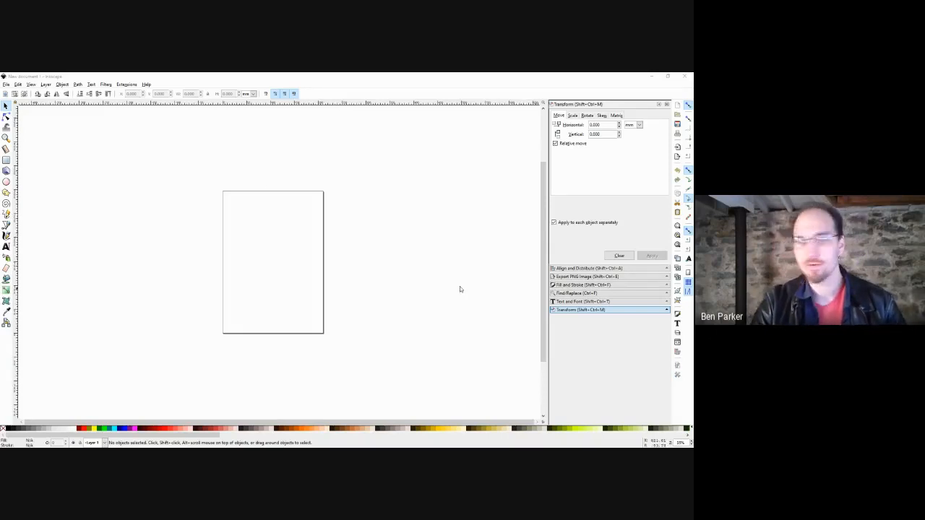
Collapse the docked Transform panel and expand the Fill and Stroke panel beside the blank page.
{"action": "left_click", "coordinate": [376, 242]}
{"action": "scroll", "coordinate": [311, 227], "scroll_direction": "left", "scroll_amount": 1}
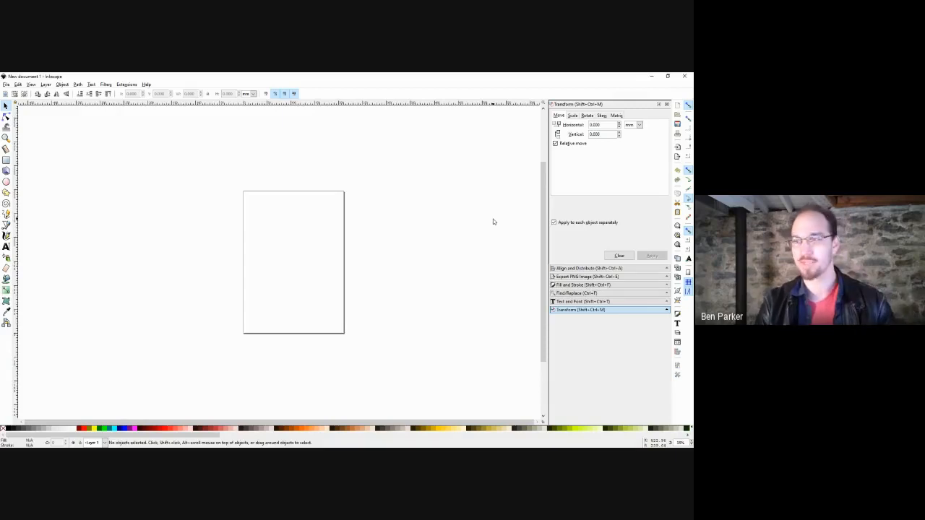
{"action": "left_click", "coordinate": [659, 104]}
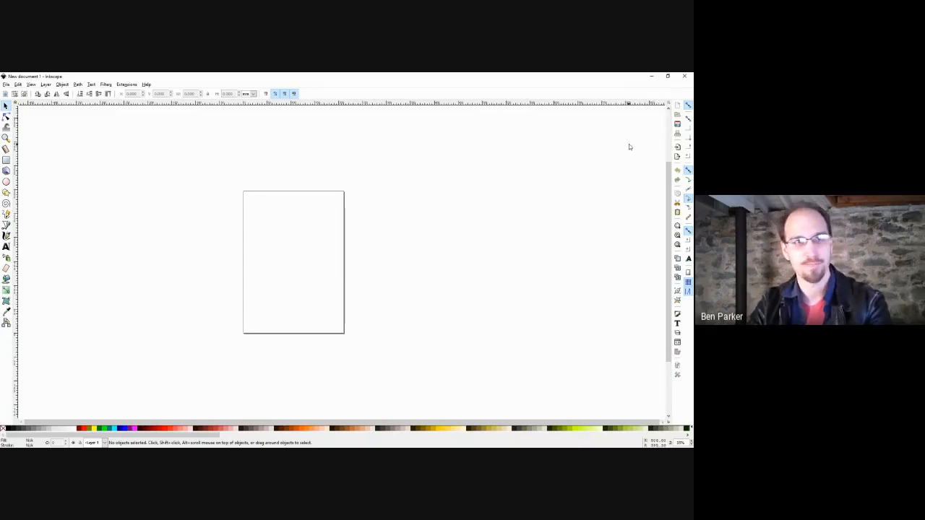
{"action": "left_click", "coordinate": [664, 379]}
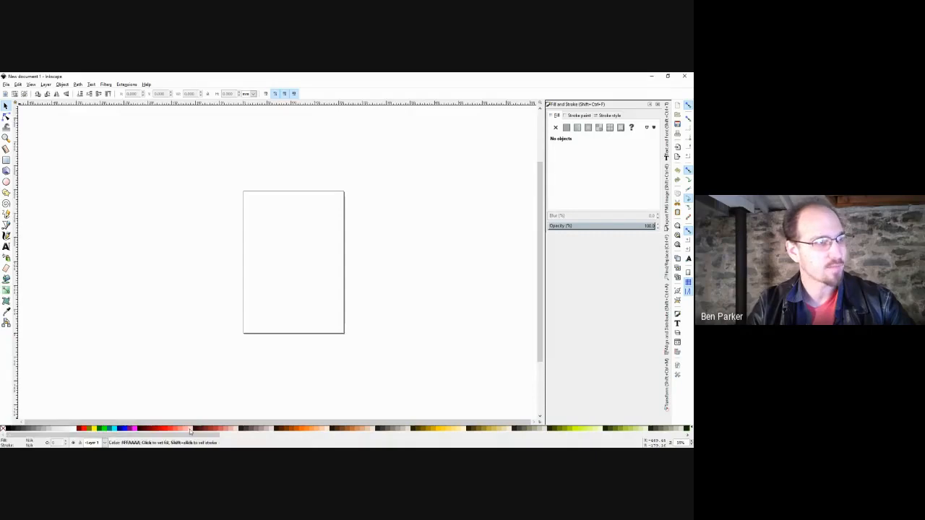
Browse the Edit and Object menus, dismiss them, and pick the Rectangle tool.
{"action": "left_click", "coordinate": [18, 84]}
{"action": "mouse_move", "coordinate": [76, 85]}
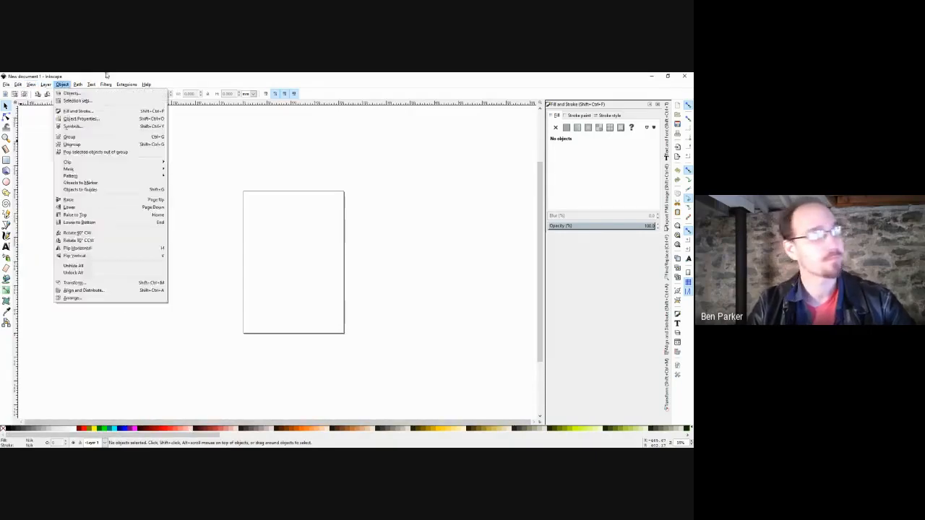
{"action": "left_click", "coordinate": [190, 137]}
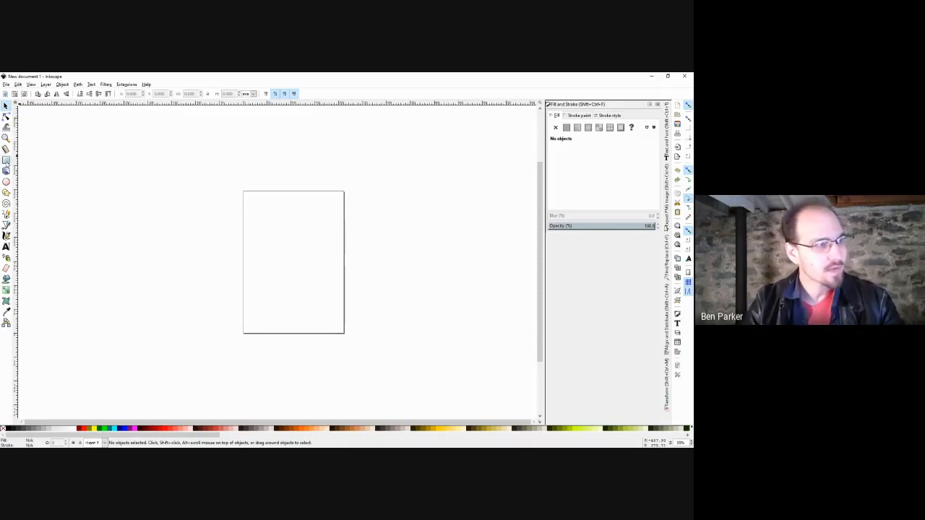
{"action": "left_click", "coordinate": [6, 160]}
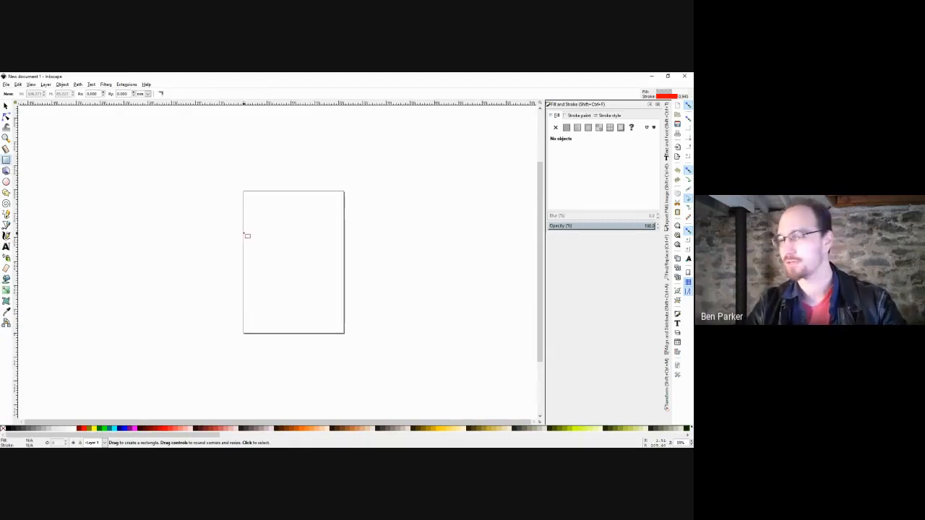
Draw a rectangle over the page's upper-left corner and adjust its size and corner handles.
{"action": "left_click_drag", "start_coordinate": [154, 170], "coordinate": [300, 276]}
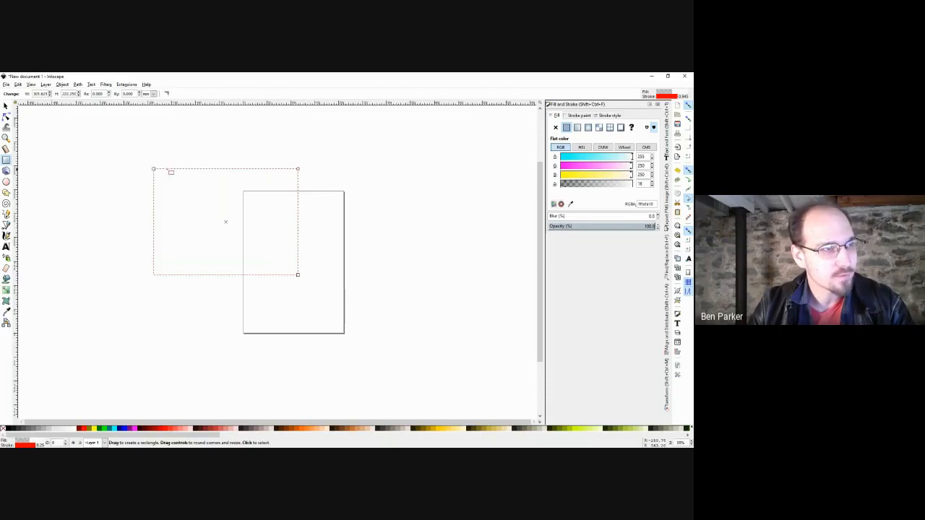
{"action": "left_click_drag", "start_coordinate": [298, 275], "coordinate": [299, 250]}
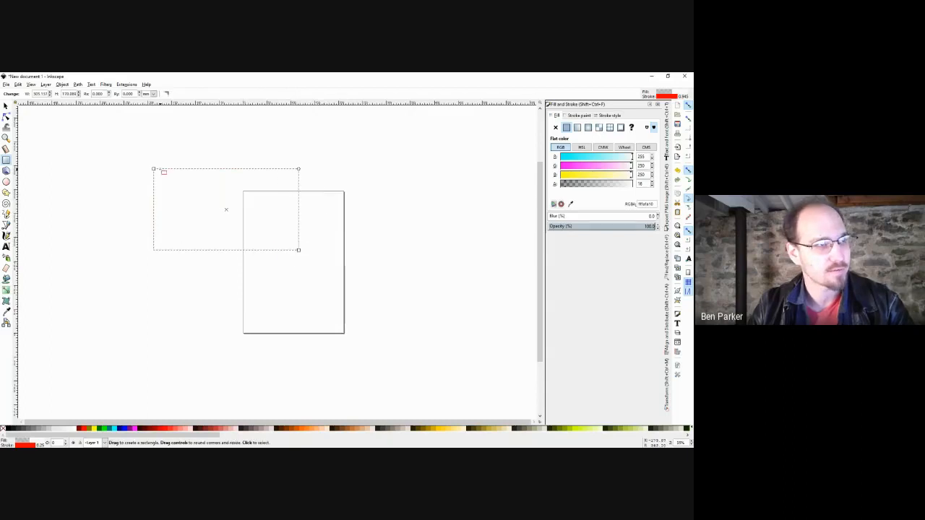
{"action": "mouse_move", "coordinate": [154, 169]}
{"action": "left_mouse_down"}
{"action": "mouse_move", "coordinate": [180, 145]}
{"action": "mouse_move", "coordinate": [179, 166]}
{"action": "mouse_move", "coordinate": [151, 167]}
{"action": "mouse_move", "coordinate": [158, 161]}
{"action": "left_mouse_up"}
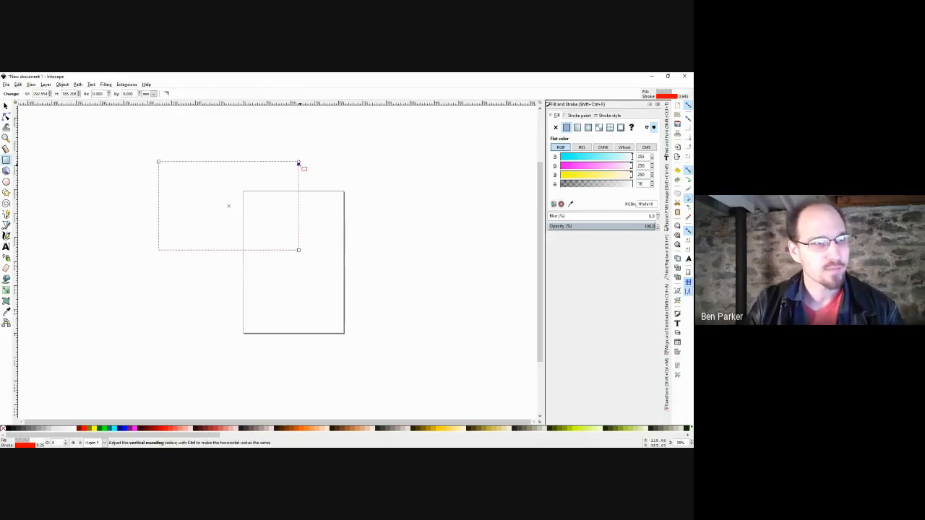
{"action": "mouse_move", "coordinate": [298, 163]}
{"action": "left_mouse_down"}
{"action": "mouse_move", "coordinate": [299, 211]}
{"action": "mouse_move", "coordinate": [300, 161]}
{"action": "mouse_move", "coordinate": [232, 162]}
{"action": "mouse_move", "coordinate": [301, 162]}
{"action": "left_mouse_up"}
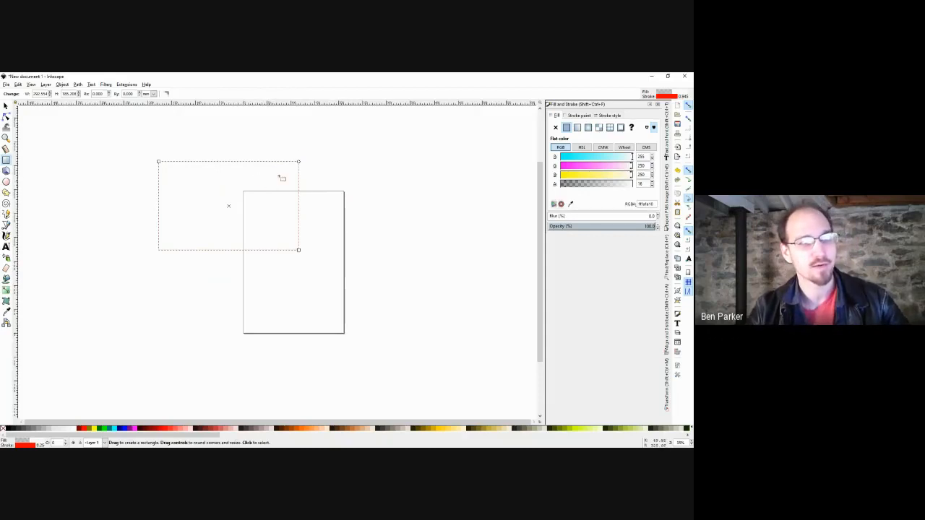
Draw a second, larger rectangle, undo it, and return to the Selector.
{"action": "left_click_drag", "start_coordinate": [309, 149], "coordinate": [111, 264]}
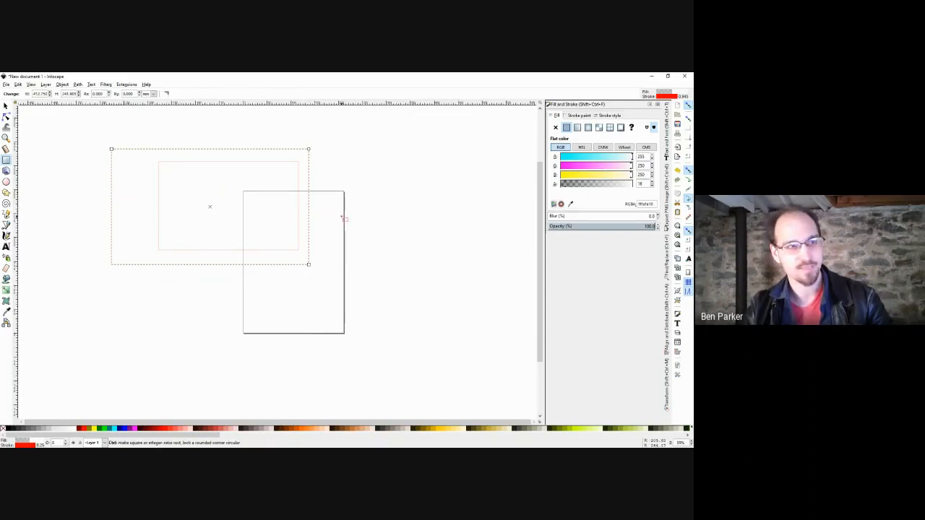
{"action": "key", "text": "ctrl+z"}
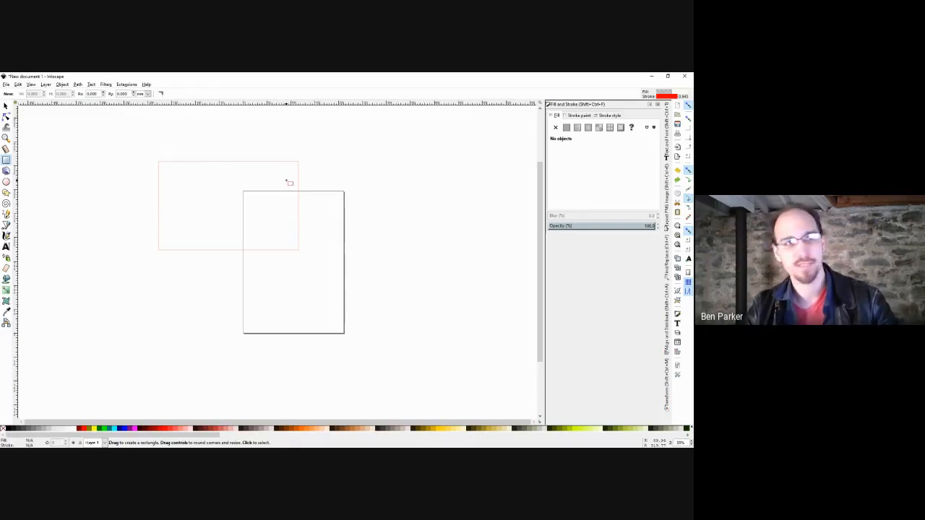
{"action": "key", "text": "s"}
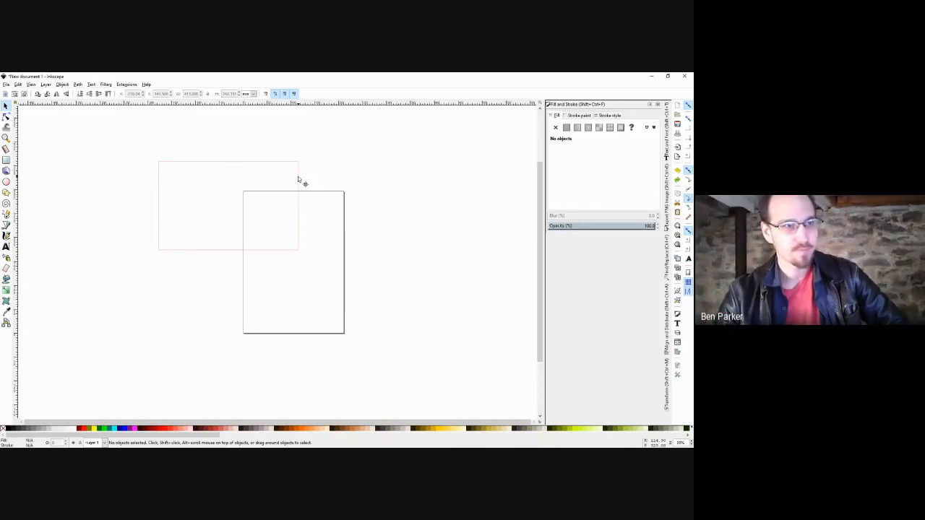
Move the rectangle right to straddle the page top, practising box and touch selection.
{"action": "left_click_drag", "start_coordinate": [298, 179], "coordinate": [336, 170]}
{"action": "left_click", "coordinate": [379, 137]}
{"action": "left_click_drag", "start_coordinate": [381, 131], "coordinate": [167, 258]}
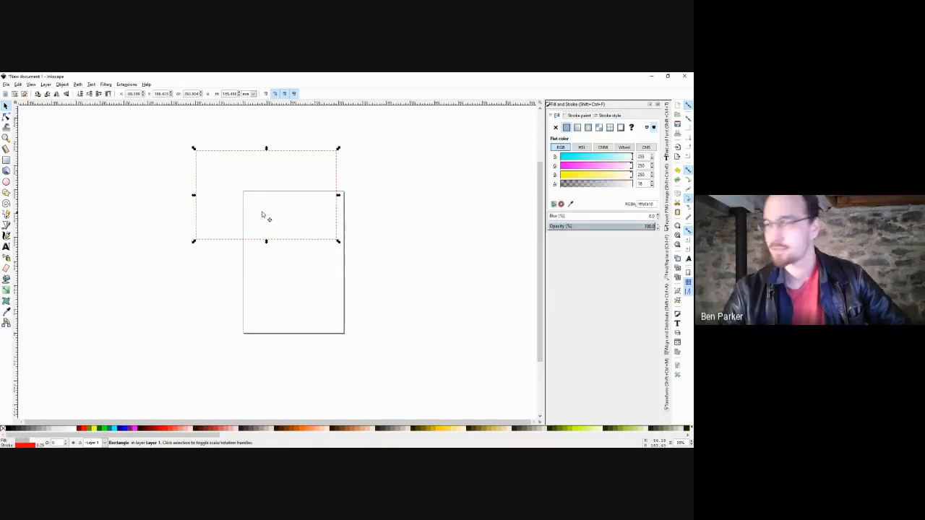
{"action": "left_click", "coordinate": [402, 167]}
{"action": "left_click_drag", "start_coordinate": [409, 147], "coordinate": [264, 266]}
{"action": "left_click_drag", "start_coordinate": [409, 167], "coordinate": [266, 270]}
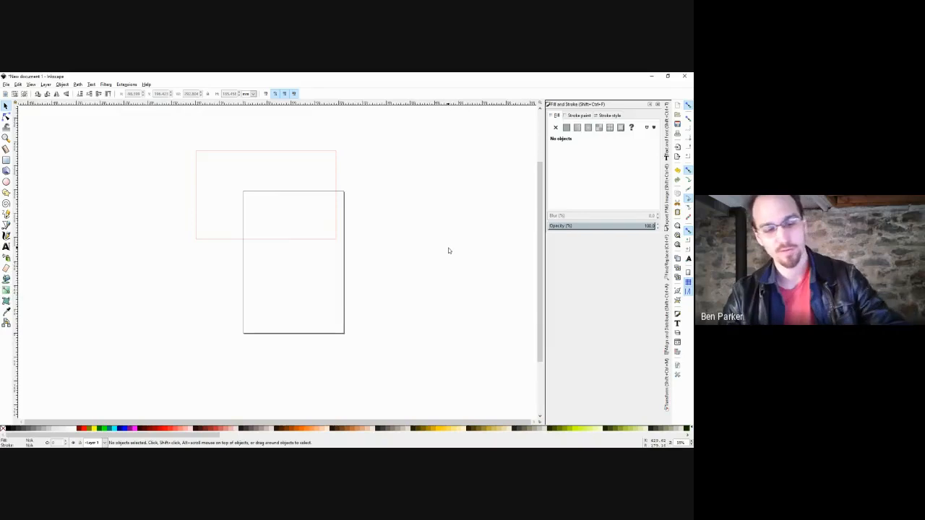
{"action": "left_click_drag", "start_coordinate": [364, 176], "coordinate": [309, 195]}
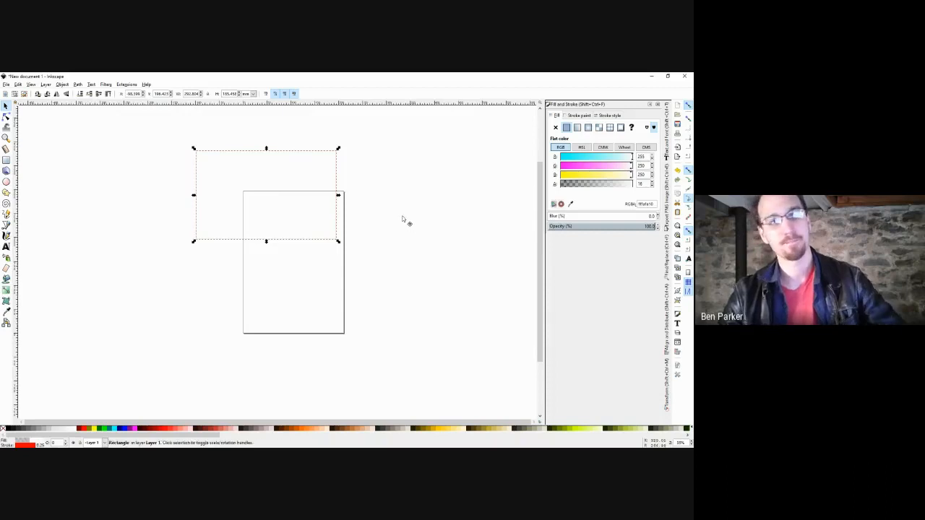
{"action": "left_click", "coordinate": [425, 235]}
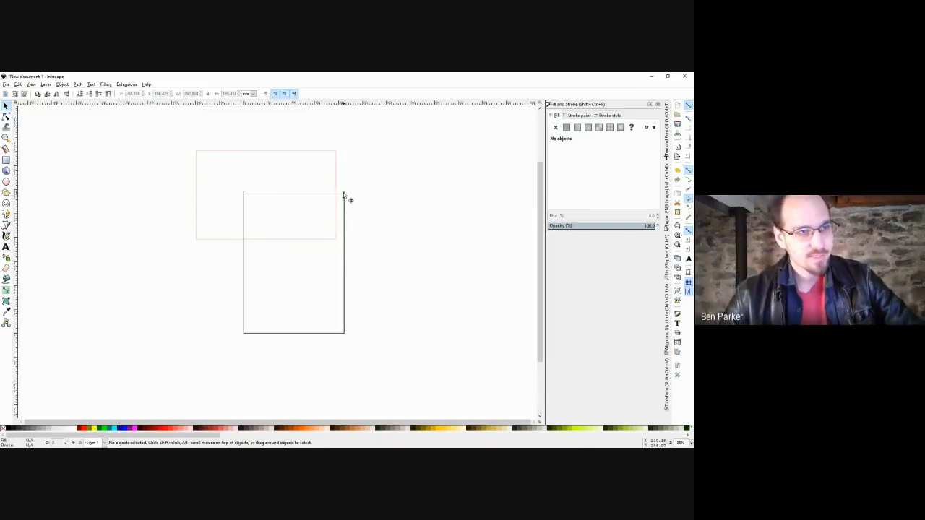
{"action": "left_click_drag", "start_coordinate": [344, 192], "coordinate": [265, 334]}
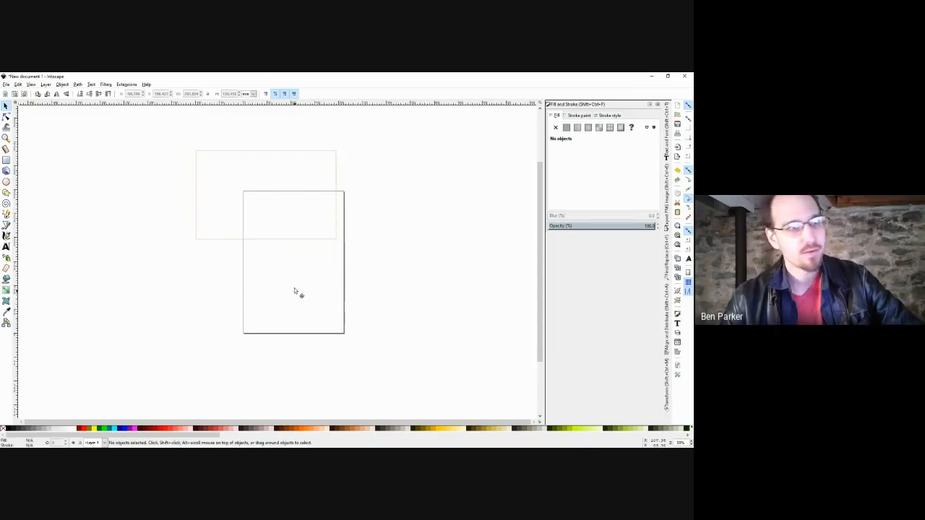
Uncheck Show page border in Document Properties and close the dialog.
{"action": "left_click", "coordinate": [6, 85]}
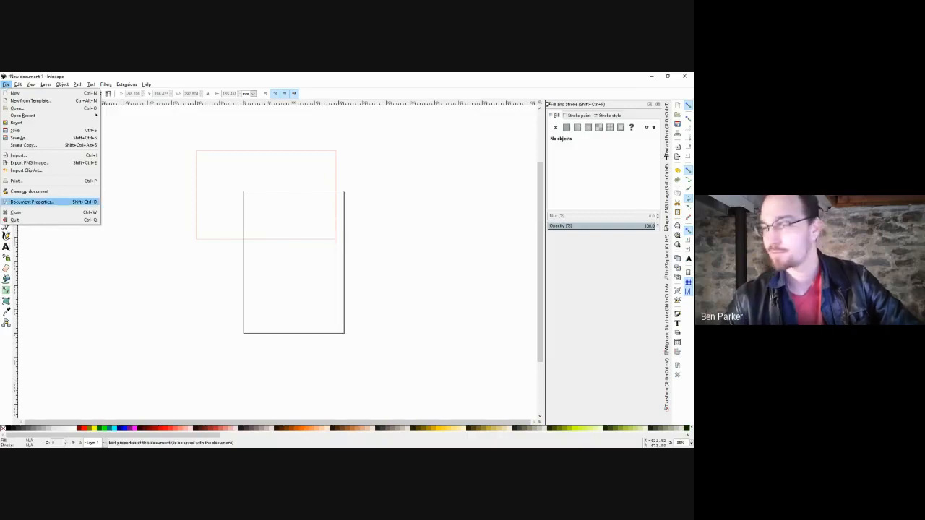
{"action": "left_click", "coordinate": [62, 202]}
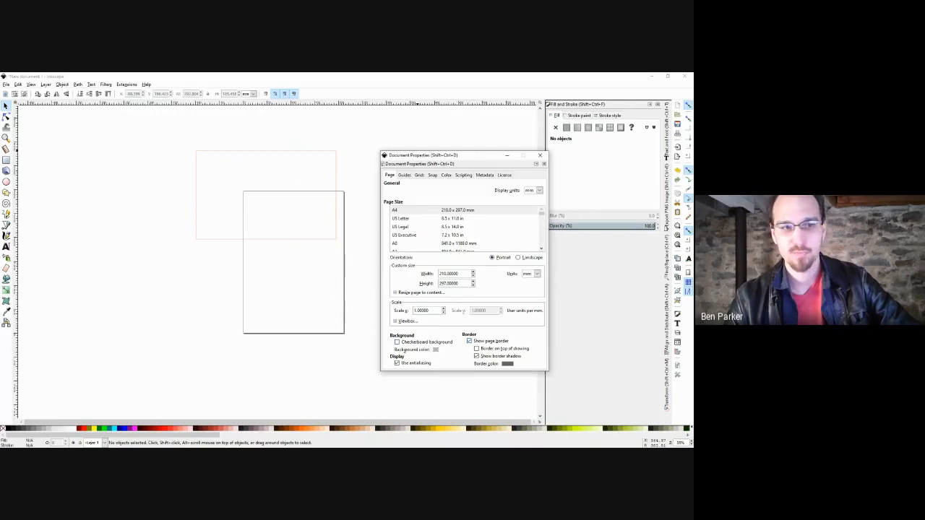
{"action": "left_click", "coordinate": [470, 341]}
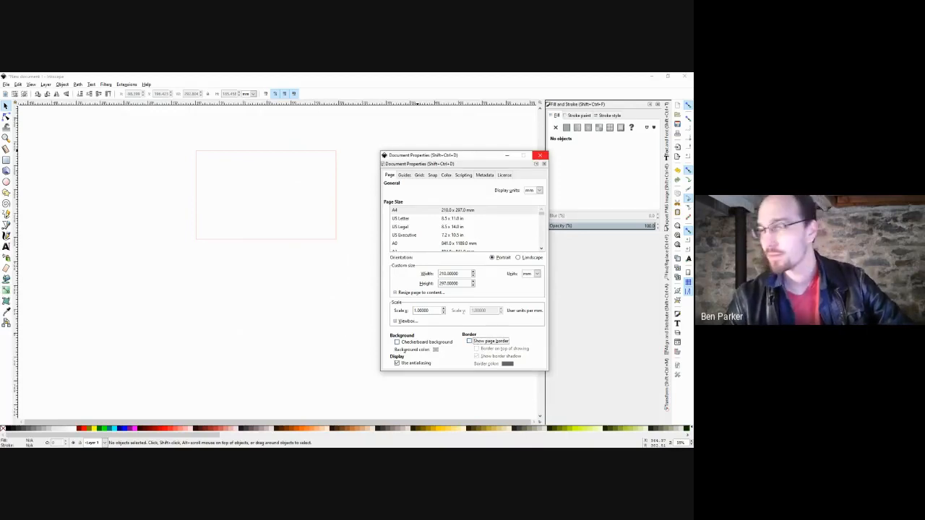
{"action": "left_click", "coordinate": [539, 155]}
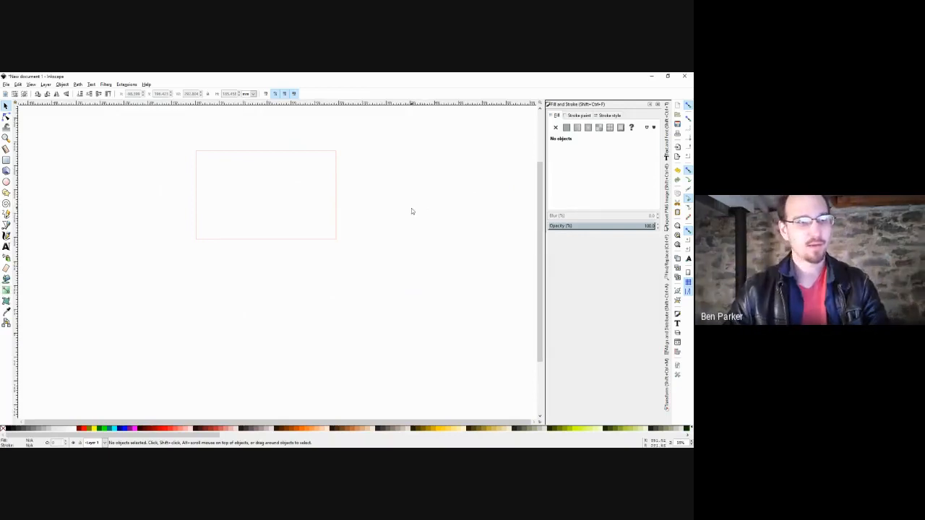
{"action": "scroll", "coordinate": [408, 216], "scroll_direction": "down", "scroll_amount": 9}
{"action": "left_click_drag", "start_coordinate": [427, 223], "coordinate": [152, 189]}
{"action": "left_click_drag", "start_coordinate": [428, 192], "coordinate": [149, 185]}
{"action": "left_click_drag", "start_coordinate": [460, 190], "coordinate": [142, 181]}
{"action": "left_click_drag", "start_coordinate": [498, 180], "coordinate": [433, 175]}
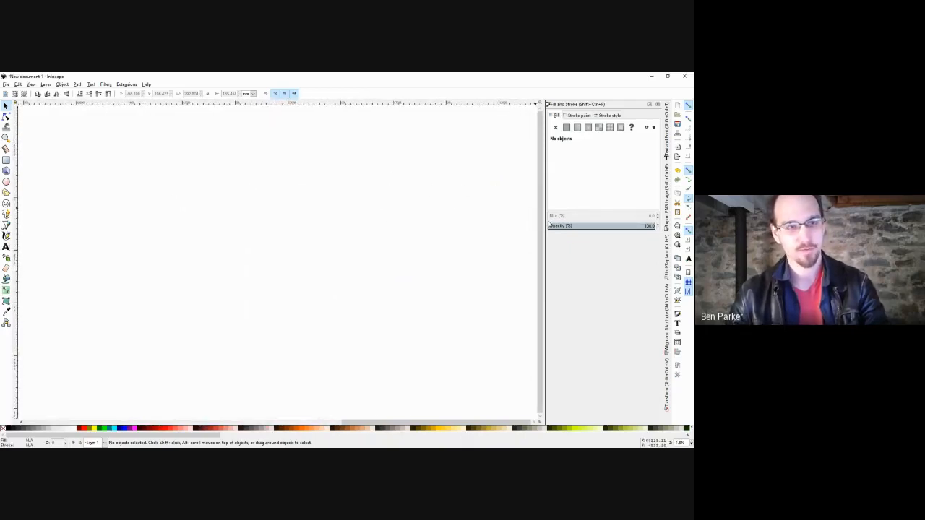
{"action": "key", "text": "5"}
{"action": "scroll", "coordinate": [438, 271], "scroll_direction": "down", "scroll_amount": 2}
{"action": "left_click_drag", "start_coordinate": [449, 244], "coordinate": [265, 236]}
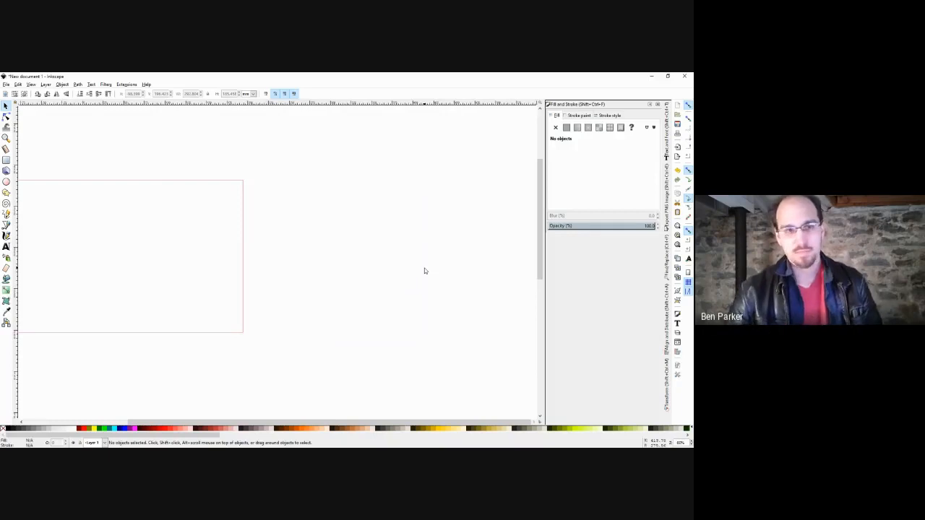
{"action": "left_click_drag", "start_coordinate": [403, 263], "coordinate": [438, 238]}
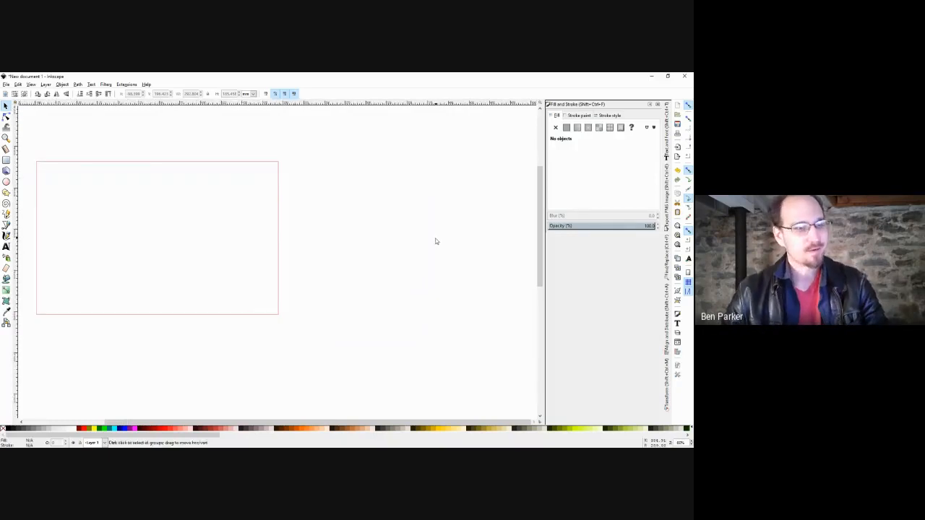
{"action": "scroll", "coordinate": [436, 239], "scroll_direction": "down", "scroll_amount": 1}
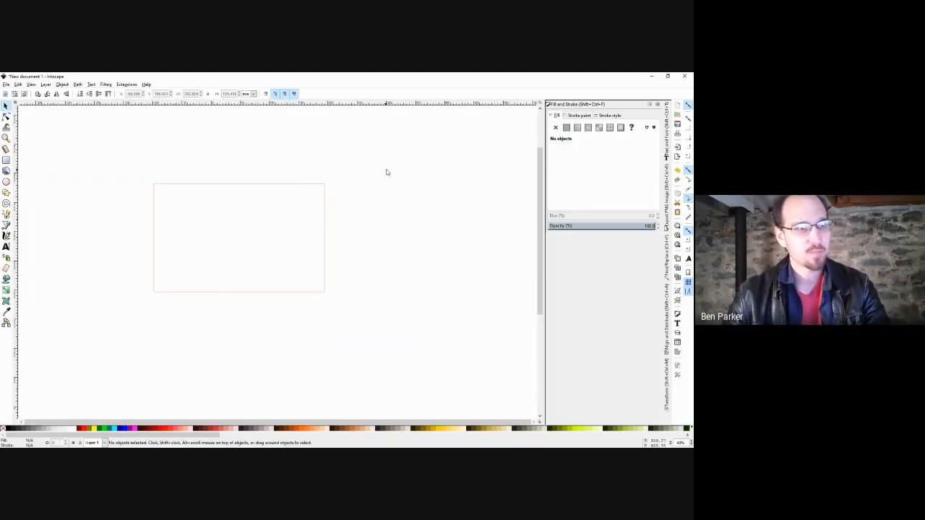
{"action": "left_click_drag", "start_coordinate": [388, 167], "coordinate": [104, 321]}
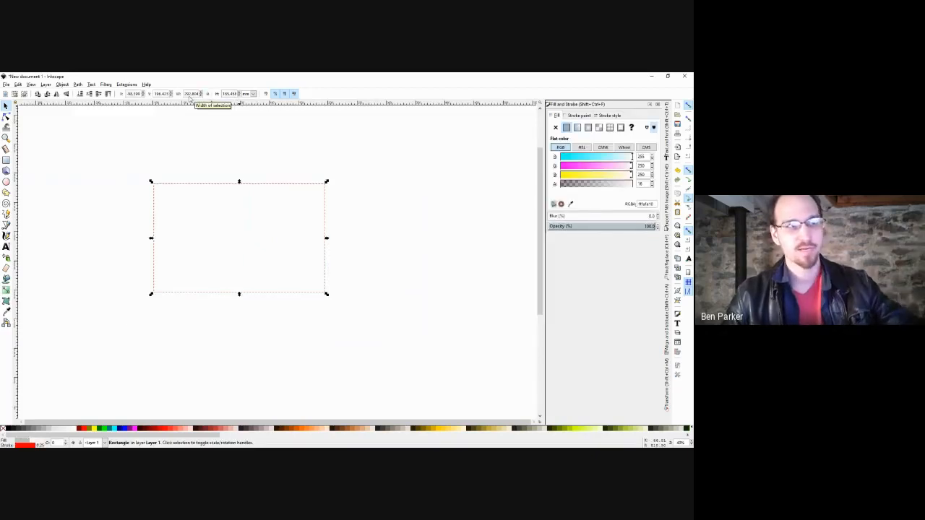
Resize the rectangle to 8.5 by 11 inches using the toolbar's width and height fields.
{"action": "left_click", "coordinate": [253, 94]}
{"action": "left_click", "coordinate": [245, 128]}
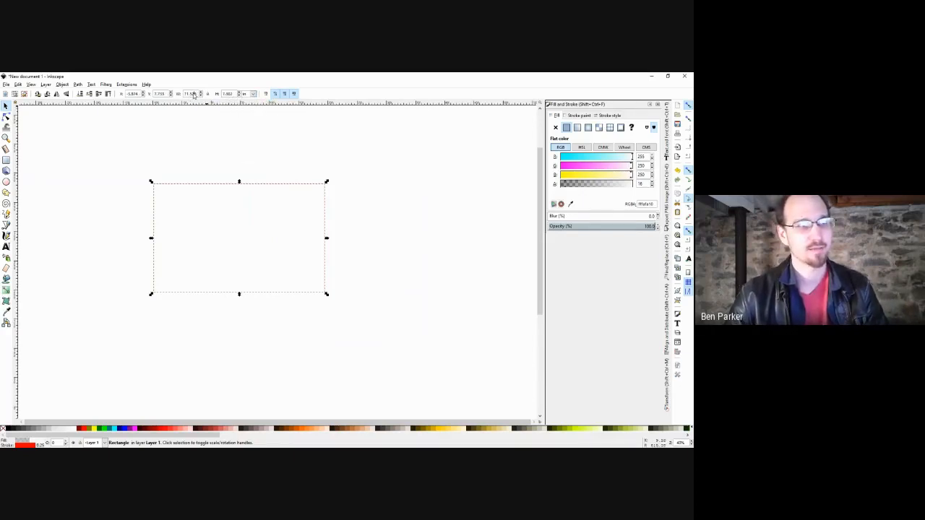
{"action": "type", "text": "8"}
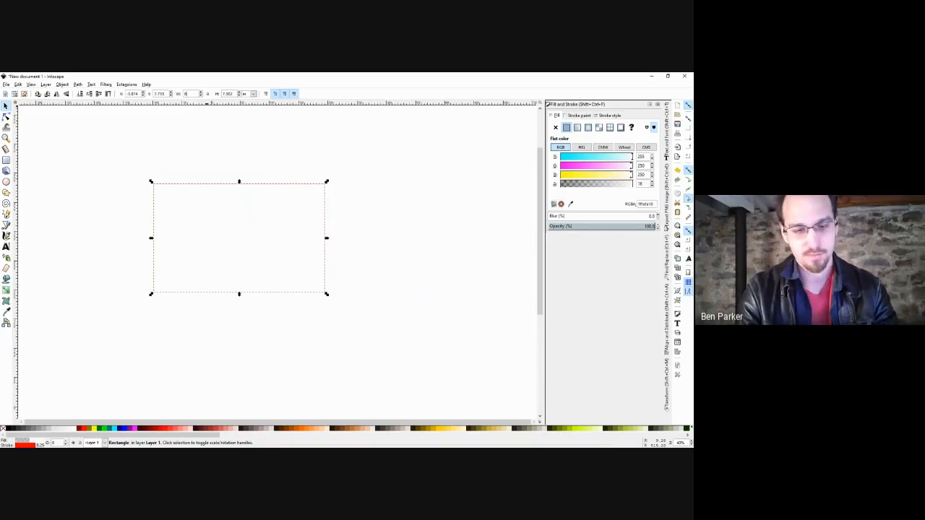
{"action": "type", "text": ".5"}
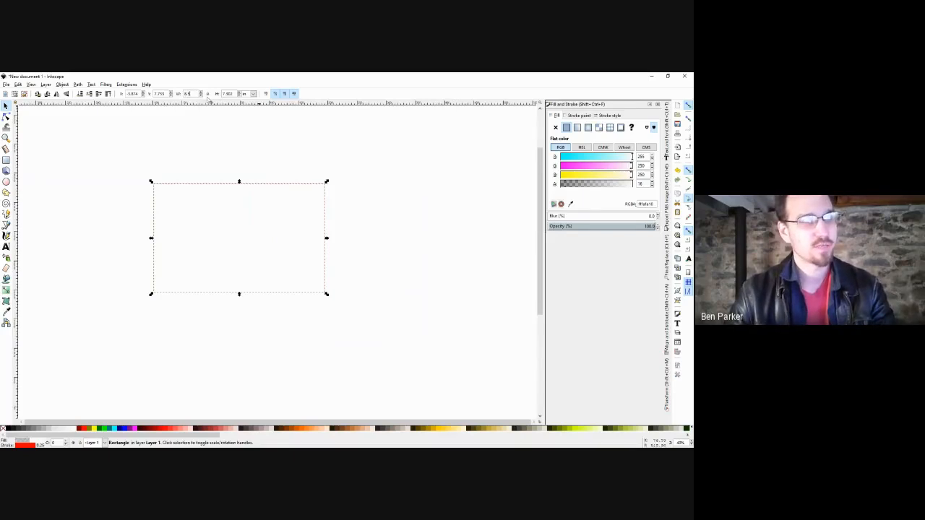
{"action": "key", "text": "Tab"}
{"action": "type", "text": "11"}
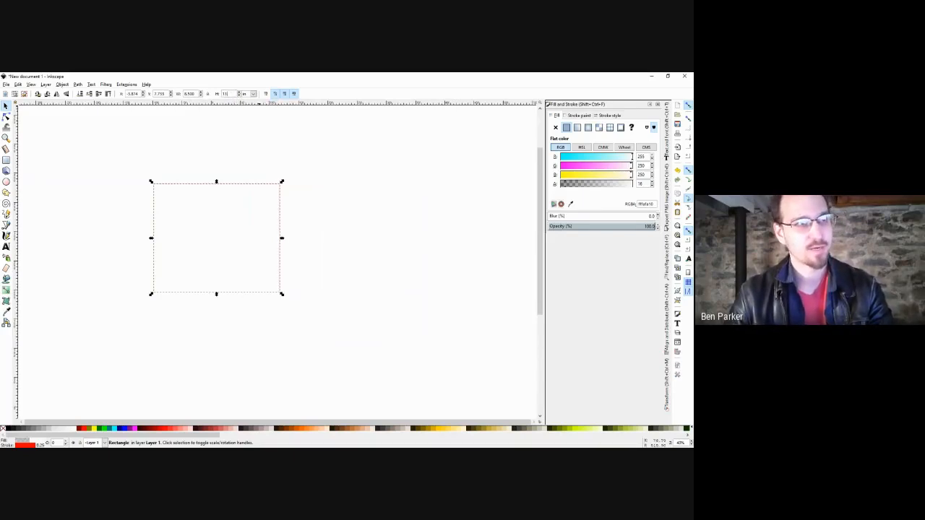
{"action": "key", "text": "Return"}
{"action": "left_click", "coordinate": [300, 157]}
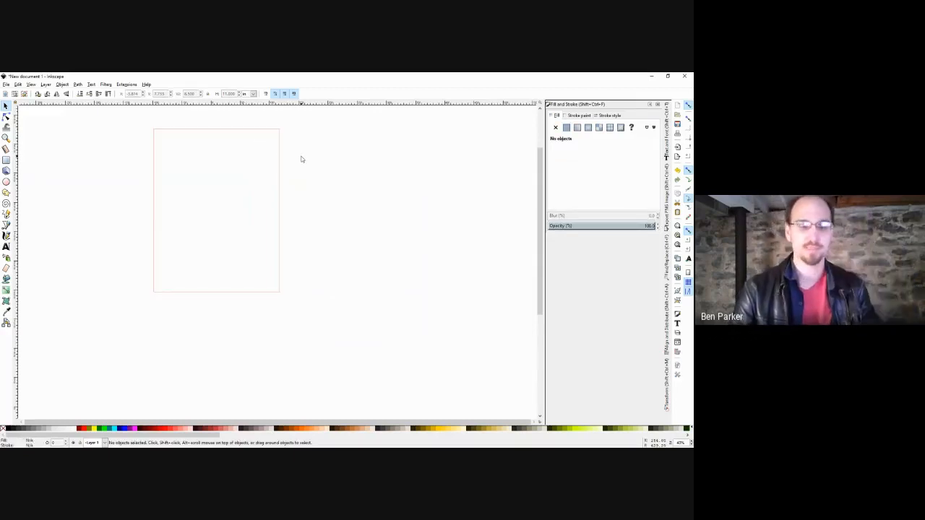
{"action": "scroll", "coordinate": [304, 195], "scroll_direction": "down", "scroll_amount": 3}
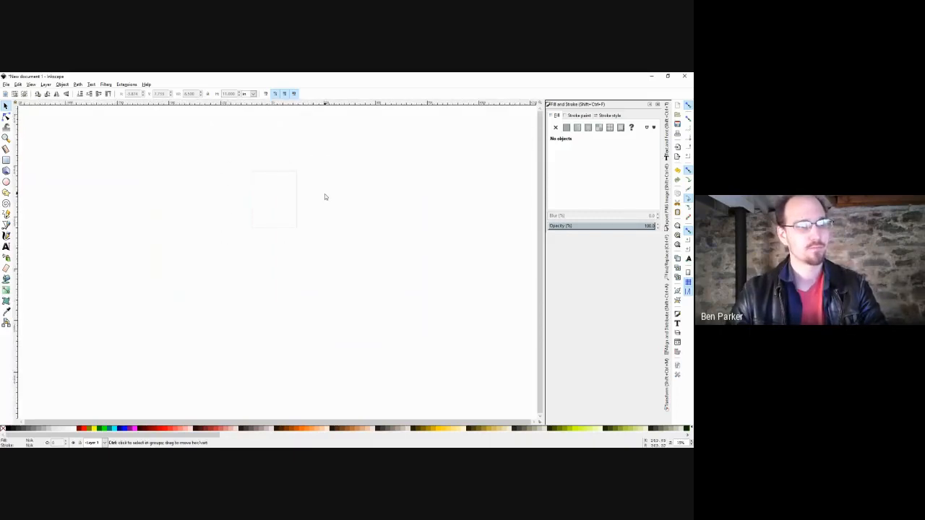
{"action": "scroll", "coordinate": [325, 195], "scroll_direction": "up", "scroll_amount": 2}
{"action": "left_click_drag", "start_coordinate": [280, 199], "coordinate": [319, 239]}
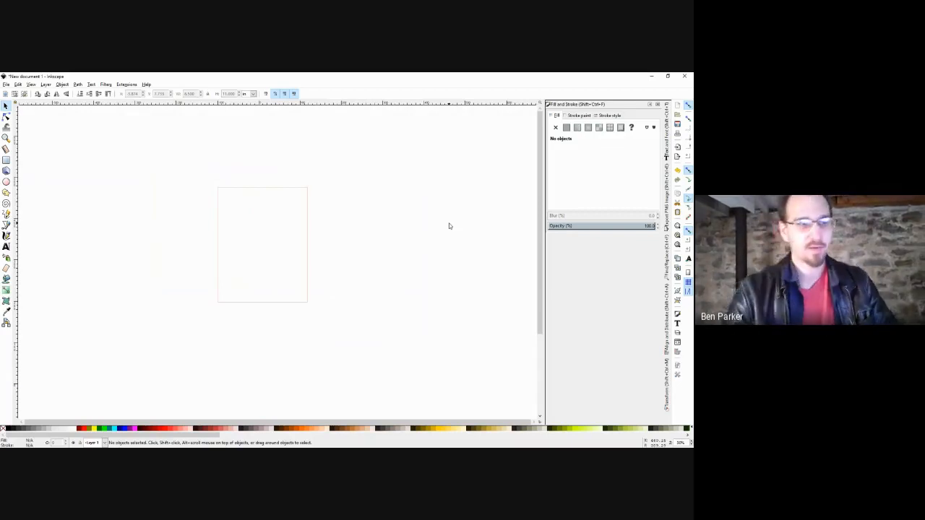
{"action": "left_click_drag", "start_coordinate": [456, 225], "coordinate": [208, 223]}
{"action": "left_click_drag", "start_coordinate": [402, 224], "coordinate": [244, 249]}
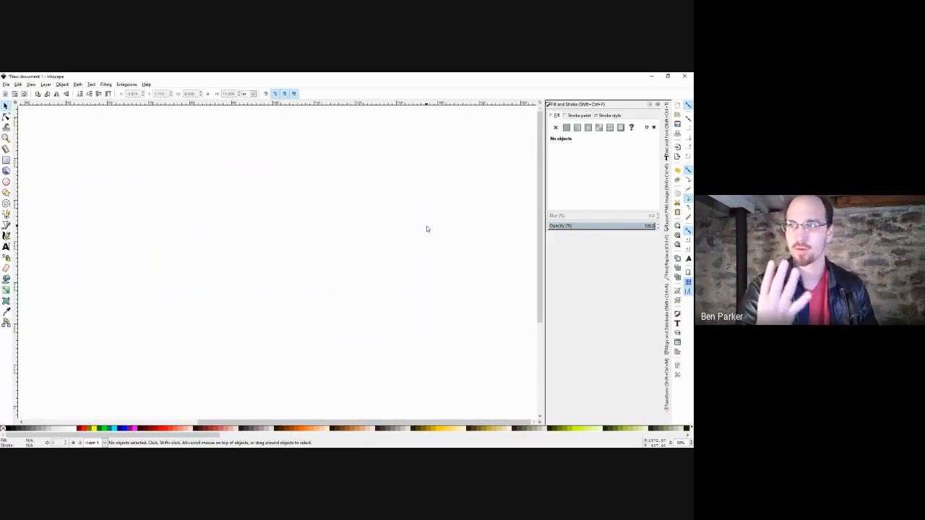
{"action": "key", "text": "5"}
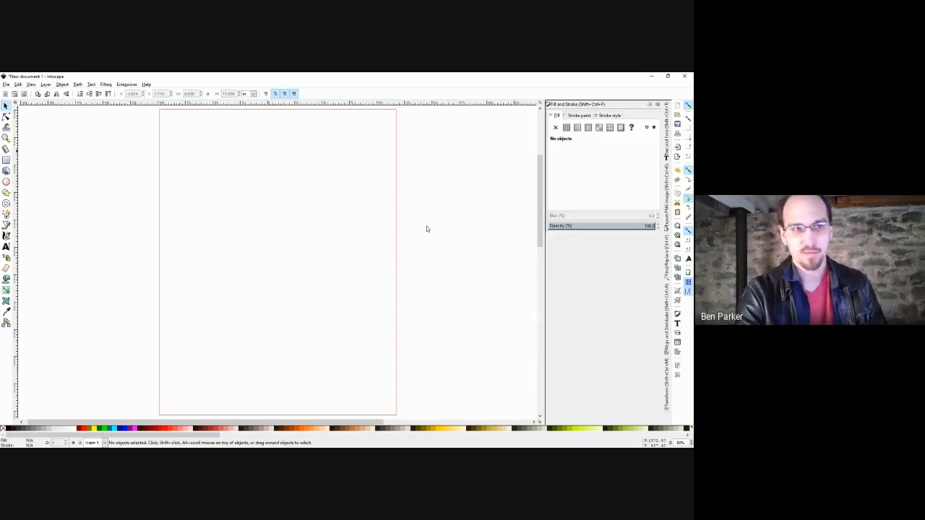
{"action": "key", "text": "plus"}
{"action": "key", "text": "minus"}
{"action": "key", "text": "minus"}
{"action": "key", "text": "plus"}
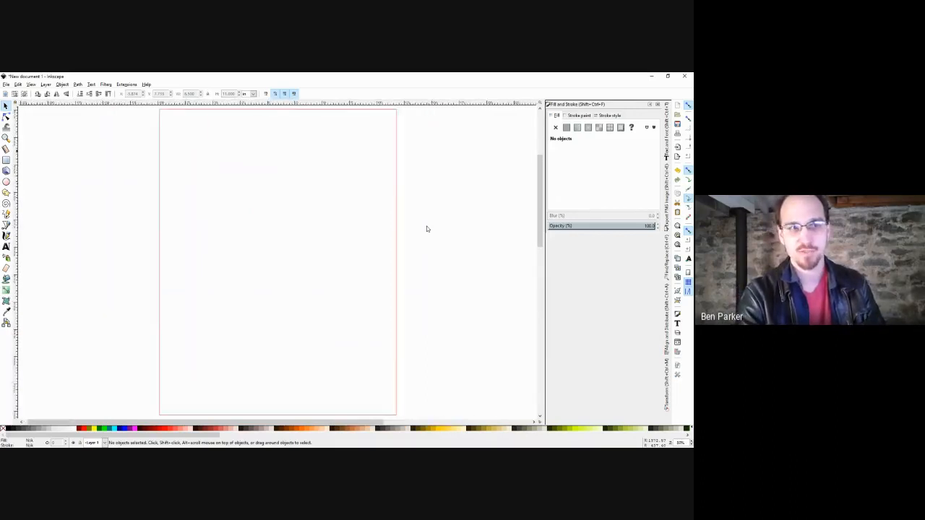
{"action": "key", "text": "plus"}
{"action": "key", "text": "minus"}
{"action": "key", "text": "minus"}
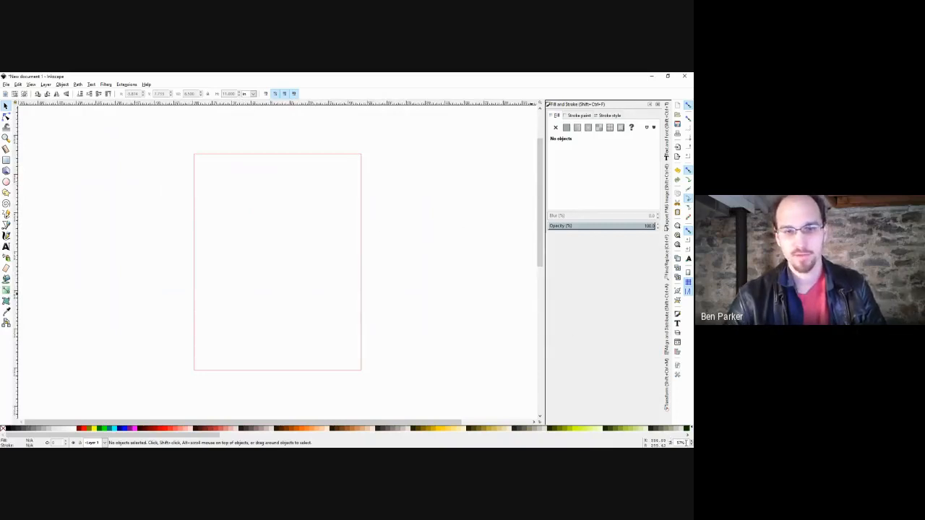
{"action": "left_click", "coordinate": [679, 443]}
{"action": "type", "text": "4"}
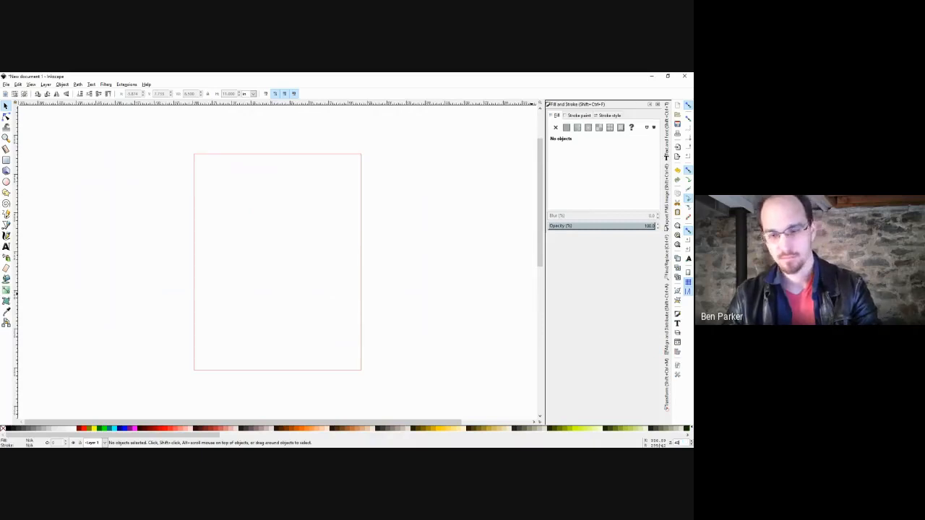
{"action": "type", "text": "0"}
{"action": "key", "text": "Return"}
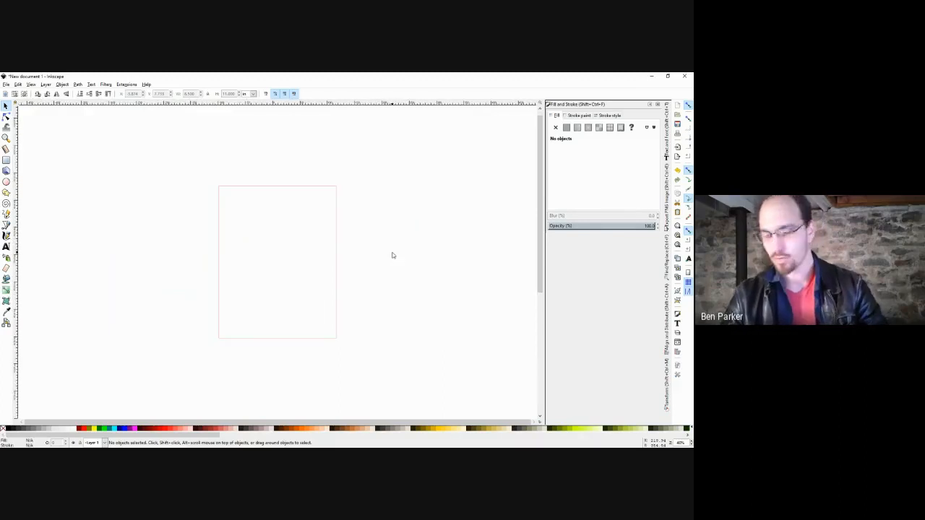
{"action": "key", "text": "ctrl"}
{"action": "scroll", "coordinate": [393, 255], "scroll_direction": "up", "scroll_amount": 2}
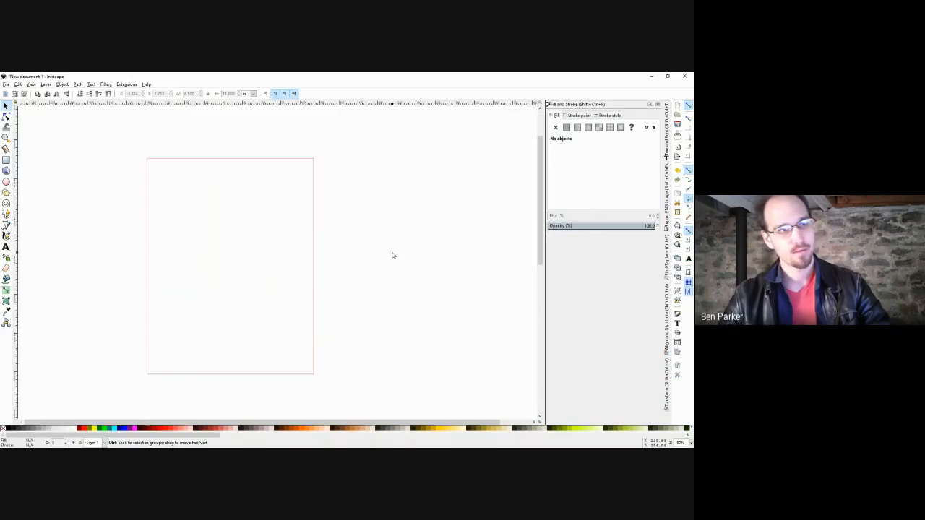
{"action": "scroll", "coordinate": [396, 252], "scroll_direction": "down", "scroll_amount": 3}
{"action": "scroll", "coordinate": [291, 286], "scroll_direction": "up", "scroll_amount": 2}
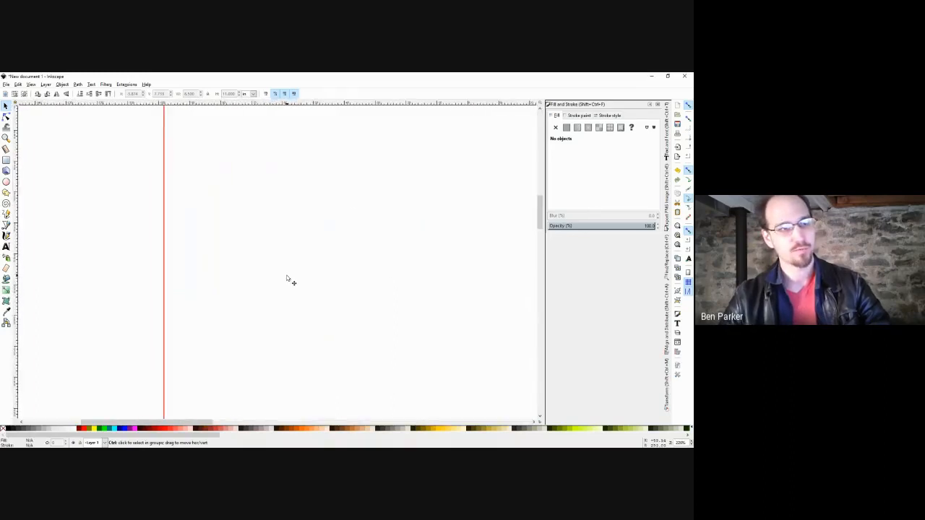
{"action": "scroll", "coordinate": [290, 282], "scroll_direction": "down", "scroll_amount": 2}
{"action": "scroll", "coordinate": [346, 260], "scroll_direction": "up", "scroll_amount": 2}
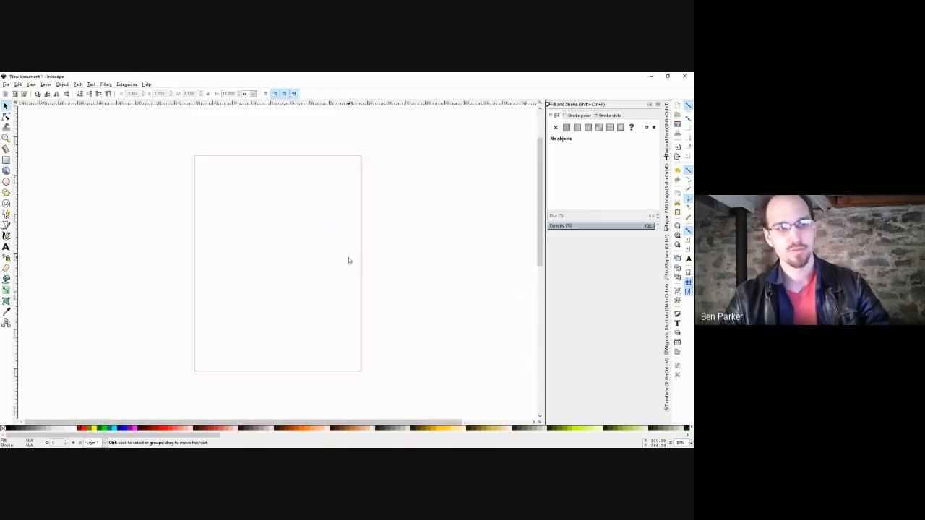
{"action": "scroll", "coordinate": [347, 257], "scroll_direction": "down", "scroll_amount": 2}
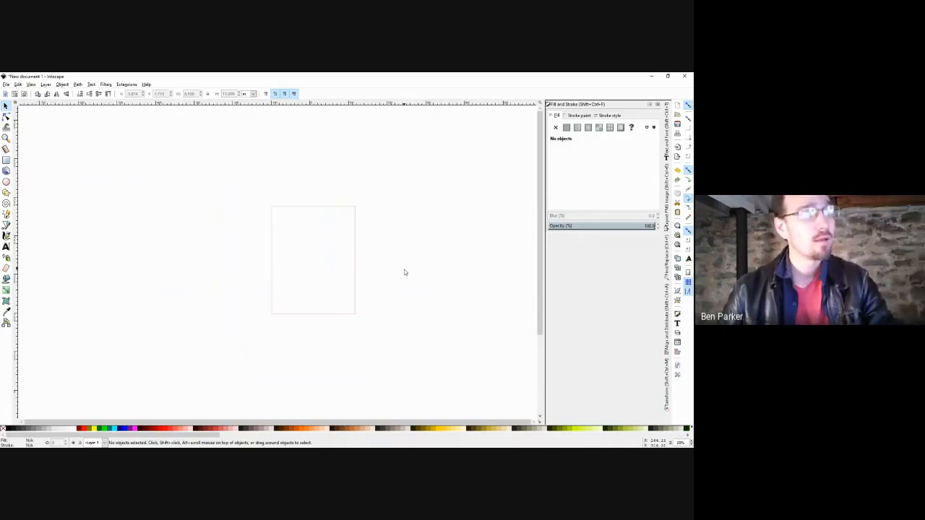
Duplicate the rectangle from its context menu and move the copy to the right.
{"action": "left_click_drag", "start_coordinate": [401, 268], "coordinate": [331, 267]}
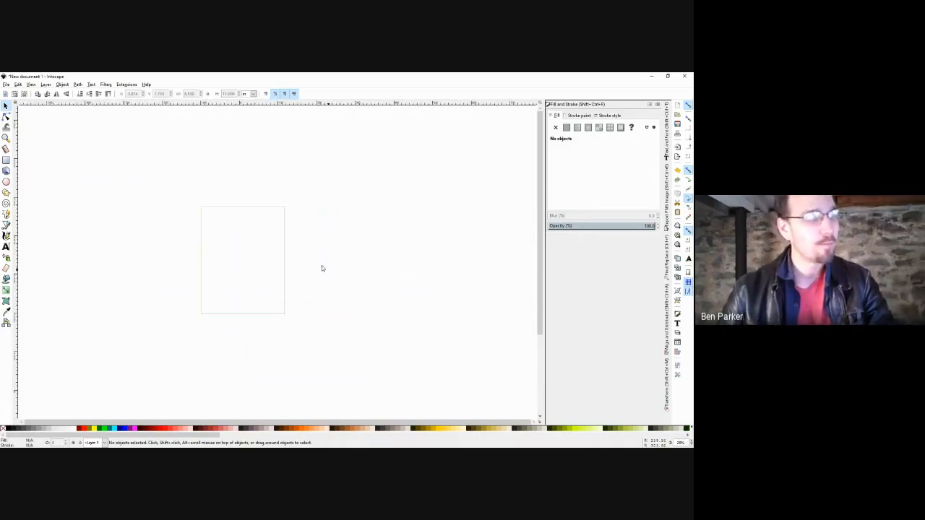
{"action": "left_click", "coordinate": [225, 209]}
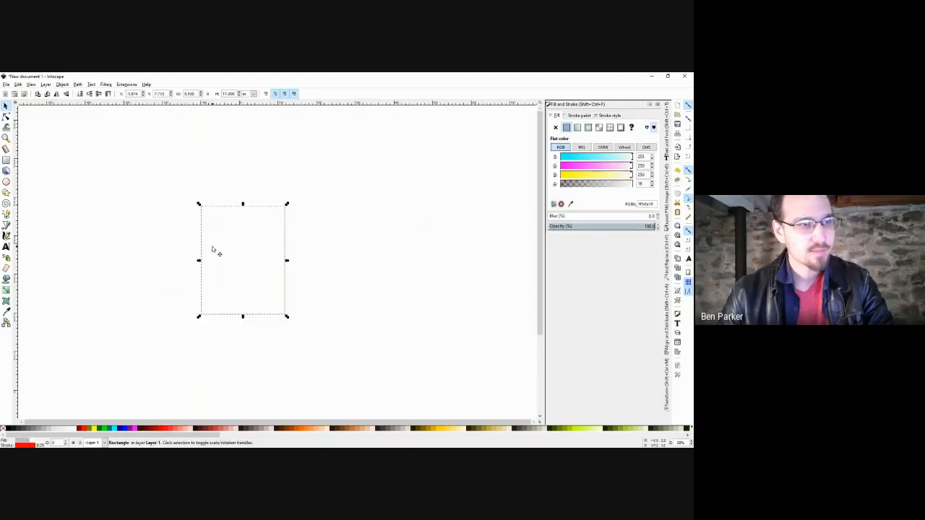
{"action": "right_click", "coordinate": [209, 207]}
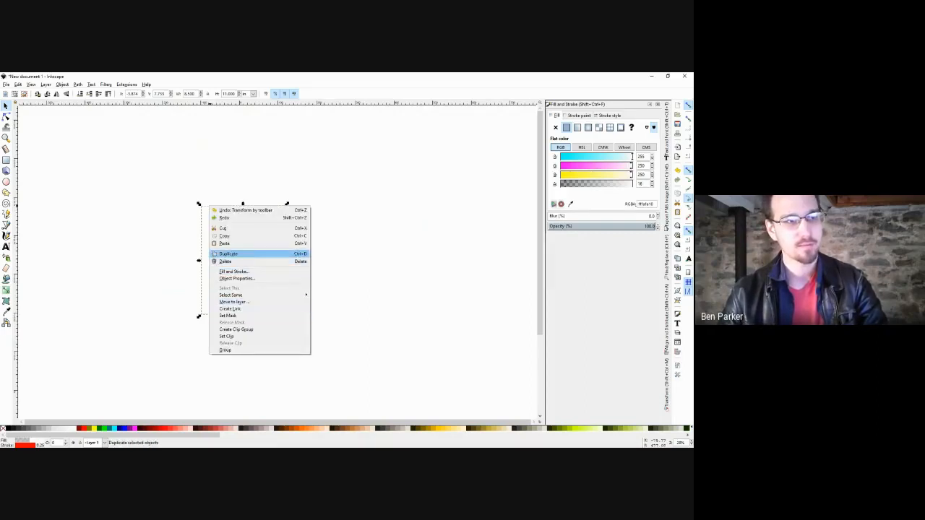
{"action": "left_click", "coordinate": [264, 254]}
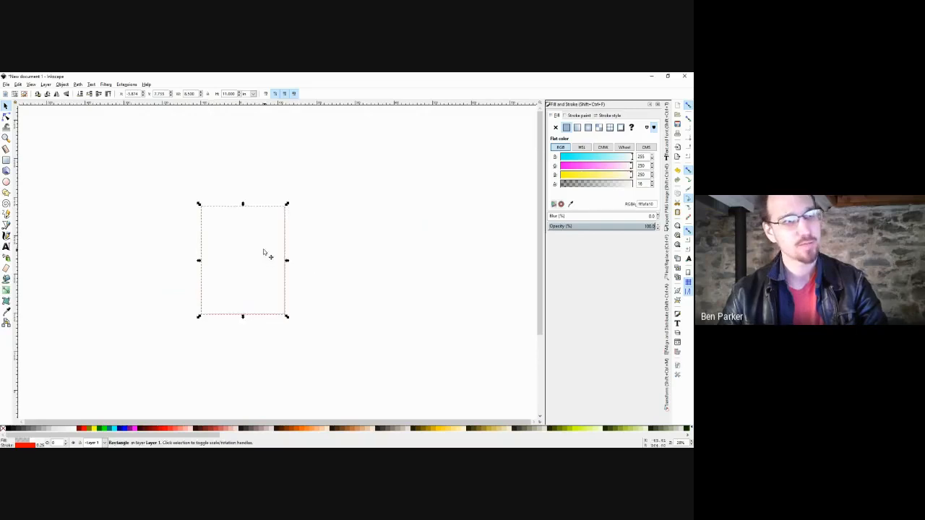
{"action": "left_click", "coordinate": [355, 242]}
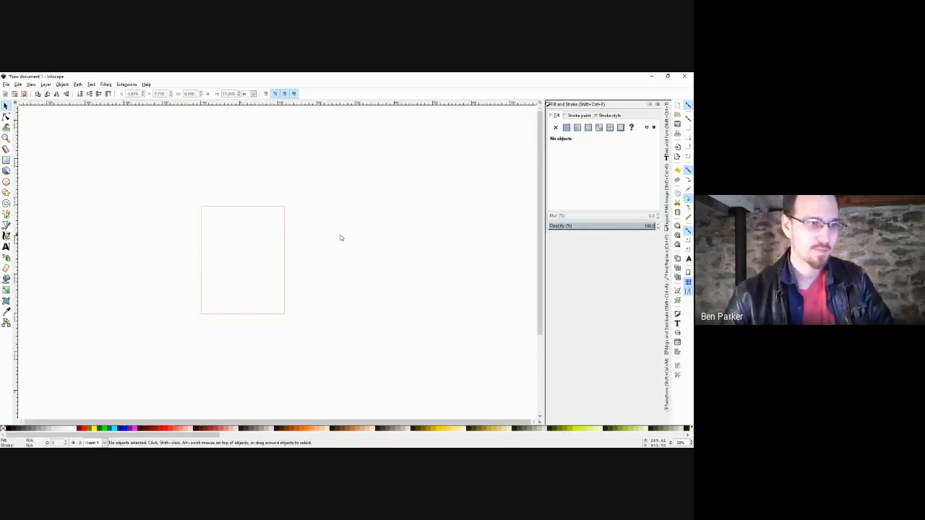
{"action": "left_click_drag", "start_coordinate": [233, 211], "coordinate": [361, 206]}
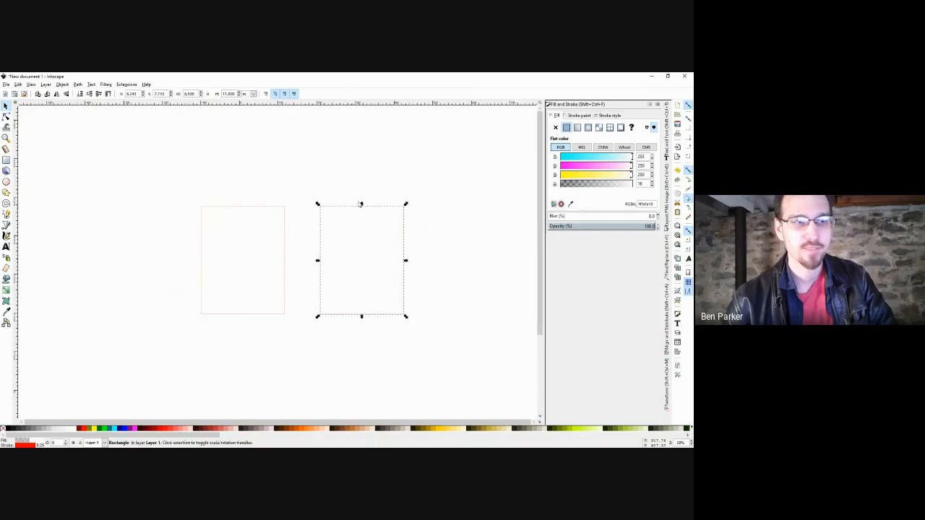
{"action": "left_click", "coordinate": [384, 183]}
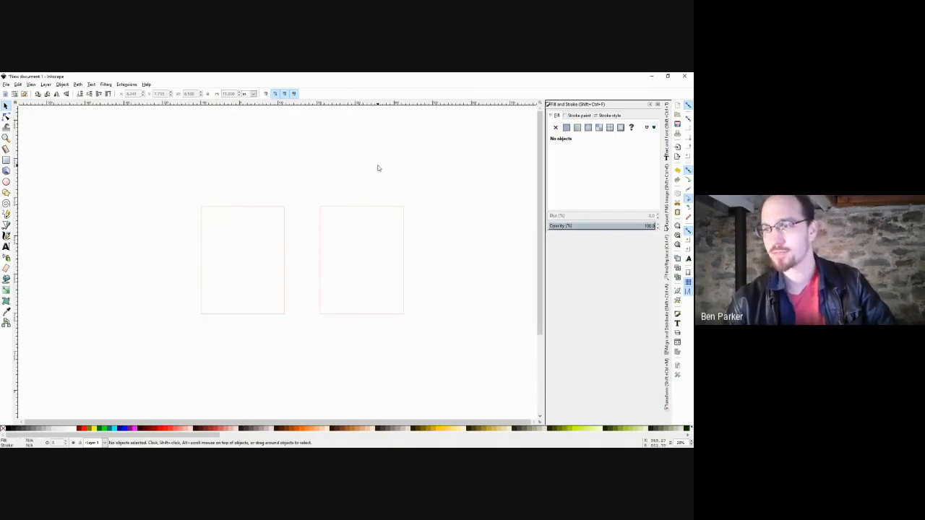
Move and copy the right rectangle experimentally, then undo those changes.
{"action": "left_click", "coordinate": [369, 210]}
{"action": "left_click_drag", "start_coordinate": [381, 204], "coordinate": [429, 278]}
{"action": "key", "text": "ctrl+d"}
{"action": "key", "text": "ctrl+z"}
{"action": "key", "text": "ctrl+z"}
{"action": "key", "text": "ctrl+z"}
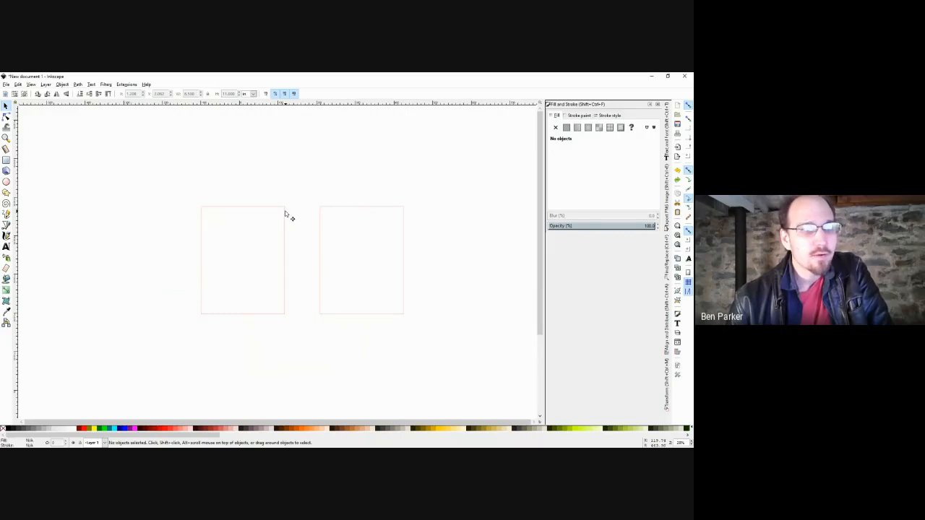
Try rounding the right rectangle's corners with the Rectangle tool, then return to the Selector.
{"action": "left_click", "coordinate": [358, 211]}
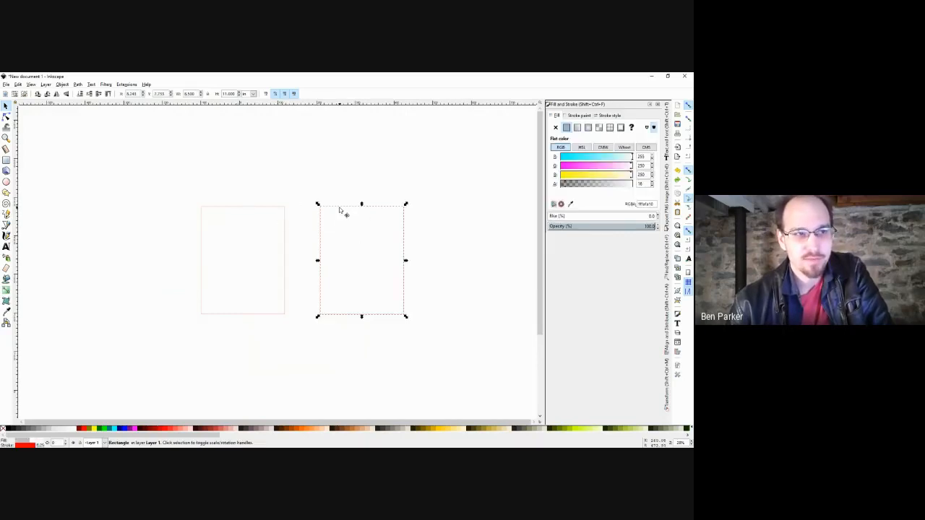
{"action": "key", "text": "r"}
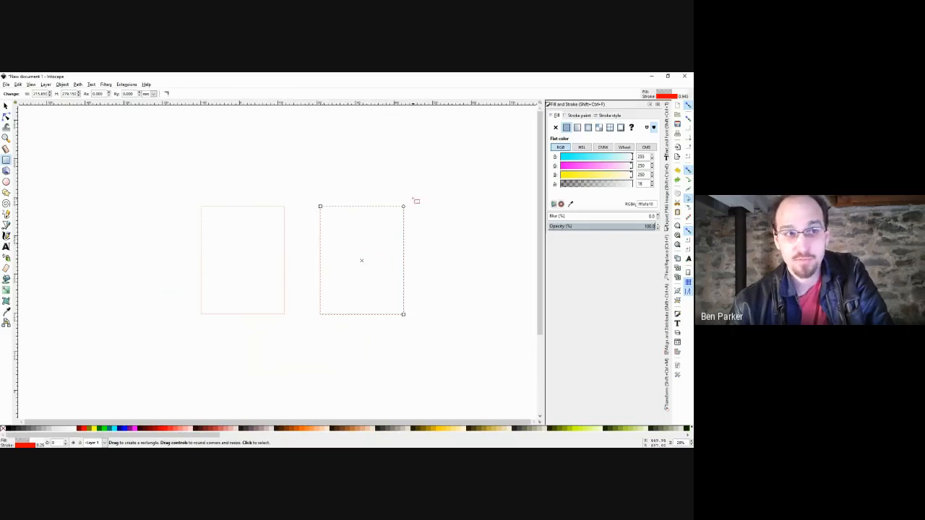
{"action": "mouse_move", "coordinate": [406, 205]}
{"action": "left_mouse_down"}
{"action": "mouse_move", "coordinate": [410, 257]}
{"action": "mouse_move", "coordinate": [406, 192]}
{"action": "left_mouse_up"}
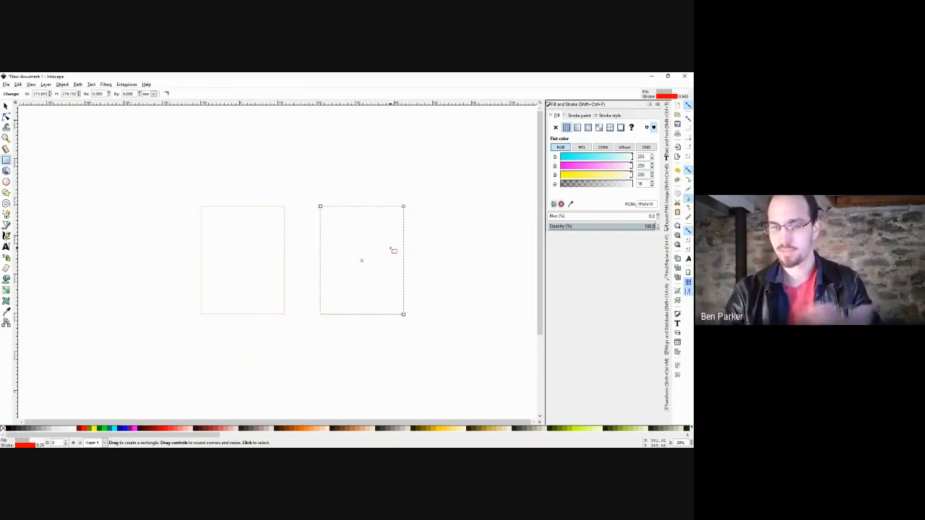
{"action": "key", "text": "s"}
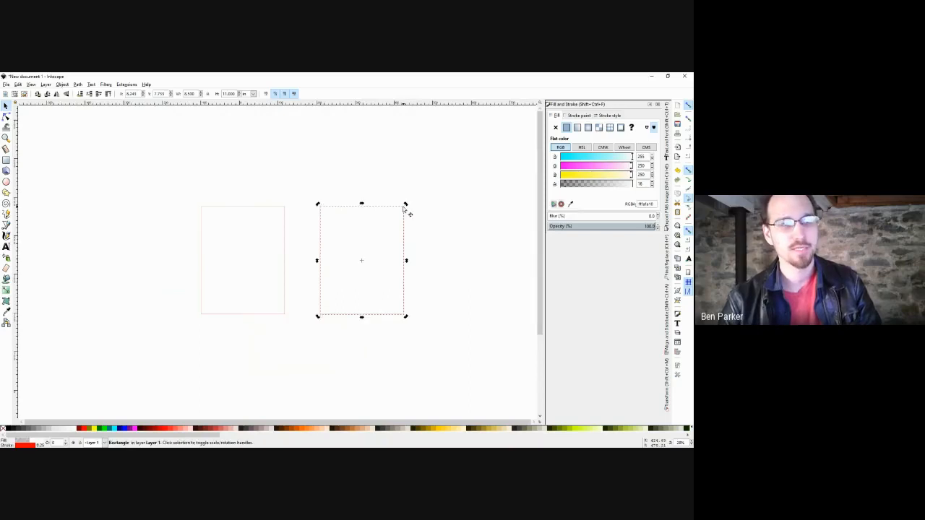
Test-scale the right rectangle twice, undo both, and switch it to rotate handles.
{"action": "left_click", "coordinate": [406, 219]}
{"action": "left_click", "coordinate": [404, 216]}
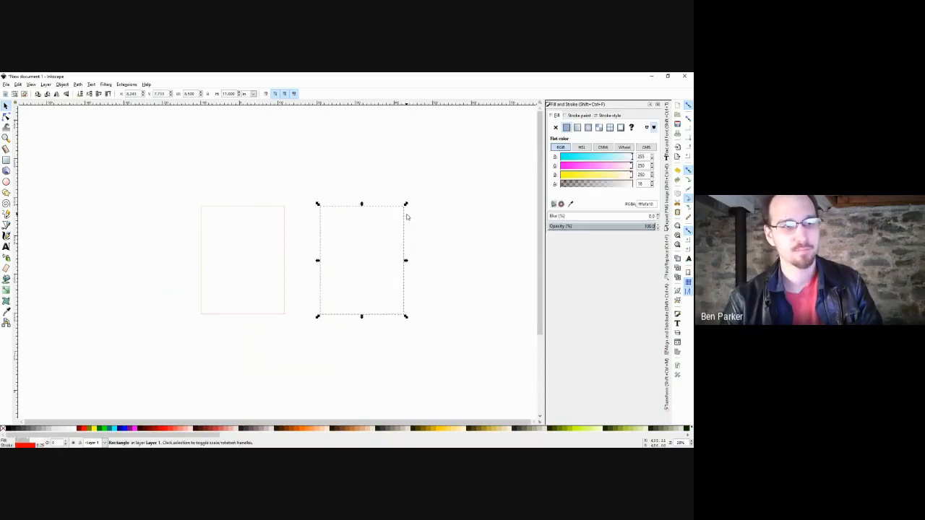
{"action": "left_click_drag", "start_coordinate": [405, 204], "coordinate": [392, 227]}
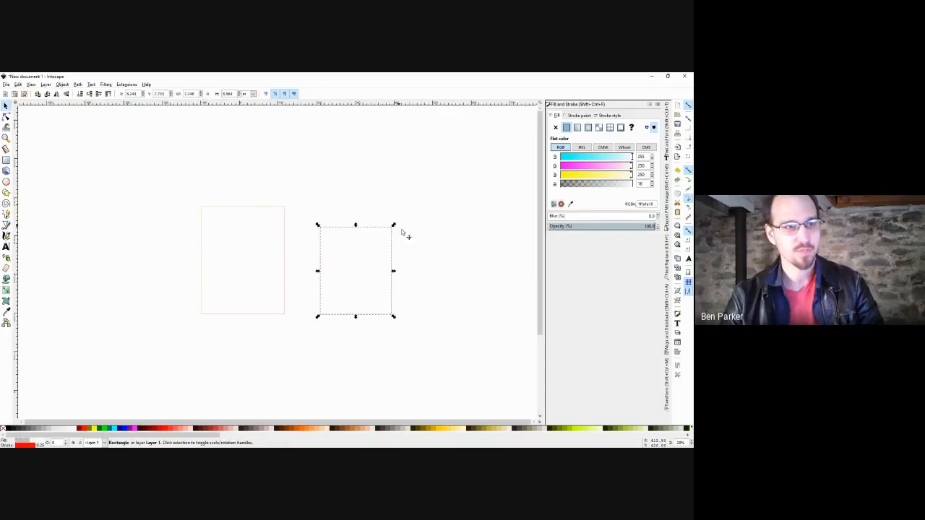
{"action": "key", "text": "ctrl+z"}
{"action": "mouse_move", "coordinate": [407, 262]}
{"action": "left_mouse_down"}
{"action": "mouse_move", "coordinate": [398, 262]}
{"action": "mouse_move", "coordinate": [414, 262]}
{"action": "left_mouse_up"}
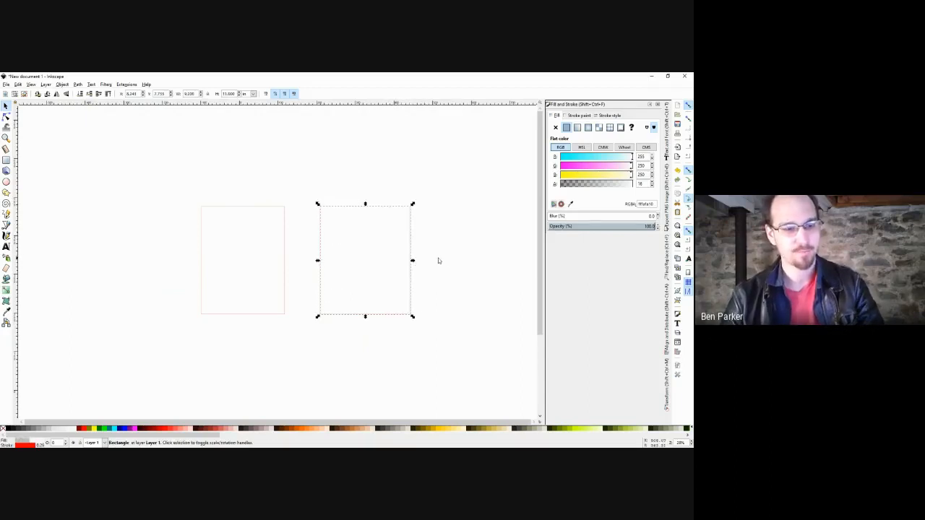
{"action": "key", "text": "ctrl+z"}
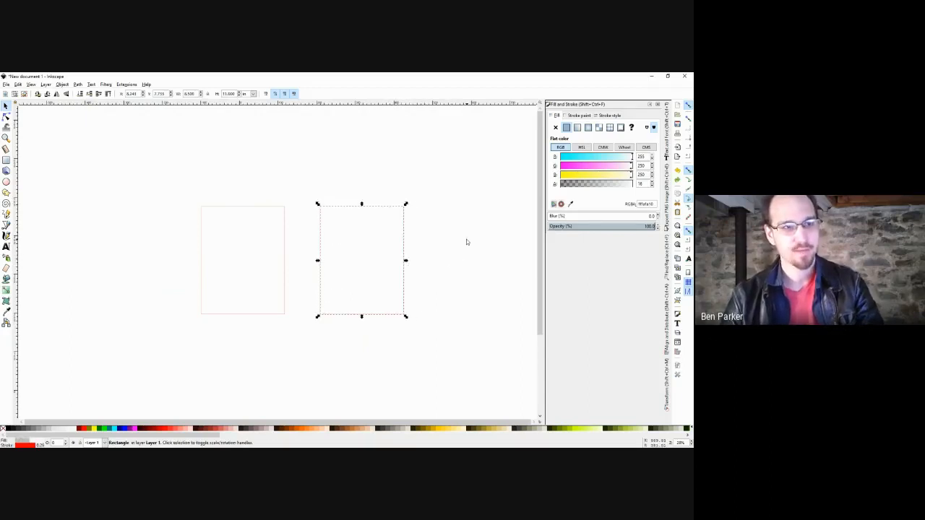
{"action": "left_click", "coordinate": [401, 213]}
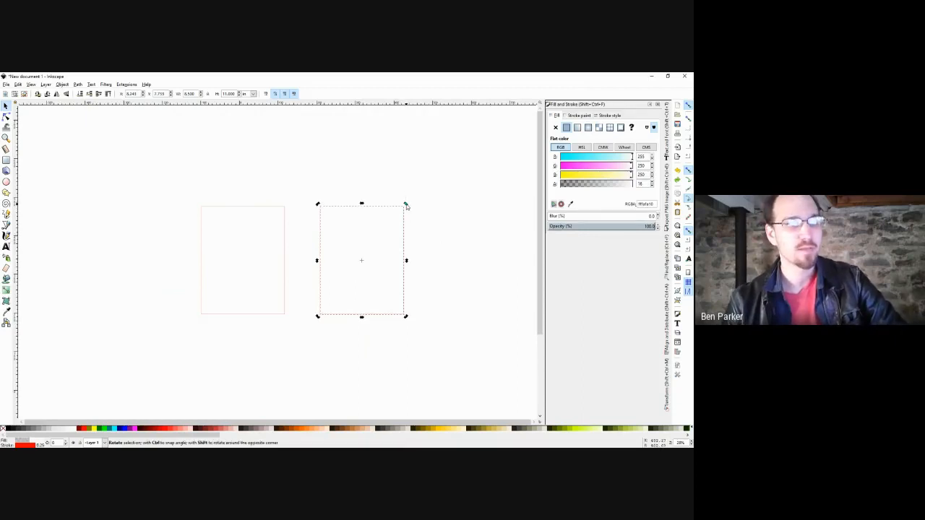
{"action": "left_click_drag", "start_coordinate": [406, 205], "coordinate": [379, 205]}
{"action": "key", "text": "ctrl+z"}
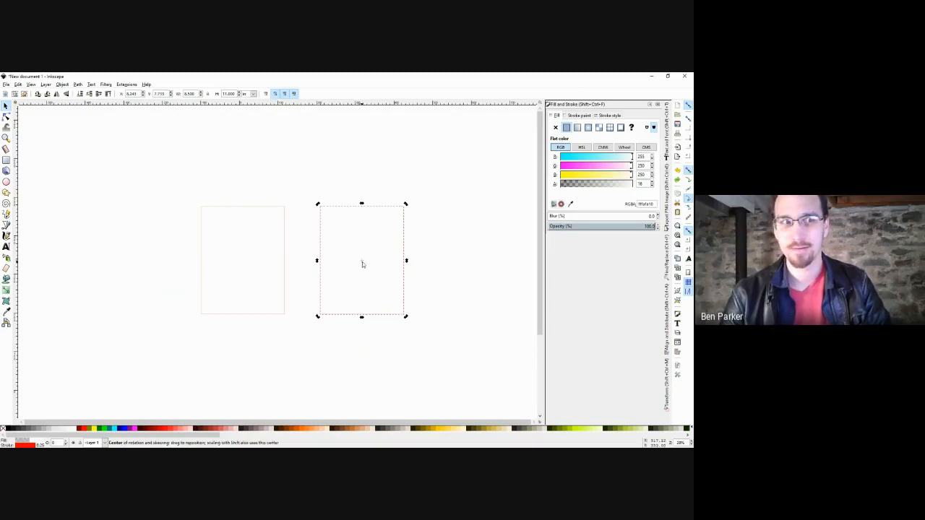
{"action": "left_click_drag", "start_coordinate": [363, 263], "coordinate": [337, 294]}
{"action": "left_click_drag", "start_coordinate": [404, 205], "coordinate": [394, 231]}
{"action": "left_click_drag", "start_coordinate": [363, 203], "coordinate": [406, 210]}
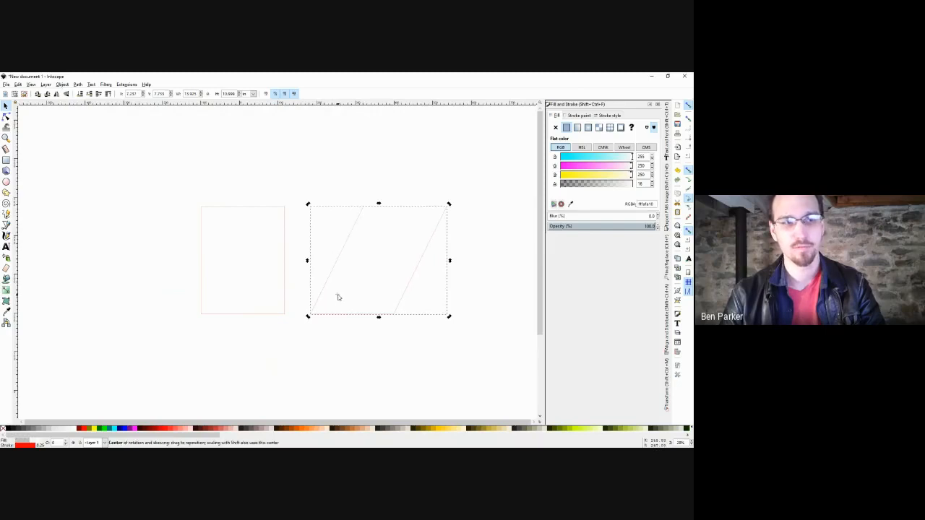
{"action": "key", "text": "ctrl+z"}
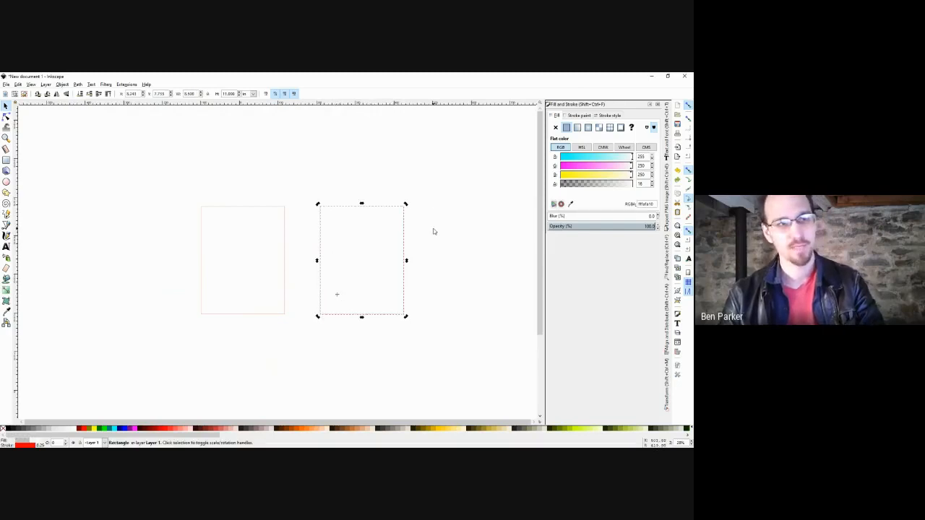
{"action": "key", "text": "ctrl+z"}
{"action": "key", "text": "ctrl+shift+z"}
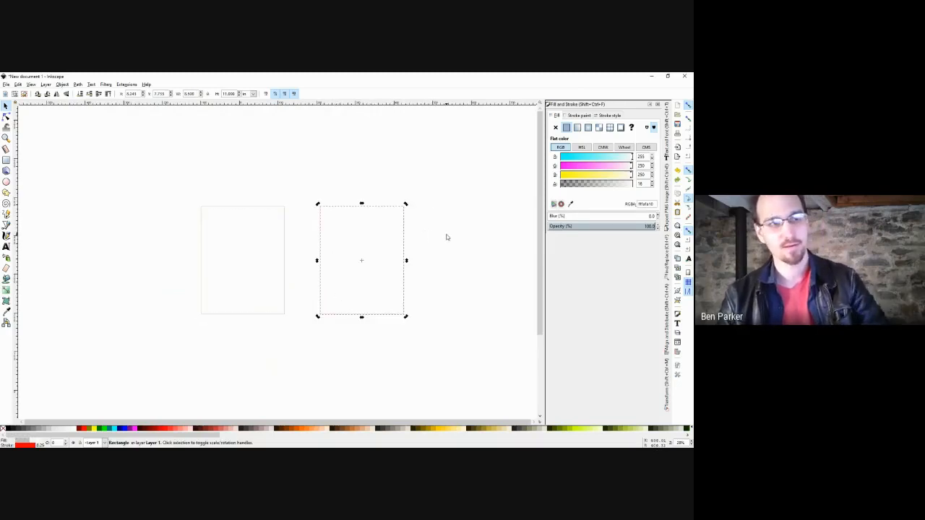
{"action": "left_click", "coordinate": [446, 236]}
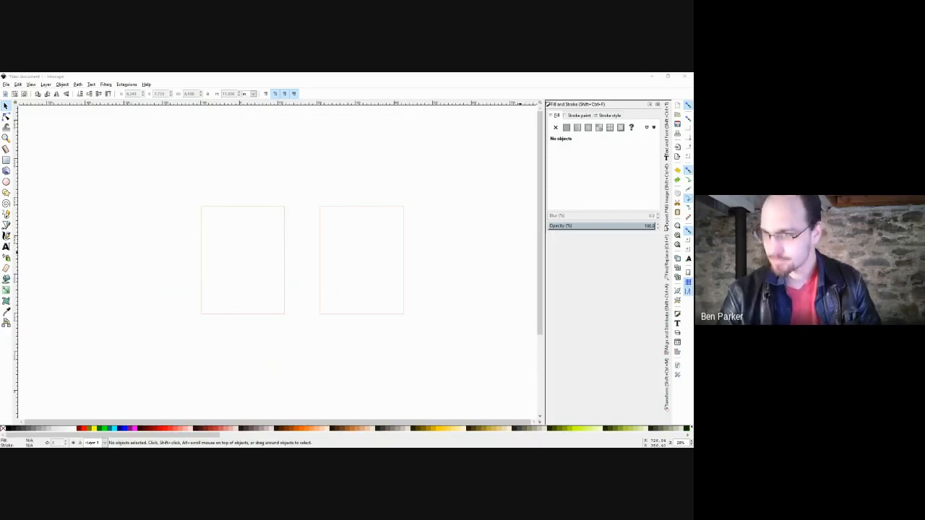
{"action": "left_click", "coordinate": [396, 203]}
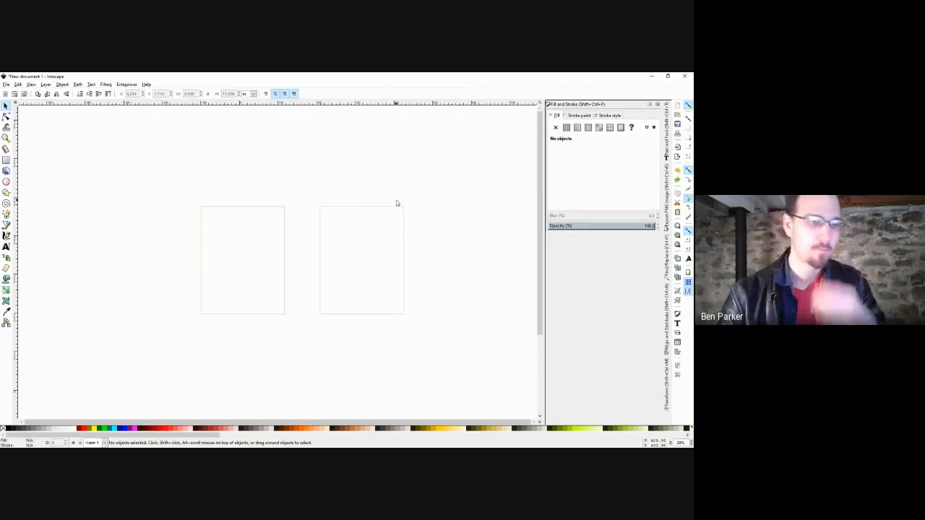
{"action": "left_click", "coordinate": [362, 208]}
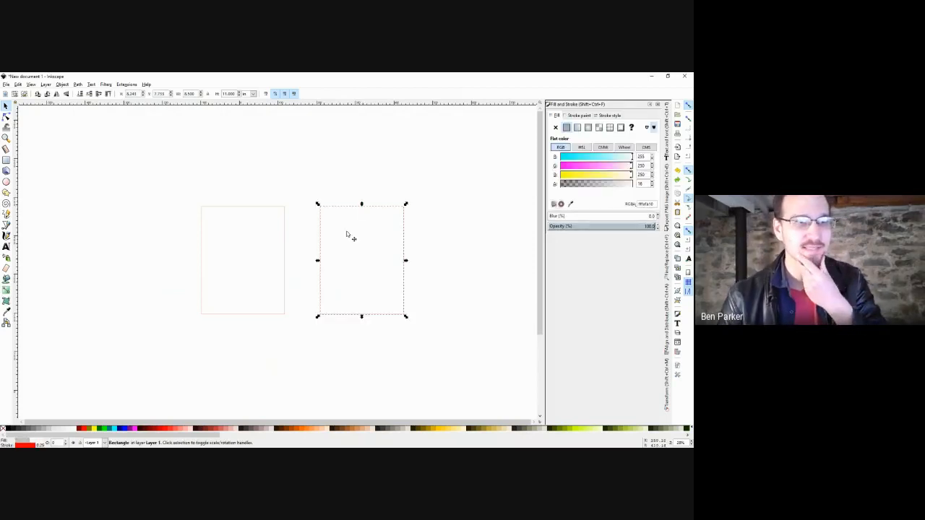
Convert the right rectangle to a path with Path > Object to Path.
{"action": "left_click", "coordinate": [62, 84]}
{"action": "mouse_move", "coordinate": [78, 86]}
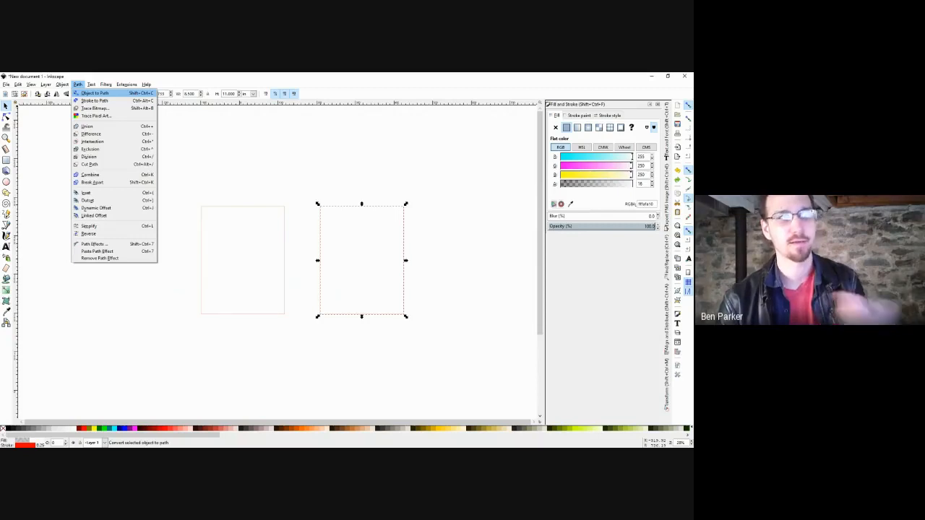
{"action": "left_click", "coordinate": [94, 92]}
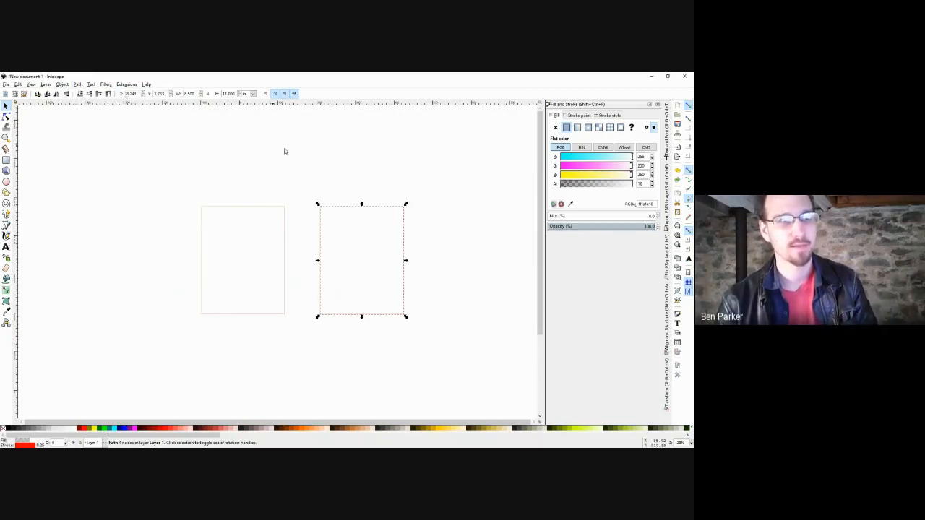
{"action": "left_click", "coordinate": [310, 162]}
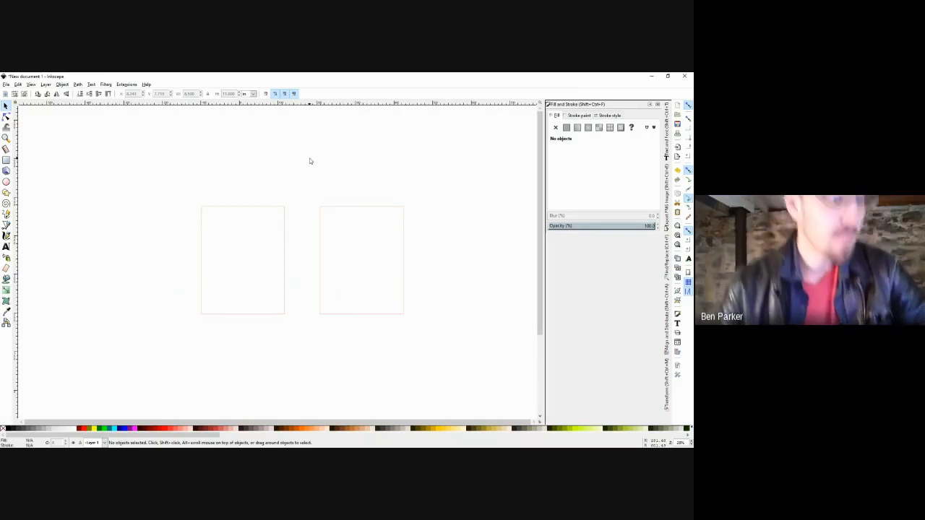
Test-resize the left rectangle from its corner handle, then undo it.
{"action": "double_click", "coordinate": [248, 209]}
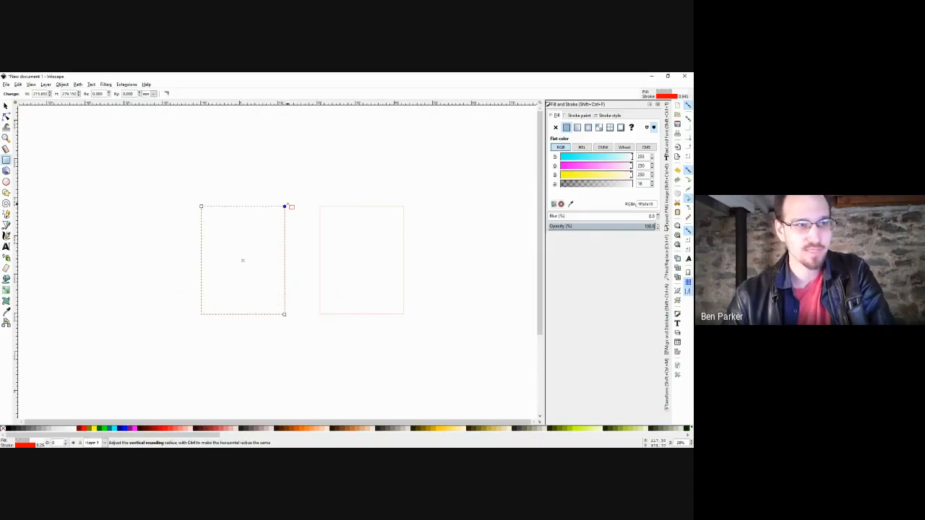
{"action": "left_click_drag", "start_coordinate": [202, 207], "coordinate": [231, 211]}
{"action": "key", "text": "ctrl+z"}
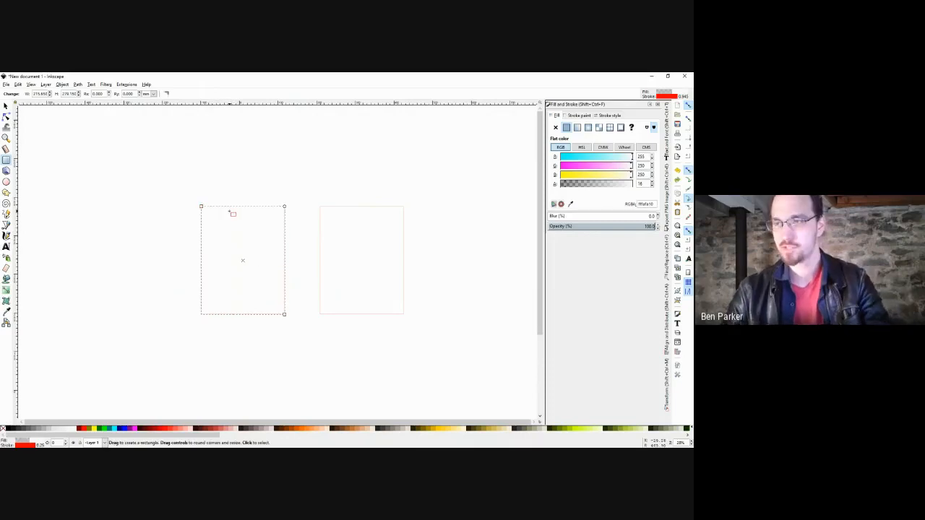
{"action": "key", "text": "s"}
{"action": "left_click", "coordinate": [279, 186]}
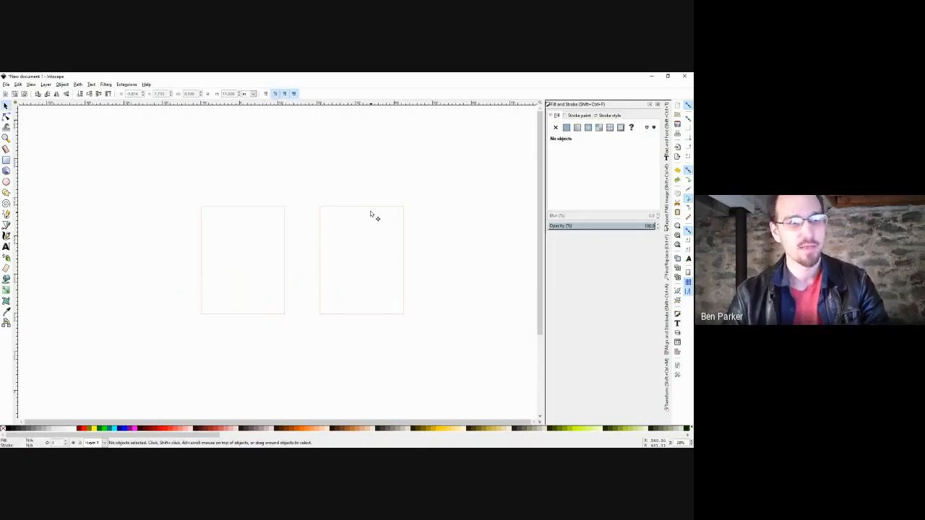
Drag a node of the right path with the Node tool, then undo the move.
{"action": "left_click", "coordinate": [372, 210]}
{"action": "key", "text": "n"}
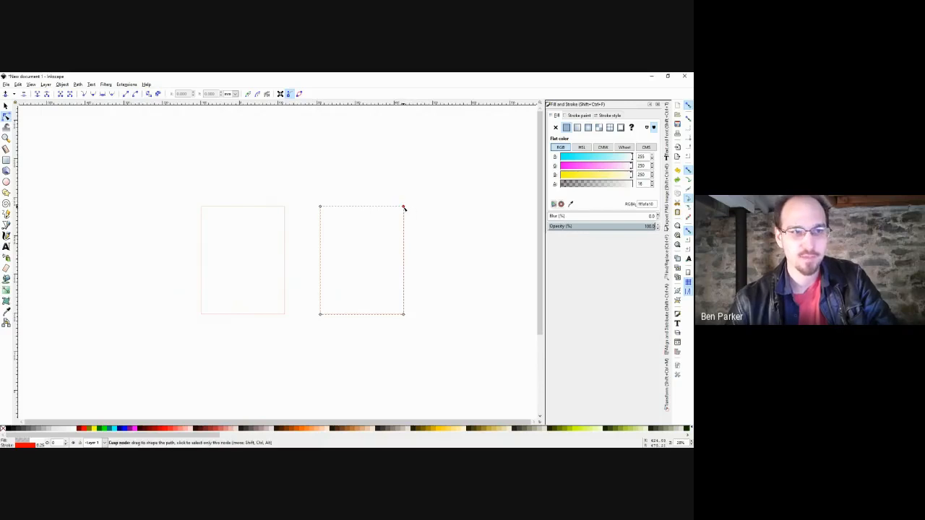
{"action": "left_click_drag", "start_coordinate": [404, 208], "coordinate": [399, 153]}
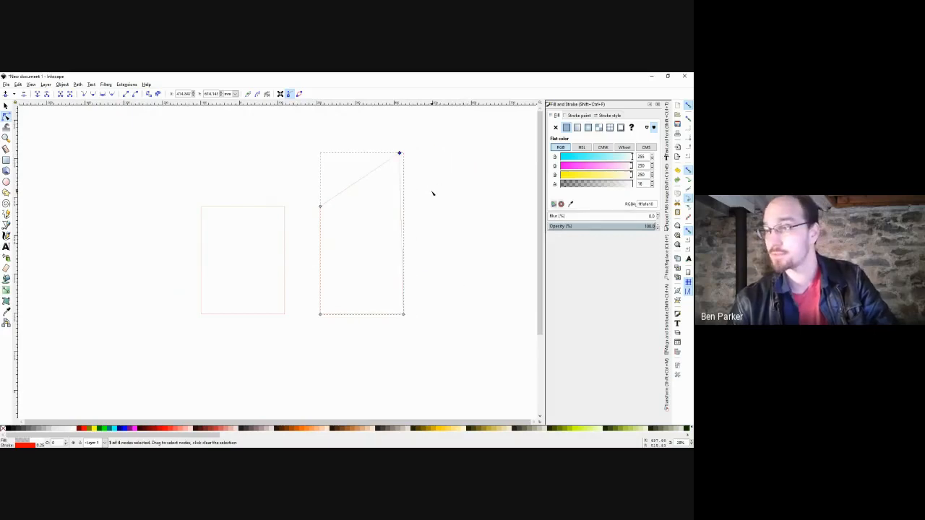
{"action": "key", "text": "ctrl+z"}
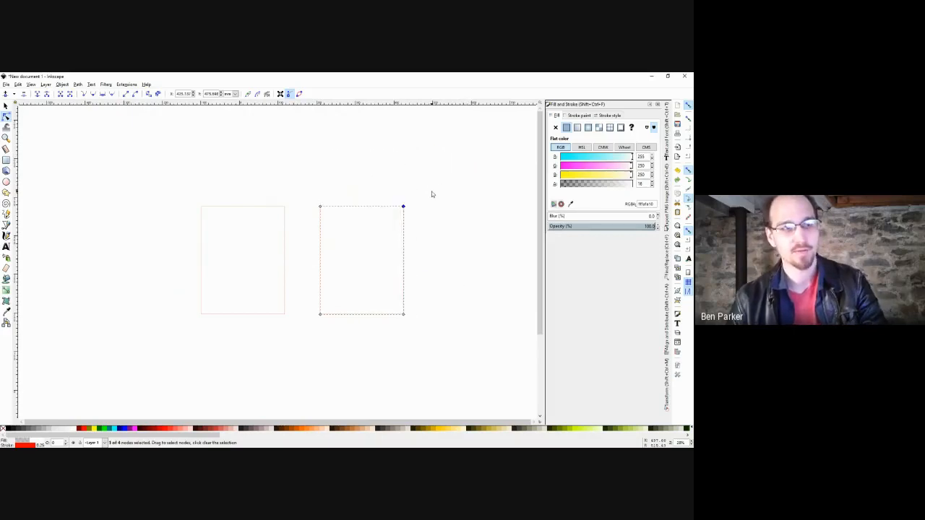
{"action": "key", "text": "s"}
{"action": "left_click", "coordinate": [436, 196]}
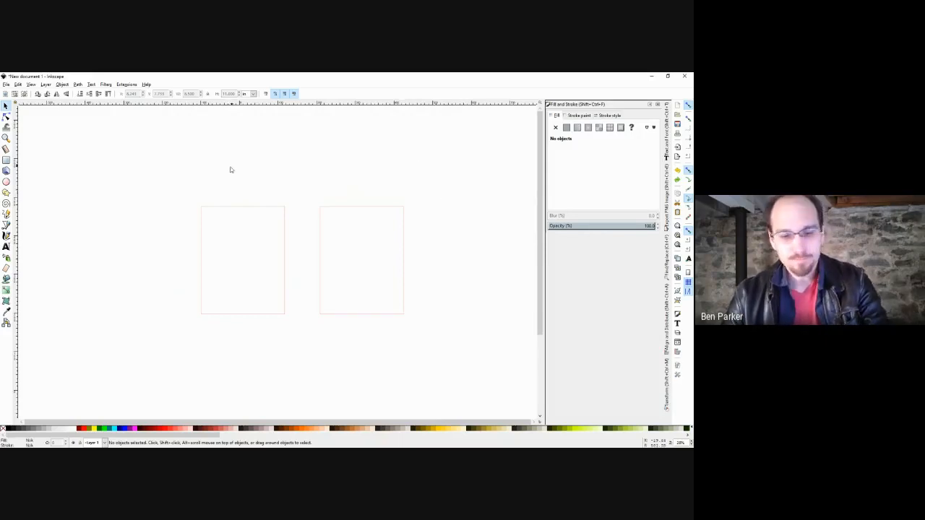
Add a centred text label 'Object' above the left rectangle.
{"action": "key", "text": "t"}
{"action": "left_click_drag", "start_coordinate": [199, 161], "coordinate": [281, 194]}
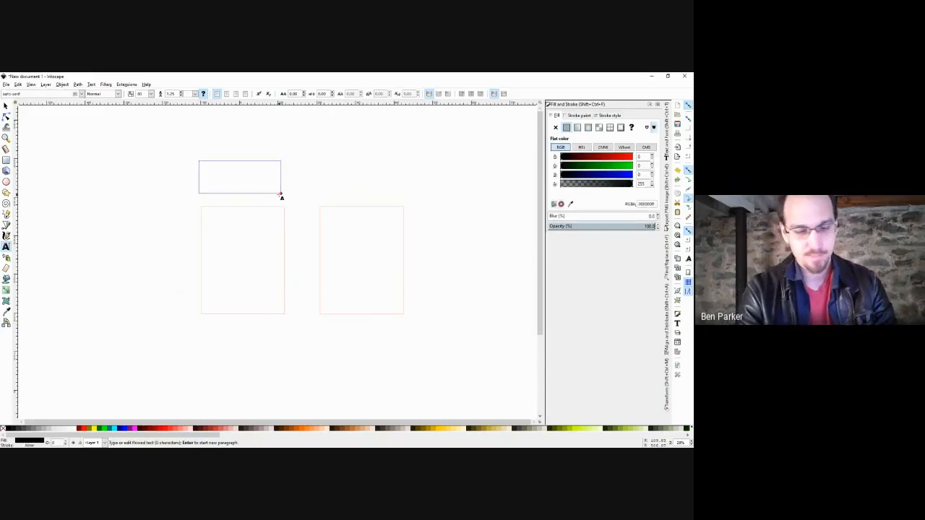
{"action": "type", "text": "Object"}
{"action": "key", "text": "F2"}
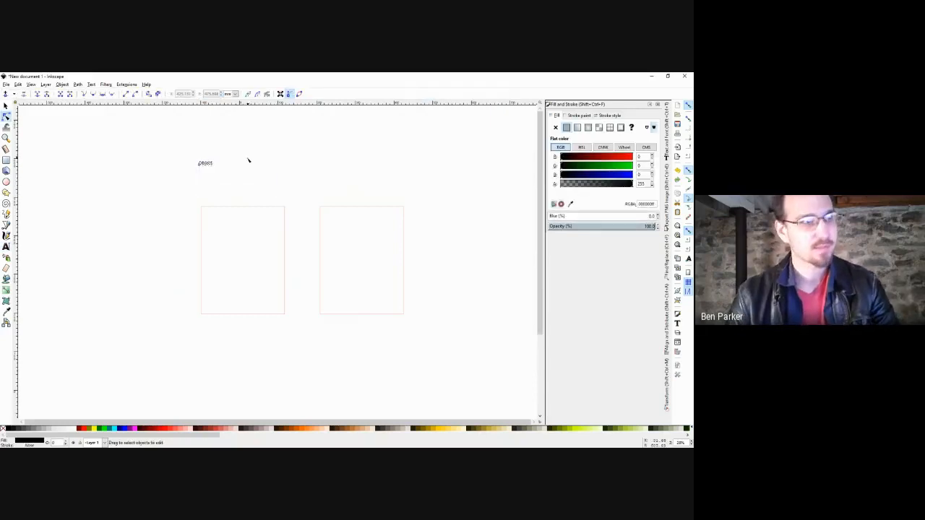
{"action": "key", "text": "F8"}
{"action": "key", "text": "ctrl+a"}
{"action": "left_click", "coordinate": [227, 94]}
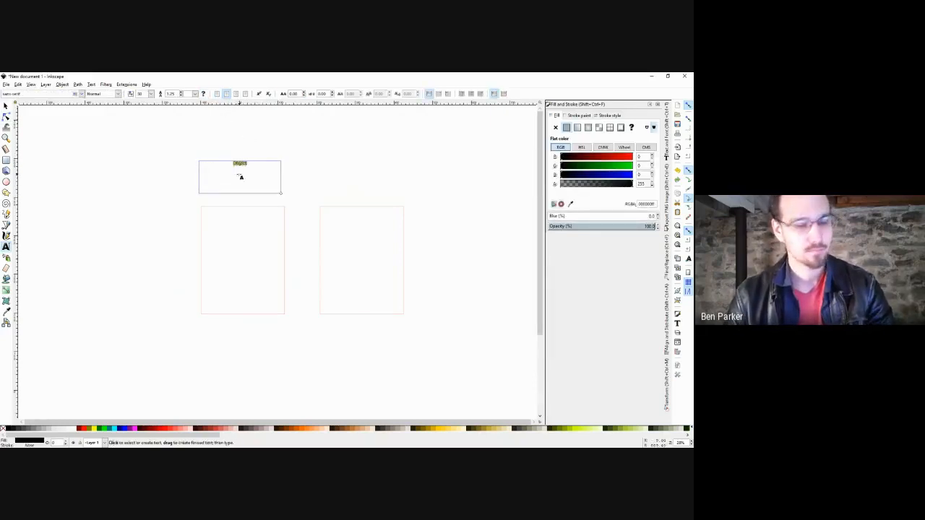
{"action": "key", "text": "F2"}
{"action": "left_click_drag", "start_coordinate": [239, 175], "coordinate": [382, 200]}
{"action": "key", "text": "F1"}
{"action": "left_click", "coordinate": [265, 188]}
{"action": "left_click", "coordinate": [255, 199]}
Duplicate the label, move it above the right rectangle, and retype it as 'Path'.
{"action": "key", "text": "ctrl+d"}
{"action": "double_click", "coordinate": [381, 202]}
{"action": "key", "text": "ctrl+a"}
{"action": "type", "text": "Path"}
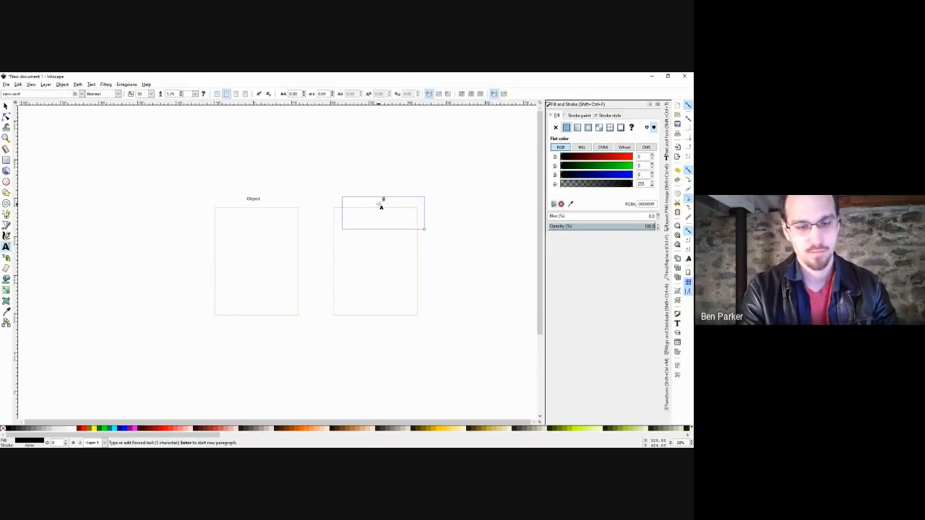
{"action": "key", "text": "F2"}
{"action": "key", "text": "F1"}
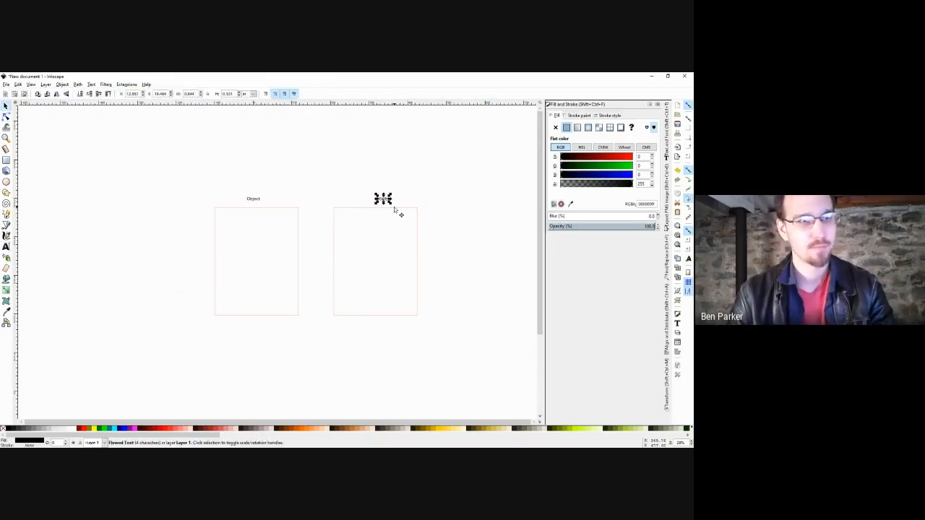
{"action": "left_click", "coordinate": [399, 208]}
{"action": "left_click", "coordinate": [402, 180]}
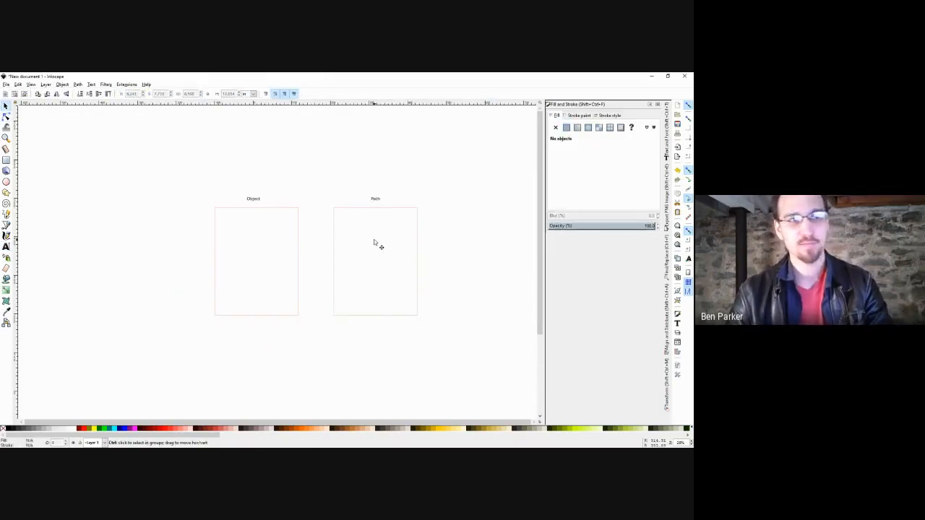
{"action": "scroll", "coordinate": [375, 244], "scroll_direction": "up", "scroll_amount": 1}
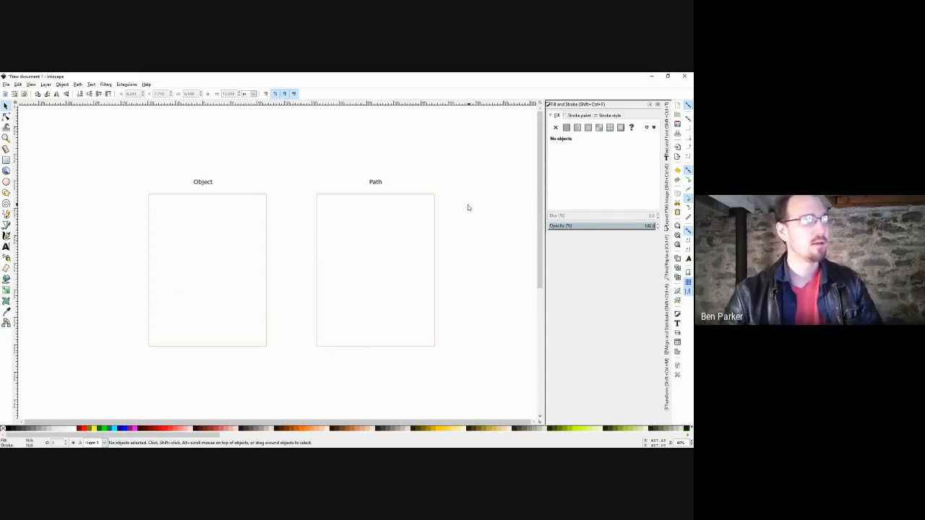
{"action": "left_click", "coordinate": [225, 195]}
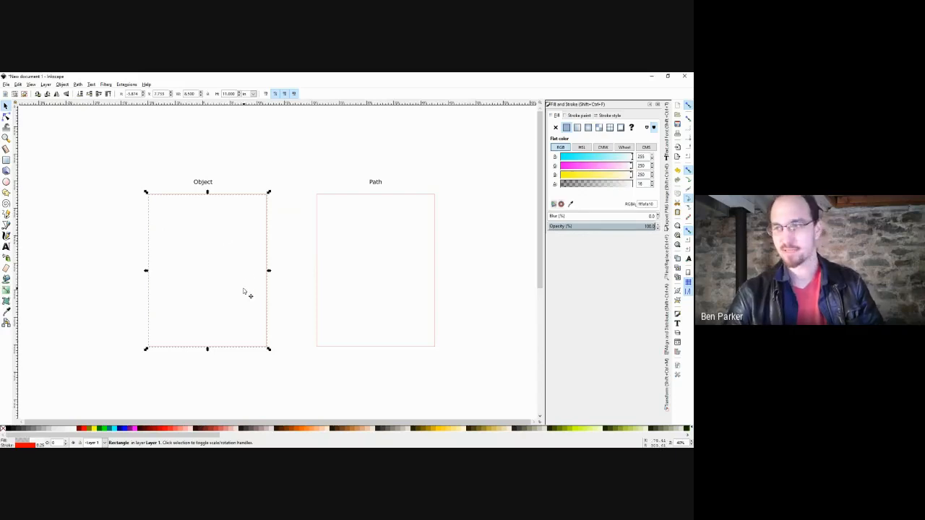
{"action": "left_click", "coordinate": [417, 200]}
{"action": "key", "text": "n"}
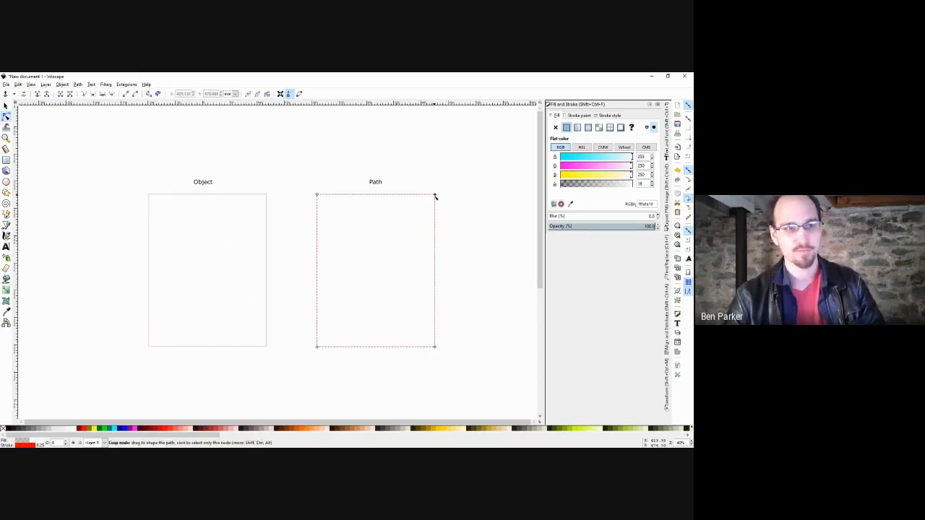
{"action": "left_click_drag", "start_coordinate": [436, 196], "coordinate": [452, 226]}
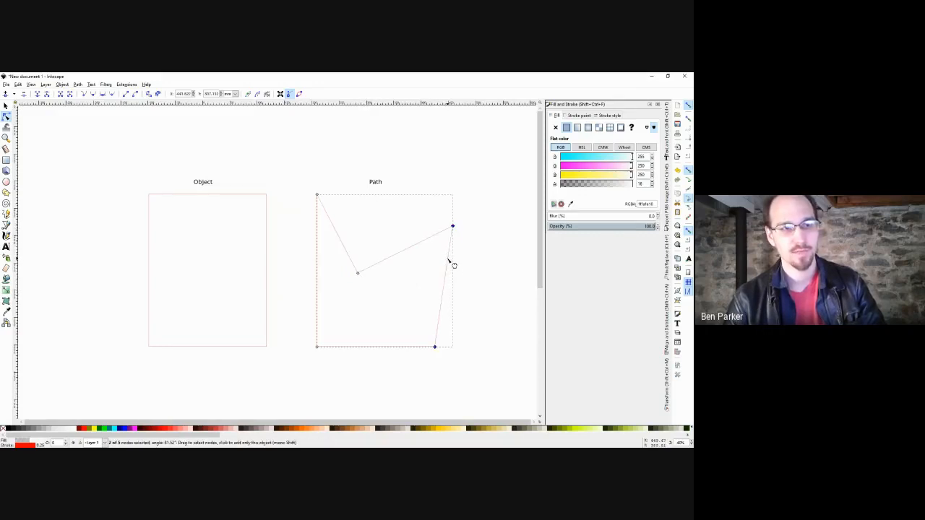
{"action": "left_click_drag", "start_coordinate": [451, 260], "coordinate": [476, 279]}
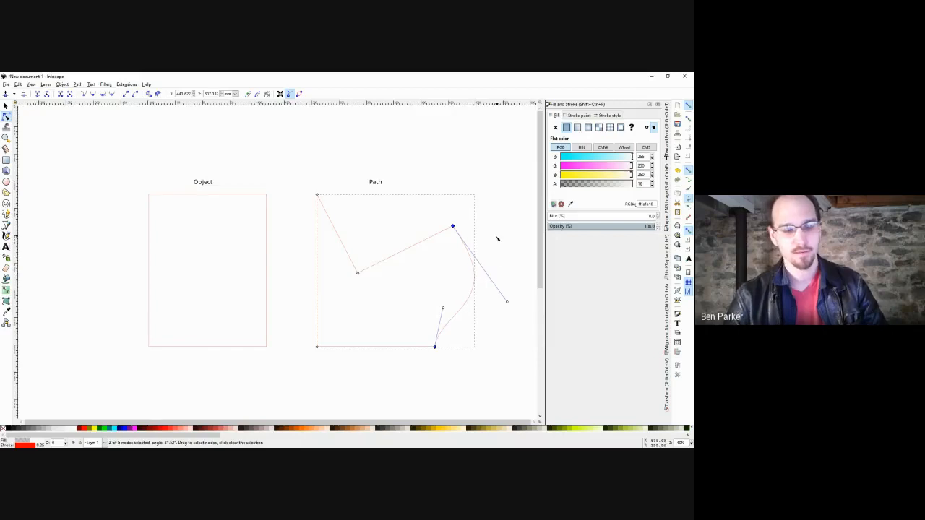
{"action": "left_click_drag", "start_coordinate": [497, 239], "coordinate": [474, 244]}
{"action": "key", "text": "s"}
{"action": "left_click", "coordinate": [472, 240]}
{"action": "double_click", "coordinate": [449, 264]}
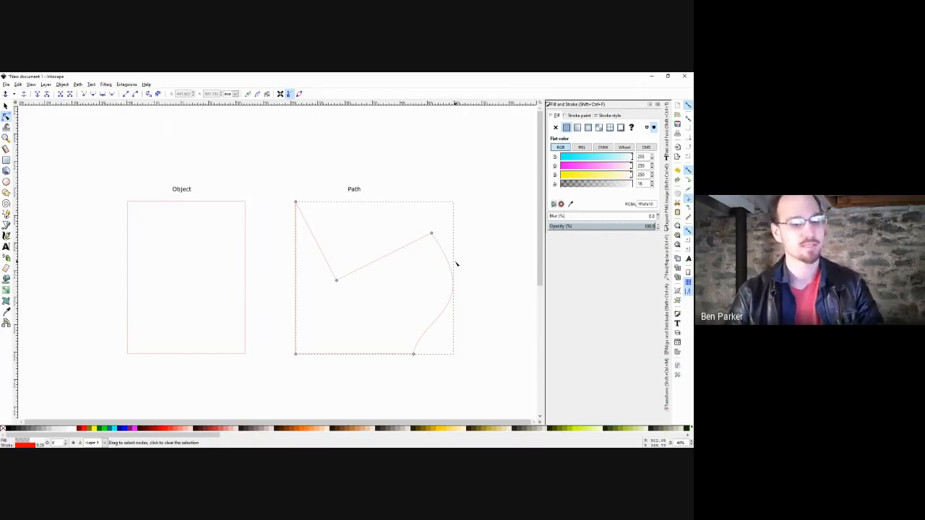
{"action": "key", "text": "ctrl+z"}
{"action": "key", "text": "ctrl+z"}
{"action": "key", "text": "ctrl+z"}
{"action": "key", "text": "ctrl+z"}
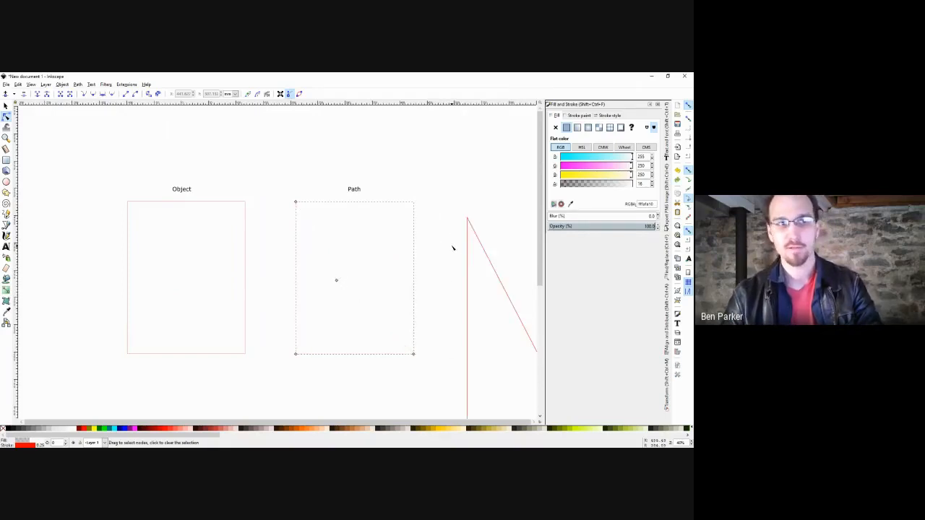
{"action": "key", "text": "s"}
{"action": "left_click", "coordinate": [458, 235]}
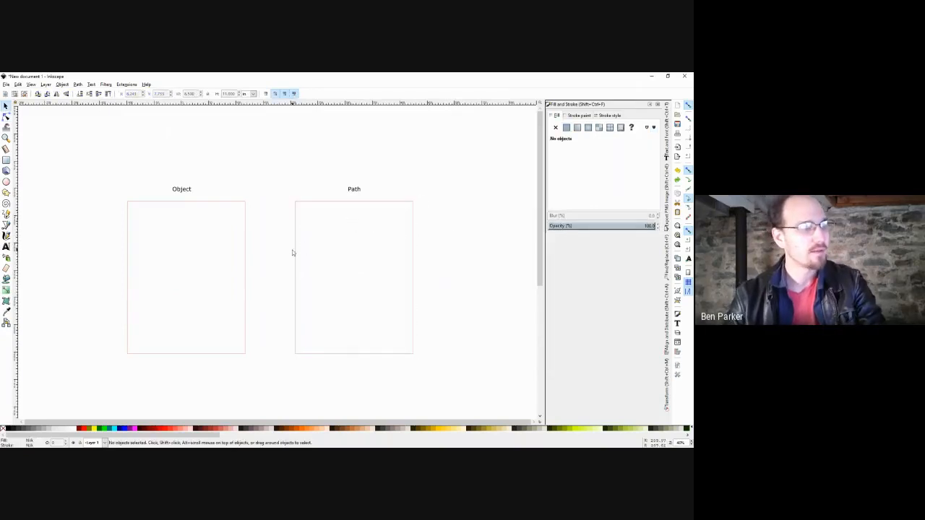
{"action": "left_click_drag", "start_coordinate": [281, 258], "coordinate": [331, 182]}
{"action": "scroll", "coordinate": [331, 198], "scroll_direction": "down", "scroll_amount": 1}
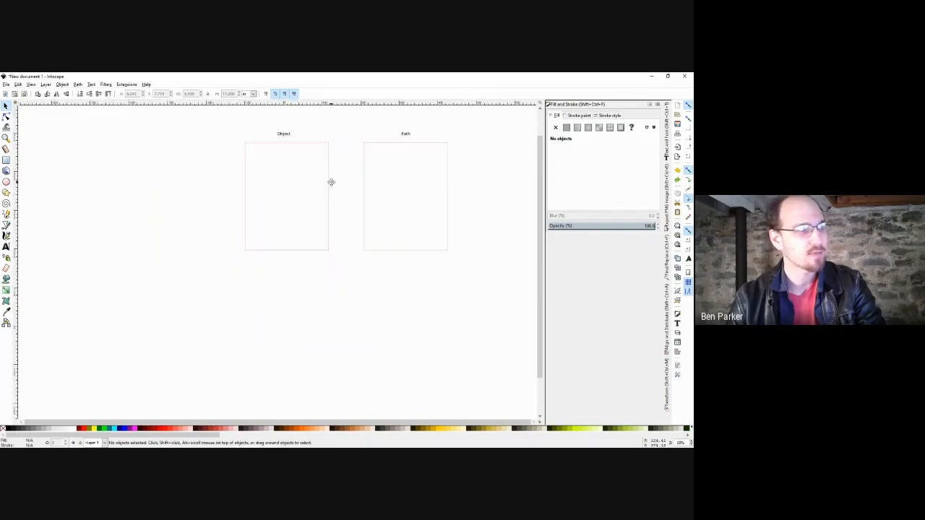
Draw a small test ellipse below the pages, make it whole, then delete it.
{"action": "left_click", "coordinate": [6, 182]}
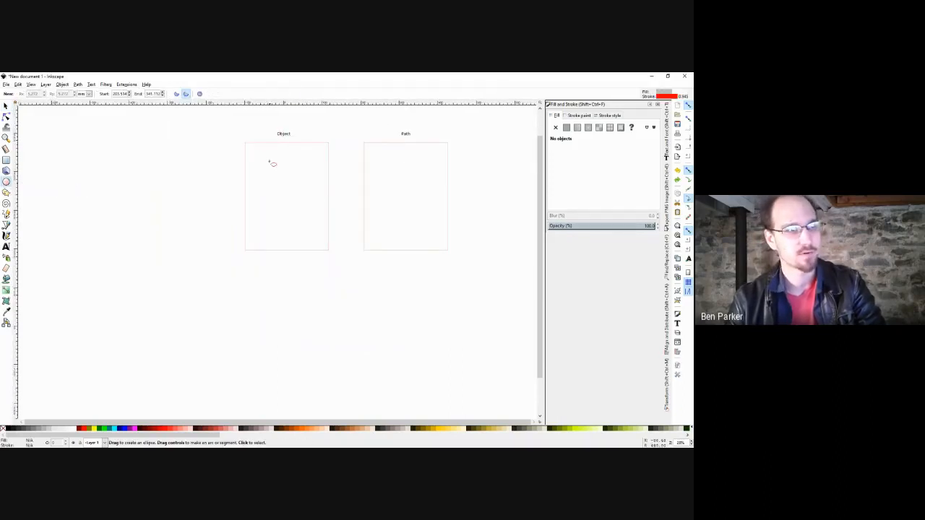
{"action": "scroll", "coordinate": [296, 293], "scroll_direction": "down", "scroll_amount": 2}
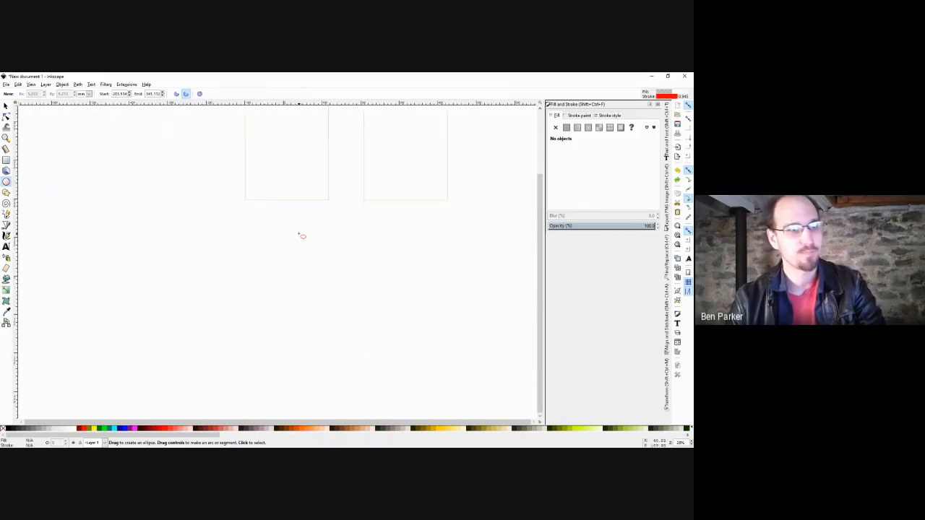
{"action": "scroll", "coordinate": [299, 236], "scroll_direction": "up", "scroll_amount": 1}
{"action": "scroll", "coordinate": [319, 200], "scroll_direction": "up", "scroll_amount": 2}
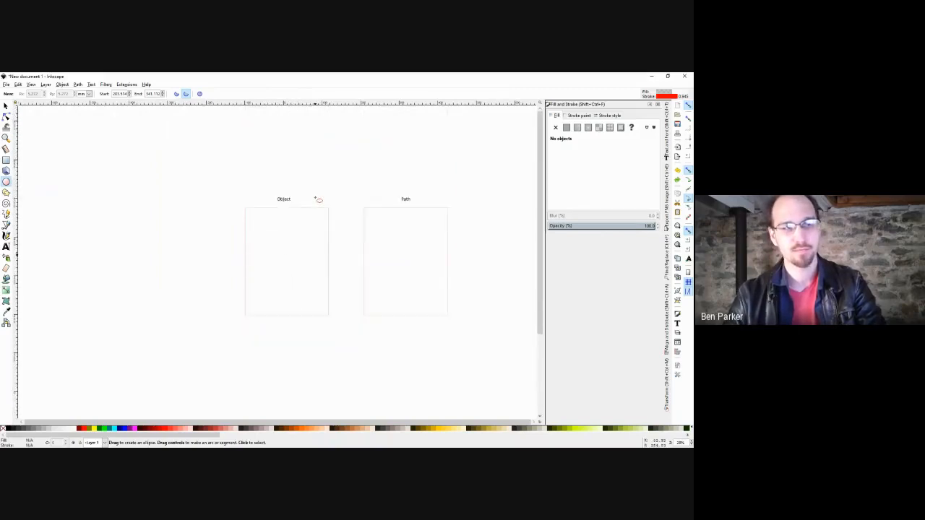
{"action": "scroll", "coordinate": [318, 175], "scroll_direction": "up", "scroll_amount": 2}
{"action": "scroll", "coordinate": [320, 210], "scroll_direction": "down", "scroll_amount": 6}
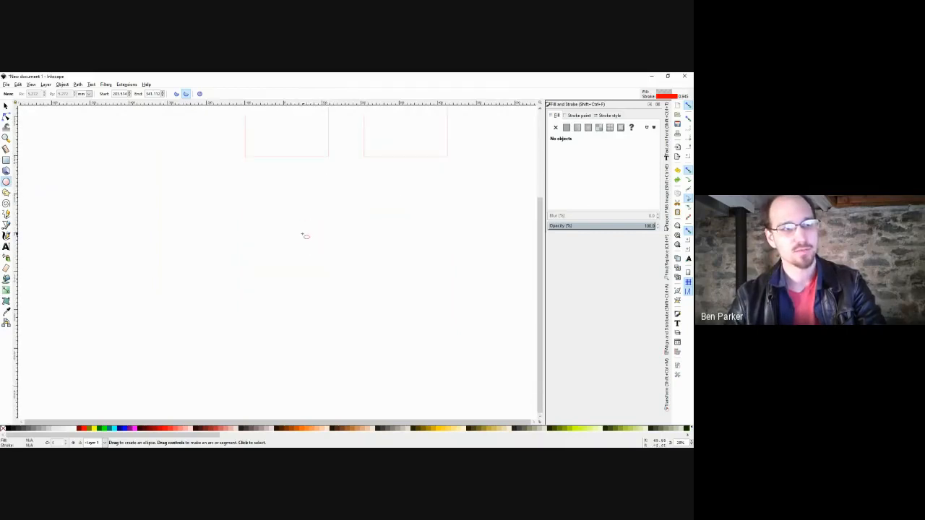
{"action": "left_click_drag", "start_coordinate": [300, 251], "coordinate": [324, 276]}
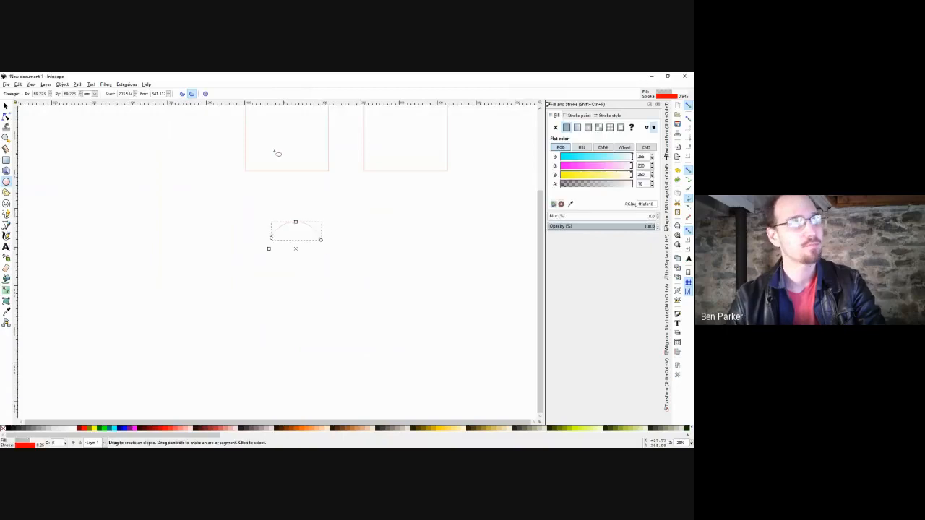
{"action": "left_click", "coordinate": [205, 94]}
{"action": "key", "text": "s"}
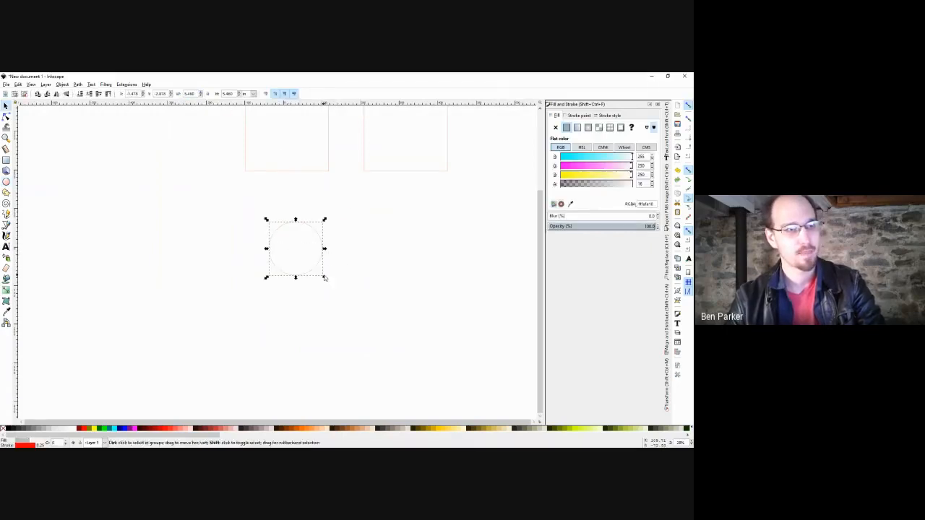
{"action": "key", "text": "Delete"}
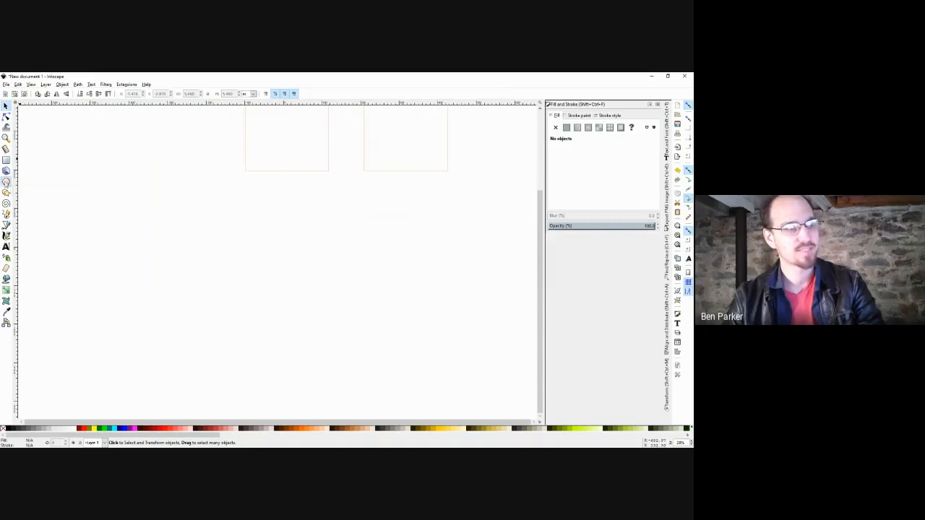
Ctrl-drag a large circle below the Object and Path pages.
{"action": "left_click", "coordinate": [7, 181]}
{"action": "left_click_drag", "start_coordinate": [290, 252], "coordinate": [320, 279]}
{"action": "left_click_drag", "start_coordinate": [364, 315], "coordinate": [313, 277]}
{"action": "mouse_move", "coordinate": [346, 313]}
{"action": "left_mouse_down"}
{"action": "mouse_move", "coordinate": [321, 290]}
{"action": "mouse_move", "coordinate": [344, 311]}
{"action": "mouse_move", "coordinate": [330, 304]}
{"action": "left_mouse_up"}
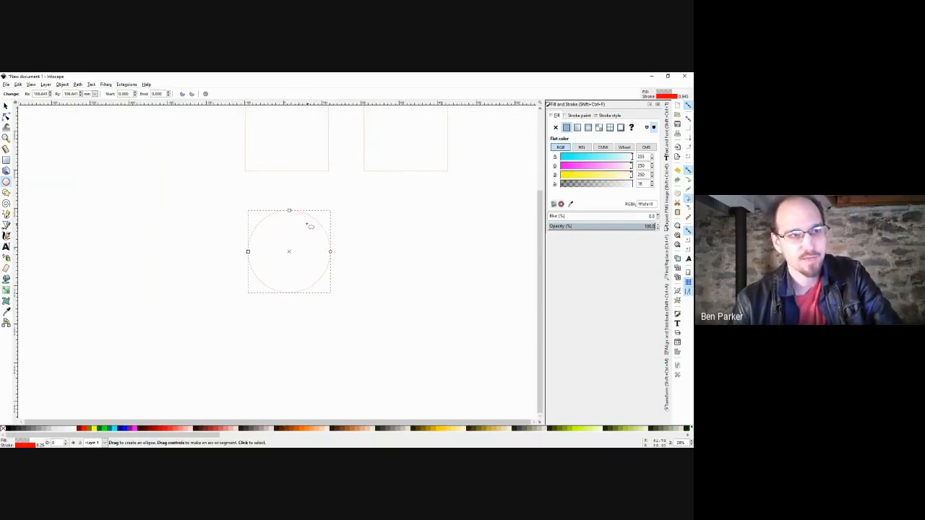
{"action": "left_click", "coordinate": [305, 171]}
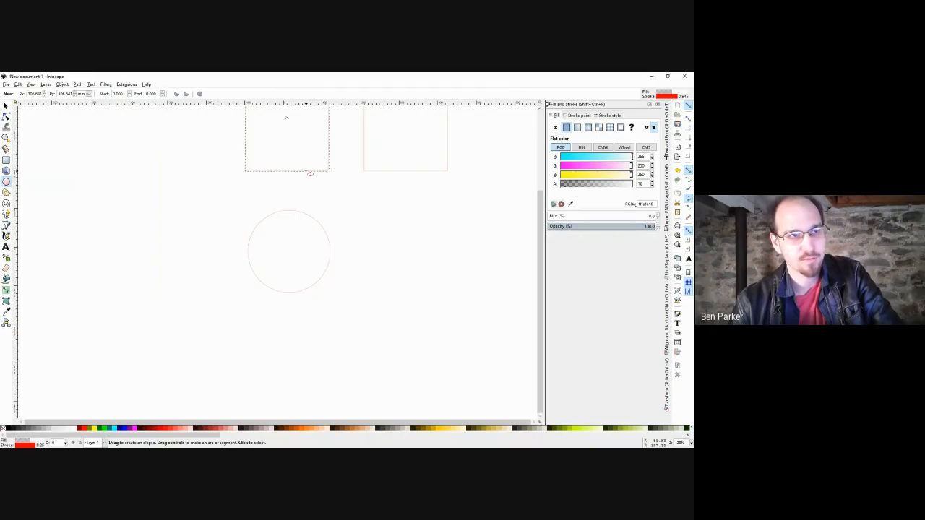
{"action": "left_click", "coordinate": [309, 217]}
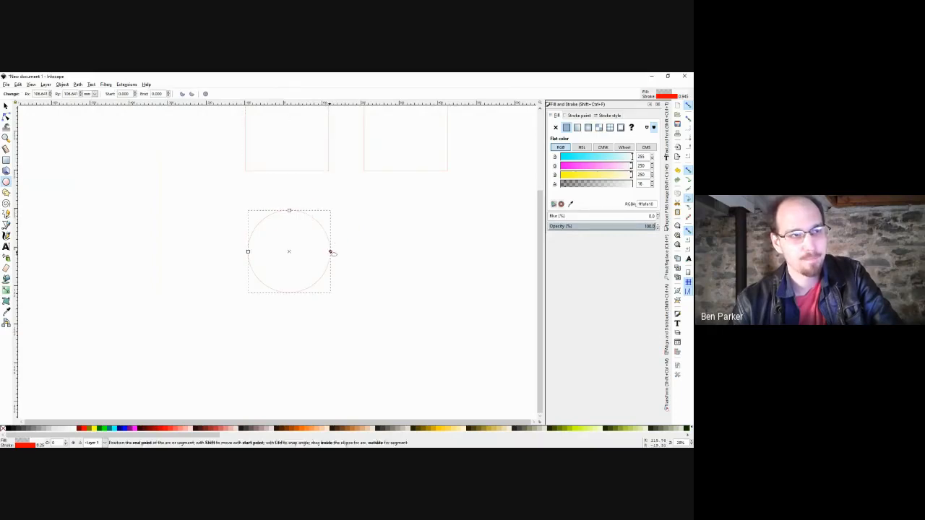
{"action": "mouse_move", "coordinate": [289, 211]}
{"action": "left_mouse_down"}
{"action": "mouse_move", "coordinate": [289, 244]}
{"action": "mouse_move", "coordinate": [289, 205]}
{"action": "left_mouse_up"}
{"action": "mouse_move", "coordinate": [248, 250]}
{"action": "left_mouse_down"}
{"action": "mouse_move", "coordinate": [265, 253]}
{"action": "mouse_move", "coordinate": [250, 251]}
{"action": "left_mouse_up"}
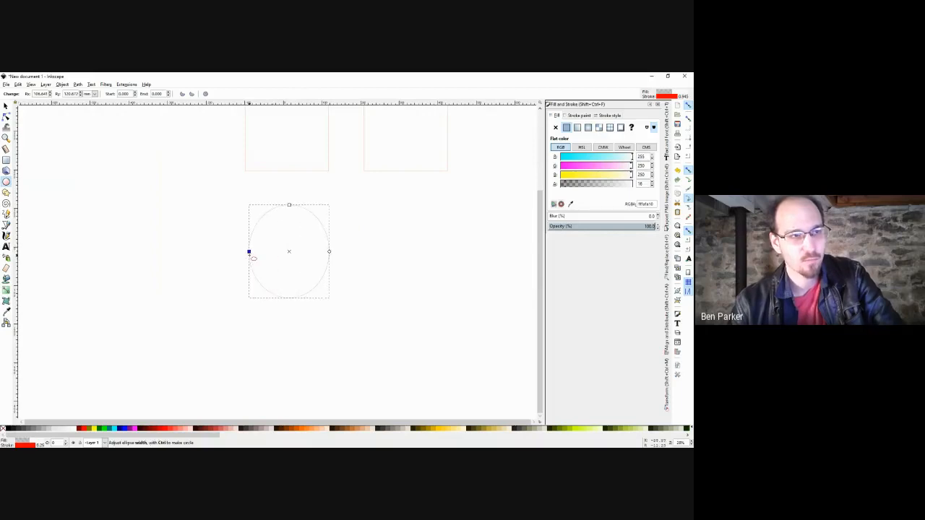
{"action": "key", "text": "ctrl+z"}
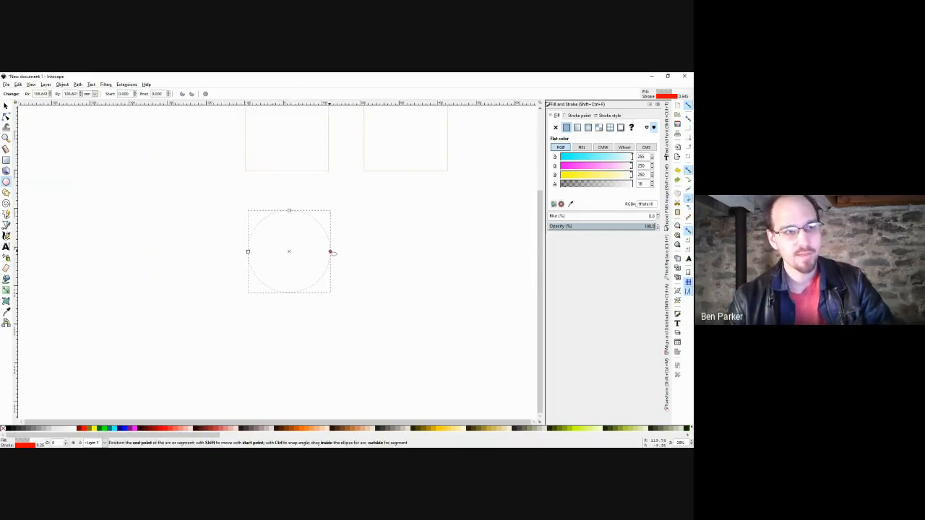
{"action": "mouse_move", "coordinate": [303, 215]}
{"action": "left_mouse_down"}
{"action": "mouse_move", "coordinate": [250, 231]}
{"action": "mouse_move", "coordinate": [247, 250]}
{"action": "mouse_move", "coordinate": [281, 291]}
{"action": "mouse_move", "coordinate": [296, 291]}
{"action": "mouse_move", "coordinate": [248, 254]}
{"action": "mouse_move", "coordinate": [264, 216]}
{"action": "mouse_move", "coordinate": [314, 219]}
{"action": "mouse_move", "coordinate": [315, 237]}
{"action": "mouse_move", "coordinate": [310, 221]}
{"action": "left_mouse_up"}
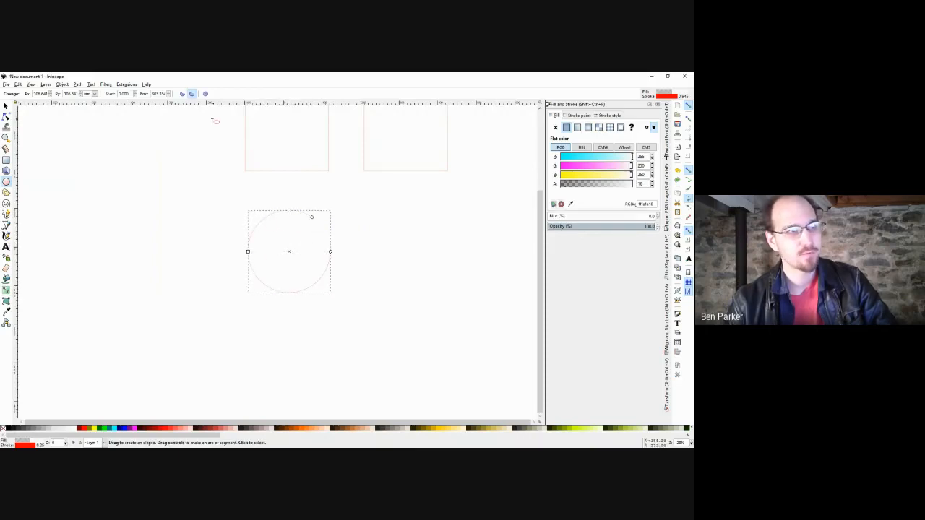
{"action": "left_click", "coordinate": [181, 95]}
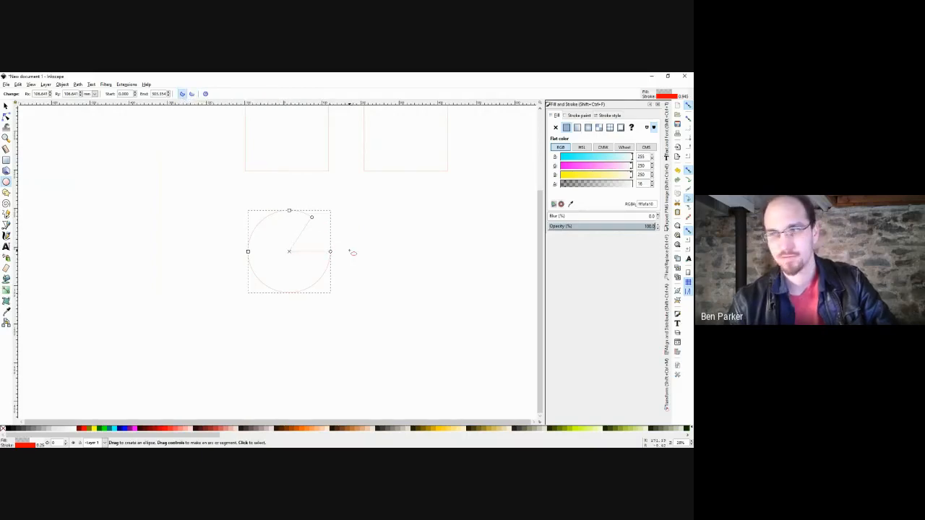
{"action": "left_click", "coordinate": [192, 94]}
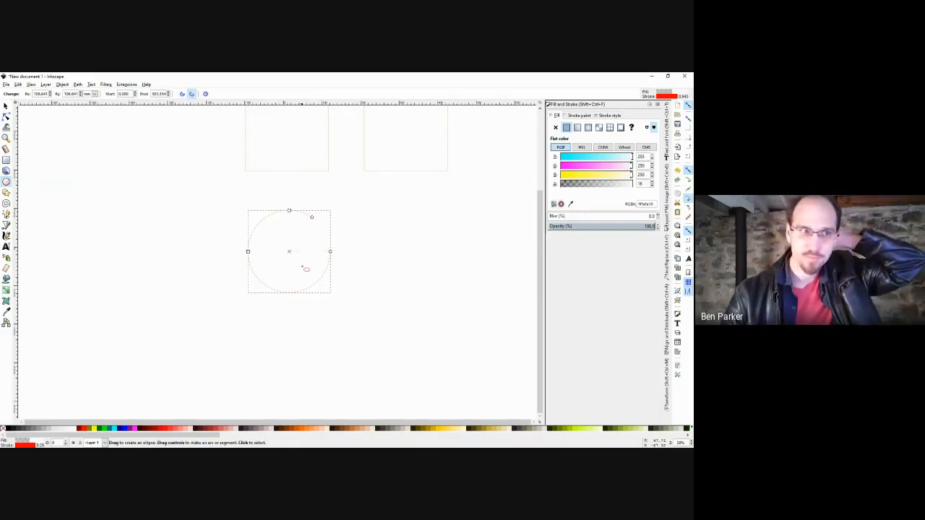
{"action": "left_click", "coordinate": [206, 94]}
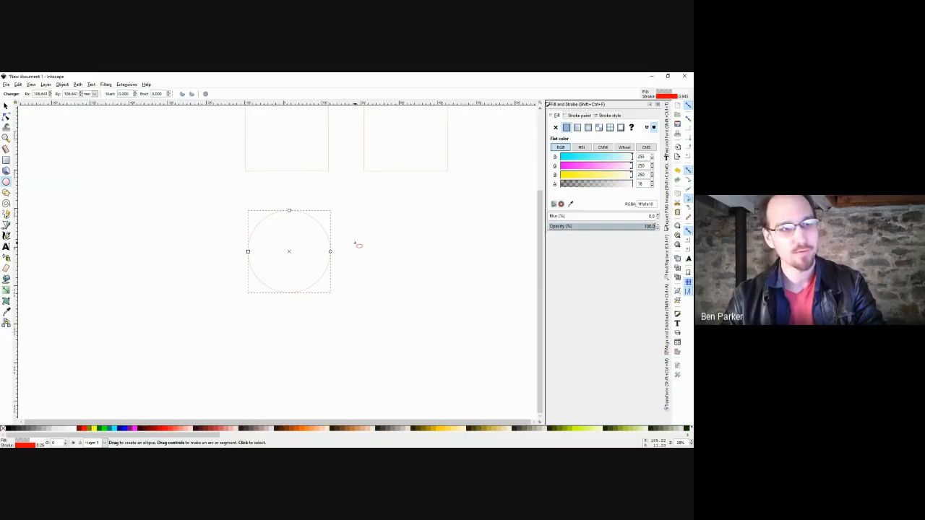
{"action": "key", "text": "s"}
{"action": "left_click", "coordinate": [354, 244]}
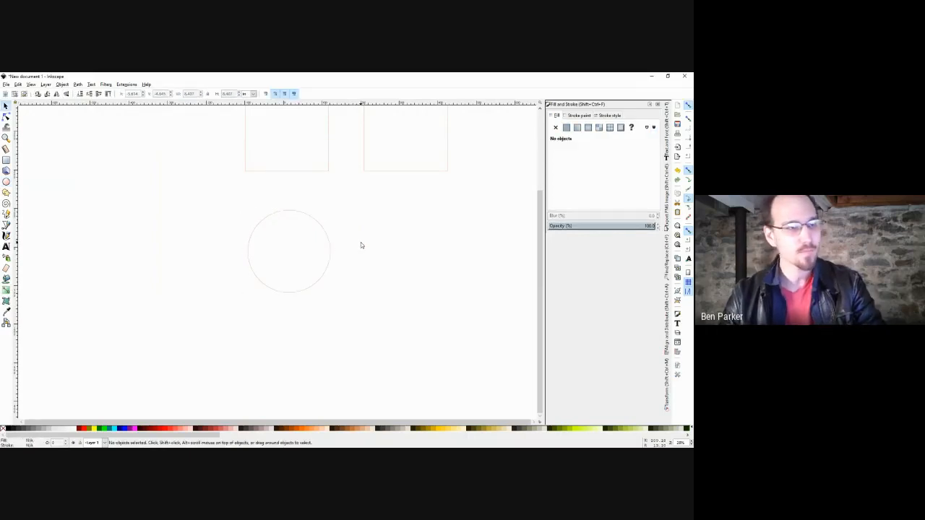
Fill the circle with purple and raise its alpha to 255 for full opacity.
{"action": "left_click", "coordinate": [300, 212]}
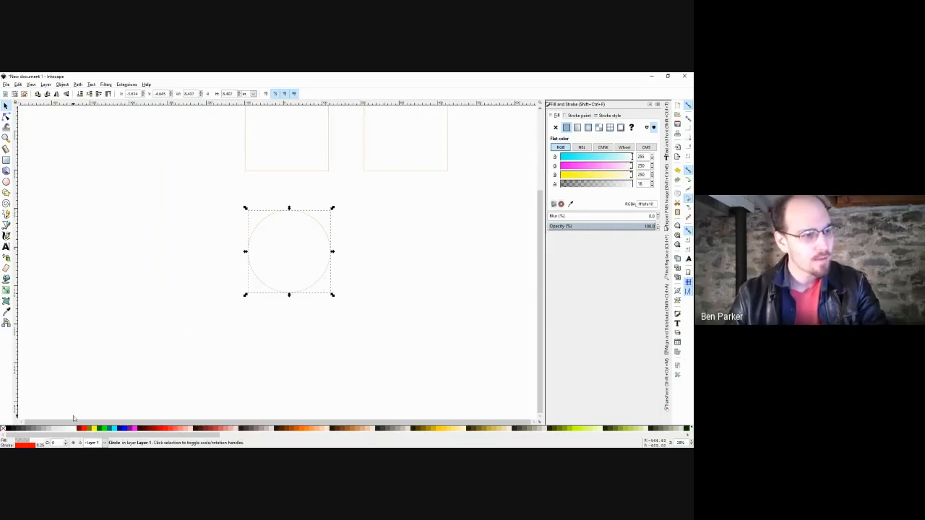
{"action": "left_click", "coordinate": [130, 429]}
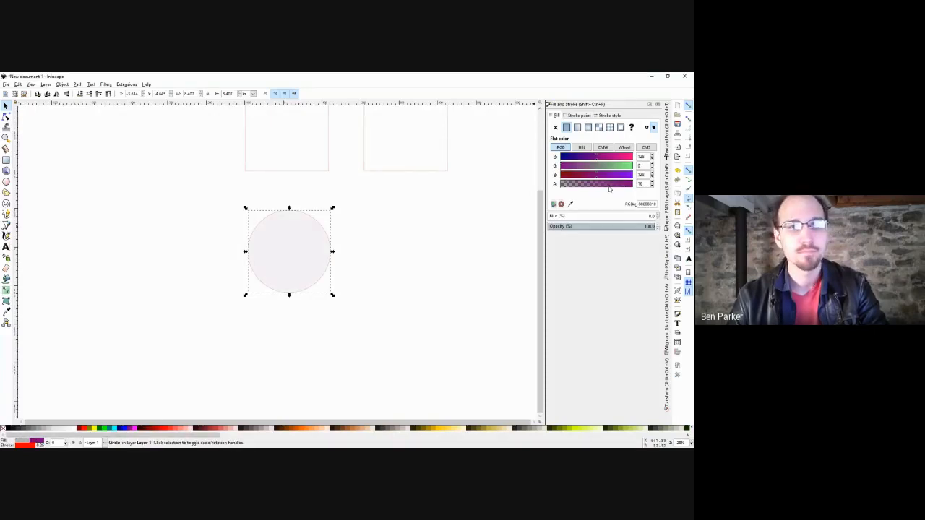
{"action": "left_click_drag", "start_coordinate": [609, 185], "coordinate": [662, 185]}
{"action": "left_click", "coordinate": [409, 276]}
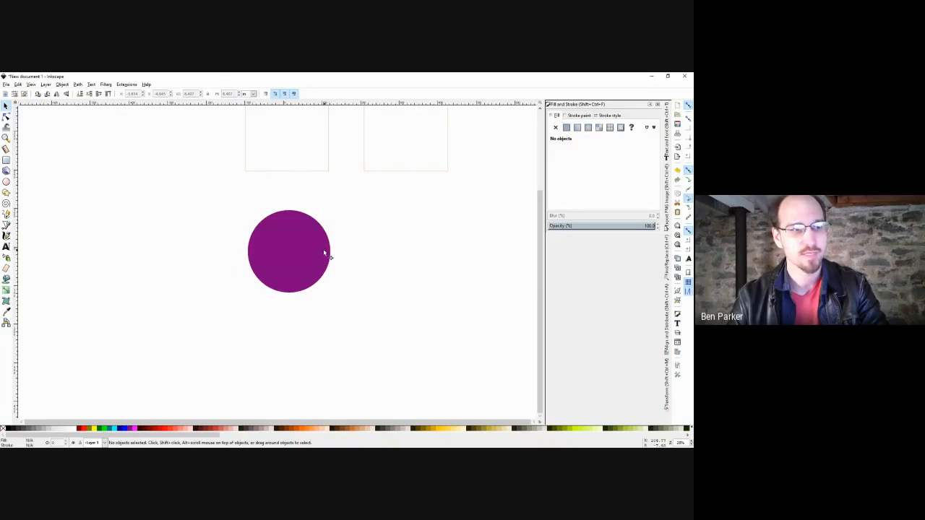
{"action": "left_click", "coordinate": [322, 251]}
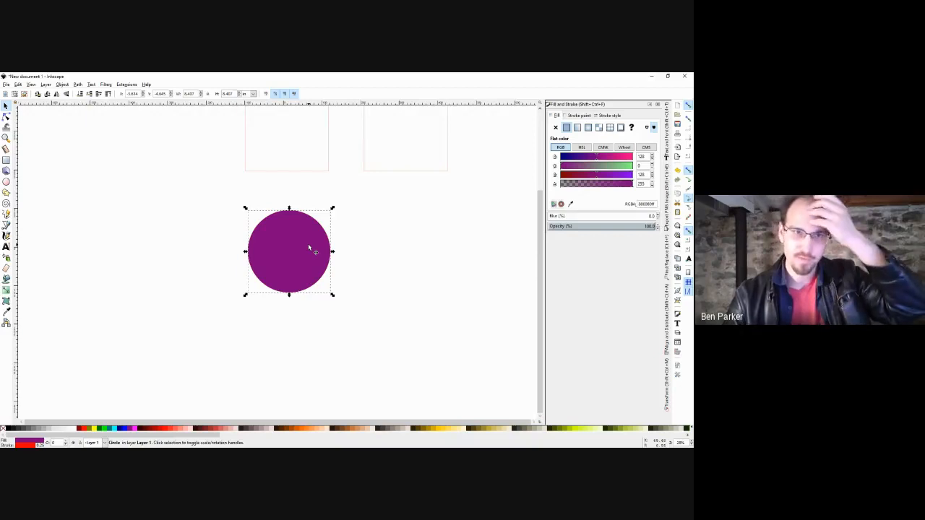
Change the circle's fill to blue and give it an aqua outline.
{"action": "left_click", "coordinate": [352, 261]}
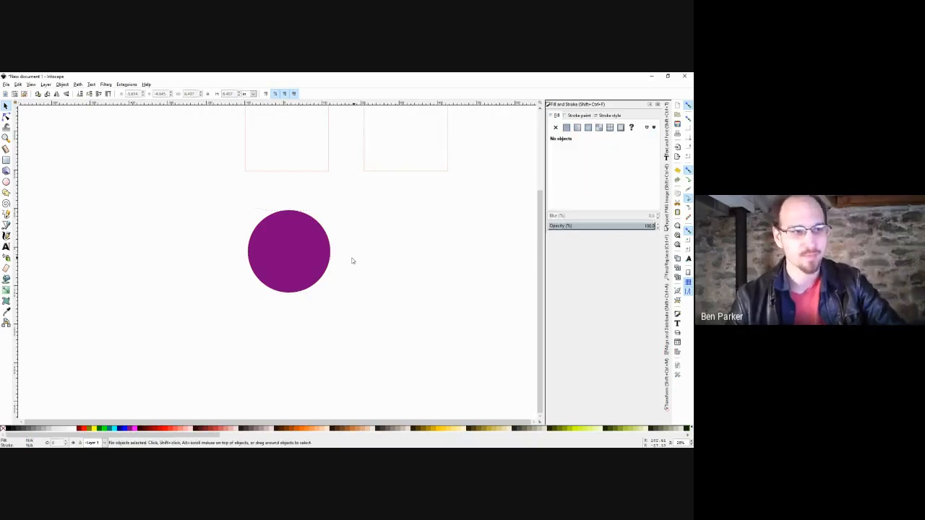
{"action": "left_click", "coordinate": [297, 250]}
{"action": "left_click", "coordinate": [132, 427]}
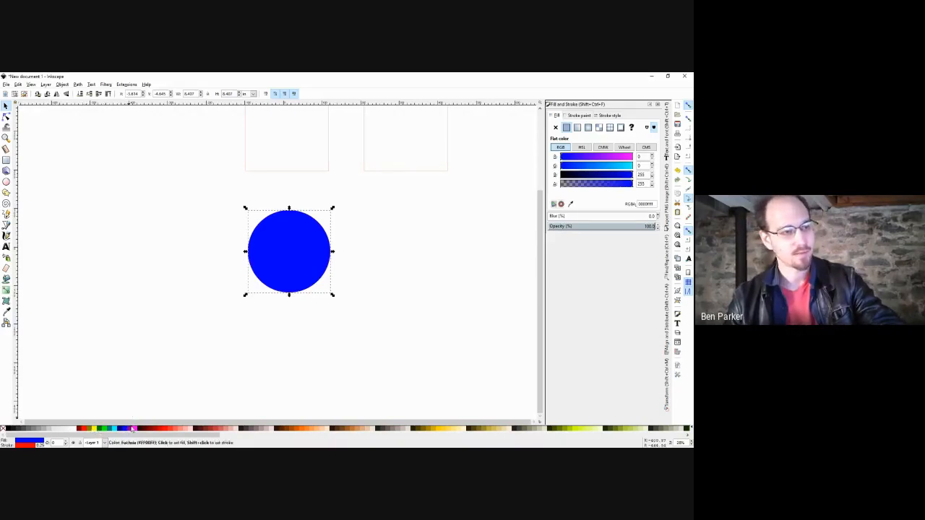
{"action": "left_click", "coordinate": [113, 431], "text": "shift"}
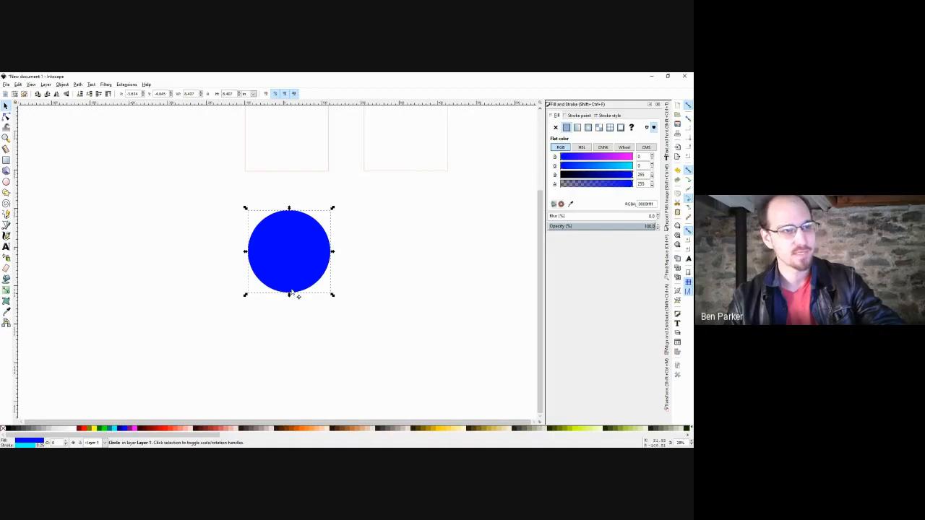
{"action": "scroll", "coordinate": [316, 221], "scroll_direction": "up", "scroll_amount": 8, "text": "ctrl"}
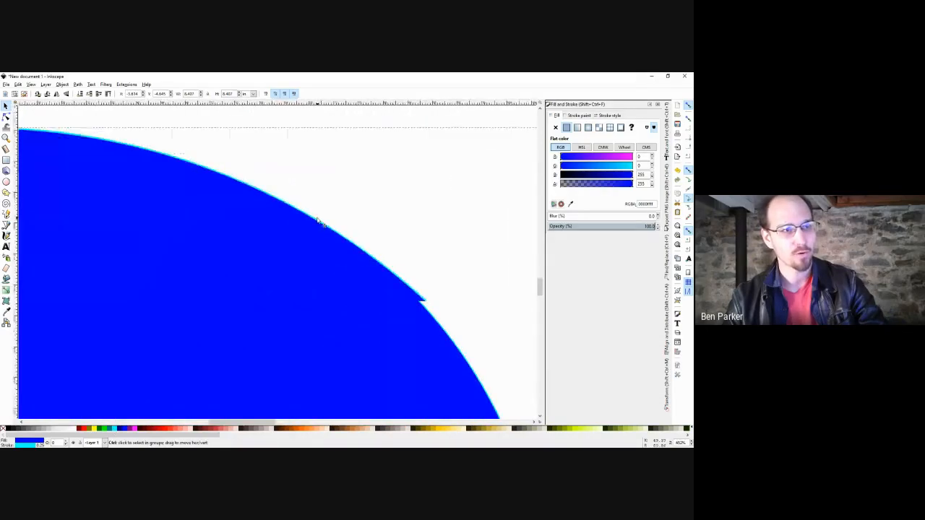
{"action": "scroll", "coordinate": [318, 222], "scroll_direction": "up", "scroll_amount": 5, "text": "ctrl"}
{"action": "scroll", "coordinate": [325, 229], "scroll_direction": "down", "scroll_amount": 12, "text": "ctrl"}
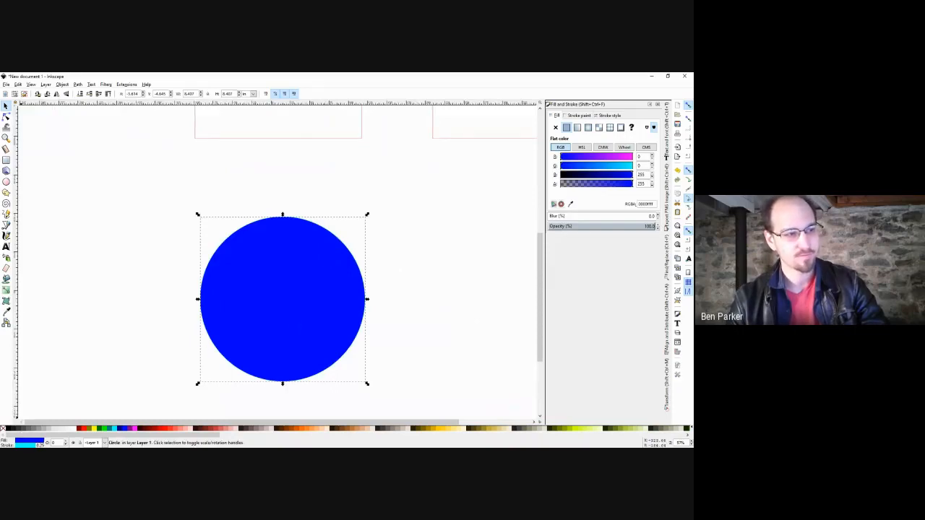
Set the circle's outline width to 4.
{"action": "right_click", "coordinate": [41, 445]}
{"action": "left_click", "coordinate": [56, 385]}
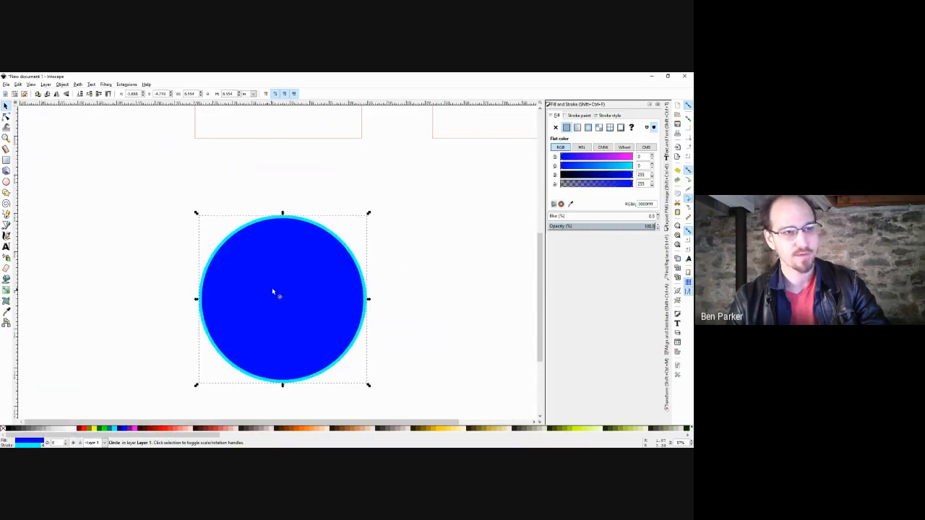
{"action": "left_click_drag", "start_coordinate": [412, 279], "coordinate": [370, 271]}
{"action": "scroll", "coordinate": [370, 255], "scroll_direction": "down", "scroll_amount": 1, "text": "ctrl"}
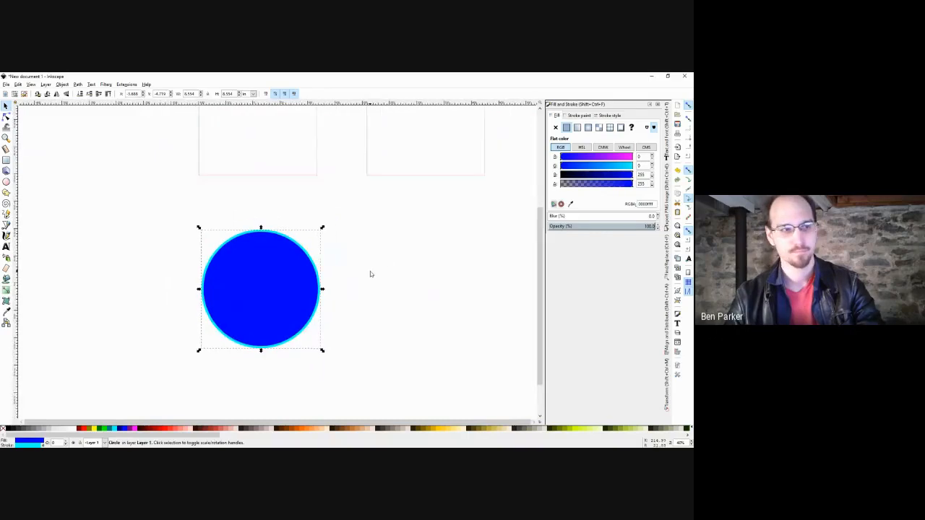
Change the circle's fill from blue to light grey.
{"action": "left_click", "coordinate": [372, 272]}
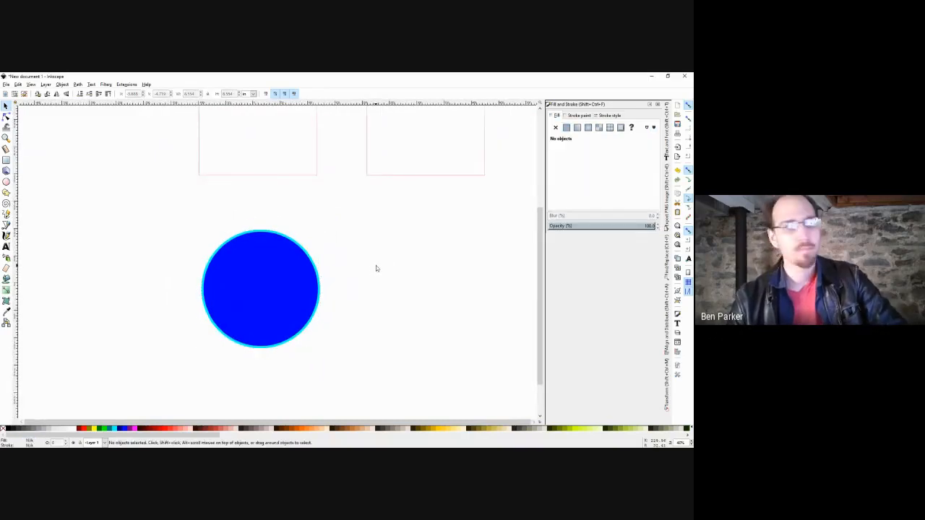
{"action": "left_click", "coordinate": [263, 284]}
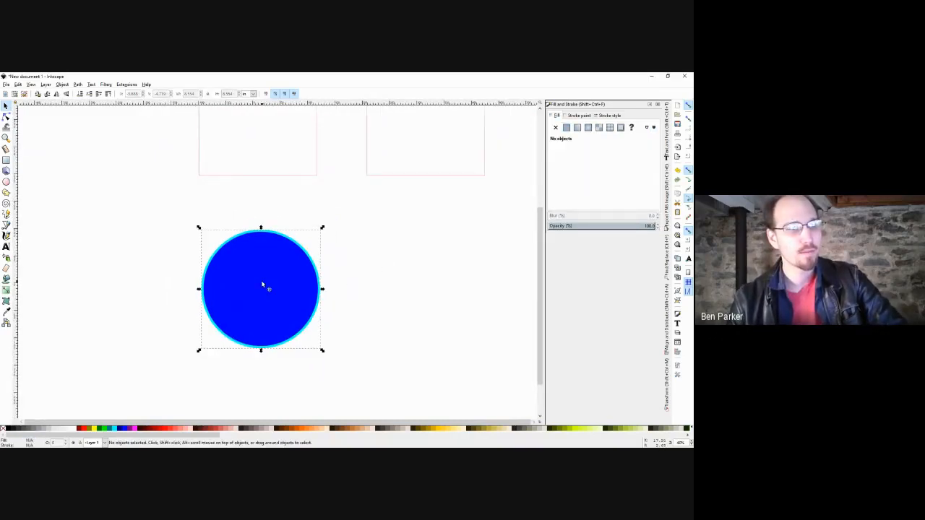
{"action": "left_click", "coordinate": [43, 429]}
{"action": "left_click", "coordinate": [115, 316]}
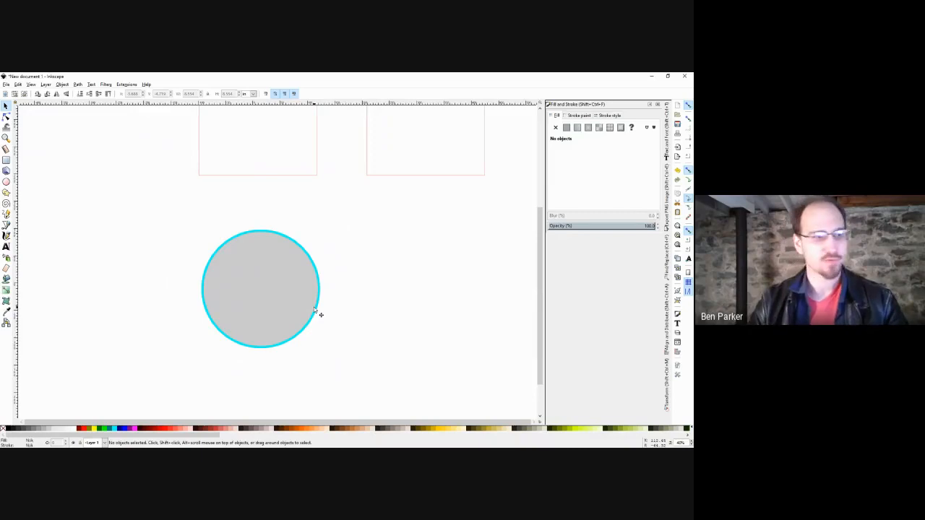
Set the grey circle's opacity to 50% in the status bar.
{"action": "left_click", "coordinate": [274, 306]}
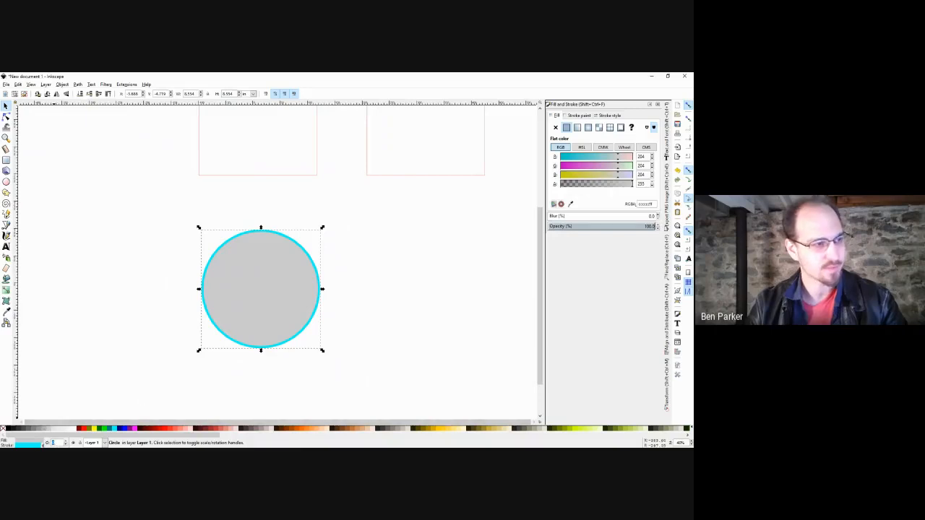
{"action": "type", "text": "0"}
{"action": "key", "text": "Return"}
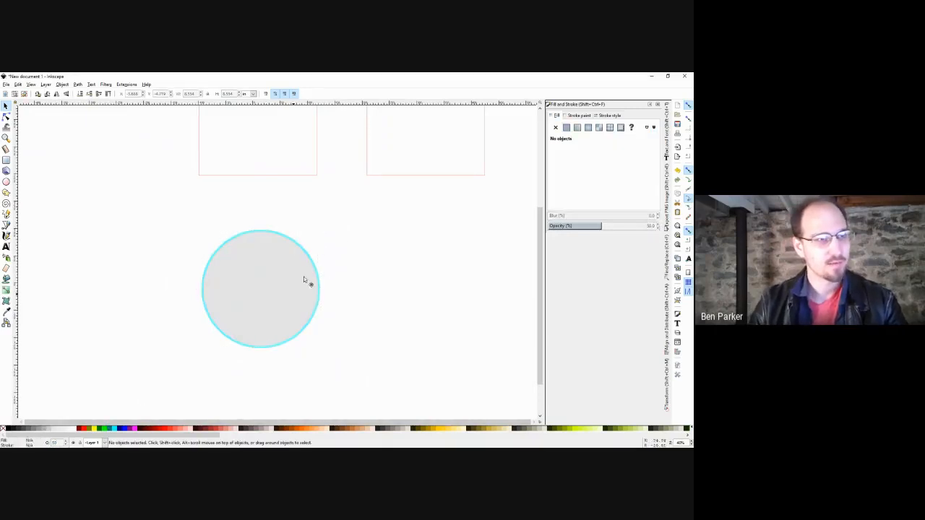
Undo a trial move of the circle and restore its opacity to 100%.
{"action": "left_click_drag", "start_coordinate": [305, 281], "coordinate": [338, 178]}
{"action": "scroll", "coordinate": [336, 184], "scroll_direction": "up", "scroll_amount": 2}
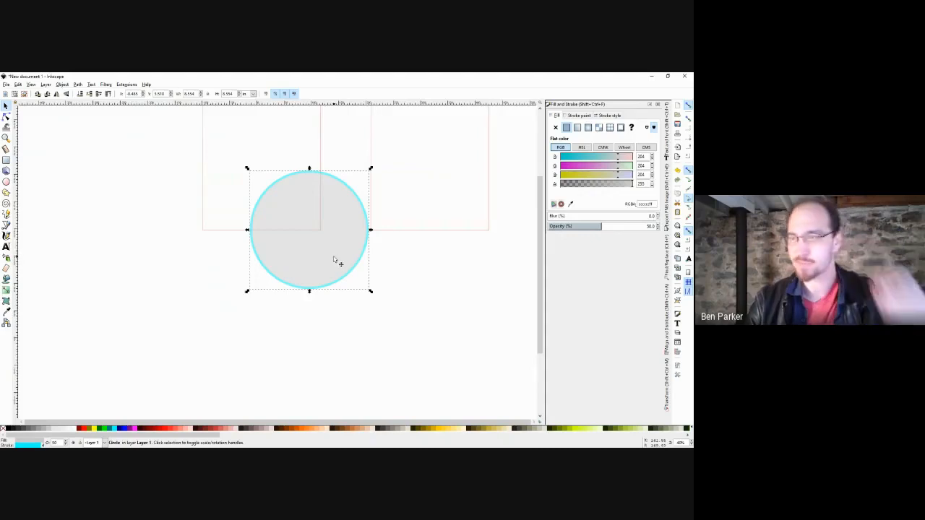
{"action": "key", "text": "ctrl+z"}
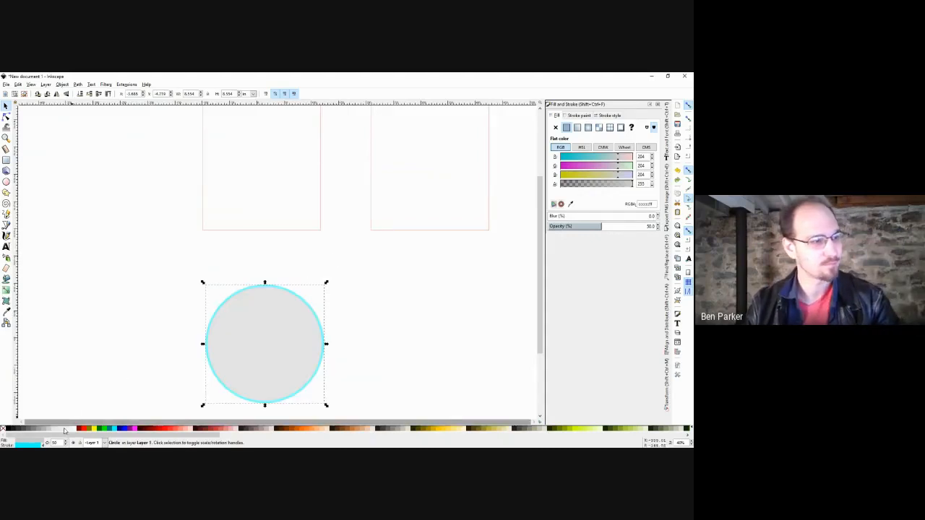
{"action": "type", "text": "100"}
{"action": "key", "text": "Return"}
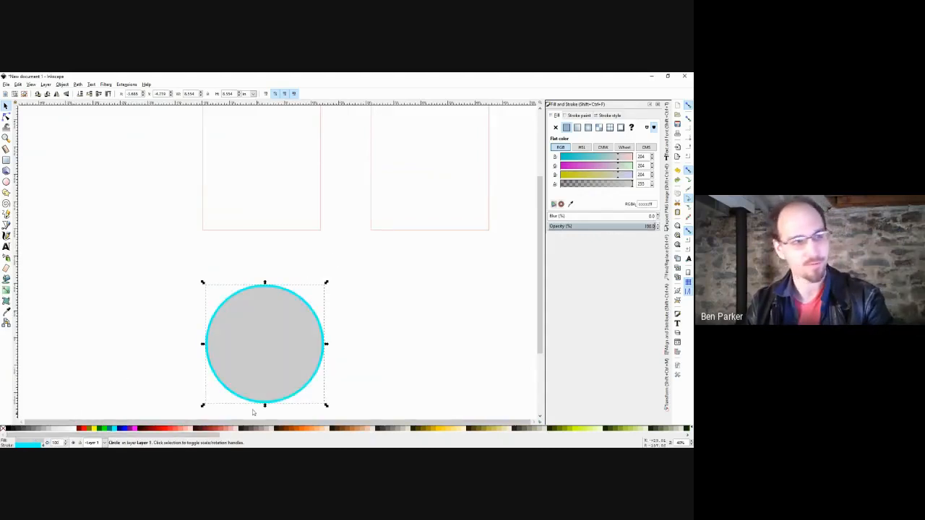
Open the circle into a pie wedge with the Ellipse tool, then make it whole again.
{"action": "left_click", "coordinate": [396, 335]}
{"action": "left_click", "coordinate": [275, 344]}
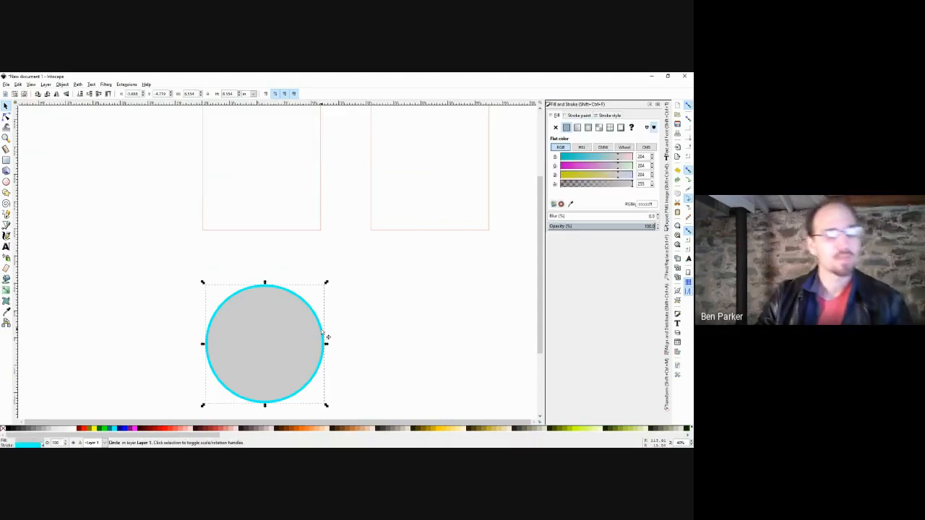
{"action": "key", "text": "e"}
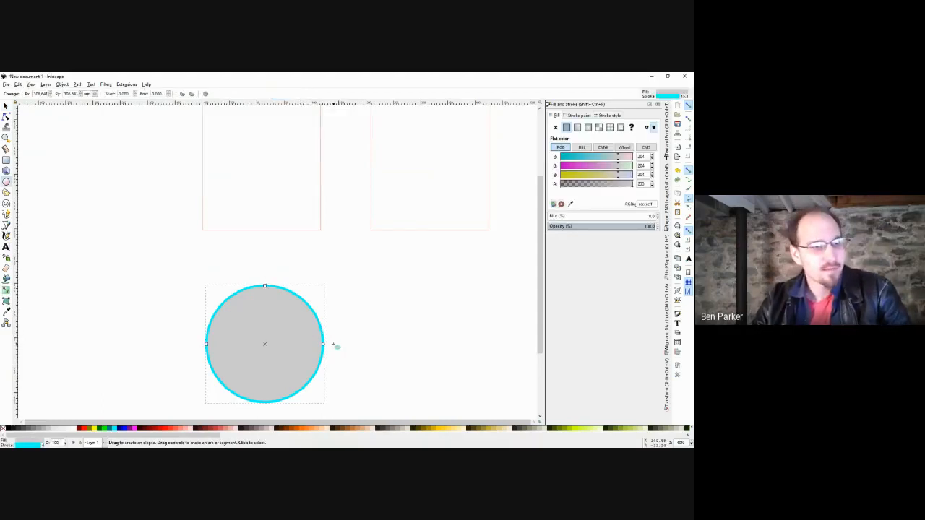
{"action": "left_click_drag", "start_coordinate": [325, 344], "coordinate": [292, 304]}
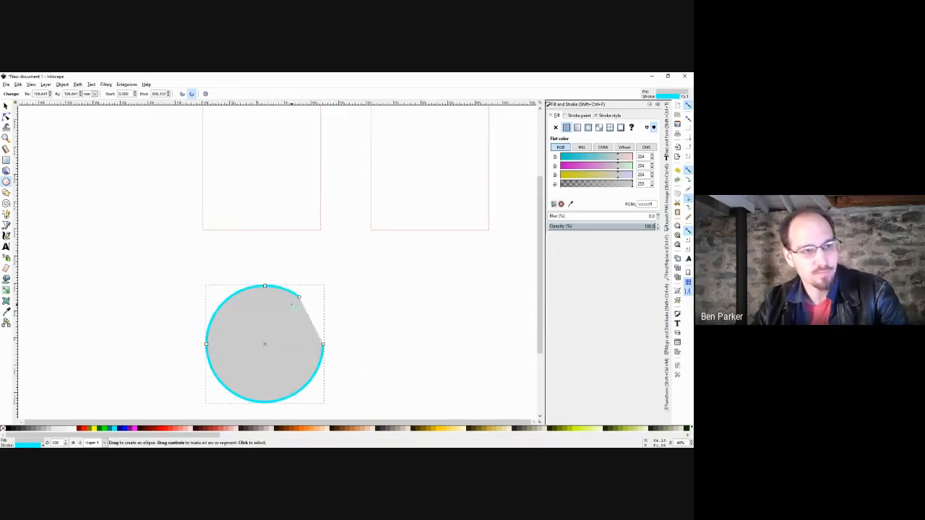
{"action": "left_click", "coordinate": [206, 94]}
{"action": "key", "text": "s"}
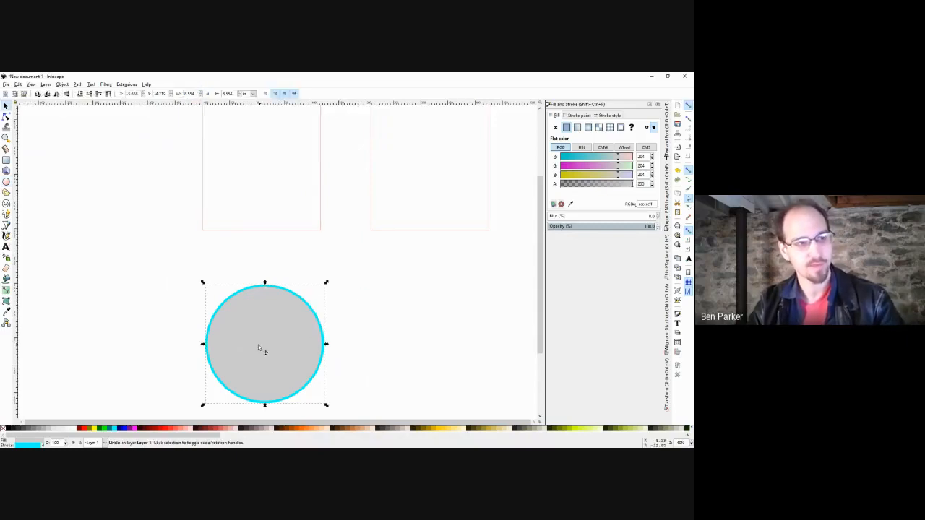
Duplicate the circle with Ctrl+D and place the copy right of the original.
{"action": "key", "text": "ctrl+d"}
{"action": "left_click_drag", "start_coordinate": [239, 344], "coordinate": [412, 341]}
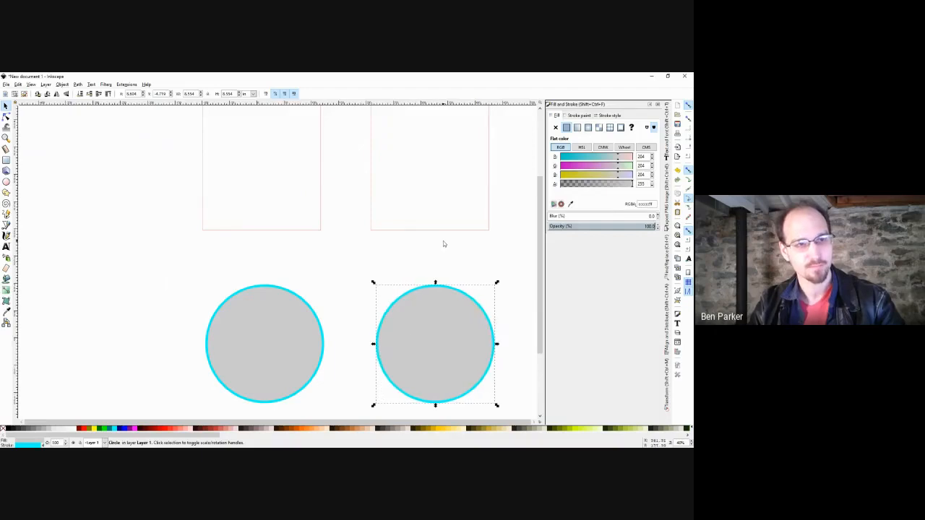
{"action": "left_click", "coordinate": [443, 243]}
{"action": "left_click", "coordinate": [430, 319]}
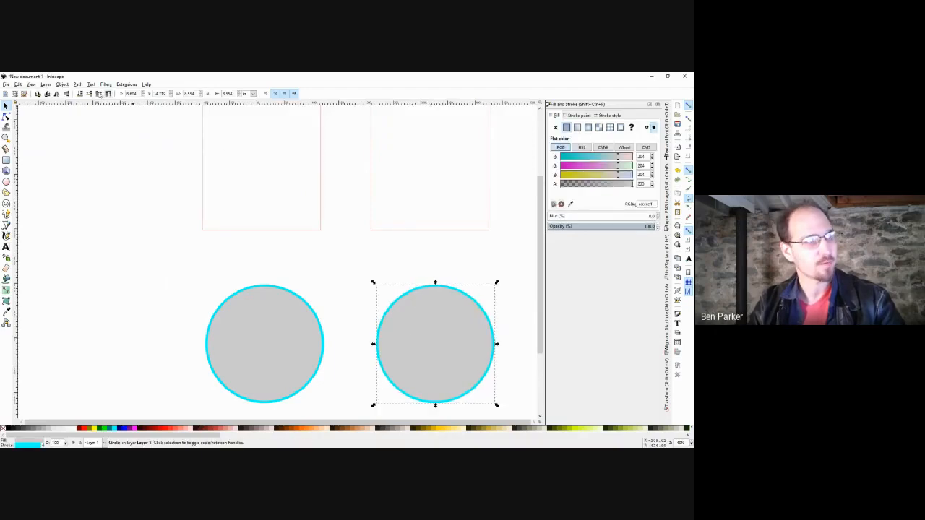
Convert the copy with Path > Object to Path, test a node drag and undo it.
{"action": "left_click", "coordinate": [78, 84]}
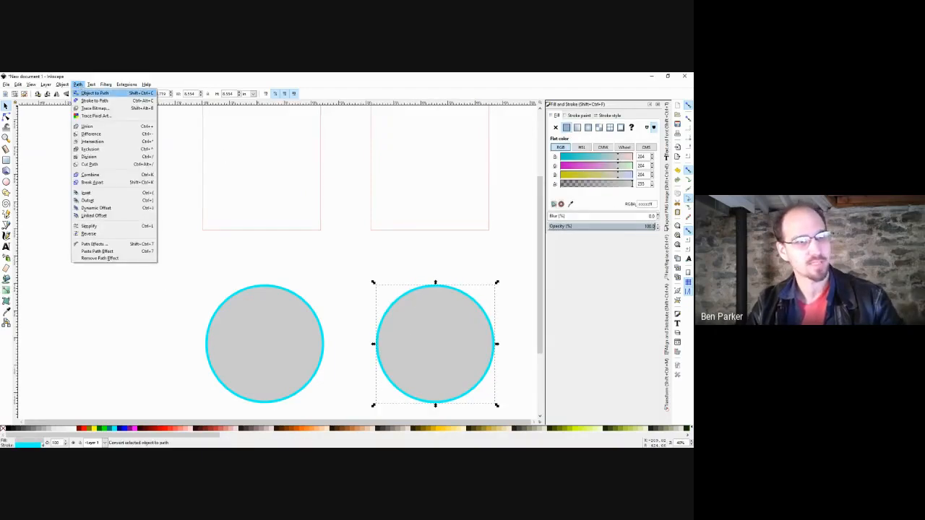
{"action": "left_click", "coordinate": [94, 93]}
{"action": "key", "text": "n"}
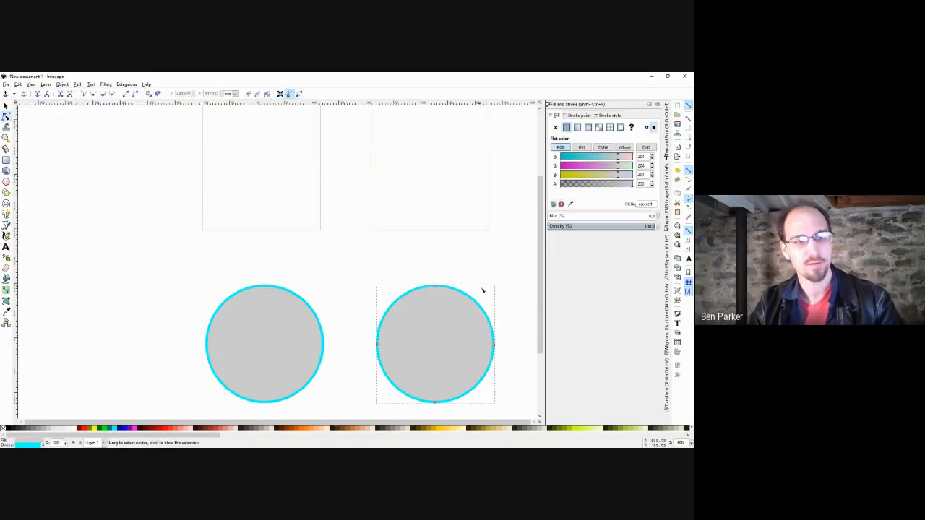
{"action": "mouse_move", "coordinate": [435, 287]}
{"action": "left_mouse_down"}
{"action": "mouse_move", "coordinate": [434, 344]}
{"action": "mouse_move", "coordinate": [440, 252]}
{"action": "mouse_move", "coordinate": [425, 326]}
{"action": "mouse_move", "coordinate": [364, 239]}
{"action": "mouse_move", "coordinate": [481, 265]}
{"action": "mouse_move", "coordinate": [436, 281]}
{"action": "left_mouse_up"}
{"action": "key", "text": "ctrl+z"}
{"action": "key", "text": "s"}
{"action": "left_click", "coordinate": [450, 274]}
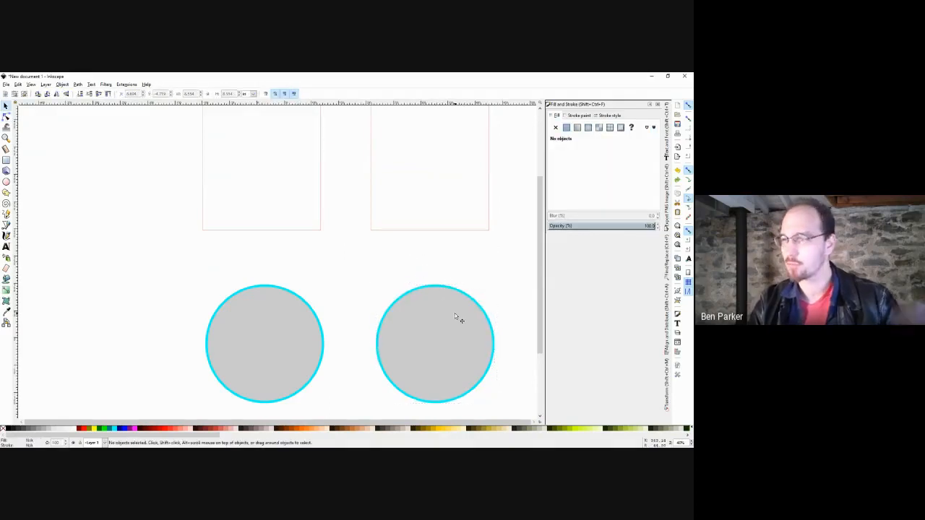
{"action": "left_click_drag", "start_coordinate": [455, 313], "coordinate": [396, 287]}
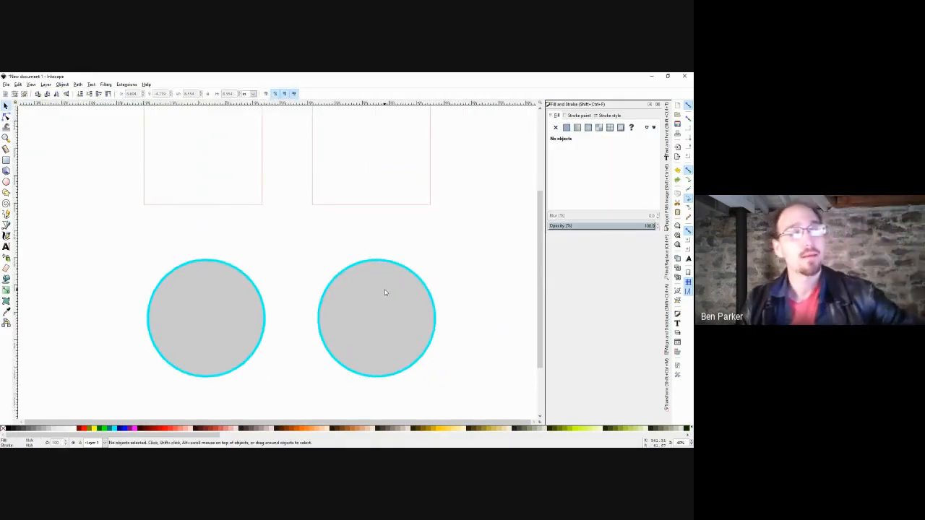
{"action": "left_click_drag", "start_coordinate": [402, 250], "coordinate": [385, 274]}
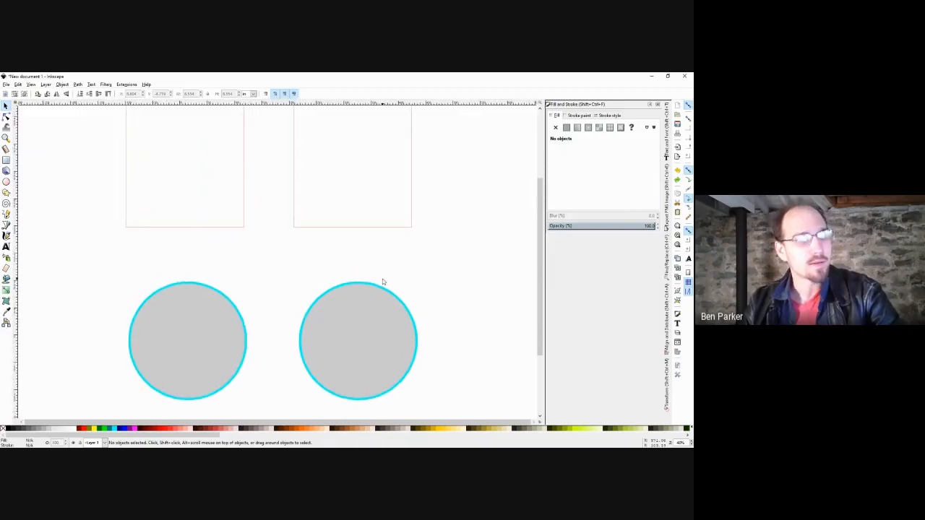
{"action": "scroll", "coordinate": [383, 282], "scroll_direction": "down", "scroll_amount": 1}
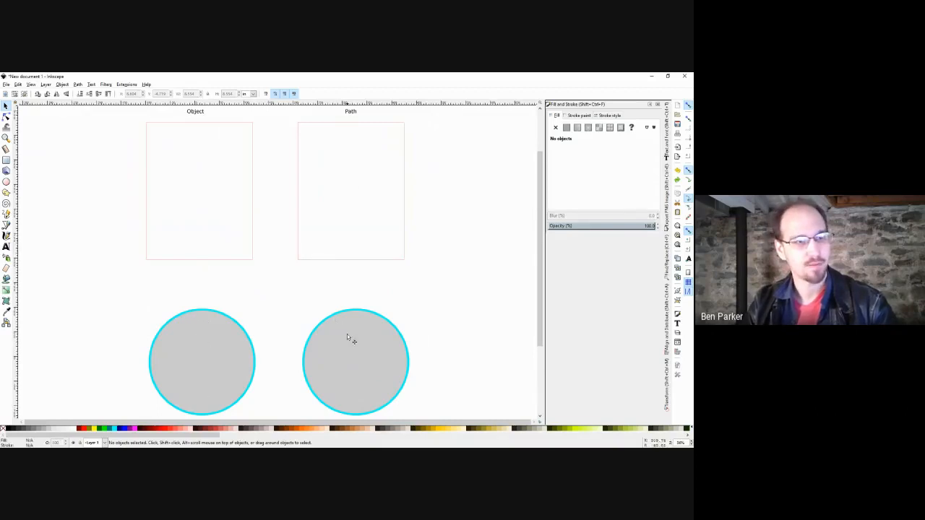
{"action": "double_click", "coordinate": [383, 259]}
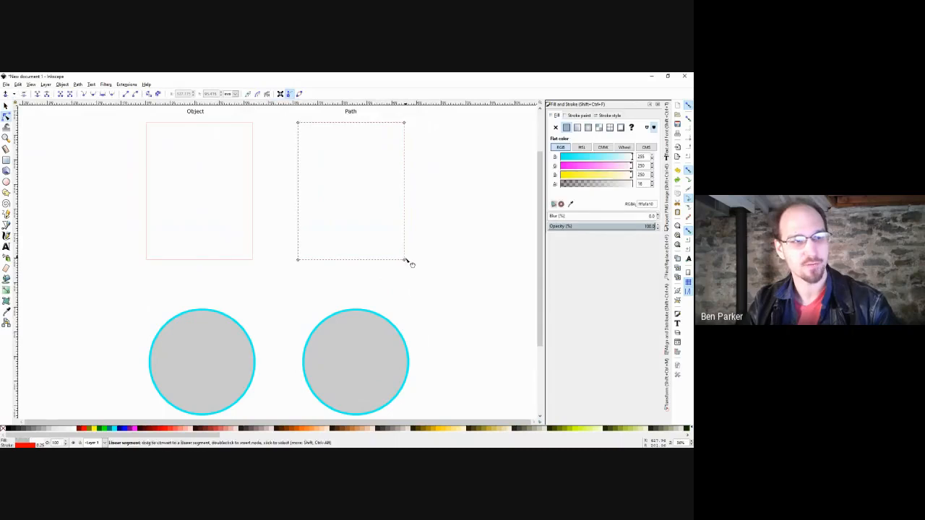
{"action": "mouse_move", "coordinate": [404, 259]}
{"action": "left_mouse_down"}
{"action": "mouse_move", "coordinate": [363, 205]}
{"action": "mouse_move", "coordinate": [346, 214]}
{"action": "mouse_move", "coordinate": [404, 259]}
{"action": "left_mouse_up"}
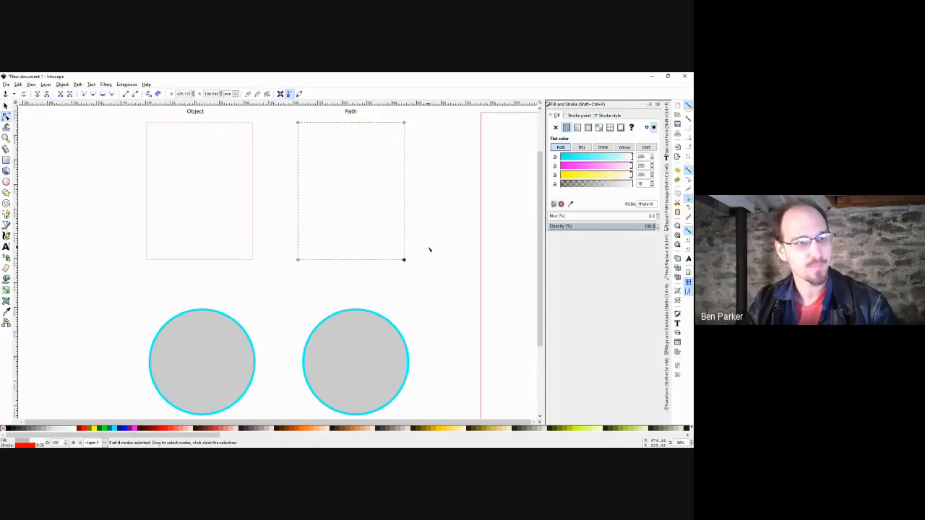
{"action": "left_click", "coordinate": [430, 250]}
{"action": "left_click_drag", "start_coordinate": [428, 124], "coordinate": [387, 283]}
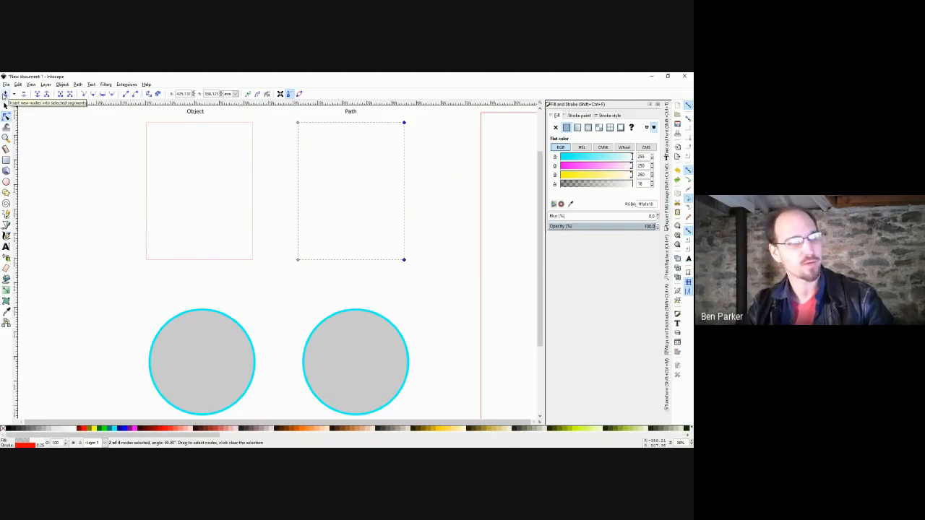
{"action": "left_click", "coordinate": [5, 94]}
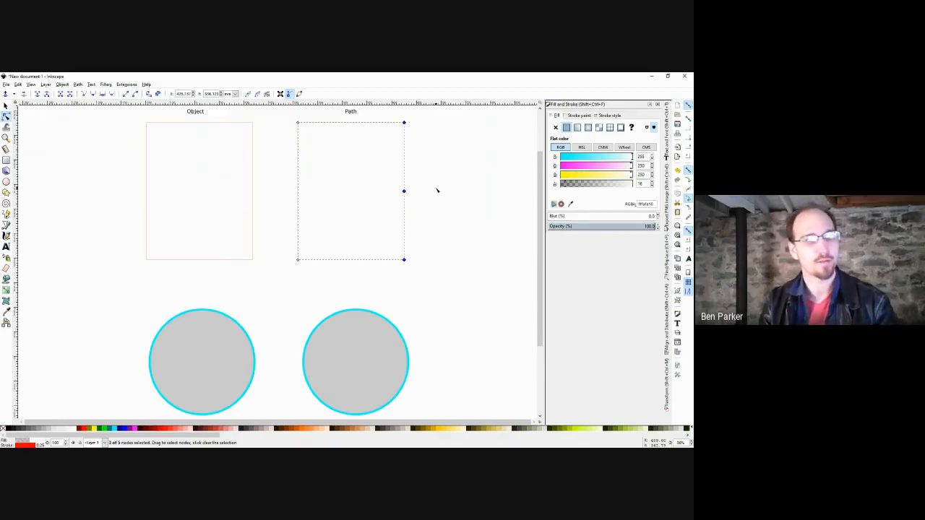
{"action": "left_click_drag", "start_coordinate": [427, 117], "coordinate": [387, 278]}
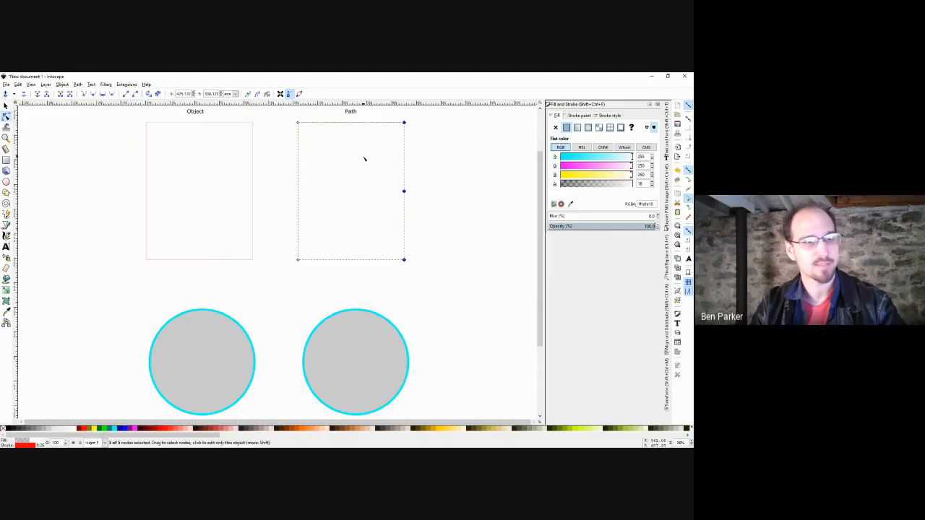
{"action": "left_click_drag", "start_coordinate": [433, 109], "coordinate": [381, 269]}
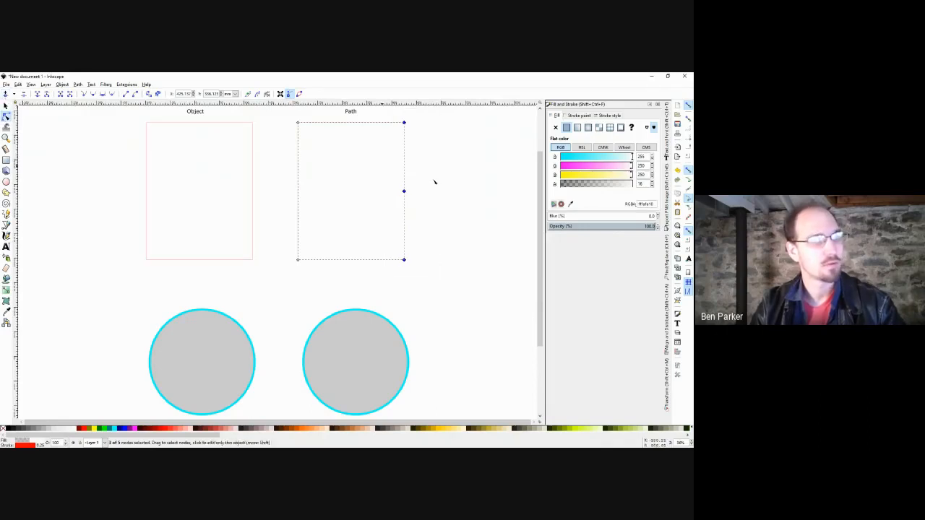
{"action": "left_click_drag", "start_coordinate": [455, 183], "coordinate": [439, 202]}
{"action": "left_click", "coordinate": [401, 217]}
{"action": "left_click_drag", "start_coordinate": [406, 125], "coordinate": [384, 283]}
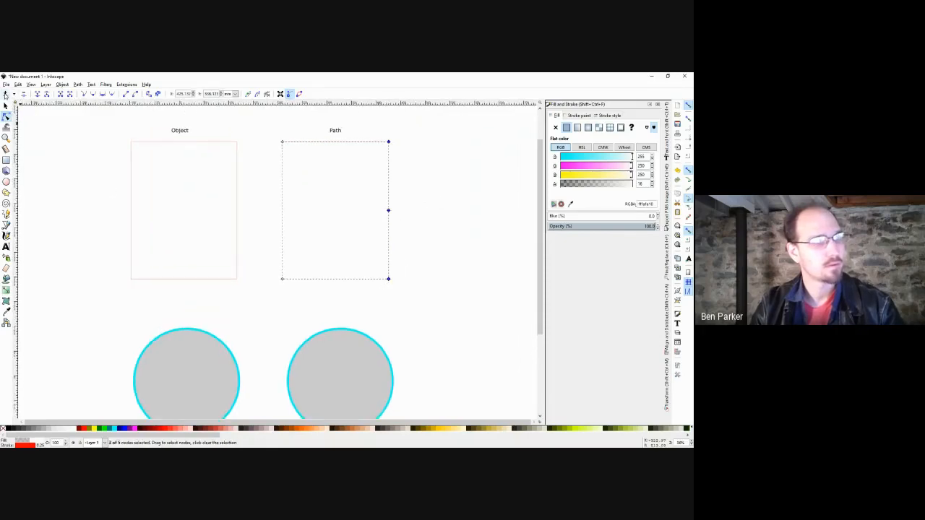
{"action": "left_click_drag", "start_coordinate": [390, 212], "coordinate": [367, 212]}
{"action": "key", "text": "ctrl+z"}
{"action": "left_click_drag", "start_coordinate": [405, 133], "coordinate": [267, 150]}
{"action": "left_click_drag", "start_coordinate": [430, 177], "coordinate": [338, 222]}
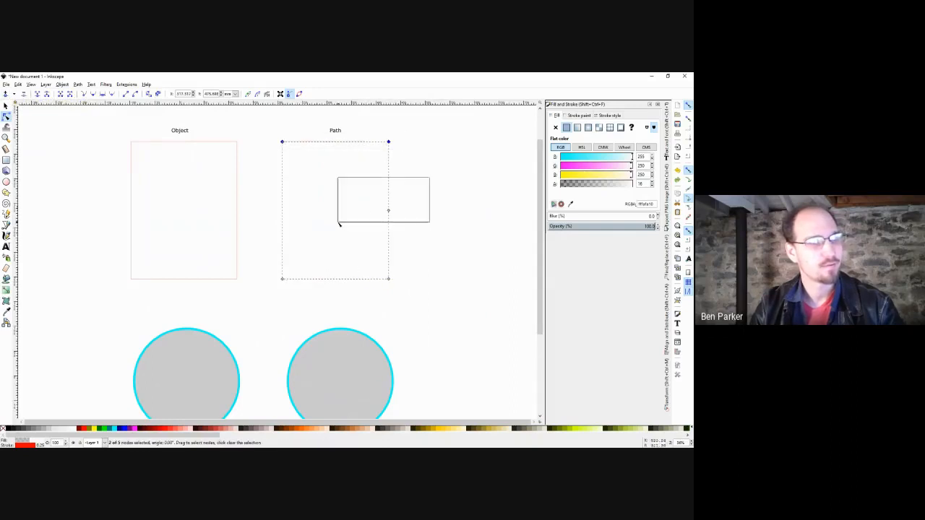
{"action": "left_click", "coordinate": [7, 94]}
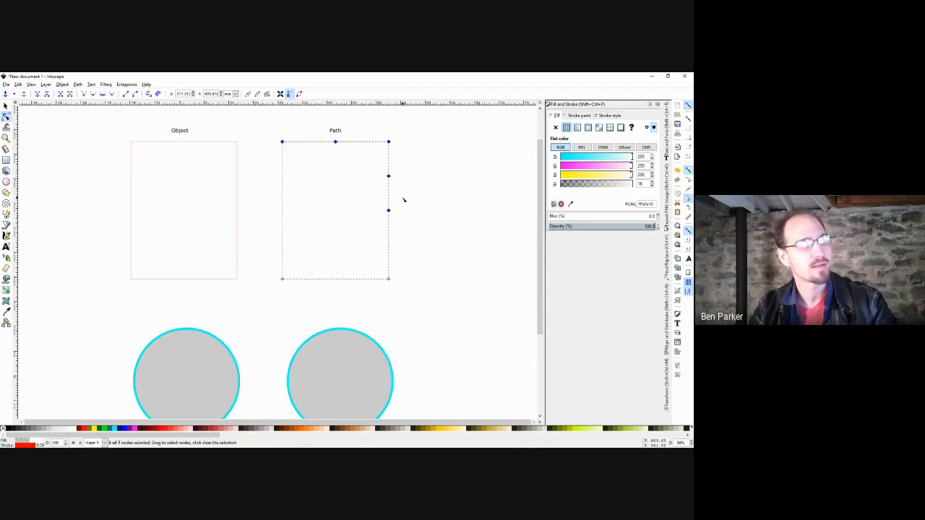
{"action": "key", "text": "s"}
{"action": "key", "text": "Escape"}
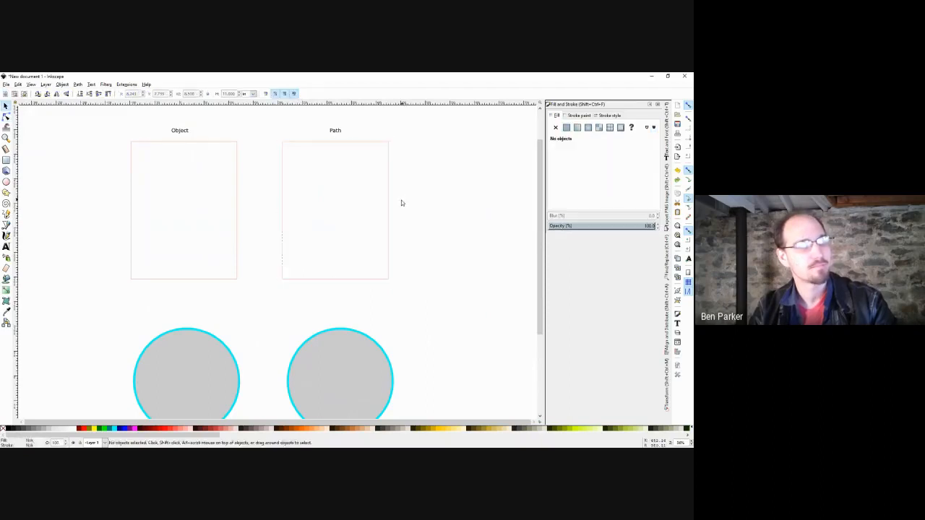
{"action": "left_click", "coordinate": [390, 209]}
{"action": "key", "text": "n"}
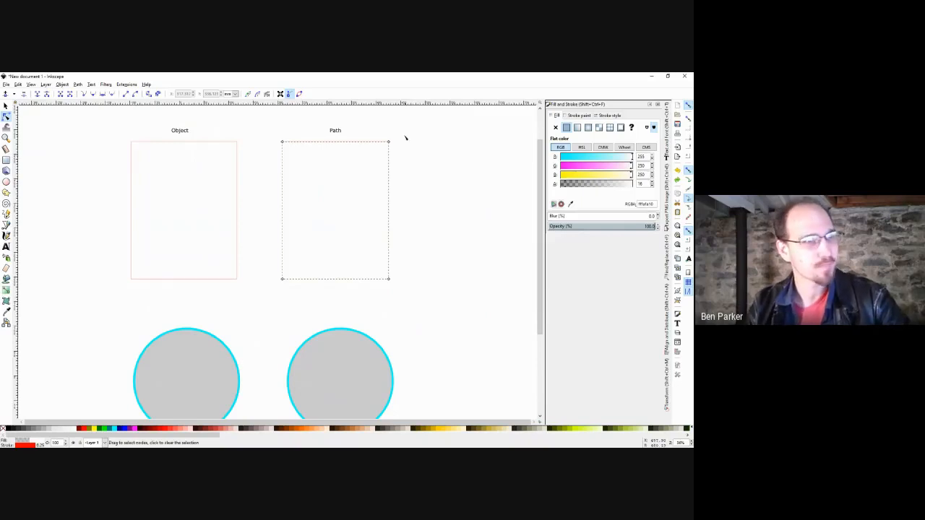
Add a midpoint node on the Path frame's right edge and bend that side into a curve.
{"action": "left_click_drag", "start_coordinate": [404, 134], "coordinate": [355, 315]}
{"action": "key", "text": "Insert"}
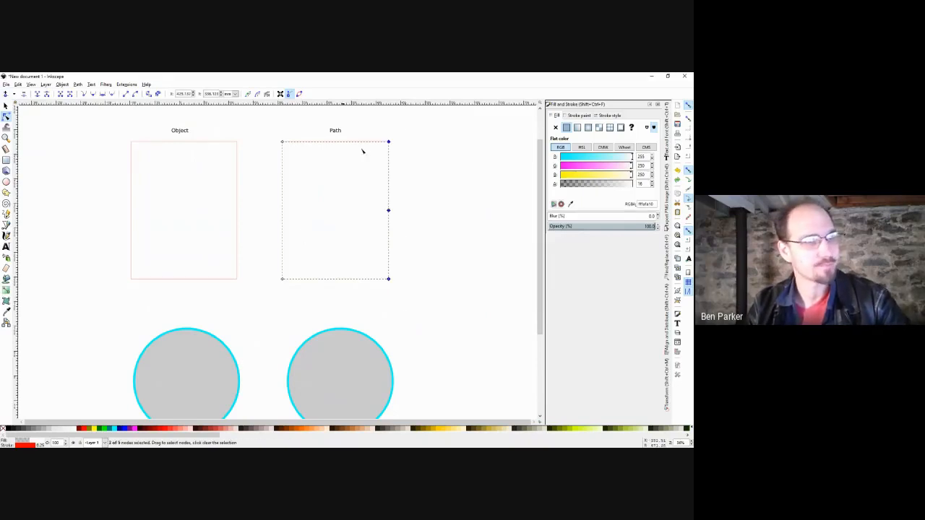
{"action": "left_click", "coordinate": [399, 174]}
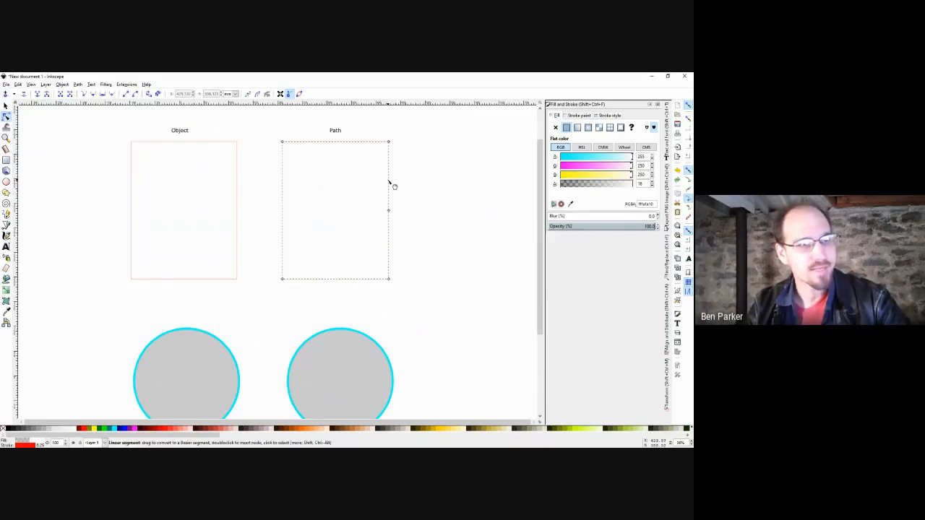
{"action": "left_click_drag", "start_coordinate": [389, 182], "coordinate": [346, 174]}
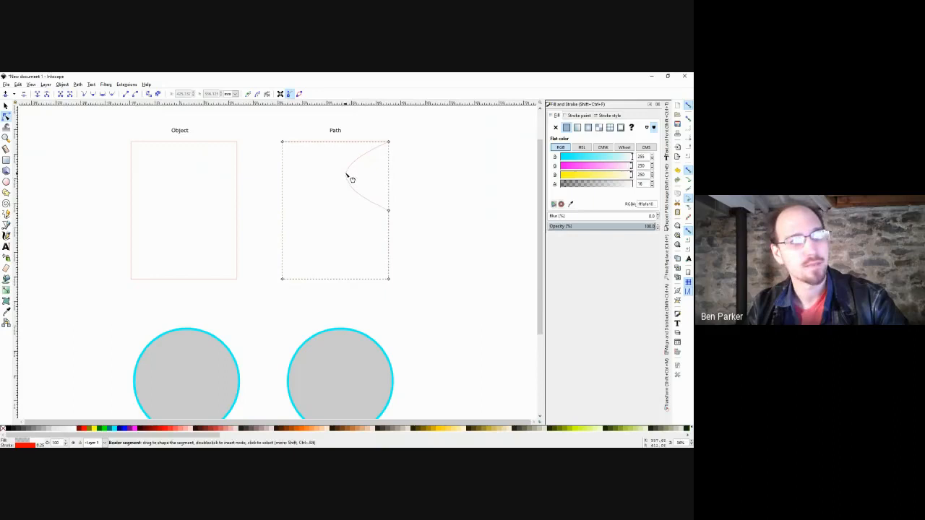
{"action": "left_click", "coordinate": [388, 210]}
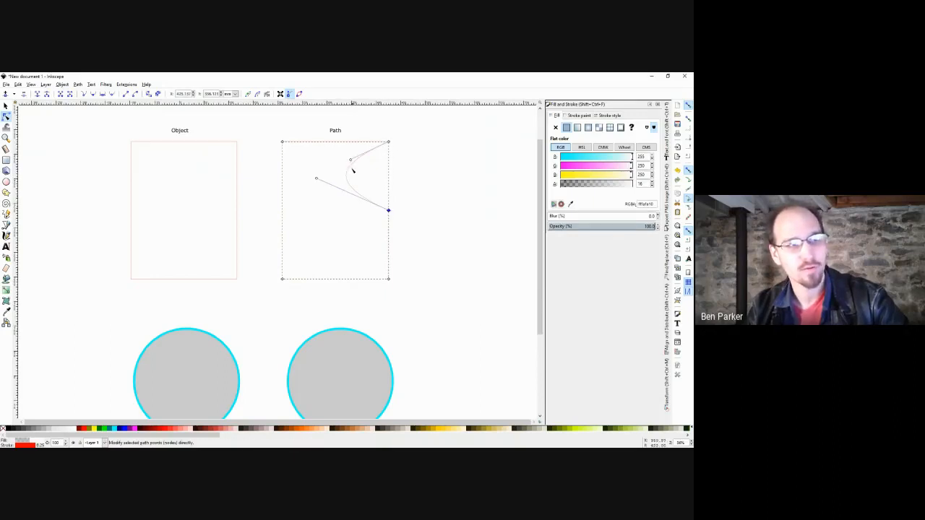
{"action": "left_click_drag", "start_coordinate": [351, 161], "coordinate": [332, 180]}
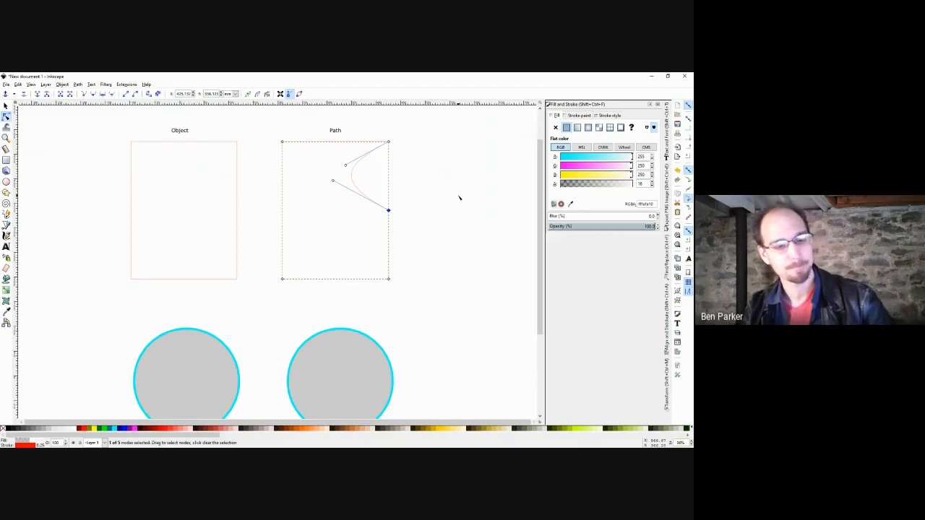
Undo the curve edits and pick the right grey circle for node editing.
{"action": "key", "text": "ctrl+z"}
{"action": "key", "text": "ctrl+z"}
{"action": "key", "text": "ctrl+z"}
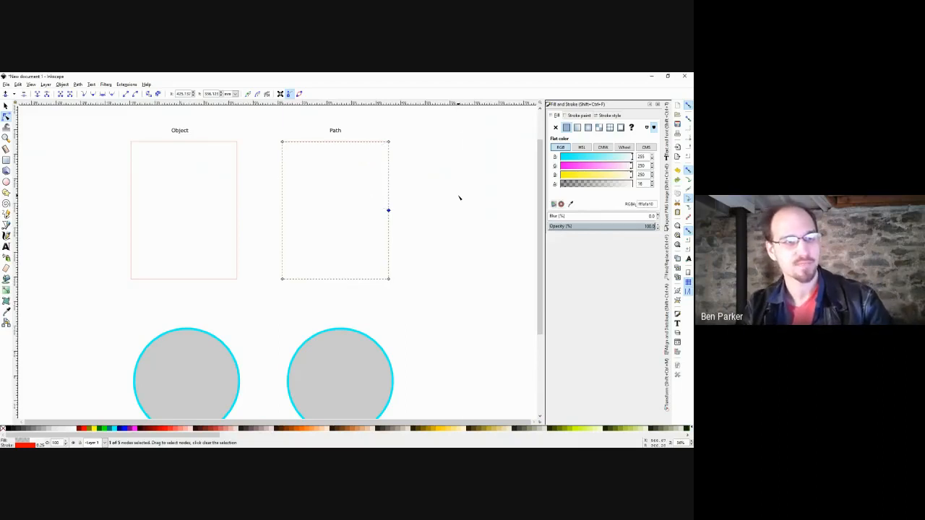
{"action": "scroll", "coordinate": [409, 260], "scroll_direction": "down", "scroll_amount": 2}
{"action": "left_click", "coordinate": [378, 308]}
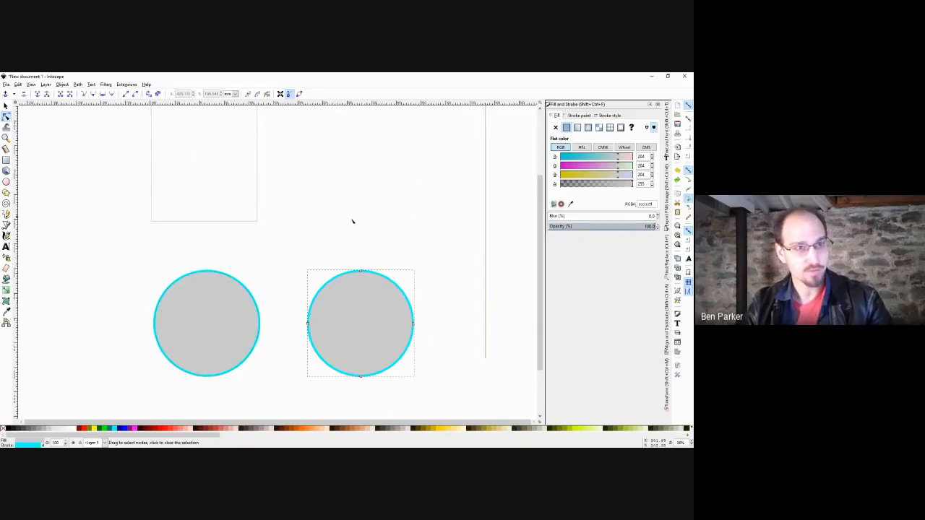
{"action": "scroll", "coordinate": [387, 229], "scroll_direction": "down", "scroll_amount": 2}
{"action": "scroll", "coordinate": [387, 230], "scroll_direction": "up", "scroll_amount": 1}
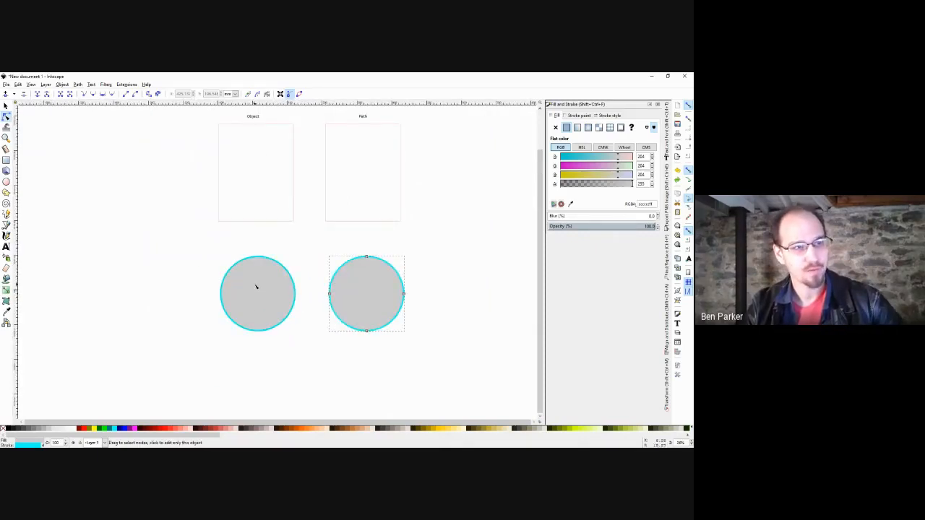
{"action": "left_click", "coordinate": [378, 258]}
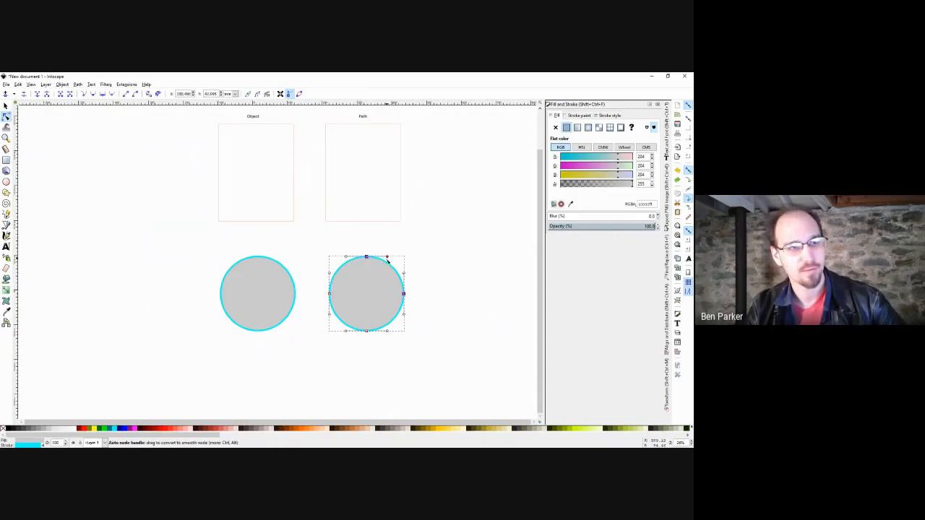
{"action": "mouse_move", "coordinate": [387, 258]}
{"action": "left_mouse_down"}
{"action": "mouse_move", "coordinate": [368, 283]}
{"action": "mouse_move", "coordinate": [406, 266]}
{"action": "mouse_move", "coordinate": [394, 249]}
{"action": "left_mouse_up"}
{"action": "key", "text": "ctrl+z"}
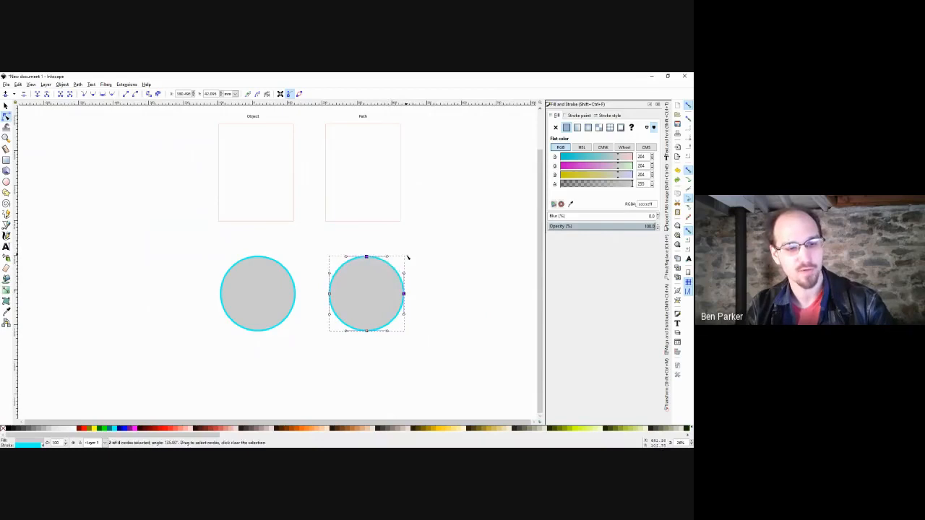
{"action": "key", "text": "s"}
{"action": "key", "text": "Escape"}
{"action": "double_click", "coordinate": [398, 291]}
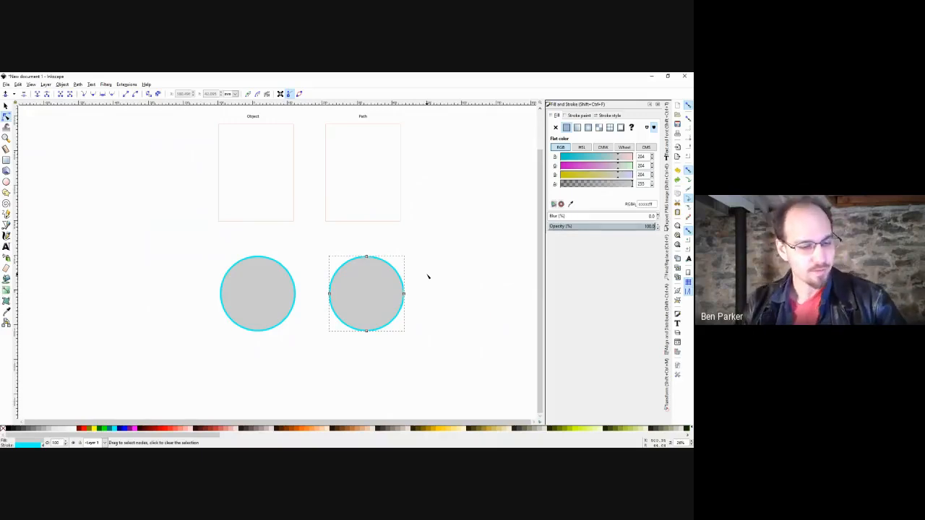
{"action": "key", "text": "s"}
{"action": "key", "text": "Escape"}
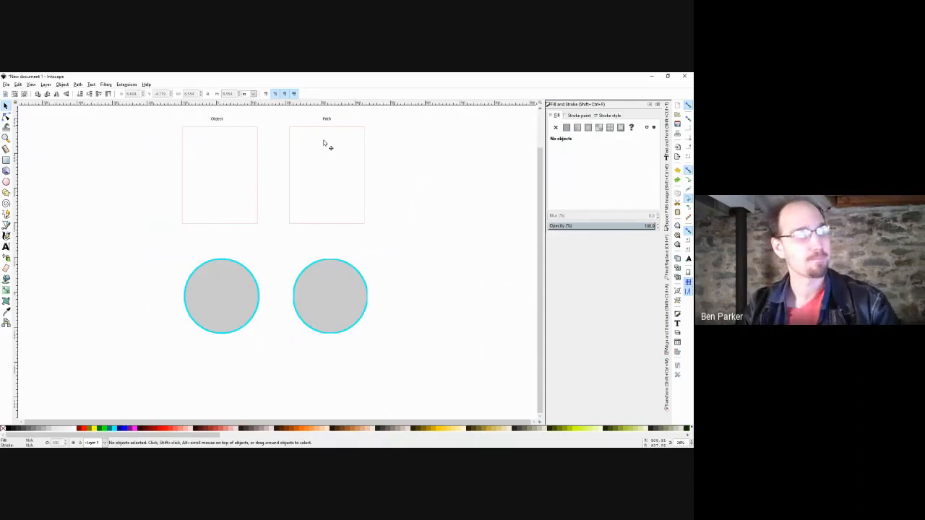
Delete the Object frame, its label and left circle, keeping the other circle beside the Path frame.
{"action": "scroll", "coordinate": [261, 141], "scroll_direction": "up", "scroll_amount": 1}
{"action": "left_click_drag", "start_coordinate": [267, 132], "coordinate": [153, 386]}
{"action": "key", "text": "Delete"}
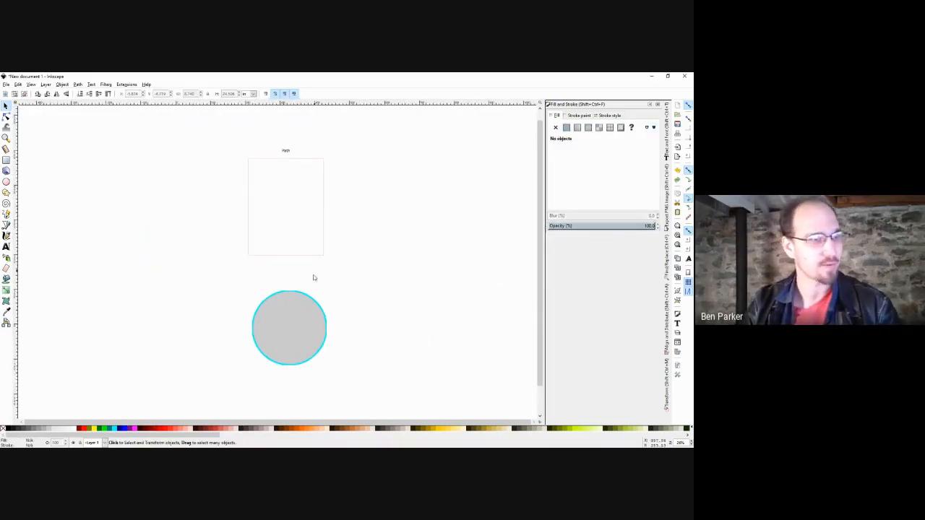
{"action": "left_click_drag", "start_coordinate": [294, 312], "coordinate": [145, 175]}
{"action": "left_click", "coordinate": [247, 208]}
{"action": "left_click_drag", "start_coordinate": [181, 204], "coordinate": [225, 221]}
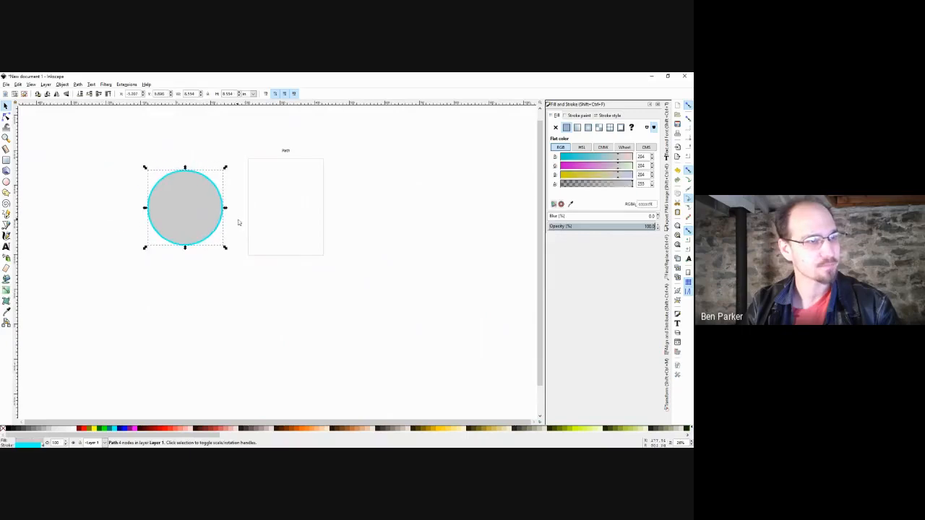
Fill the Path frame with light red at full alpha 255.
{"action": "left_click", "coordinate": [248, 223]}
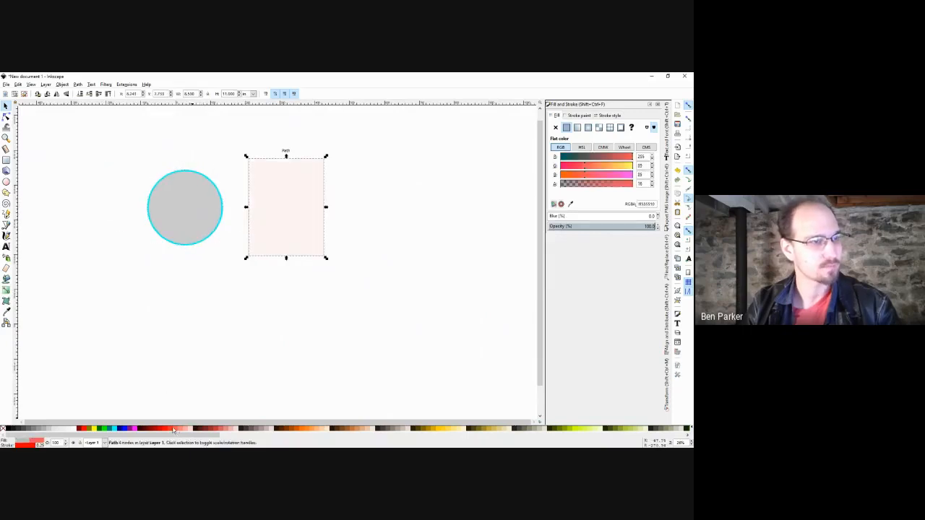
{"action": "left_click", "coordinate": [165, 429]}
{"action": "left_click_drag", "start_coordinate": [619, 185], "coordinate": [634, 185]}
{"action": "left_click", "coordinate": [431, 196]}
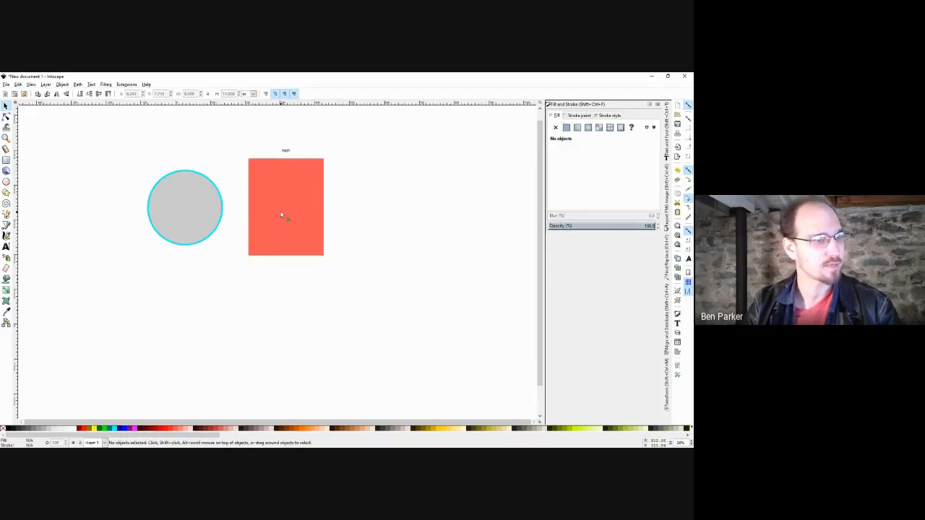
Give the coral rectangle a thicker outline from the stroke width choices.
{"action": "left_click", "coordinate": [282, 215]}
{"action": "right_click", "coordinate": [41, 444]}
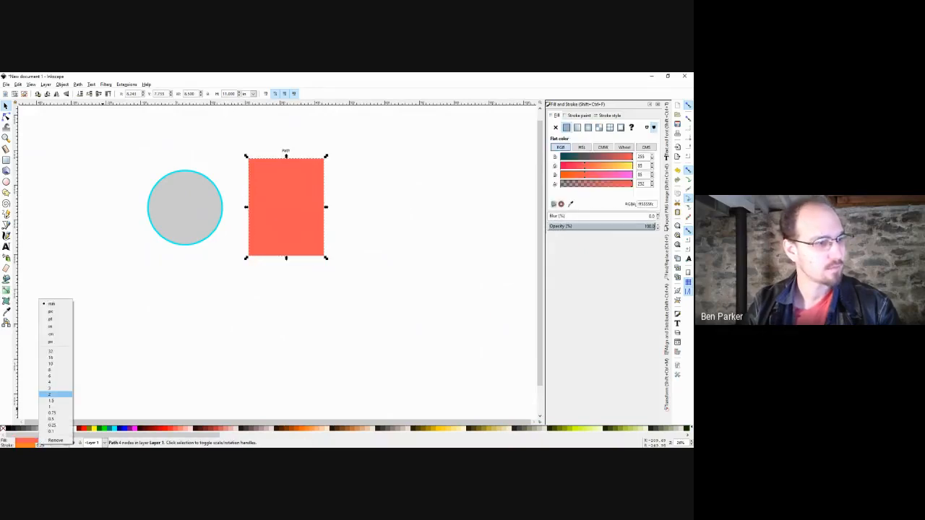
{"action": "left_click", "coordinate": [54, 394]}
{"action": "left_click", "coordinate": [150, 308]}
{"action": "left_click", "coordinate": [283, 244]}
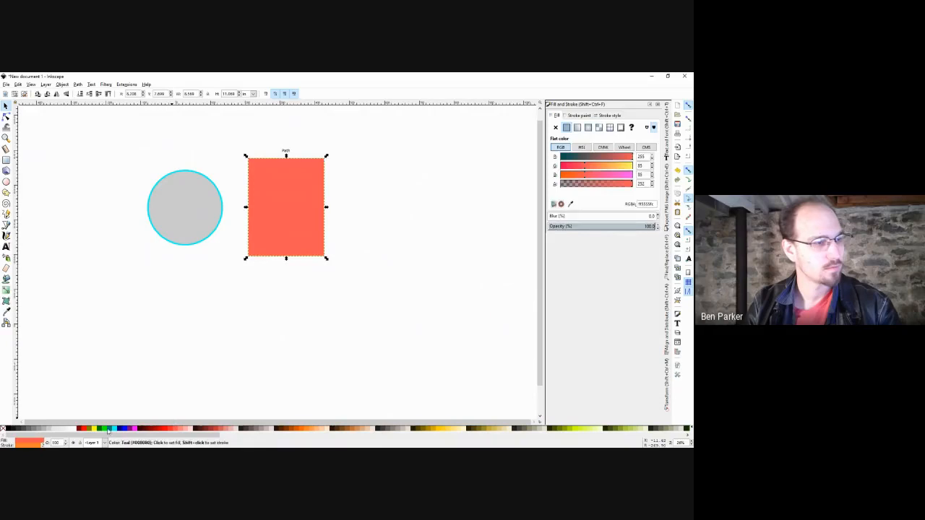
{"action": "left_click", "coordinate": [245, 313]}
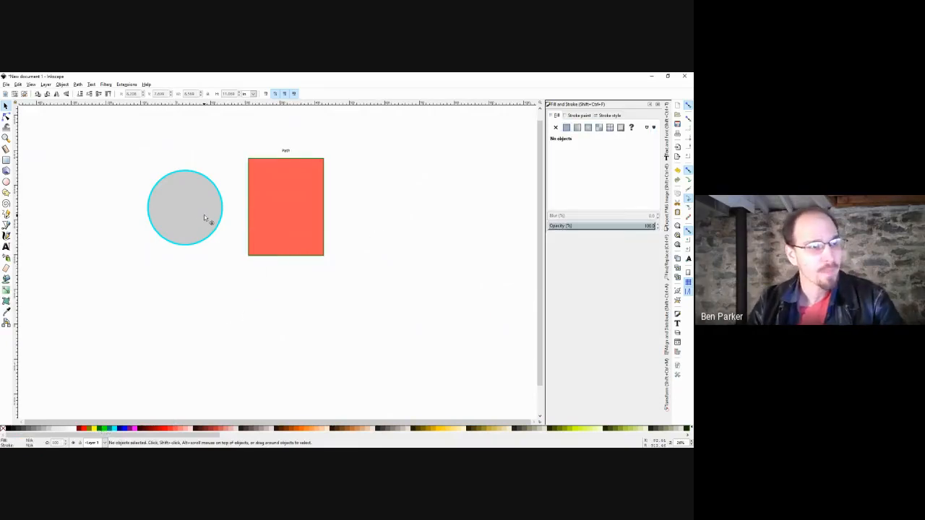
Overlap the circle on the rectangle, test Page Down/Page Up stacking, then move it below the rectangle.
{"action": "left_click_drag", "start_coordinate": [207, 219], "coordinate": [273, 262]}
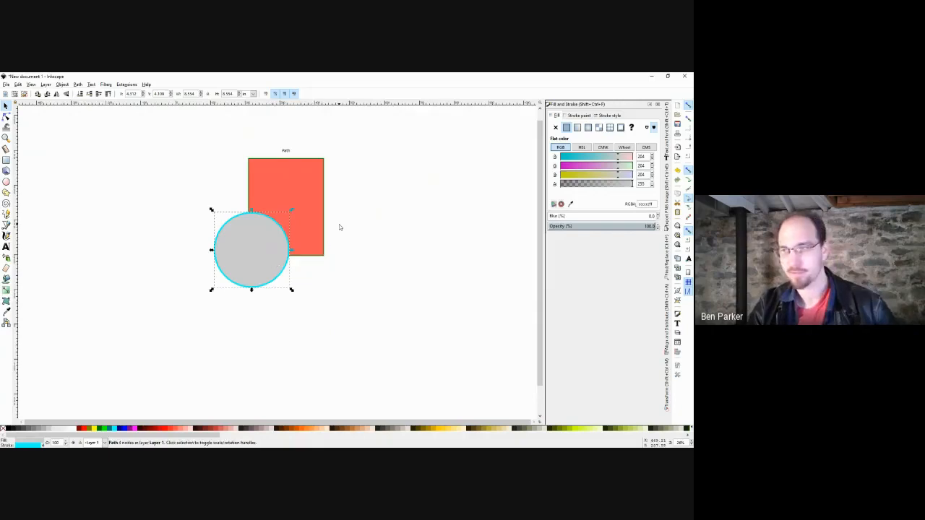
{"action": "right_click", "coordinate": [257, 237]}
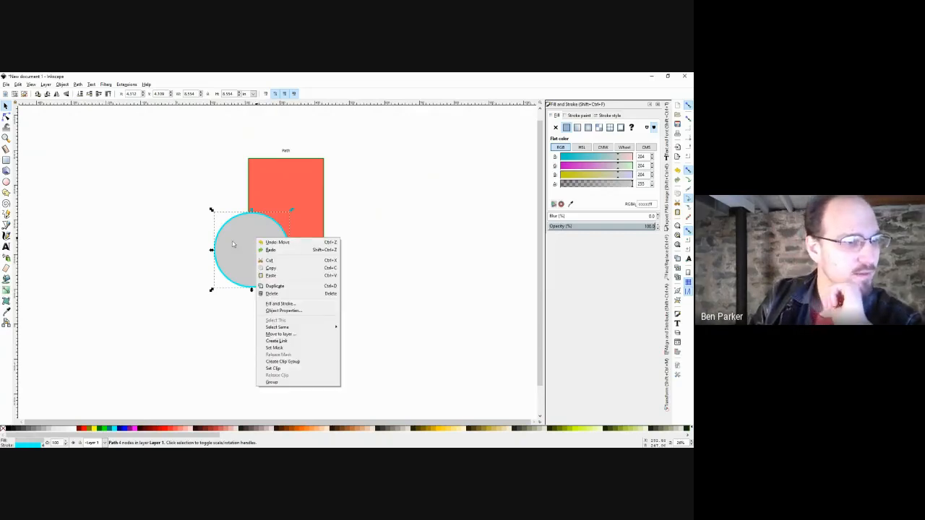
{"action": "left_click", "coordinate": [237, 245]}
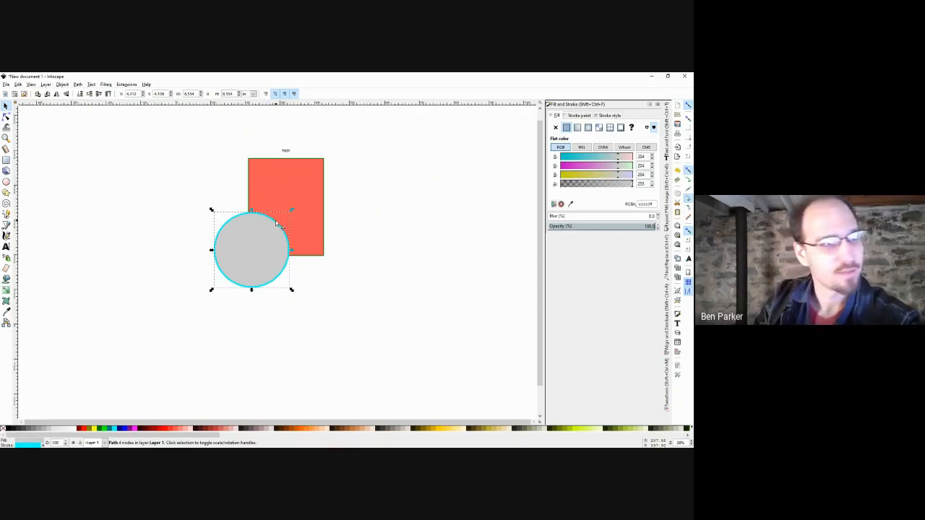
{"action": "key", "text": "Page_Down"}
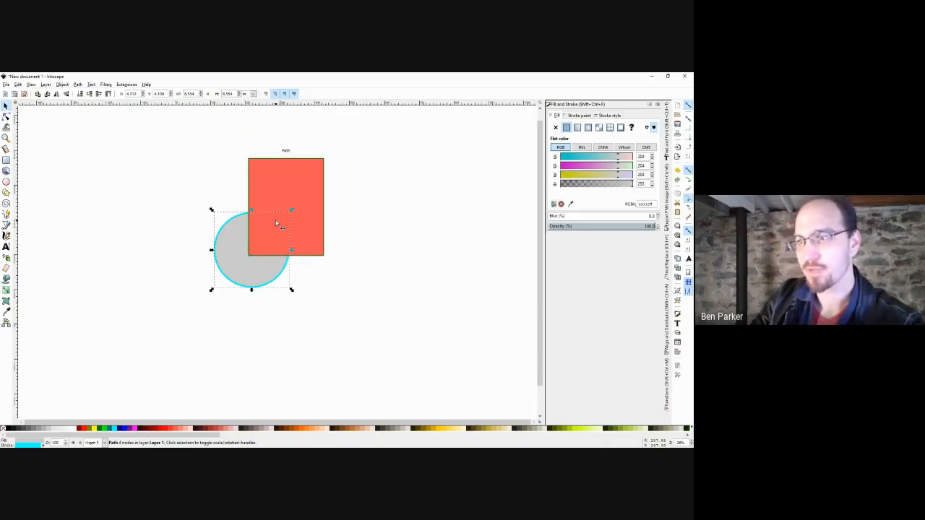
{"action": "key", "text": "Page_Up"}
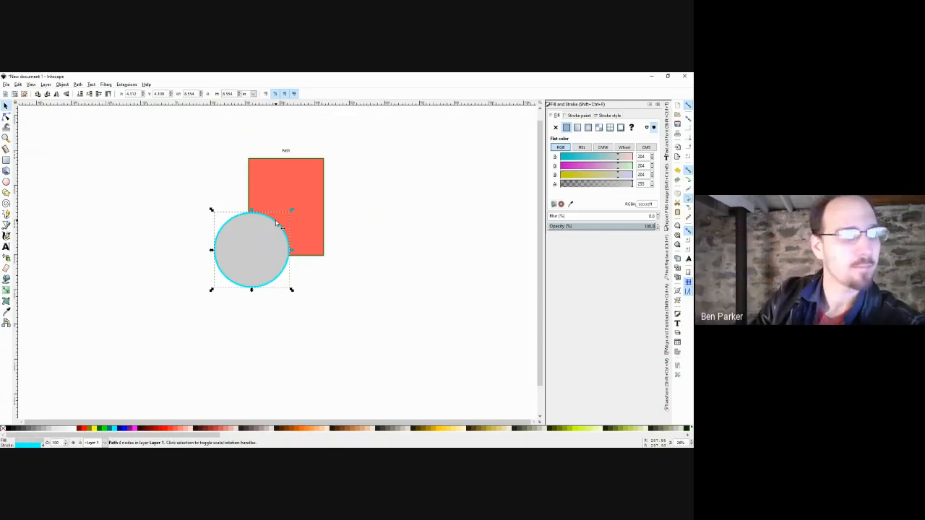
{"action": "left_click_drag", "start_coordinate": [268, 237], "coordinate": [280, 338]}
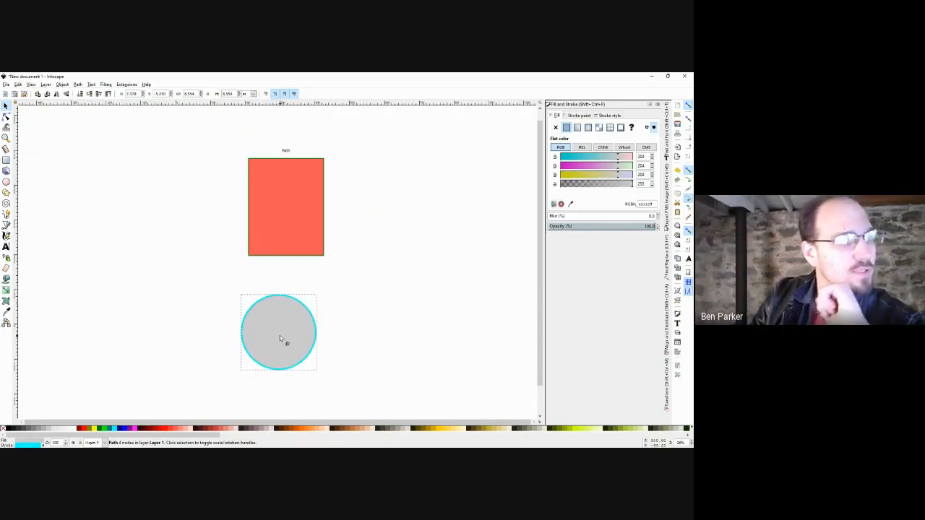
{"action": "left_click", "coordinate": [181, 246]}
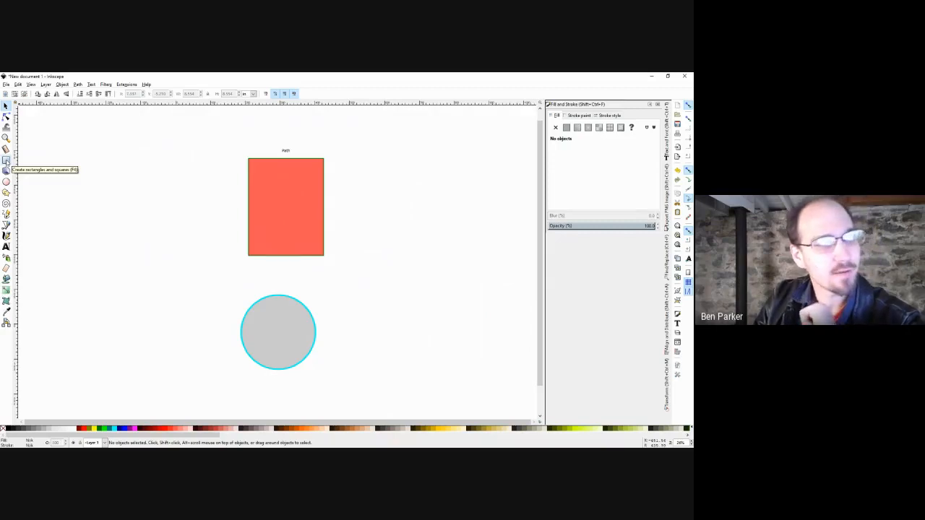
Draw a new coral rectangle at the left with a coral circle beneath it.
{"action": "left_click", "coordinate": [6, 161]}
{"action": "left_click_drag", "start_coordinate": [180, 156], "coordinate": [99, 268]}
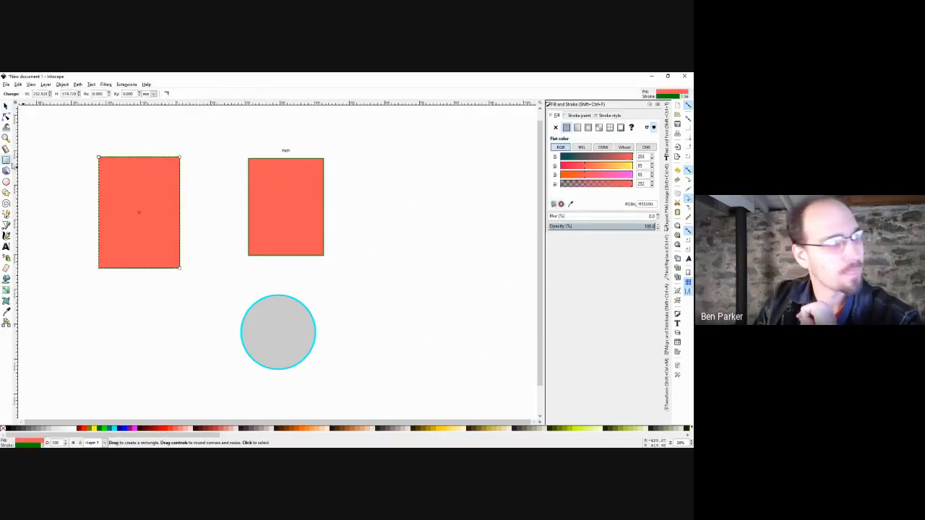
{"action": "left_click", "coordinate": [6, 182]}
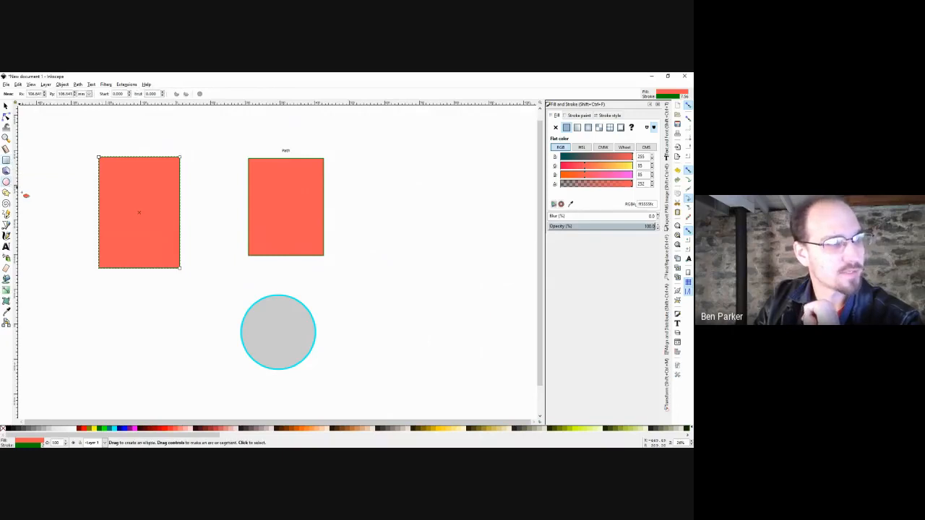
{"action": "left_click_drag", "start_coordinate": [153, 277], "coordinate": [85, 348]}
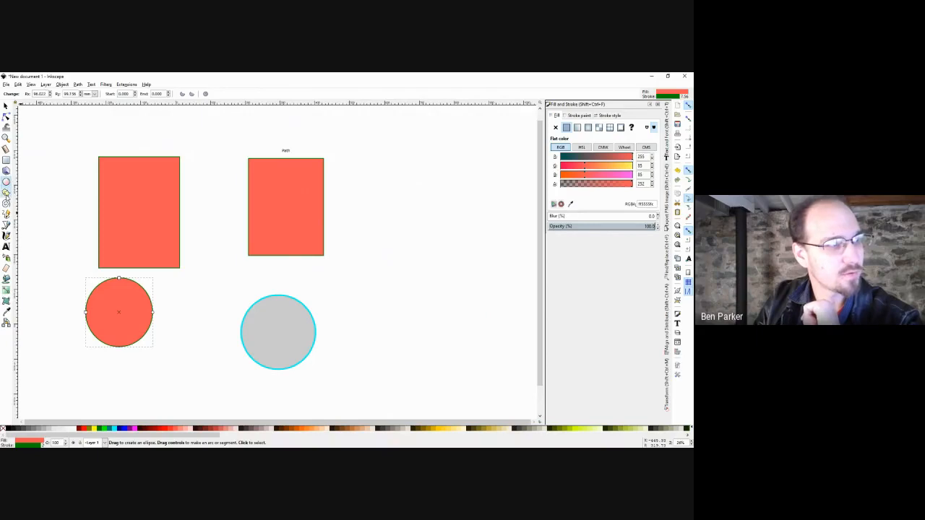
Return to the Selector and show the Path menu's list of operations.
{"action": "left_click", "coordinate": [6, 193]}
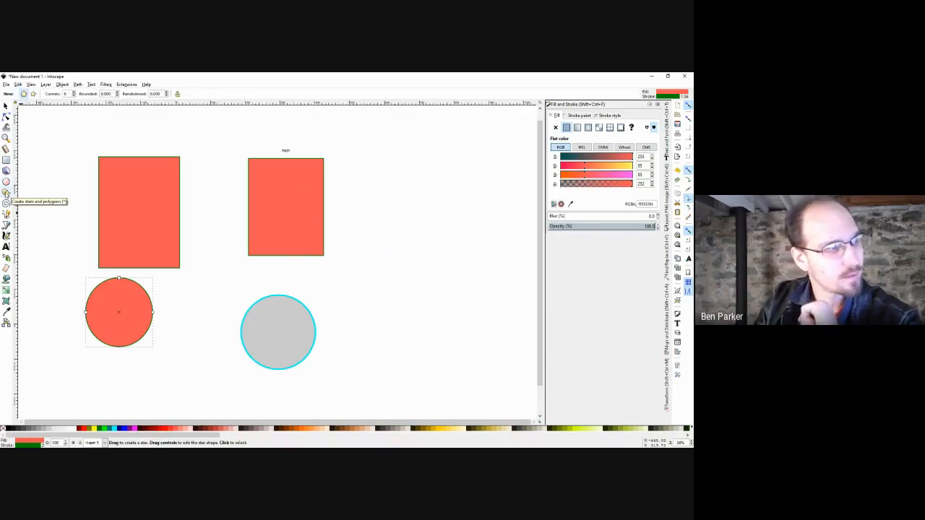
{"action": "key", "text": "space"}
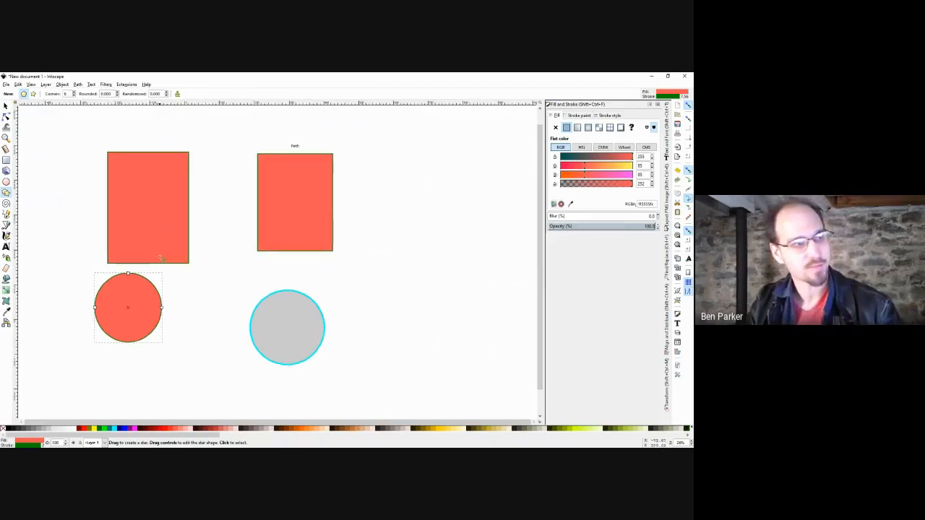
{"action": "left_click", "coordinate": [77, 85]}
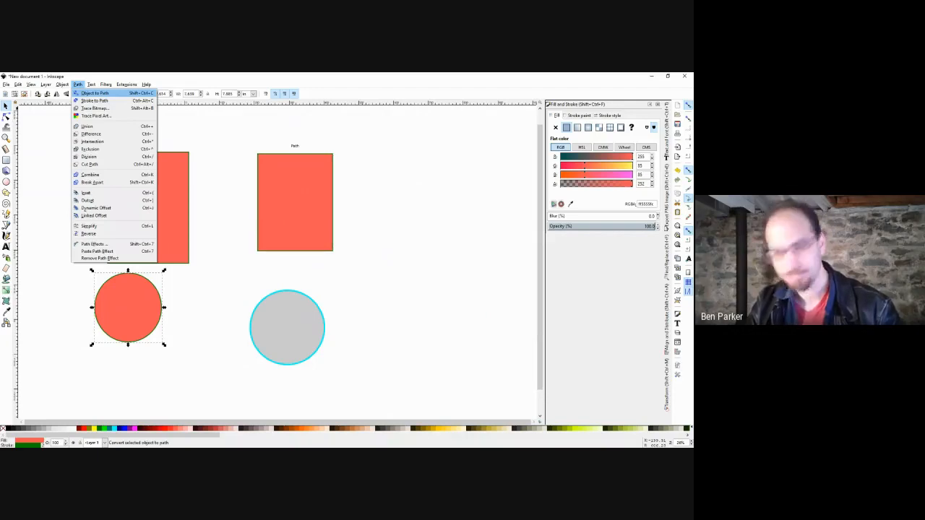
Delete the extra coral rectangle and circle, and move the grey circle onto the rectangle's lower-left corner.
{"action": "left_click", "coordinate": [195, 124]}
{"action": "left_click_drag", "start_coordinate": [205, 131], "coordinate": [54, 352]}
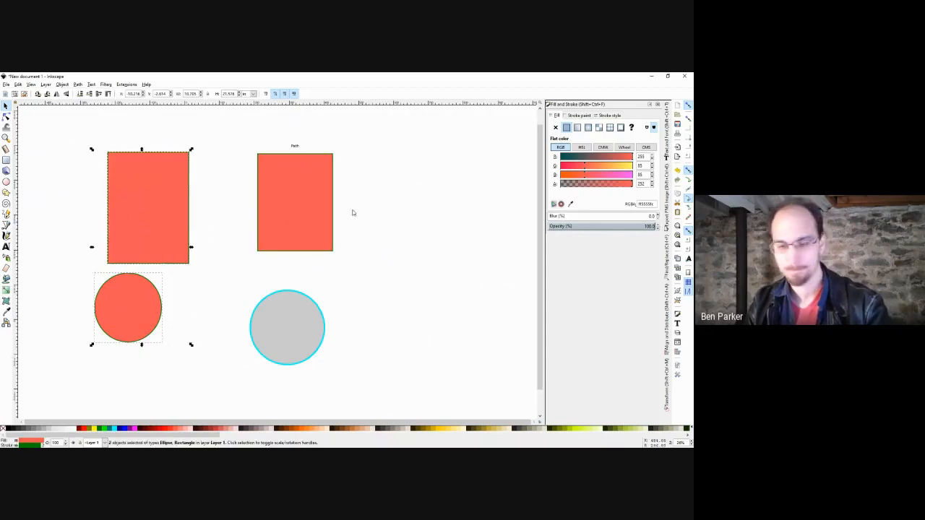
{"action": "key", "text": "Delete"}
{"action": "left_click_drag", "start_coordinate": [265, 355], "coordinate": [235, 276]}
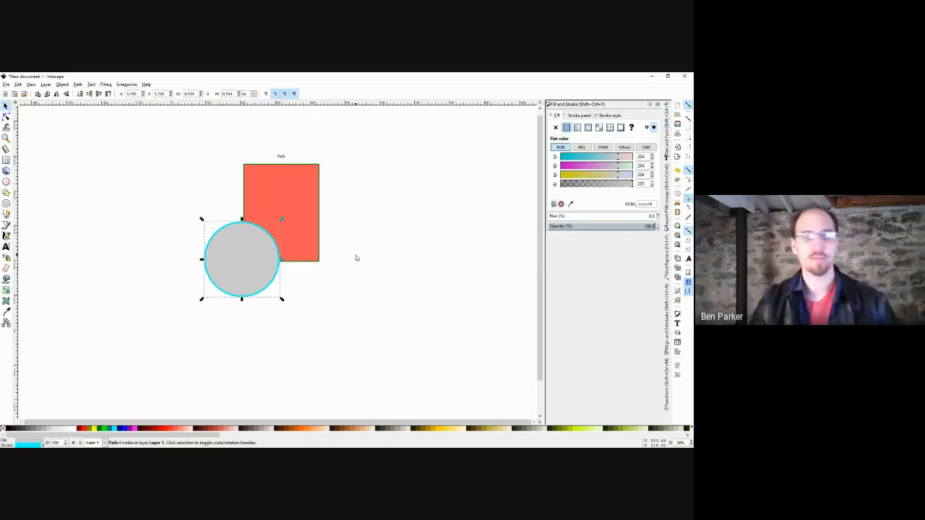
Shift+click to select the circle and rectangle together, undoing an accidental move.
{"action": "left_click", "coordinate": [303, 202], "text": "shift"}
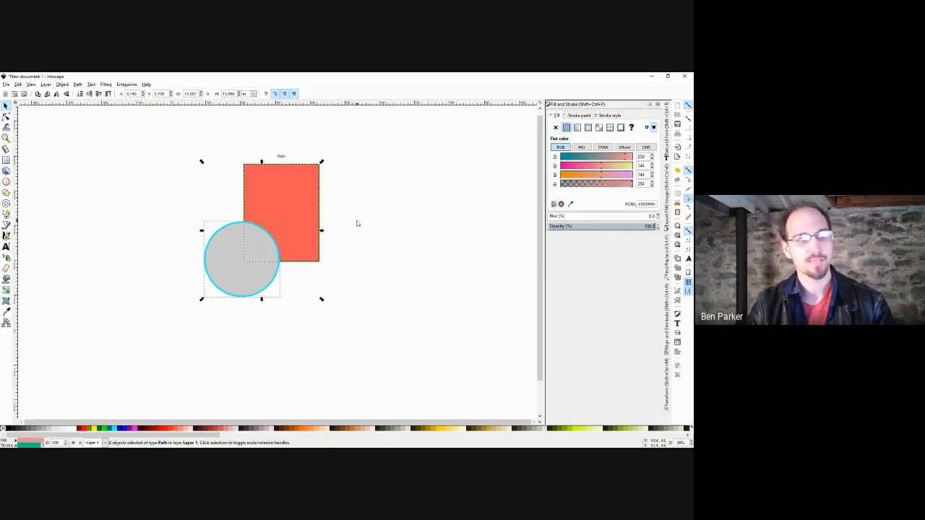
{"action": "left_click", "coordinate": [354, 224]}
{"action": "left_click", "coordinate": [233, 273]}
{"action": "left_click", "coordinate": [291, 210], "text": "shift"}
{"action": "left_click_drag", "start_coordinate": [259, 205], "coordinate": [260, 233]}
{"action": "key", "text": "ctrl+z"}
Select both shapes with a rubber-band drag, then with an Alt+drag touch-select.
{"action": "left_click", "coordinate": [363, 193]}
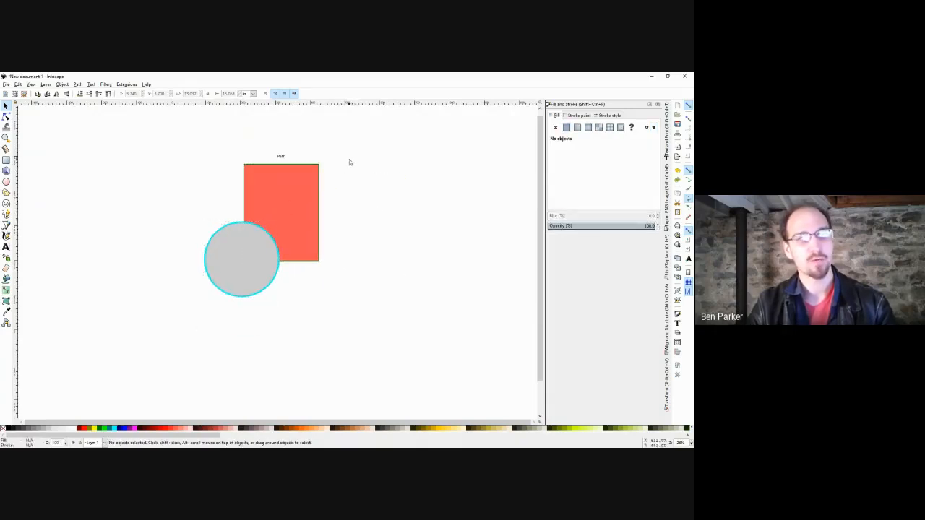
{"action": "left_click_drag", "start_coordinate": [349, 162], "coordinate": [184, 313]}
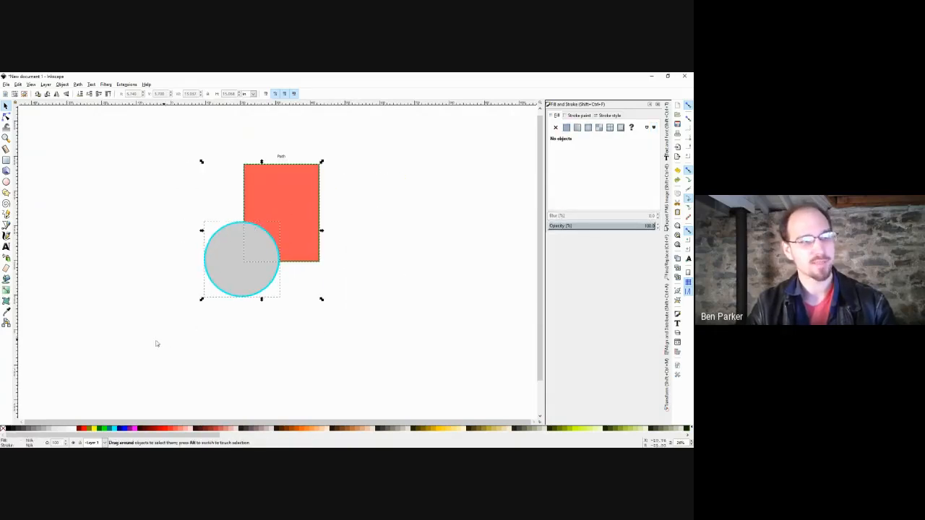
{"action": "left_click", "coordinate": [380, 225]}
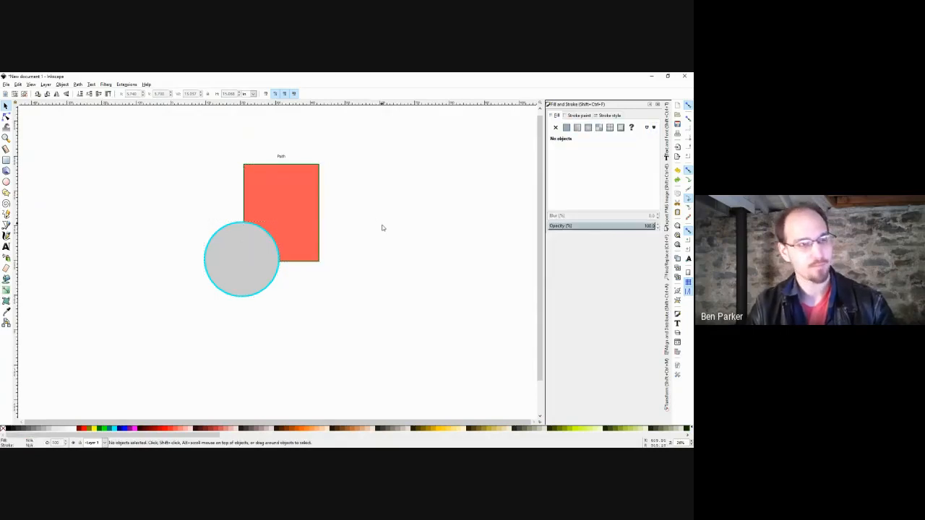
{"action": "left_click_drag", "start_coordinate": [262, 244], "coordinate": [241, 260]}
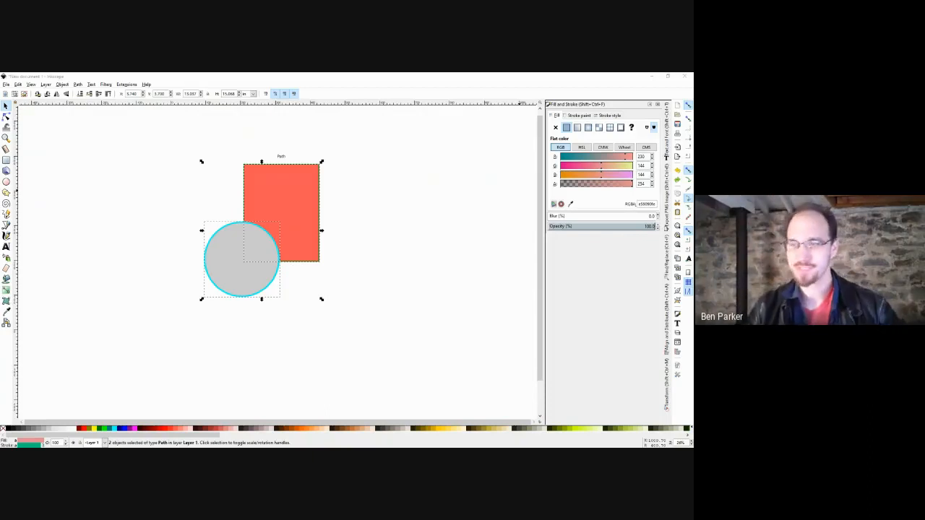
{"action": "left_click_drag", "start_coordinate": [281, 199], "coordinate": [274, 219]}
{"action": "left_click", "coordinate": [62, 84]}
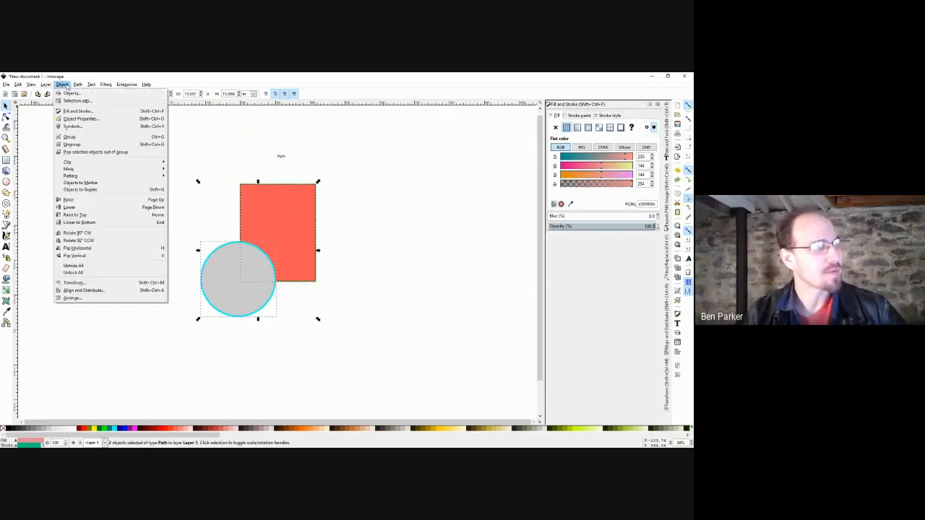
{"action": "left_click", "coordinate": [63, 85]}
{"action": "left_click", "coordinate": [78, 85]}
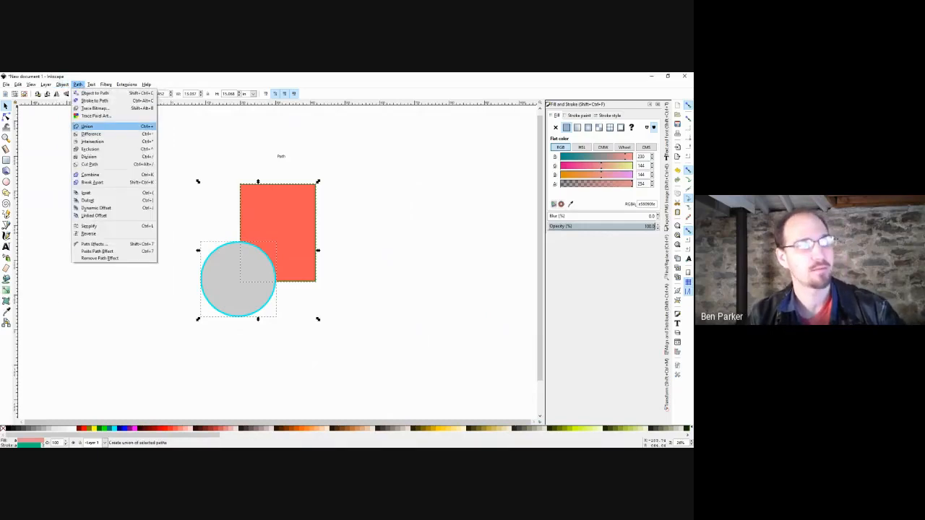
{"action": "left_click", "coordinate": [87, 127]}
{"action": "left_click", "coordinate": [452, 190]}
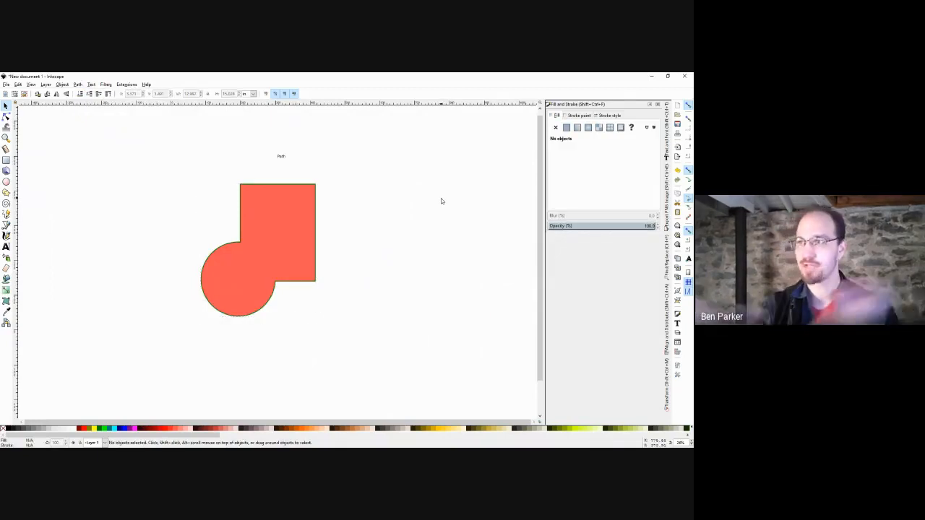
{"action": "double_click", "coordinate": [302, 242]}
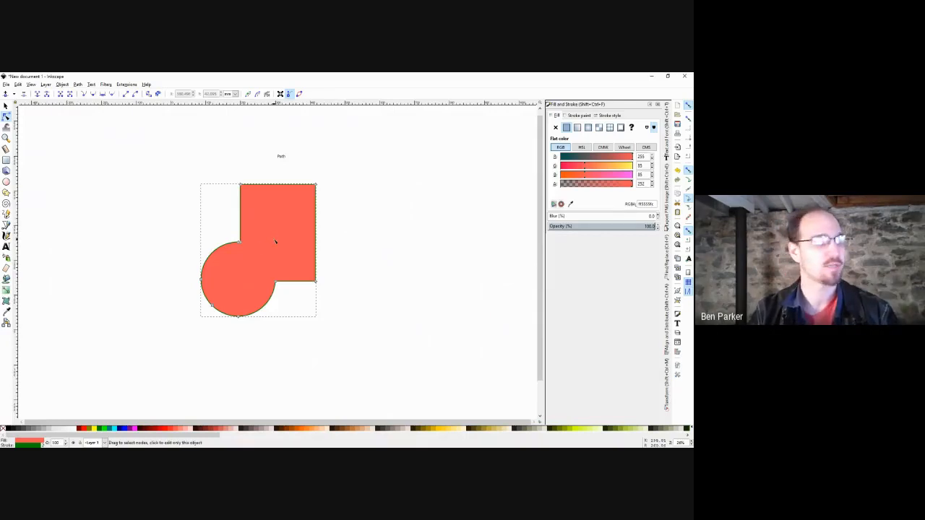
{"action": "left_click", "coordinate": [239, 242]}
{"action": "left_click_drag", "start_coordinate": [240, 243], "coordinate": [157, 201]}
{"action": "key", "text": "ctrl+z"}
{"action": "left_click_drag", "start_coordinate": [295, 282], "coordinate": [295, 258]}
{"action": "key", "text": "ctrl+z"}
{"action": "key", "text": "ctrl+z"}
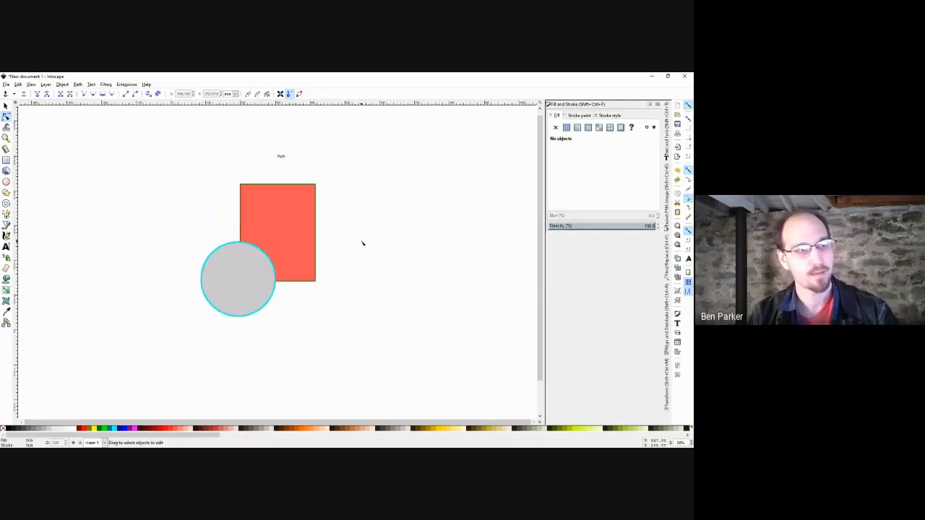
{"action": "key", "text": "s"}
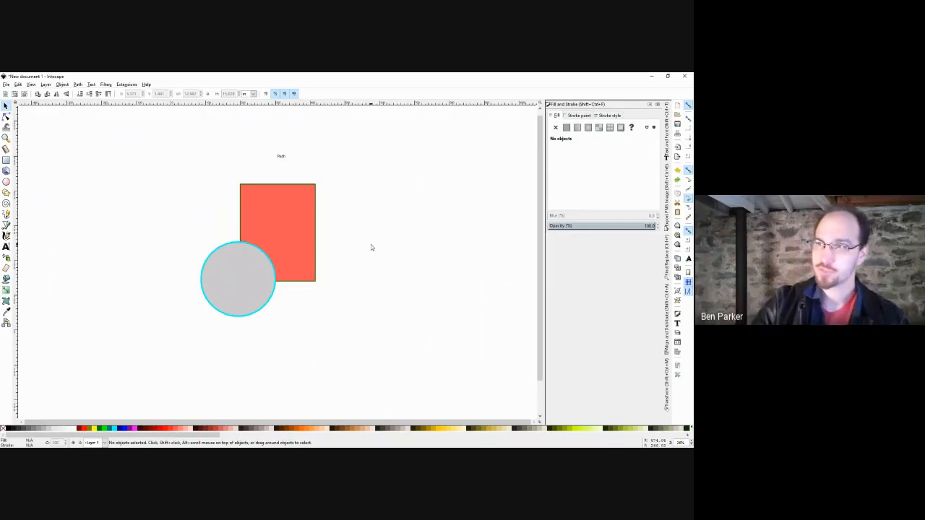
{"action": "left_click", "coordinate": [241, 278]}
{"action": "left_click", "coordinate": [270, 230], "text": "shift"}
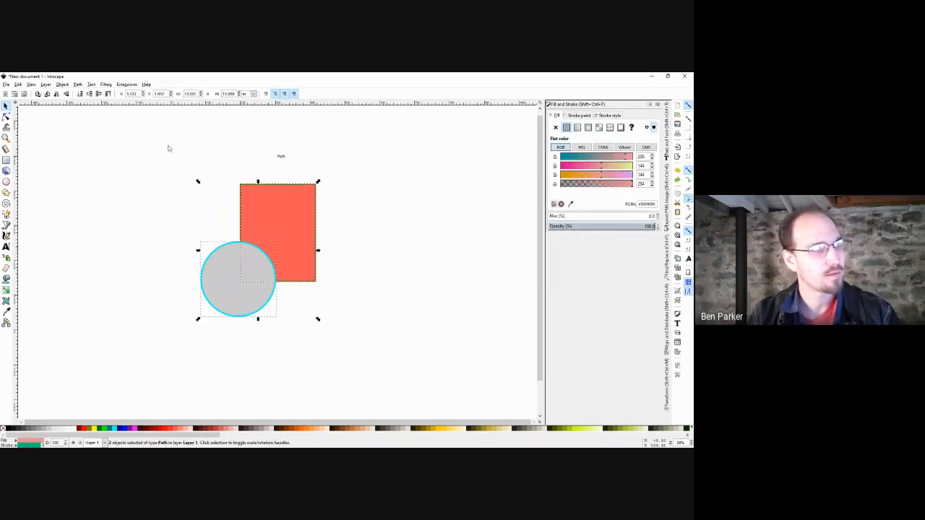
{"action": "left_click", "coordinate": [79, 86]}
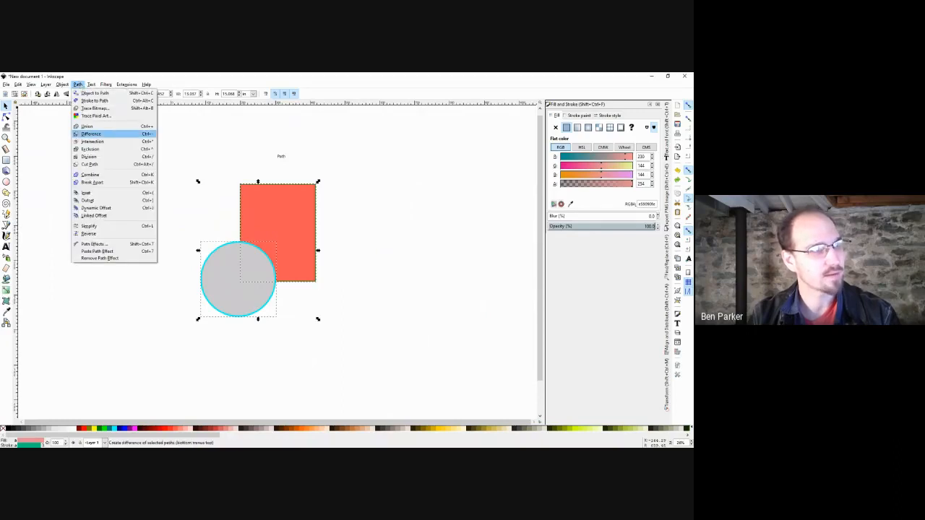
{"action": "left_click", "coordinate": [90, 134]}
{"action": "left_click", "coordinate": [140, 185]}
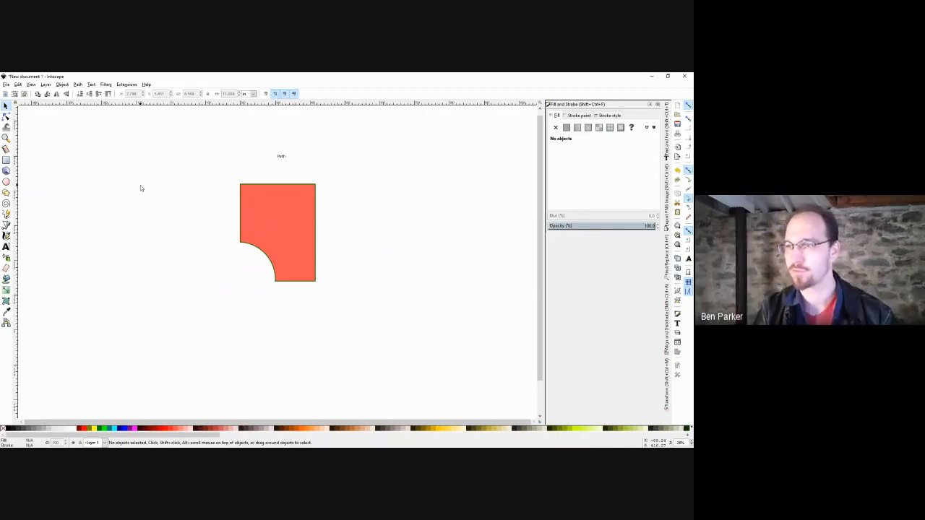
{"action": "key", "text": "ctrl+z"}
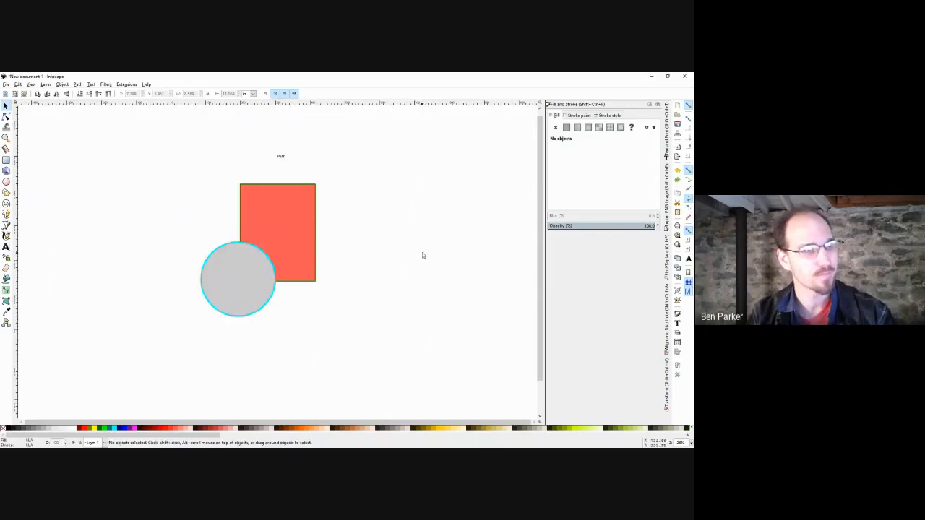
Send the grey circle behind the rectangle and apply Path > Difference to both shapes.
{"action": "left_click", "coordinate": [246, 272]}
{"action": "key", "text": "Page_Down"}
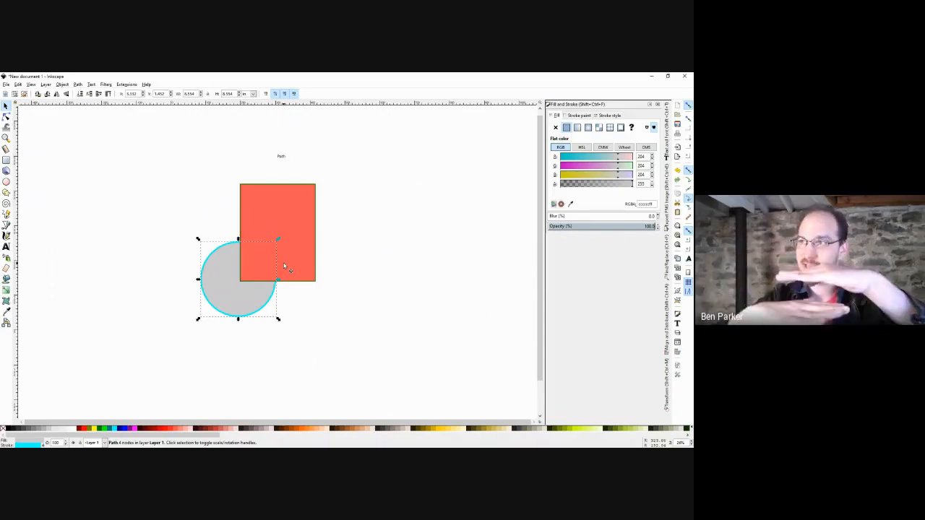
{"action": "left_click", "coordinate": [285, 269], "text": "shift"}
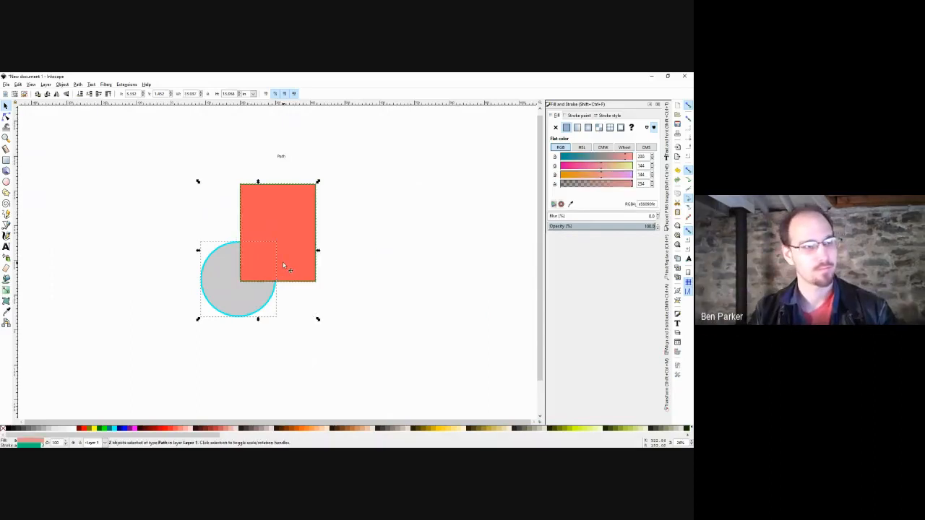
{"action": "left_click", "coordinate": [78, 84]}
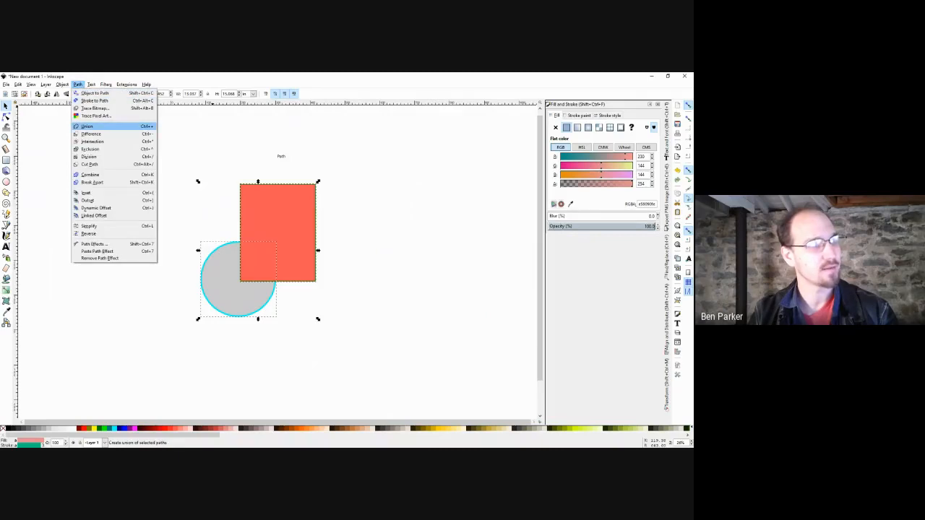
{"action": "left_click", "coordinate": [91, 134]}
{"action": "left_click", "coordinate": [152, 177]}
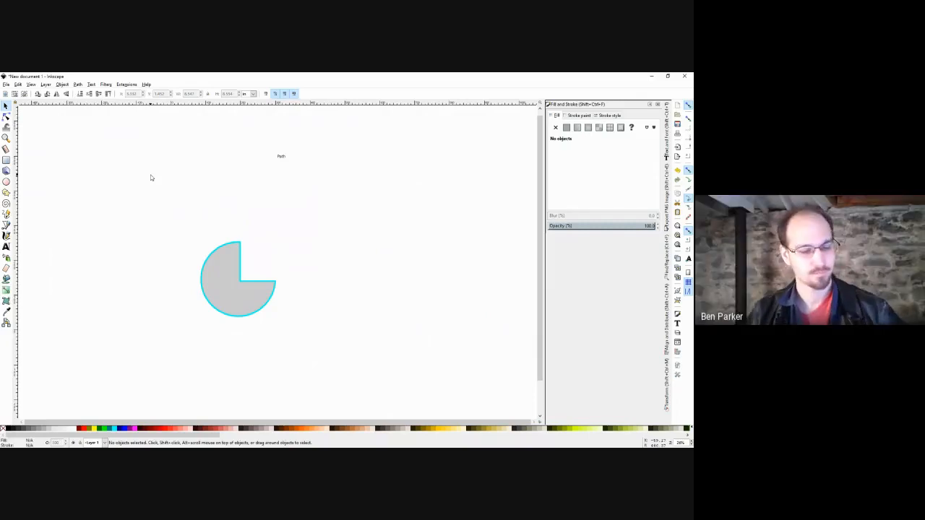
Undo the difference and the reordering, then select both shapes with the Path menu showing.
{"action": "key", "text": "ctrl+z"}
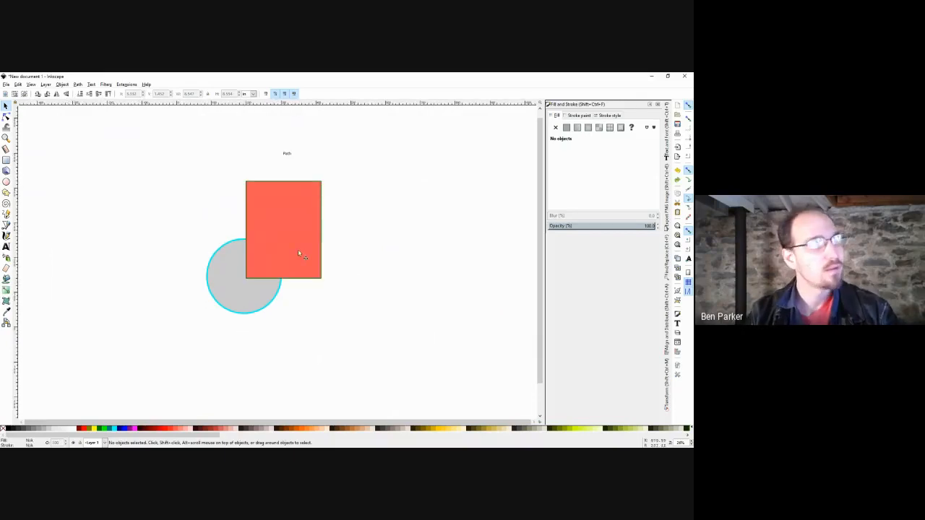
{"action": "key", "text": "ctrl+z"}
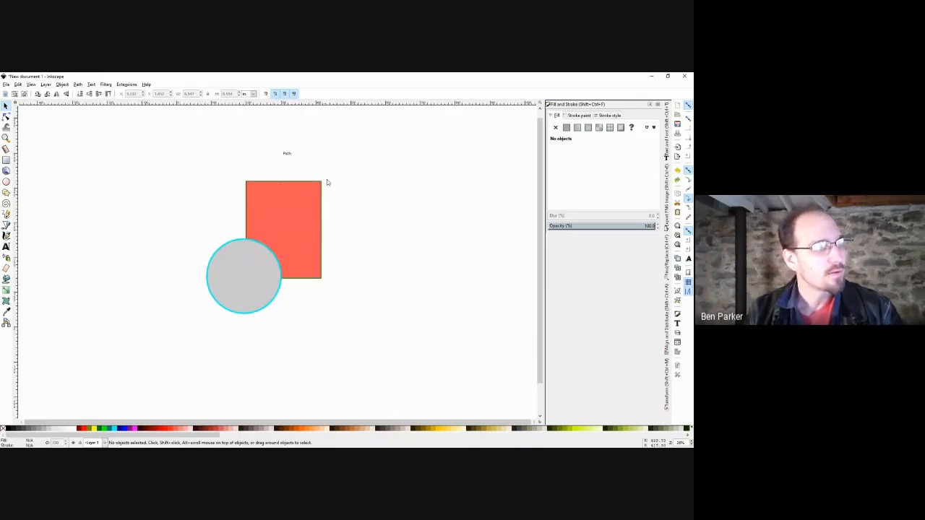
{"action": "left_click_drag", "start_coordinate": [328, 178], "coordinate": [188, 315]}
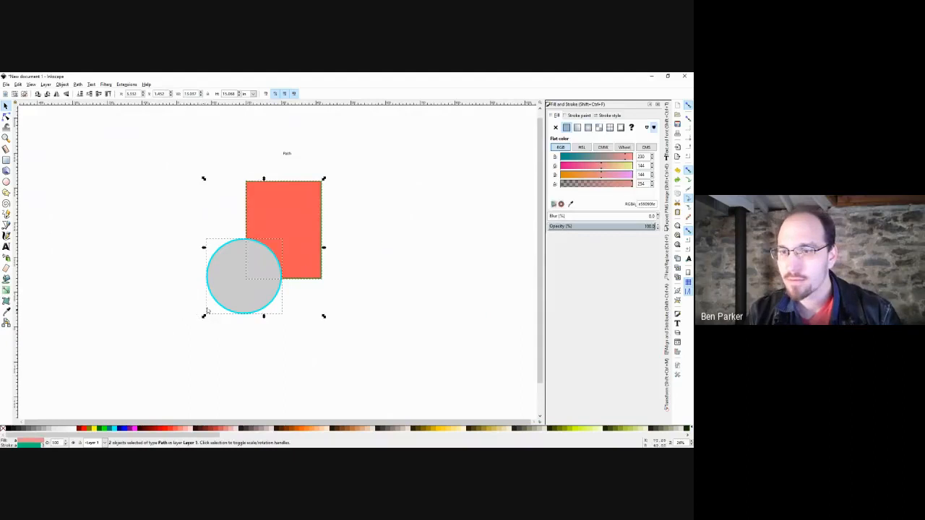
{"action": "left_click", "coordinate": [78, 84]}
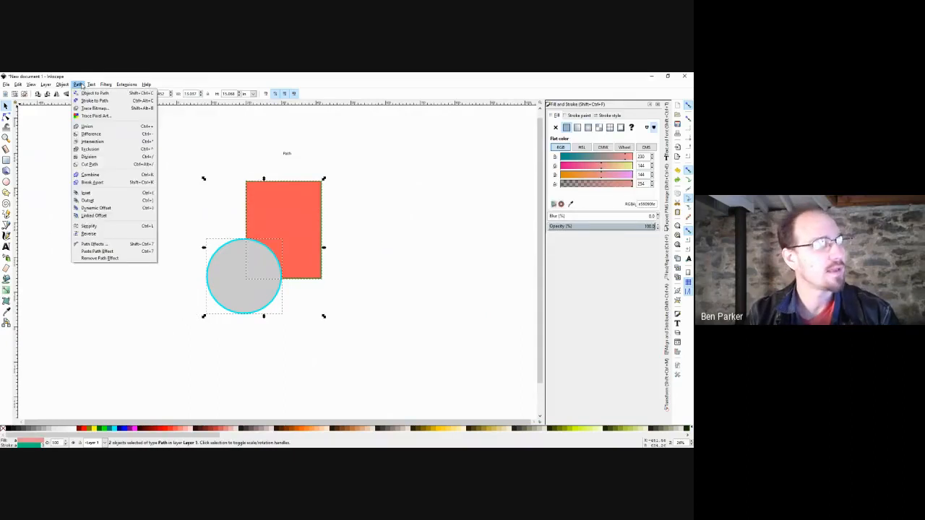
{"action": "left_click", "coordinate": [80, 85]}
{"action": "left_click", "coordinate": [77, 84]}
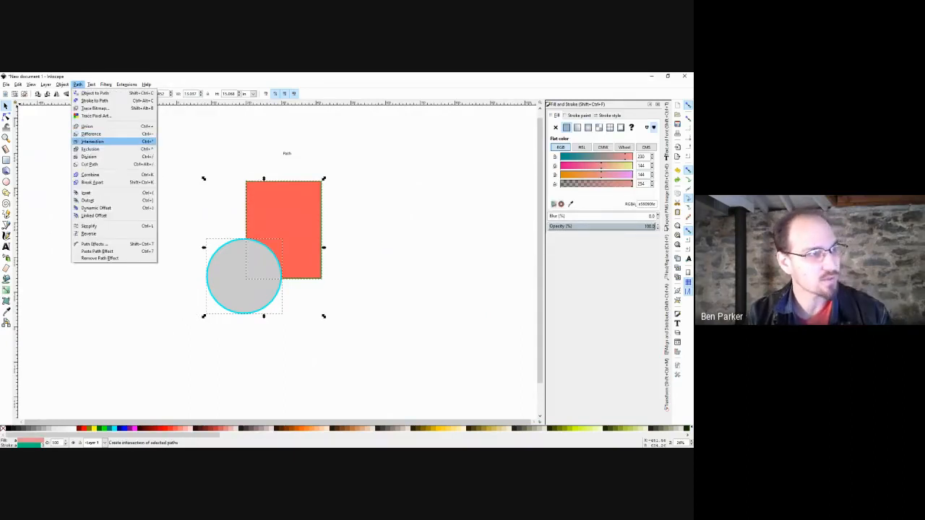
Try Path > Intersection and Path > Exclusion on the two shapes, undoing each.
{"action": "left_click", "coordinate": [93, 141]}
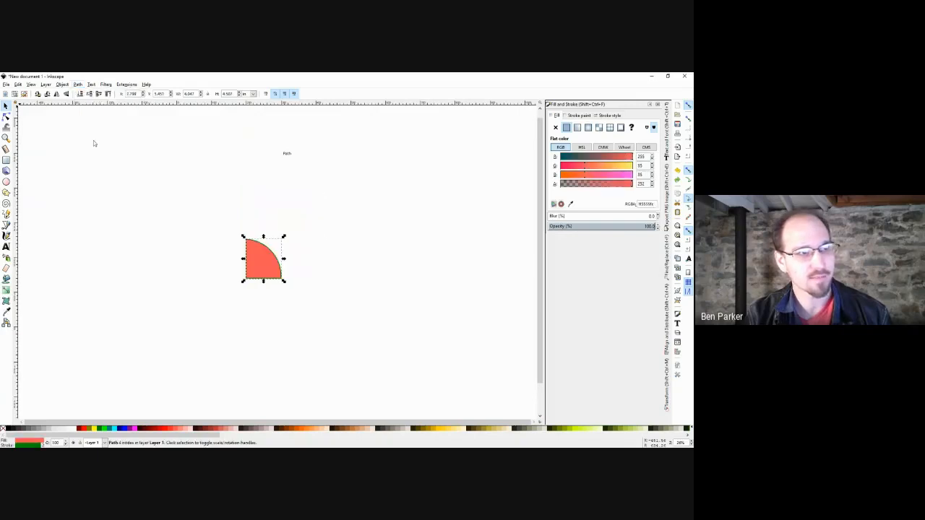
{"action": "left_click", "coordinate": [309, 201]}
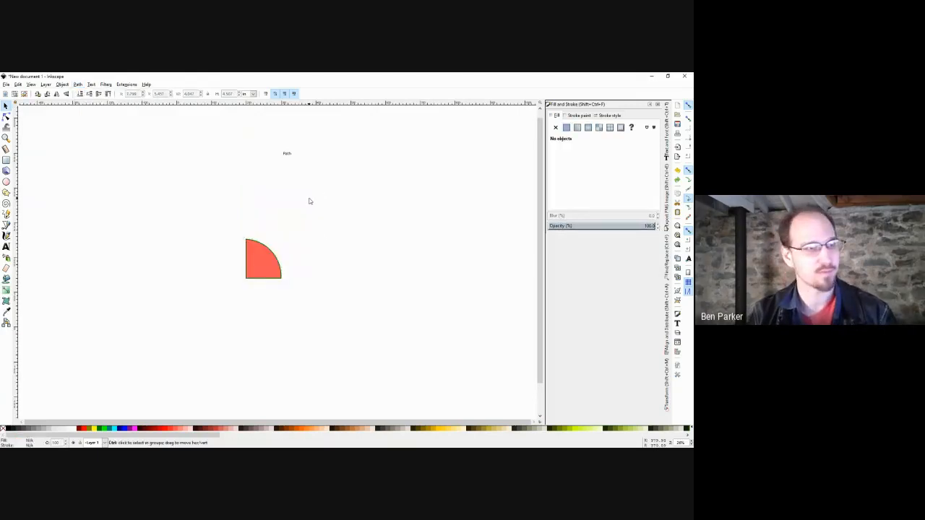
{"action": "key", "text": "ctrl+z"}
{"action": "left_click_drag", "start_coordinate": [369, 172], "coordinate": [218, 301]}
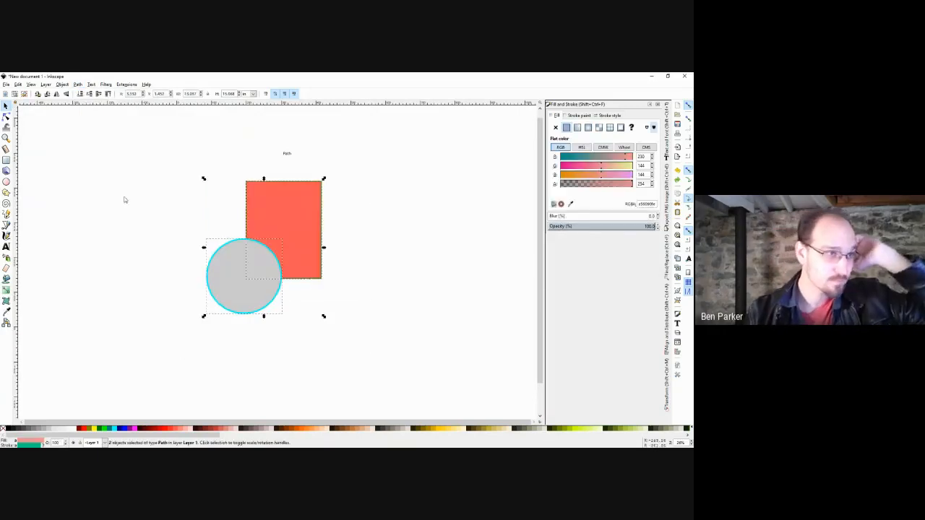
{"action": "left_click", "coordinate": [78, 84]}
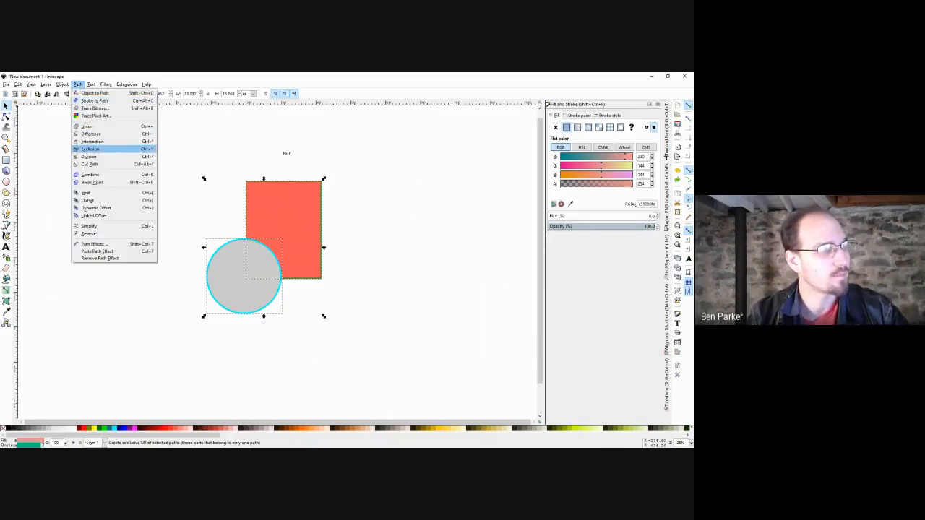
{"action": "left_click", "coordinate": [89, 149]}
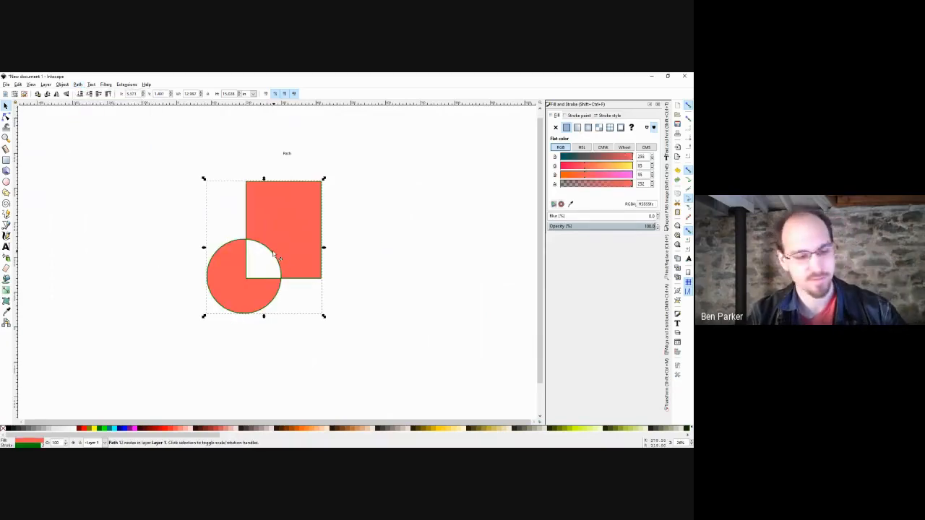
{"action": "key", "text": "ctrl+z"}
Divide the rectangle along the circle, nudge a piece to show the cut, then undo.
{"action": "left_click_drag", "start_coordinate": [345, 171], "coordinate": [187, 311]}
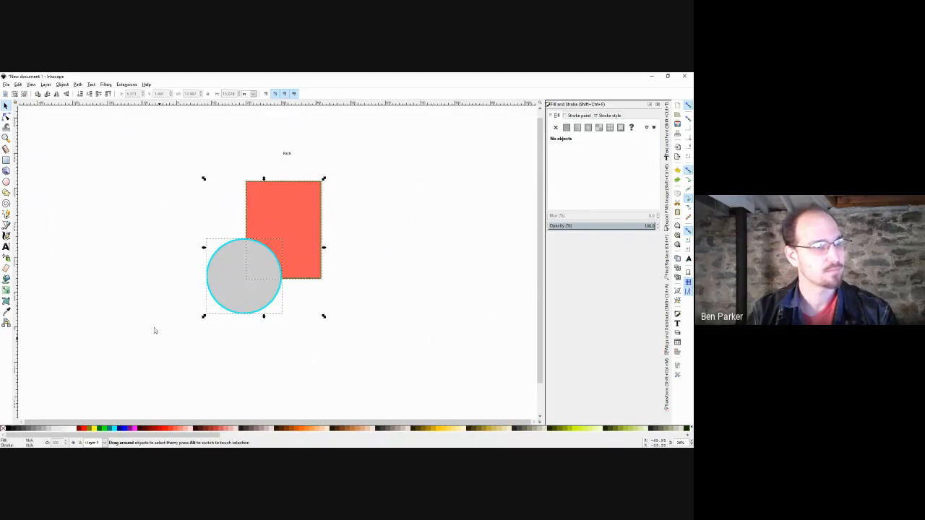
{"action": "left_click", "coordinate": [78, 85]}
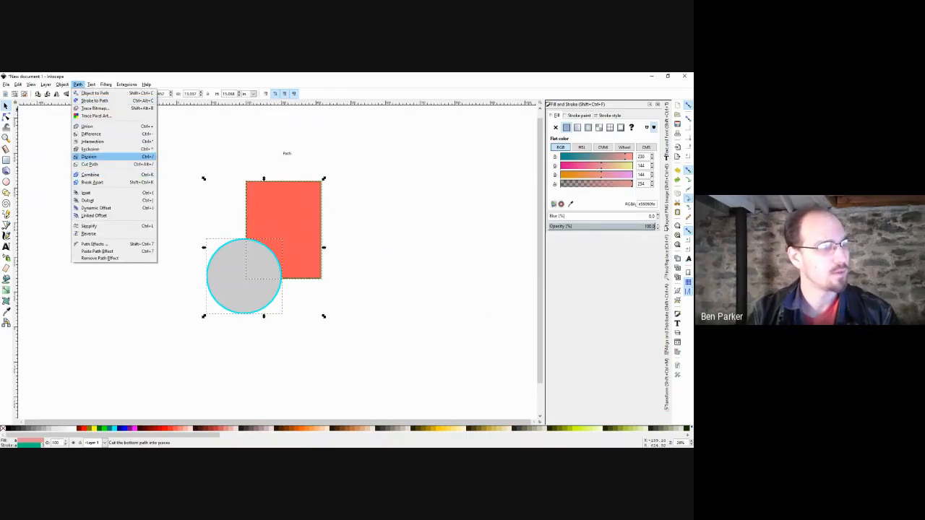
{"action": "left_click", "coordinate": [89, 156]}
{"action": "left_click", "coordinate": [350, 253]}
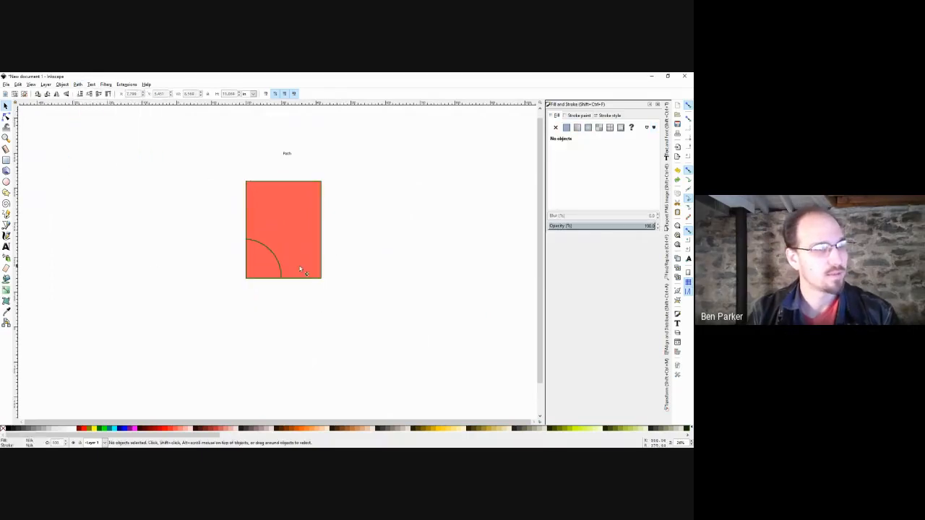
{"action": "mouse_move", "coordinate": [276, 255]}
{"action": "left_mouse_down"}
{"action": "mouse_move", "coordinate": [291, 257]}
{"action": "mouse_move", "coordinate": [231, 283]}
{"action": "mouse_move", "coordinate": [269, 254]}
{"action": "left_mouse_up"}
{"action": "left_click", "coordinate": [354, 244]}
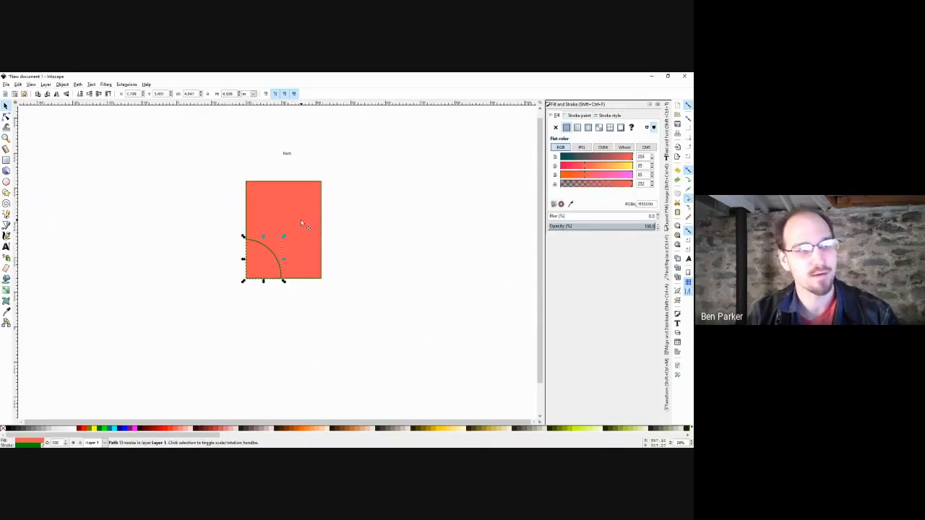
{"action": "key", "text": "ctrl+z"}
{"action": "key", "text": "ctrl+z"}
{"action": "key", "text": "ctrl+z"}
{"action": "key", "text": "ctrl+z"}
{"action": "key", "text": "ctrl+z"}
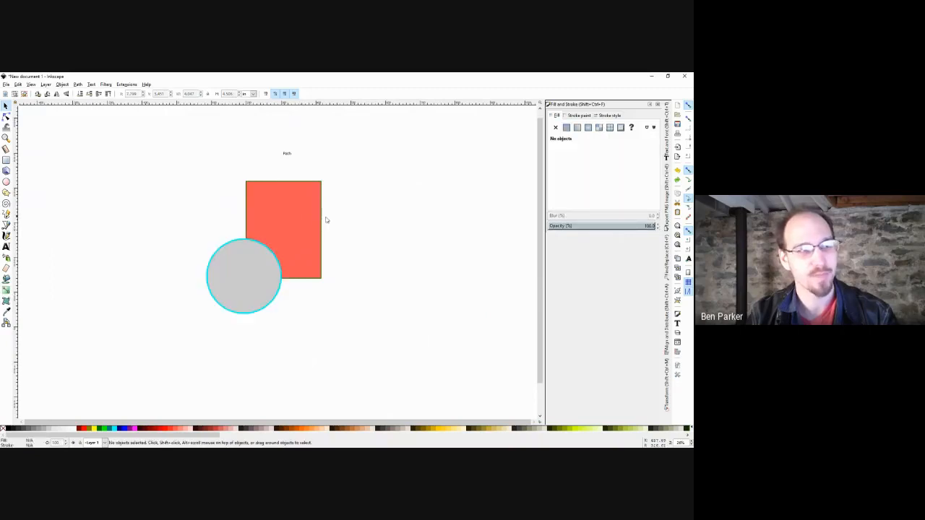
Raise the coral rectangle above the circle with Page Up.
{"action": "left_click", "coordinate": [320, 222]}
{"action": "key", "text": "Page_Up"}
{"action": "left_click", "coordinate": [359, 202]}
With the rectangle on top, divide both shapes, inspect the quarter-circle piece, then undo everything.
{"action": "left_click_drag", "start_coordinate": [356, 176], "coordinate": [151, 343]}
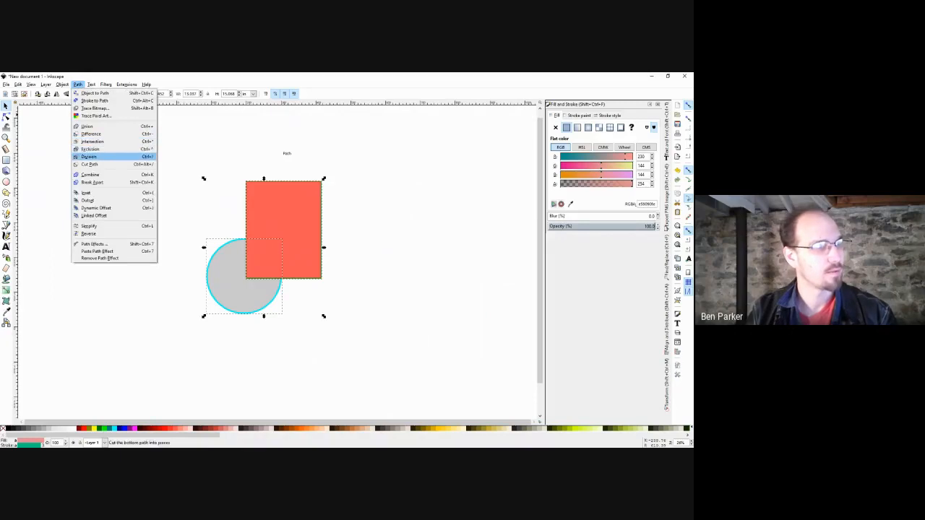
{"action": "left_click", "coordinate": [89, 156]}
{"action": "left_click", "coordinate": [174, 190]}
{"action": "left_click_drag", "start_coordinate": [259, 251], "coordinate": [273, 246]}
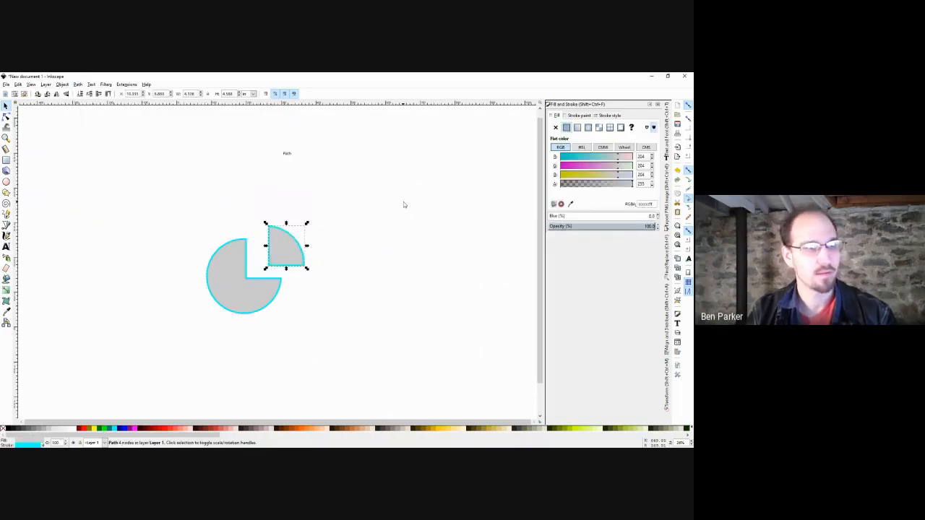
{"action": "key", "text": "ctrl+z"}
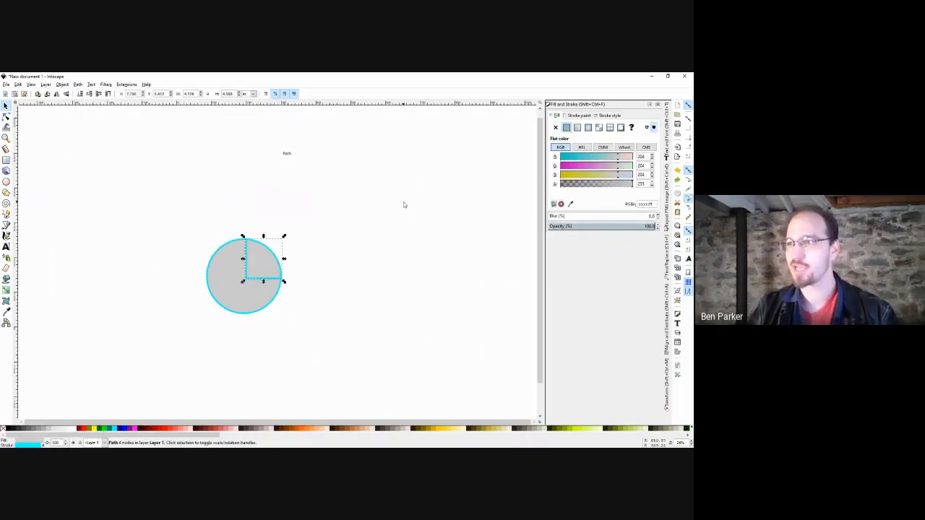
{"action": "key", "text": "ctrl+z"}
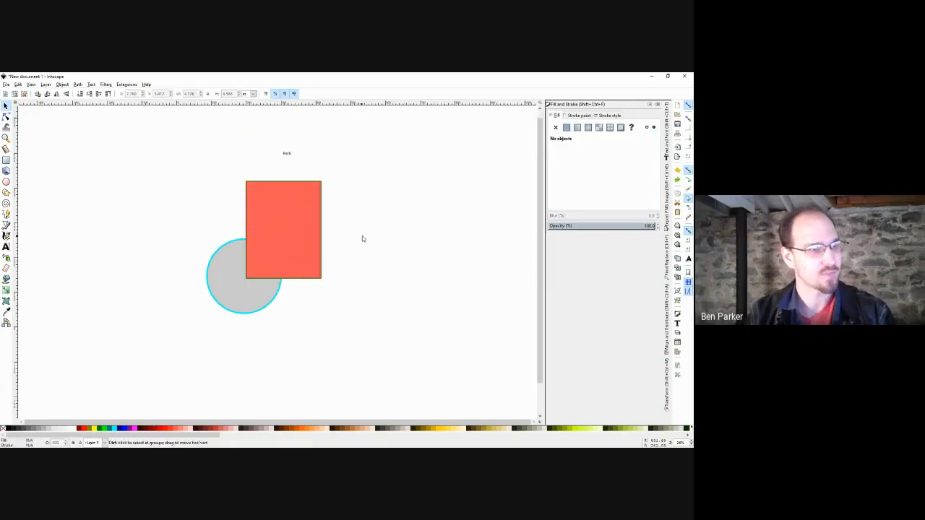
{"action": "left_click_drag", "start_coordinate": [342, 175], "coordinate": [180, 348]}
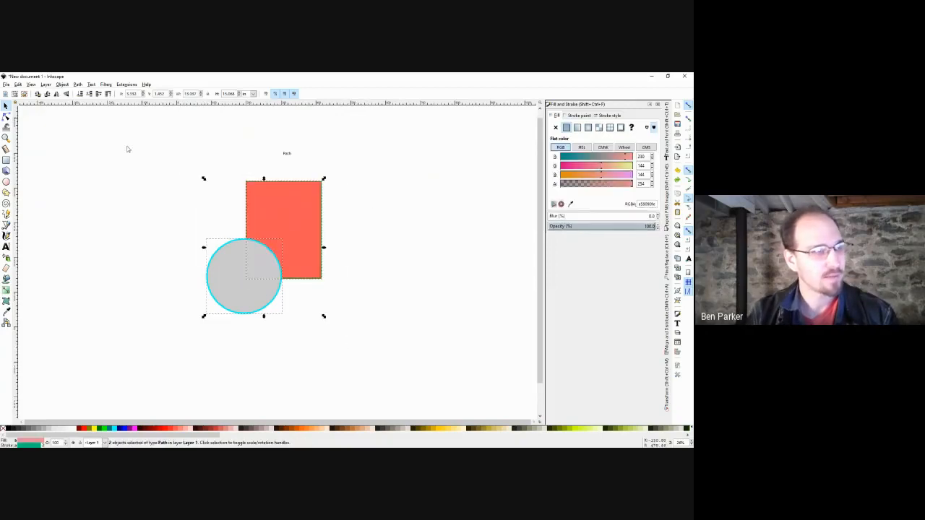
Cut the rectangle's outline along the circle with Path > Cut Path and drag the corner piece aside.
{"action": "left_click", "coordinate": [77, 84]}
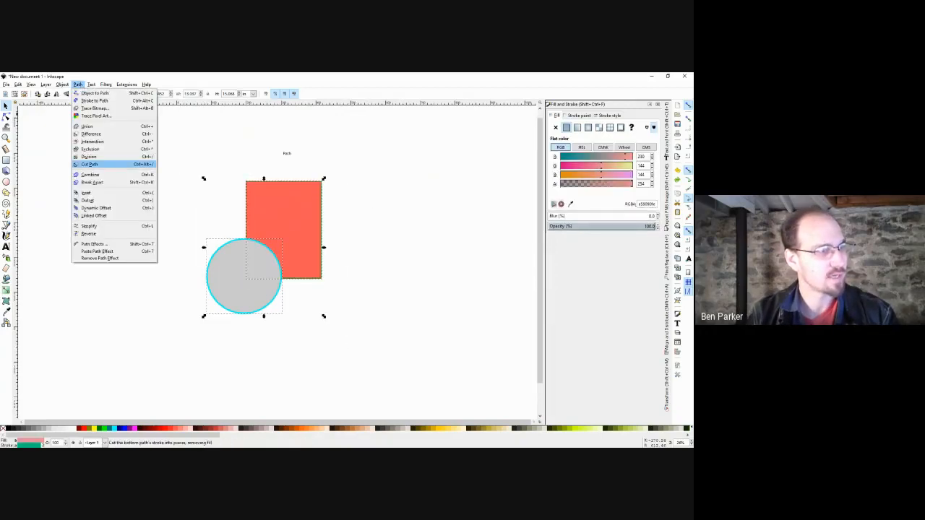
{"action": "left_click", "coordinate": [101, 164]}
{"action": "left_click", "coordinate": [167, 195]}
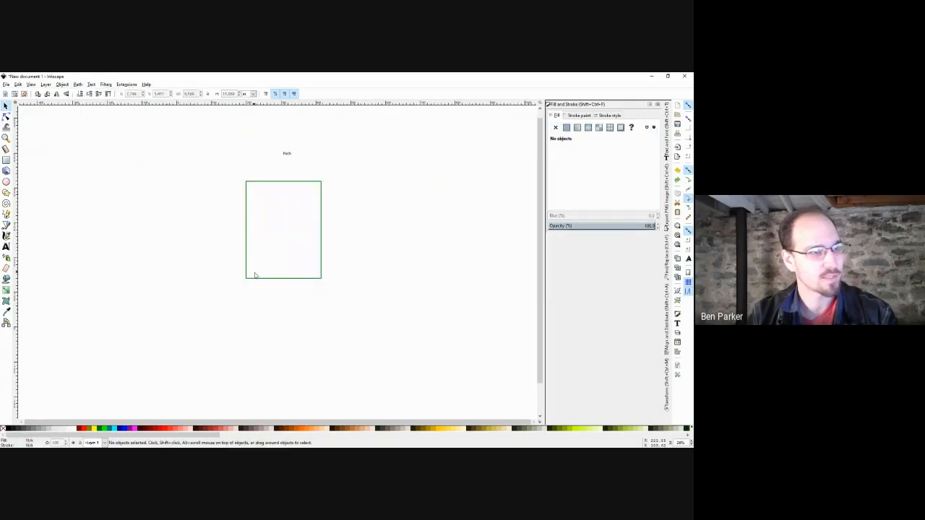
{"action": "left_click_drag", "start_coordinate": [258, 278], "coordinate": [238, 294]}
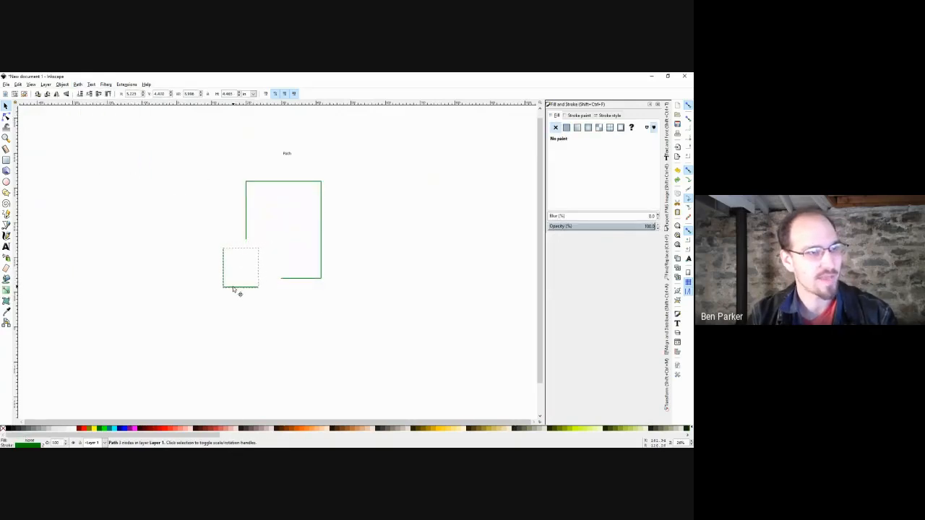
{"action": "left_click", "coordinate": [312, 248]}
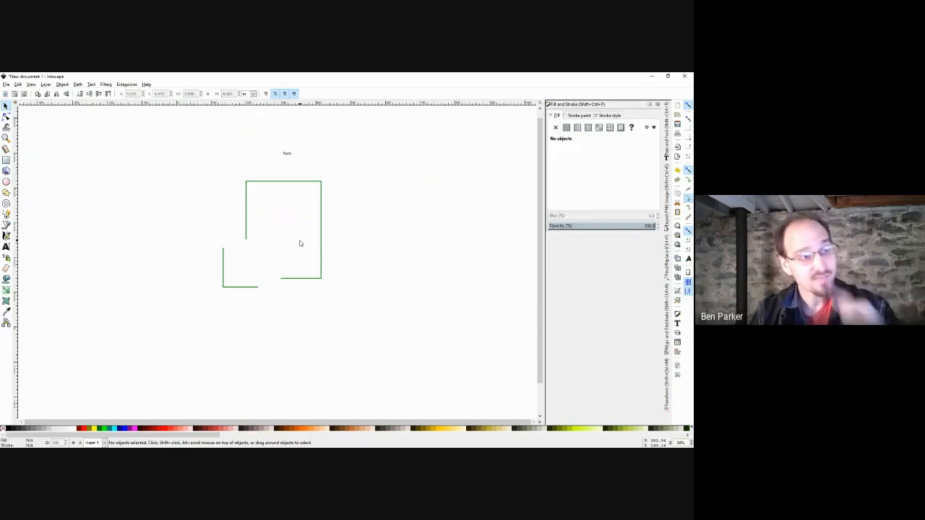
Join the outline's two open end nodes so a diagonal closes the lower-left corner.
{"action": "double_click", "coordinate": [322, 244]}
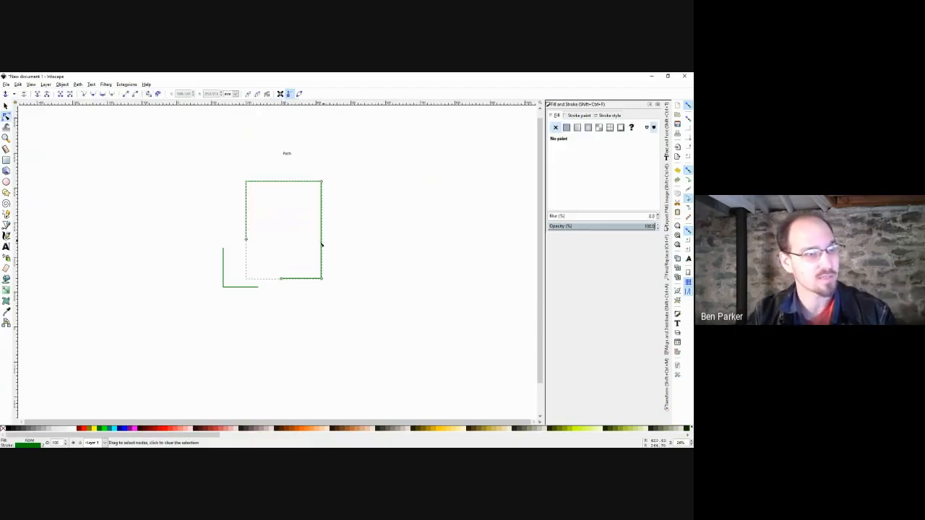
{"action": "left_click_drag", "start_coordinate": [234, 228], "coordinate": [302, 307]}
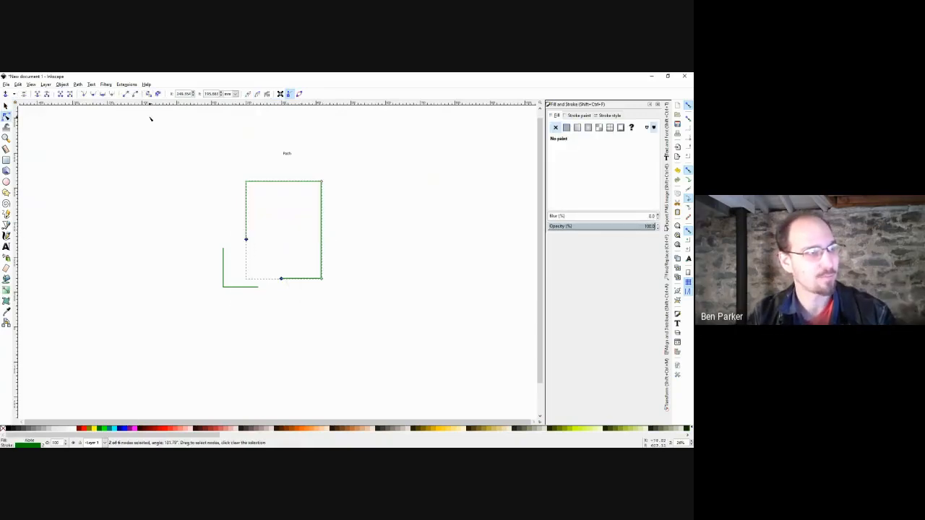
{"action": "left_click", "coordinate": [289, 243]}
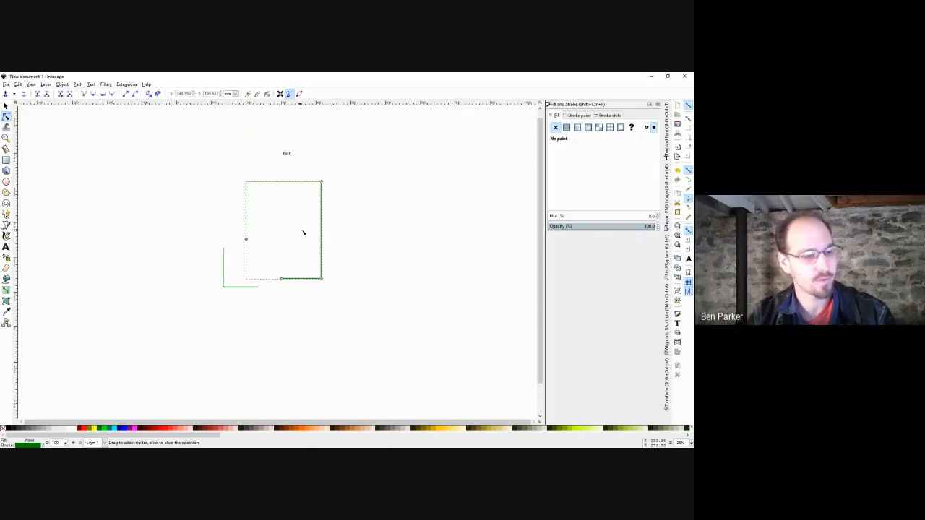
{"action": "key", "text": "s"}
{"action": "left_click", "coordinate": [312, 233]}
{"action": "double_click", "coordinate": [323, 203]}
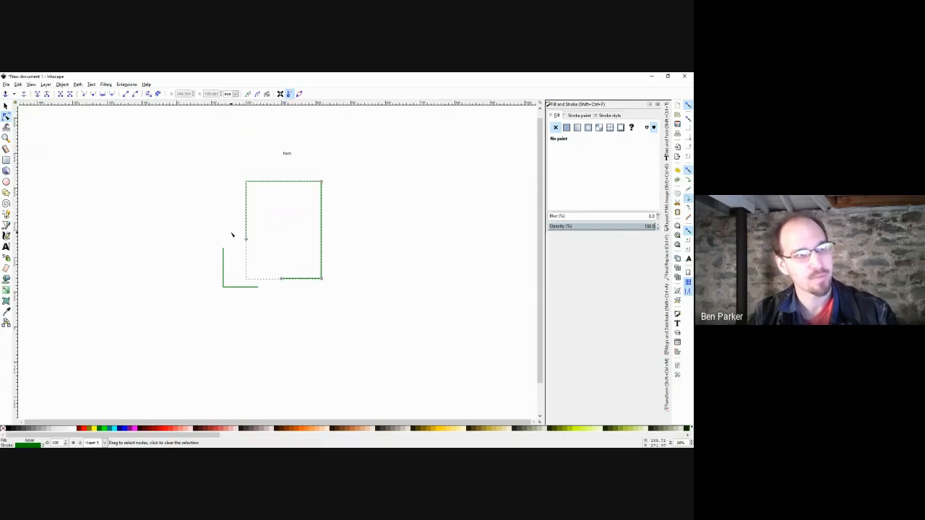
{"action": "left_click_drag", "start_coordinate": [231, 233], "coordinate": [292, 296]}
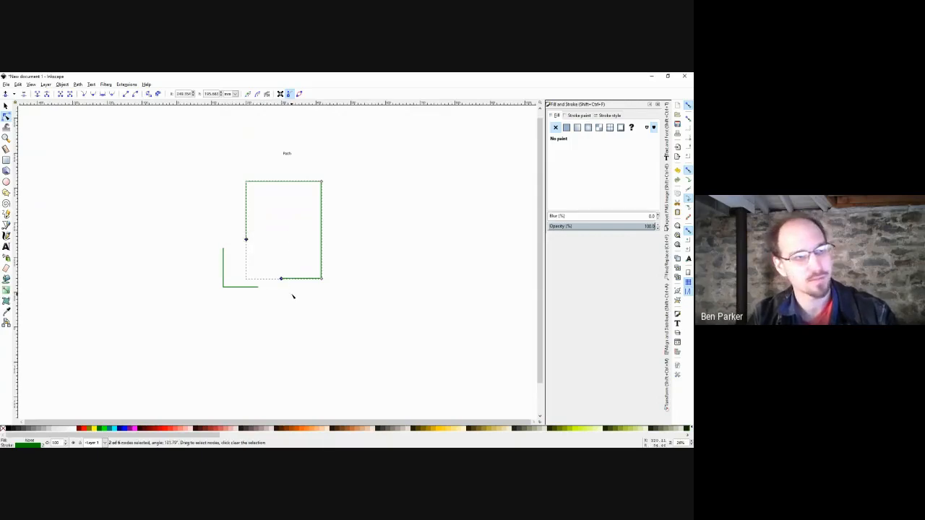
{"action": "left_click", "coordinate": [60, 94]}
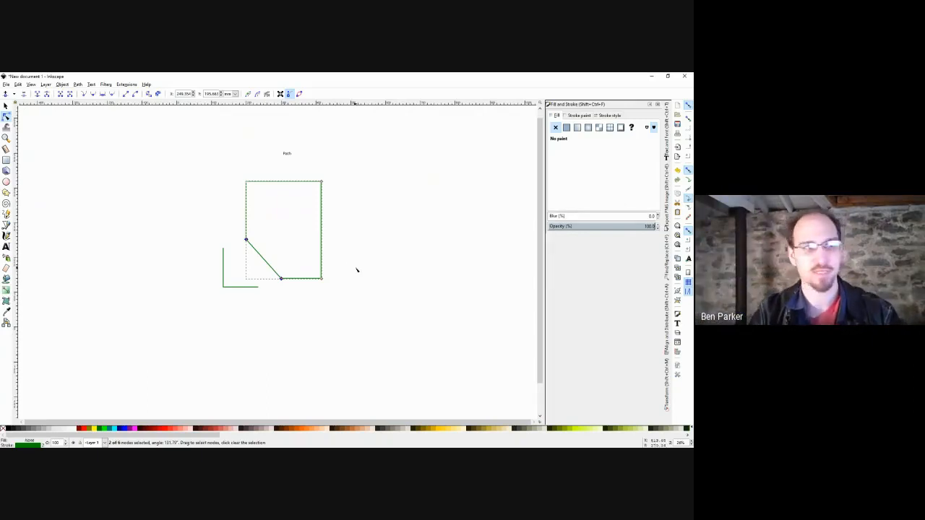
{"action": "key", "text": "s"}
{"action": "left_click", "coordinate": [360, 257]}
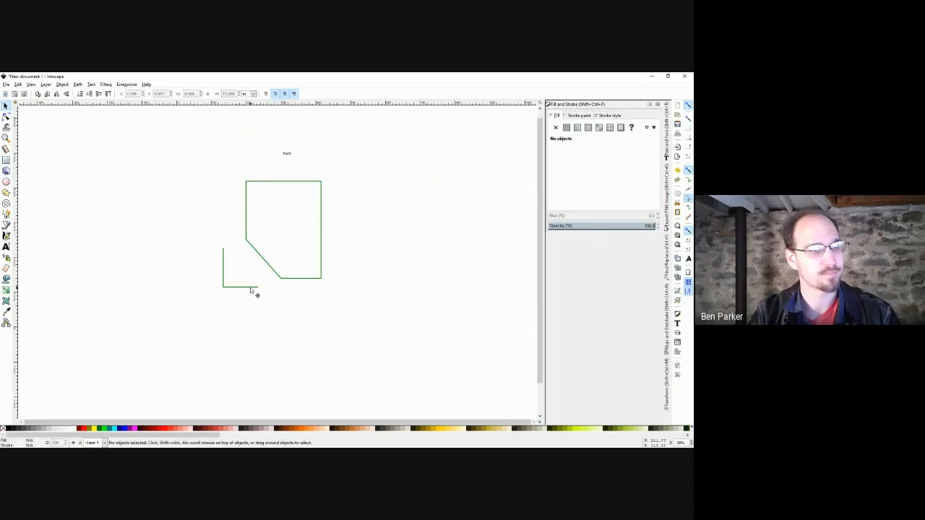
Fill the main cut outline and the L-shaped corner piece red from the palette.
{"action": "left_click_drag", "start_coordinate": [251, 288], "coordinate": [276, 281]}
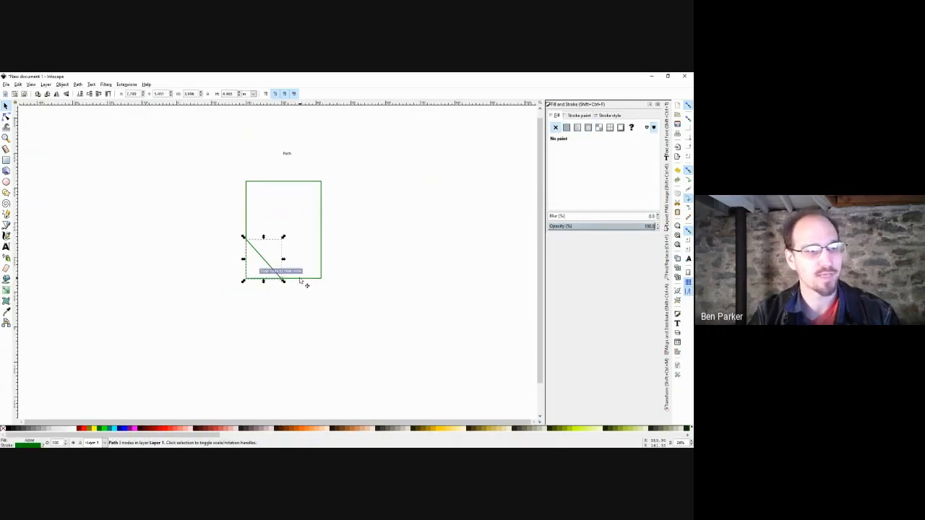
{"action": "key", "text": "ctrl+z"}
{"action": "left_click", "coordinate": [294, 281]}
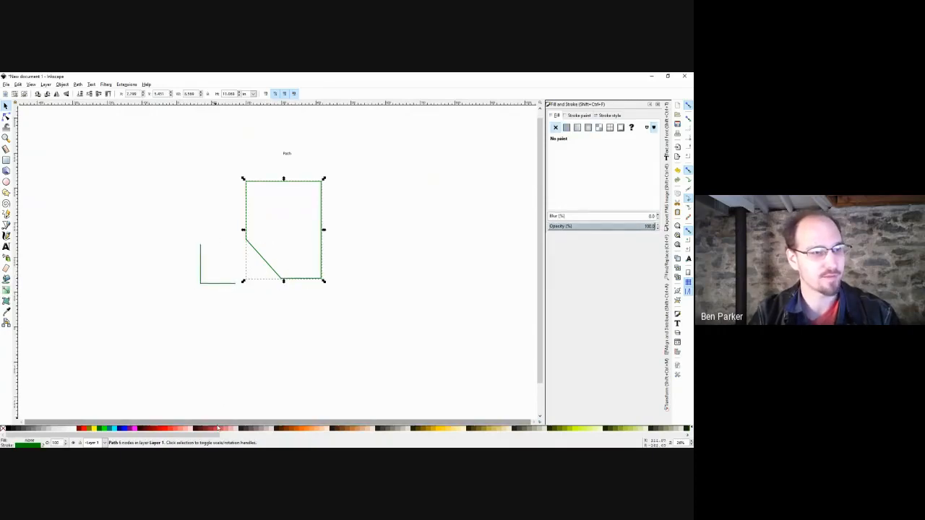
{"action": "left_click", "coordinate": [218, 427]}
{"action": "left_click", "coordinate": [260, 360]}
{"action": "left_click", "coordinate": [222, 283]}
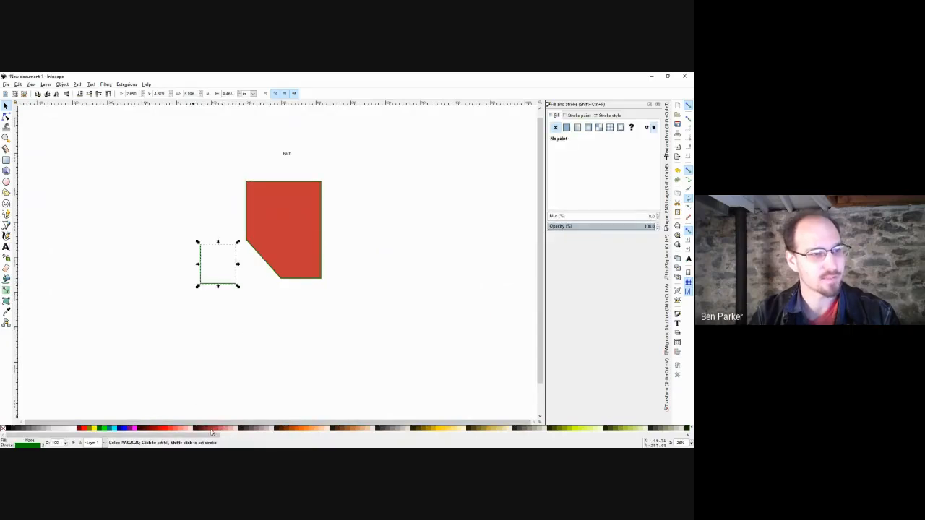
{"action": "left_click", "coordinate": [211, 429]}
{"action": "left_click", "coordinate": [224, 306]}
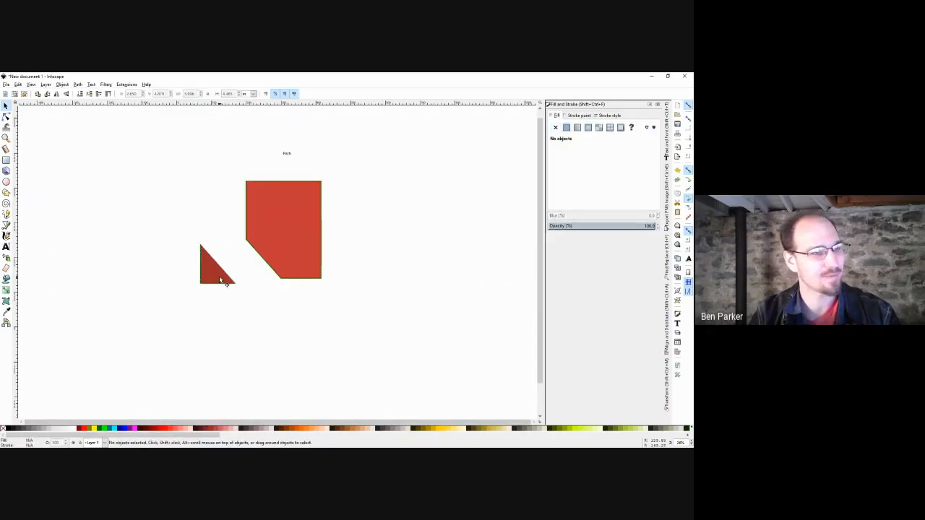
Fit the red triangle piece into the rectangle's lower-left corner.
{"action": "double_click", "coordinate": [226, 282]}
{"action": "left_click_drag", "start_coordinate": [195, 217], "coordinate": [237, 268]}
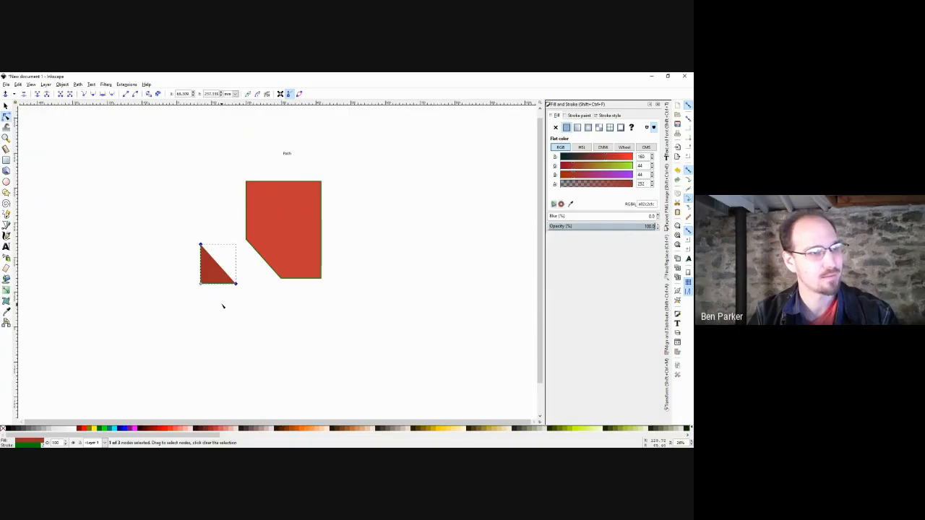
{"action": "key", "text": "a"}
{"action": "left_click", "coordinate": [208, 227]}
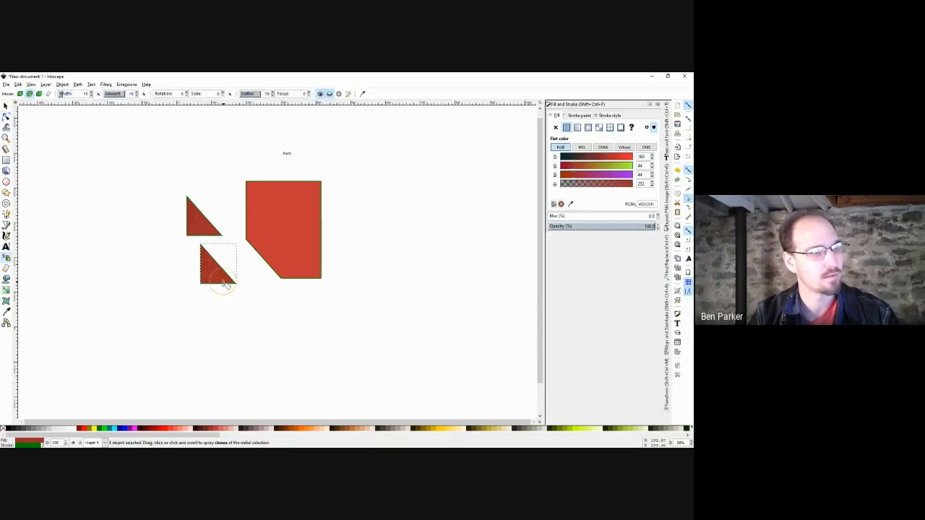
{"action": "key", "text": "ctrl+z"}
{"action": "key", "text": "s"}
{"action": "left_click_drag", "start_coordinate": [216, 278], "coordinate": [262, 273]}
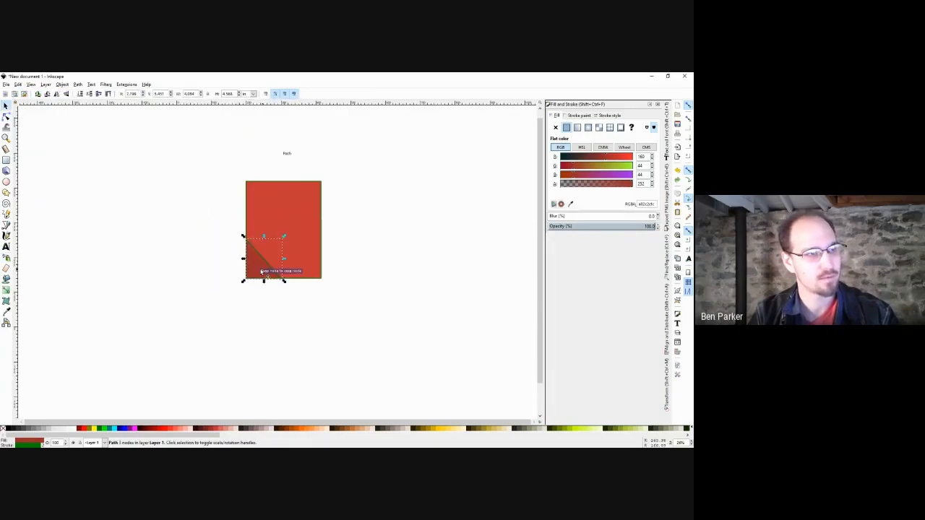
{"action": "key", "text": "Escape"}
Undo the cut-path edits to restore the original coral rectangle and grey circle.
{"action": "scroll", "coordinate": [270, 270], "scroll_direction": "up", "scroll_amount": 3}
{"action": "scroll", "coordinate": [311, 264], "scroll_direction": "down", "scroll_amount": 2}
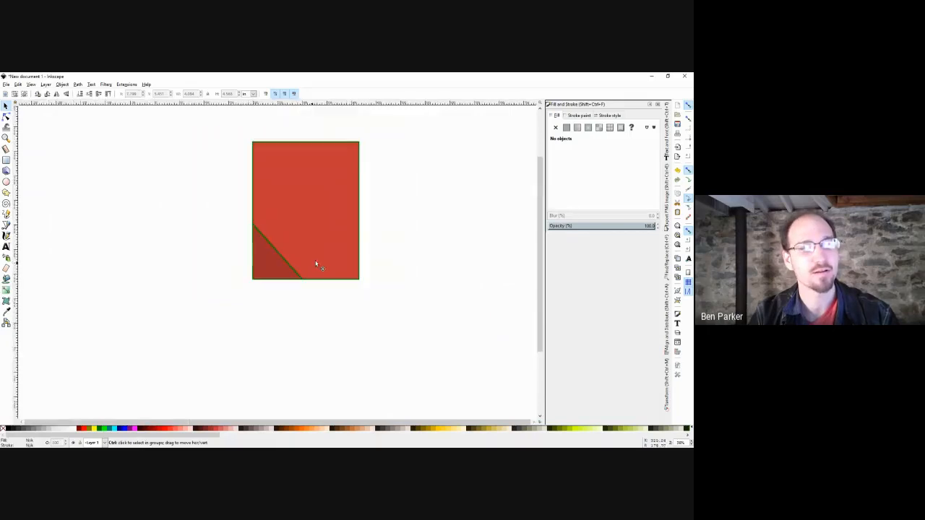
{"action": "key", "text": "ctrl+z"}
{"action": "key", "text": "ctrl+z"}
{"action": "key", "text": "ctrl+z"}
{"action": "key", "text": "ctrl+z"}
{"action": "key", "text": "ctrl+z"}
{"action": "key", "text": "ctrl+z"}
{"action": "key", "text": "ctrl+z"}
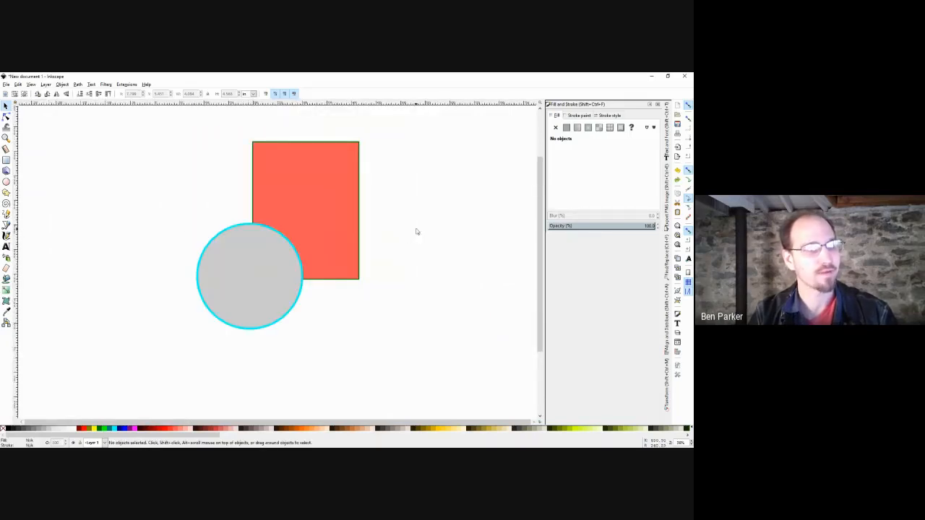
{"action": "left_click_drag", "start_coordinate": [415, 229], "coordinate": [392, 255]}
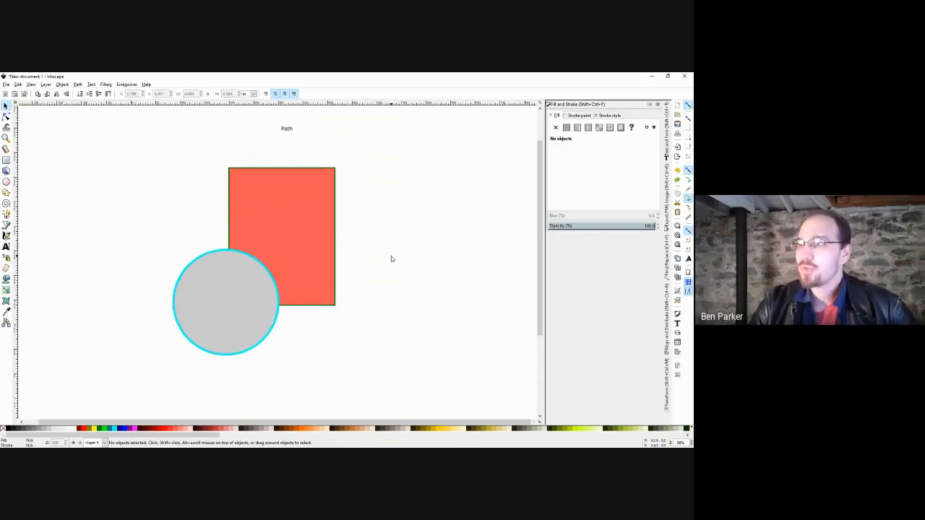
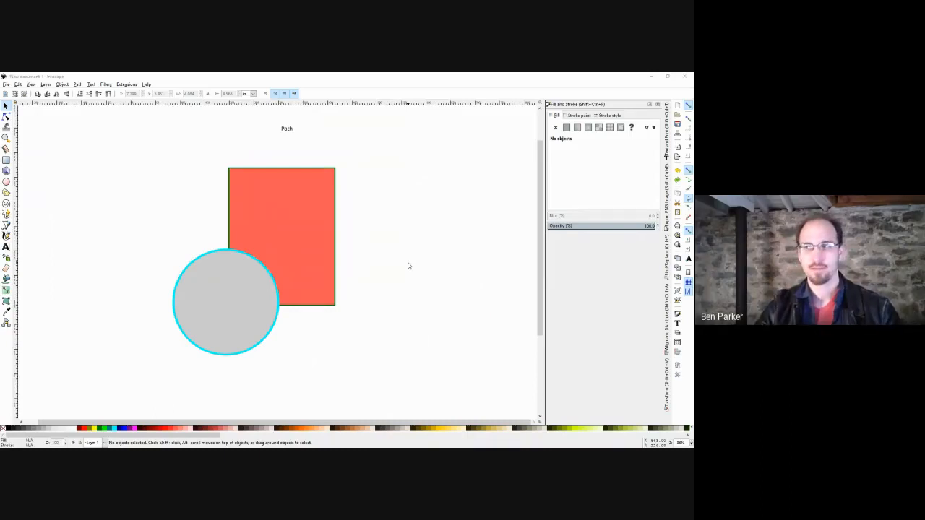
Draw a dark red square, move it down-left, and round then restore its corners.
{"action": "left_click", "coordinate": [5, 161]}
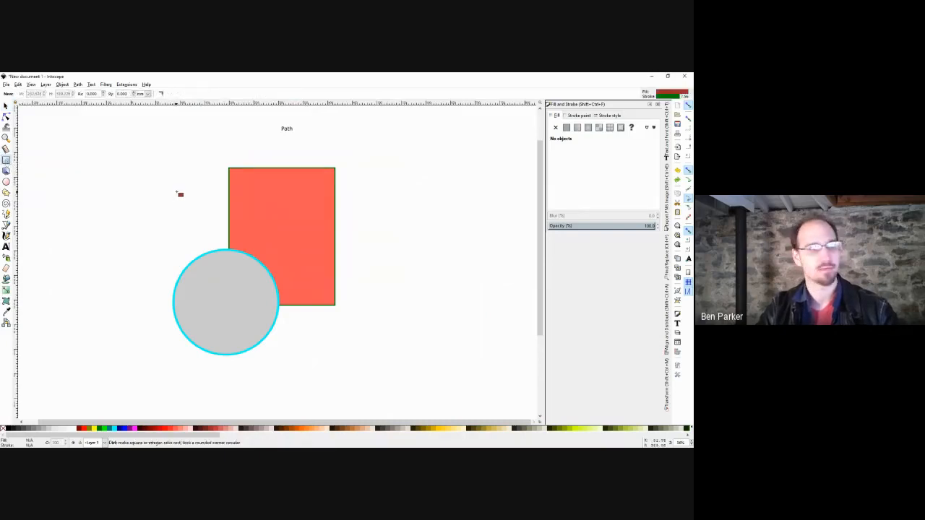
{"action": "left_click_drag", "start_coordinate": [178, 192], "coordinate": [122, 241]}
{"action": "key", "text": "s"}
{"action": "left_click_drag", "start_coordinate": [178, 209], "coordinate": [96, 254]}
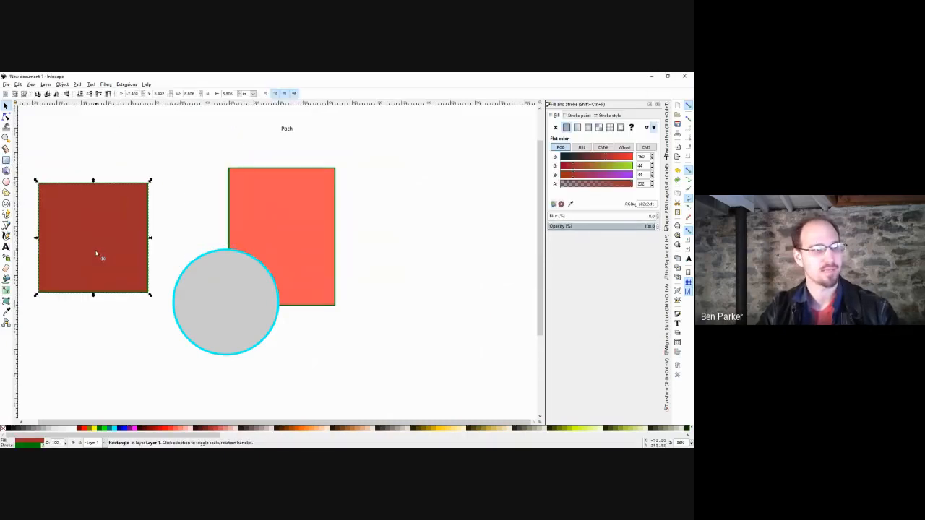
{"action": "key", "text": "r"}
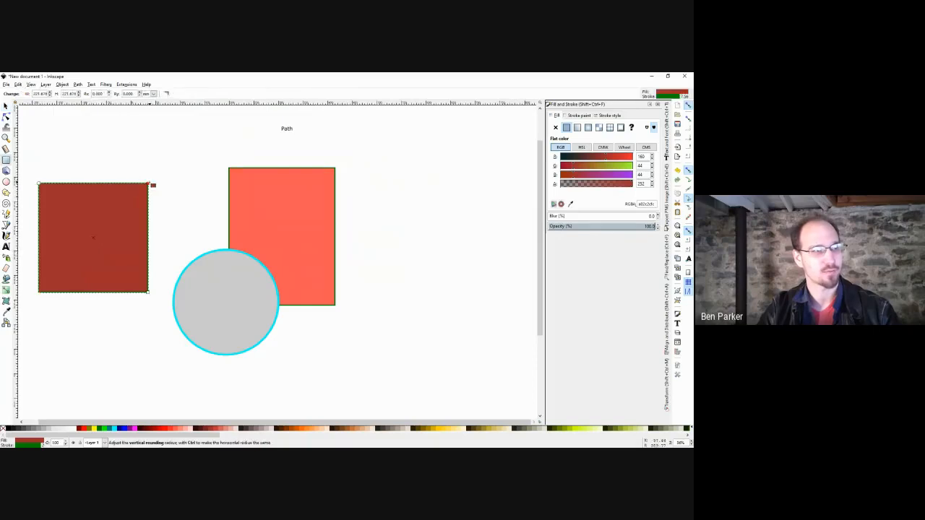
{"action": "mouse_move", "coordinate": [149, 184]}
{"action": "left_mouse_down"}
{"action": "mouse_move", "coordinate": [151, 241]}
{"action": "mouse_move", "coordinate": [150, 182]}
{"action": "left_mouse_up"}
{"action": "key", "text": "s"}
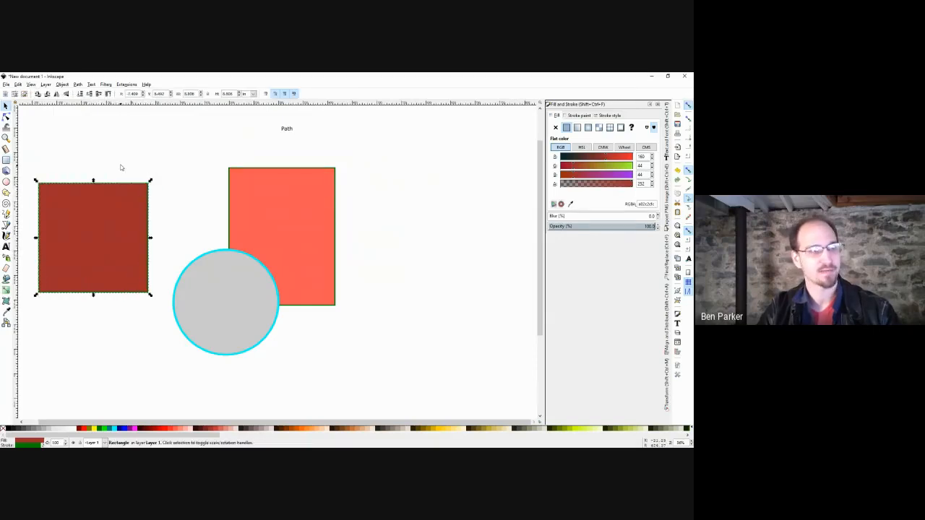
{"action": "key", "text": "Escape"}
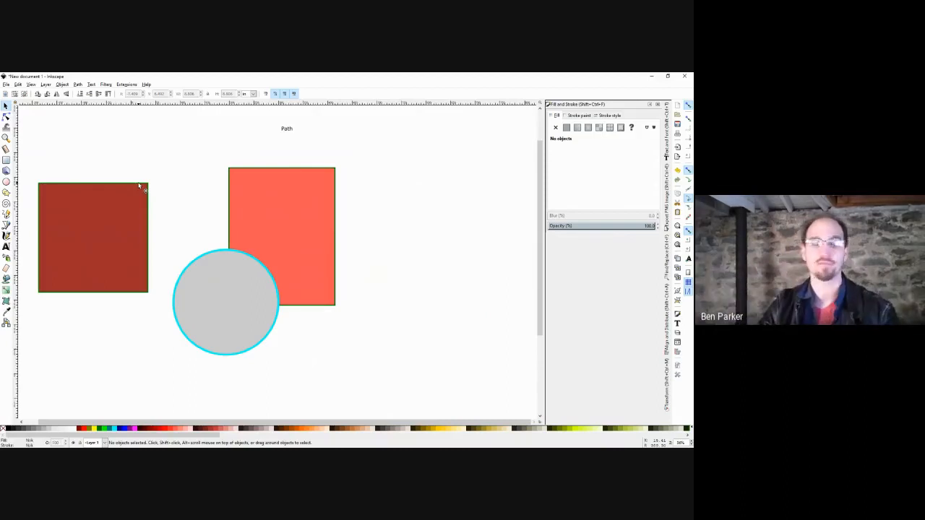
Convert the square to a path, bend its right side into a curve, then delete it.
{"action": "left_click", "coordinate": [132, 223]}
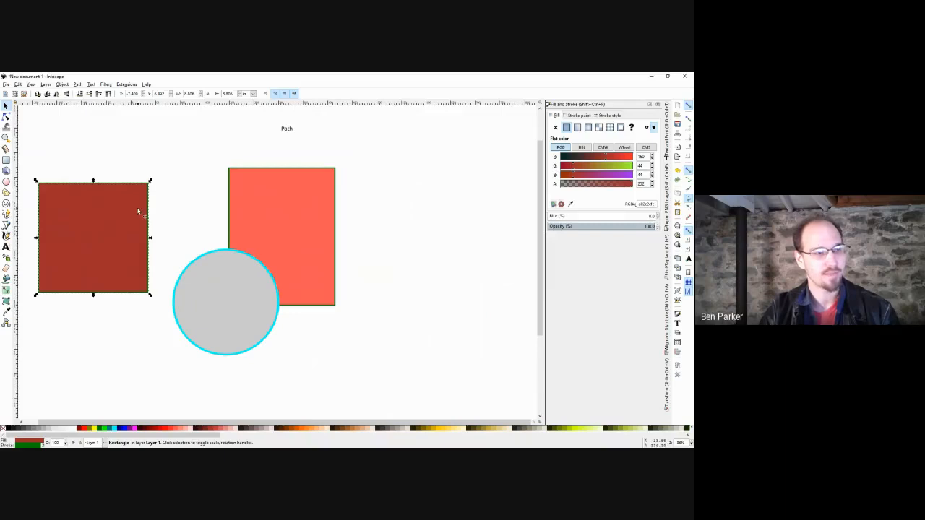
{"action": "left_click", "coordinate": [78, 84]}
{"action": "left_click", "coordinate": [93, 91]}
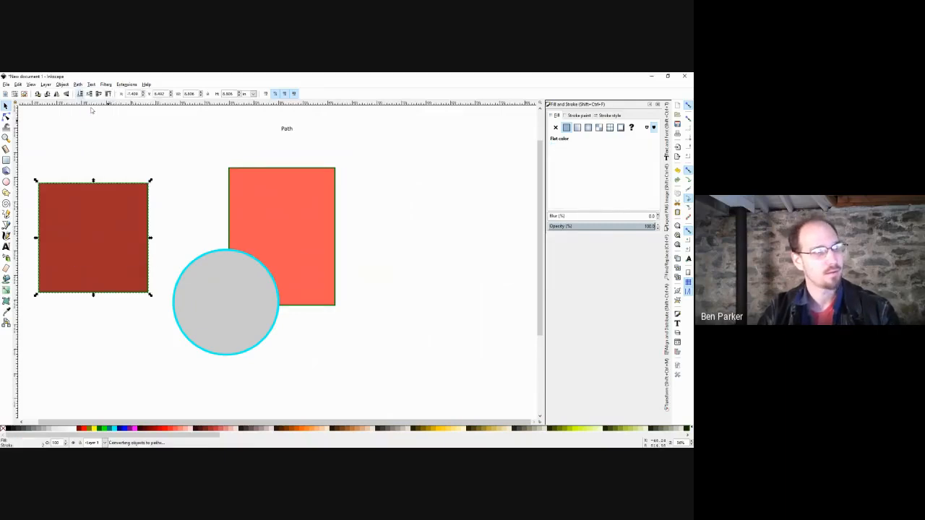
{"action": "key", "text": "n"}
{"action": "left_click_drag", "start_coordinate": [157, 176], "coordinate": [134, 335]}
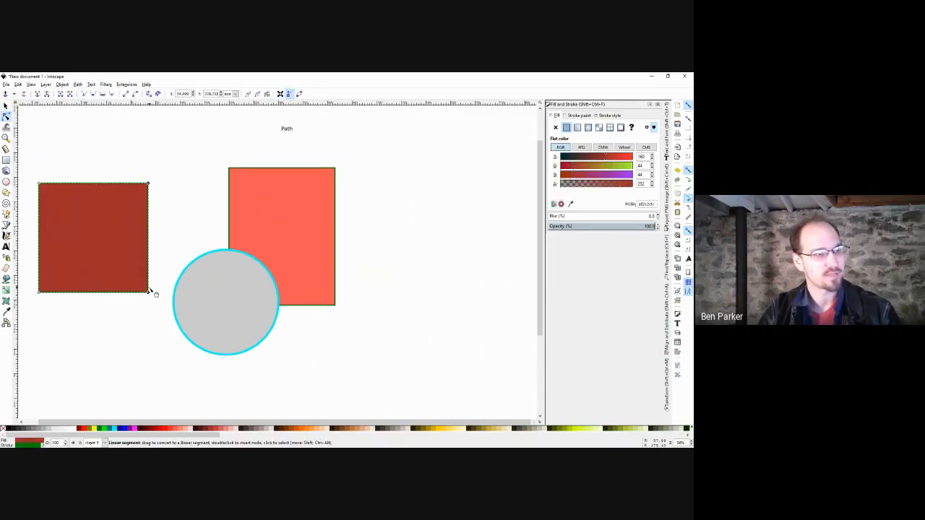
{"action": "left_click_drag", "start_coordinate": [151, 292], "coordinate": [89, 293]}
{"action": "left_click_drag", "start_coordinate": [91, 259], "coordinate": [108, 246]}
{"action": "left_click", "coordinate": [151, 241]}
{"action": "key", "text": "s"}
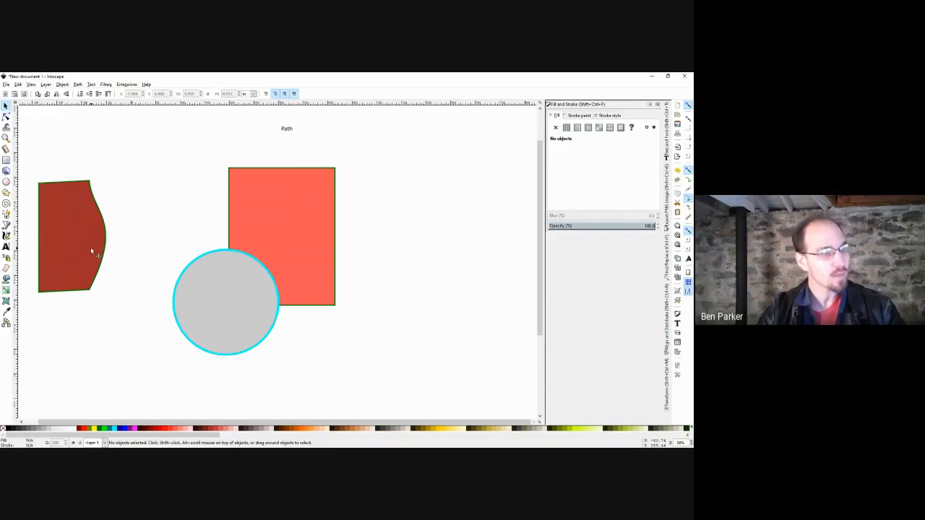
{"action": "left_click", "coordinate": [91, 250]}
{"action": "key", "text": "Delete"}
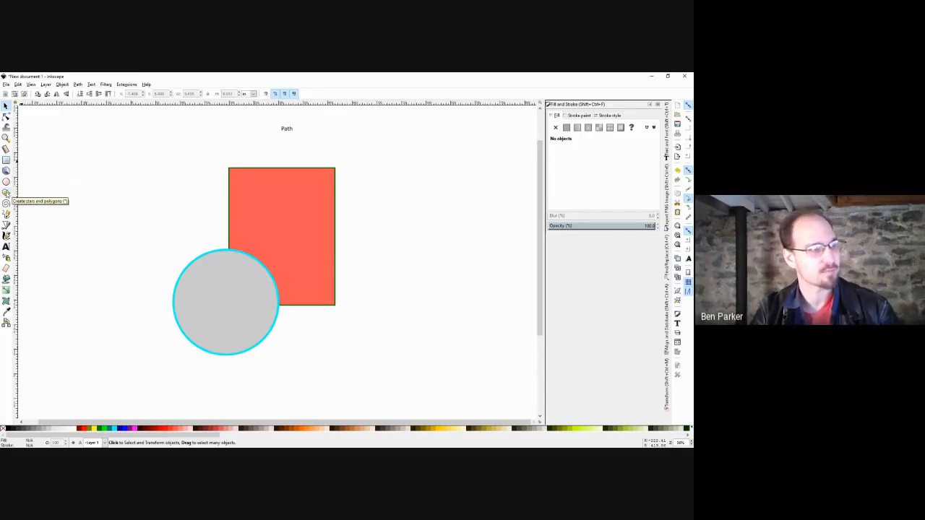
Draw a dark red polygon and vary its corner count, settling on nine corners.
{"action": "left_click", "coordinate": [6, 193]}
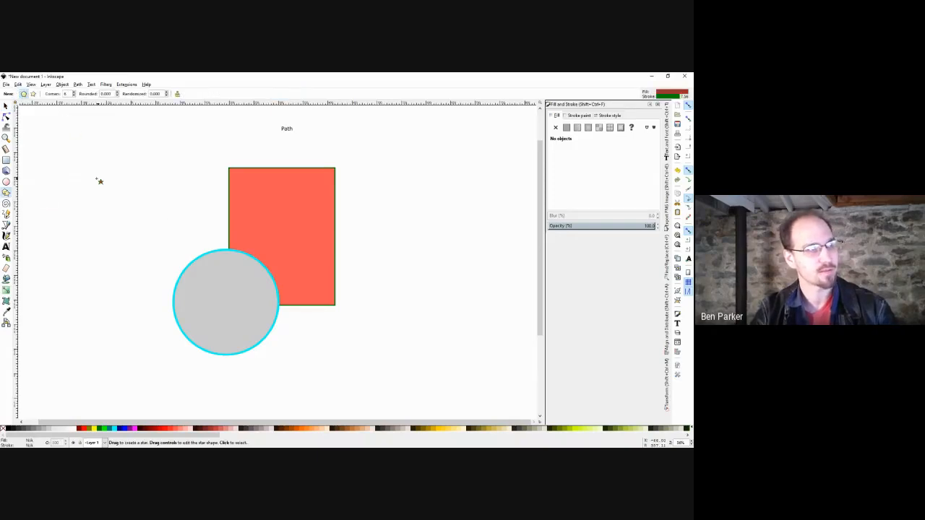
{"action": "left_click_drag", "start_coordinate": [96, 201], "coordinate": [126, 253]}
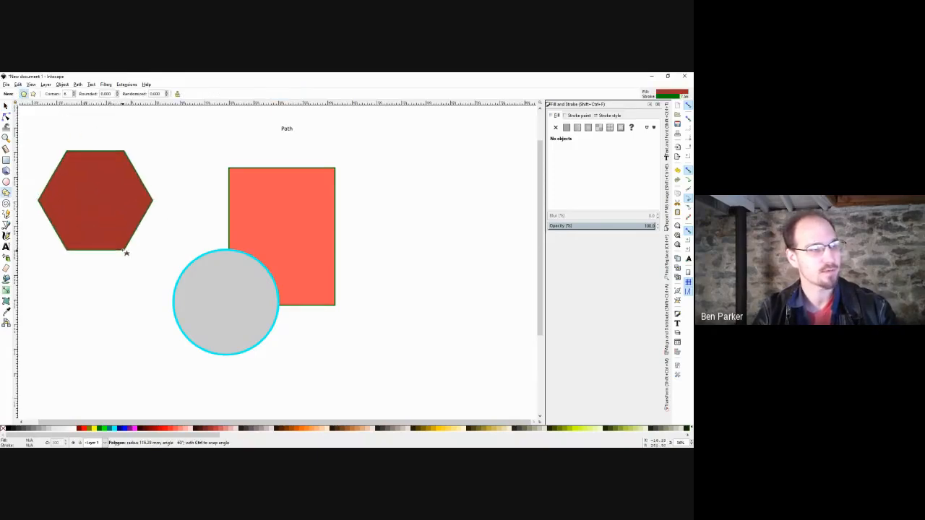
{"action": "left_click", "coordinate": [80, 96]}
{"action": "left_click", "coordinate": [80, 96]}
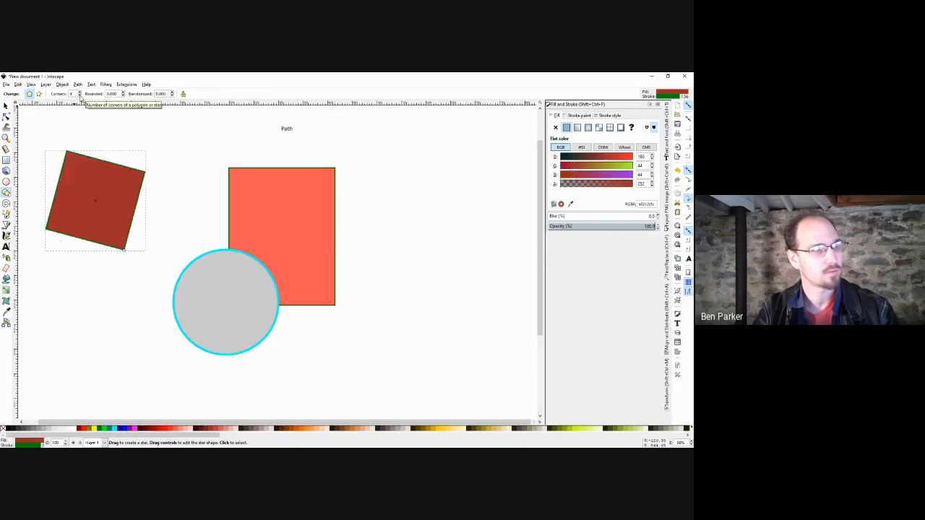
{"action": "left_click", "coordinate": [80, 97]}
{"action": "left_click", "coordinate": [80, 92]}
{"action": "left_click", "coordinate": [80, 92]}
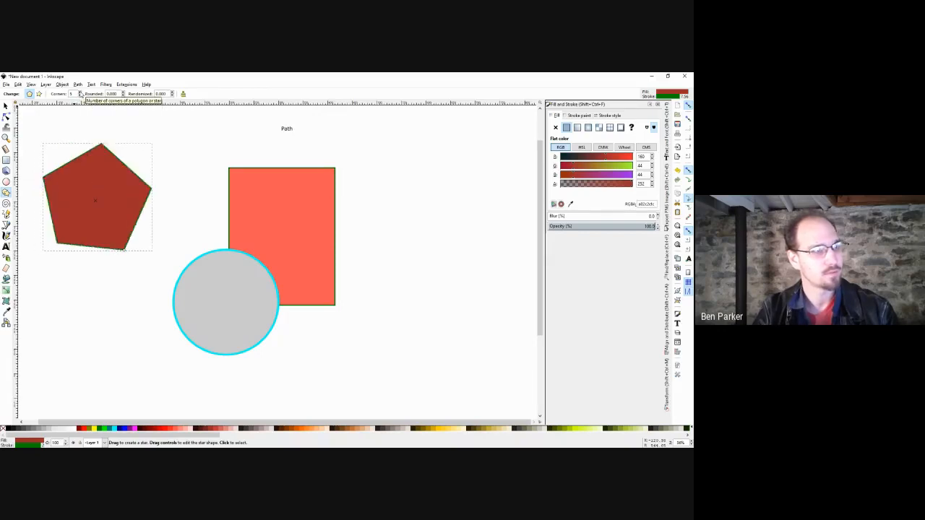
{"action": "left_click", "coordinate": [80, 92]}
{"action": "left_click", "coordinate": [80, 92]}
{"action": "left_click", "coordinate": [81, 92]}
{"action": "left_click", "coordinate": [80, 92]}
{"action": "left_click", "coordinate": [80, 93]}
{"action": "left_click", "coordinate": [80, 93]}
{"action": "left_click", "coordinate": [80, 93]}
{"action": "left_click", "coordinate": [80, 92]}
{"action": "left_click", "coordinate": [80, 92]}
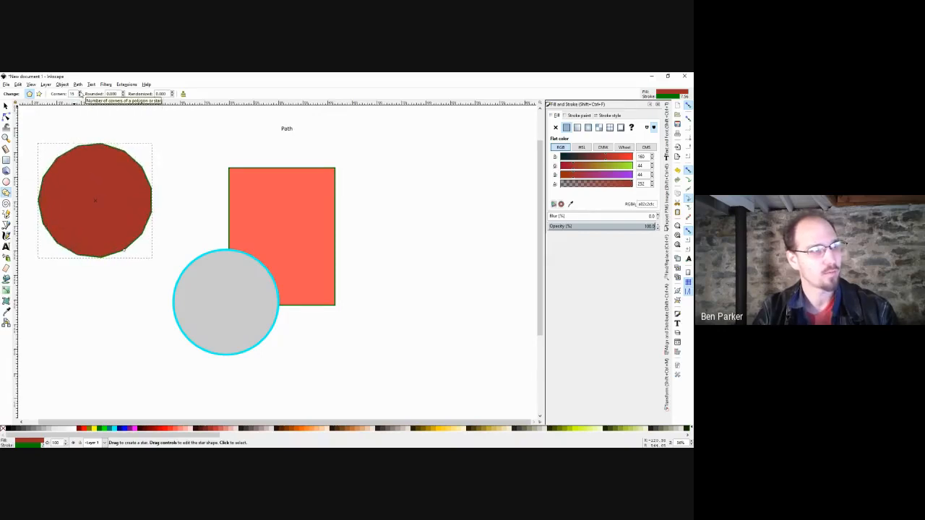
{"action": "left_click", "coordinate": [81, 96]}
{"action": "left_click", "coordinate": [80, 96]}
{"action": "left_click", "coordinate": [81, 96]}
{"action": "left_click", "coordinate": [80, 96]}
{"action": "left_click", "coordinate": [80, 96]}
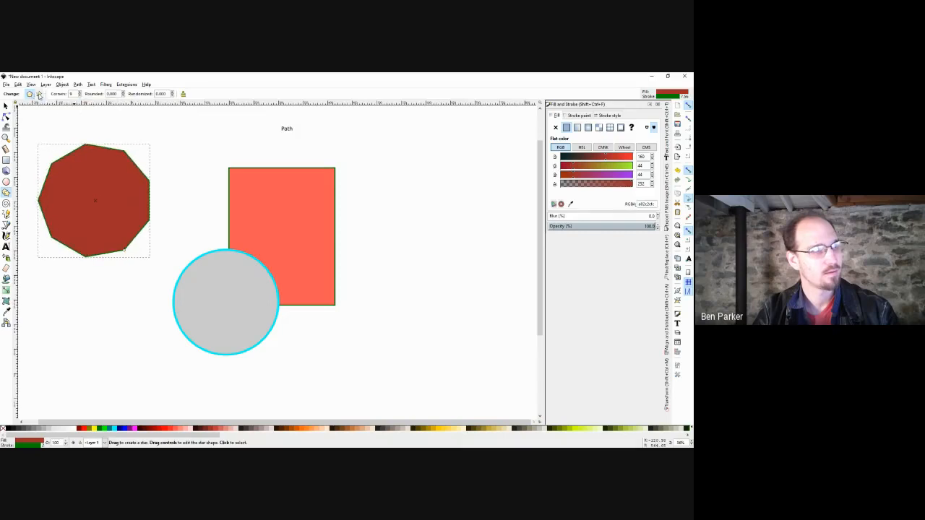
Turn the polygon into a six-point star with deeper, twisted spokes.
{"action": "left_click", "coordinate": [39, 95]}
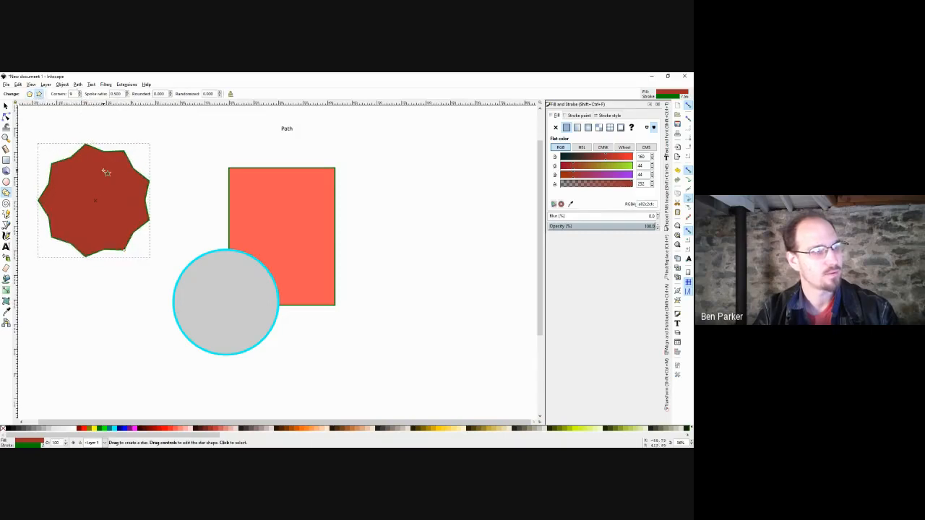
{"action": "left_click_drag", "start_coordinate": [107, 250], "coordinate": [109, 224]}
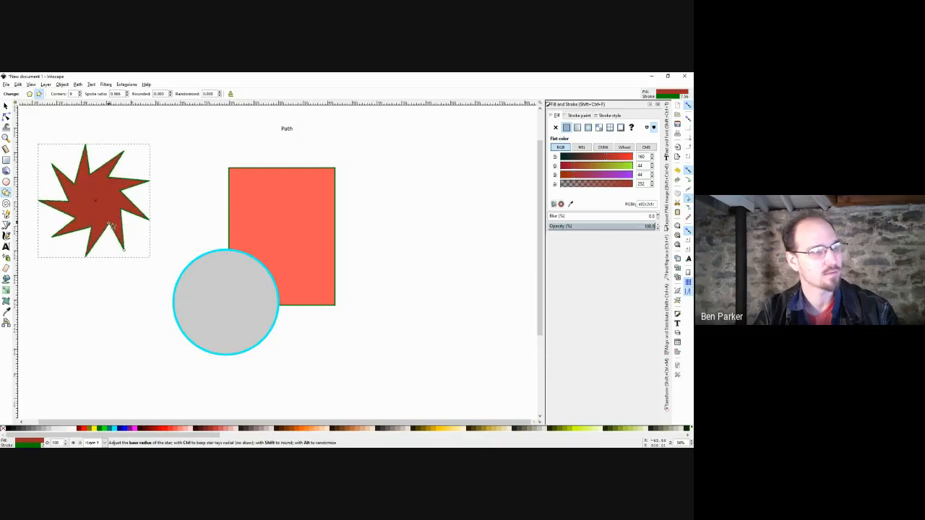
{"action": "left_click", "coordinate": [80, 96]}
{"action": "left_click", "coordinate": [79, 95]}
{"action": "left_click", "coordinate": [79, 96]}
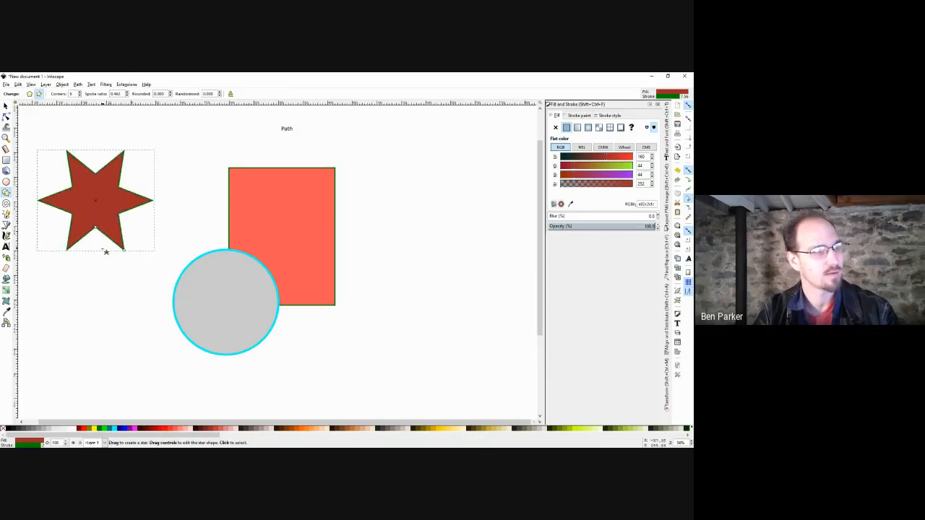
{"action": "left_click_drag", "start_coordinate": [95, 230], "coordinate": [81, 221]}
Convert the star to a path, nudge its top-right point, delete it, and take the Bezier tool.
{"action": "key", "text": "s"}
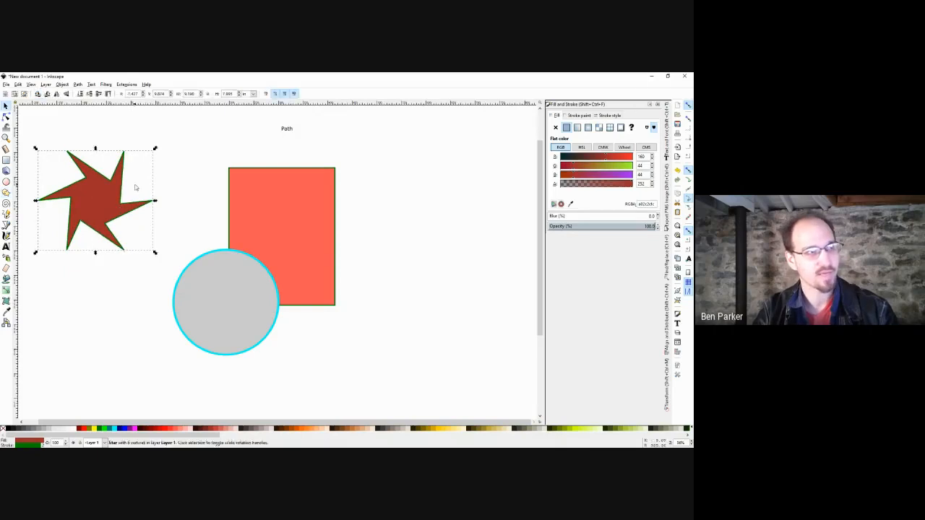
{"action": "left_click", "coordinate": [136, 188]}
{"action": "left_click", "coordinate": [95, 207]}
{"action": "left_click", "coordinate": [155, 186]}
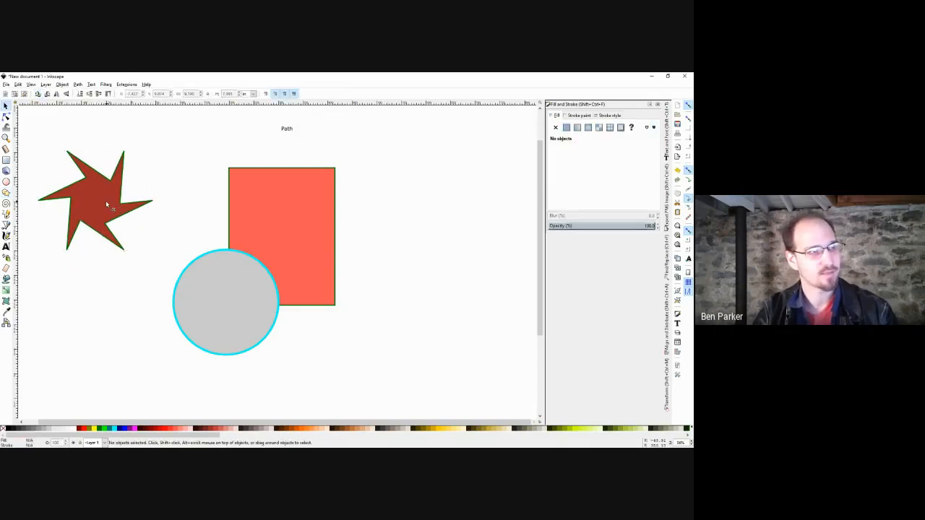
{"action": "left_click", "coordinate": [106, 200]}
{"action": "left_click", "coordinate": [78, 83]}
{"action": "left_click", "coordinate": [83, 92]}
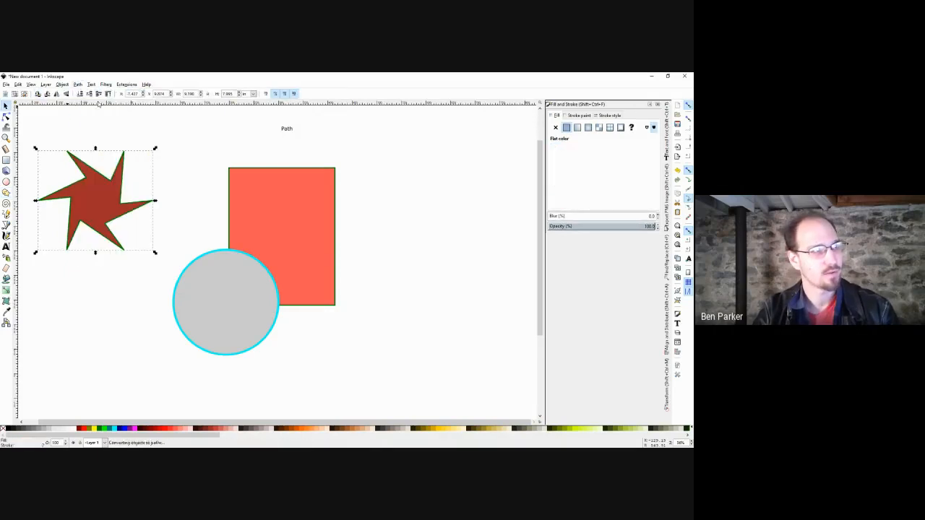
{"action": "left_click", "coordinate": [169, 160]}
{"action": "double_click", "coordinate": [92, 206]}
{"action": "left_click", "coordinate": [123, 151]}
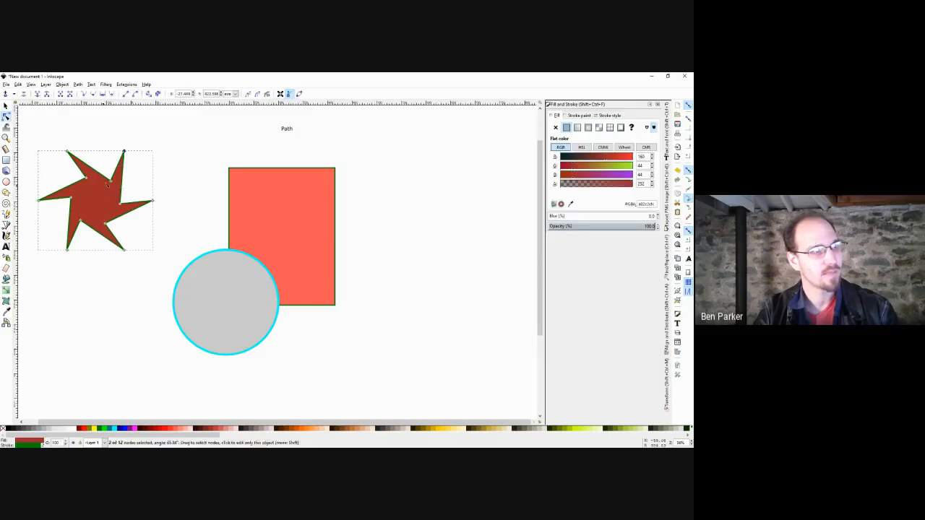
{"action": "mouse_move", "coordinate": [123, 151]}
{"action": "left_mouse_down"}
{"action": "mouse_move", "coordinate": [149, 124]}
{"action": "mouse_move", "coordinate": [140, 142]}
{"action": "mouse_move", "coordinate": [120, 145]}
{"action": "left_mouse_up"}
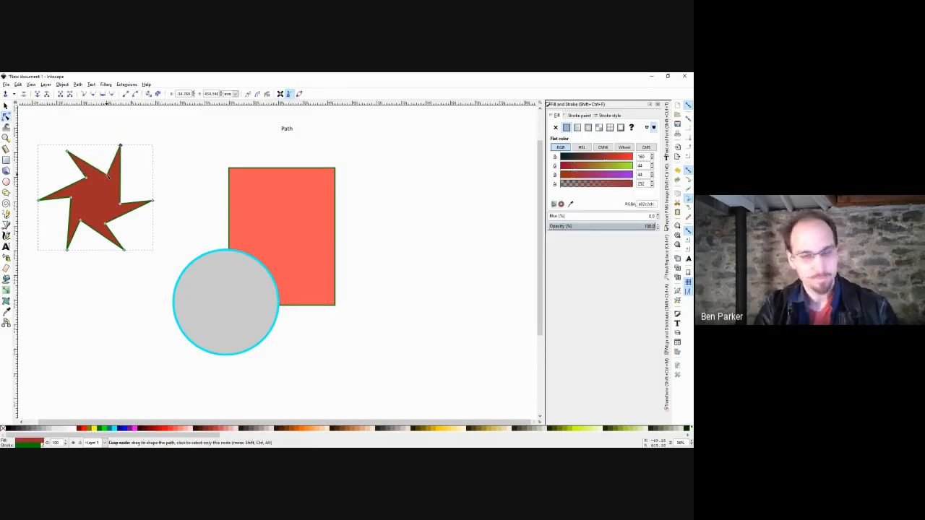
{"action": "key", "text": "s"}
{"action": "key", "text": "Delete"}
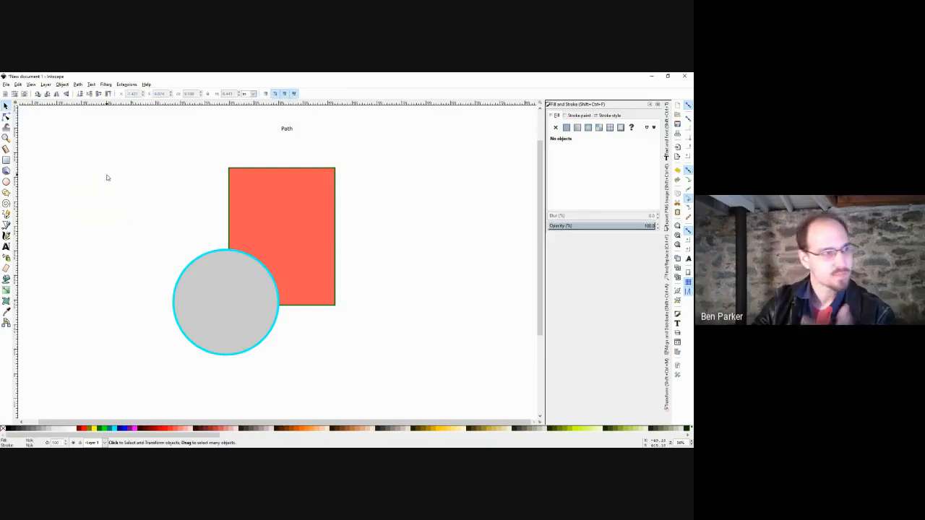
{"action": "left_click", "coordinate": [7, 225]}
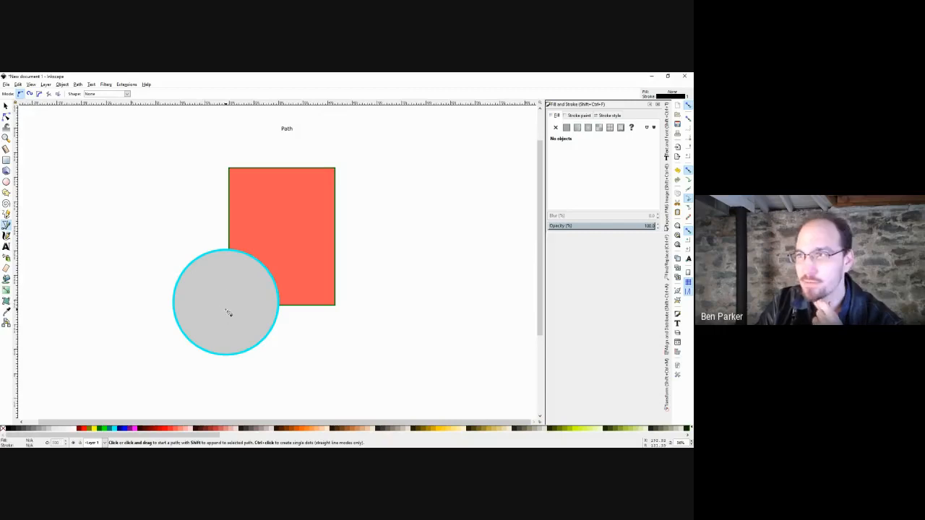
Remove the grey circle's cyan outline, then marquee-select and delete the circle and rectangle.
{"action": "left_click", "coordinate": [6, 106]}
{"action": "left_click", "coordinate": [207, 289]}
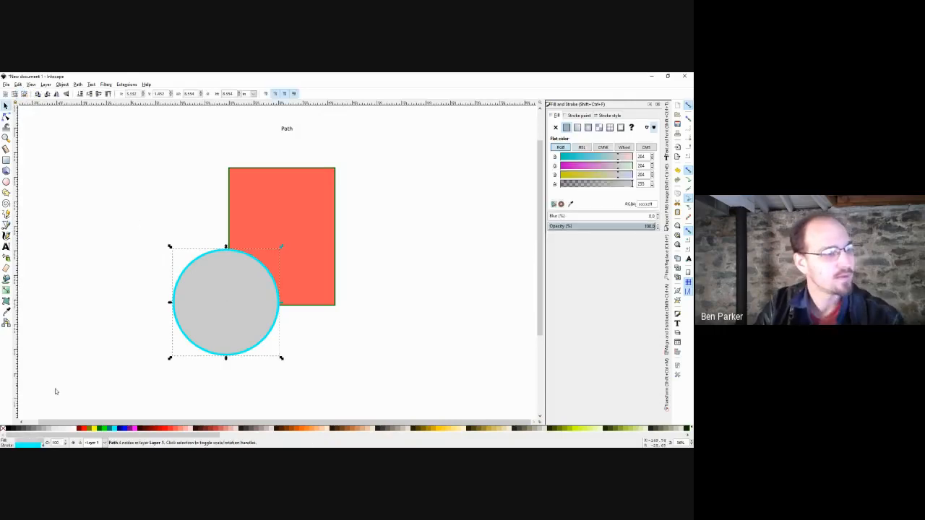
{"action": "left_click", "coordinate": [3, 429], "text": "shift"}
{"action": "left_click", "coordinate": [121, 313]}
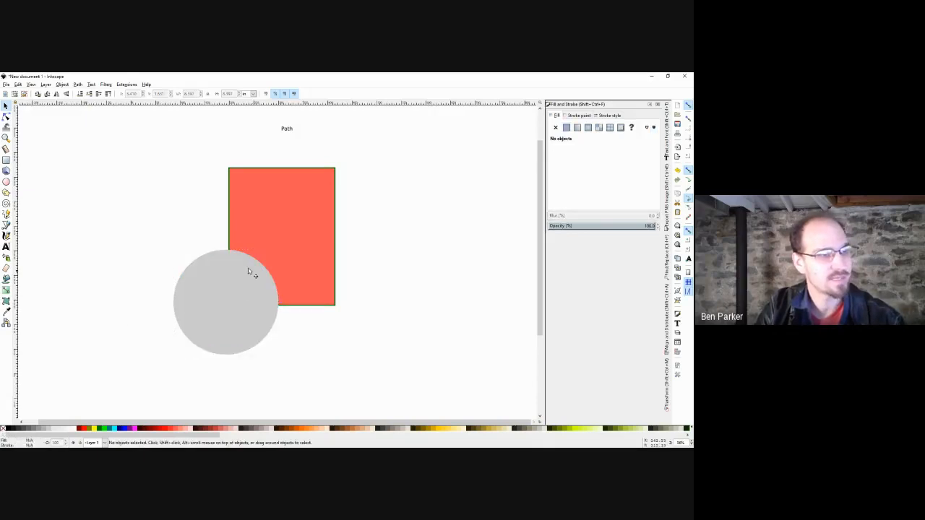
{"action": "left_click", "coordinate": [195, 318]}
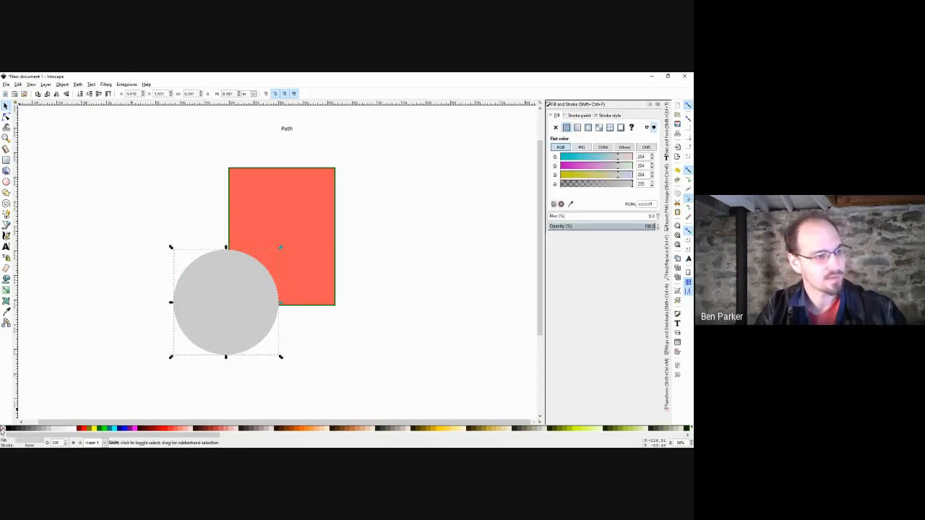
{"action": "left_click", "coordinate": [95, 347]}
{"action": "left_click", "coordinate": [225, 271]}
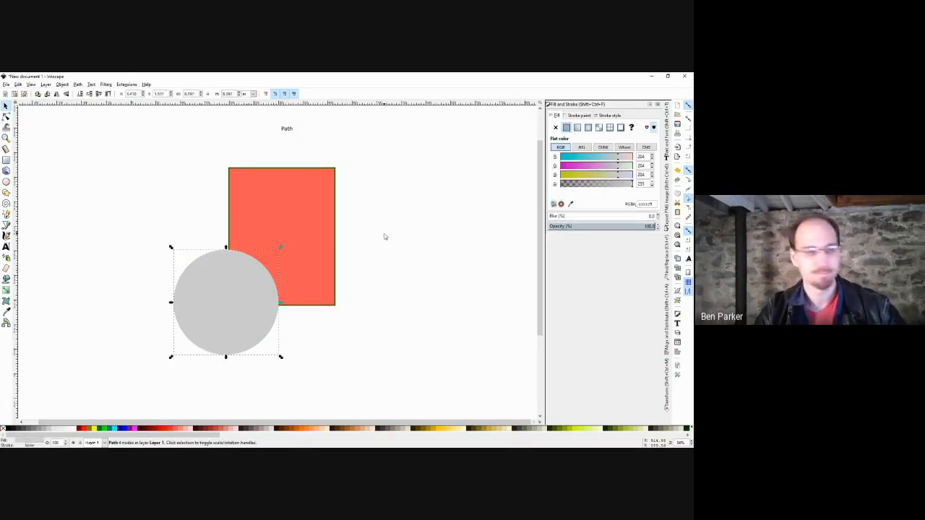
{"action": "left_click_drag", "start_coordinate": [367, 163], "coordinate": [113, 379]}
{"action": "key", "text": "Delete"}
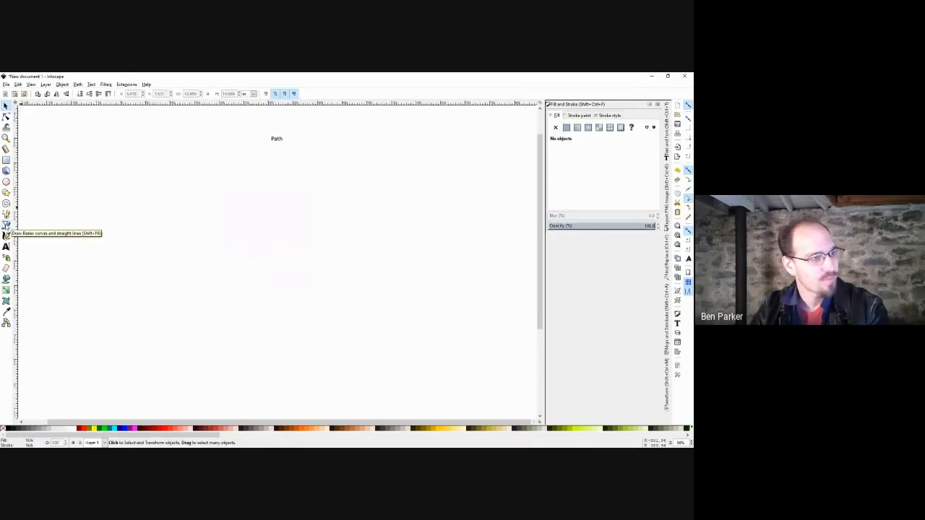
Draw a closed five-point straight-line outline with its peak at the top, using the Pen tool.
{"action": "left_click", "coordinate": [6, 225]}
{"action": "left_click", "coordinate": [207, 215]}
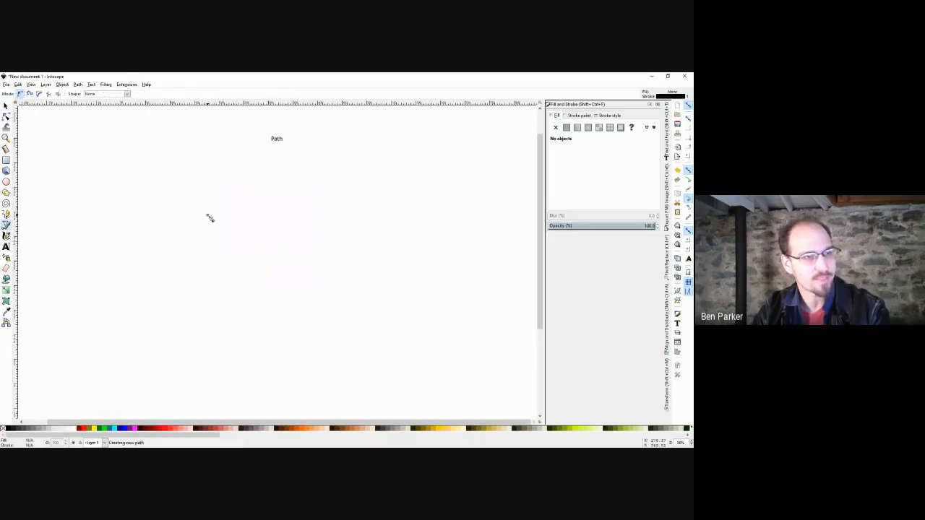
{"action": "left_click", "coordinate": [230, 315]}
{"action": "left_click", "coordinate": [405, 311]}
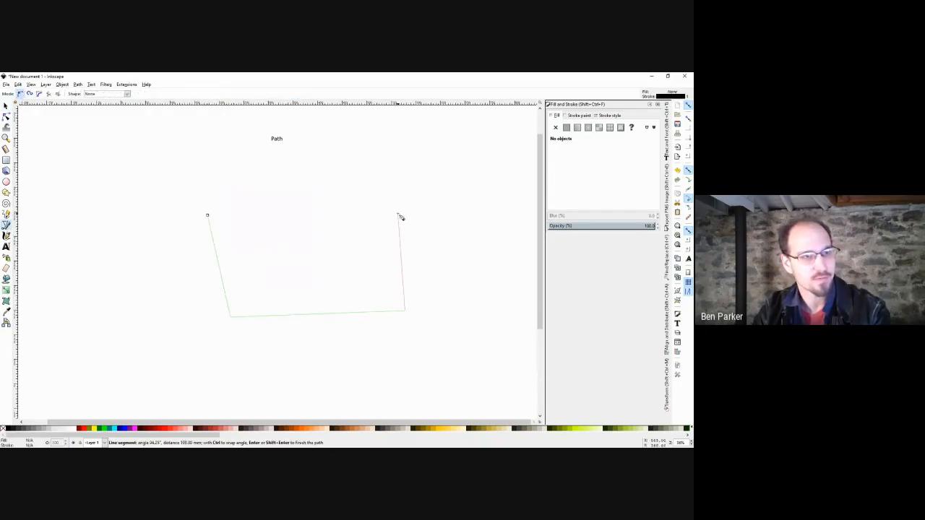
{"action": "left_click", "coordinate": [398, 213]}
{"action": "left_click", "coordinate": [300, 192]}
{"action": "left_click", "coordinate": [207, 215]}
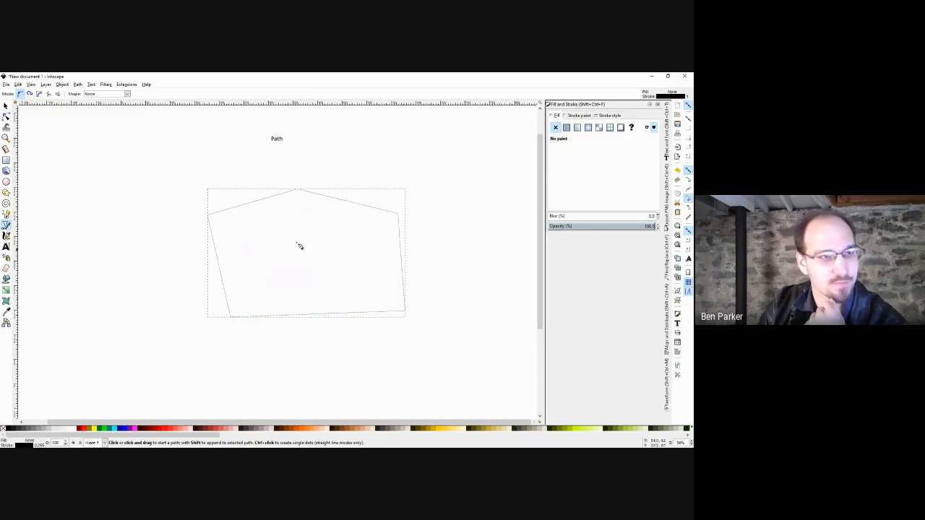
Draw a closed, looping curvy path right of the outline, then delete it.
{"action": "left_click", "coordinate": [426, 167]}
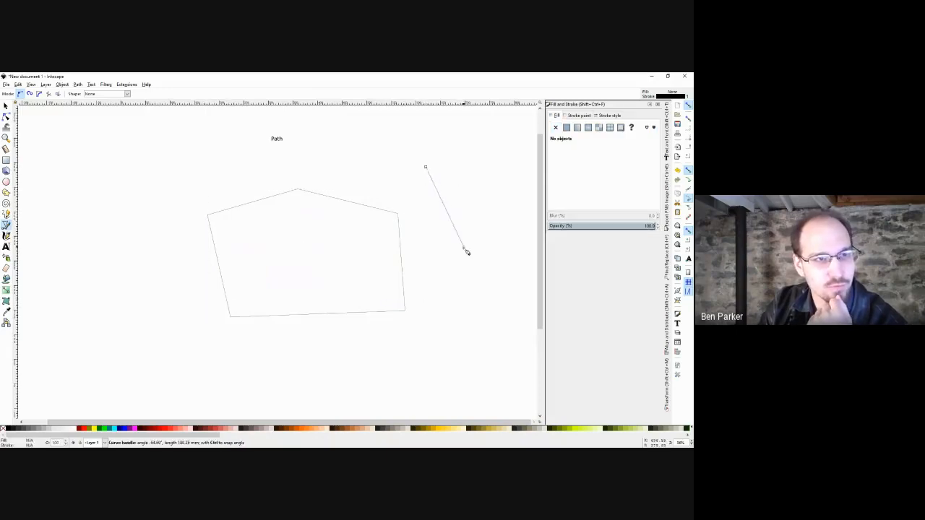
{"action": "left_click_drag", "start_coordinate": [444, 275], "coordinate": [432, 211]}
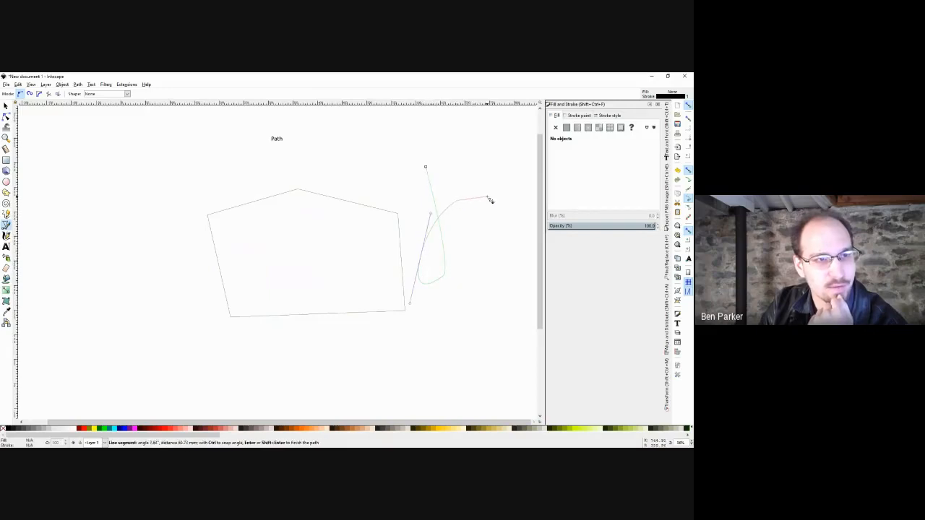
{"action": "left_click", "coordinate": [483, 167]}
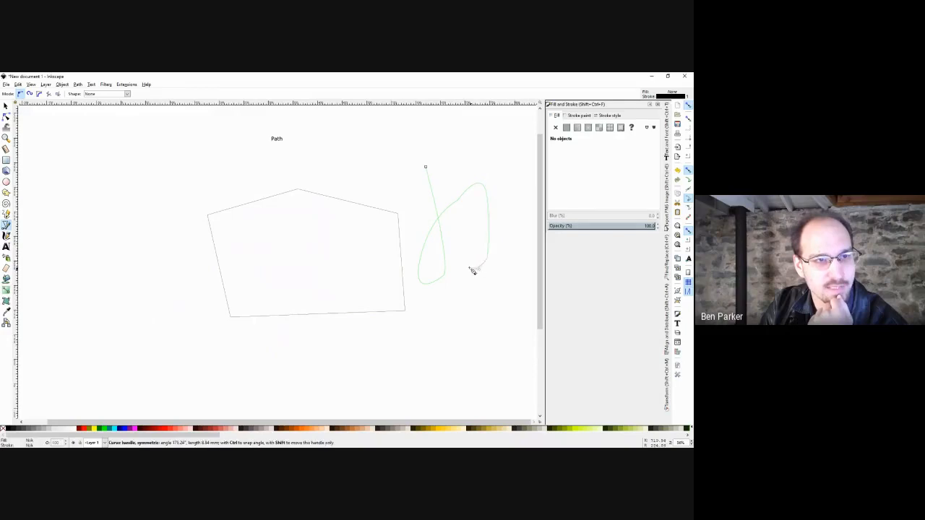
{"action": "left_click_drag", "start_coordinate": [473, 268], "coordinate": [507, 249]}
{"action": "left_click", "coordinate": [521, 205]}
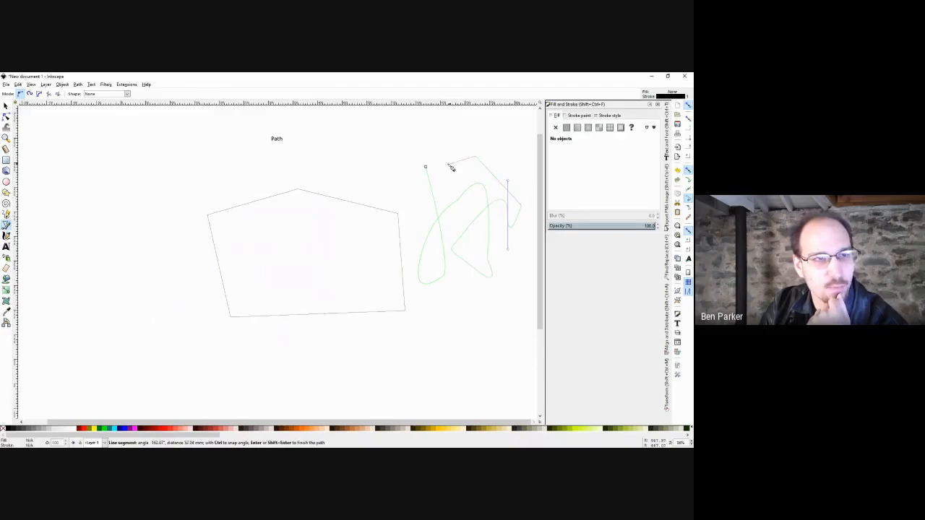
{"action": "left_click", "coordinate": [426, 167]}
{"action": "left_click_drag", "start_coordinate": [477, 211], "coordinate": [453, 217]}
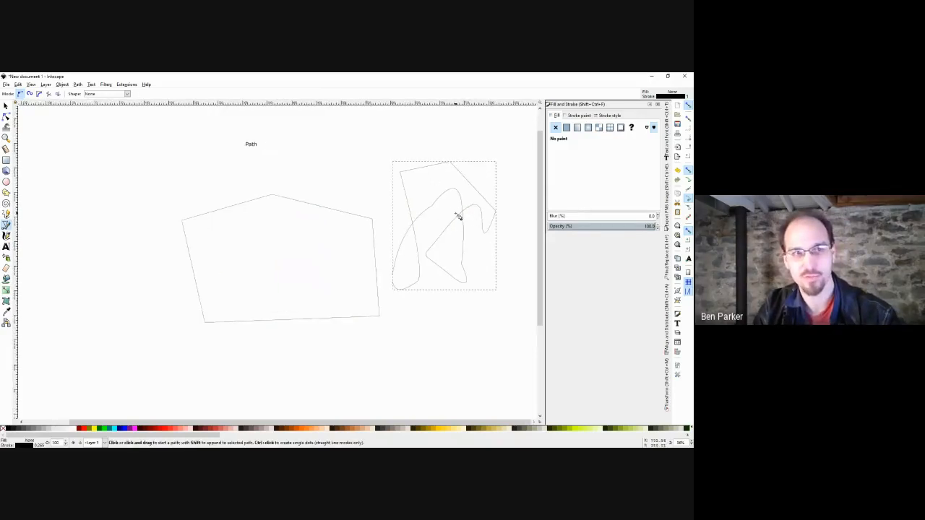
{"action": "key", "text": "s"}
{"action": "key", "text": "Delete"}
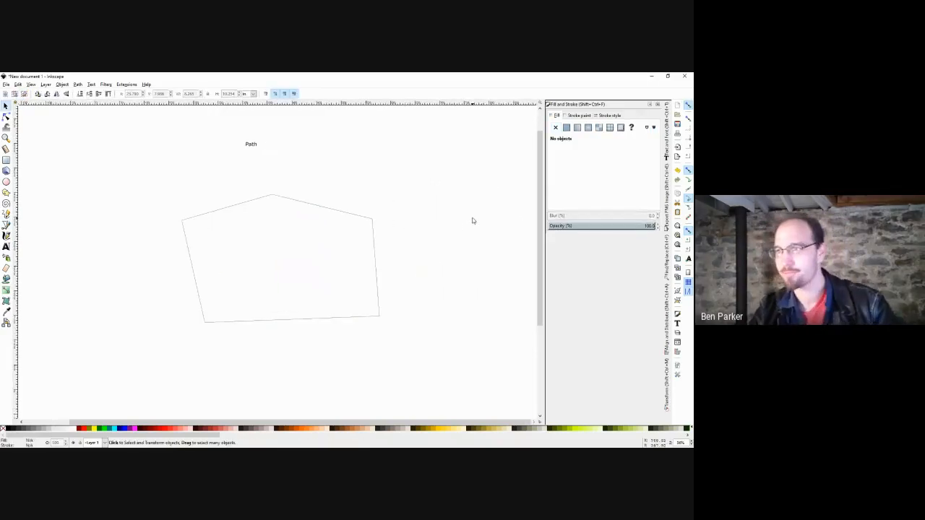
{"action": "left_click", "coordinate": [457, 237]}
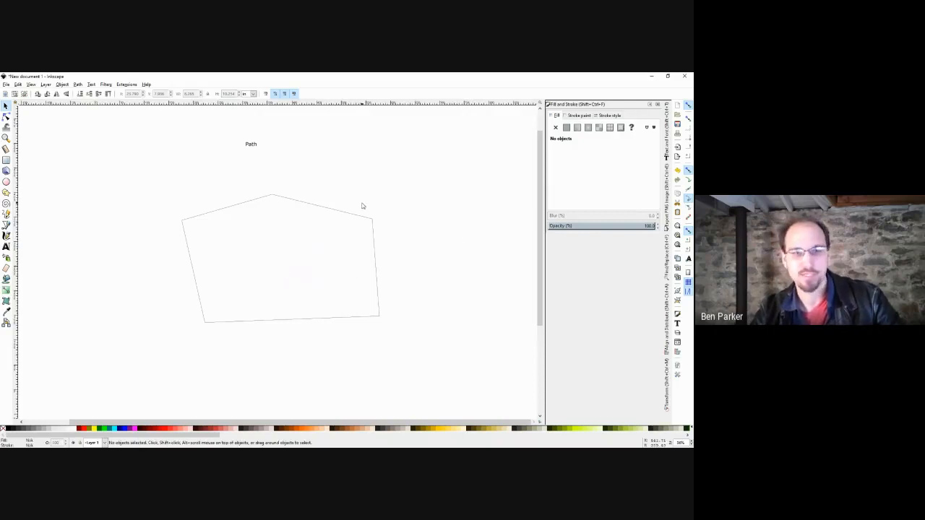
Bend the pentagon's top-right edge and undo it, move the pentagon left, then delete it.
{"action": "key", "text": "n"}
{"action": "left_click", "coordinate": [310, 203]}
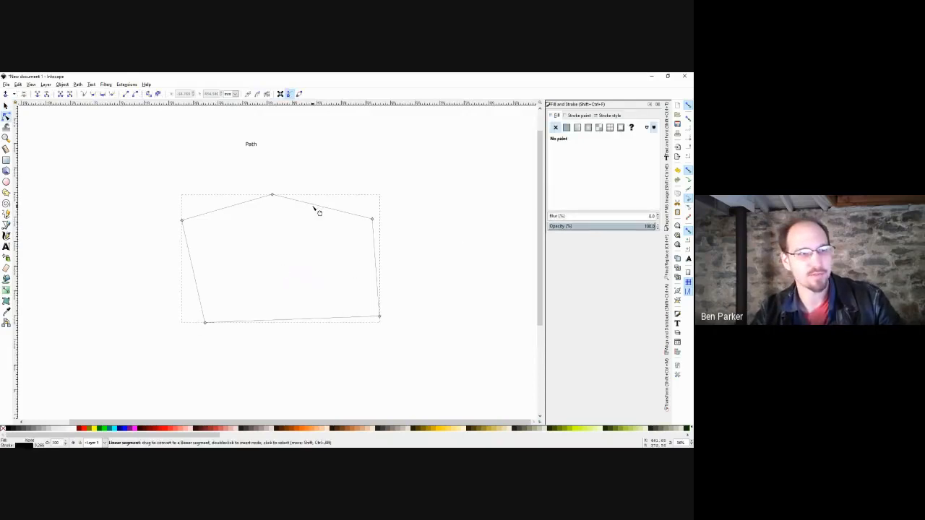
{"action": "left_click_drag", "start_coordinate": [316, 207], "coordinate": [344, 200]}
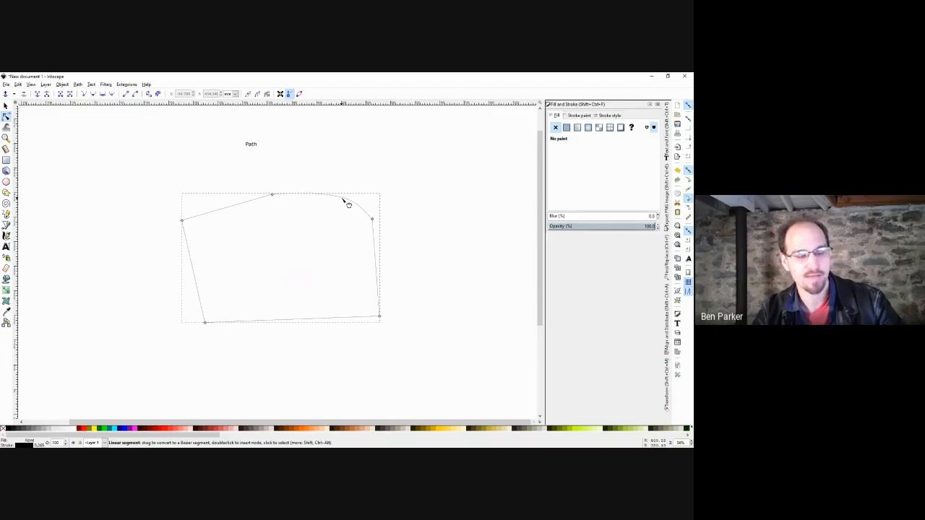
{"action": "key", "text": "ctrl+z"}
{"action": "key", "text": "s"}
{"action": "left_click", "coordinate": [434, 193]}
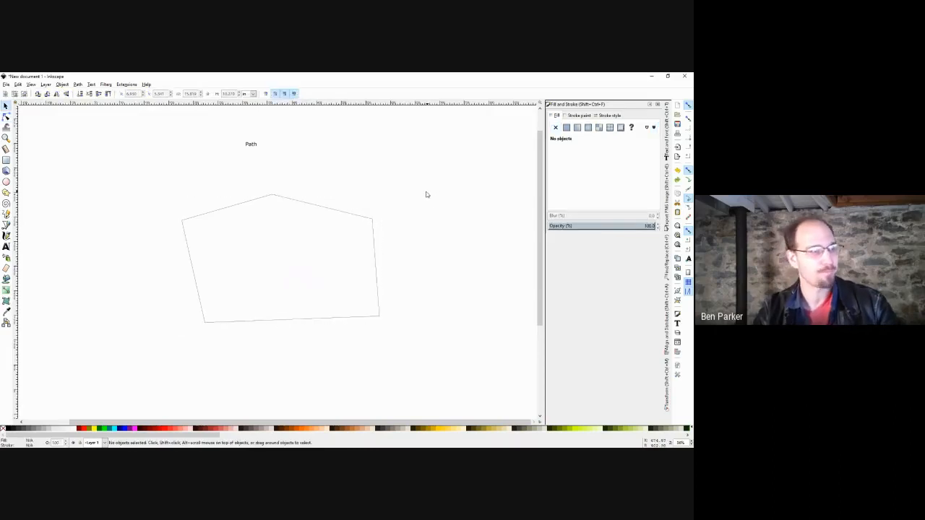
{"action": "left_click_drag", "start_coordinate": [375, 243], "coordinate": [310, 229]}
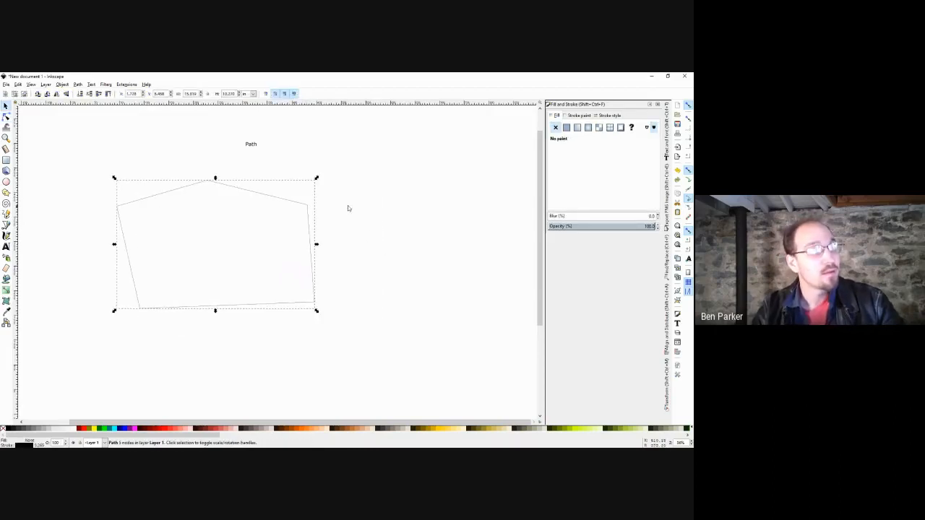
{"action": "left_click", "coordinate": [350, 205]}
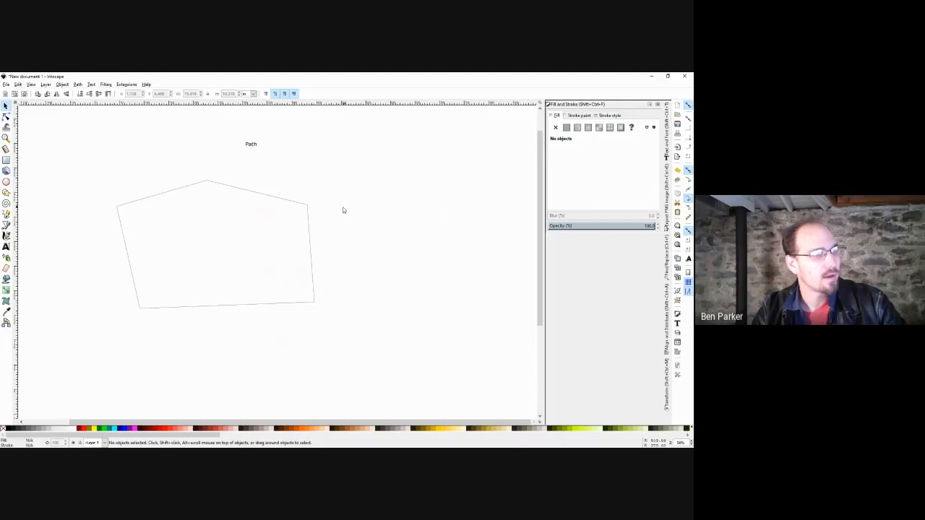
{"action": "left_click_drag", "start_coordinate": [343, 172], "coordinate": [88, 357]}
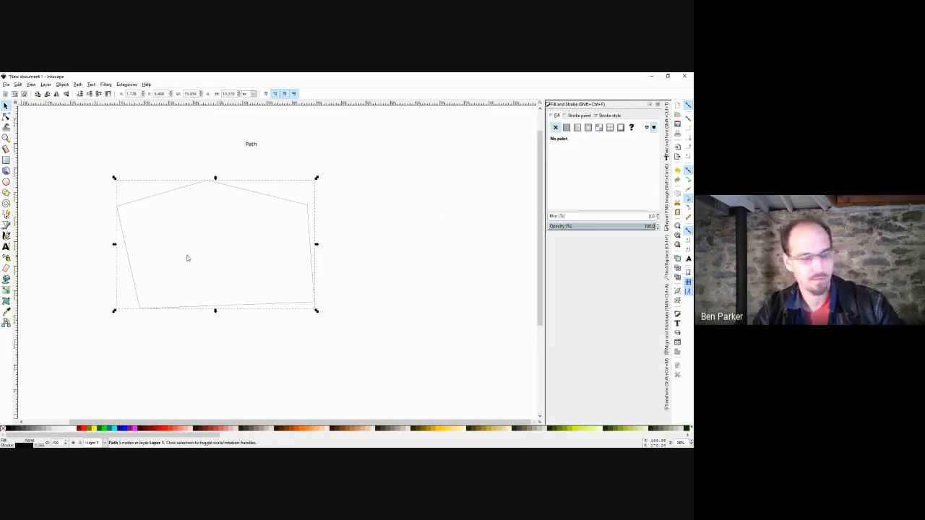
{"action": "left_click_drag", "start_coordinate": [202, 248], "coordinate": [241, 245]}
{"action": "key", "text": "Delete"}
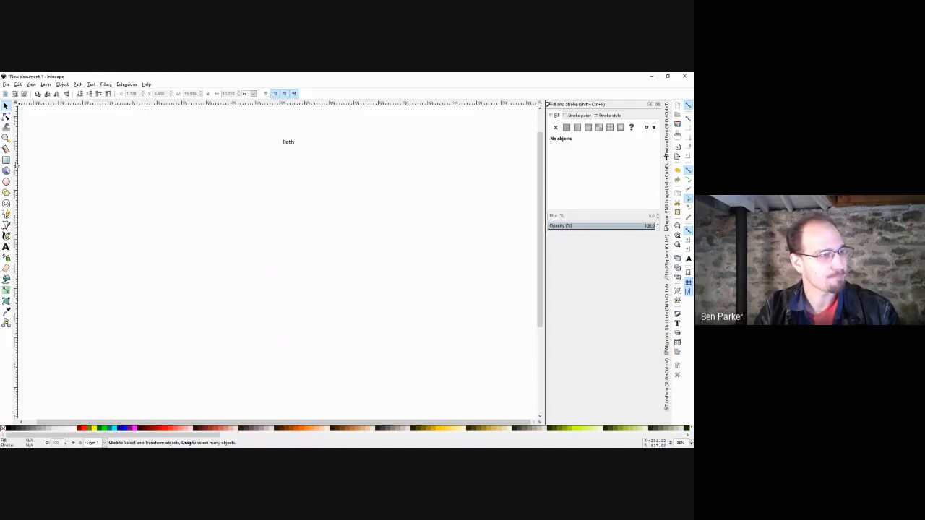
Draw a red square, duplicate it, and use Difference to cut a hole near its top-left.
{"action": "left_click", "coordinate": [6, 160]}
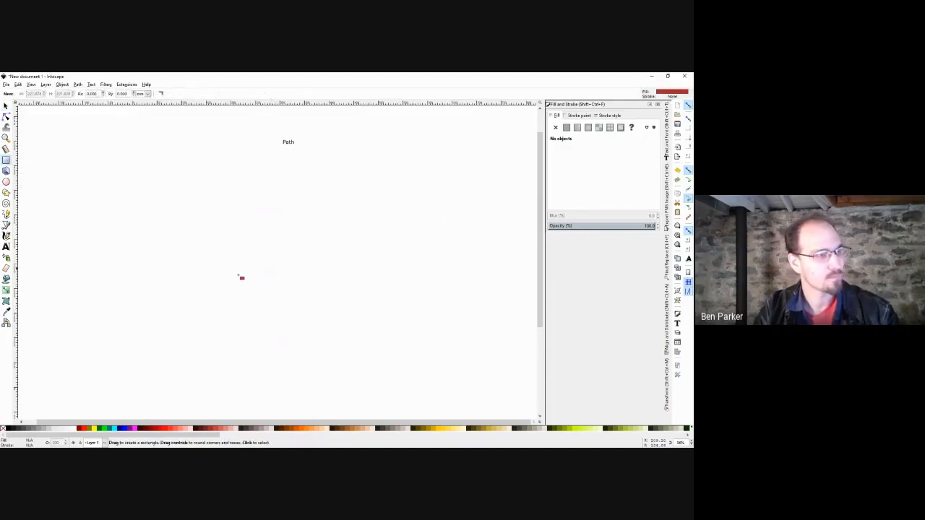
{"action": "mouse_move", "coordinate": [210, 221]}
{"action": "left_mouse_down"}
{"action": "mouse_move", "coordinate": [262, 280]}
{"action": "mouse_move", "coordinate": [186, 210]}
{"action": "left_mouse_up"}
{"action": "key", "text": "s"}
{"action": "key", "text": "ctrl+d"}
{"action": "left_click", "coordinate": [227, 203], "text": "shift"}
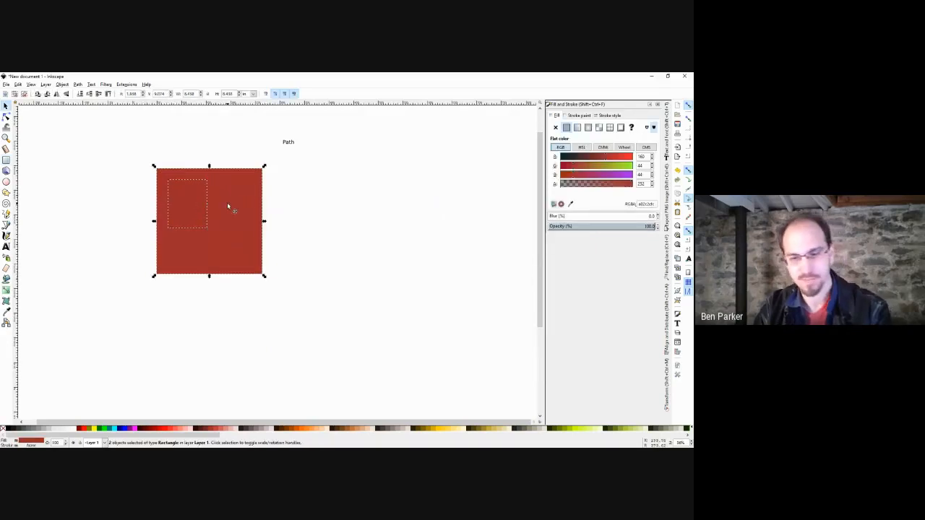
{"action": "key", "text": "ctrl+minus"}
{"action": "left_click", "coordinate": [313, 205]}
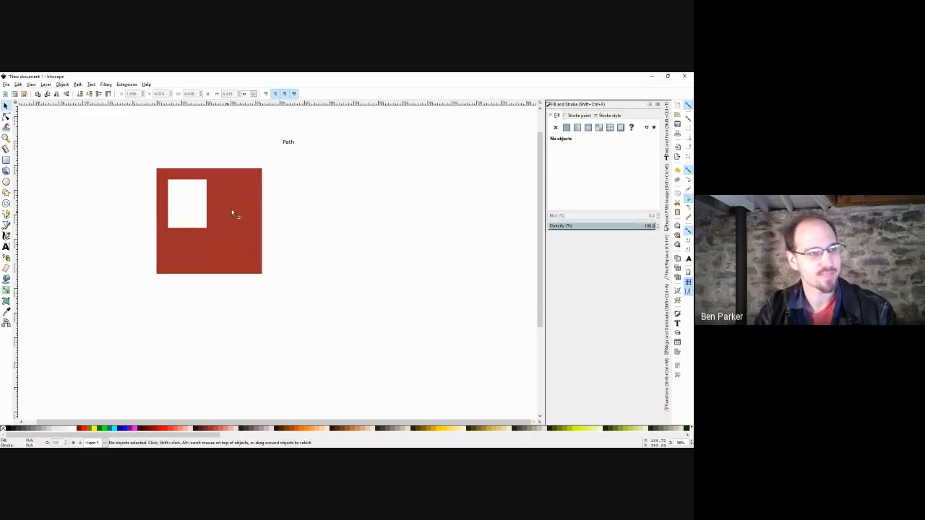
{"action": "scroll", "coordinate": [258, 214], "scroll_direction": "up", "scroll_amount": 1}
{"action": "scroll", "coordinate": [258, 215], "scroll_direction": "up", "scroll_amount": 1}
{"action": "scroll", "coordinate": [248, 231], "scroll_direction": "up", "scroll_amount": 1}
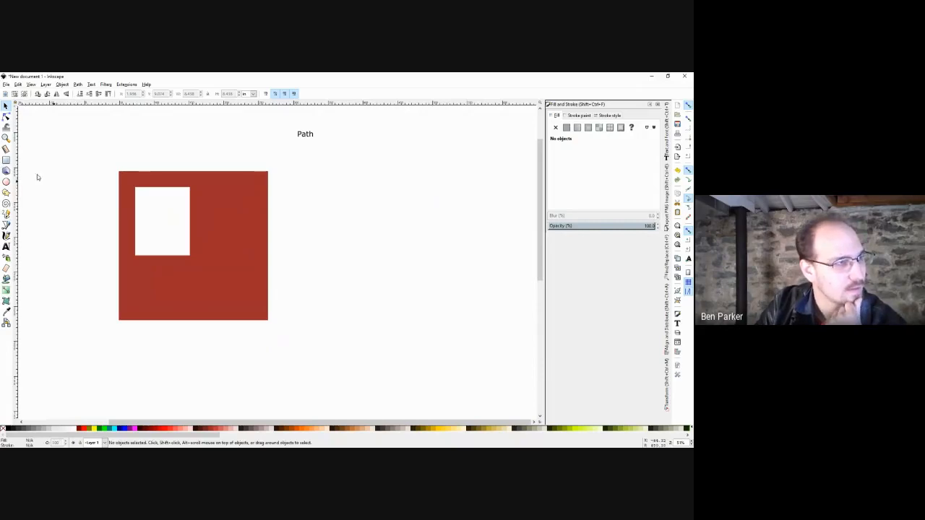
Draw an orange rectangle over the square's right part, snap it into place, then delete it.
{"action": "left_click", "coordinate": [5, 160]}
{"action": "left_click_drag", "start_coordinate": [190, 188], "coordinate": [268, 320]}
{"action": "left_click", "coordinate": [296, 430]}
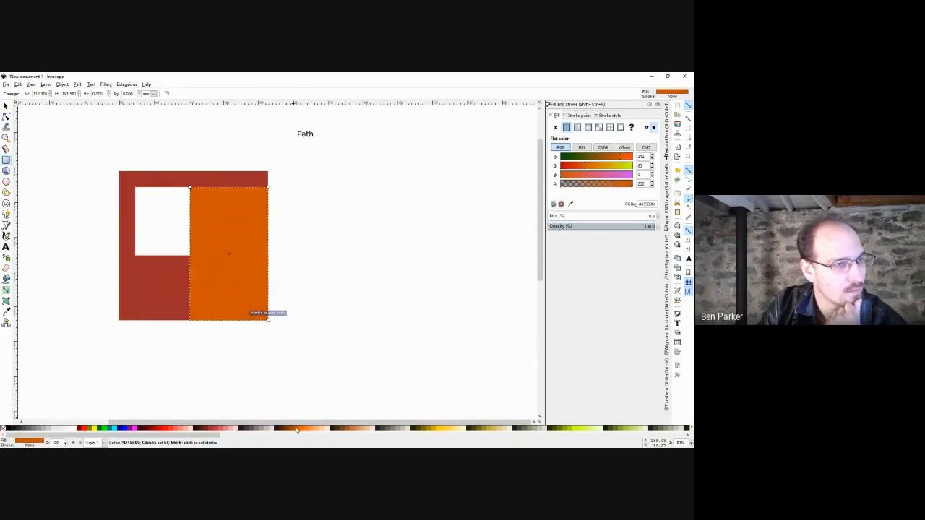
{"action": "key", "text": "s"}
{"action": "mouse_move", "coordinate": [251, 287]}
{"action": "left_mouse_down"}
{"action": "mouse_move", "coordinate": [327, 278]}
{"action": "mouse_move", "coordinate": [250, 285]}
{"action": "left_mouse_up"}
{"action": "scroll", "coordinate": [272, 331], "scroll_direction": "up", "scroll_amount": 4}
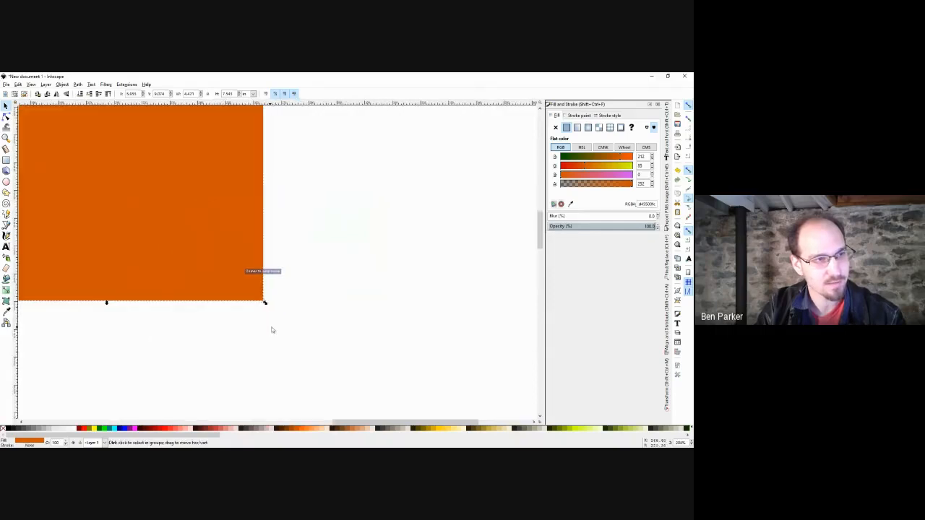
{"action": "scroll", "coordinate": [273, 287], "scroll_direction": "up", "scroll_amount": 2}
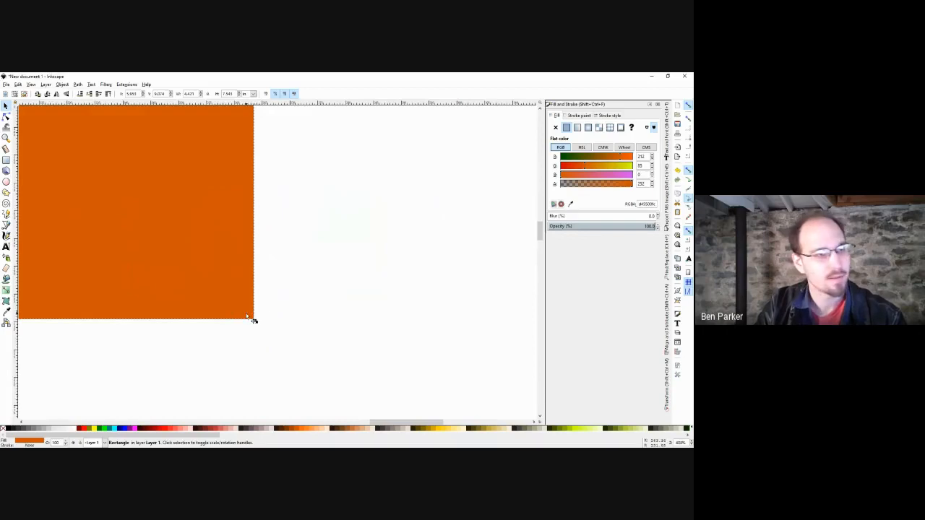
{"action": "mouse_move", "coordinate": [248, 316]}
{"action": "left_mouse_down"}
{"action": "mouse_move", "coordinate": [239, 309]}
{"action": "mouse_move", "coordinate": [252, 315]}
{"action": "mouse_move", "coordinate": [247, 302]}
{"action": "mouse_move", "coordinate": [240, 307]}
{"action": "mouse_move", "coordinate": [248, 299]}
{"action": "mouse_move", "coordinate": [240, 301]}
{"action": "left_mouse_up"}
{"action": "left_click", "coordinate": [306, 285]}
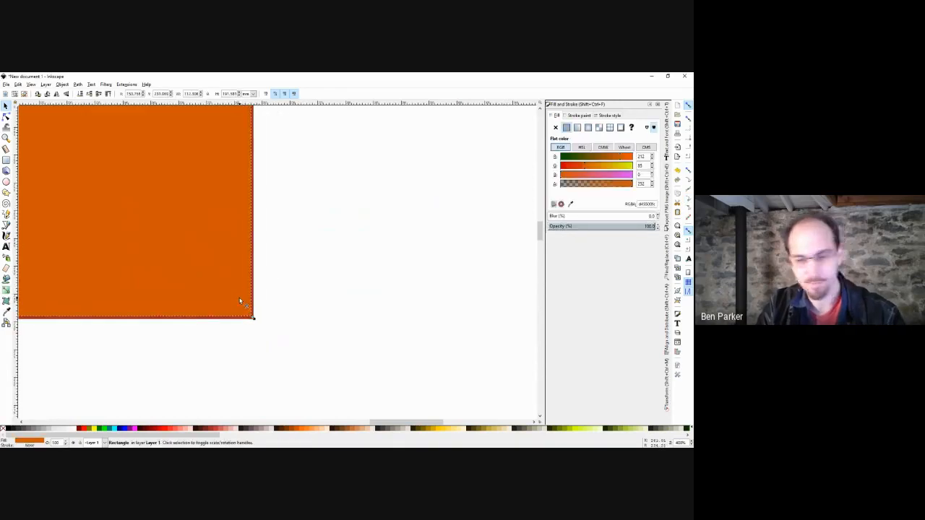
{"action": "key", "text": "Delete"}
Zoom out to show the whole red square, enable node, path and handle snapping, and take the Pen tool.
{"action": "key", "text": "5"}
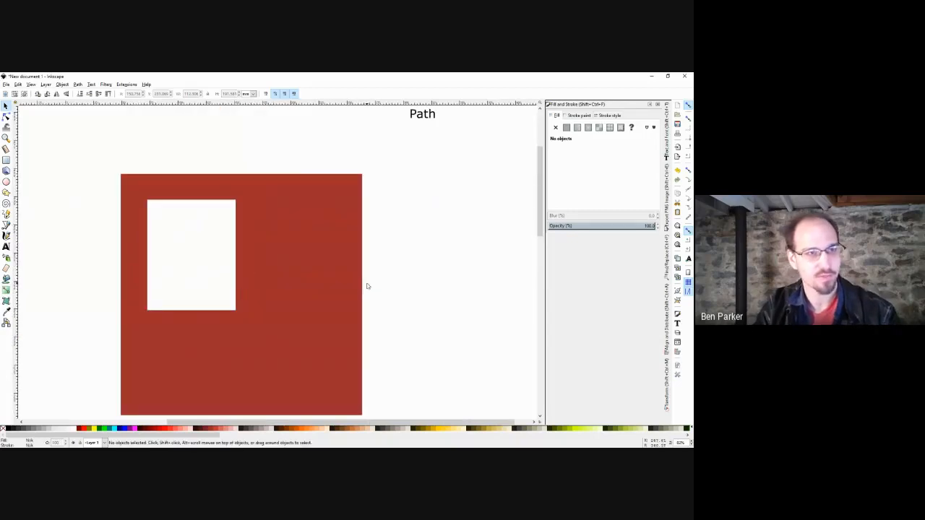
{"action": "scroll", "coordinate": [425, 274], "scroll_direction": "down", "scroll_amount": 2}
{"action": "scroll", "coordinate": [425, 275], "scroll_direction": "right", "scroll_amount": 2}
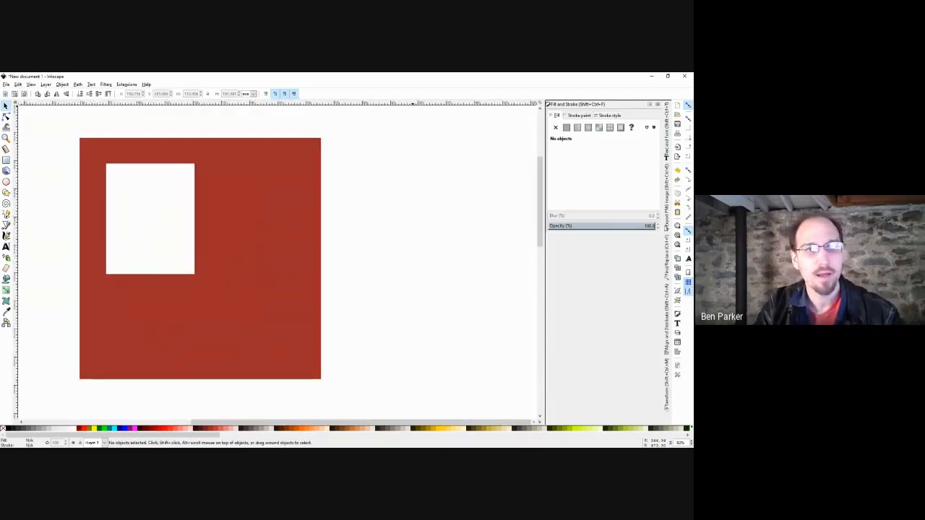
{"action": "left_click", "coordinate": [688, 171]}
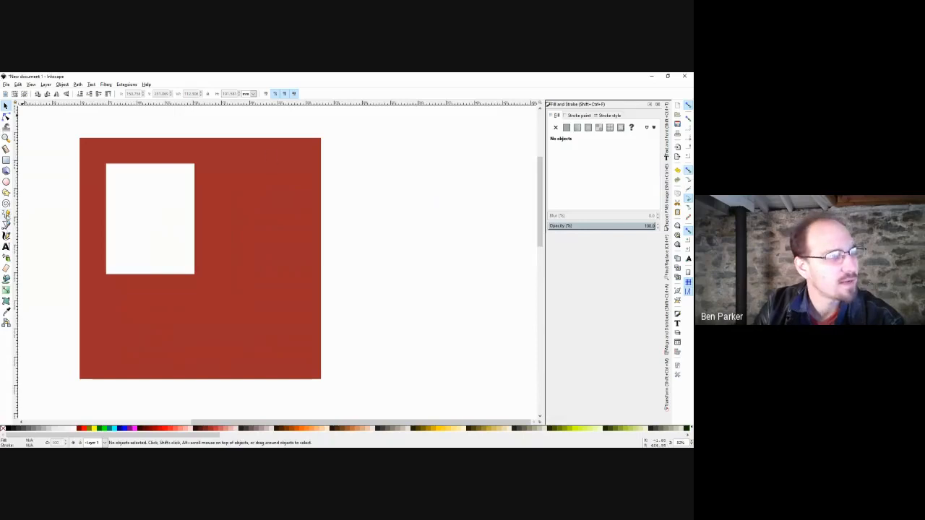
{"action": "left_click", "coordinate": [6, 226]}
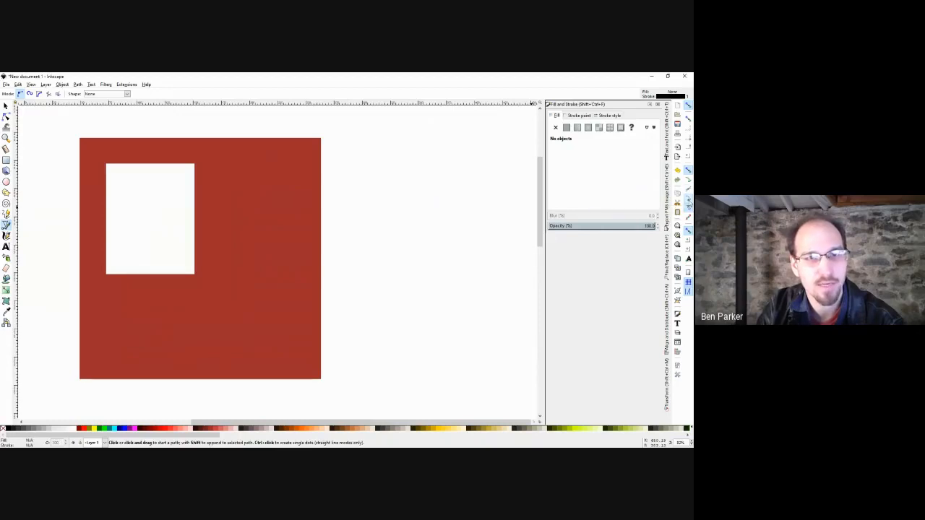
{"action": "left_click", "coordinate": [194, 165]}
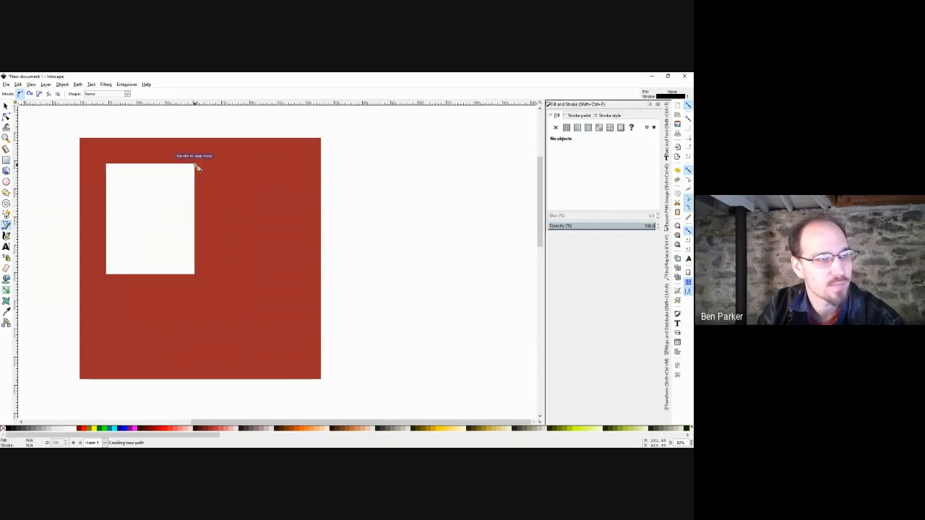
{"action": "left_click", "coordinate": [321, 379]}
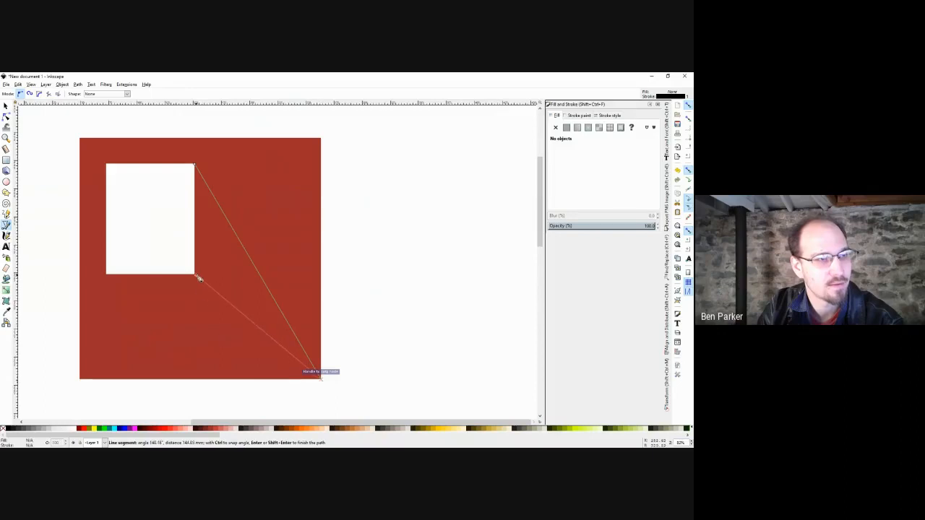
{"action": "left_click", "coordinate": [195, 274]}
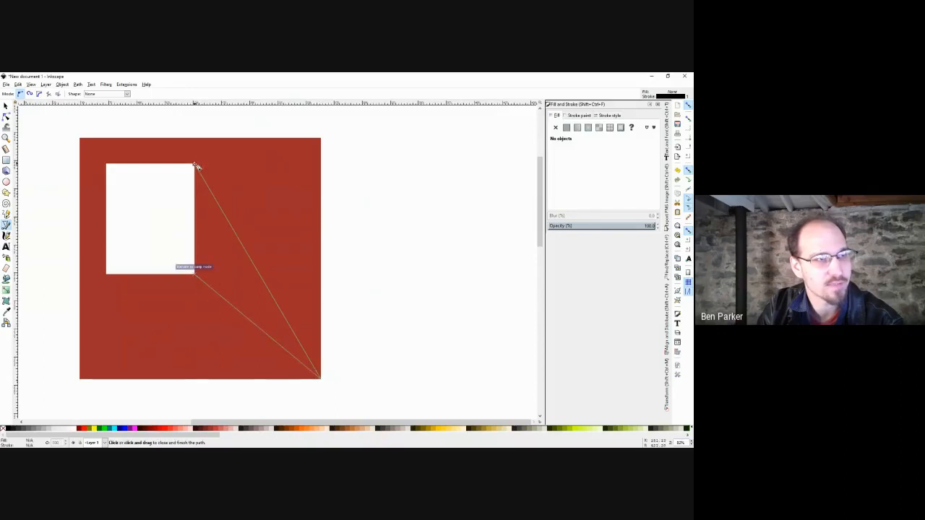
{"action": "left_click", "coordinate": [196, 165]}
{"action": "key", "text": "s"}
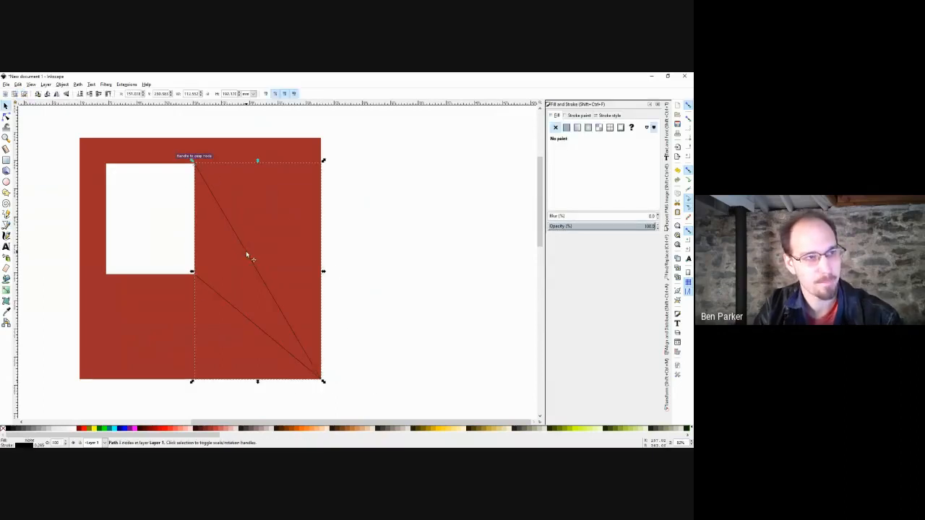
{"action": "left_click_drag", "start_coordinate": [246, 252], "coordinate": [418, 238]}
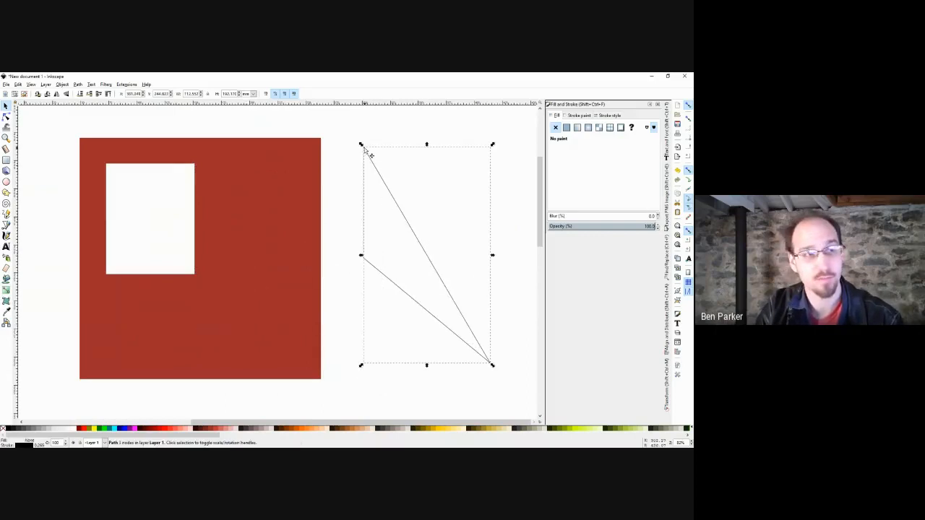
{"action": "key", "text": "Delete"}
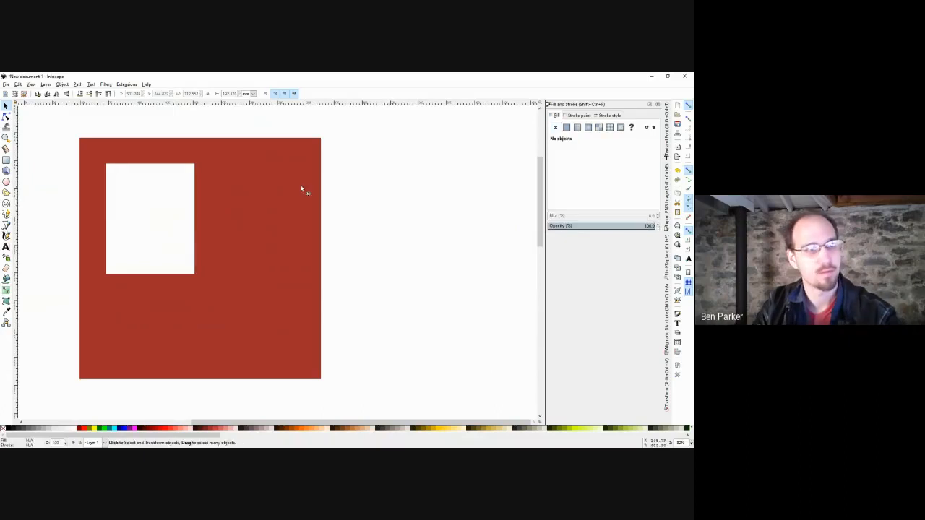
{"action": "left_click_drag", "start_coordinate": [331, 158], "coordinate": [302, 183]}
{"action": "left_click_drag", "start_coordinate": [206, 395], "coordinate": [174, 345]}
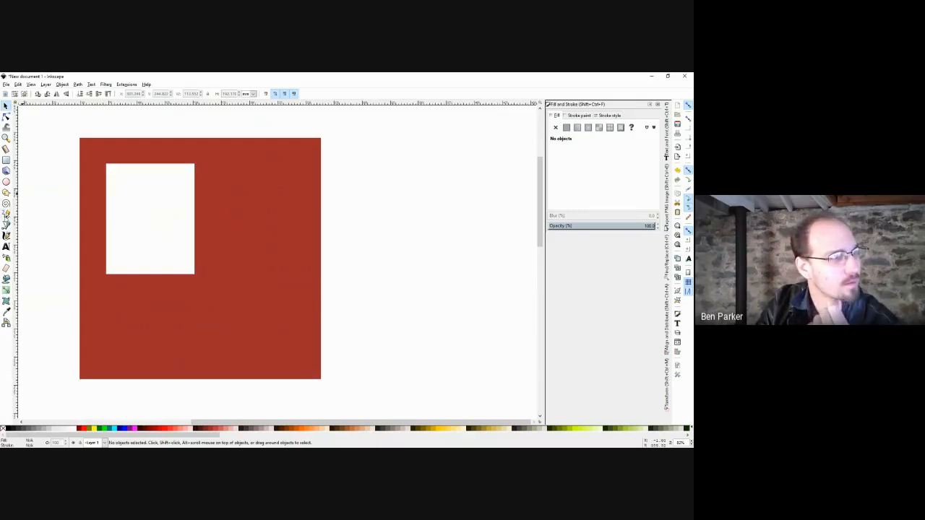
{"action": "left_click", "coordinate": [7, 226]}
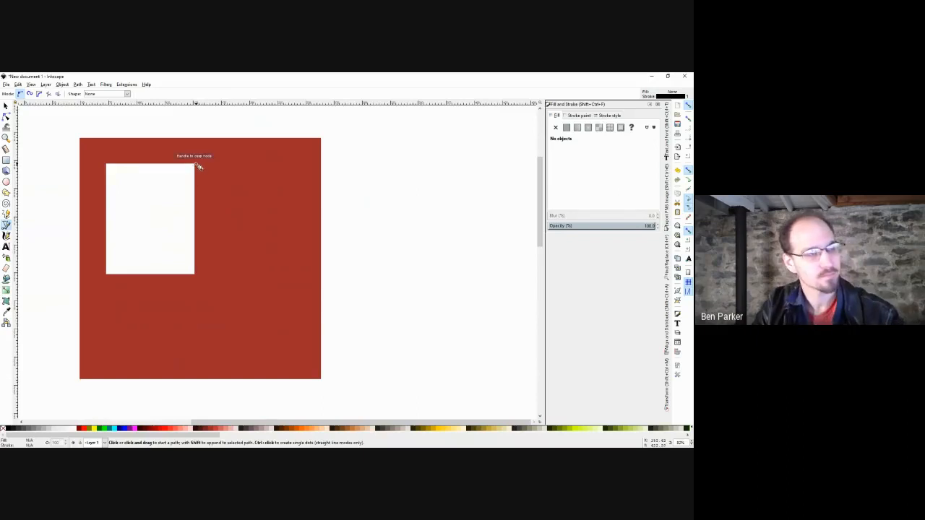
{"action": "left_click", "coordinate": [7, 159]}
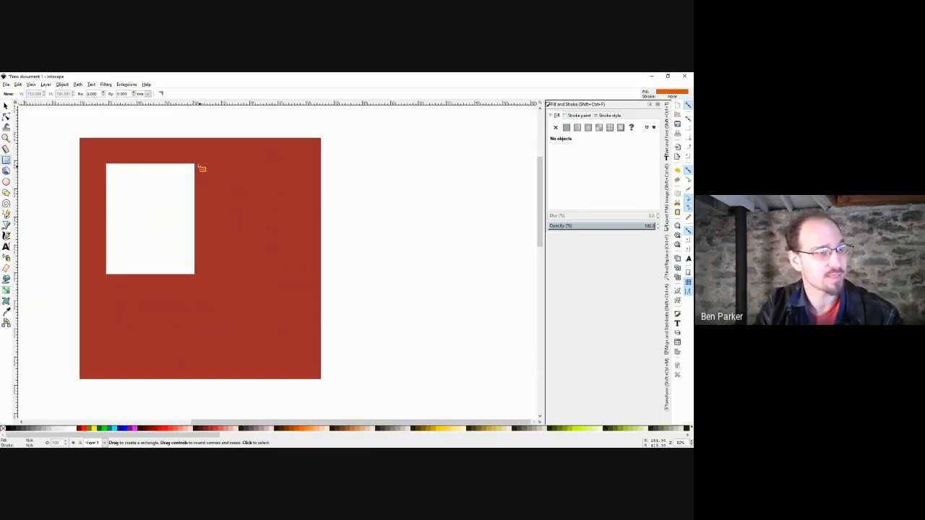
{"action": "left_click_drag", "start_coordinate": [195, 164], "coordinate": [326, 370]}
{"action": "left_click_drag", "start_coordinate": [321, 377], "coordinate": [321, 377]}
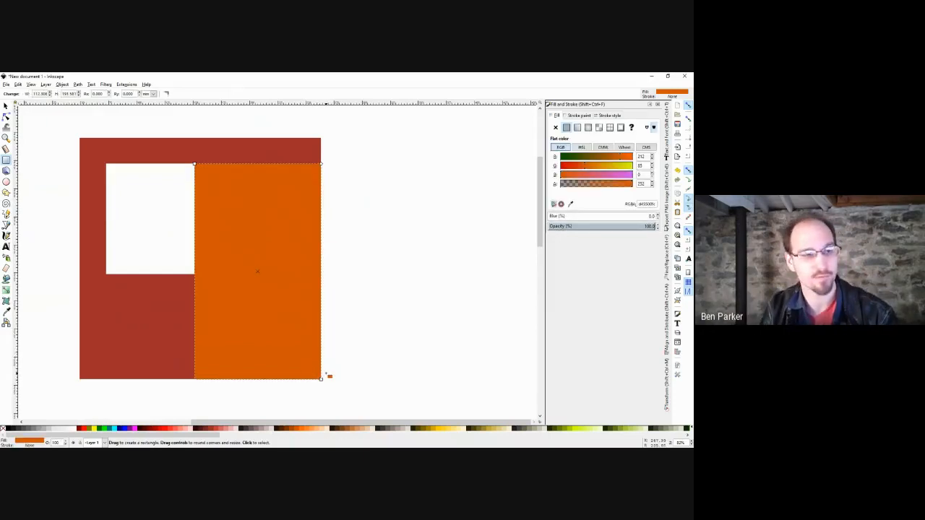
{"action": "mouse_move", "coordinate": [322, 381]}
{"action": "left_mouse_down"}
{"action": "mouse_move", "coordinate": [301, 372]}
{"action": "mouse_move", "coordinate": [341, 401]}
{"action": "mouse_move", "coordinate": [321, 377]}
{"action": "left_mouse_up"}
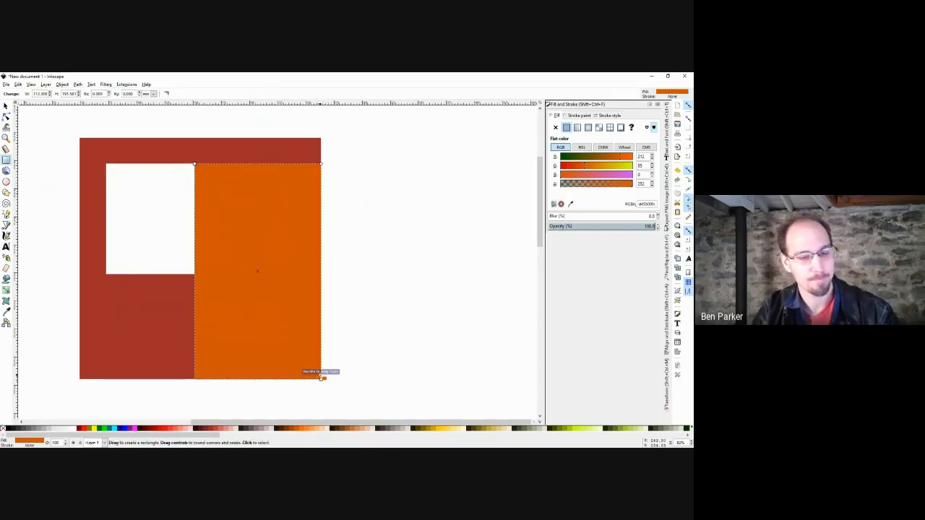
{"action": "key", "text": "Escape"}
{"action": "key", "text": "s"}
{"action": "left_click", "coordinate": [282, 211]}
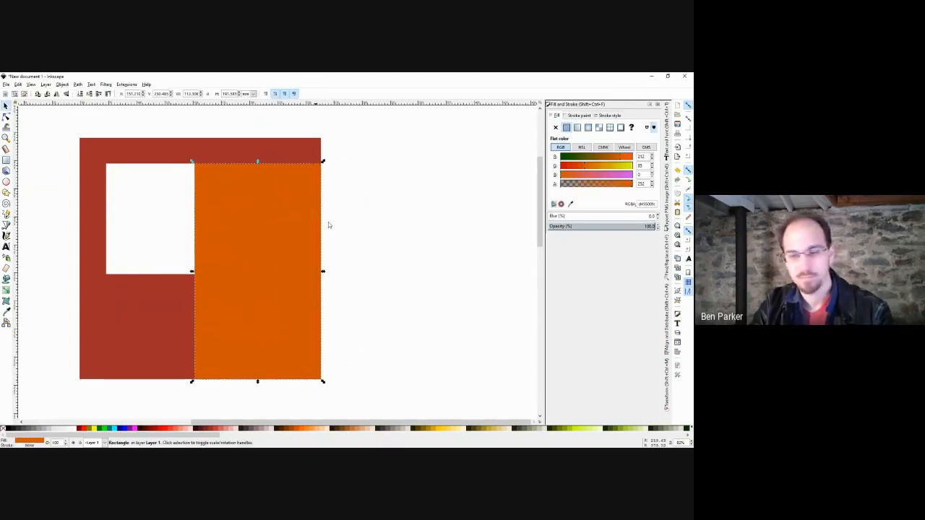
{"action": "key", "text": "Delete"}
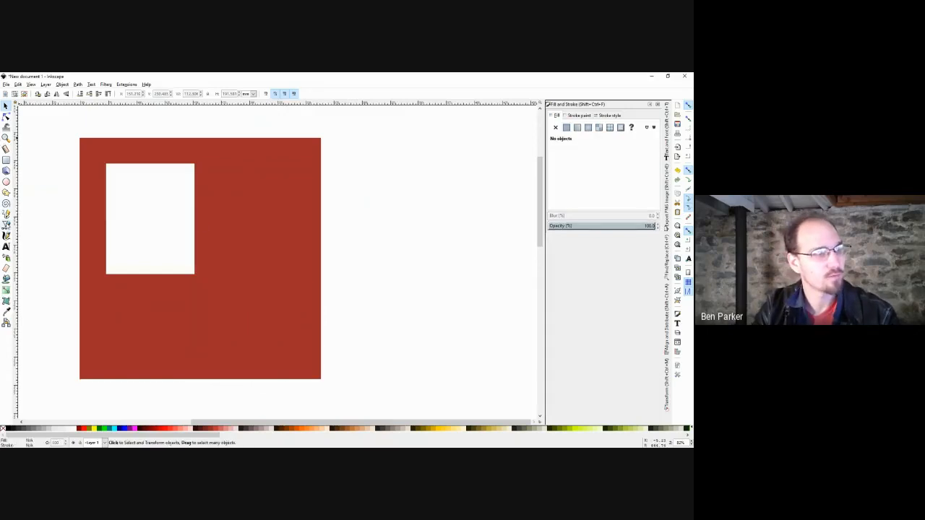
{"action": "left_click", "coordinate": [5, 225]}
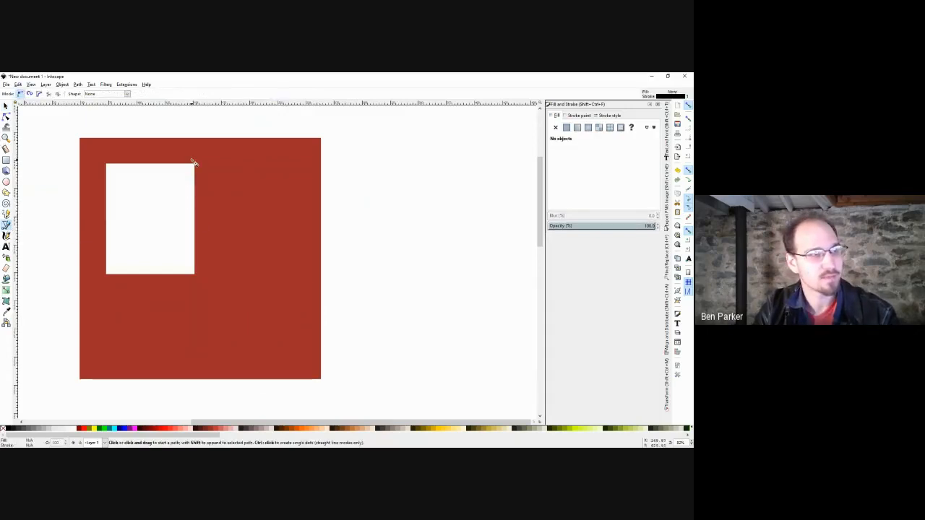
Trace a closed path from the hole's top-right corner around the square's right side.
{"action": "left_click", "coordinate": [194, 163]}
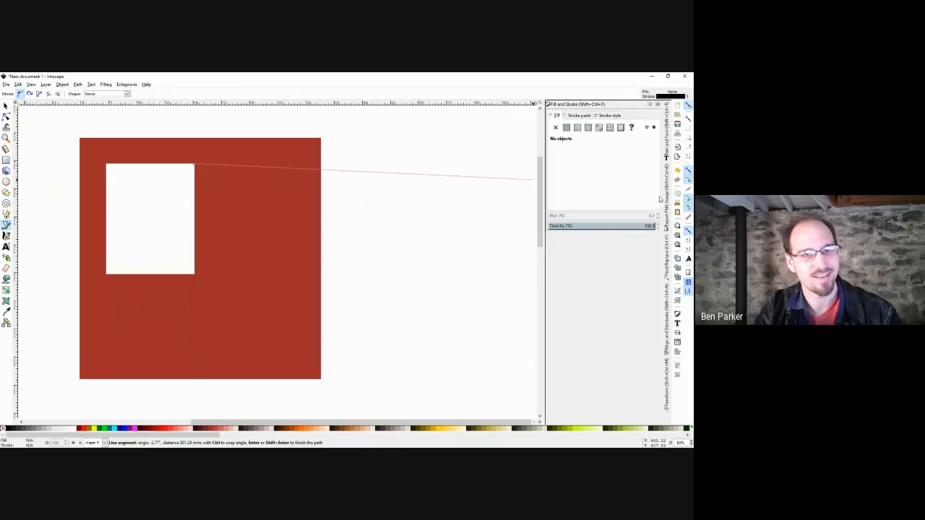
{"action": "scroll", "coordinate": [322, 166], "scroll_direction": "up", "scroll_amount": 3}
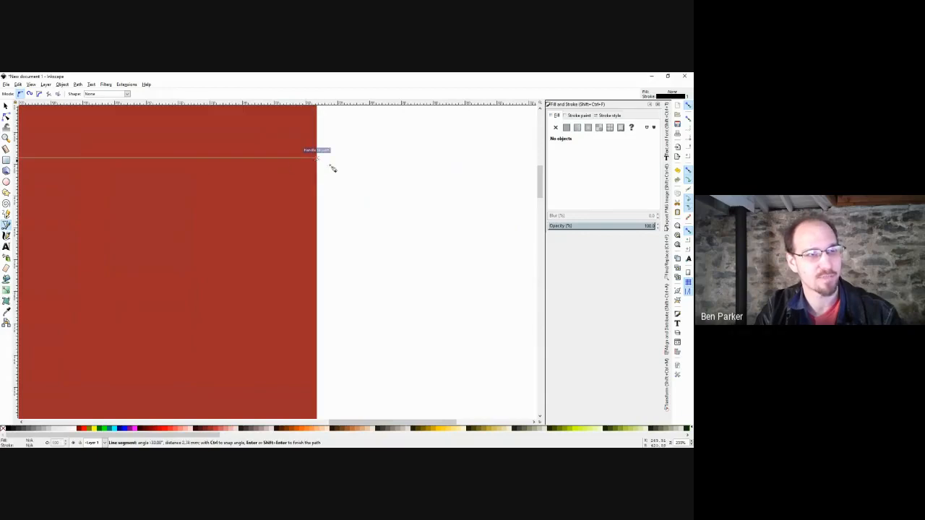
{"action": "scroll", "coordinate": [372, 197], "scroll_direction": "down", "scroll_amount": 3}
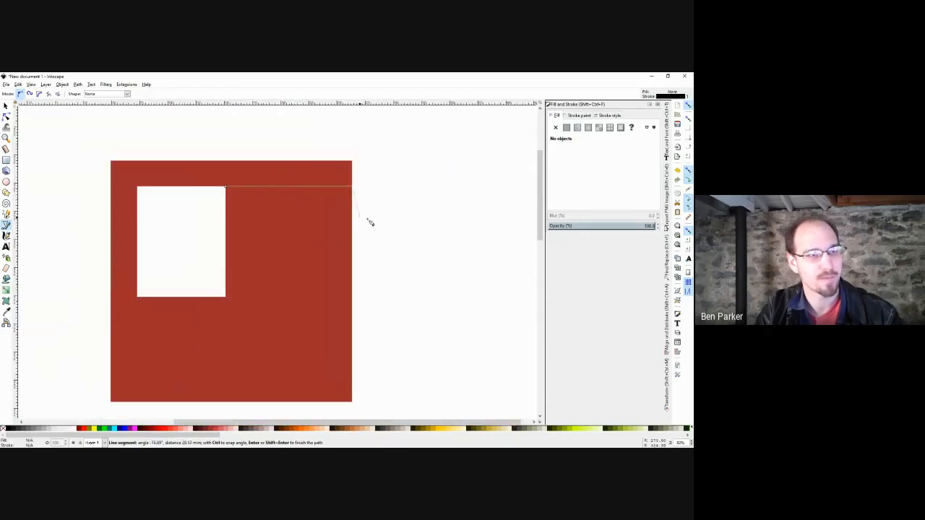
{"action": "left_click", "coordinate": [354, 179]}
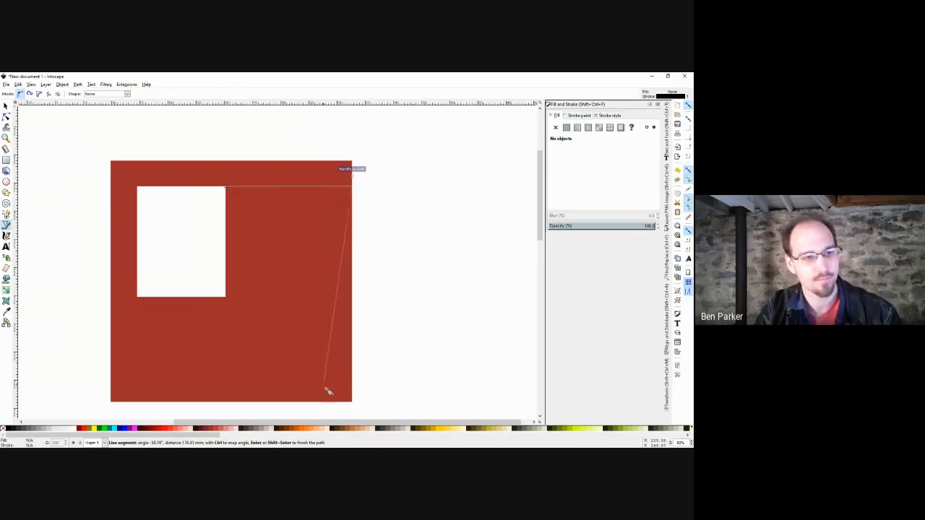
{"action": "left_click", "coordinate": [354, 393]}
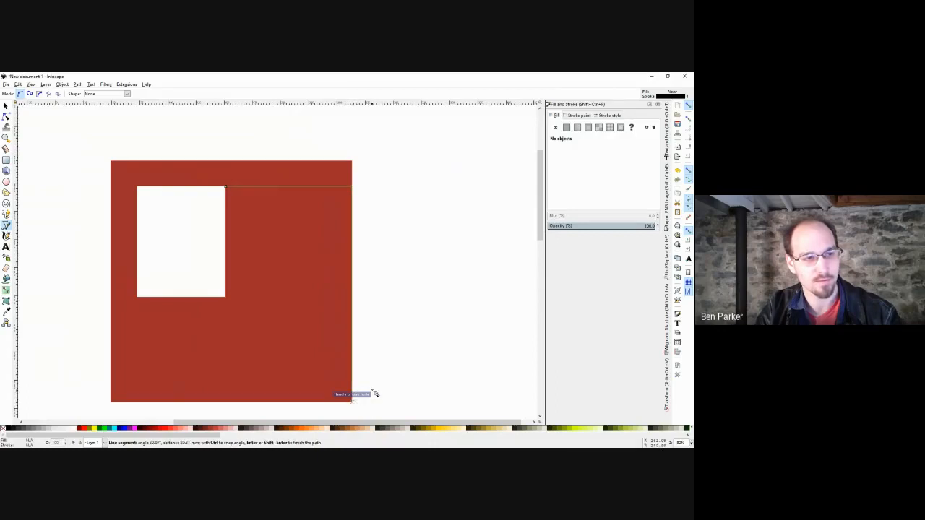
{"action": "scroll", "coordinate": [376, 367], "scroll_direction": "down", "scroll_amount": 4}
{"action": "scroll", "coordinate": [376, 368], "scroll_direction": "left", "scroll_amount": 2}
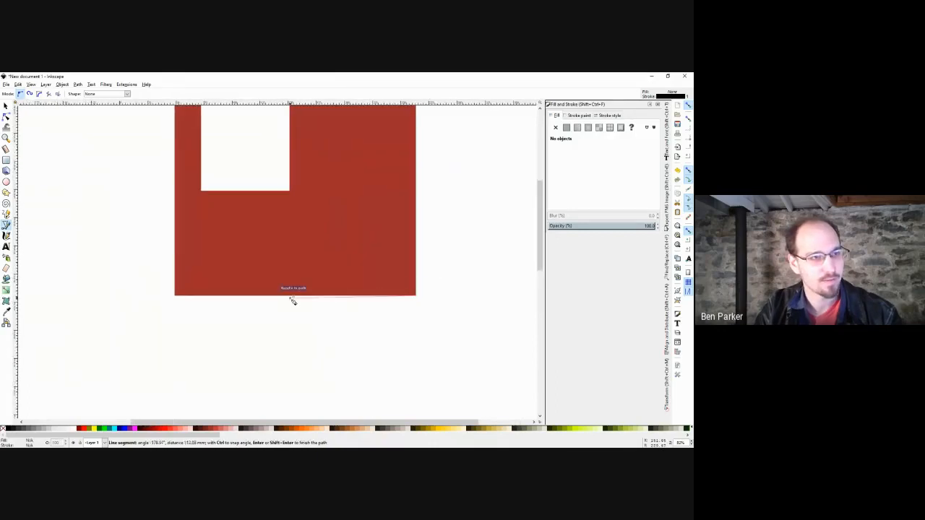
{"action": "scroll", "coordinate": [315, 178], "scroll_direction": "up", "scroll_amount": 2}
{"action": "scroll", "coordinate": [315, 177], "scroll_direction": "right", "scroll_amount": 1}
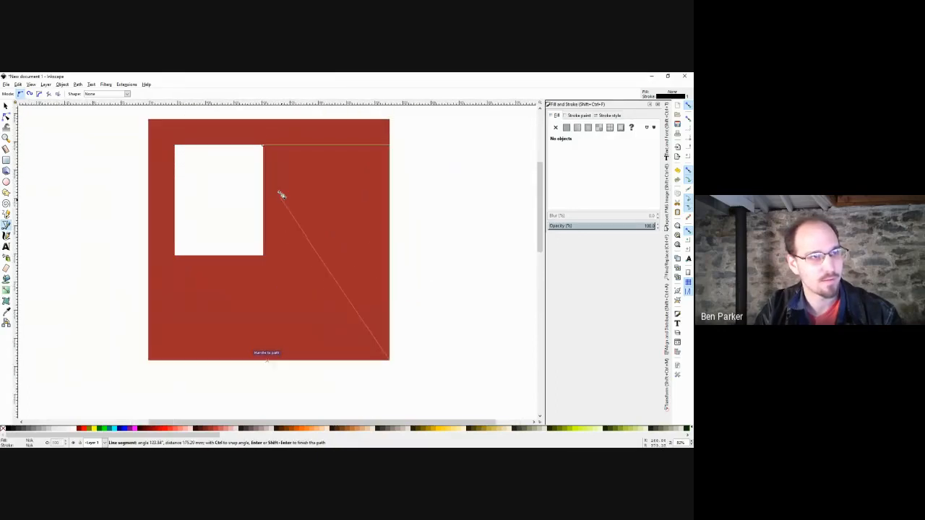
{"action": "left_click", "coordinate": [264, 255]}
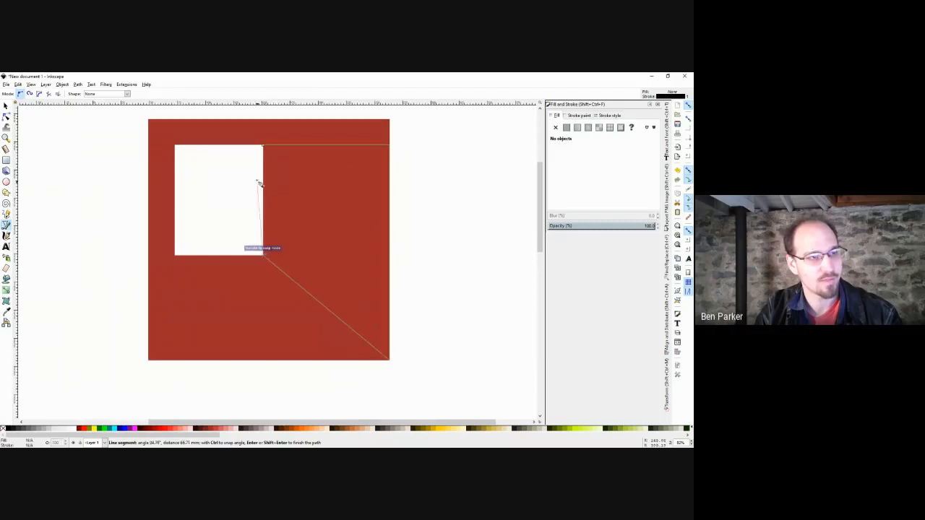
{"action": "left_click", "coordinate": [263, 145]}
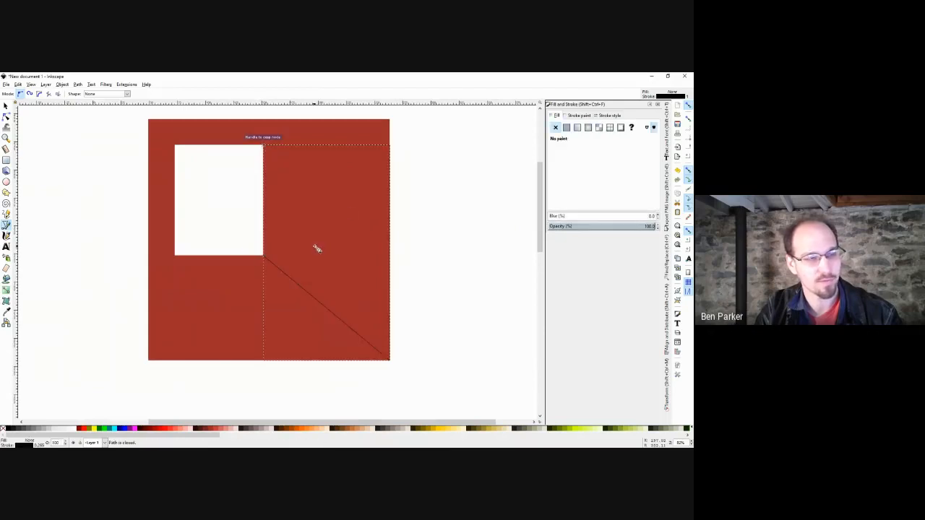
{"action": "left_click_drag", "start_coordinate": [320, 228], "coordinate": [311, 219]}
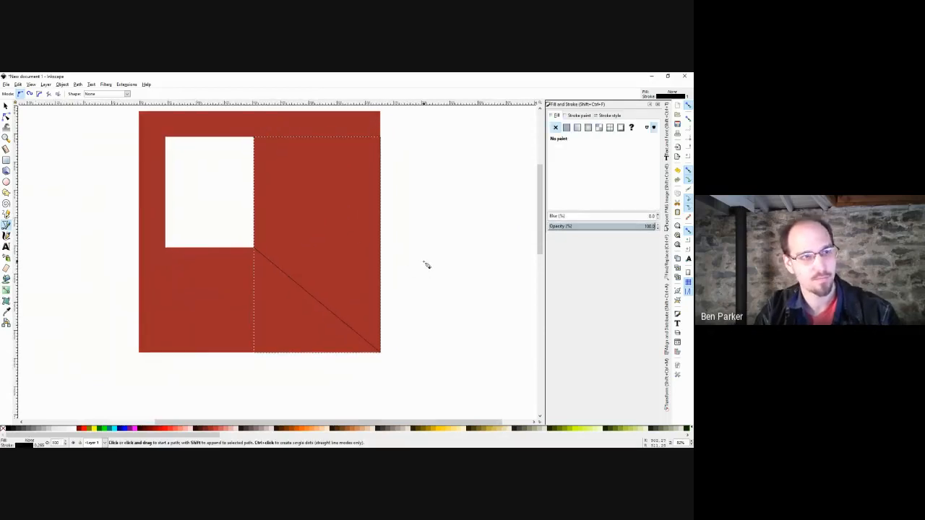
Lower one corner node of the traced path, then fill that right-hand part orange.
{"action": "key", "text": "s"}
{"action": "key", "text": "n"}
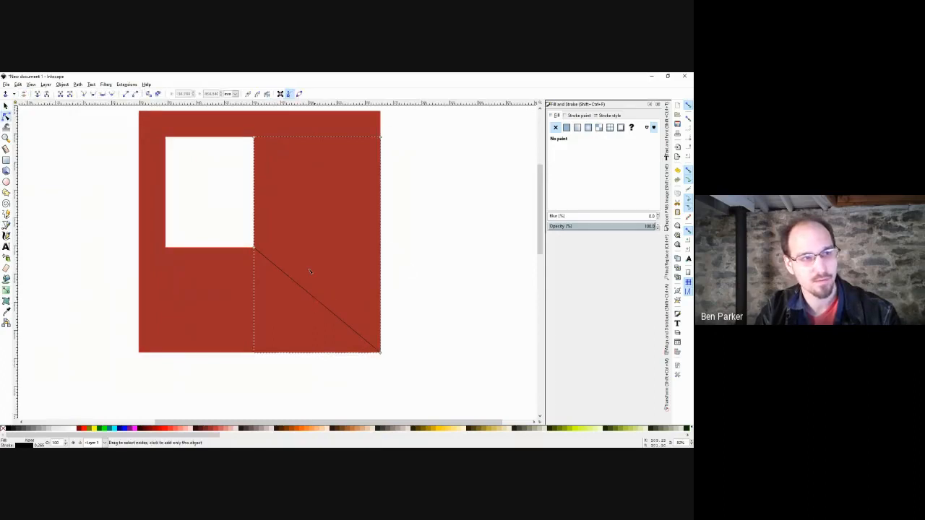
{"action": "left_click_drag", "start_coordinate": [255, 249], "coordinate": [262, 355]}
{"action": "key", "text": "s"}
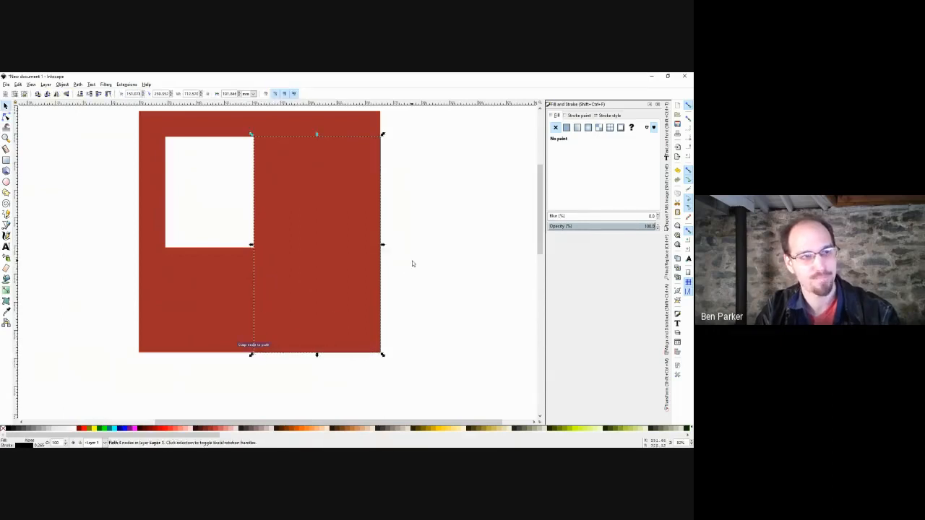
{"action": "left_click", "coordinate": [413, 262]}
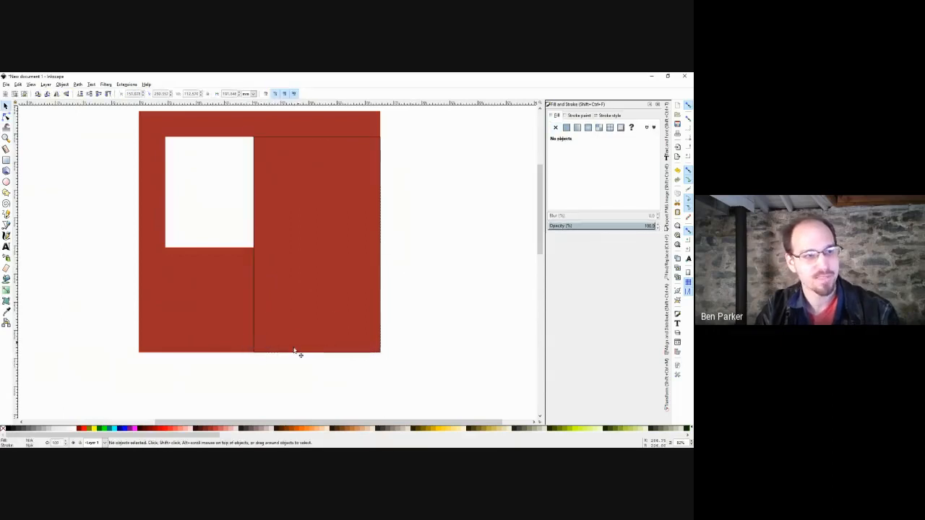
{"action": "left_click", "coordinate": [254, 327]}
{"action": "left_click", "coordinate": [305, 429]}
{"action": "left_click", "coordinate": [388, 359]}
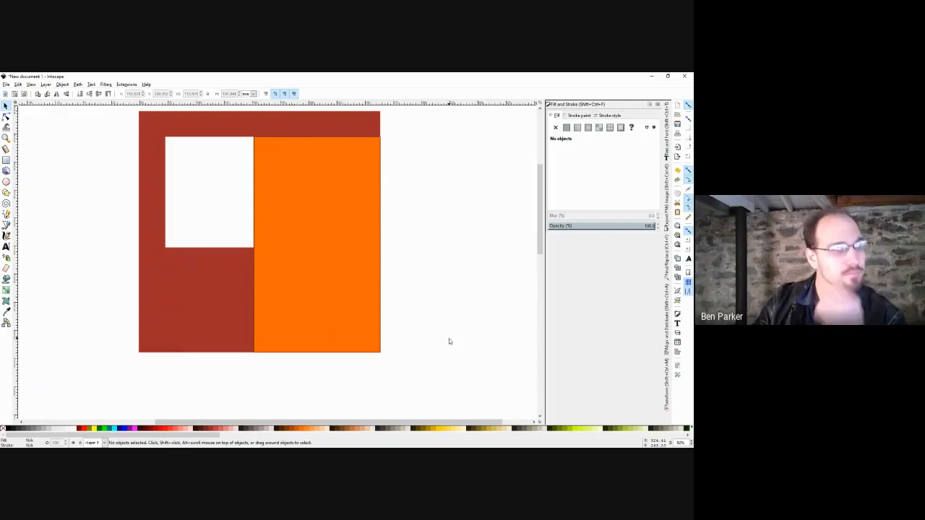
Drag the orange rectangle off to the right of the red square, then marquee-select both shapes.
{"action": "left_click_drag", "start_coordinate": [473, 250], "coordinate": [450, 261]}
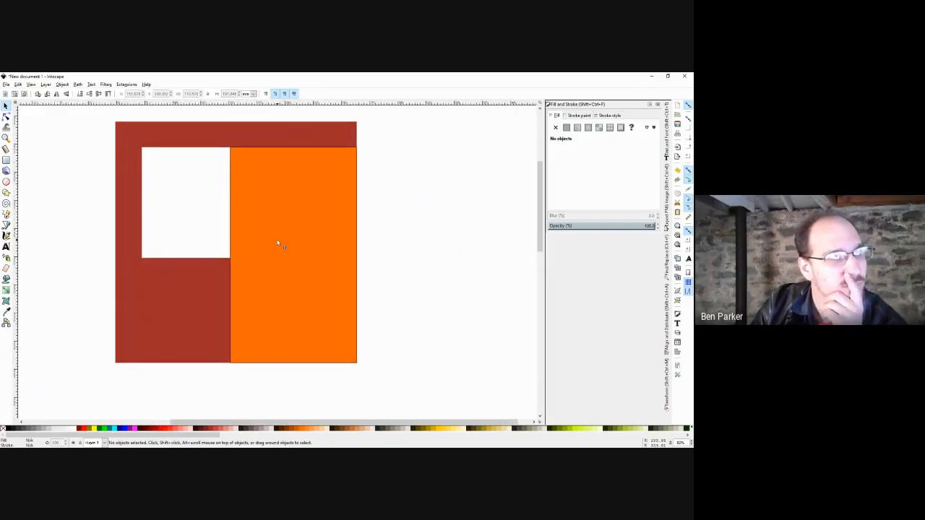
{"action": "left_click_drag", "start_coordinate": [278, 244], "coordinate": [435, 242]}
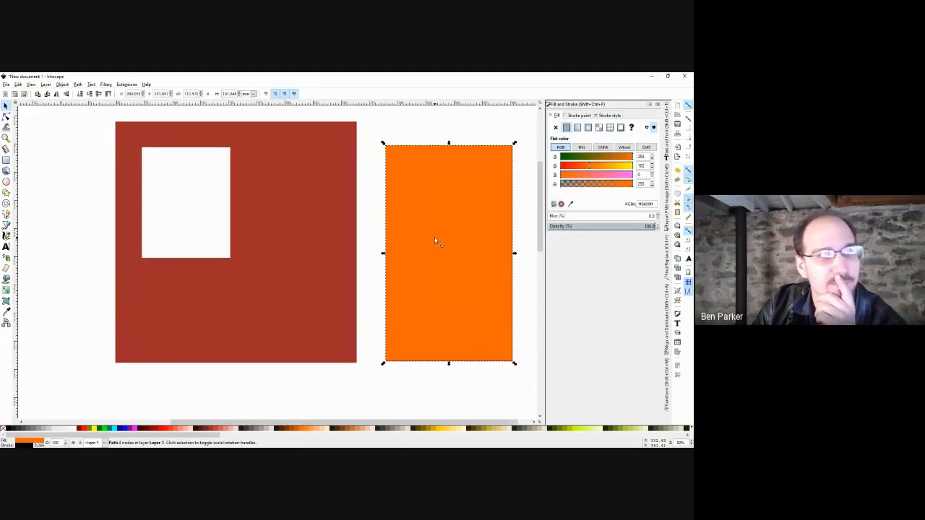
{"action": "left_click", "coordinate": [476, 135]}
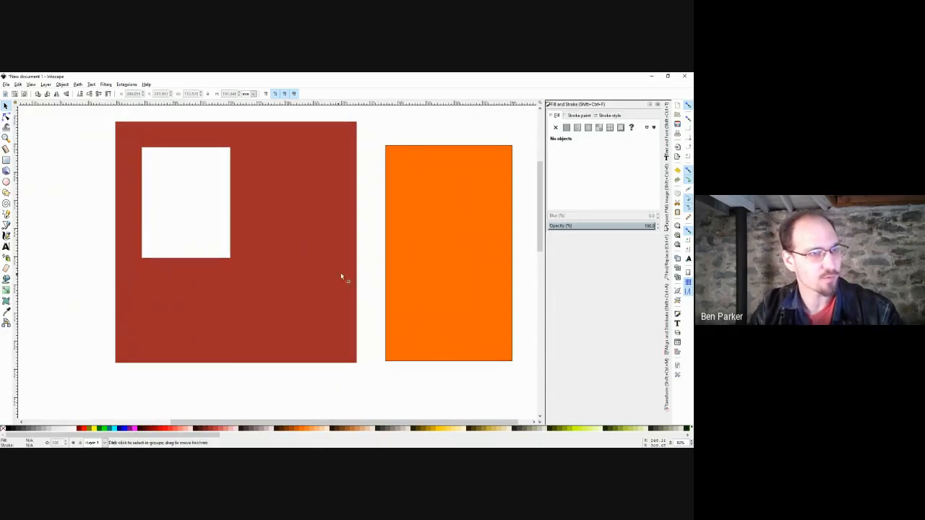
{"action": "scroll", "coordinate": [341, 275], "scroll_direction": "down", "scroll_amount": 2}
{"action": "left_click_drag", "start_coordinate": [453, 181], "coordinate": [190, 354]}
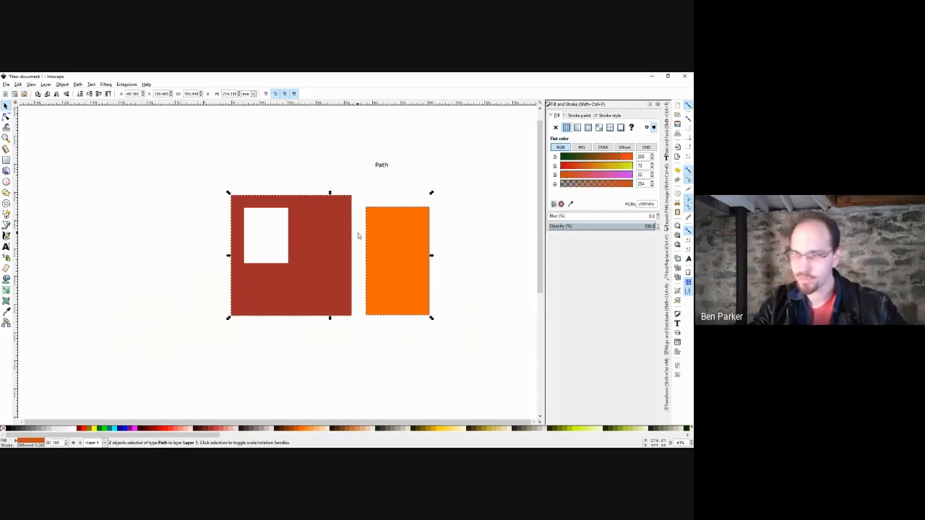
Delete the old shapes and draw five orange rectangles across the canvas.
{"action": "key", "text": "Delete"}
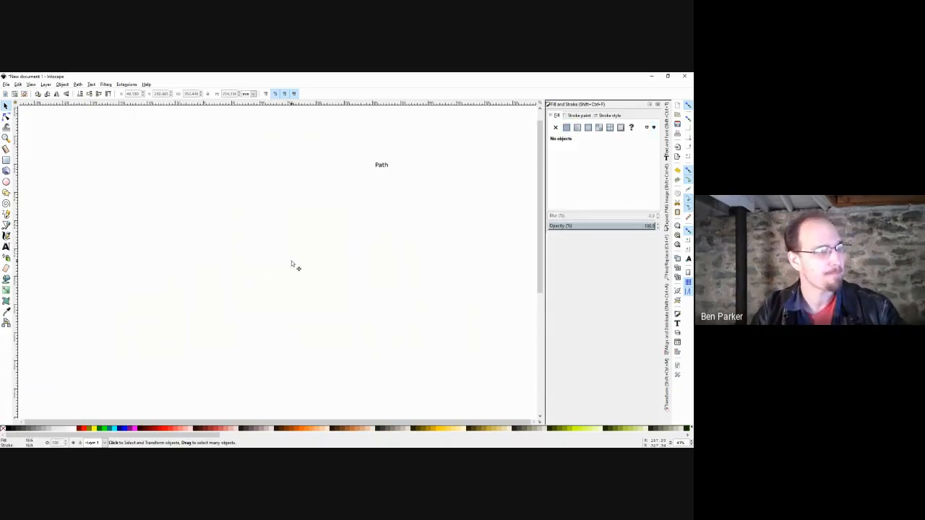
{"action": "left_click", "coordinate": [6, 160]}
{"action": "left_click_drag", "start_coordinate": [179, 217], "coordinate": [221, 260]}
{"action": "left_click_drag", "start_coordinate": [275, 237], "coordinate": [323, 285]}
{"action": "left_click_drag", "start_coordinate": [356, 214], "coordinate": [424, 273]}
{"action": "left_click_drag", "start_coordinate": [444, 240], "coordinate": [508, 297]}
{"action": "left_click_drag", "start_coordinate": [124, 262], "coordinate": [188, 313]}
Draw a small orange ellipse and fit it against a square's upper-left corner.
{"action": "left_click", "coordinate": [5, 182]}
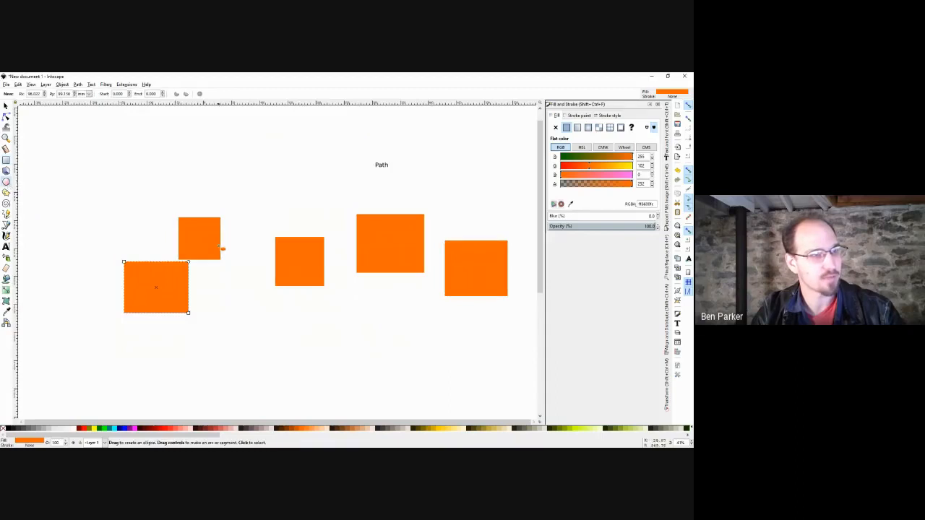
{"action": "mouse_move", "coordinate": [248, 215]}
{"action": "left_mouse_down"}
{"action": "mouse_move", "coordinate": [220, 239]}
{"action": "mouse_move", "coordinate": [269, 232]}
{"action": "left_mouse_up"}
{"action": "key", "text": "s"}
{"action": "left_click_drag", "start_coordinate": [272, 182], "coordinate": [300, 196]}
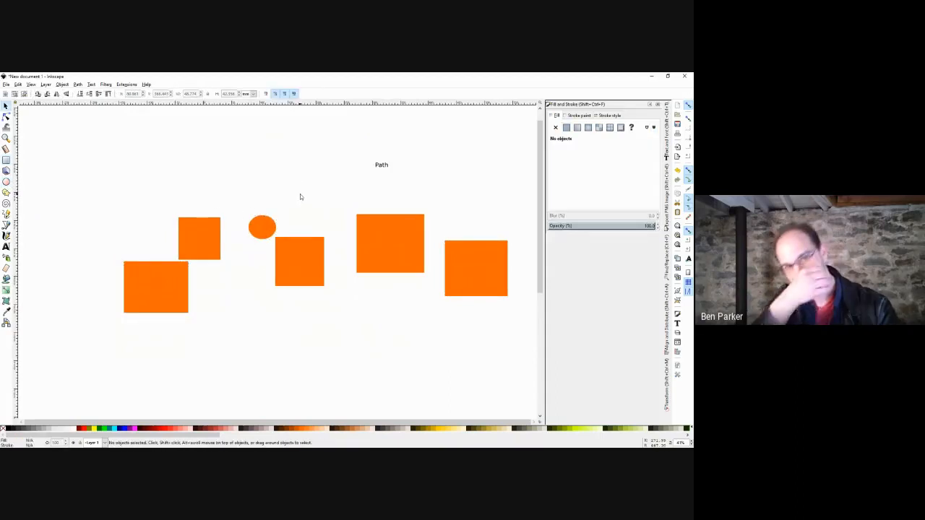
{"action": "mouse_move", "coordinate": [259, 228]}
{"action": "left_mouse_down"}
{"action": "mouse_move", "coordinate": [232, 229]}
{"action": "mouse_move", "coordinate": [258, 248]}
{"action": "mouse_move", "coordinate": [285, 240]}
{"action": "left_mouse_up"}
{"action": "scroll", "coordinate": [270, 240], "scroll_direction": "up", "scroll_amount": 4}
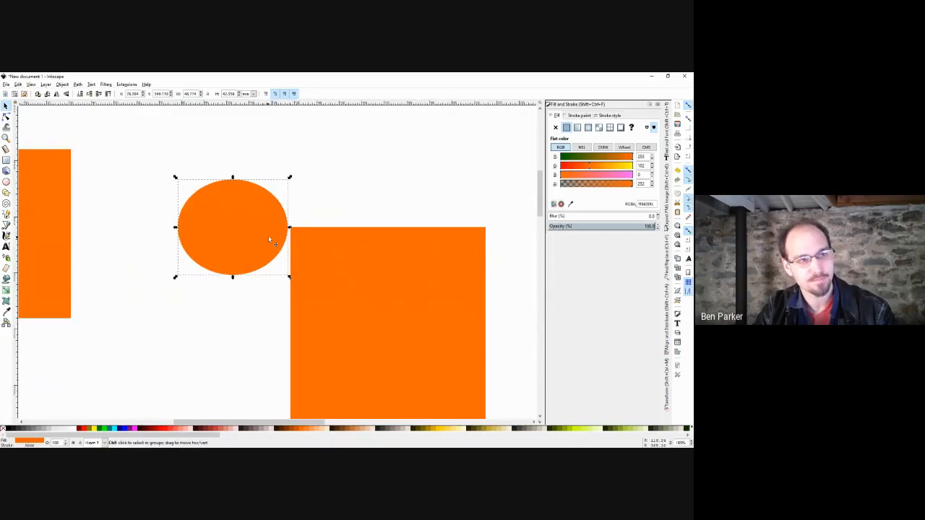
{"action": "key", "text": "ctrl+z"}
{"action": "left_click", "coordinate": [315, 201]}
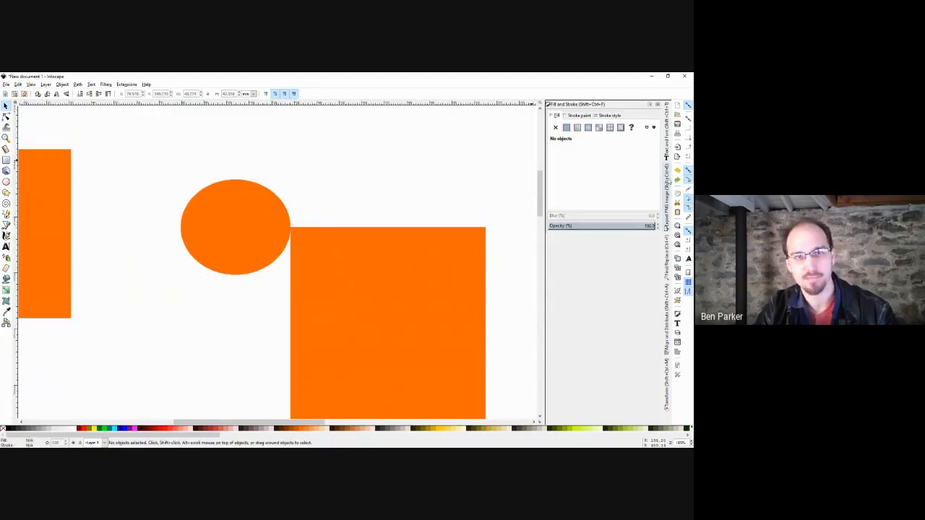
{"action": "left_click_drag", "start_coordinate": [285, 228], "coordinate": [269, 237]}
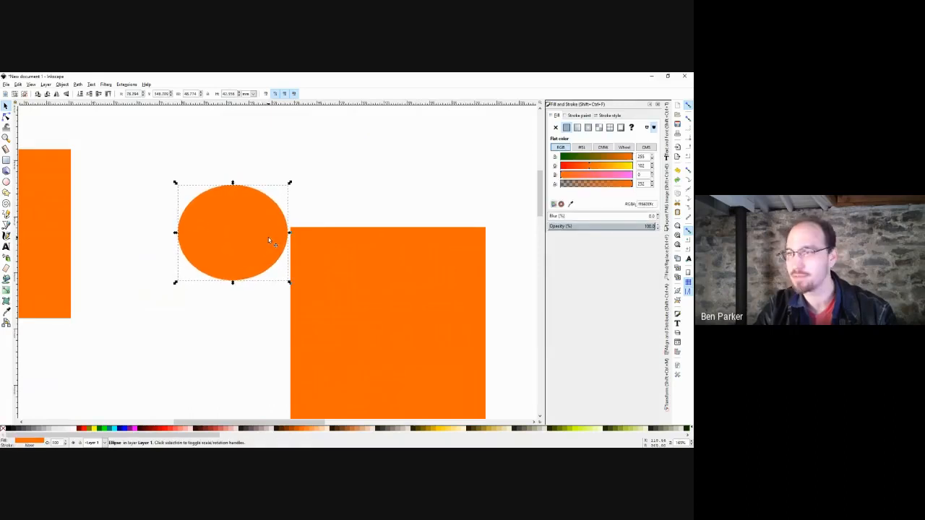
{"action": "scroll", "coordinate": [380, 250], "scroll_direction": "down", "scroll_amount": 1}
{"action": "scroll", "coordinate": [382, 223], "scroll_direction": "down", "scroll_amount": 2}
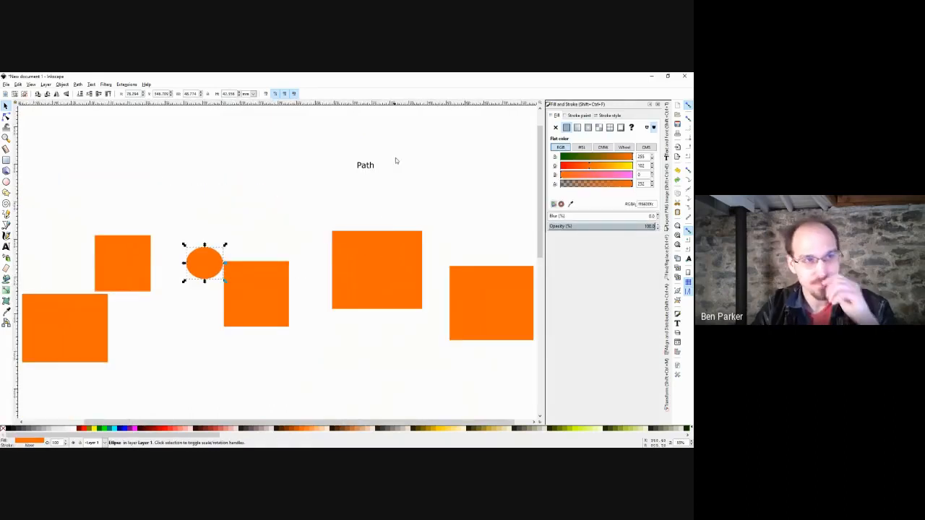
{"action": "left_click_drag", "start_coordinate": [395, 145], "coordinate": [270, 209]}
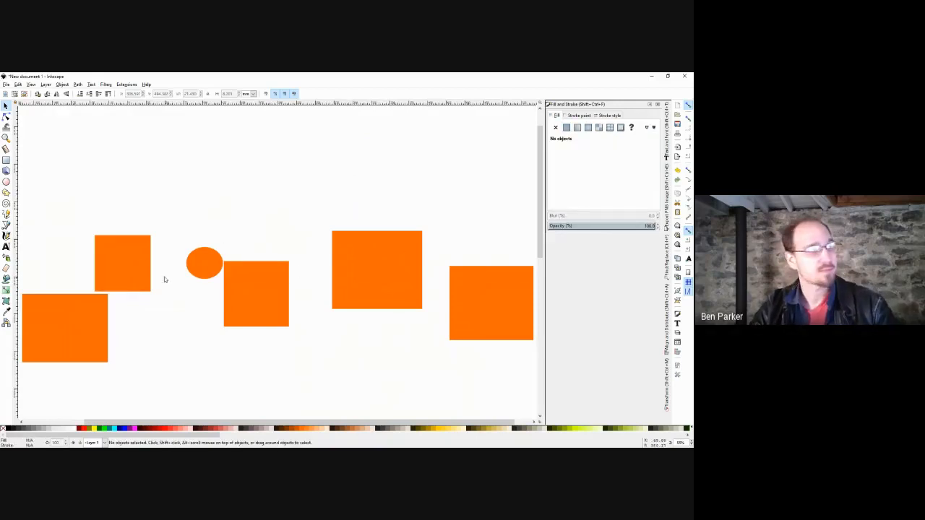
Colour the upper-left square, middle square and ellipse red, and the large square grey-brown.
{"action": "left_click", "coordinate": [137, 276]}
{"action": "left_click", "coordinate": [231, 283], "text": "shift"}
{"action": "left_click", "coordinate": [204, 264], "text": "shift"}
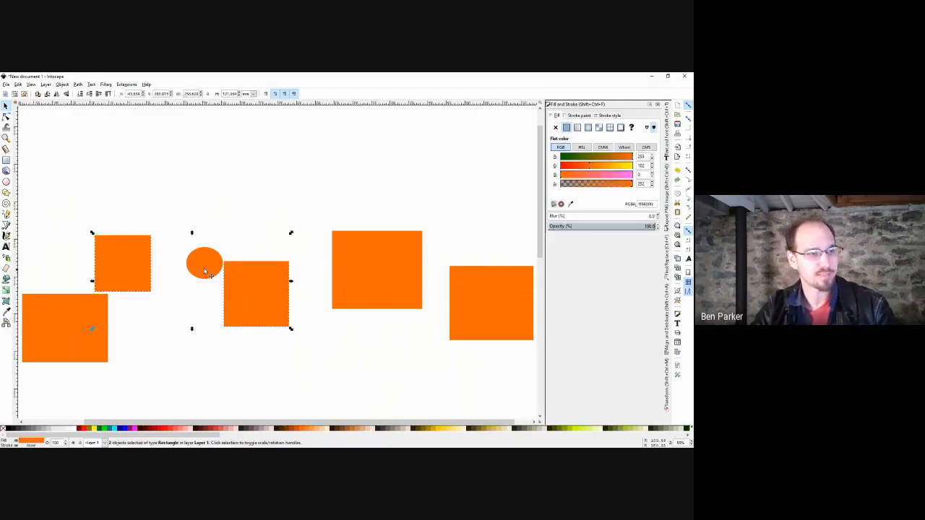
{"action": "left_click", "coordinate": [168, 431]}
{"action": "key", "text": "Tab"}
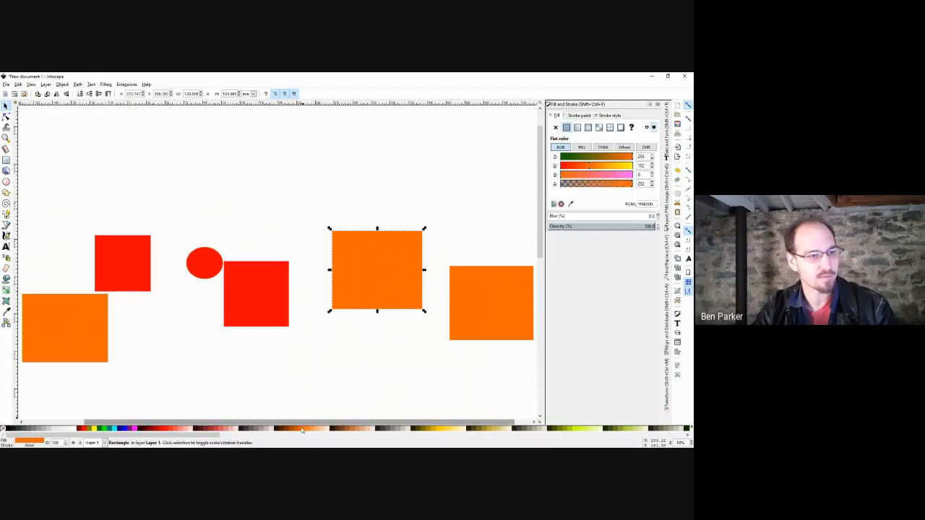
{"action": "left_click", "coordinate": [251, 430]}
Recolour the circle green, the square beside it purple, and the right-hand square pale pink.
{"action": "left_click", "coordinate": [259, 373]}
{"action": "left_click", "coordinate": [193, 267]}
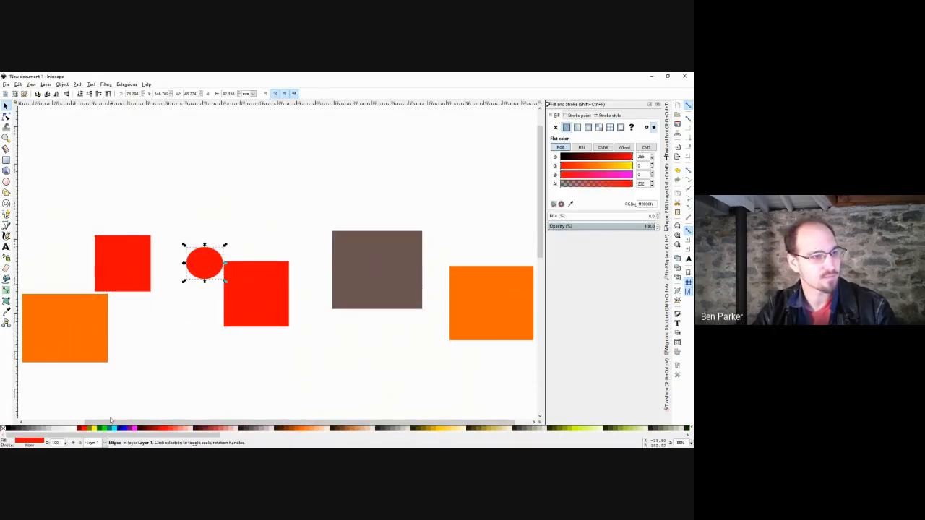
{"action": "left_click", "coordinate": [105, 430]}
{"action": "left_click", "coordinate": [388, 326]}
{"action": "left_click", "coordinate": [248, 323]}
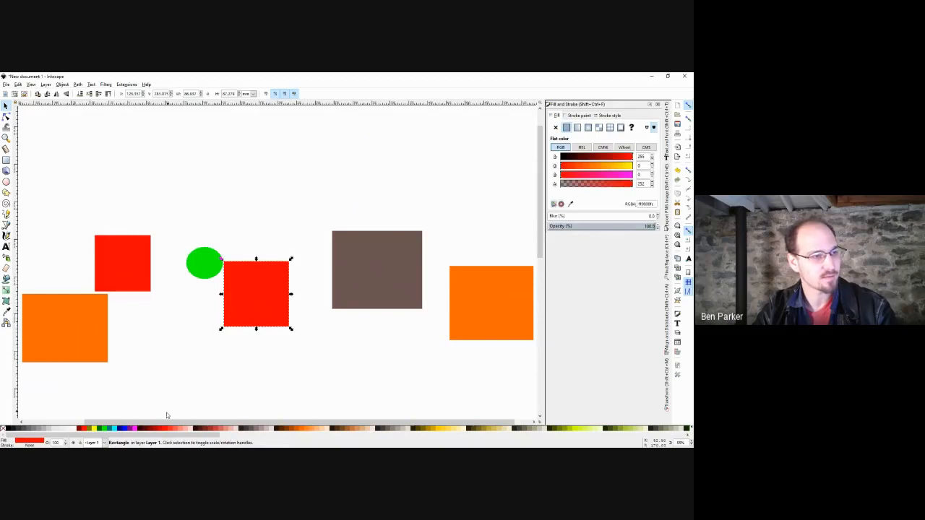
{"action": "left_click", "coordinate": [131, 428]}
{"action": "left_click", "coordinate": [343, 353]}
{"action": "left_click", "coordinate": [485, 318]}
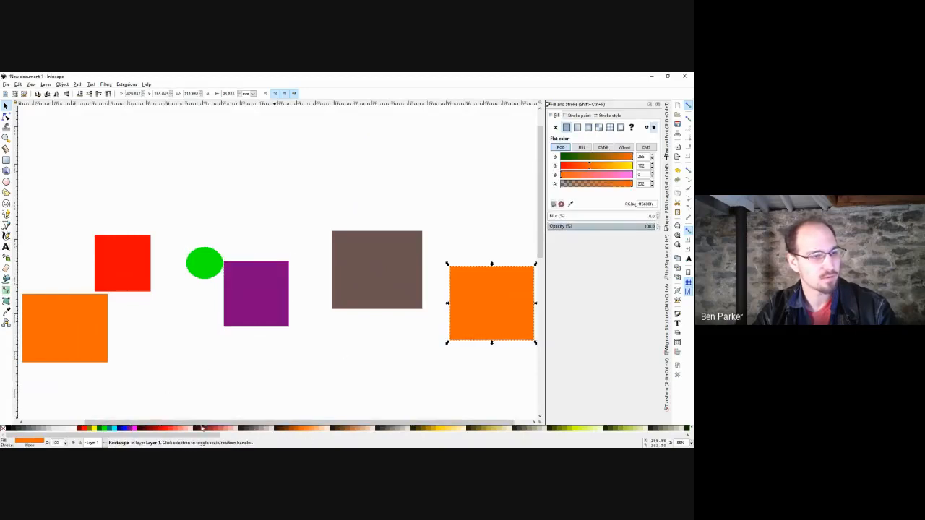
{"action": "left_click", "coordinate": [190, 429]}
{"action": "left_click", "coordinate": [233, 377]}
{"action": "scroll", "coordinate": [331, 347], "scroll_direction": "down", "scroll_amount": 1}
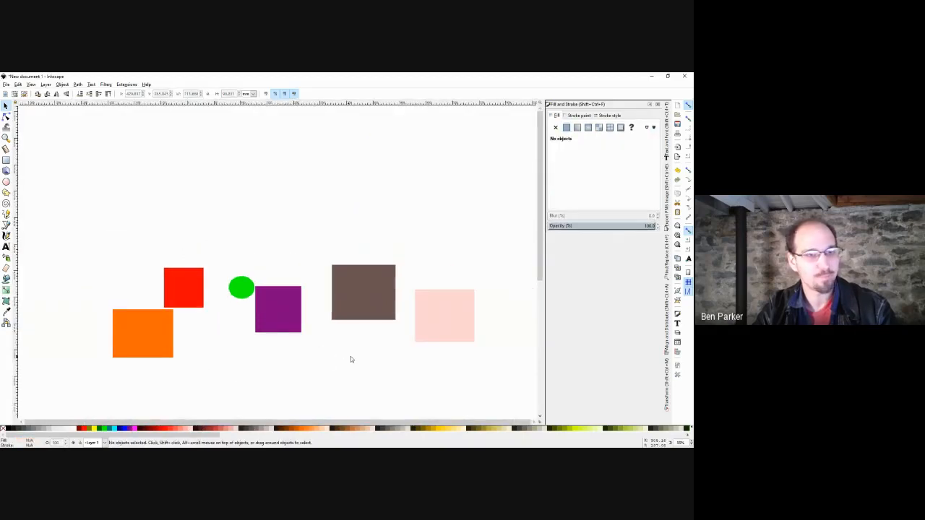
{"action": "scroll", "coordinate": [350, 359], "scroll_direction": "down", "scroll_amount": 2}
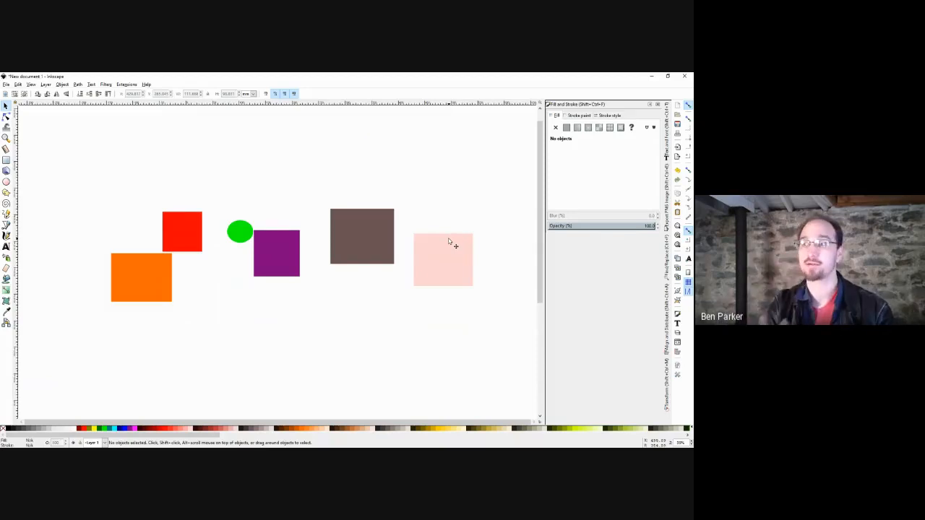
Select all six shapes and centre them on a horizontal axis using Align and Distribute.
{"action": "left_click_drag", "start_coordinate": [496, 183], "coordinate": [85, 344]}
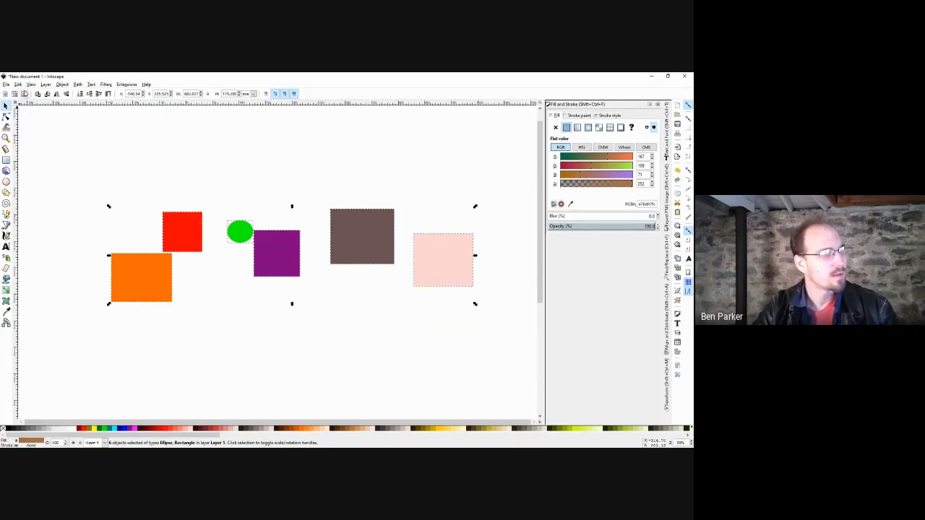
{"action": "left_click", "coordinate": [63, 85]}
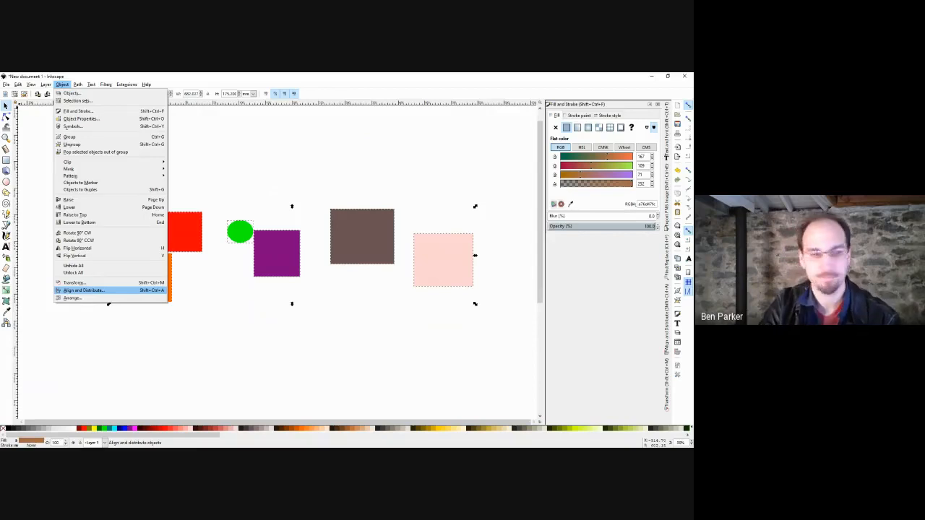
{"action": "left_click", "coordinate": [84, 290]}
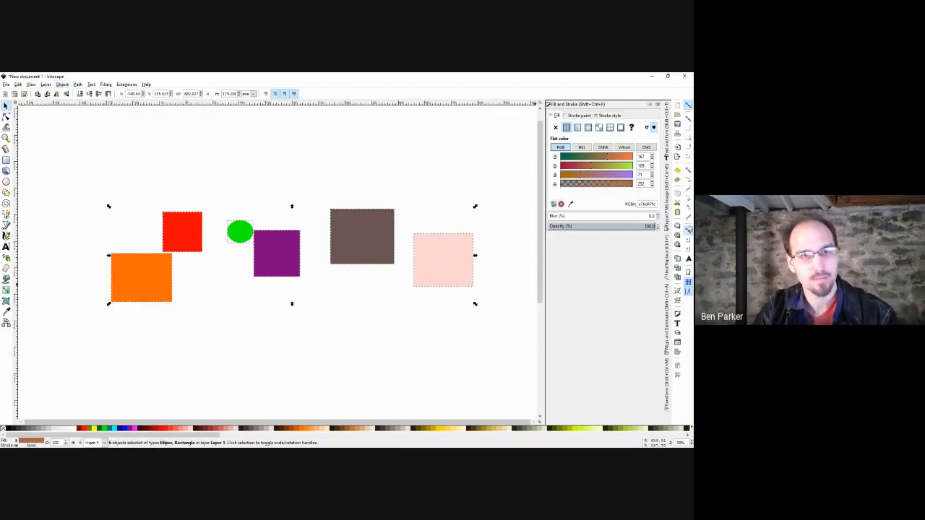
{"action": "left_click", "coordinate": [669, 361]}
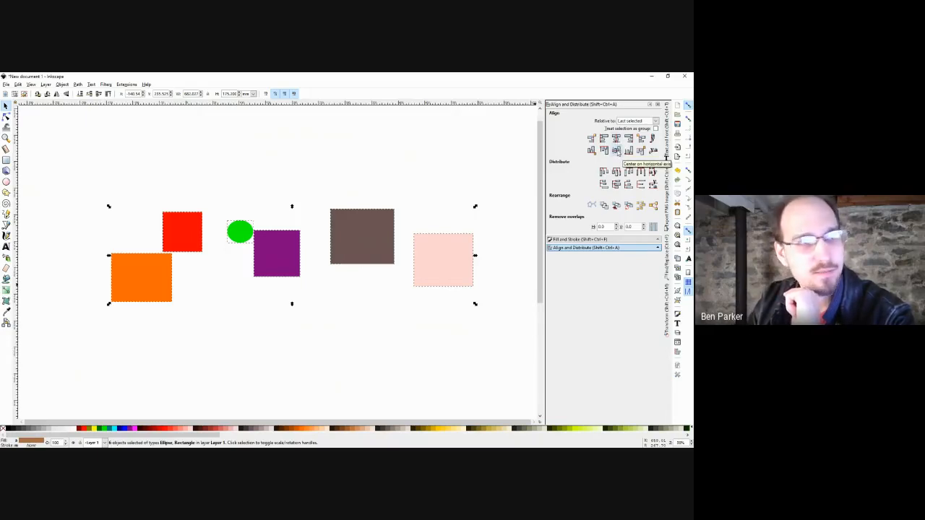
{"action": "left_click", "coordinate": [615, 150]}
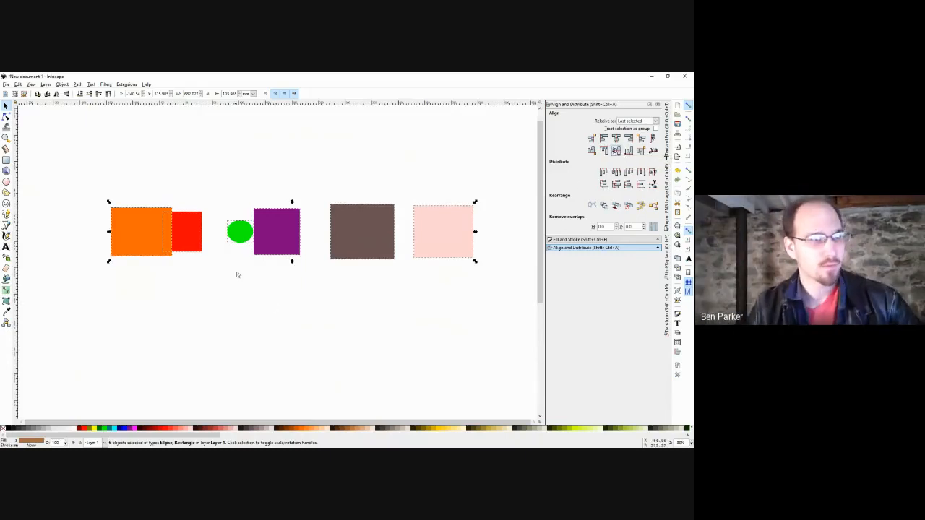
{"action": "scroll", "coordinate": [230, 229], "scroll_direction": "up", "scroll_amount": 3}
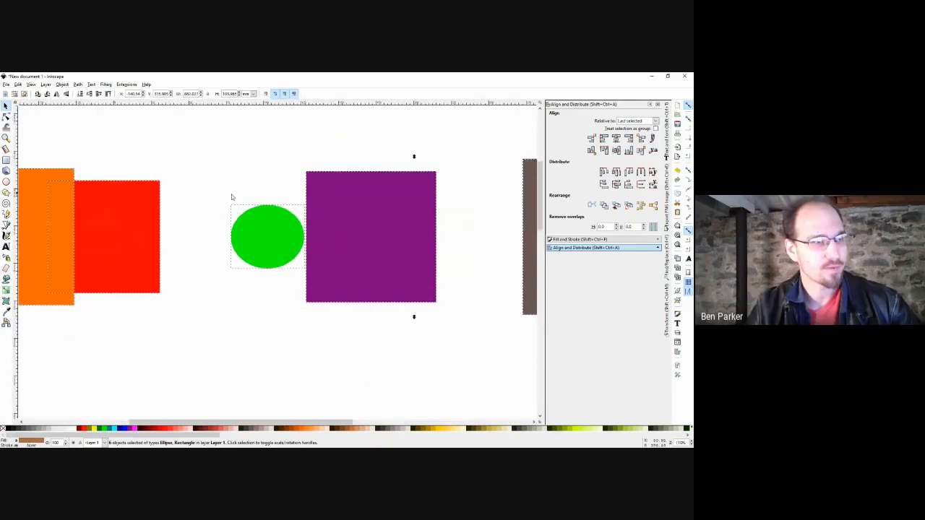
Duplicate the green circle, turn the wide ellipse copy upright, and set it on the small circle.
{"action": "left_click_drag", "start_coordinate": [217, 198], "coordinate": [325, 292]}
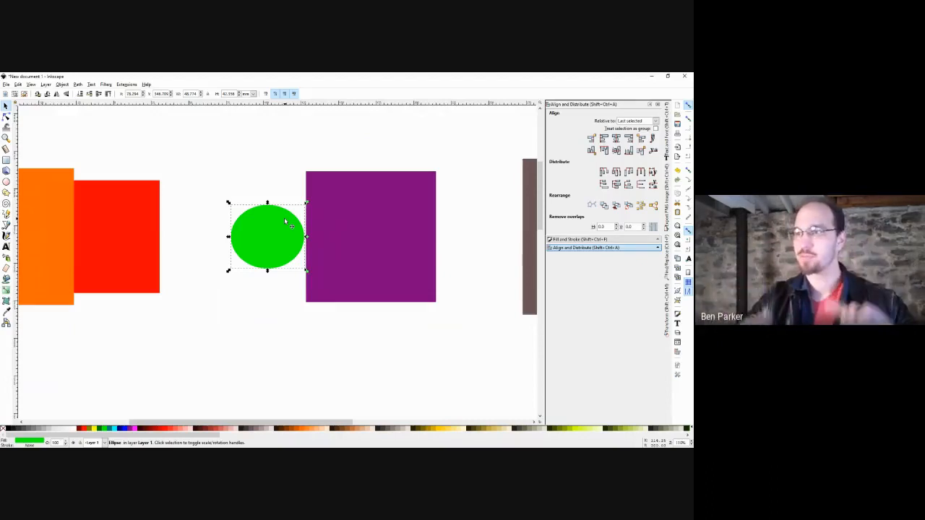
{"action": "left_click", "coordinate": [363, 231], "text": "shift"}
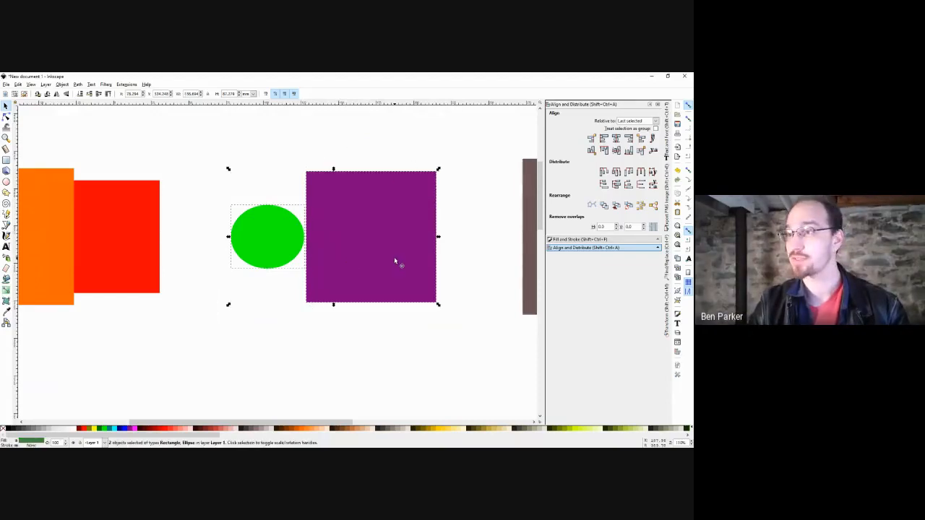
{"action": "left_click", "coordinate": [275, 169]}
{"action": "left_click_drag", "start_coordinate": [277, 244], "coordinate": [450, 276]}
{"action": "key", "text": "ctrl+d"}
{"action": "scroll", "coordinate": [368, 162], "scroll_direction": "down", "scroll_amount": 2}
{"action": "key", "text": "ctrl+d"}
{"action": "key", "text": "ctrl+bracketleft"}
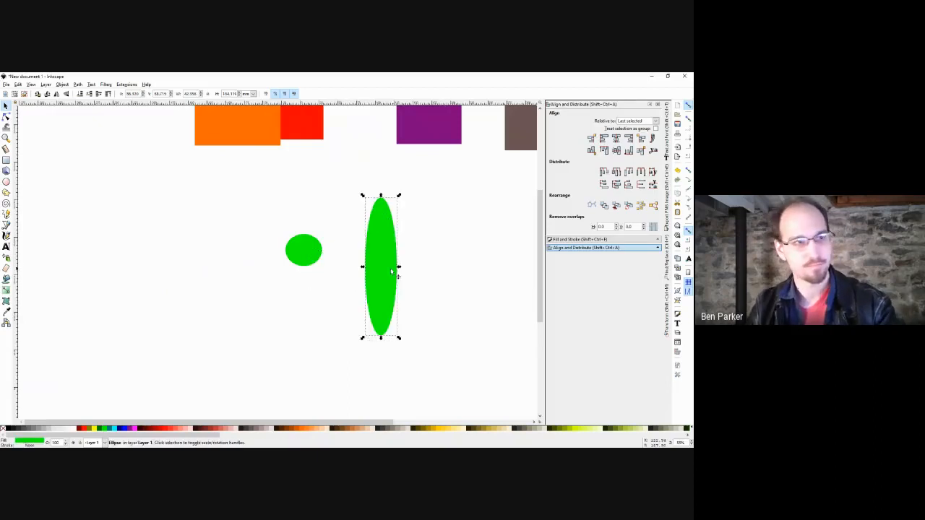
{"action": "left_click_drag", "start_coordinate": [386, 265], "coordinate": [326, 315]}
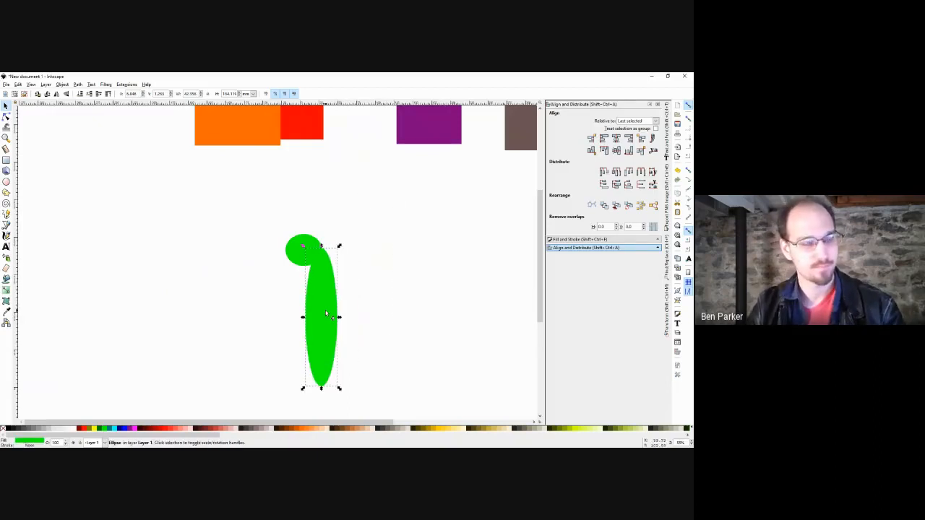
Add a foot ellipse copy tilted 15 degrees, then delete it.
{"action": "left_click", "coordinate": [296, 249]}
{"action": "mouse_move", "coordinate": [296, 250]}
{"action": "left_mouse_down"}
{"action": "mouse_move", "coordinate": [326, 306]}
{"action": "mouse_move", "coordinate": [336, 373]}
{"action": "mouse_move", "coordinate": [341, 344]}
{"action": "mouse_move", "coordinate": [367, 367]}
{"action": "mouse_move", "coordinate": [354, 359]}
{"action": "left_mouse_up"}
{"action": "key", "text": "ctrl+d"}
{"action": "key", "text": "bracketright"}
{"action": "key", "text": "bracketright"}
{"action": "key", "text": "bracketright"}
{"action": "key", "text": "bracketright"}
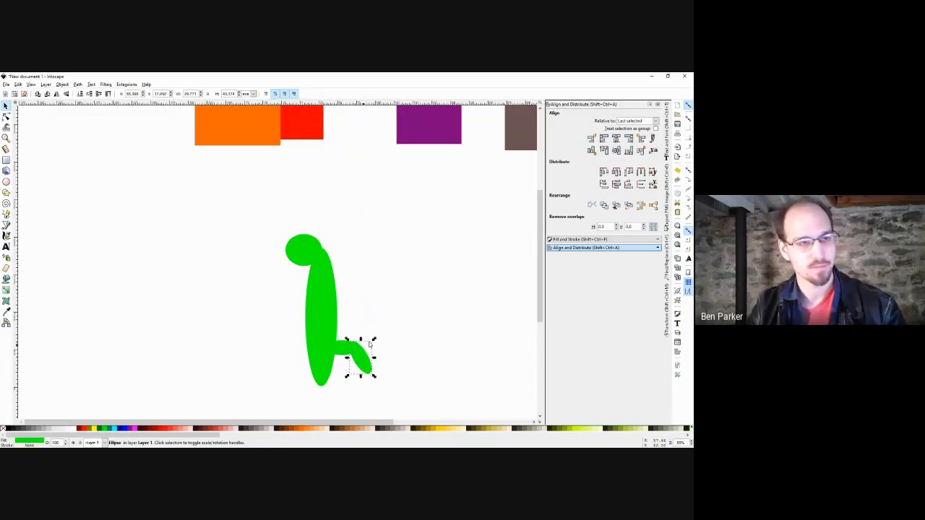
{"action": "left_click", "coordinate": [392, 233]}
{"action": "left_click_drag", "start_coordinate": [392, 234], "coordinate": [250, 404]}
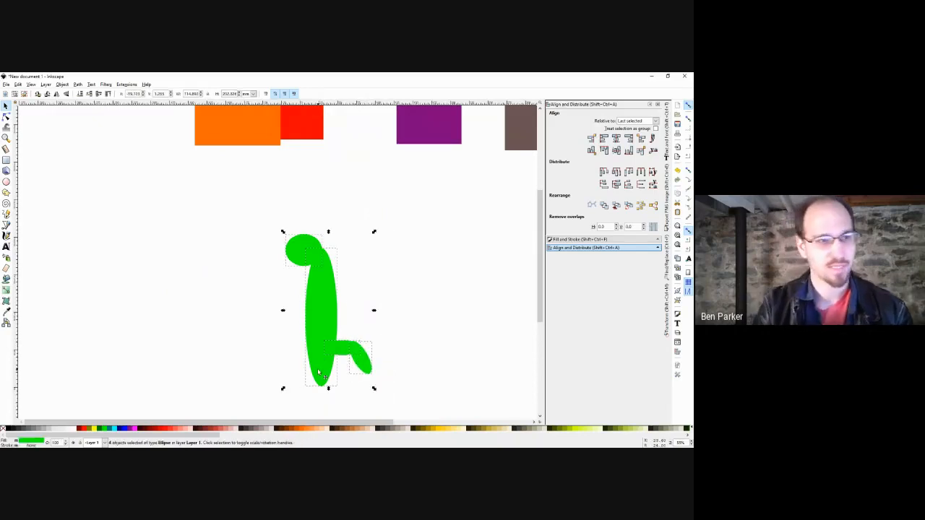
{"action": "left_click_drag", "start_coordinate": [396, 295], "coordinate": [326, 388]}
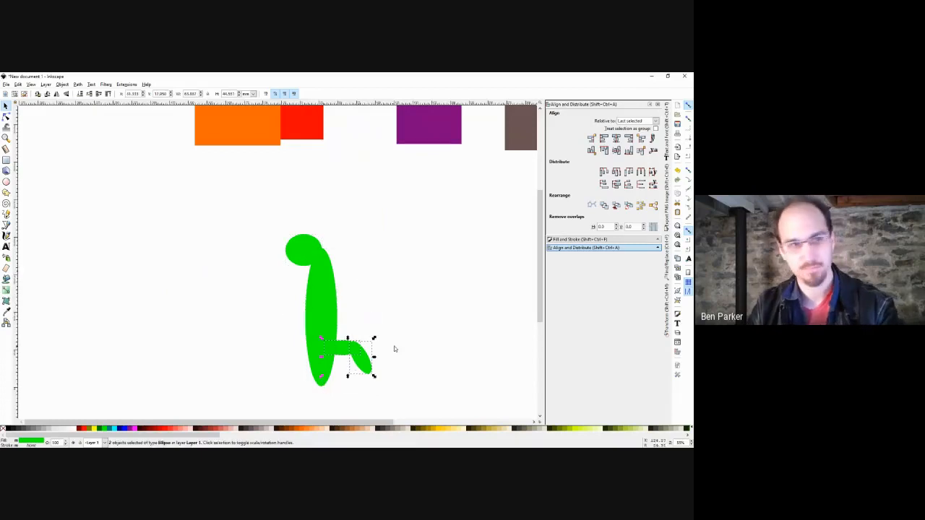
{"action": "key", "text": "Delete"}
Move the two-part green figure up into the shape row.
{"action": "left_click_drag", "start_coordinate": [387, 211], "coordinate": [237, 403]}
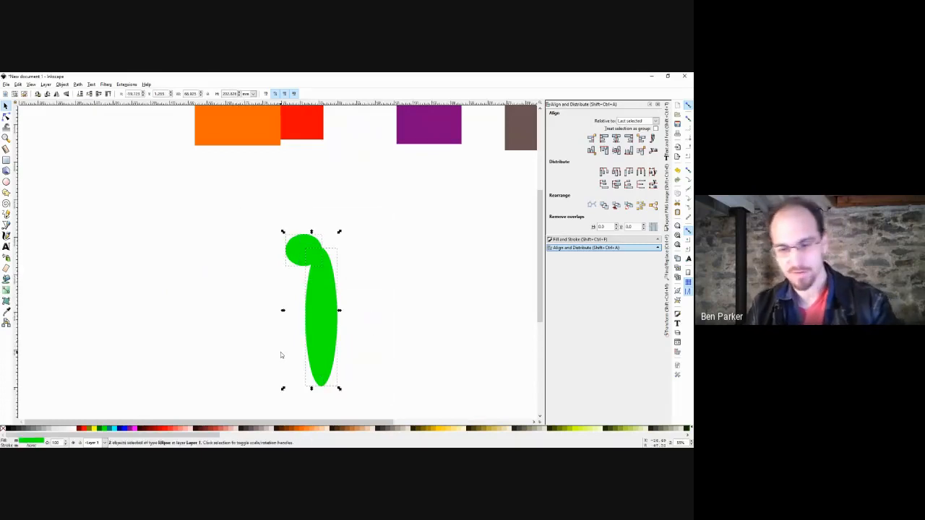
{"action": "left_click_drag", "start_coordinate": [326, 320], "coordinate": [332, 317]}
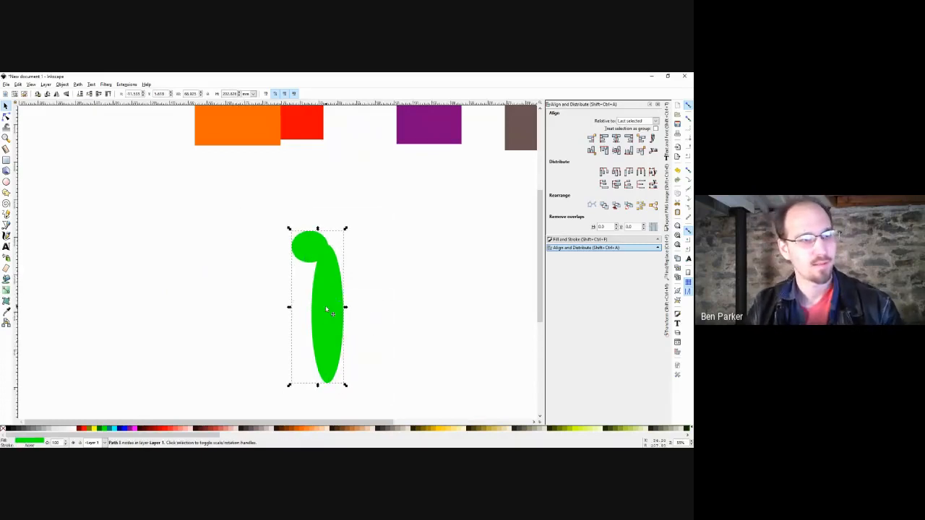
{"action": "left_click_drag", "start_coordinate": [333, 234], "coordinate": [369, 150]}
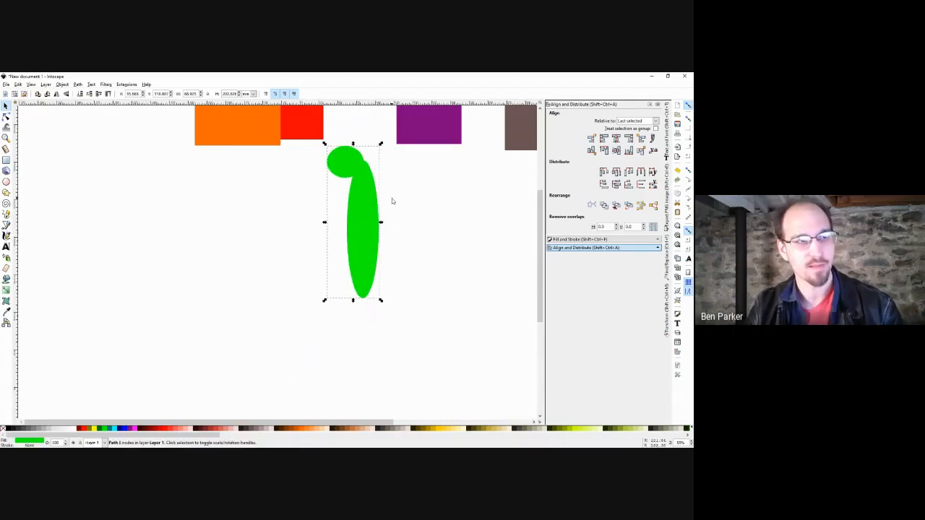
{"action": "left_click_drag", "start_coordinate": [392, 198], "coordinate": [312, 248]}
{"action": "scroll", "coordinate": [312, 248], "scroll_direction": "down", "scroll_amount": 2}
{"action": "left_click_drag", "start_coordinate": [470, 156], "coordinate": [14, 361]}
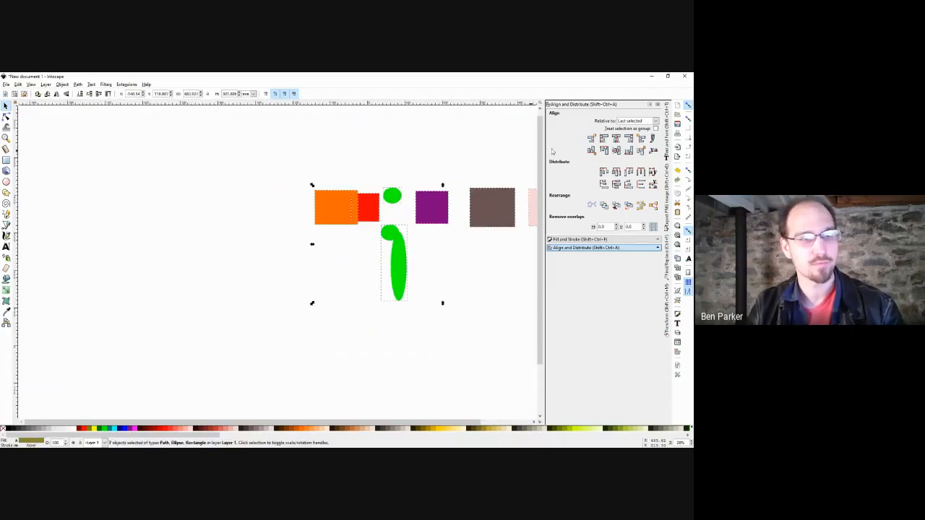
Centre the row on the green figure's horizontal axis and drag the figure's top node far up-left.
{"action": "left_click", "coordinate": [616, 150]}
{"action": "left_click", "coordinate": [433, 220]}
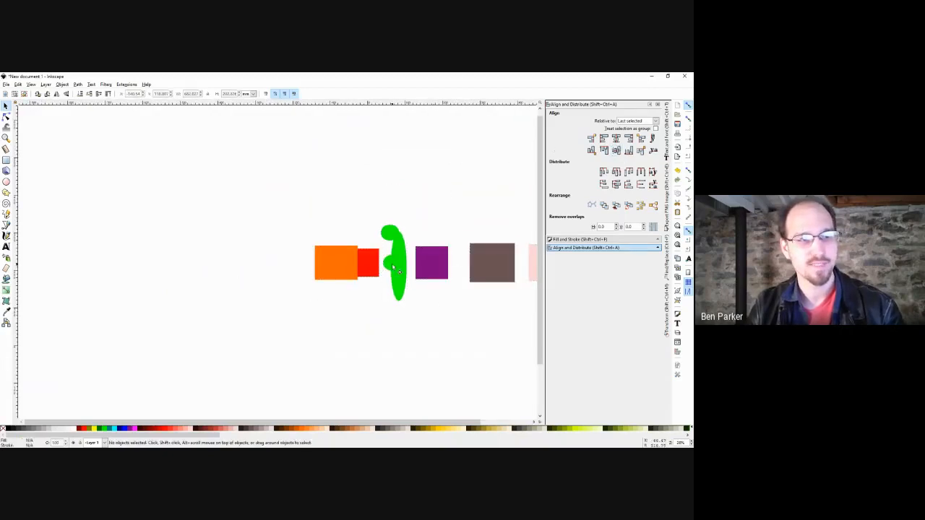
{"action": "left_click", "coordinate": [400, 243]}
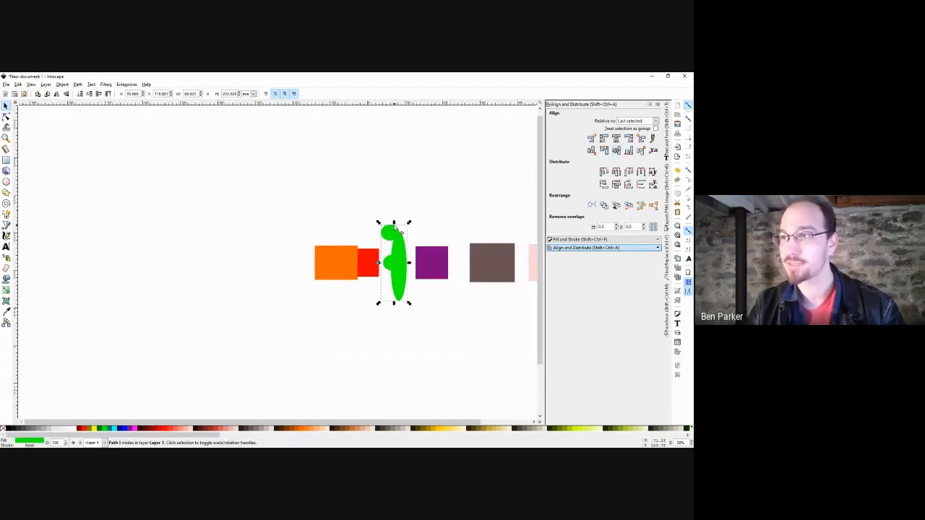
{"action": "left_click", "coordinate": [381, 233]}
{"action": "left_click", "coordinate": [385, 234]}
{"action": "key", "text": "n"}
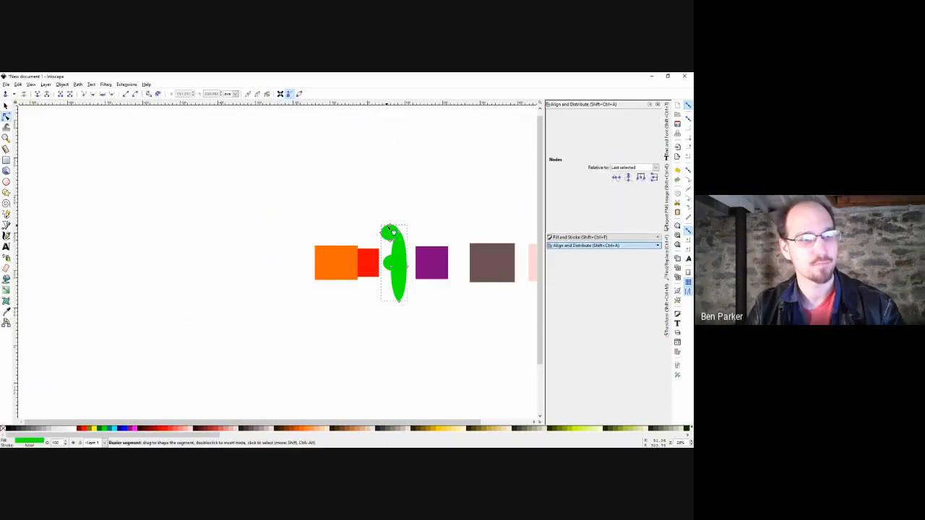
{"action": "left_click_drag", "start_coordinate": [394, 230], "coordinate": [286, 149]}
{"action": "key", "text": "s"}
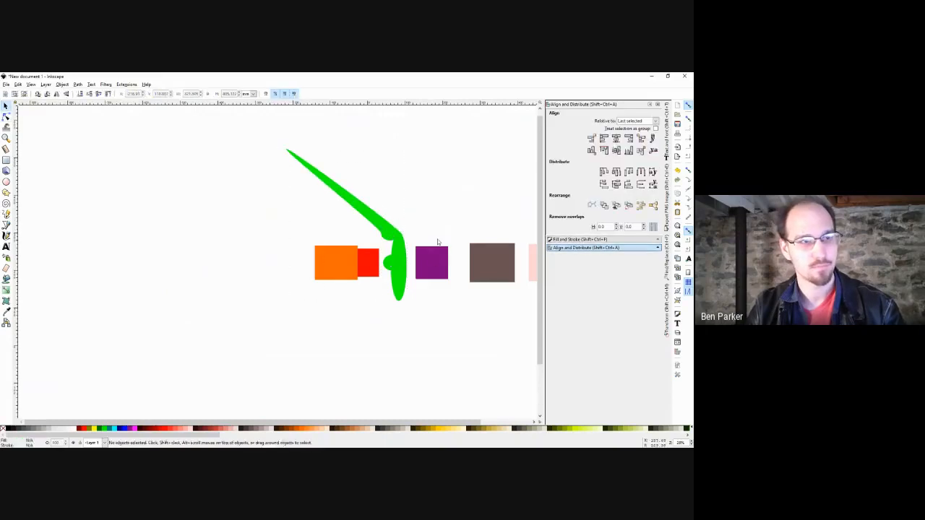
Centre the stretched green path on the purple square's horizontal axis, then delete it.
{"action": "left_click", "coordinate": [429, 257]}
{"action": "left_click", "coordinate": [393, 260], "text": "shift"}
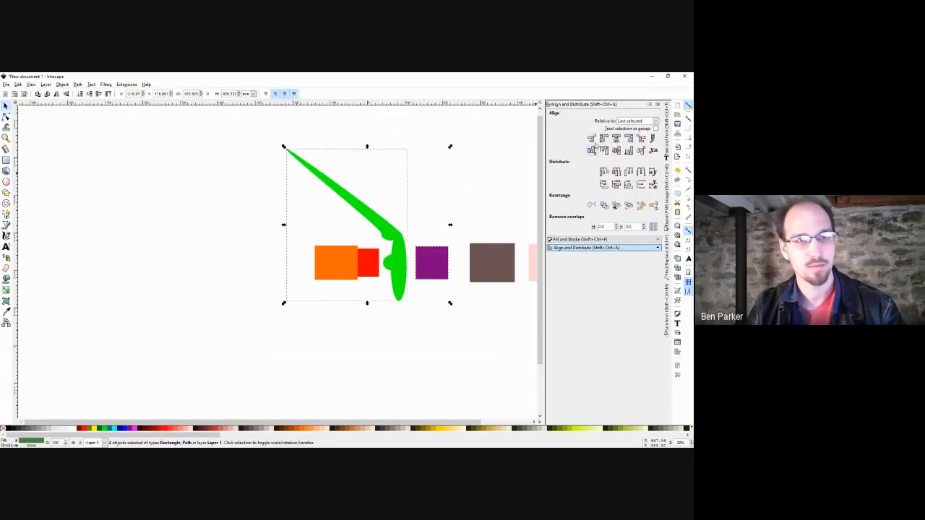
{"action": "left_click", "coordinate": [615, 149]}
{"action": "left_click", "coordinate": [489, 171]}
{"action": "left_click", "coordinate": [402, 260]}
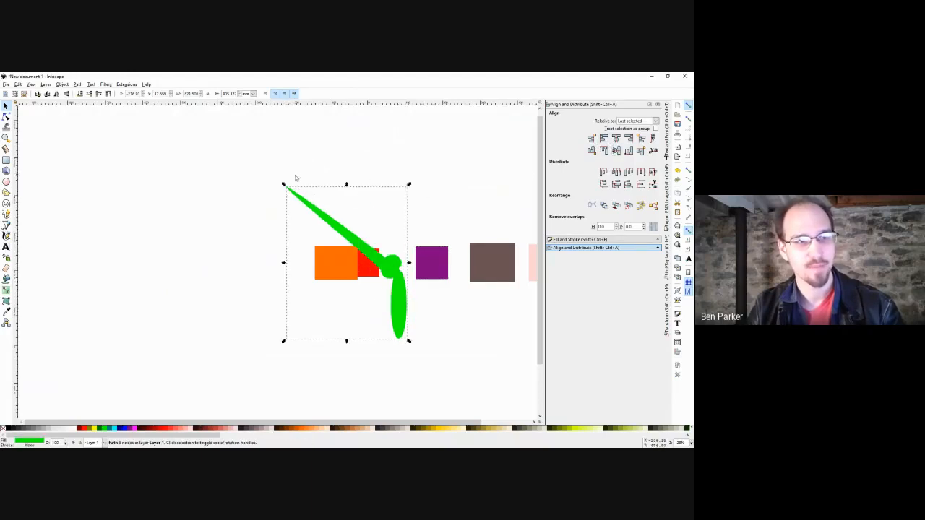
{"action": "left_click", "coordinate": [432, 254]}
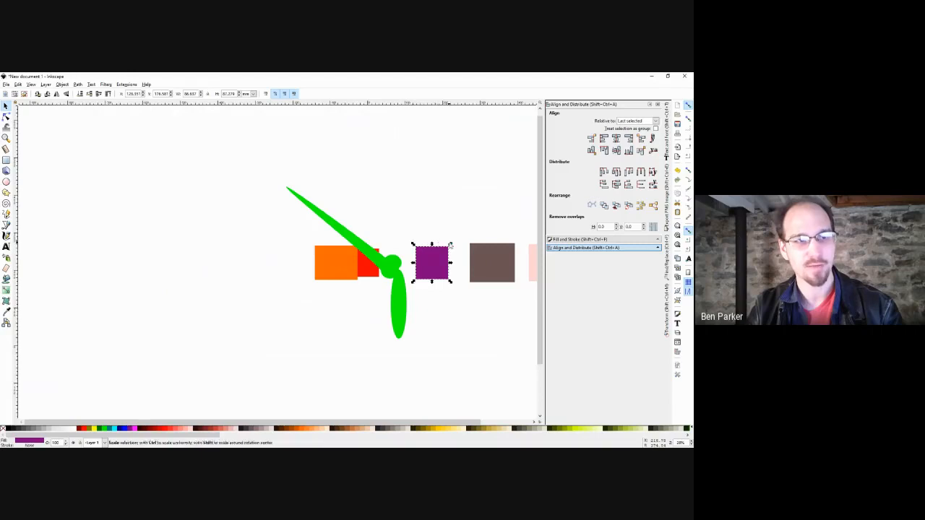
{"action": "left_click", "coordinate": [439, 202]}
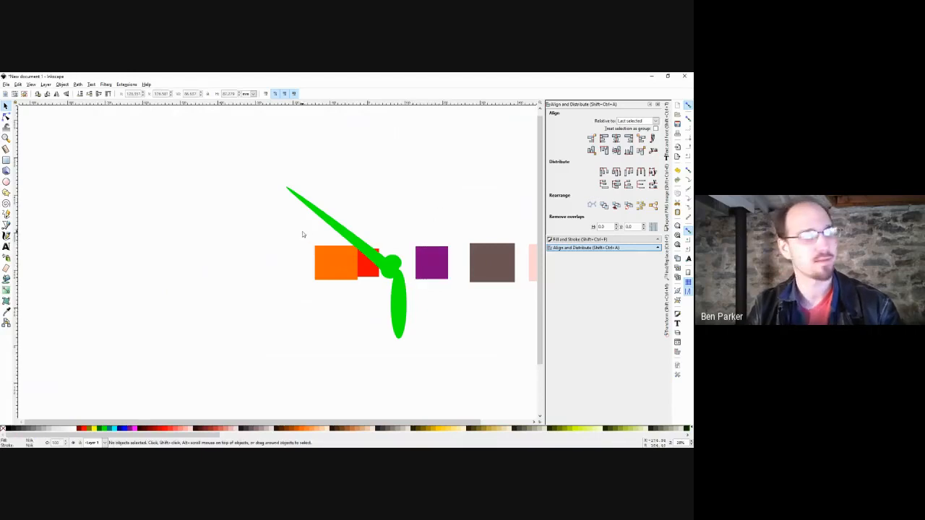
{"action": "left_click", "coordinate": [326, 223]}
{"action": "left_click_drag", "start_coordinate": [459, 210], "coordinate": [385, 203]}
{"action": "key", "text": "Delete"}
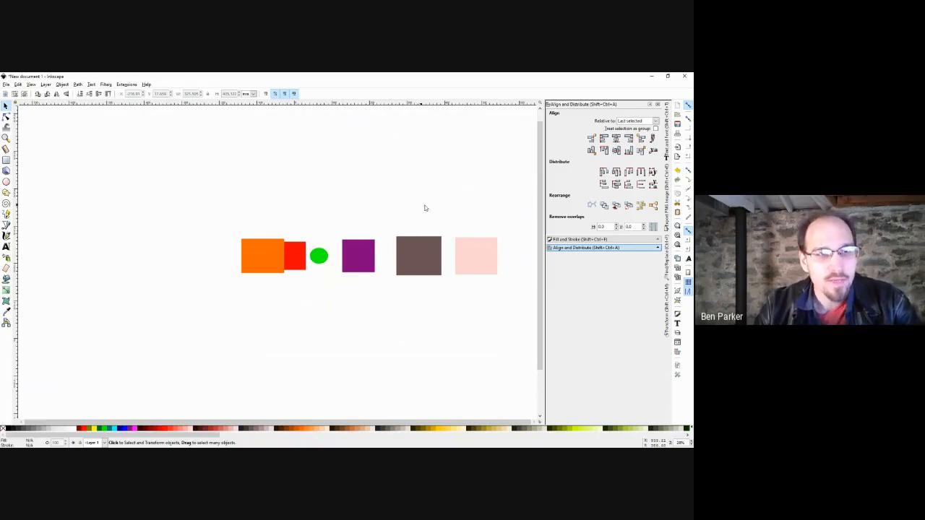
Centre all six shapes on one vertical axis, stacking them, then select the orange rectangle.
{"action": "left_click_drag", "start_coordinate": [516, 204], "coordinate": [217, 310]}
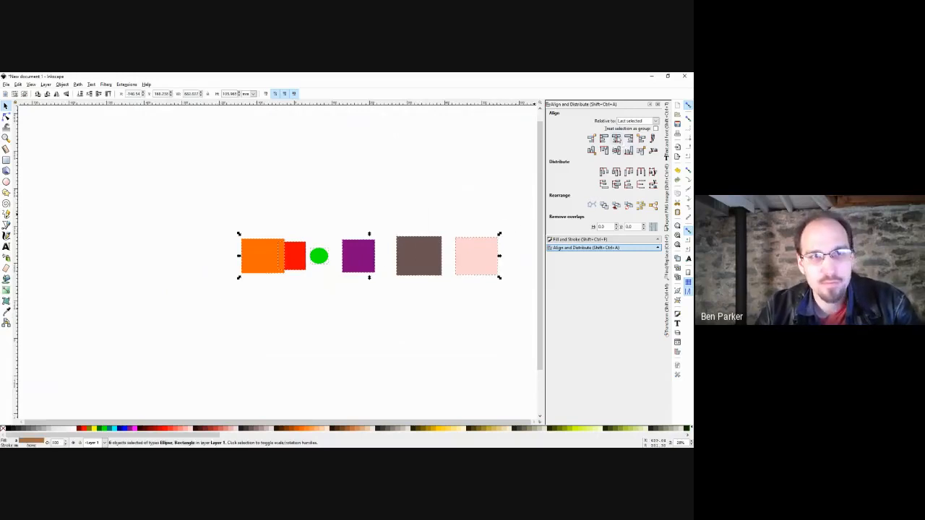
{"action": "left_click", "coordinate": [618, 139]}
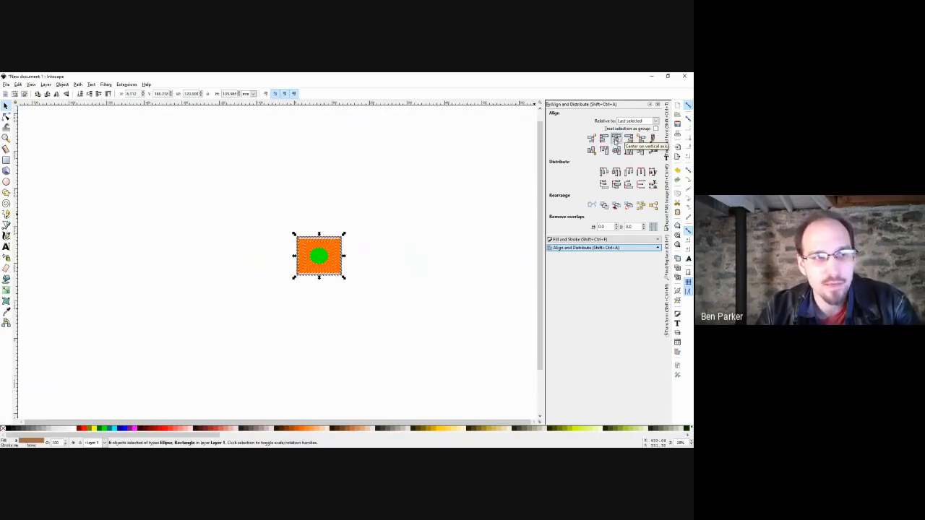
{"action": "left_click", "coordinate": [409, 241]}
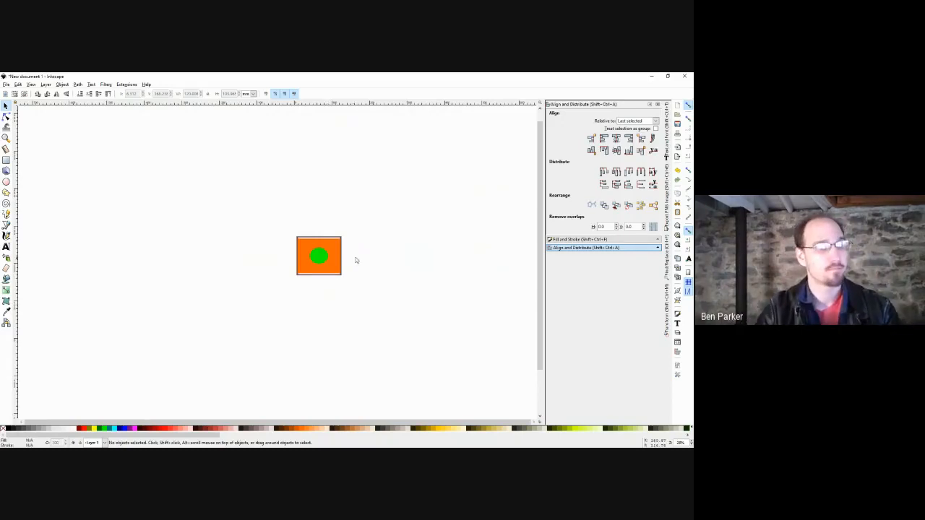
{"action": "scroll", "coordinate": [333, 261], "scroll_direction": "up", "scroll_amount": 3}
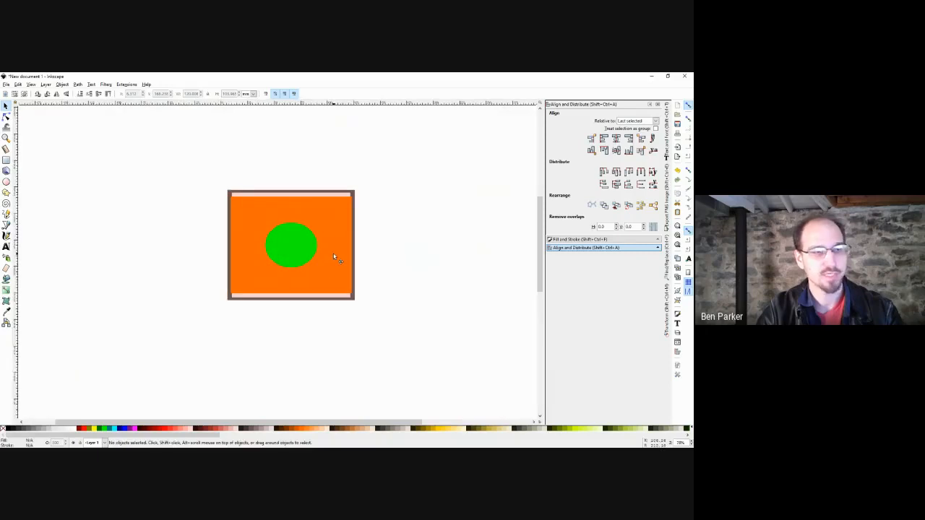
{"action": "left_click", "coordinate": [334, 258]}
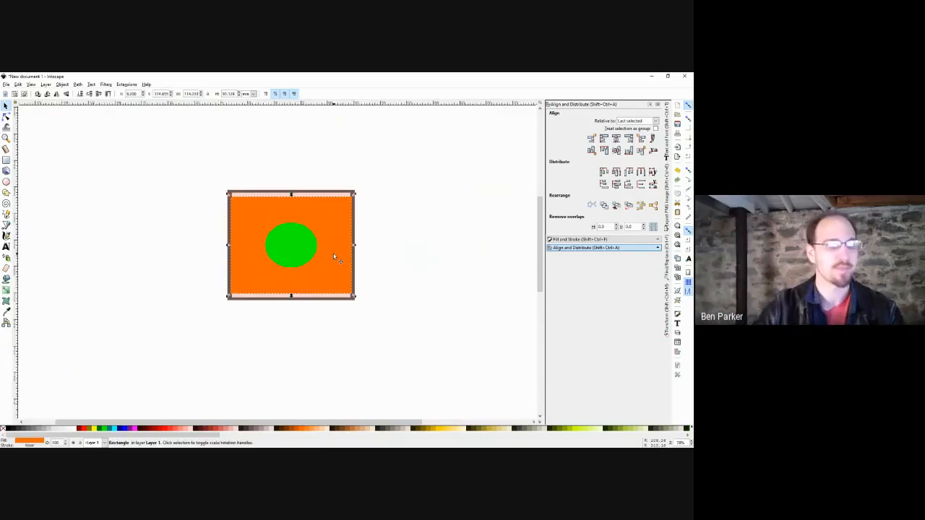
Enlarge the orange rectangle to about 233%, then undo back to the spread-out row.
{"action": "left_click_drag", "start_coordinate": [354, 297], "coordinate": [437, 361]}
{"action": "left_click", "coordinate": [467, 284]}
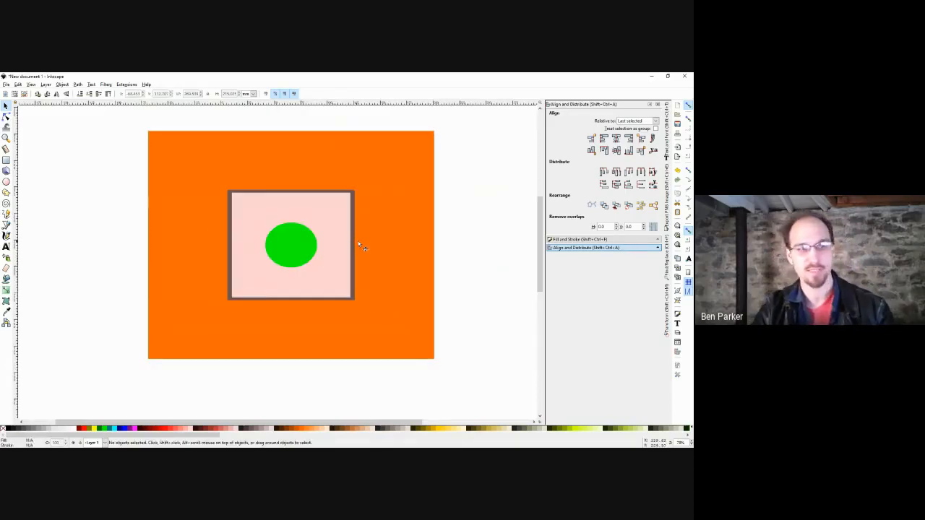
{"action": "scroll", "coordinate": [361, 238], "scroll_direction": "down", "scroll_amount": 4, "text": "ctrl"}
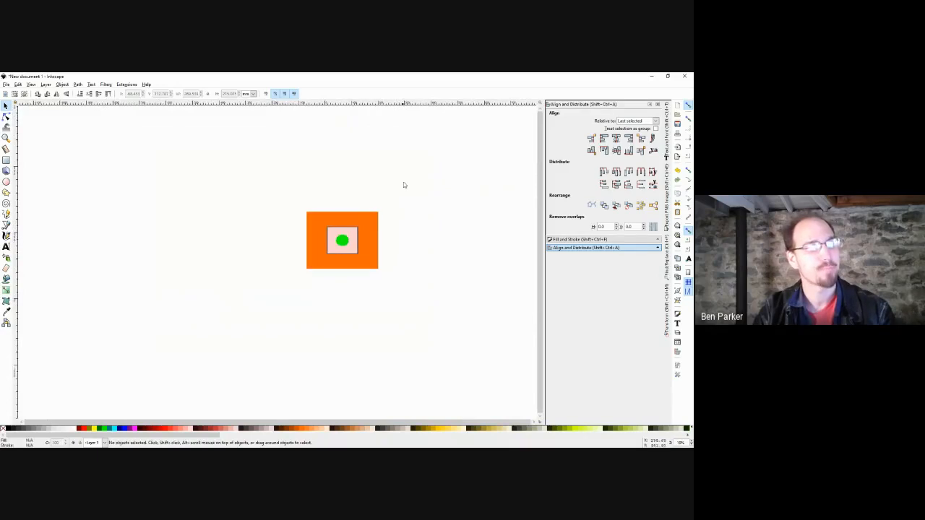
{"action": "left_click_drag", "start_coordinate": [404, 182], "coordinate": [240, 305]}
{"action": "key", "text": "Delete"}
{"action": "key", "text": "ctrl+z"}
{"action": "key", "text": "ctrl+z"}
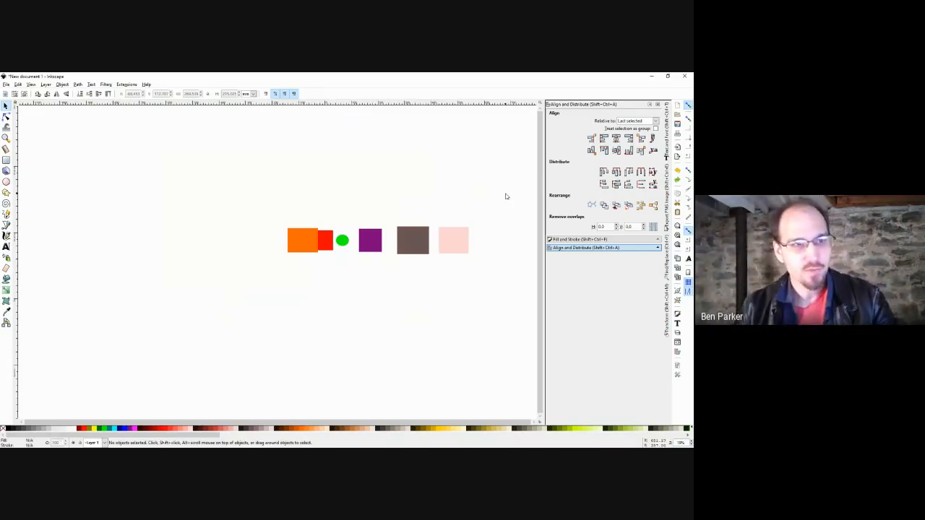
Select all the row shapes and zoom to fit them in view.
{"action": "left_click_drag", "start_coordinate": [505, 194], "coordinate": [228, 310]}
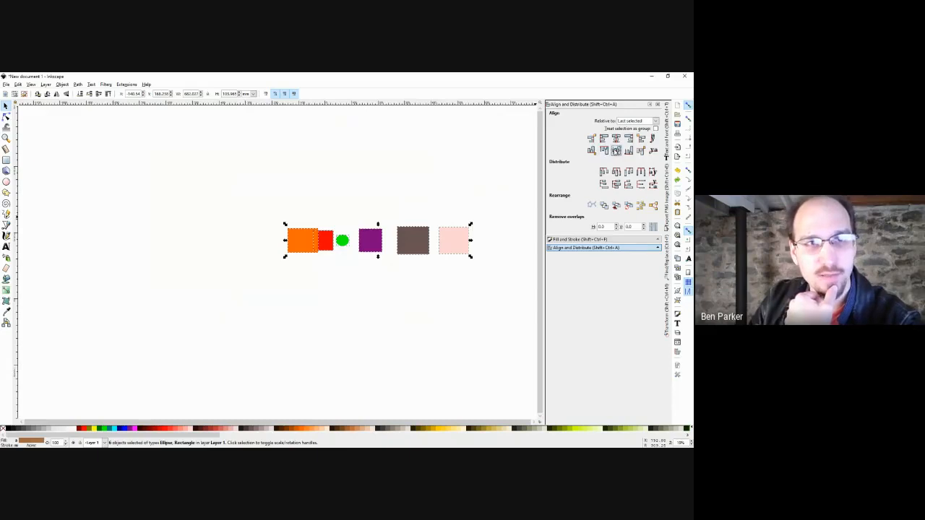
{"action": "scroll", "coordinate": [290, 257], "scroll_direction": "up", "scroll_amount": 2}
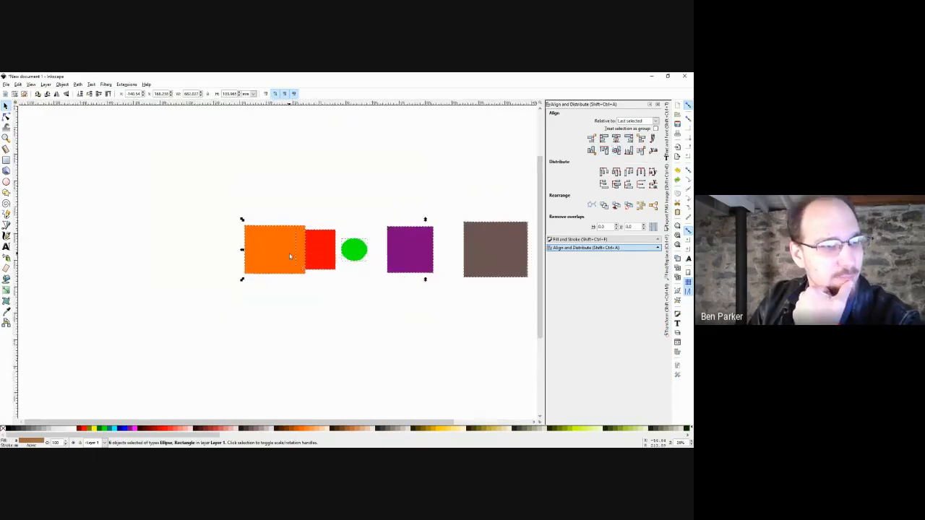
{"action": "scroll", "coordinate": [291, 253], "scroll_direction": "up", "scroll_amount": 1}
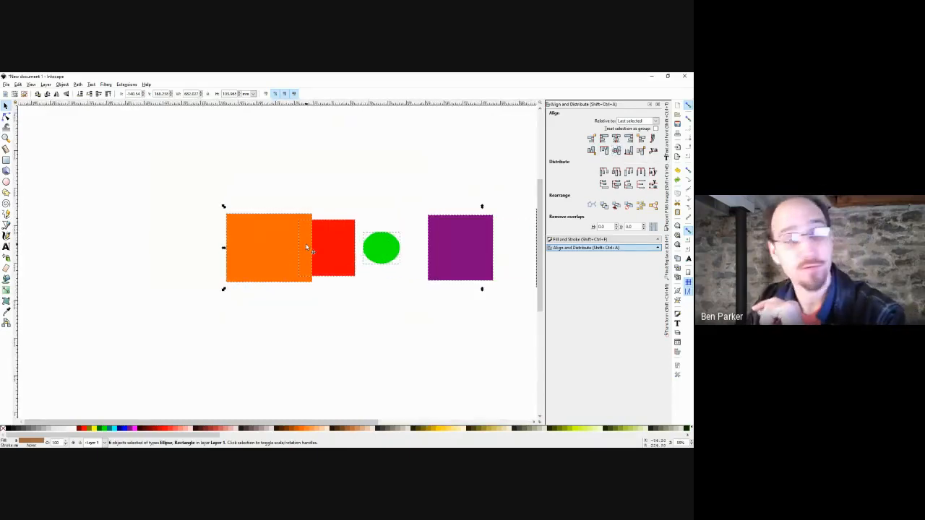
{"action": "scroll", "coordinate": [297, 245], "scroll_direction": "right", "scroll_amount": 2}
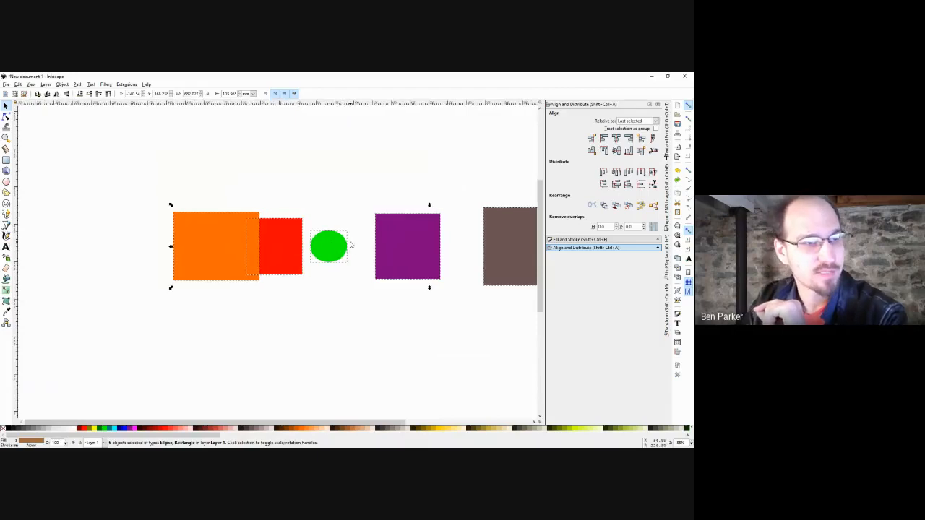
{"action": "scroll", "coordinate": [369, 245], "scroll_direction": "right", "scroll_amount": 4}
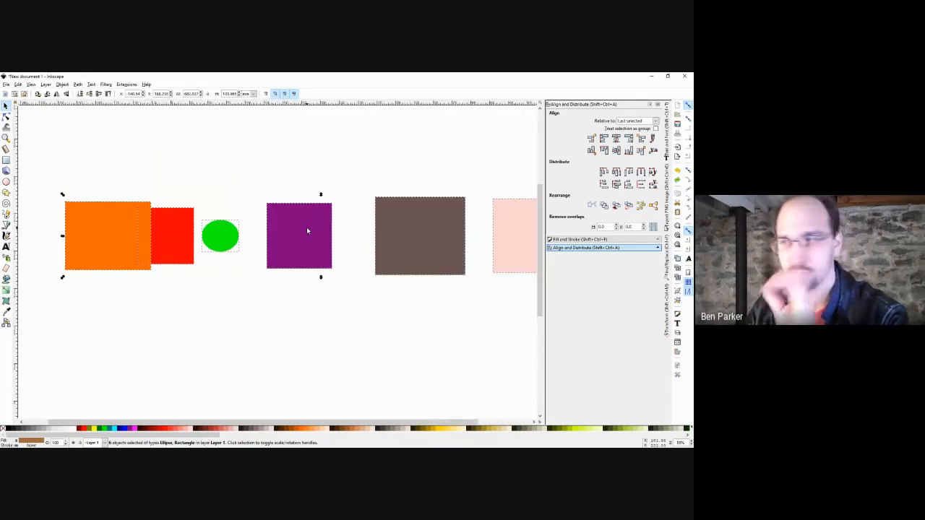
{"action": "key", "text": "3"}
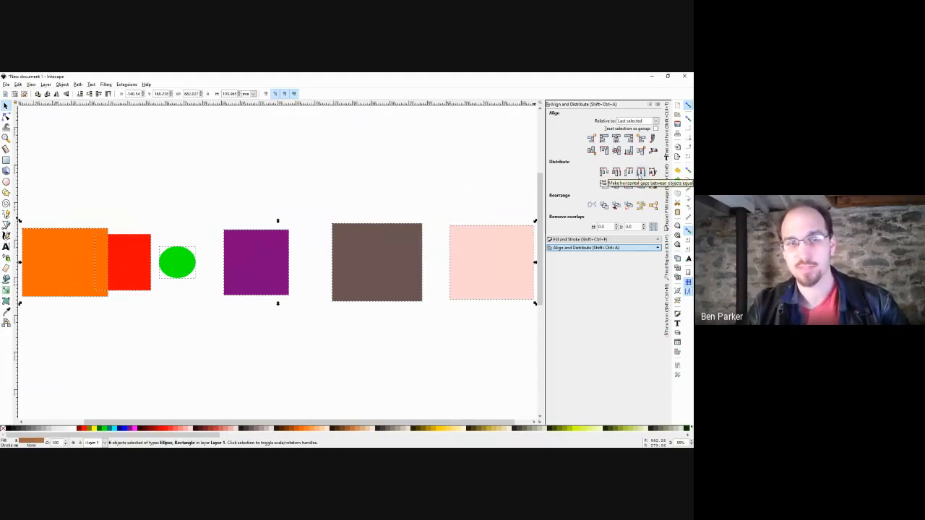
{"action": "left_click_drag", "start_coordinate": [483, 230], "coordinate": [409, 225]}
{"action": "scroll", "coordinate": [409, 224], "scroll_direction": "down", "scroll_amount": 2}
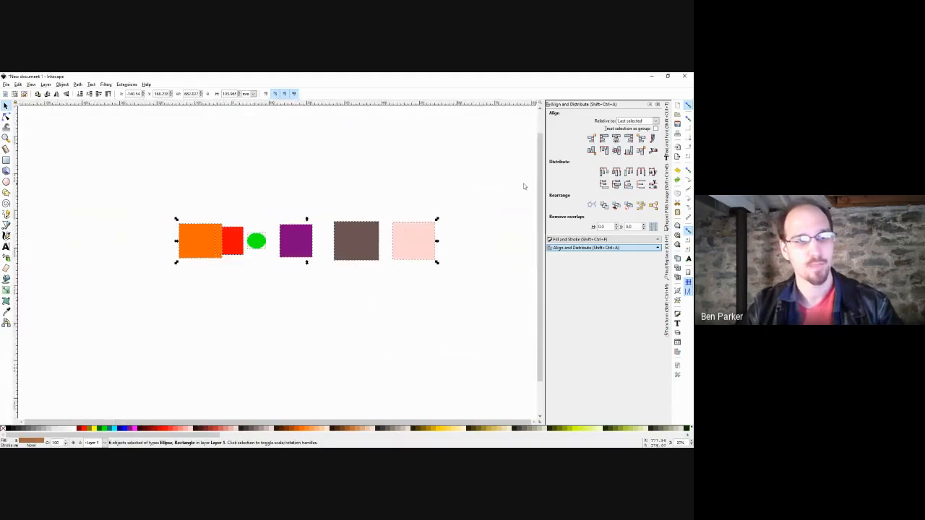
Make horizontal gaps equal, then redistribute the shapes with evenly spaced left edges.
{"action": "left_click", "coordinate": [640, 172]}
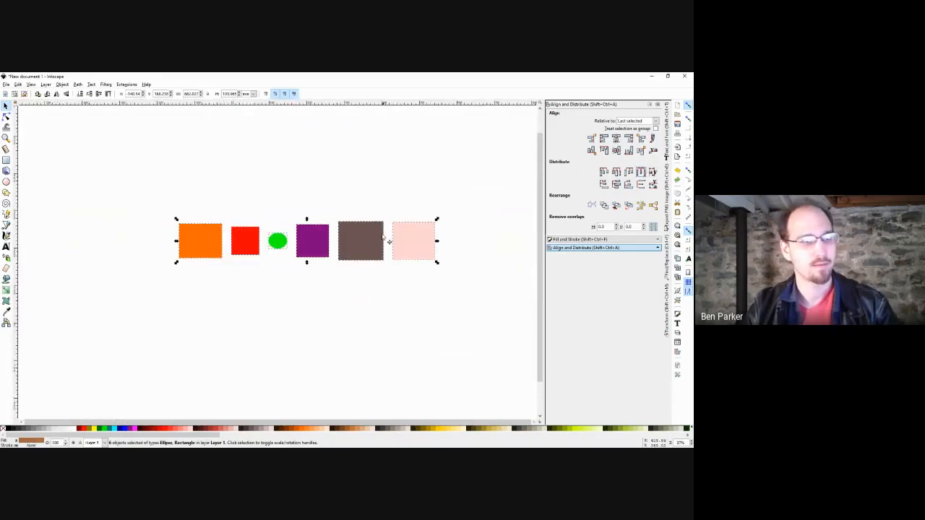
{"action": "scroll", "coordinate": [385, 242], "scroll_direction": "up", "scroll_amount": 4}
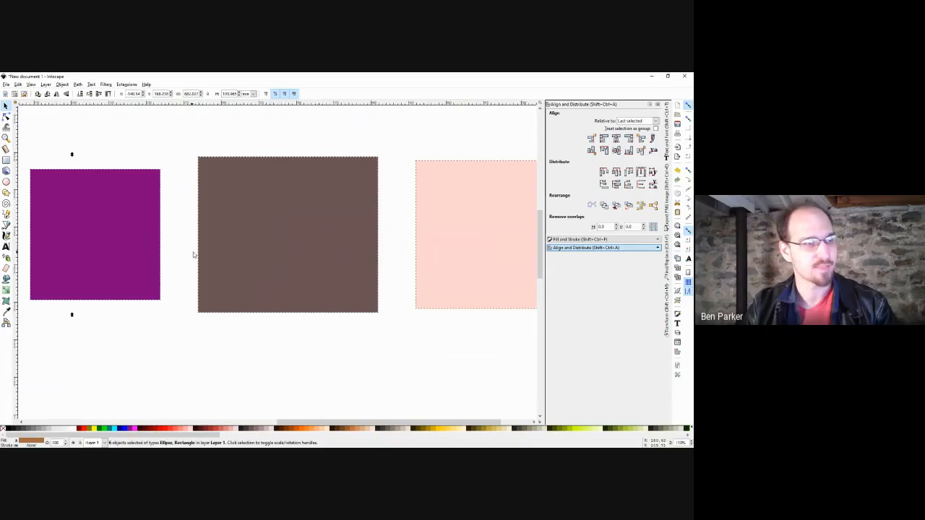
{"action": "left_click_drag", "start_coordinate": [133, 254], "coordinate": [225, 263]}
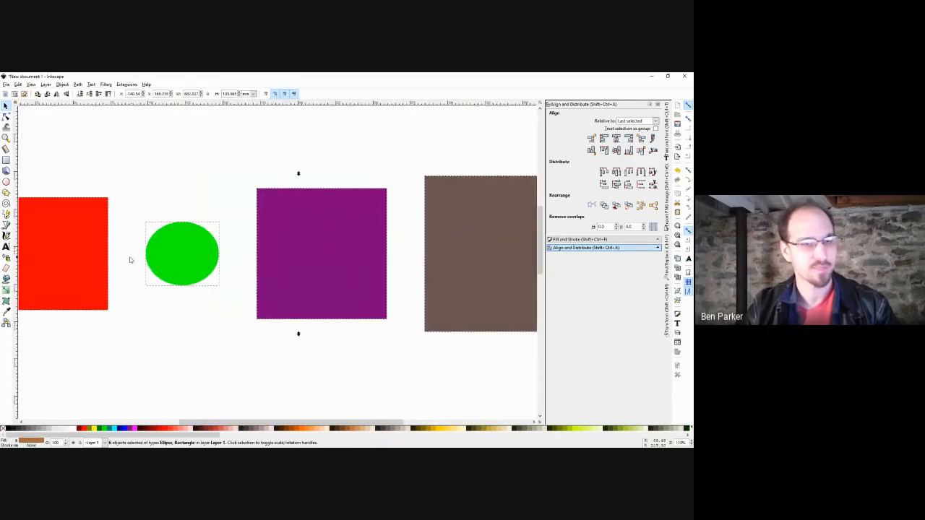
{"action": "scroll", "coordinate": [310, 277], "scroll_direction": "down", "scroll_amount": 2}
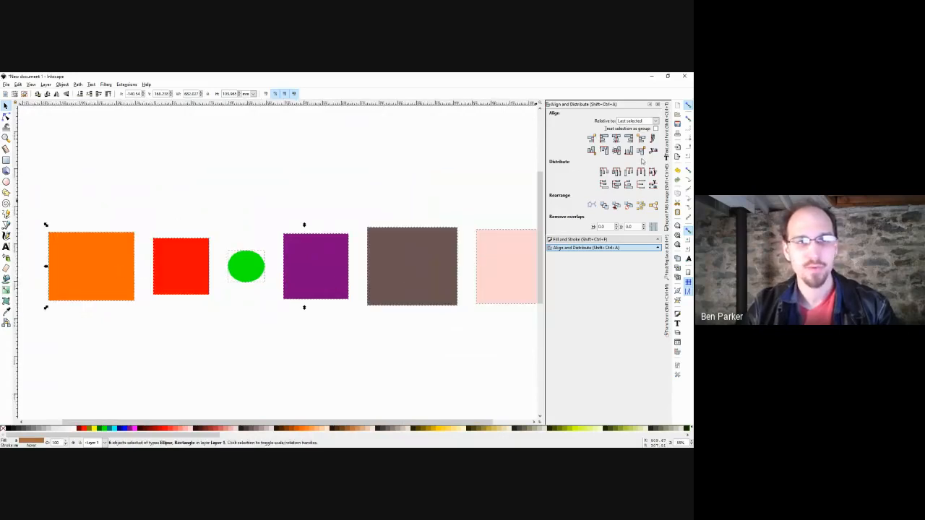
{"action": "left_click", "coordinate": [604, 172]}
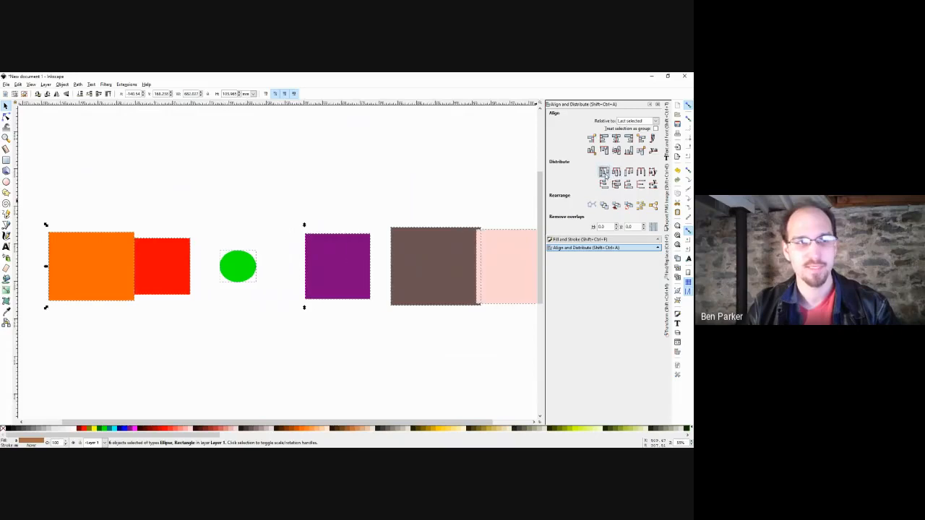
{"action": "scroll", "coordinate": [388, 231], "scroll_direction": "down", "scroll_amount": 1}
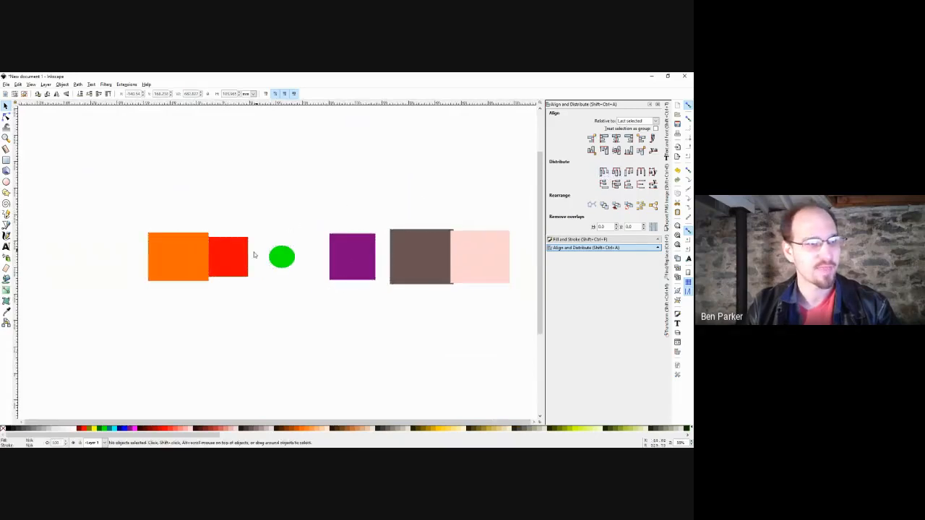
{"action": "scroll", "coordinate": [255, 256], "scroll_direction": "left", "scroll_amount": 3}
{"action": "scroll", "coordinate": [254, 262], "scroll_direction": "up", "scroll_amount": 2}
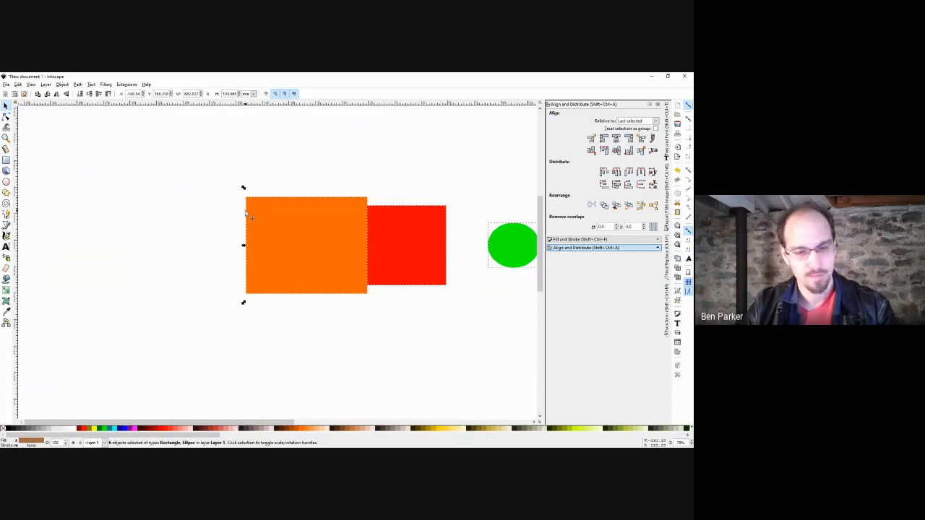
Draw a straight Pencil measuring line and slide it between shapes to compare gaps.
{"action": "key", "text": "p"}
{"action": "left_click_drag", "start_coordinate": [249, 228], "coordinate": [369, 228]}
{"action": "key", "text": "s"}
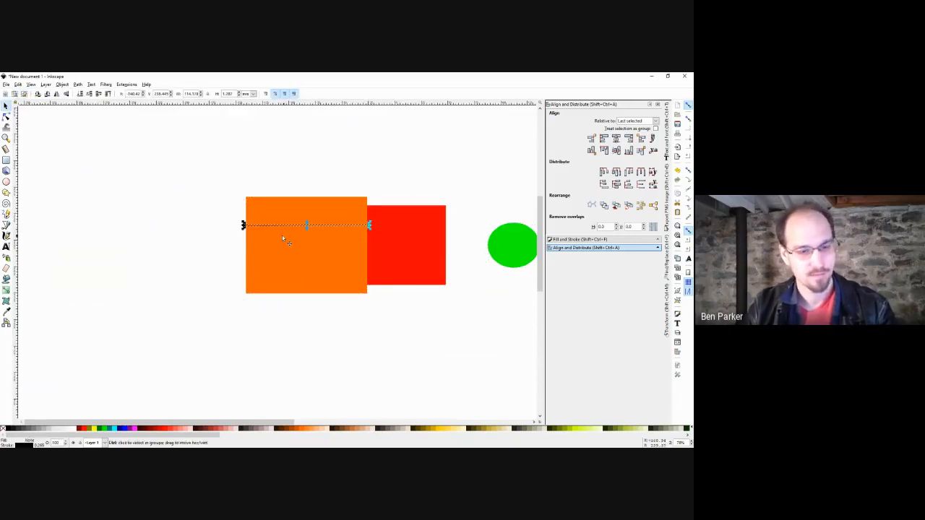
{"action": "mouse_move", "coordinate": [260, 229]}
{"action": "left_mouse_down"}
{"action": "mouse_move", "coordinate": [394, 235]}
{"action": "mouse_move", "coordinate": [384, 233]}
{"action": "left_mouse_up"}
{"action": "left_click", "coordinate": [493, 245]}
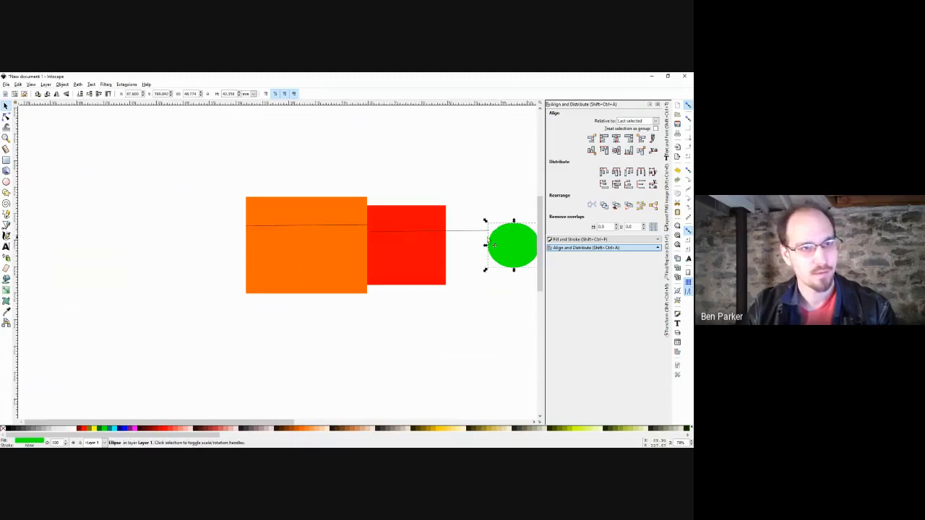
{"action": "left_click", "coordinate": [476, 232]}
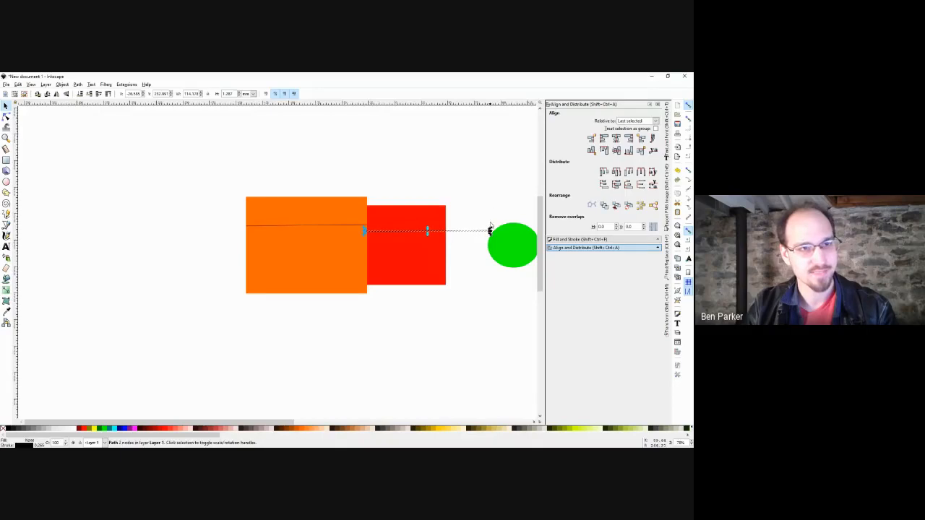
{"action": "left_click", "coordinate": [509, 254]}
{"action": "scroll", "coordinate": [509, 254], "scroll_direction": "right", "scroll_amount": 5}
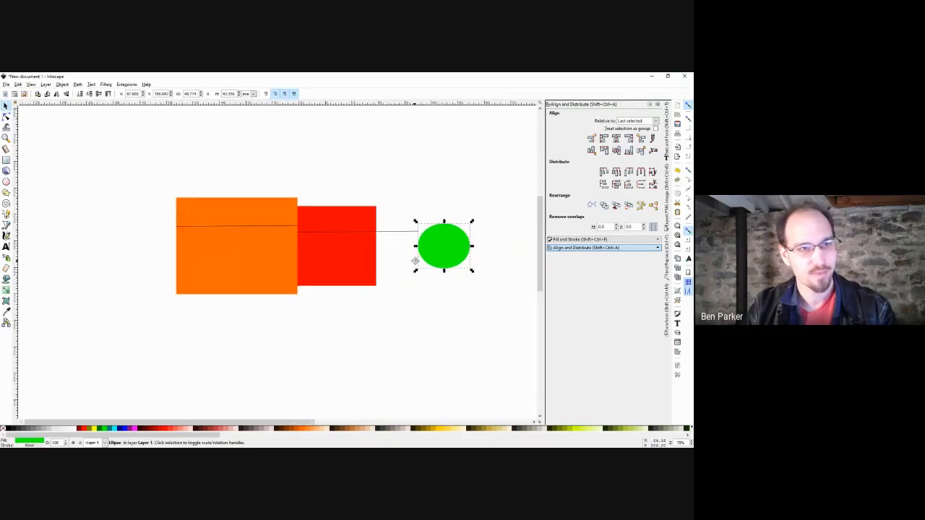
{"action": "left_click_drag", "start_coordinate": [302, 232], "coordinate": [478, 245]}
Check the gap between the green ellipse and purple square with the measuring line.
{"action": "scroll", "coordinate": [493, 257], "scroll_direction": "right", "scroll_amount": 2}
{"action": "scroll", "coordinate": [492, 257], "scroll_direction": "up", "scroll_amount": 1}
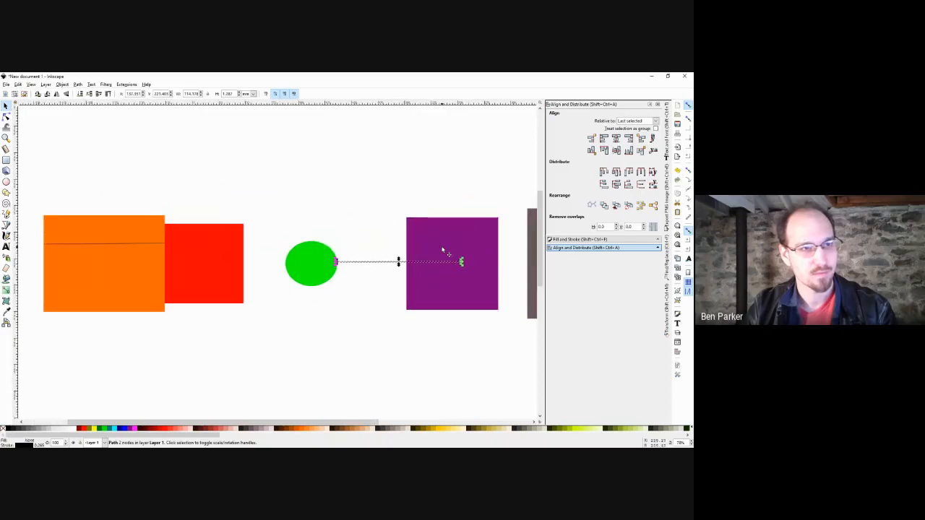
{"action": "left_click", "coordinate": [444, 252]}
{"action": "left_click", "coordinate": [326, 264], "text": "shift"}
{"action": "left_click_drag", "start_coordinate": [370, 262], "coordinate": [318, 264]}
{"action": "left_click", "coordinate": [362, 253]}
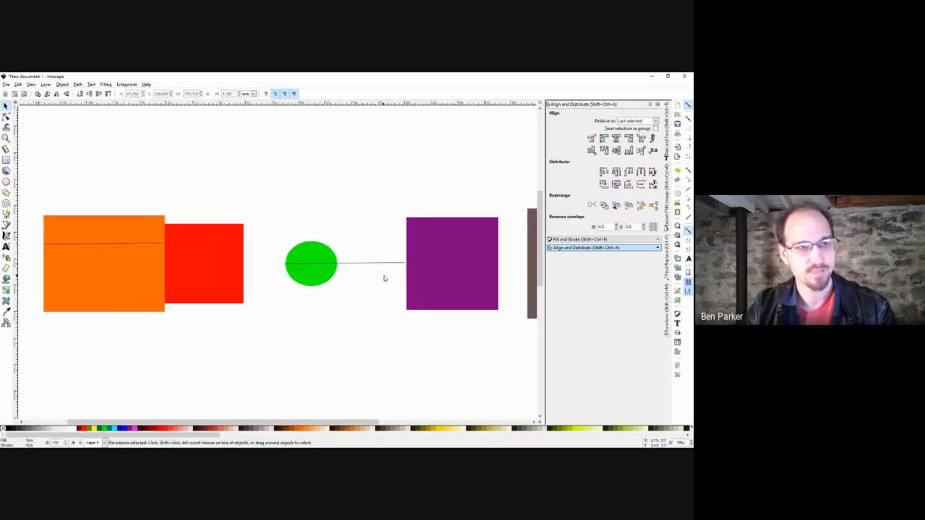
{"action": "left_click", "coordinate": [421, 252]}
{"action": "left_click", "coordinate": [307, 267], "text": "shift"}
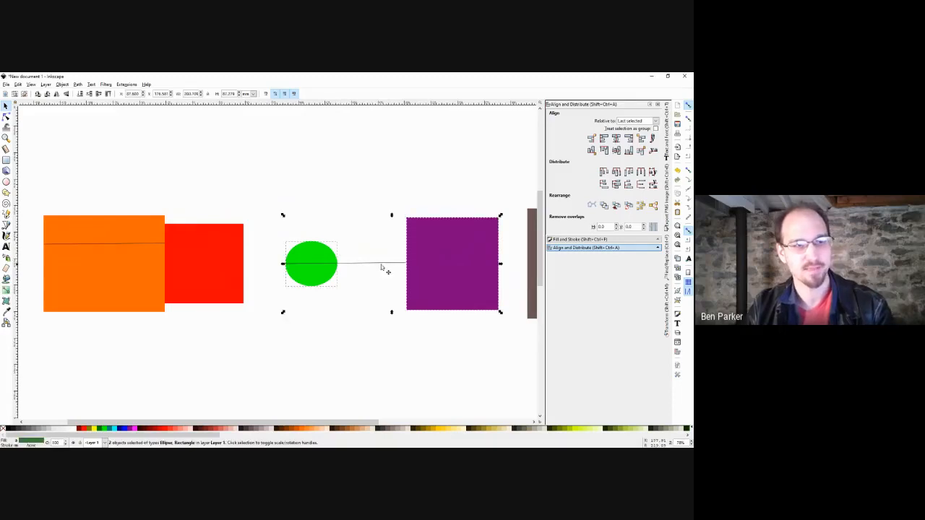
Delete both measuring lines and space all shapes with equal horizontal gaps.
{"action": "left_click_drag", "start_coordinate": [394, 244], "coordinate": [342, 240]}
{"action": "left_click", "coordinate": [294, 259]}
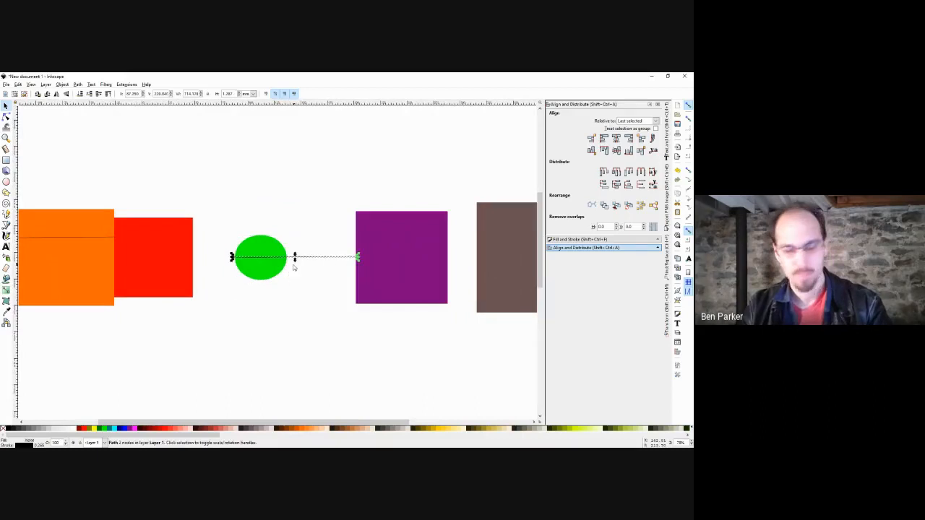
{"action": "key", "text": "Delete"}
{"action": "left_click_drag", "start_coordinate": [295, 266], "coordinate": [224, 260]}
{"action": "left_click", "coordinate": [169, 236]}
{"action": "key", "text": "Delete"}
{"action": "scroll", "coordinate": [336, 251], "scroll_direction": "down", "scroll_amount": 1}
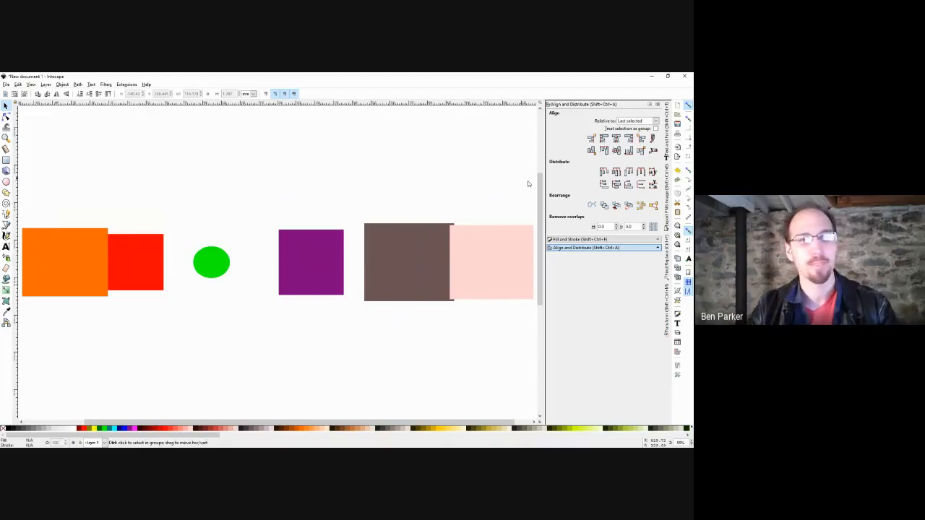
{"action": "key", "text": "ctrl+a"}
{"action": "left_click", "coordinate": [604, 183]}
{"action": "left_click_drag", "start_coordinate": [369, 193], "coordinate": [386, 201]}
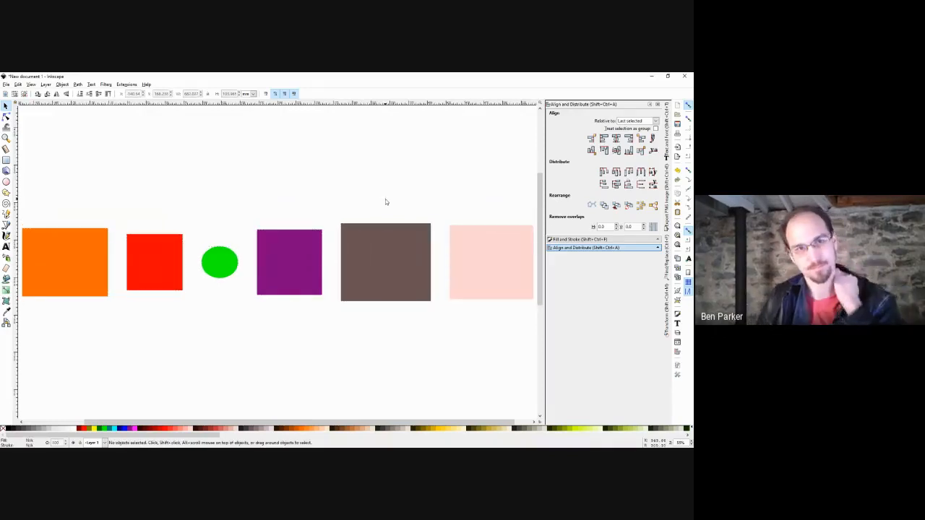
{"action": "key", "text": "ctrl+a"}
{"action": "left_click", "coordinate": [616, 171]}
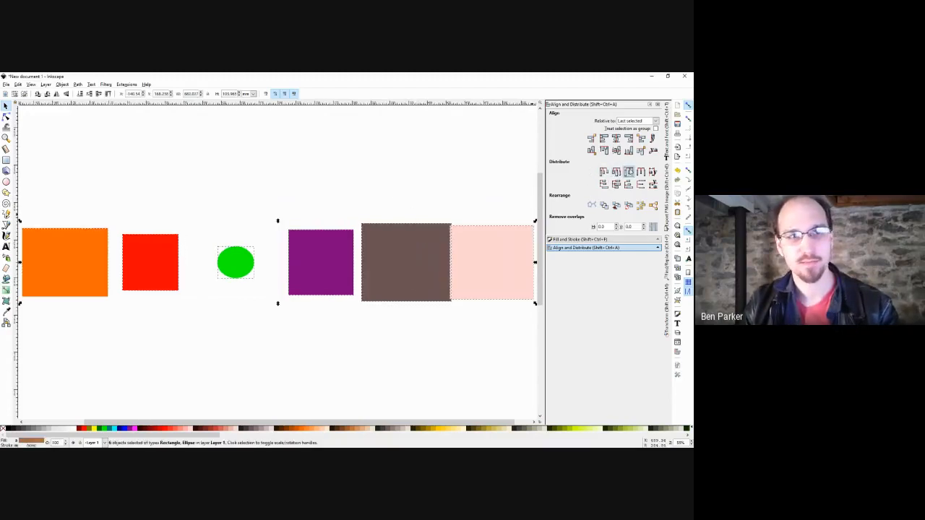
{"action": "left_click", "coordinate": [628, 171]}
{"action": "left_click", "coordinate": [640, 172]}
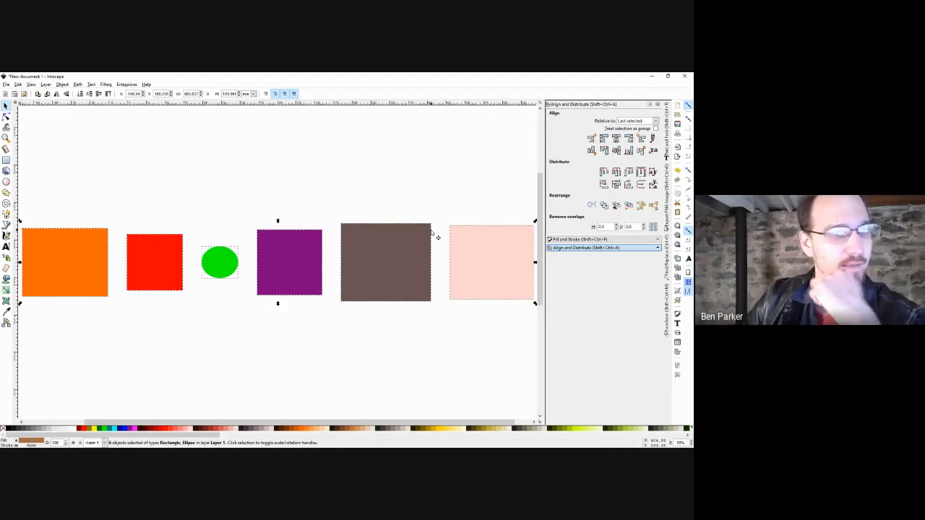
{"action": "left_click", "coordinate": [391, 183]}
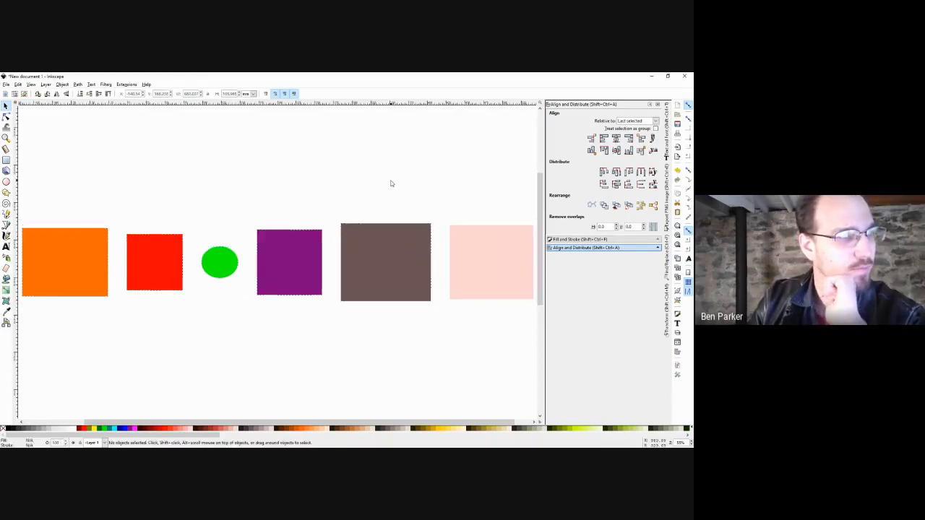
Open the Transform panel, select the purple and brown squares, and set Move Horizontal to 1 in.
{"action": "left_click", "coordinate": [78, 85]}
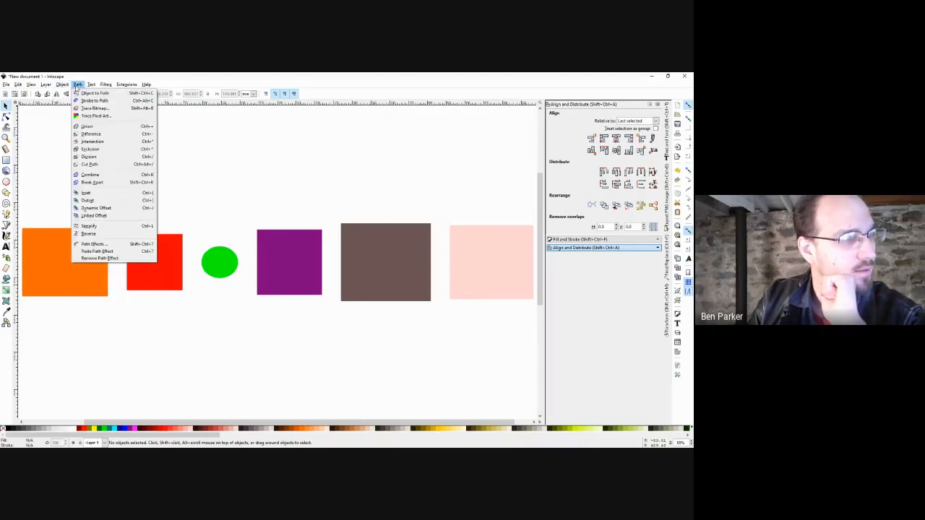
{"action": "mouse_move", "coordinate": [62, 85]}
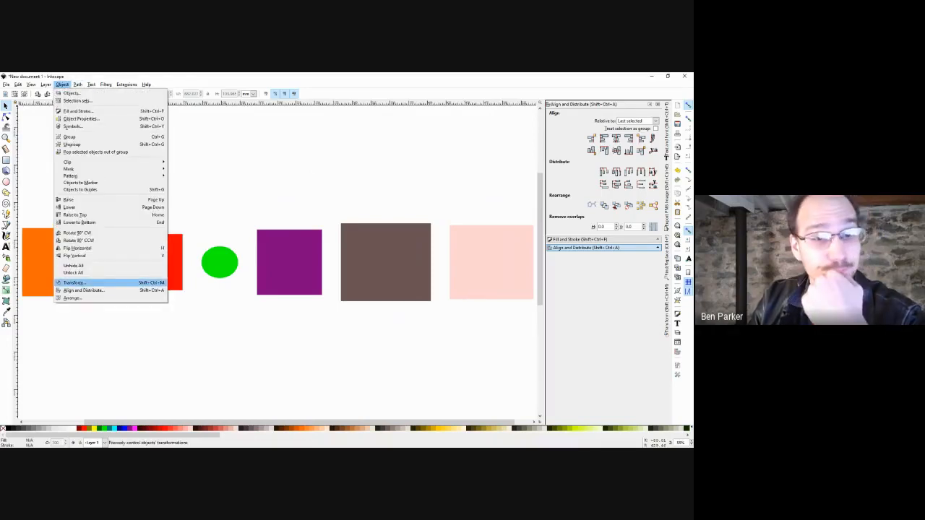
{"action": "left_click", "coordinate": [73, 283]}
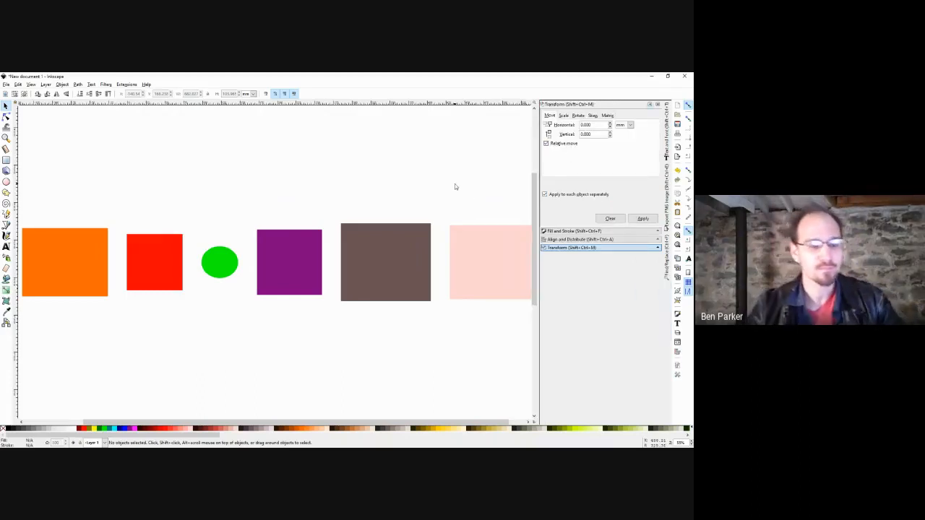
{"action": "left_click", "coordinate": [365, 255]}
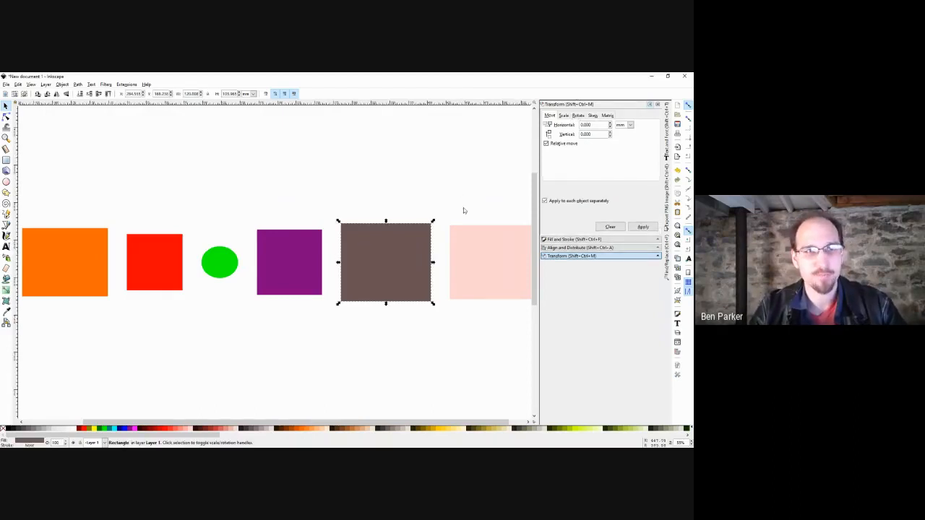
{"action": "left_click_drag", "start_coordinate": [445, 206], "coordinate": [253, 323]}
{"action": "left_click", "coordinate": [596, 124]}
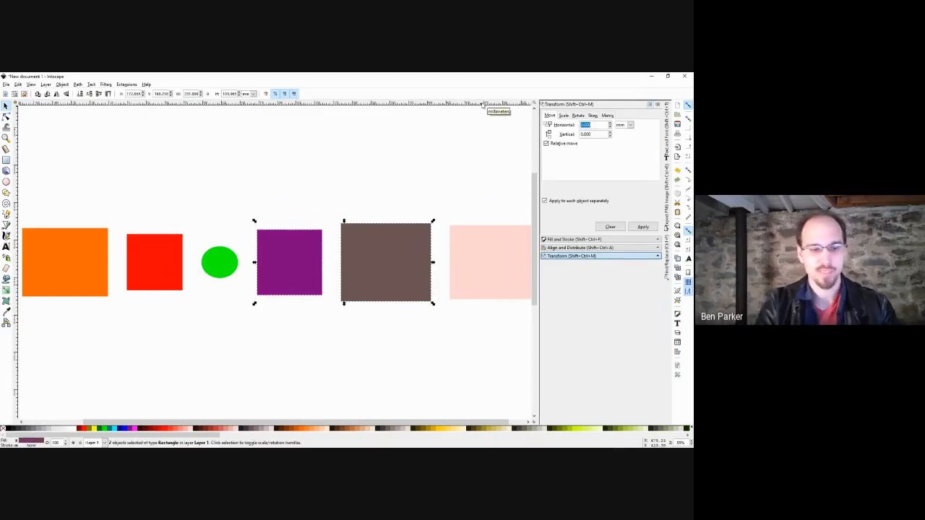
{"action": "type", "text": "1"}
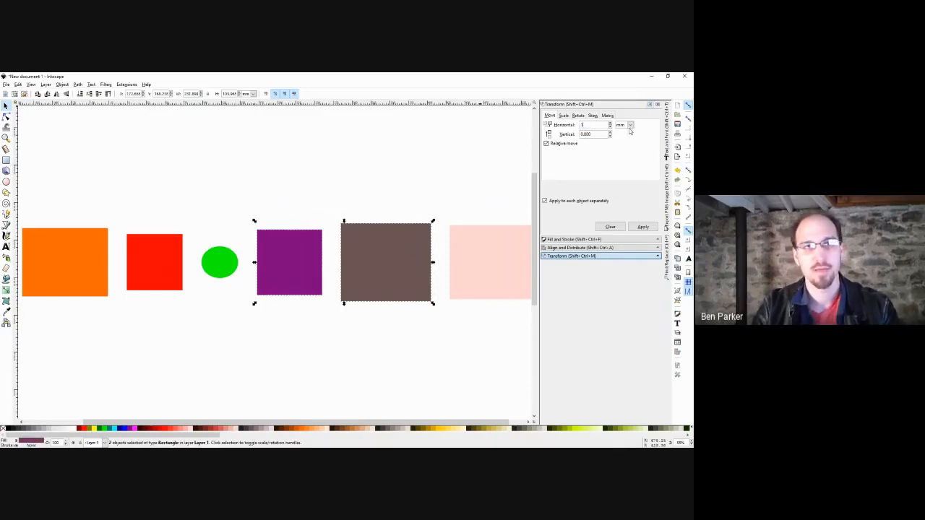
{"action": "left_click", "coordinate": [629, 124]}
{"action": "left_click", "coordinate": [626, 159]}
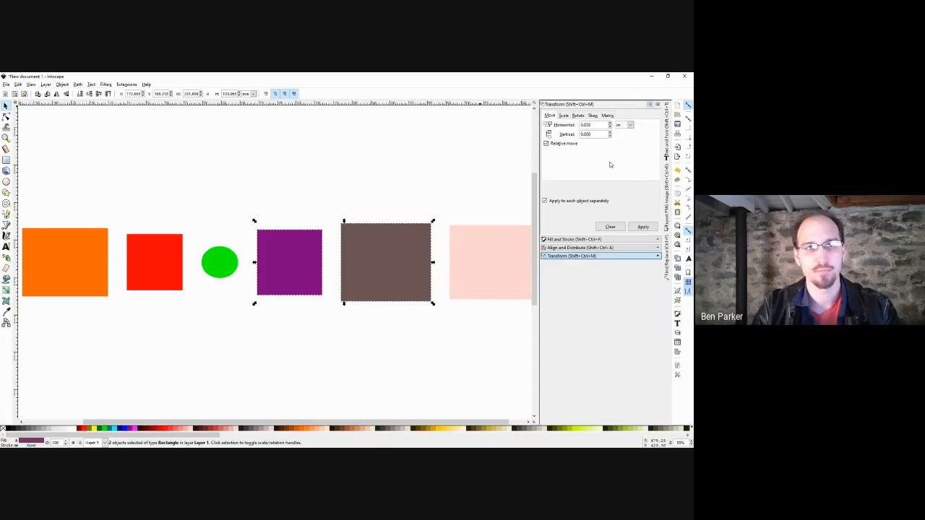
Nudge the purple and brown rectangles right four times, then undo the nudges.
{"action": "left_click", "coordinate": [645, 227]}
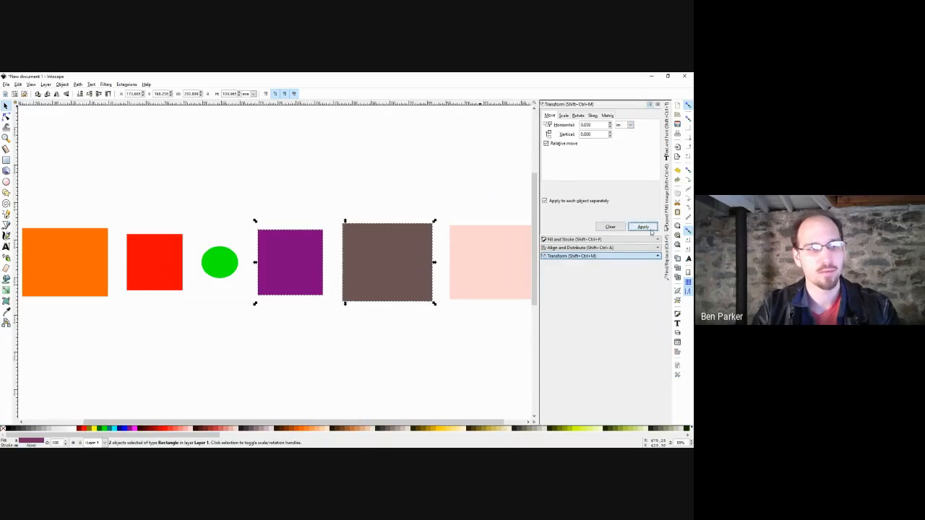
{"action": "left_click", "coordinate": [649, 228]}
{"action": "left_click", "coordinate": [650, 229]}
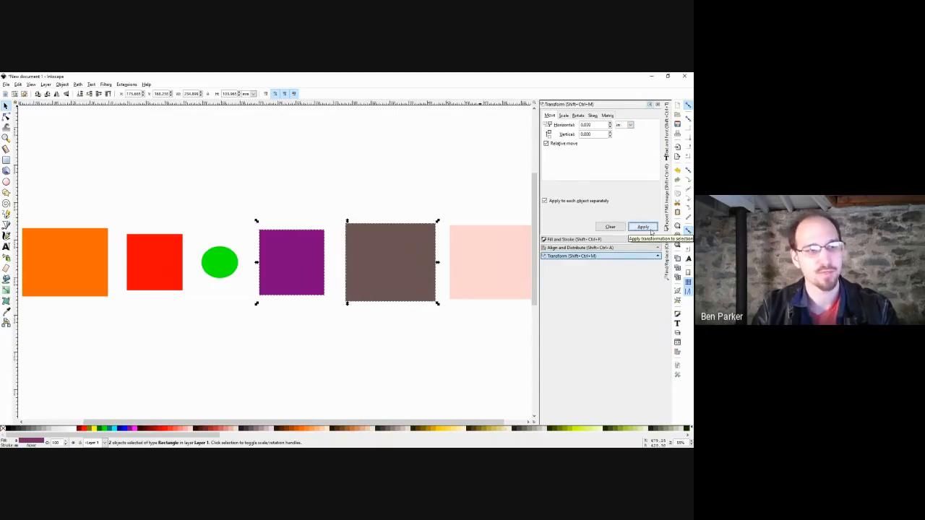
{"action": "left_click", "coordinate": [649, 228]}
{"action": "left_click", "coordinate": [441, 188]}
{"action": "key", "text": "ctrl+z"}
{"action": "key", "text": "ctrl+z"}
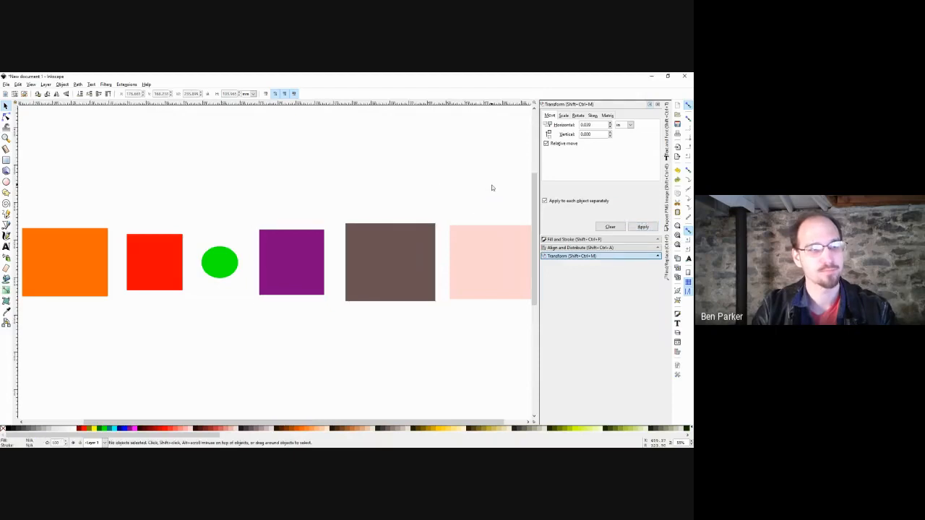
{"action": "key", "text": "ctrl+z"}
{"action": "key", "text": "ctrl+z"}
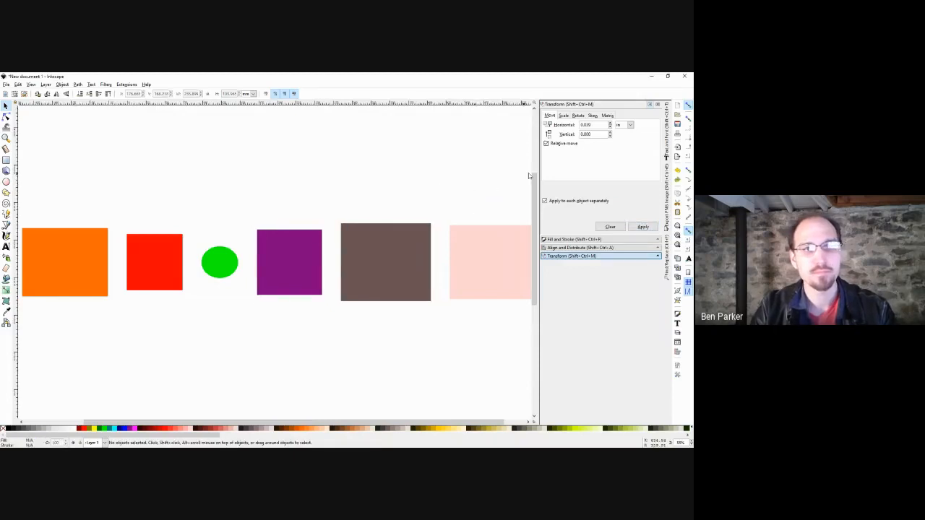
Re-enter 1 as the horizontal move amount.
{"action": "double_click", "coordinate": [589, 125]}
{"action": "type", "text": "1"}
{"action": "key", "text": "Tab"}
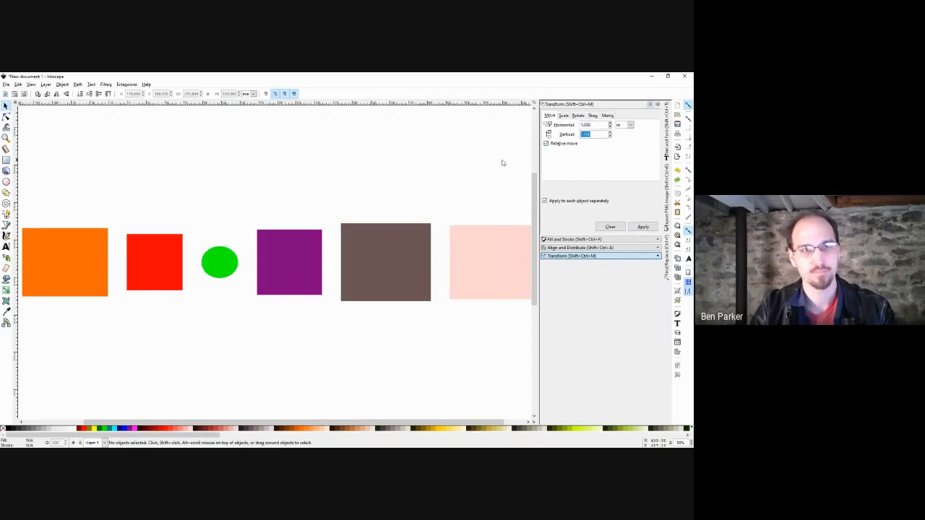
{"action": "left_click", "coordinate": [478, 169]}
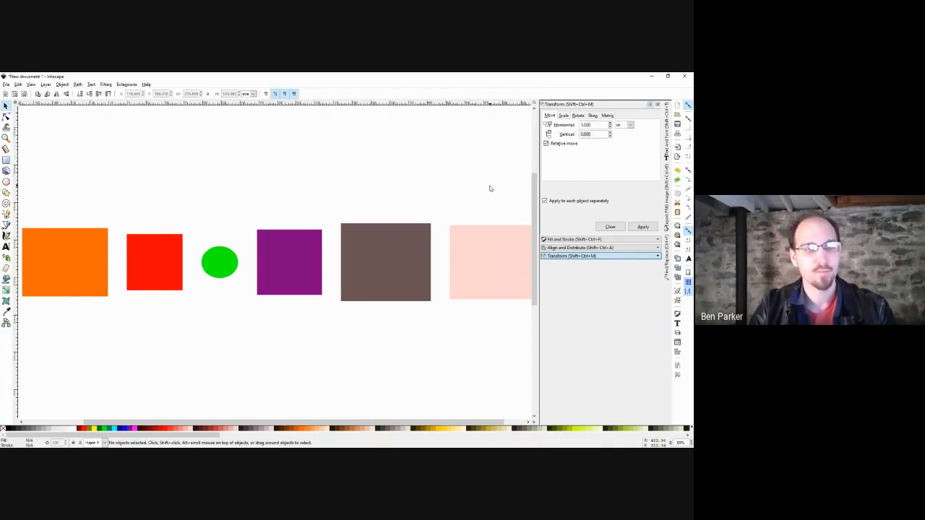
Drag the brown rectangle against the pink one, then back left into the gap.
{"action": "scroll", "coordinate": [445, 183], "scroll_direction": "right", "scroll_amount": 1}
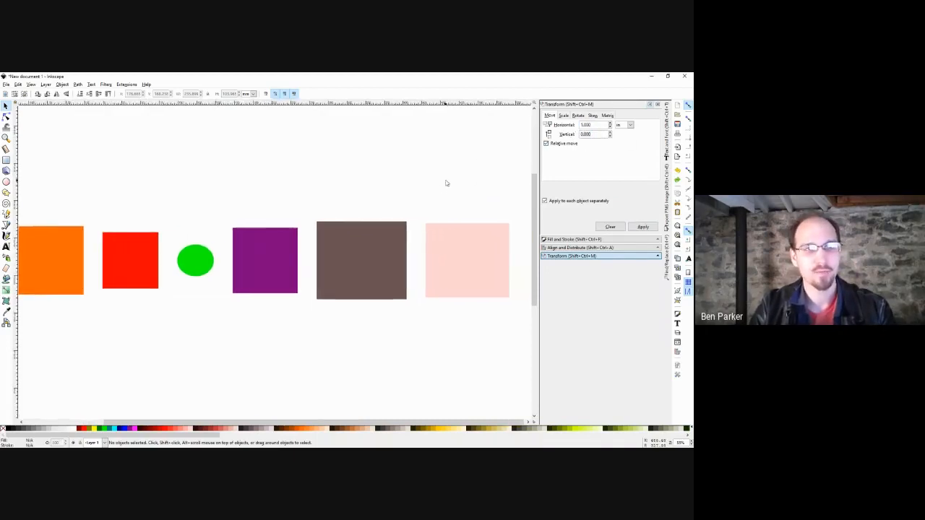
{"action": "left_click", "coordinate": [388, 254]}
{"action": "left_click_drag", "start_coordinate": [374, 252], "coordinate": [407, 265]}
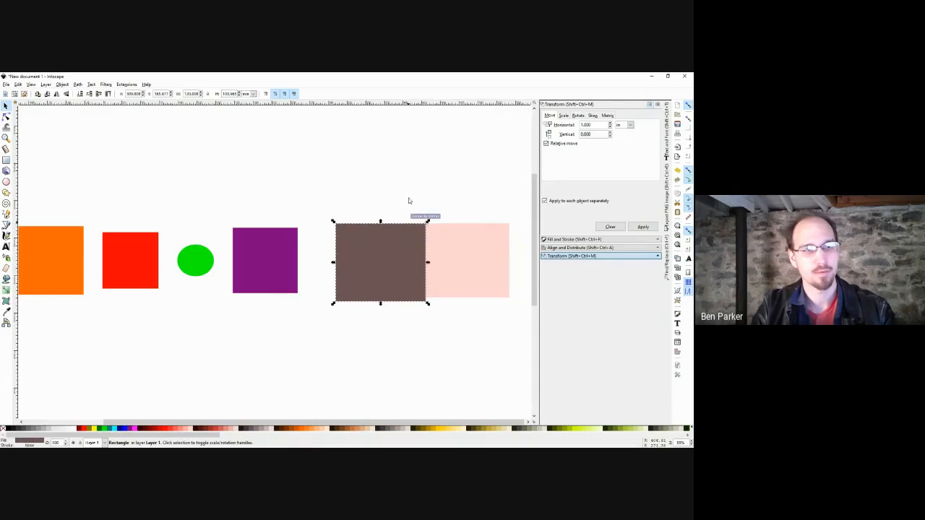
{"action": "left_click", "coordinate": [407, 169]}
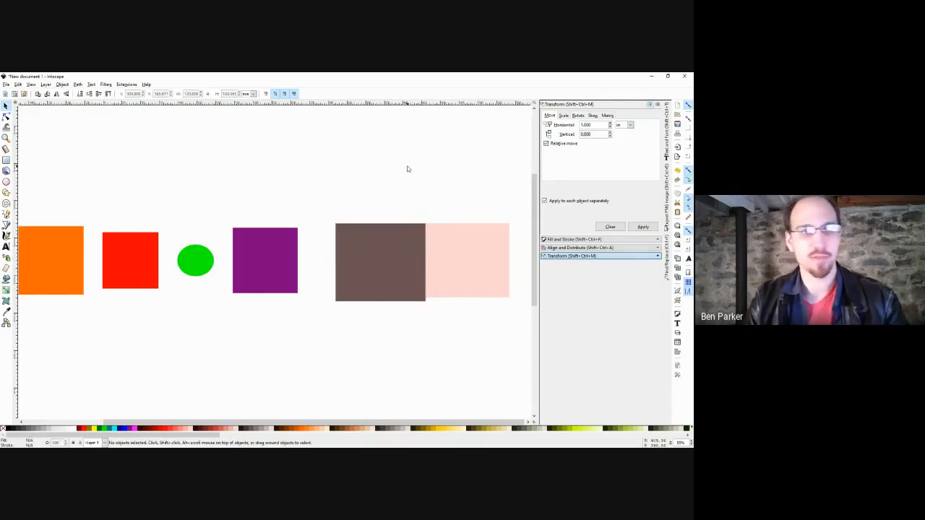
{"action": "left_click_drag", "start_coordinate": [394, 241], "coordinate": [367, 240]}
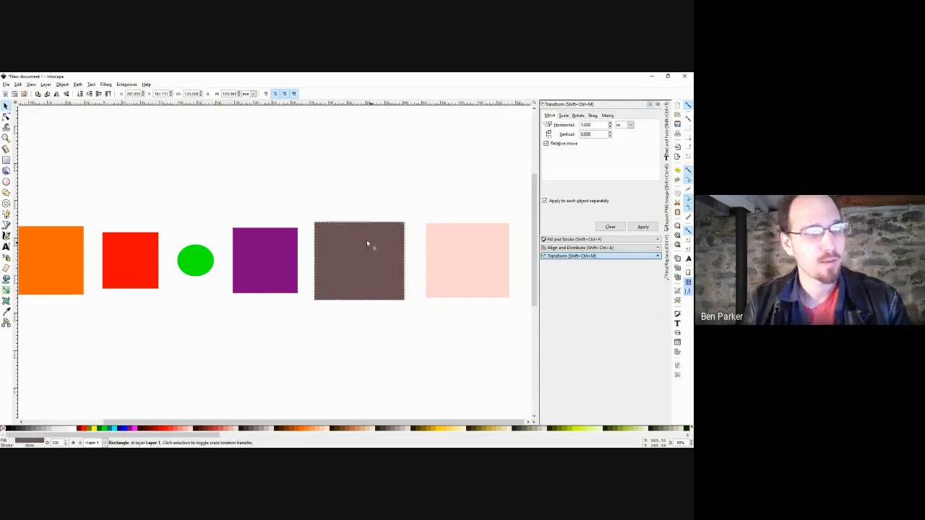
{"action": "left_click", "coordinate": [366, 200]}
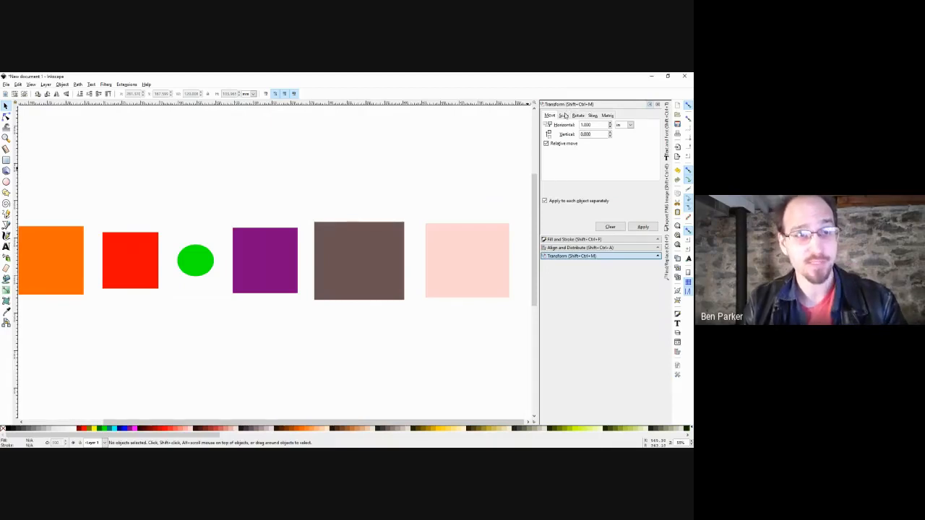
In the Scale tab, enlarge the brown rectangle to 110% width and height.
{"action": "left_click", "coordinate": [565, 116]}
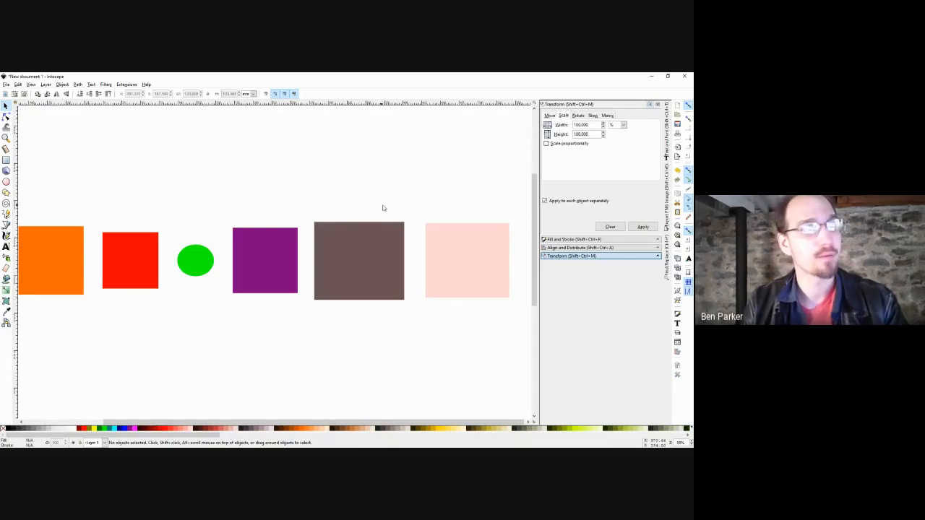
{"action": "left_click_drag", "start_coordinate": [416, 200], "coordinate": [300, 327]}
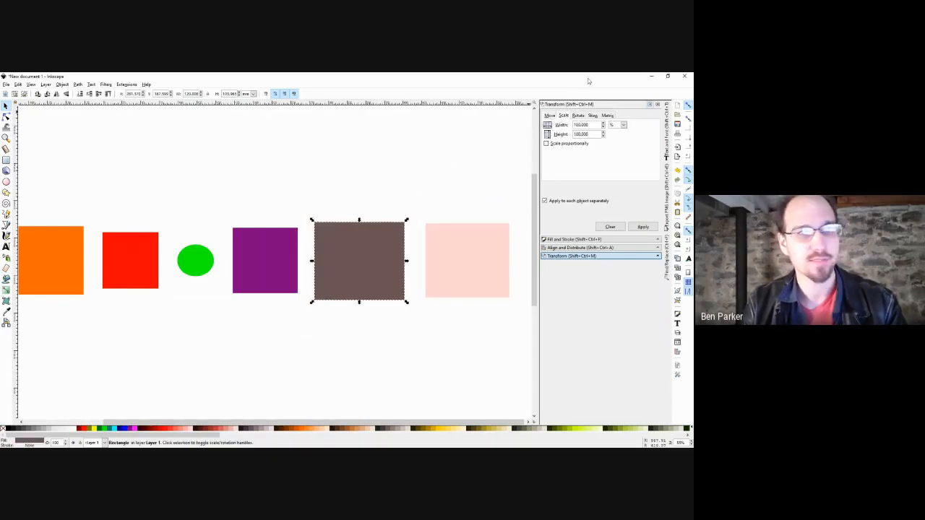
{"action": "double_click", "coordinate": [589, 123]}
{"action": "type", "text": "110"}
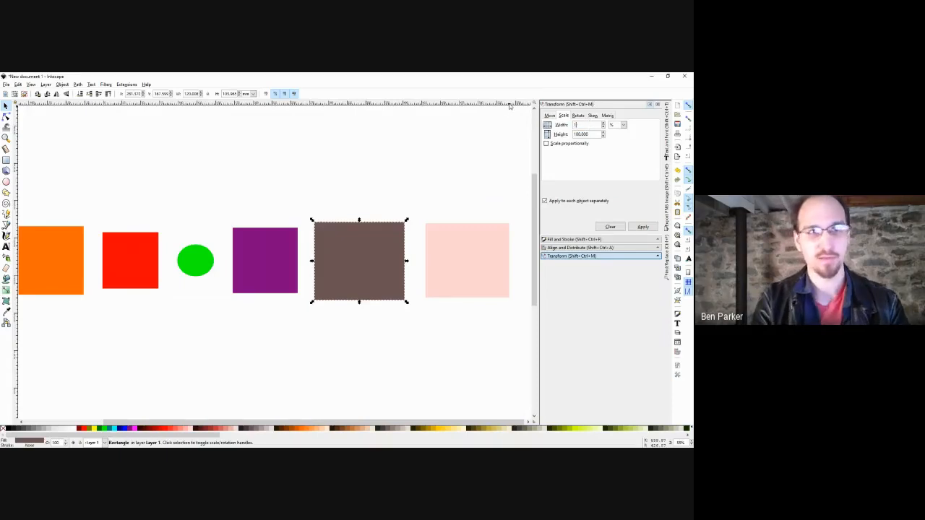
{"action": "key", "text": "Tab"}
{"action": "type", "text": "110"}
{"action": "key", "text": "Tab"}
{"action": "key", "text": "Tab"}
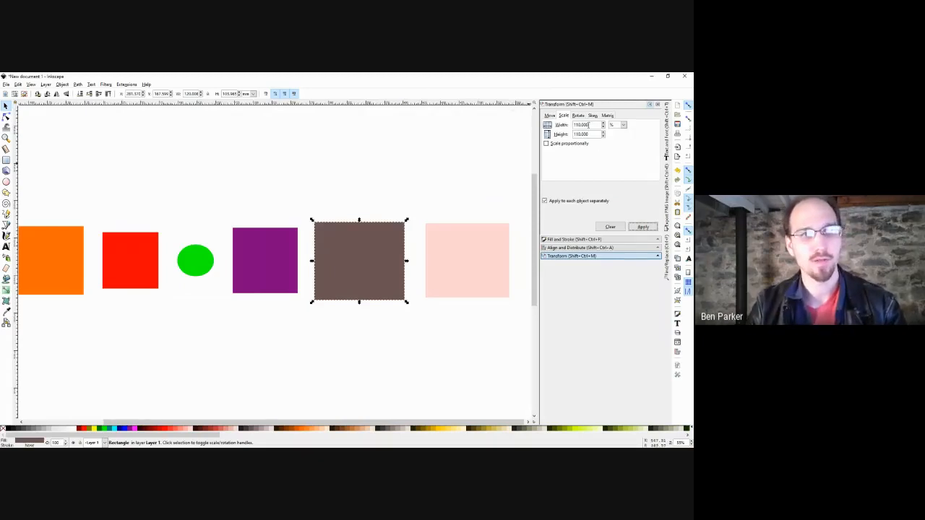
{"action": "left_click_drag", "start_coordinate": [590, 125], "coordinate": [506, 120]}
{"action": "type", "text": "110"}
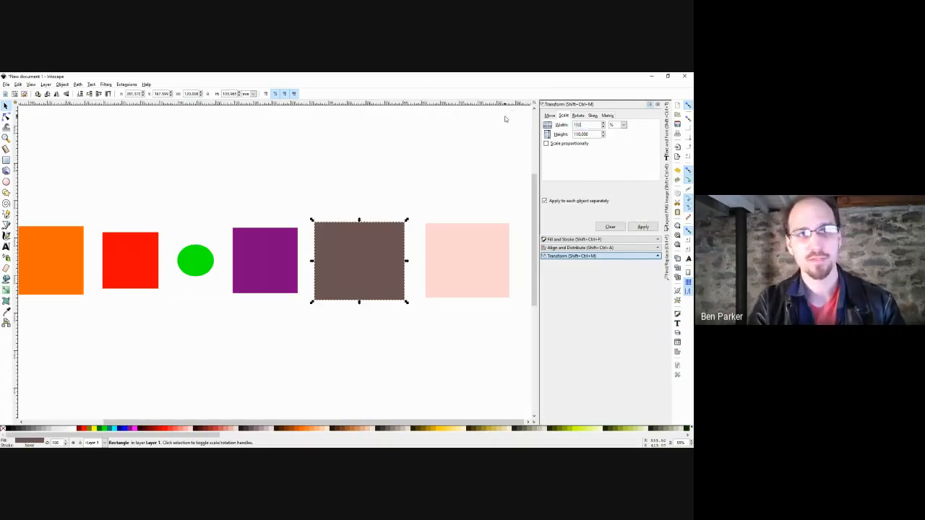
{"action": "key", "text": "Tab"}
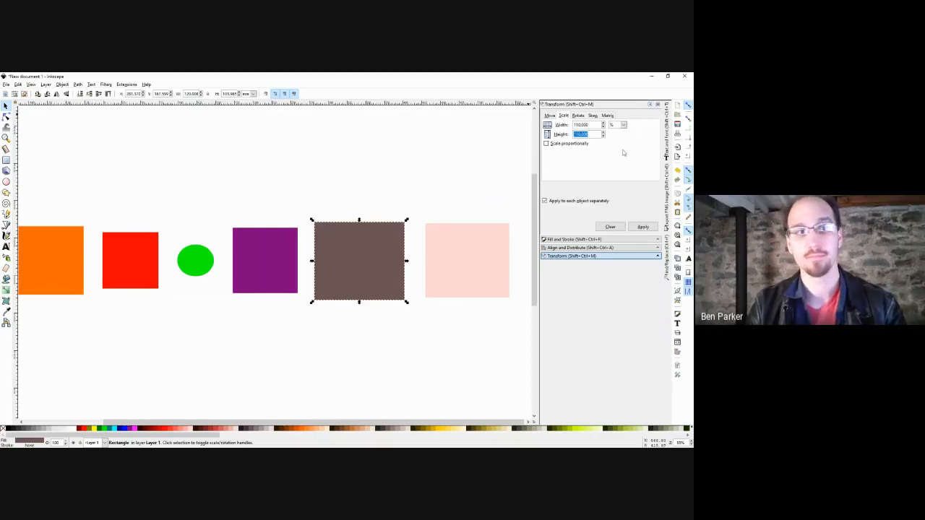
{"action": "left_click", "coordinate": [640, 229]}
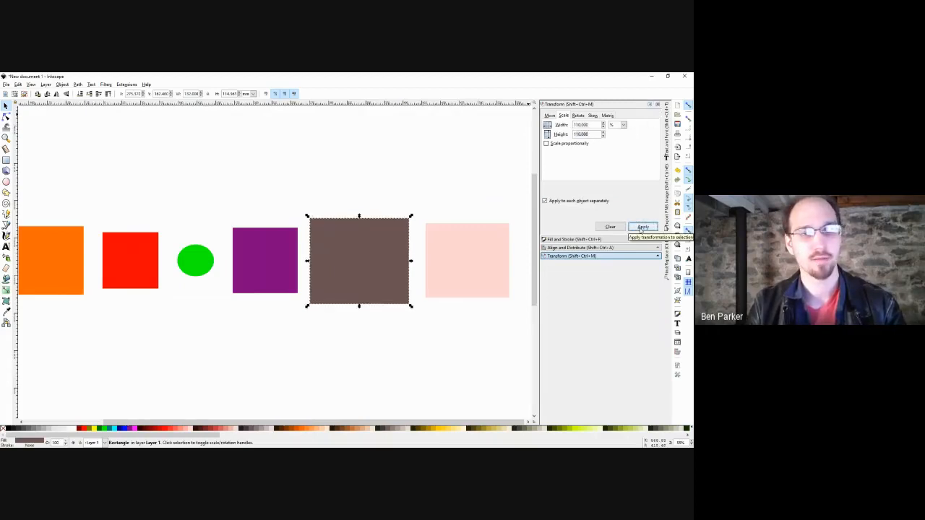
Scale the brown rectangle to 101% width and height.
{"action": "double_click", "coordinate": [590, 125]}
{"action": "type", "text": "101"}
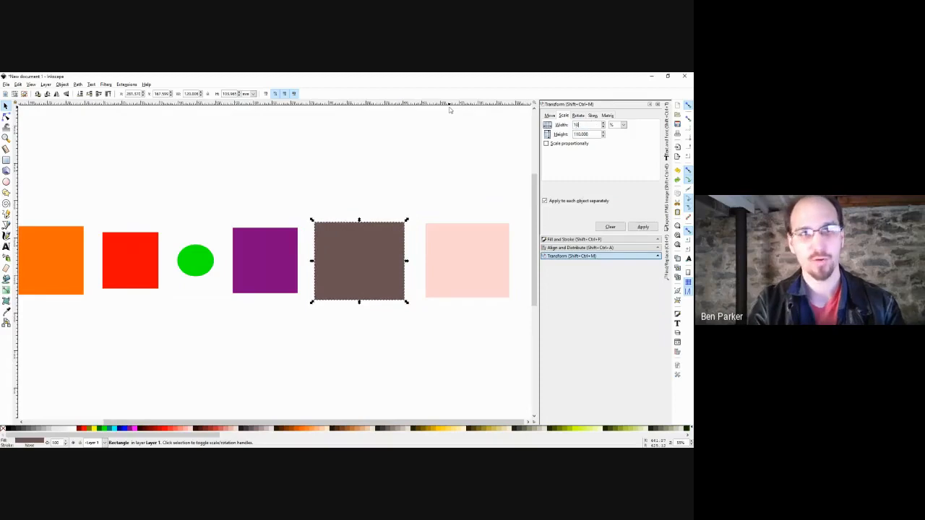
{"action": "key", "text": "Tab"}
{"action": "type", "text": "101"}
{"action": "key", "text": "Tab"}
{"action": "key", "text": "Tab"}
{"action": "key", "text": "Tab"}
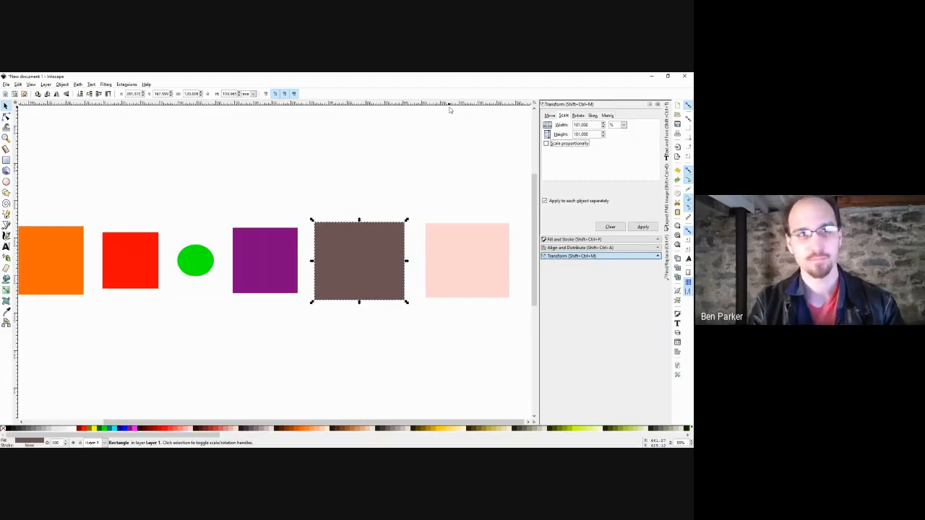
{"action": "key", "text": "Return"}
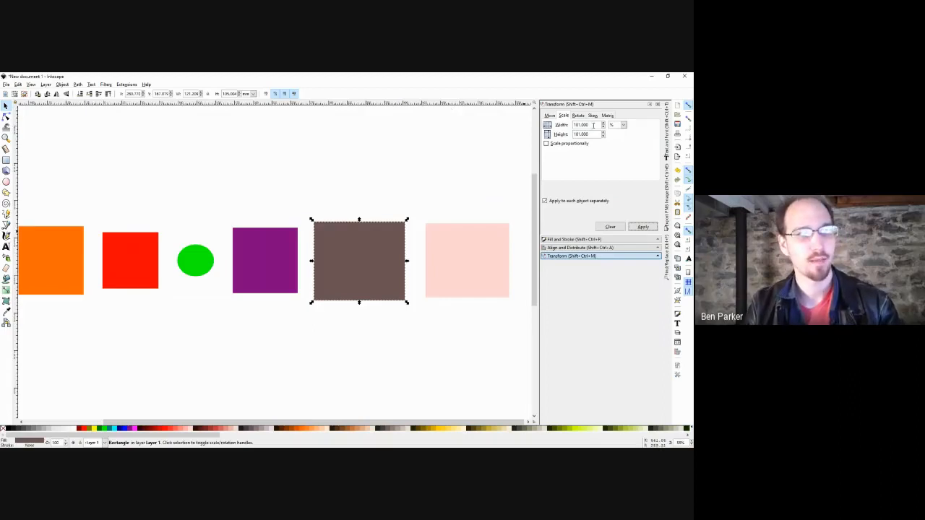
Shrink the brown rectangle to 99% width and height, repeated four times.
{"action": "double_click", "coordinate": [592, 124]}
{"action": "type", "text": "99"}
{"action": "key", "text": "Tab"}
{"action": "type", "text": "99"}
{"action": "key", "text": "Tab"}
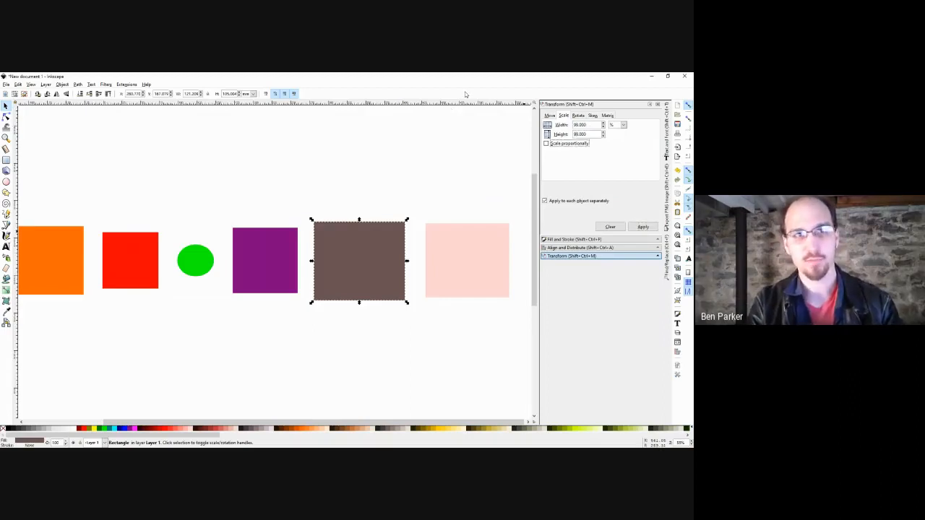
{"action": "key", "text": "Tab"}
{"action": "key", "text": "Tab"}
{"action": "key", "text": "Return"}
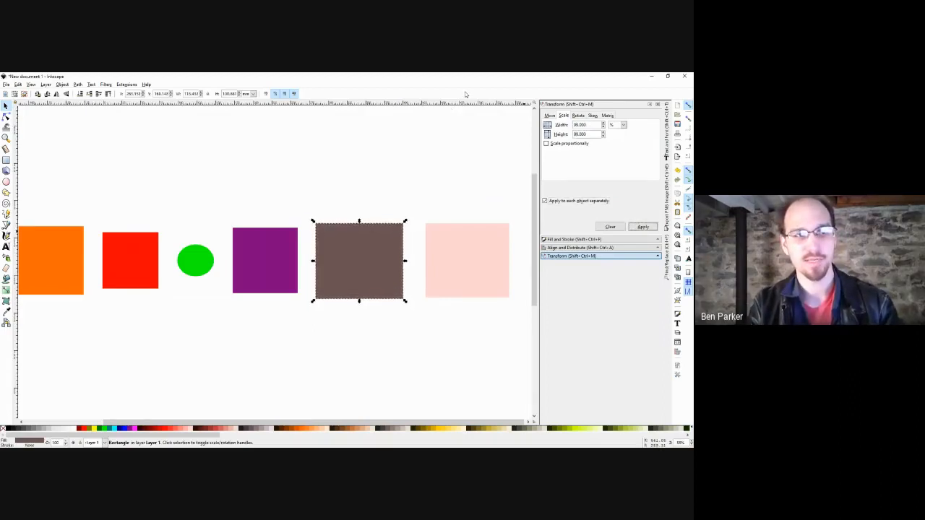
{"action": "key", "text": "Return"}
{"action": "key", "text": "Return"}
{"action": "key", "text": "Return"}
{"action": "key", "text": "Return"}
{"action": "key", "text": "Return"}
{"action": "key", "text": "Return"}
{"action": "key", "text": "Return"}
{"action": "key", "text": "Return"}
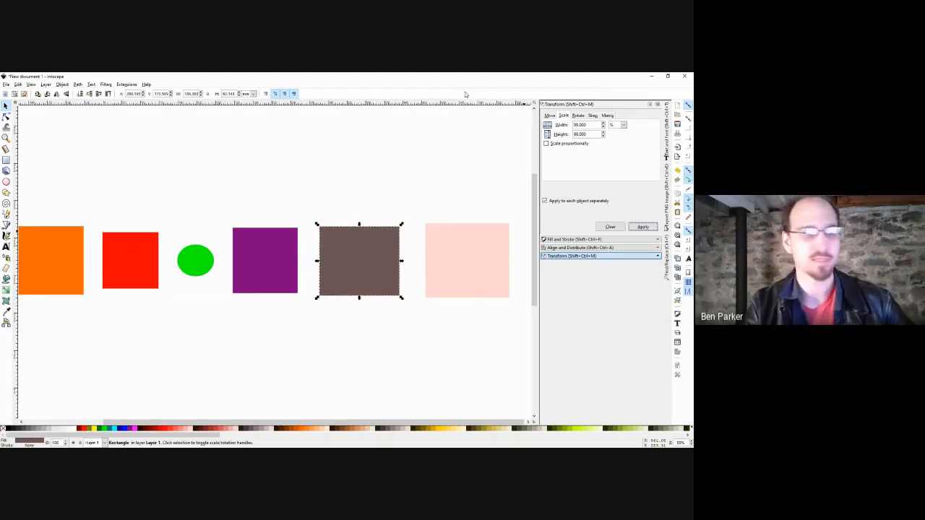
{"action": "key", "text": "Return"}
Select the purple and brown rectangles and set scale Width and Height to 110%.
{"action": "left_click", "coordinate": [465, 201]}
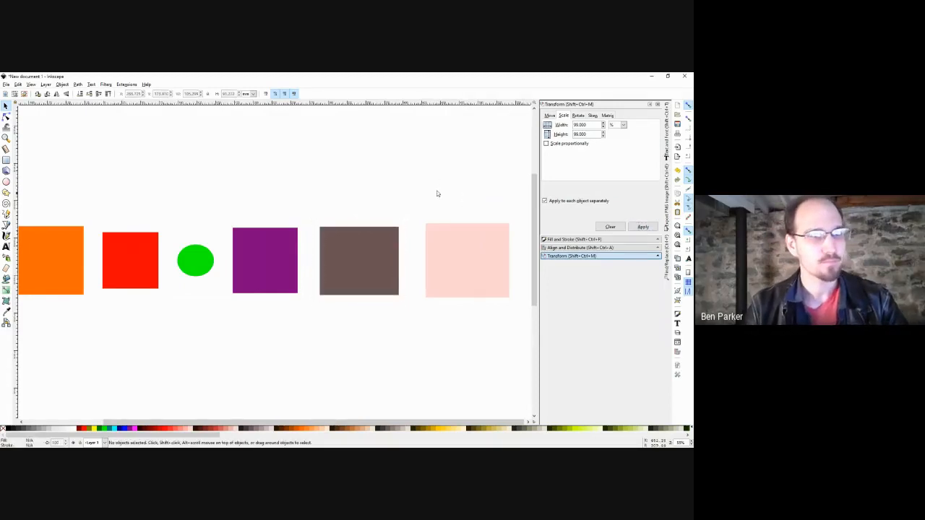
{"action": "left_click_drag", "start_coordinate": [425, 178], "coordinate": [216, 331]}
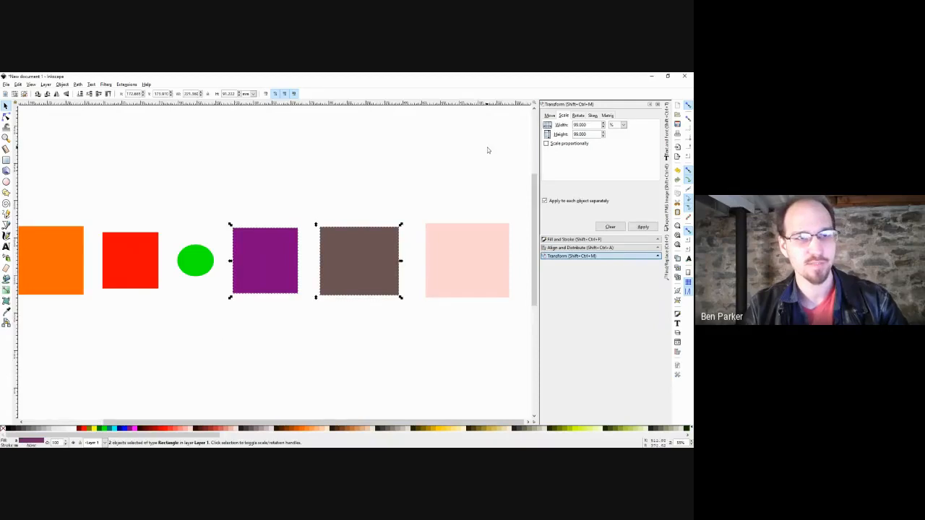
{"action": "triple_click", "coordinate": [581, 125]}
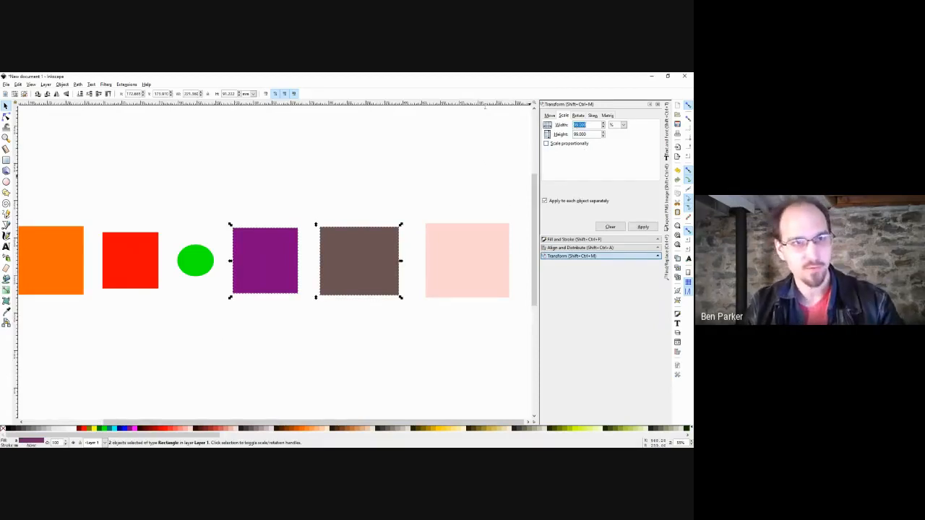
{"action": "type", "text": "110"}
{"action": "key", "text": "Tab"}
{"action": "type", "text": "110"}
{"action": "key", "text": "Tab"}
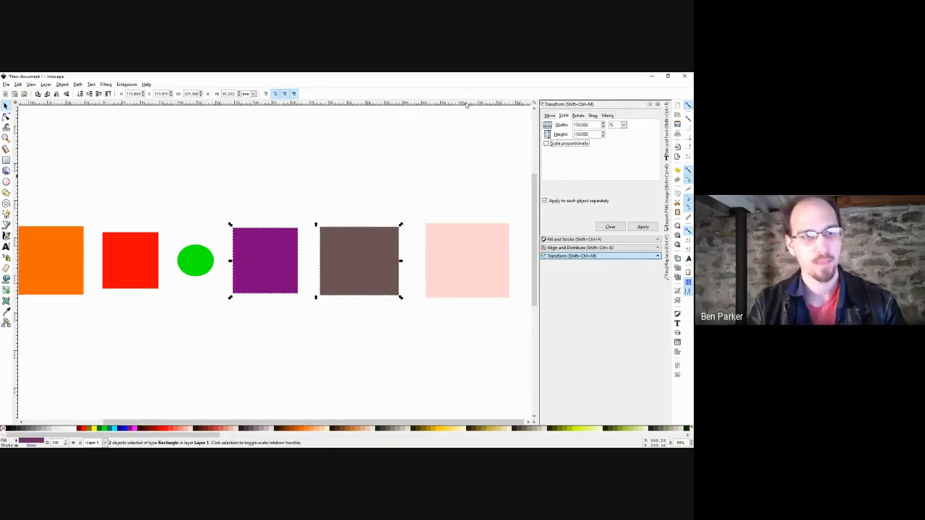
{"action": "key", "text": "Tab"}
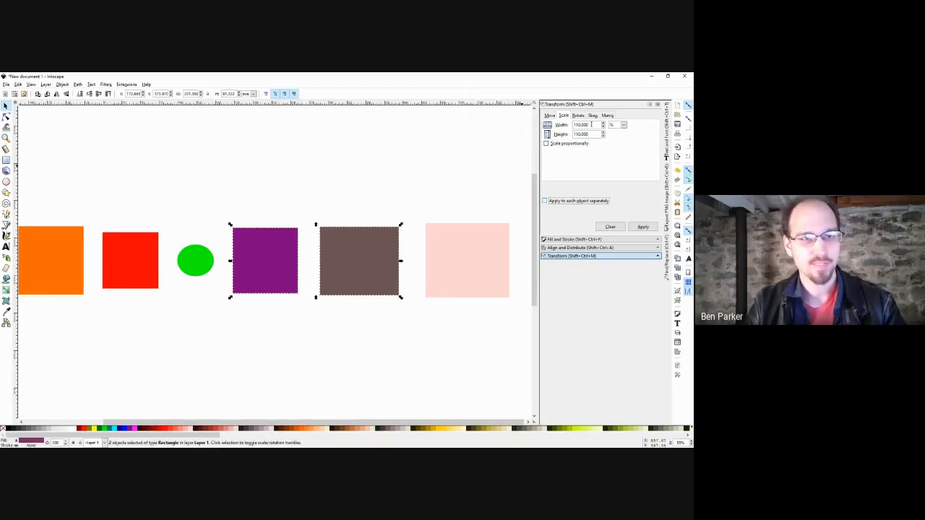
Apply the 110% scale, undo it, then apply it twice more.
{"action": "left_click", "coordinate": [643, 227]}
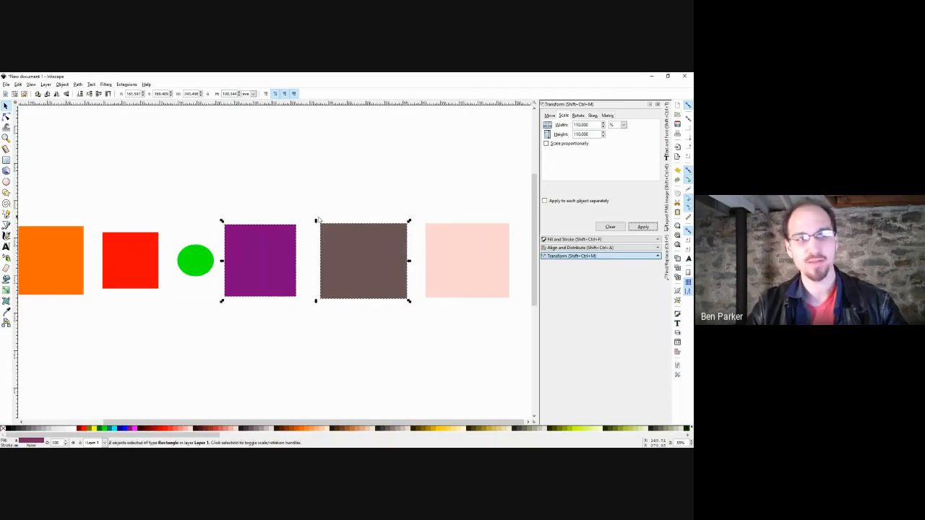
{"action": "key", "text": "ctrl+z"}
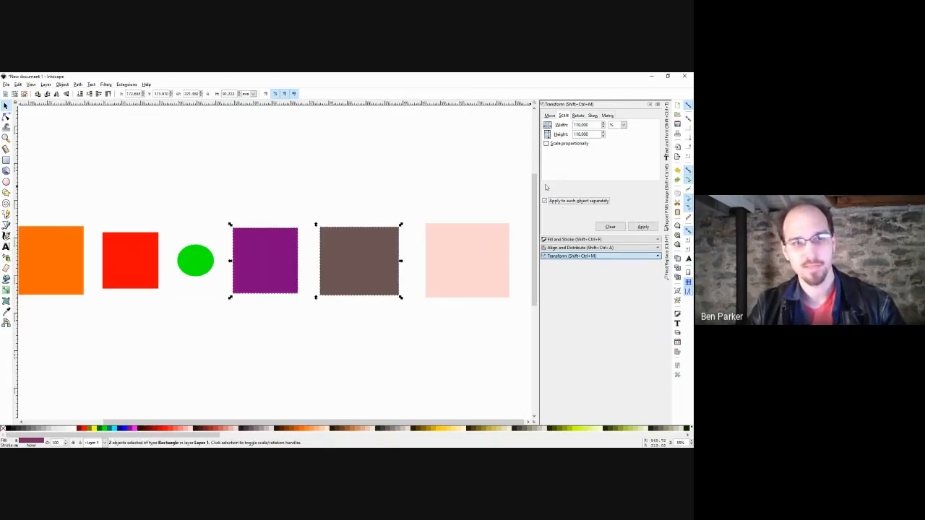
{"action": "left_click", "coordinate": [643, 228]}
{"action": "left_click", "coordinate": [643, 228]}
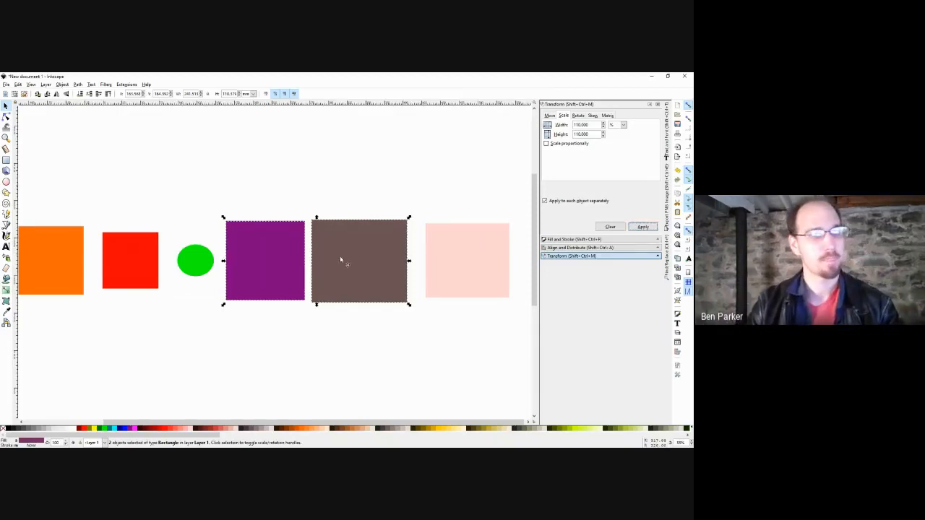
Select all six shapes, scale each individually by 110% twice, then undo one step.
{"action": "scroll", "coordinate": [339, 256], "scroll_direction": "down", "scroll_amount": 2}
{"action": "left_click_drag", "start_coordinate": [473, 192], "coordinate": [128, 279]}
{"action": "left_click", "coordinate": [642, 227]}
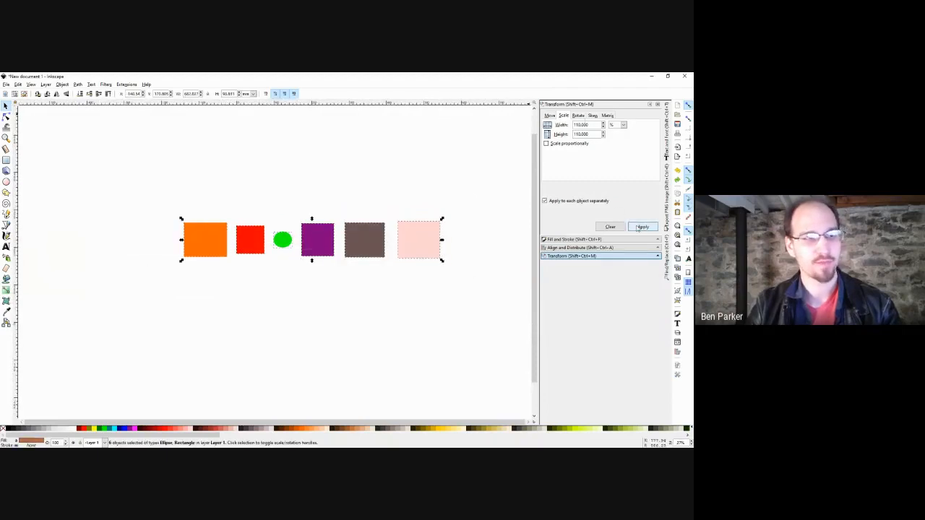
{"action": "left_click", "coordinate": [642, 227]}
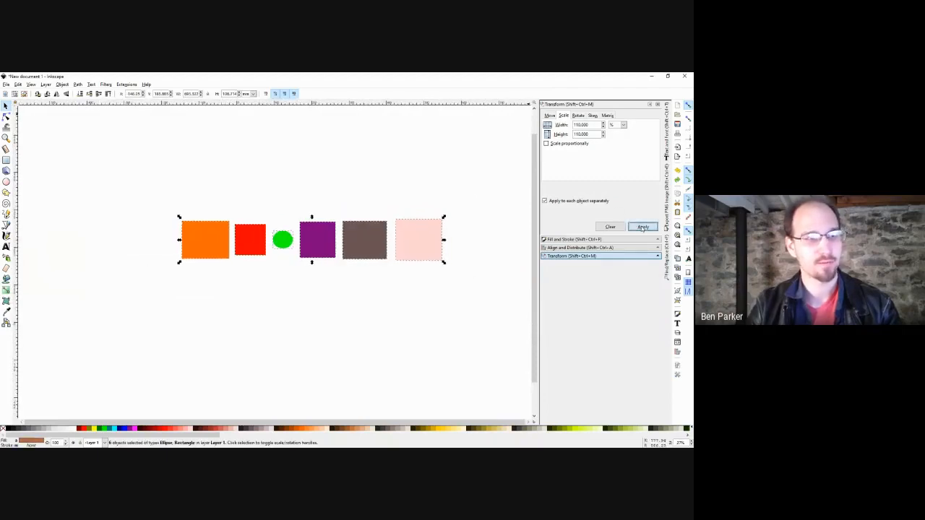
{"action": "key", "text": "ctrl+z"}
Turn off 'Apply to each object separately' and scale the row by 110% three times as a group.
{"action": "left_click", "coordinate": [577, 203]}
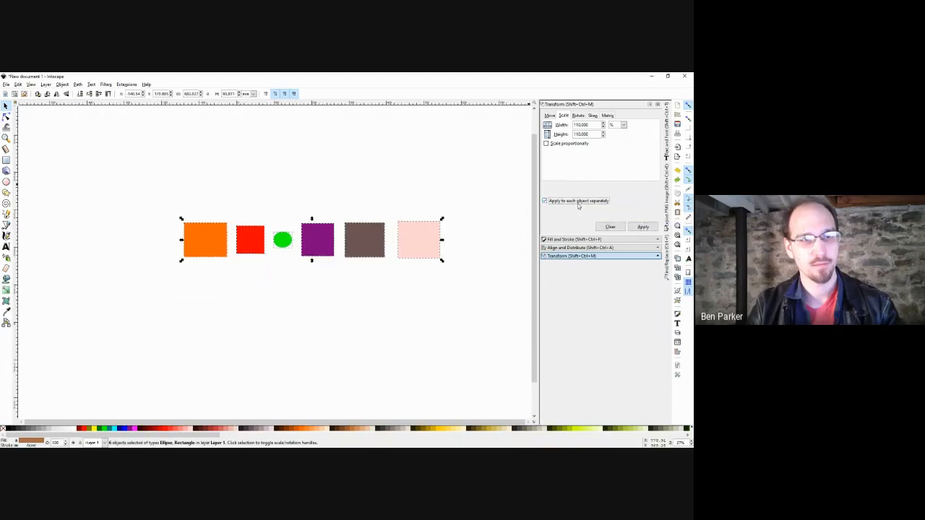
{"action": "left_click", "coordinate": [643, 227]}
{"action": "left_click", "coordinate": [642, 227]}
{"action": "left_click", "coordinate": [640, 227]}
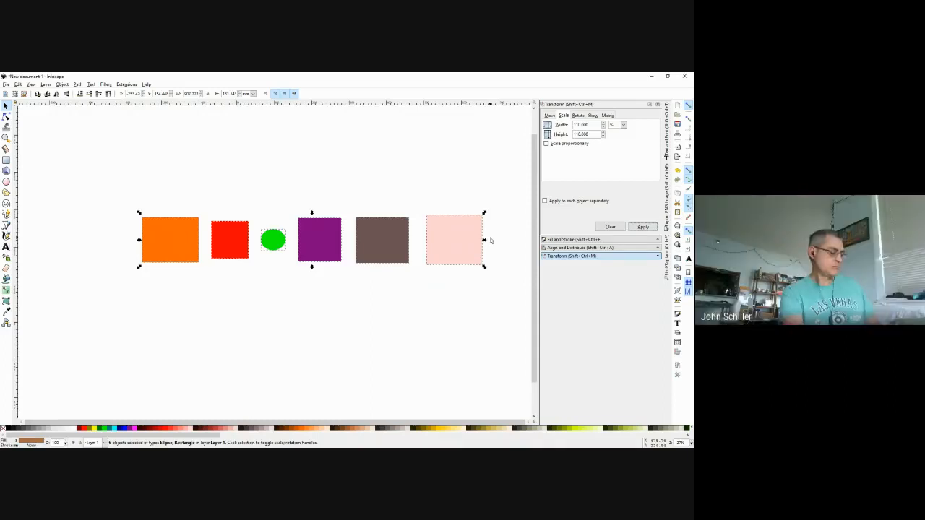
{"action": "left_click_drag", "start_coordinate": [500, 177], "coordinate": [477, 199]}
{"action": "left_click", "coordinate": [578, 116]}
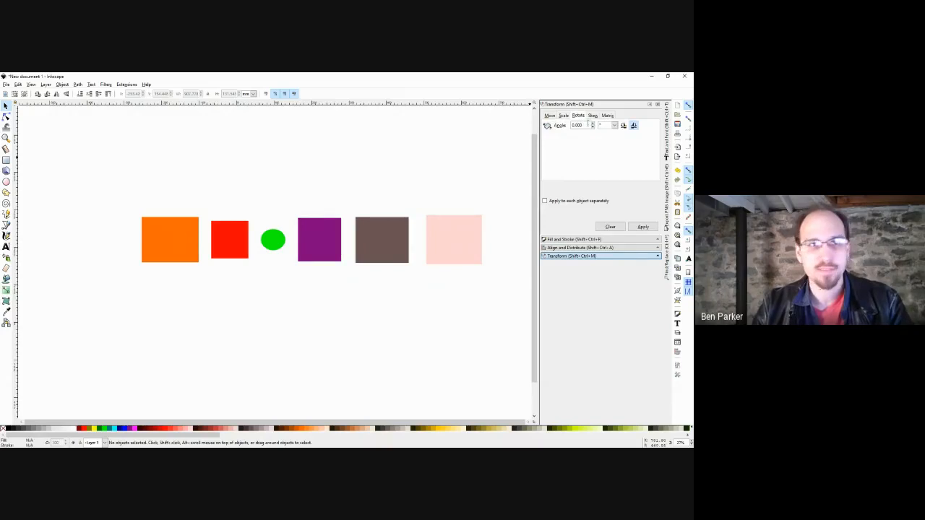
Select the brown rectangle and enter a rotation angle of 20, which reads 21.390°.
{"action": "left_click", "coordinate": [396, 239]}
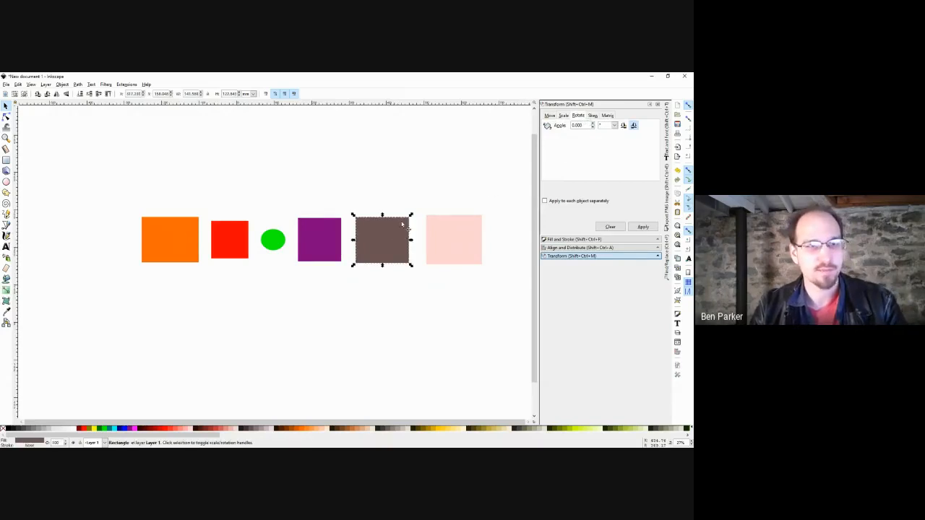
{"action": "double_click", "coordinate": [582, 127]}
{"action": "type", "text": "20"}
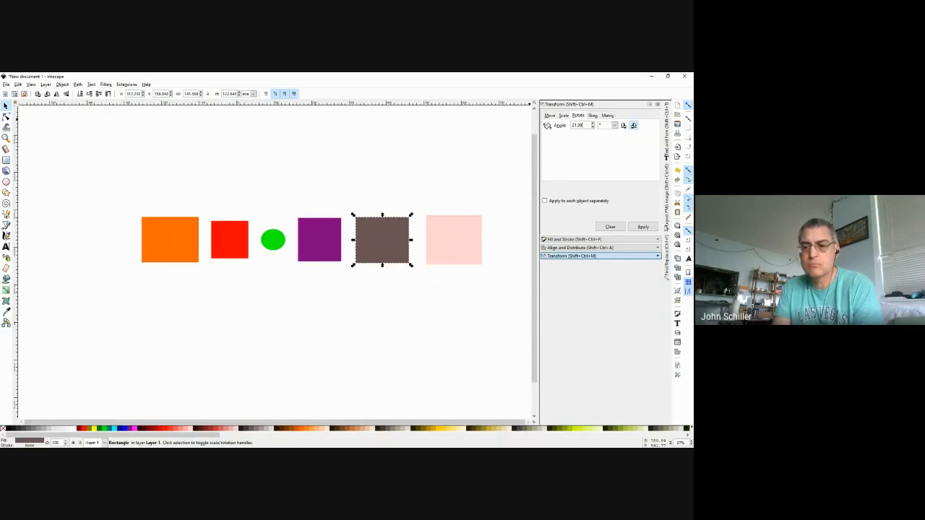
{"action": "key", "text": "alt+Tab"}
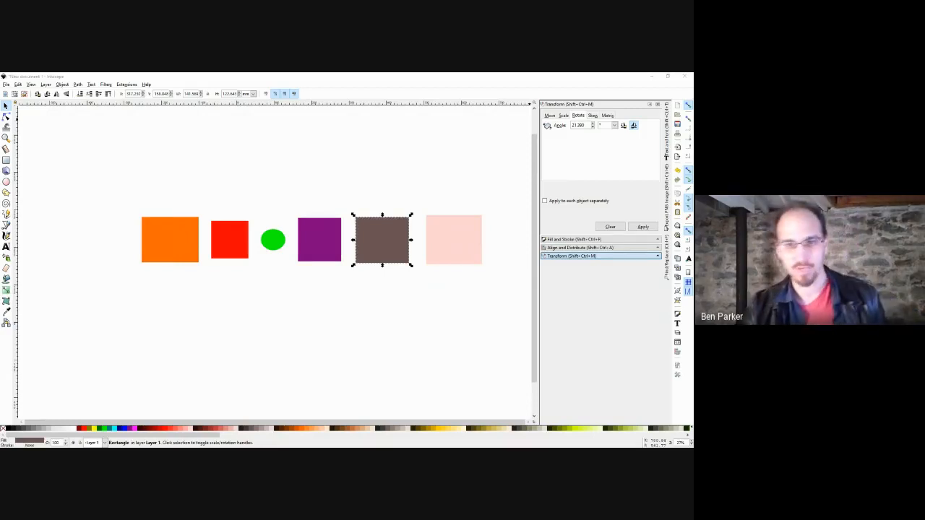
Rotate the brown rectangle, undo it, then add the purple and red squares to the selection.
{"action": "left_click", "coordinate": [501, 188]}
{"action": "left_click_drag", "start_coordinate": [502, 187], "coordinate": [435, 243]}
{"action": "left_click", "coordinate": [388, 248]}
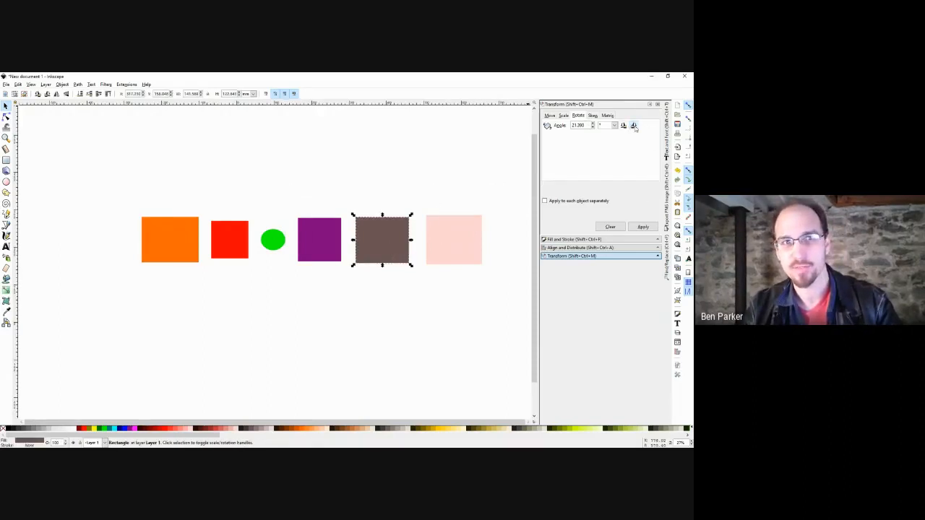
{"action": "left_click", "coordinate": [642, 228]}
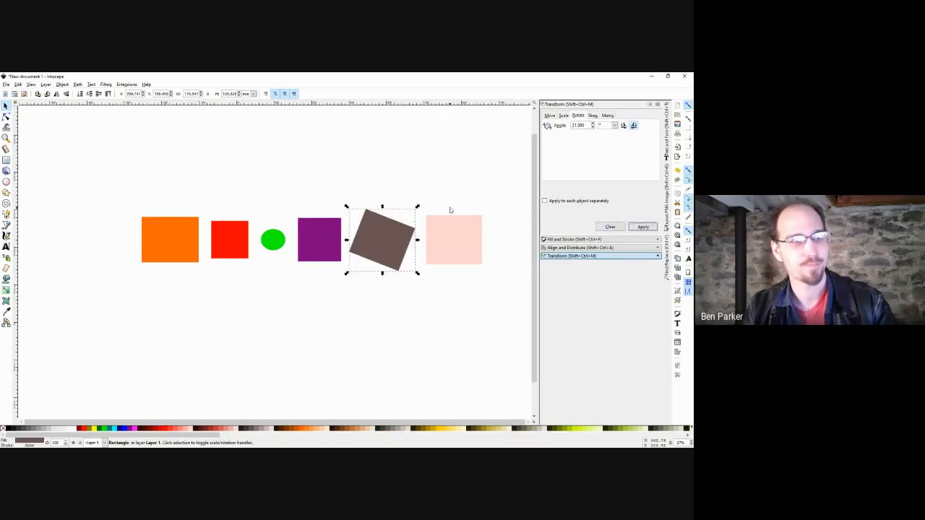
{"action": "key", "text": "ctrl+z"}
{"action": "left_click", "coordinate": [331, 241], "text": "shift"}
{"action": "left_click", "coordinate": [229, 250], "text": "shift"}
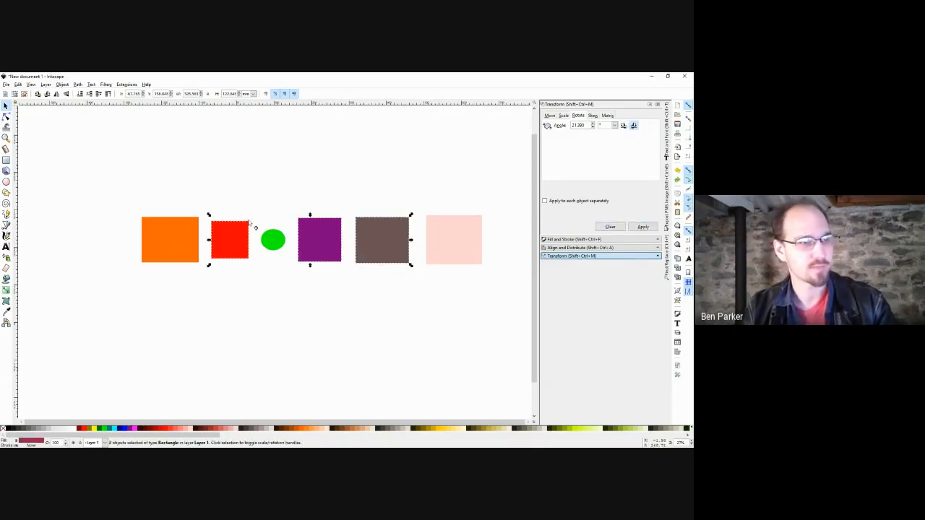
Rotate the red, purple and brown shapes together about 21° twice, then undo.
{"action": "left_click", "coordinate": [643, 228]}
{"action": "left_click", "coordinate": [641, 228]}
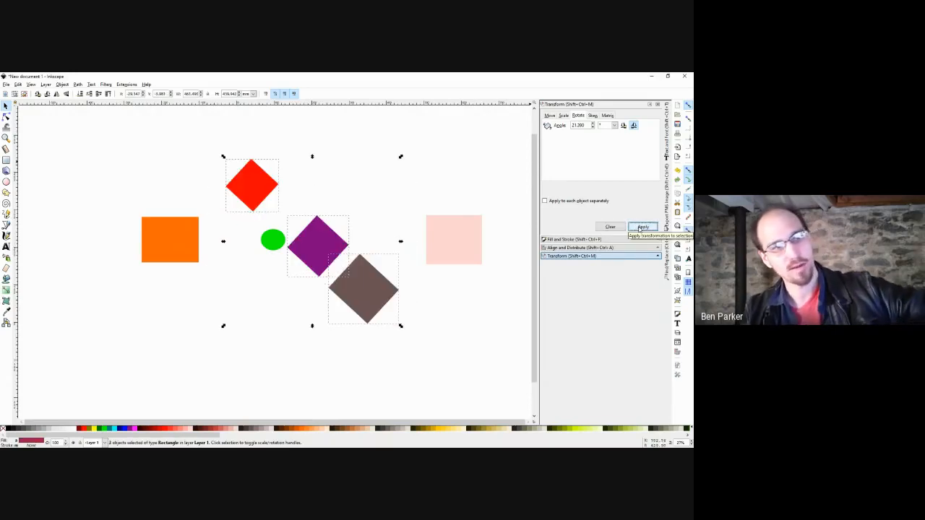
{"action": "key", "text": "ctrl+z"}
{"action": "key", "text": "ctrl+z"}
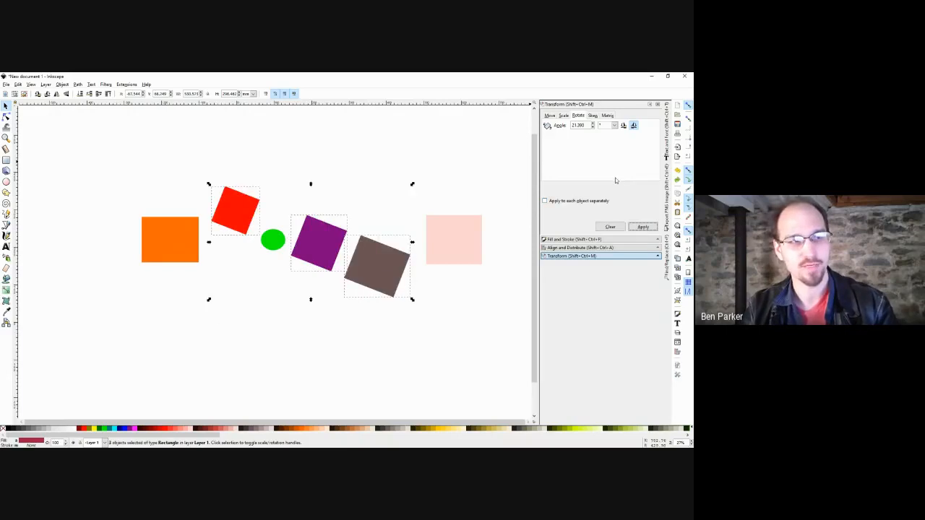
Enable 'Apply to each object separately' and rotate each shape three times about its own centre.
{"action": "left_click", "coordinate": [596, 203]}
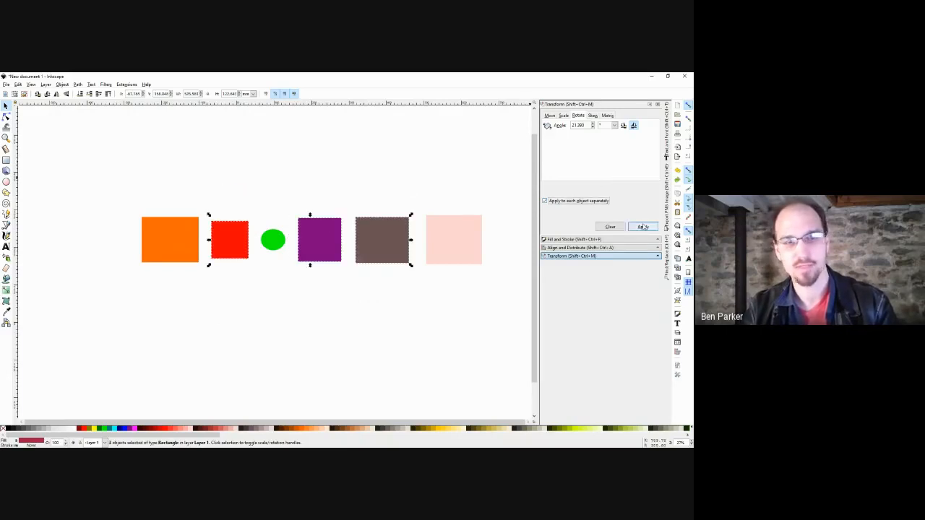
{"action": "left_click", "coordinate": [642, 228]}
{"action": "left_click", "coordinate": [643, 227]}
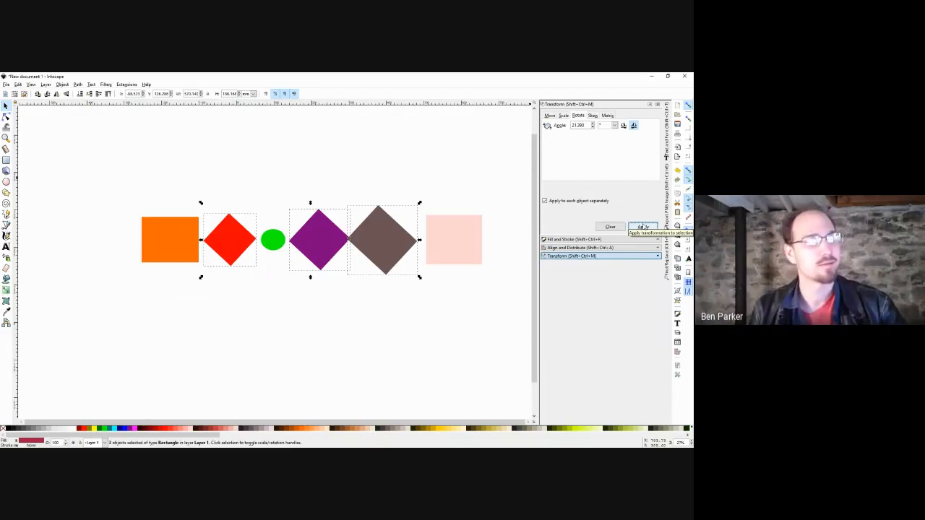
{"action": "left_click", "coordinate": [643, 228]}
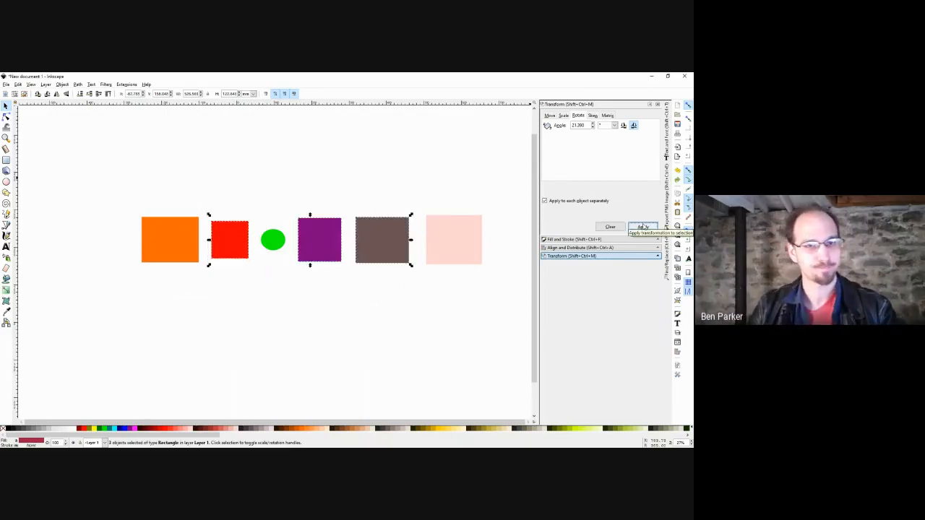
{"action": "left_click", "coordinate": [476, 166]}
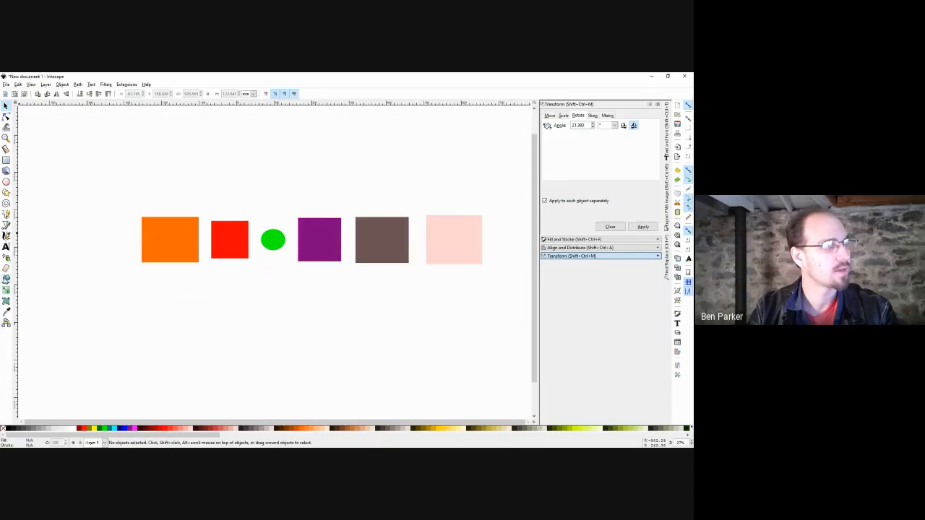
Browse the Layer and Path menus and close them without choosing a command.
{"action": "left_click", "coordinate": [61, 85]}
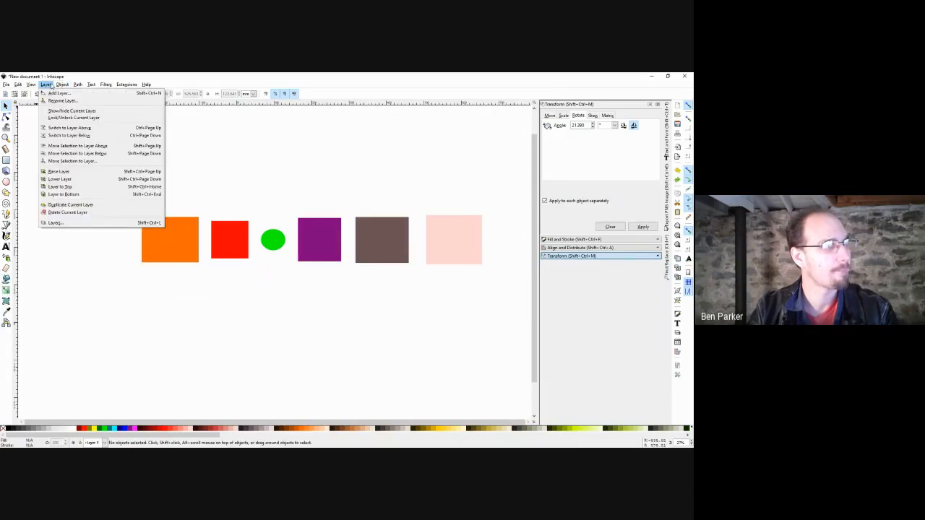
{"action": "mouse_move", "coordinate": [76, 85]}
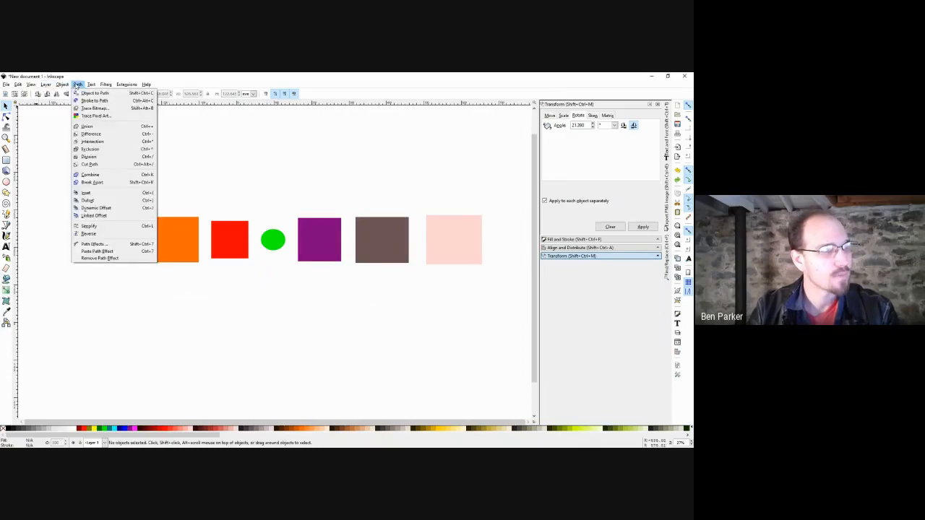
{"action": "left_click", "coordinate": [248, 128]}
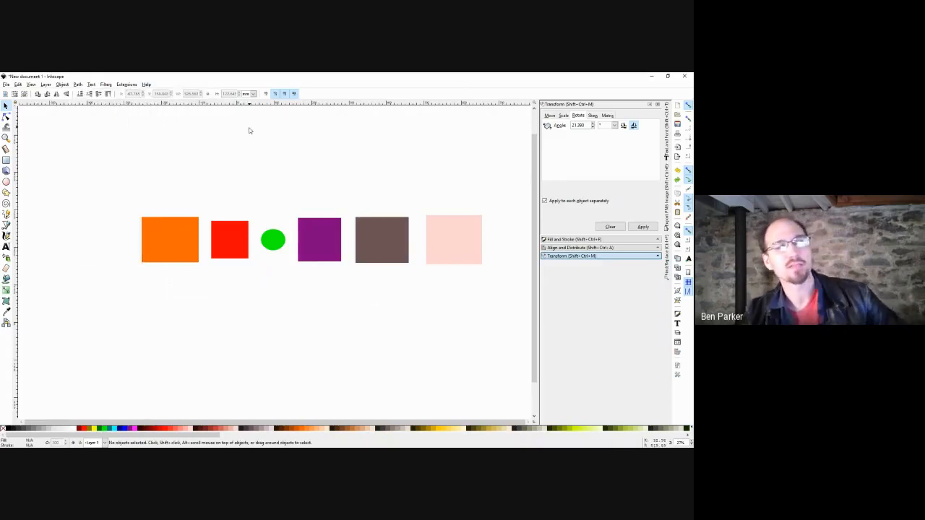
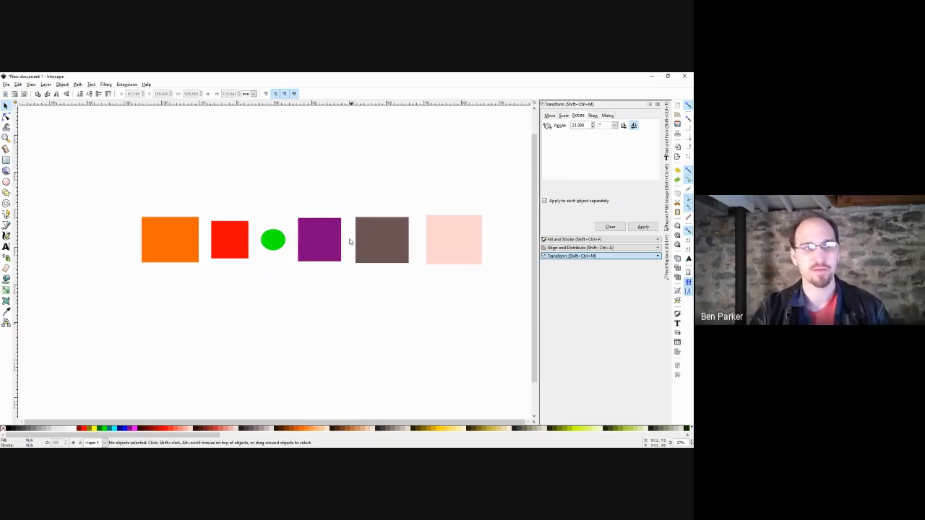
Draw a large rectangle spanning the whole row of coloured shapes.
{"action": "left_click_drag", "start_coordinate": [351, 194], "coordinate": [111, 313]}
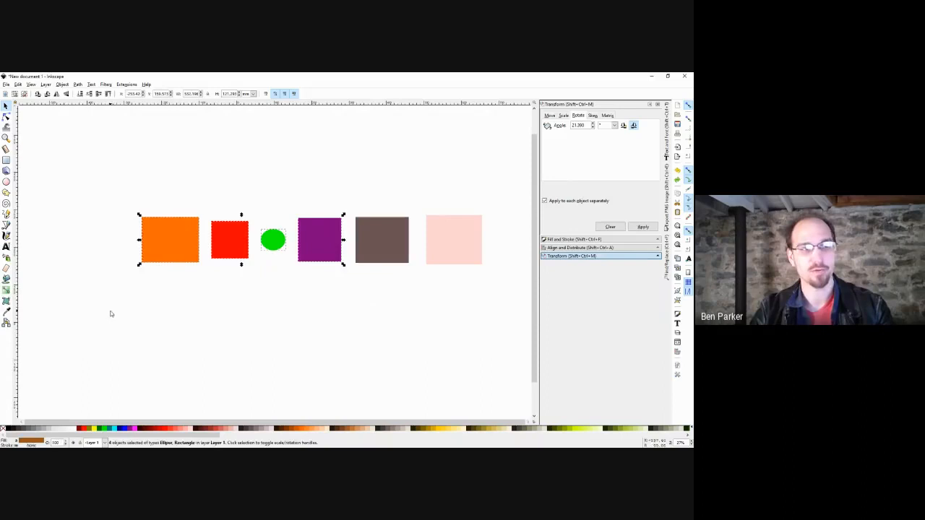
{"action": "left_click", "coordinate": [327, 151]}
{"action": "scroll", "coordinate": [283, 198], "scroll_direction": "down", "scroll_amount": 1}
{"action": "key", "text": "r"}
{"action": "left_click_drag", "start_coordinate": [96, 136], "coordinate": [501, 350]}
Fill the large rectangle white and try the spray tool at brush width 100.
{"action": "key", "text": "a"}
{"action": "left_click", "coordinate": [75, 430]}
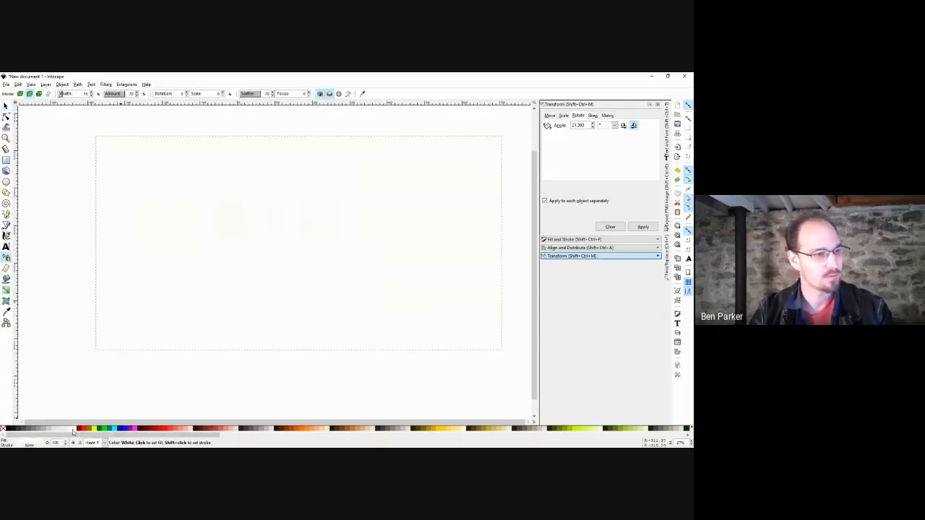
{"action": "left_click_drag", "start_coordinate": [205, 307], "coordinate": [200, 310]}
{"action": "key", "text": "End"}
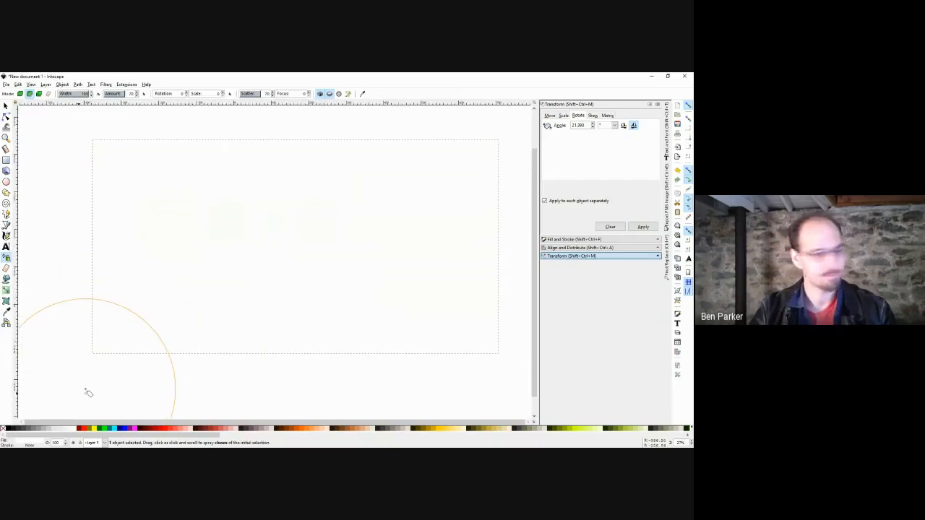
Send the white rectangle to the bottom and give it a black outline.
{"action": "key", "text": "s"}
{"action": "key", "text": "End"}
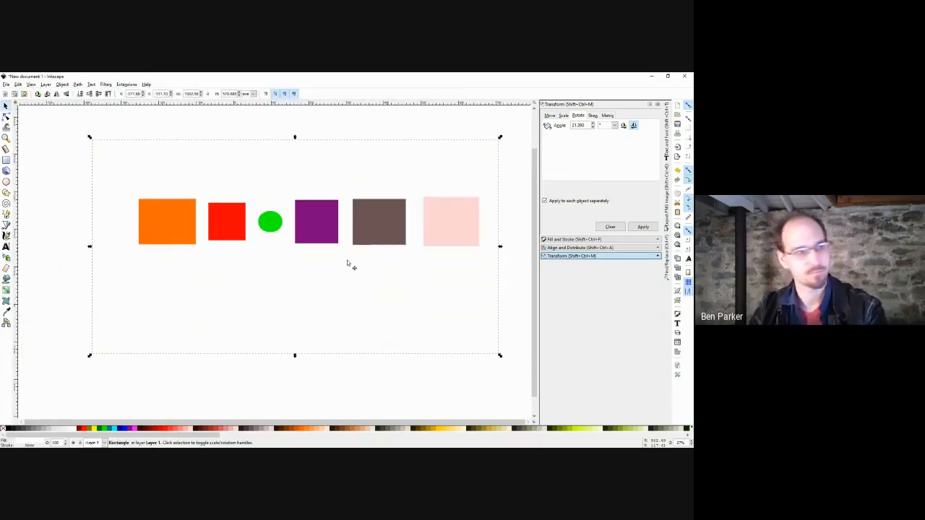
{"action": "left_click", "coordinate": [8, 429], "text": "shift"}
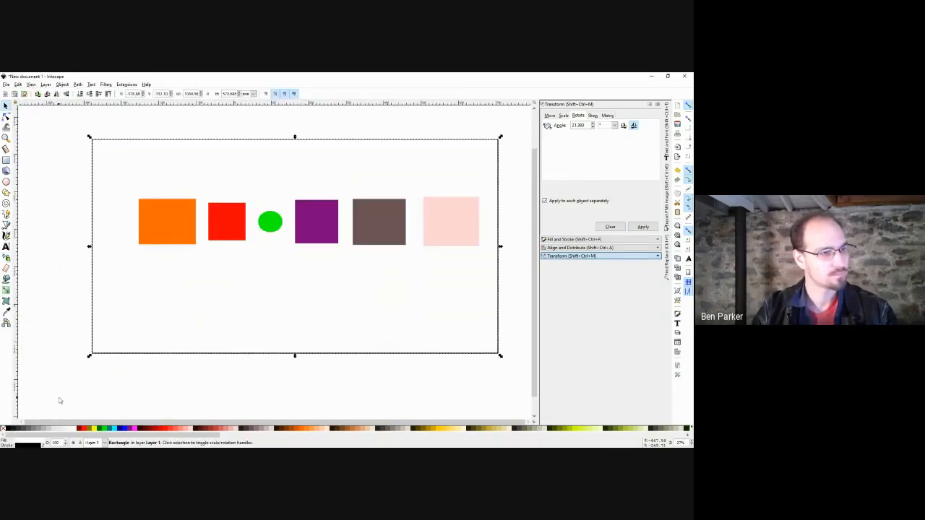
{"action": "left_click", "coordinate": [157, 388]}
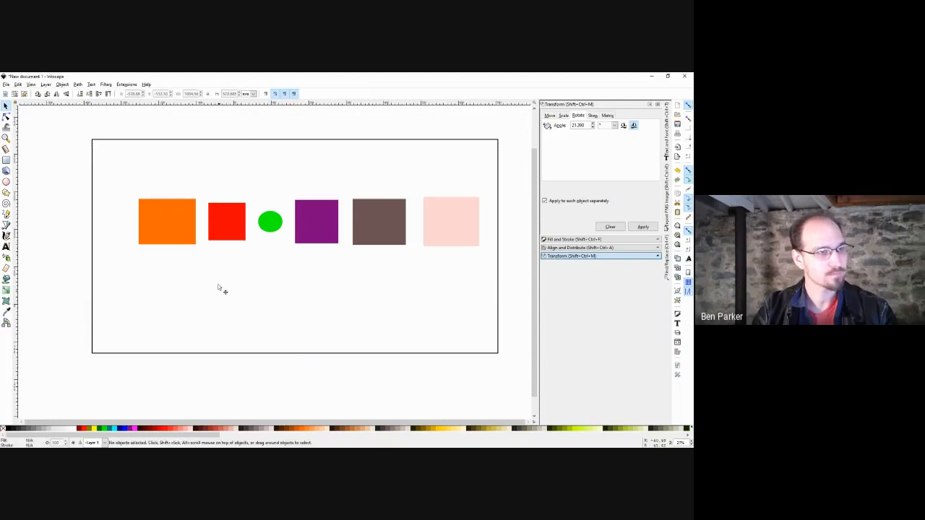
Nudge the background rectangle slightly left and down, then box-select the orange and red squares.
{"action": "left_click", "coordinate": [259, 173]}
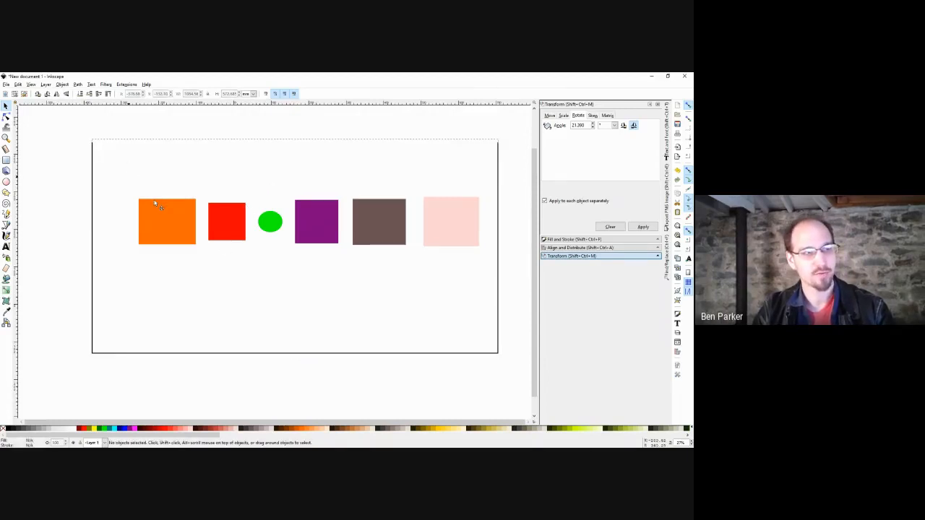
{"action": "mouse_move", "coordinate": [129, 179]}
{"action": "left_mouse_down"}
{"action": "mouse_move", "coordinate": [237, 261]}
{"action": "mouse_move", "coordinate": [137, 184]}
{"action": "left_mouse_up"}
{"action": "left_click_drag", "start_coordinate": [76, 170], "coordinate": [253, 262]}
{"action": "left_click_drag", "start_coordinate": [72, 169], "coordinate": [260, 275]}
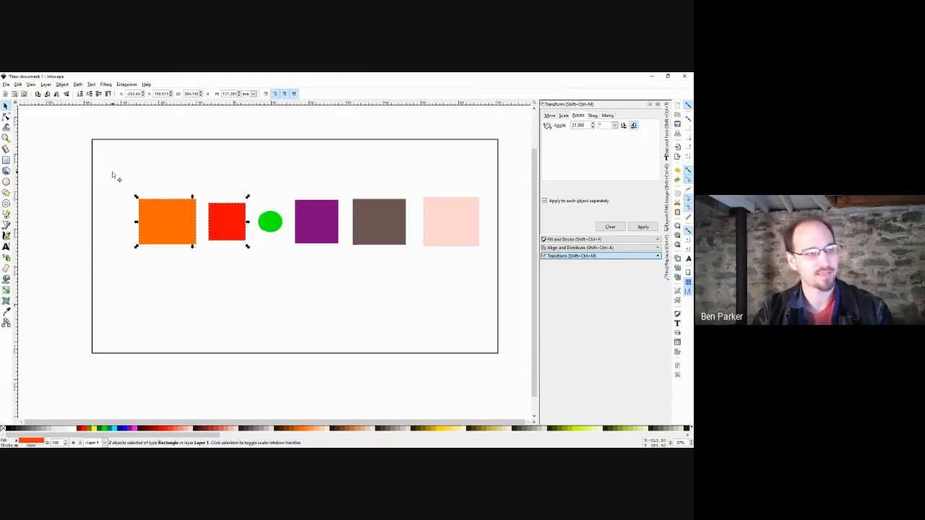
{"action": "left_click_drag", "start_coordinate": [113, 176], "coordinate": [186, 226]}
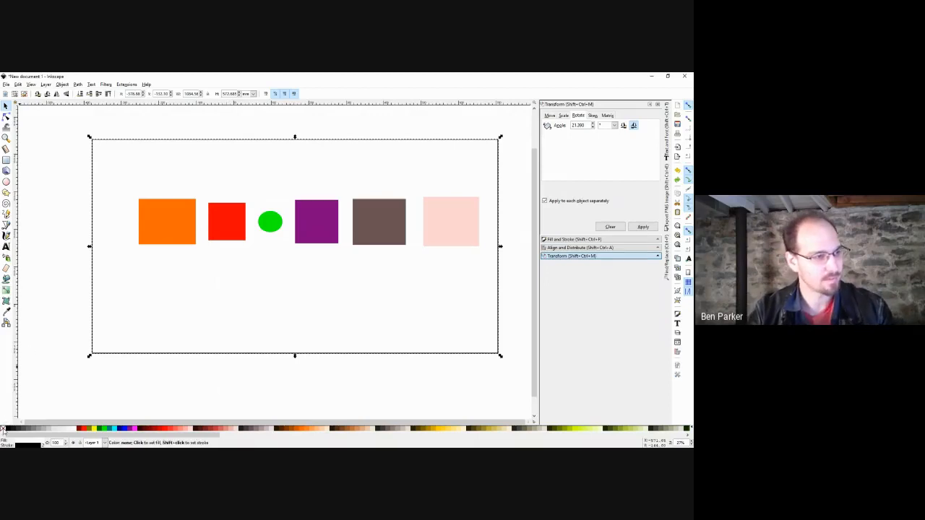
{"action": "left_click", "coordinate": [116, 260]}
{"action": "left_click_drag", "start_coordinate": [211, 282], "coordinate": [196, 294]}
Move the page-sized outlined rectangle up and left and set its fill to none.
{"action": "left_click", "coordinate": [130, 353]}
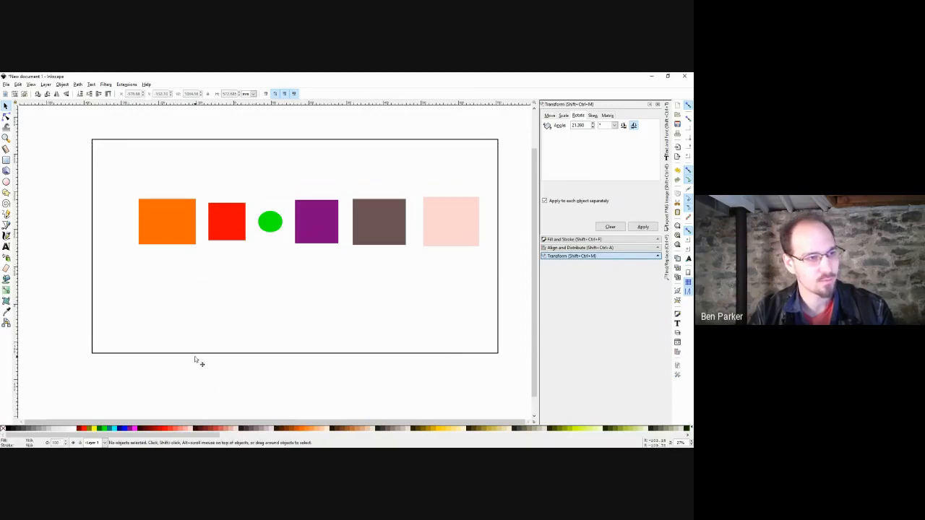
{"action": "left_click", "coordinate": [196, 353]}
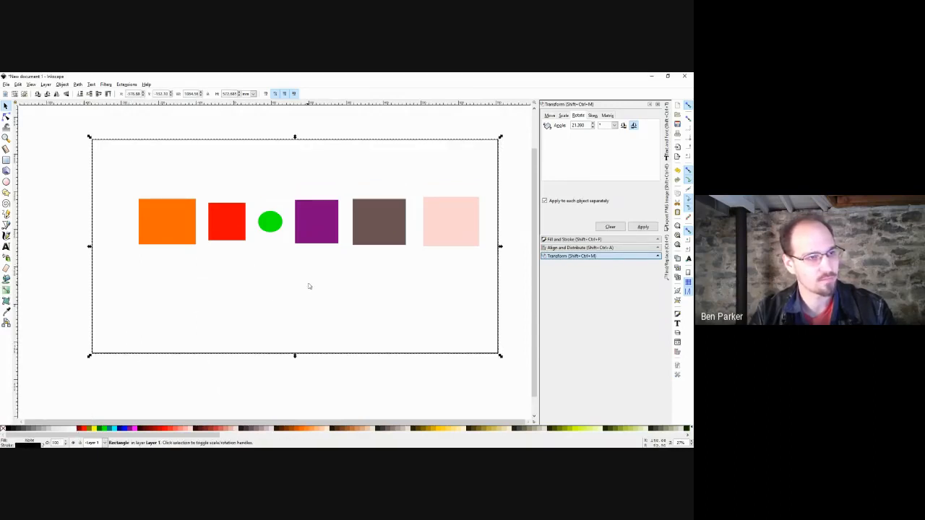
{"action": "left_click_drag", "start_coordinate": [309, 282], "coordinate": [184, 334]}
{"action": "left_click", "coordinate": [145, 353]}
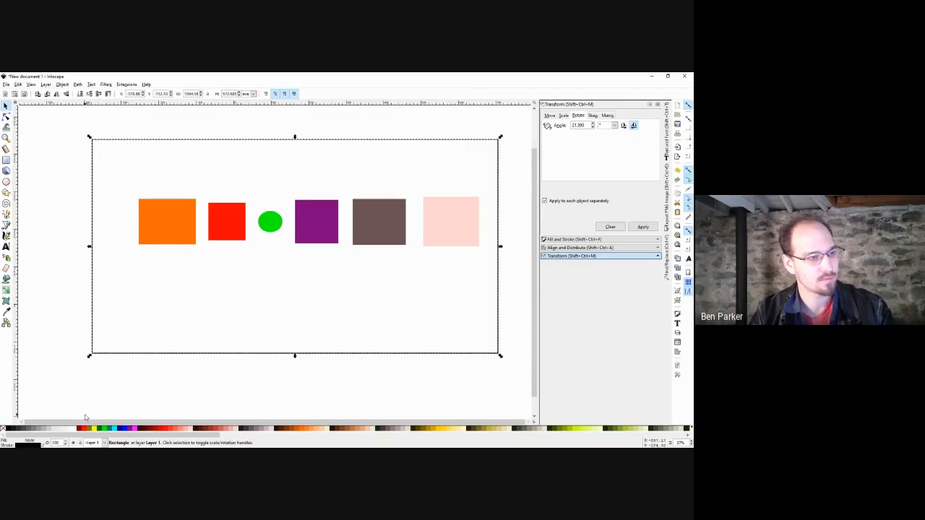
{"action": "mouse_move", "coordinate": [246, 288]}
{"action": "left_mouse_down"}
{"action": "mouse_move", "coordinate": [124, 306]}
{"action": "mouse_move", "coordinate": [284, 293]}
{"action": "mouse_move", "coordinate": [189, 281]}
{"action": "mouse_move", "coordinate": [253, 294]}
{"action": "left_mouse_up"}
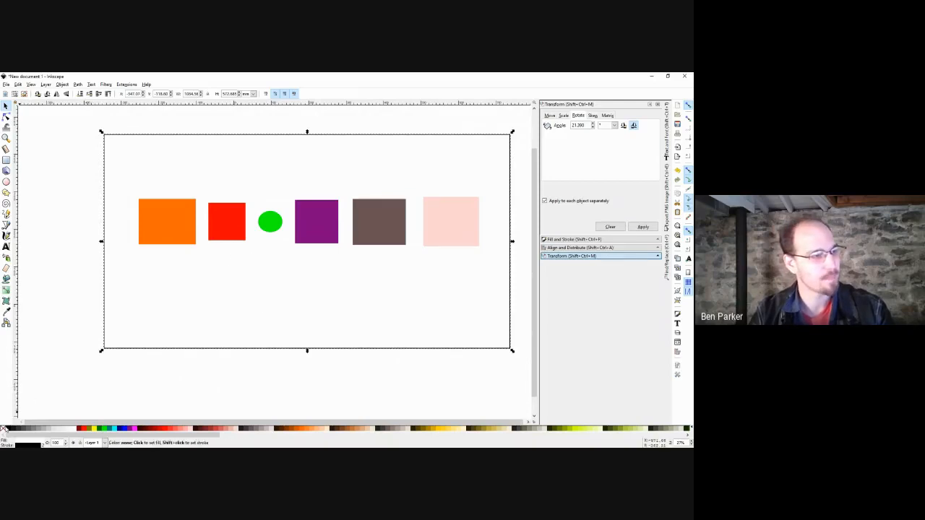
{"action": "left_click", "coordinate": [3, 428]}
{"action": "left_click", "coordinate": [219, 193]}
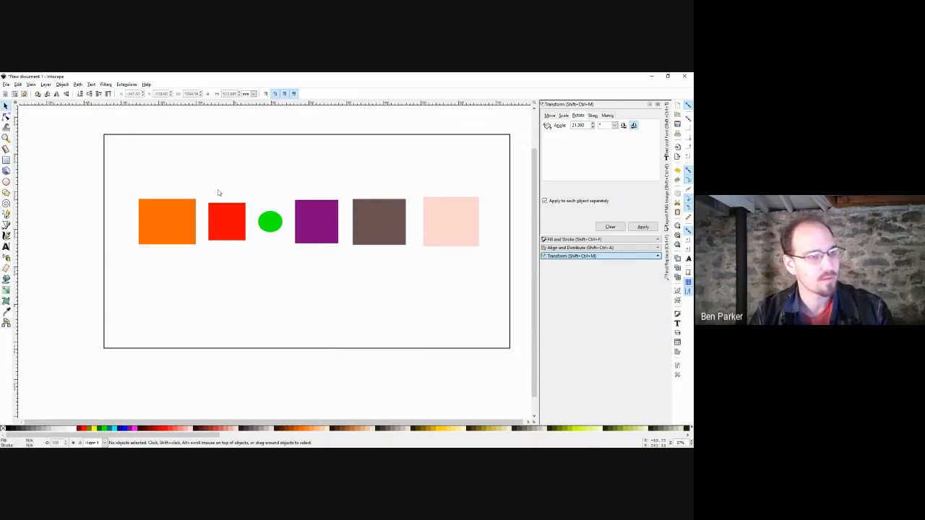
Nudge the large outlined rectangle slightly up and right.
{"action": "left_click_drag", "start_coordinate": [257, 164], "coordinate": [145, 266]}
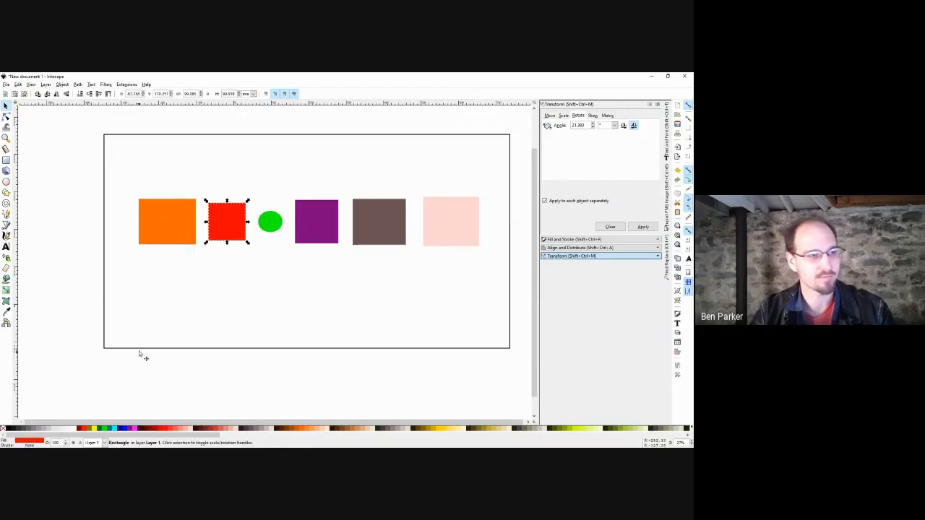
{"action": "left_click_drag", "start_coordinate": [140, 350], "coordinate": [148, 348]}
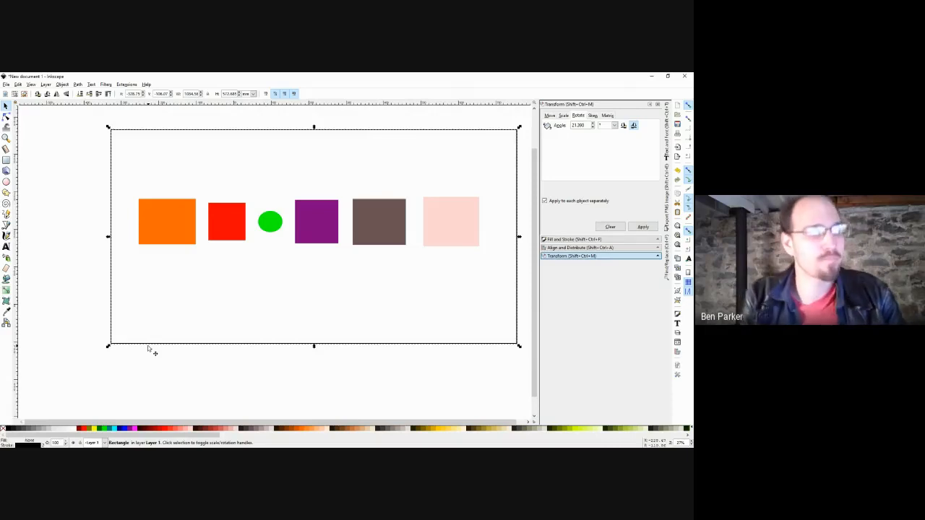
{"action": "left_click", "coordinate": [181, 287]}
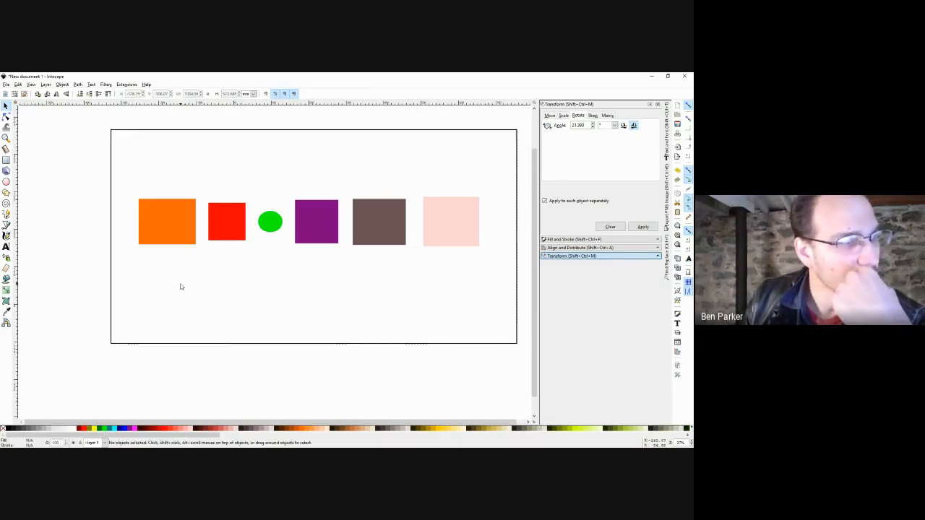
Select all six coloured shapes, then reselect only the large outlined rectangle.
{"action": "left_click", "coordinate": [175, 224]}
{"action": "left_click", "coordinate": [213, 217], "text": "shift"}
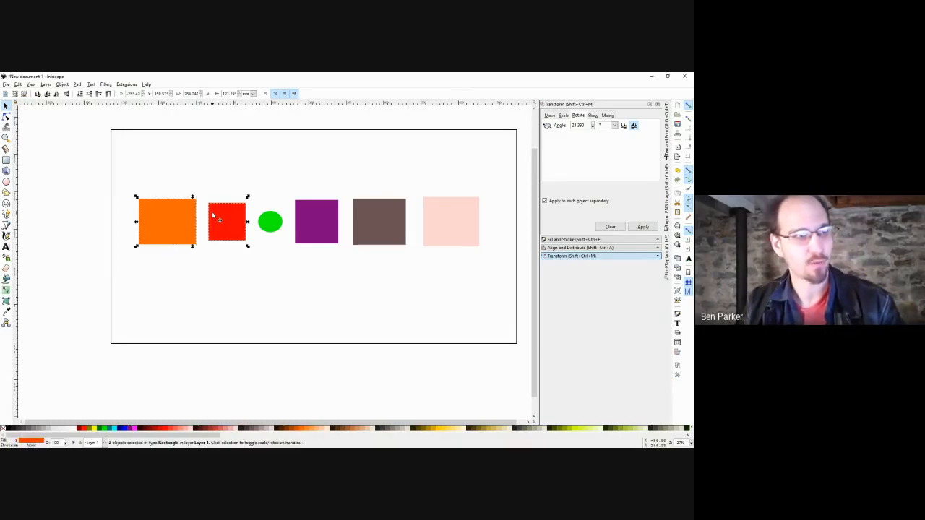
{"action": "left_click", "coordinate": [276, 217], "text": "shift"}
{"action": "left_click", "coordinate": [318, 224], "text": "shift"}
{"action": "left_click", "coordinate": [368, 219], "text": "shift"}
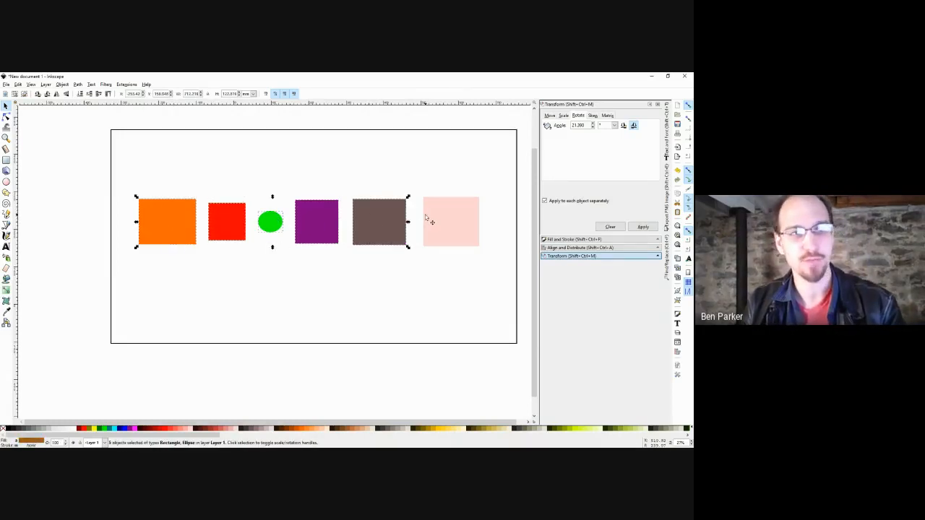
{"action": "left_click", "coordinate": [426, 219], "text": "shift"}
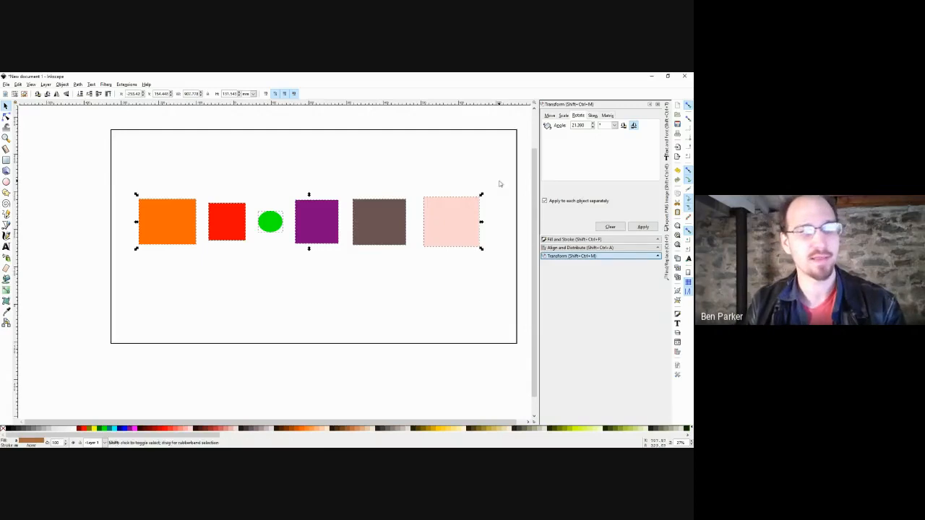
{"action": "left_click_drag", "start_coordinate": [499, 181], "coordinate": [126, 282]}
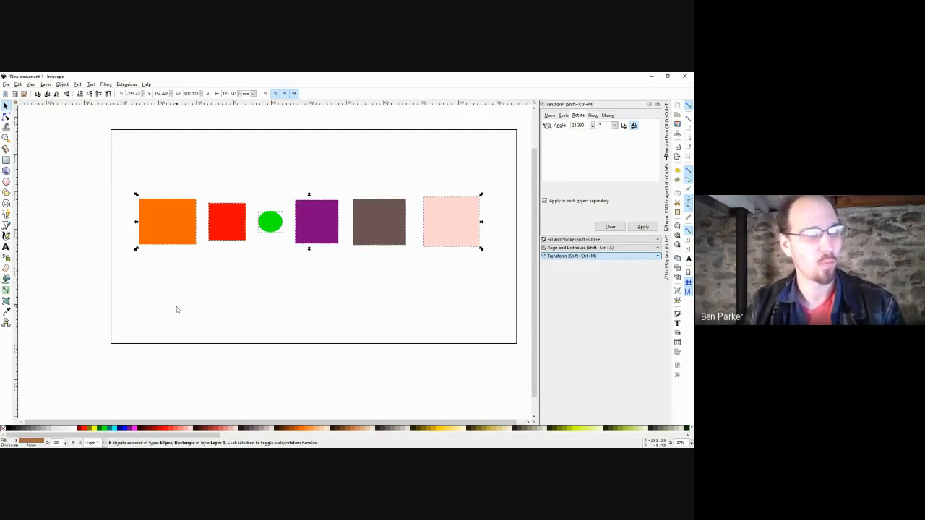
{"action": "left_click", "coordinate": [176, 308]}
{"action": "left_click", "coordinate": [189, 344]}
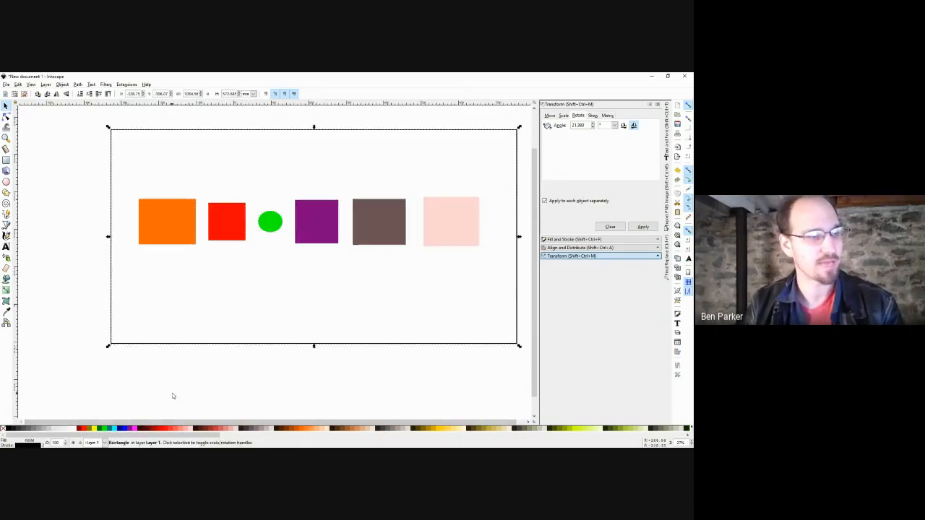
Fill the large rectangle red, then change its fill to light pink.
{"action": "left_click", "coordinate": [162, 429]}
{"action": "left_click", "coordinate": [171, 403]}
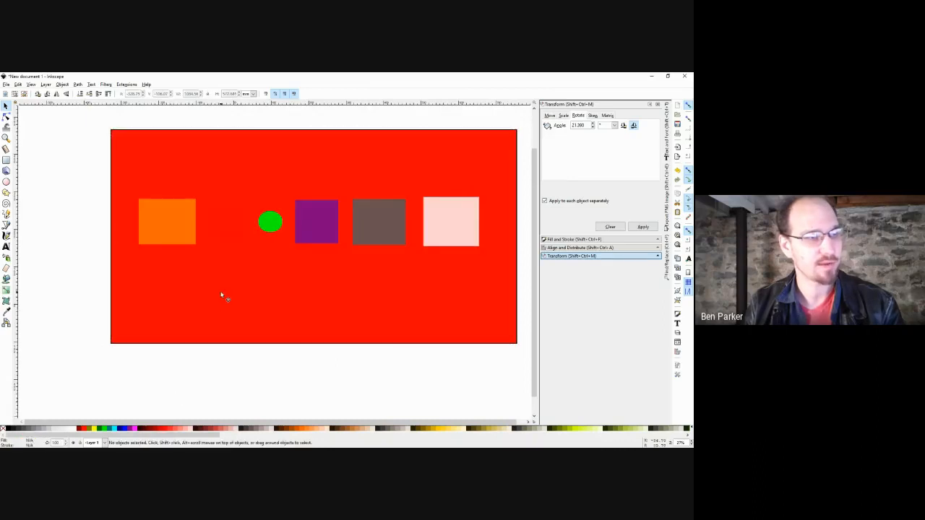
{"action": "left_click", "coordinate": [223, 330]}
{"action": "left_click", "coordinate": [235, 431]}
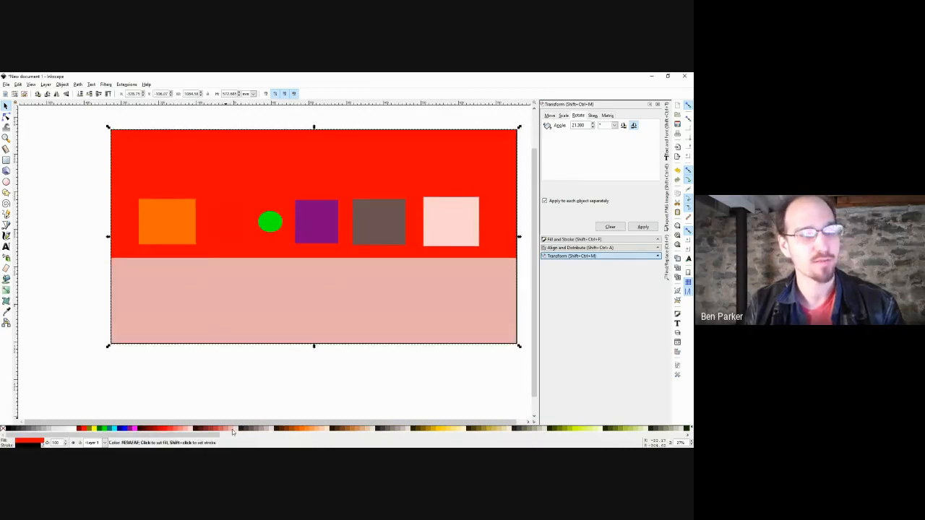
{"action": "left_click", "coordinate": [238, 386]}
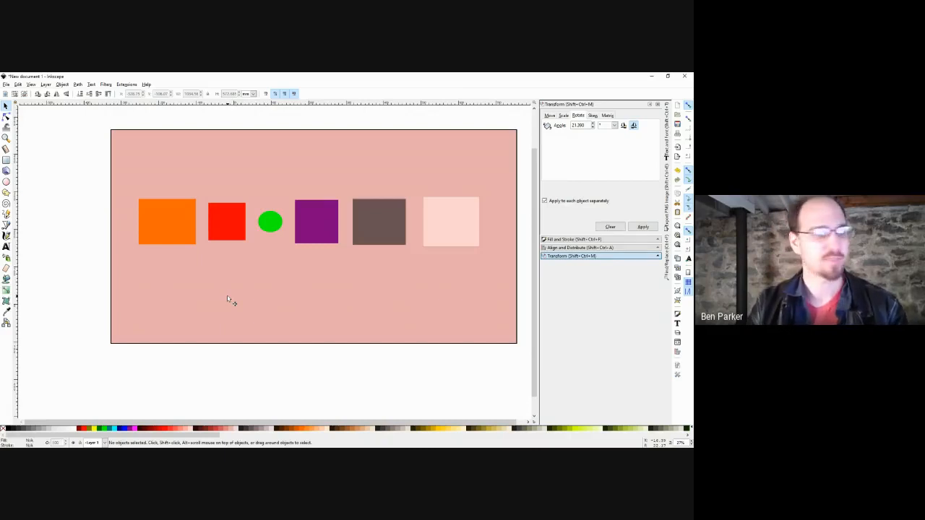
Select the orange square, red square and green circle together.
{"action": "left_click", "coordinate": [147, 209]}
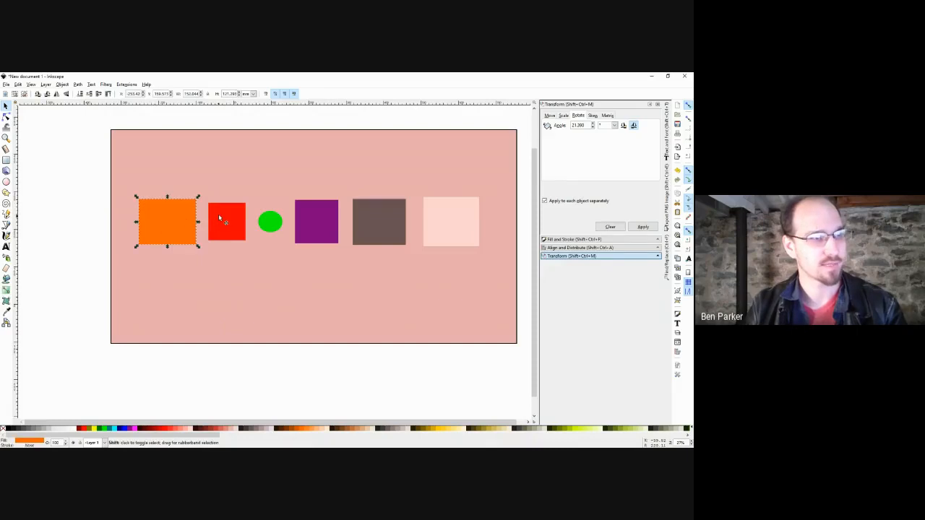
{"action": "left_click", "coordinate": [219, 216], "text": "shift"}
{"action": "left_click", "coordinate": [282, 225], "text": "shift"}
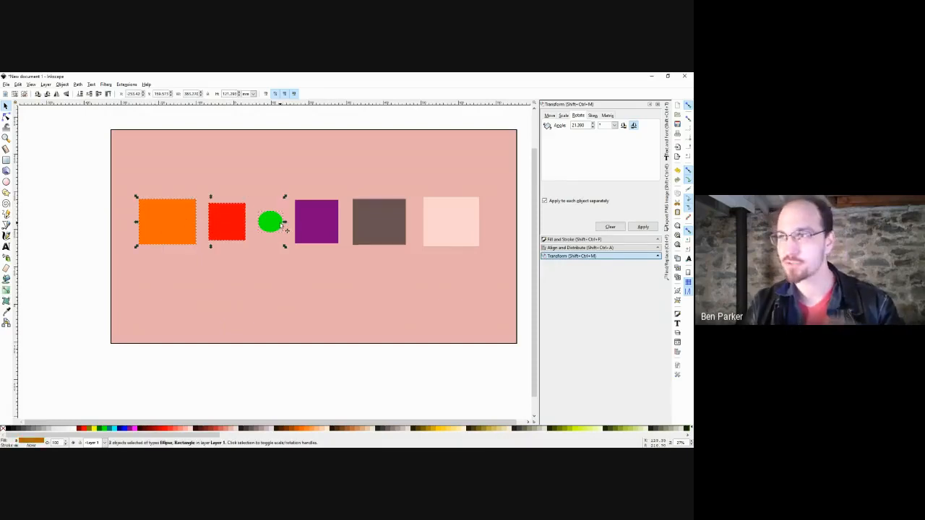
Group the orange square, red square and green circle from the right-click menu, then nudge the group.
{"action": "right_click", "coordinate": [280, 224]}
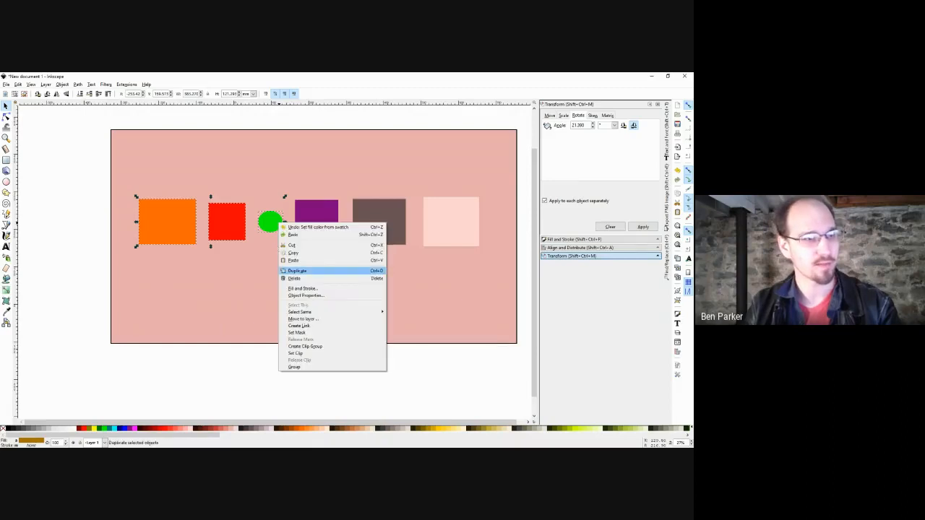
{"action": "left_click", "coordinate": [294, 367]}
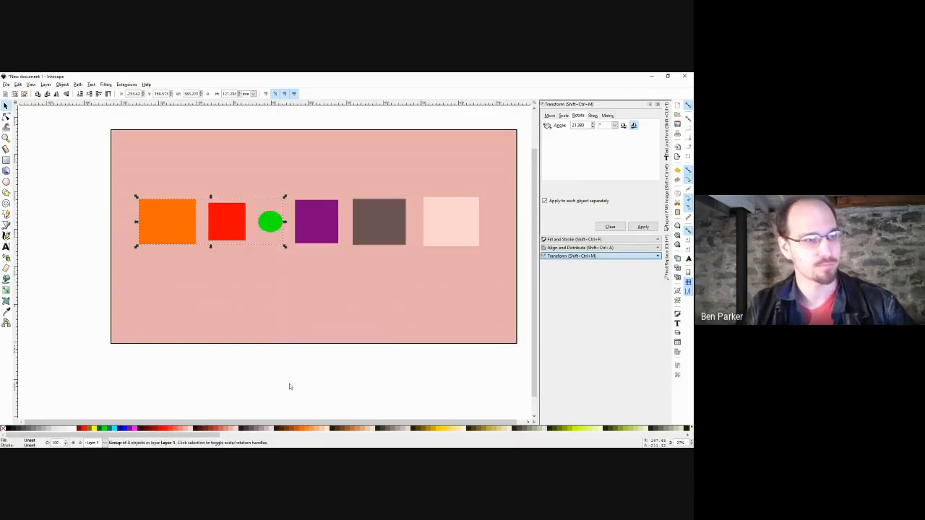
{"action": "left_click", "coordinate": [382, 388]}
{"action": "mouse_move", "coordinate": [274, 228]}
{"action": "left_mouse_down"}
{"action": "mouse_move", "coordinate": [238, 256]}
{"action": "mouse_move", "coordinate": [389, 287]}
{"action": "mouse_move", "coordinate": [396, 279]}
{"action": "mouse_move", "coordinate": [316, 237]}
{"action": "mouse_move", "coordinate": [285, 193]}
{"action": "mouse_move", "coordinate": [245, 242]}
{"action": "mouse_move", "coordinate": [330, 240]}
{"action": "mouse_move", "coordinate": [242, 225]}
{"action": "mouse_move", "coordinate": [284, 189]}
{"action": "mouse_move", "coordinate": [271, 224]}
{"action": "left_mouse_up"}
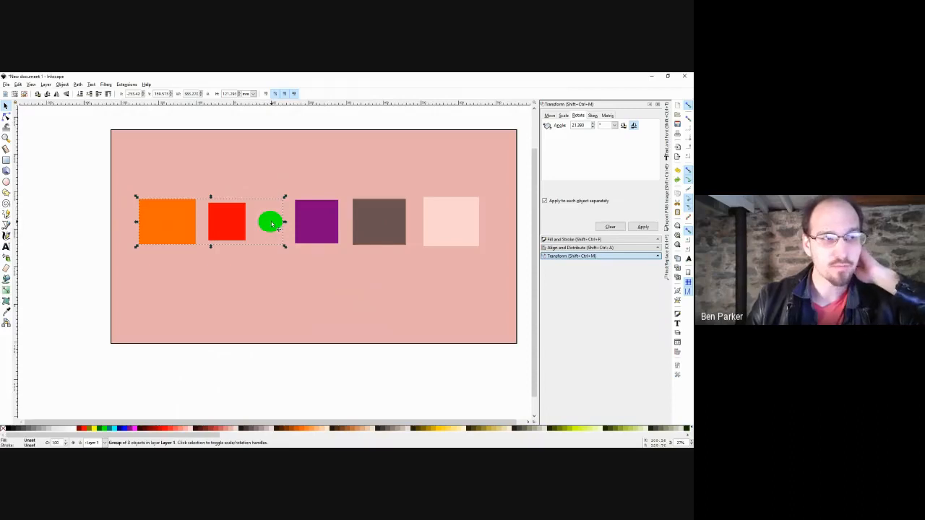
Add the purple, brown and pale pink squares, then rotate each four times until upright again.
{"action": "left_click", "coordinate": [316, 221], "text": "shift"}
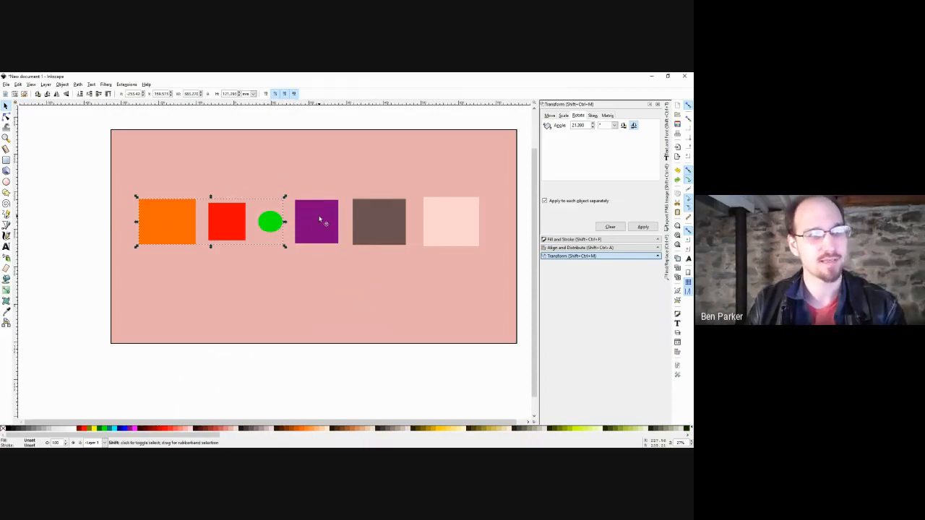
{"action": "left_click", "coordinate": [378, 220], "text": "shift"}
{"action": "left_click", "coordinate": [434, 231], "text": "shift"}
{"action": "mouse_move", "coordinate": [372, 237]}
{"action": "left_mouse_down"}
{"action": "mouse_move", "coordinate": [356, 194]}
{"action": "mouse_move", "coordinate": [347, 196]}
{"action": "mouse_move", "coordinate": [398, 233]}
{"action": "mouse_move", "coordinate": [383, 234]}
{"action": "left_mouse_up"}
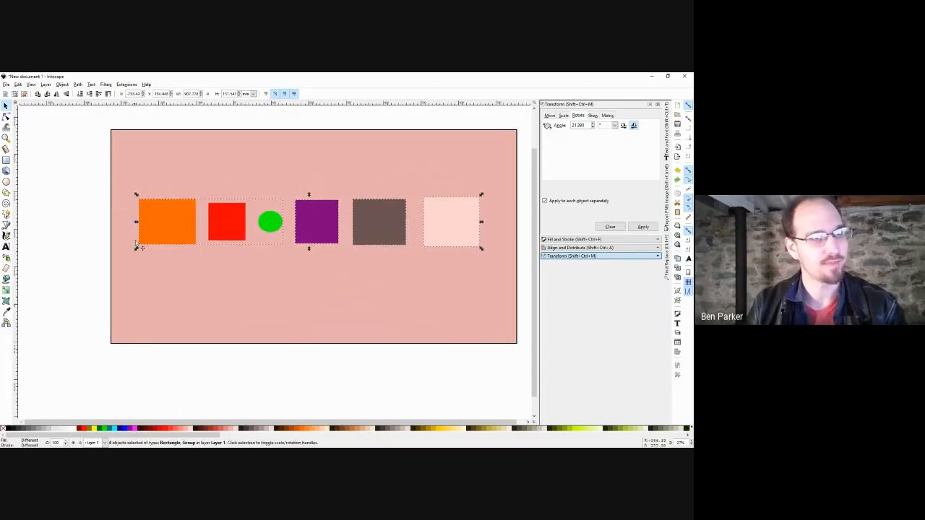
{"action": "left_click", "coordinate": [641, 227]}
{"action": "left_click", "coordinate": [641, 227]}
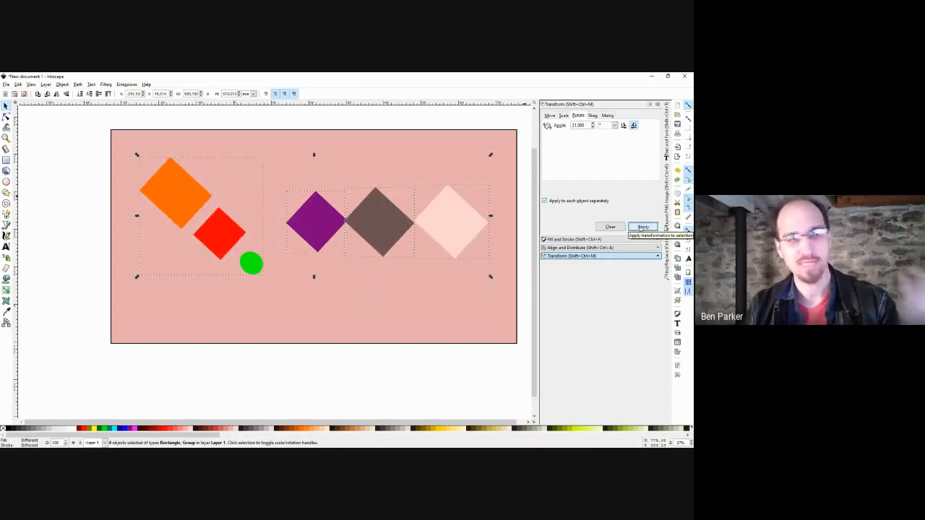
{"action": "left_click", "coordinate": [641, 226]}
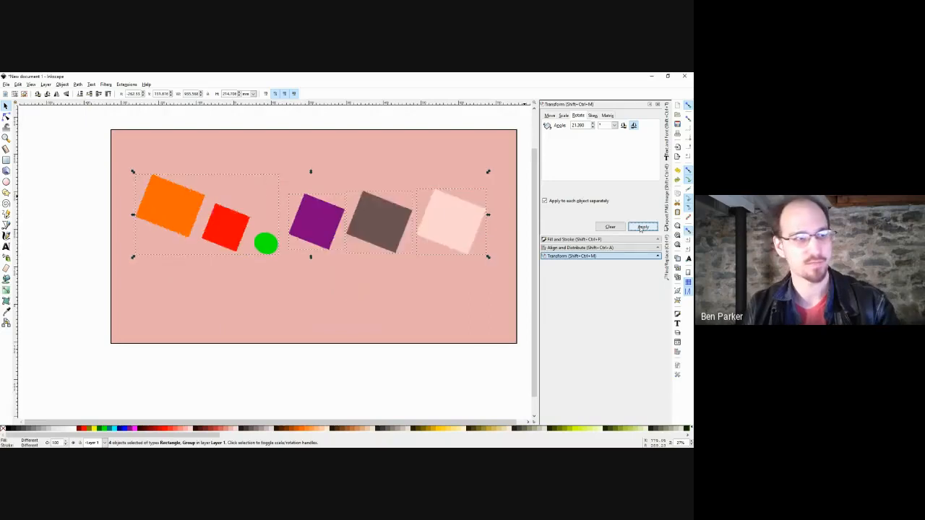
{"action": "left_click", "coordinate": [642, 227]}
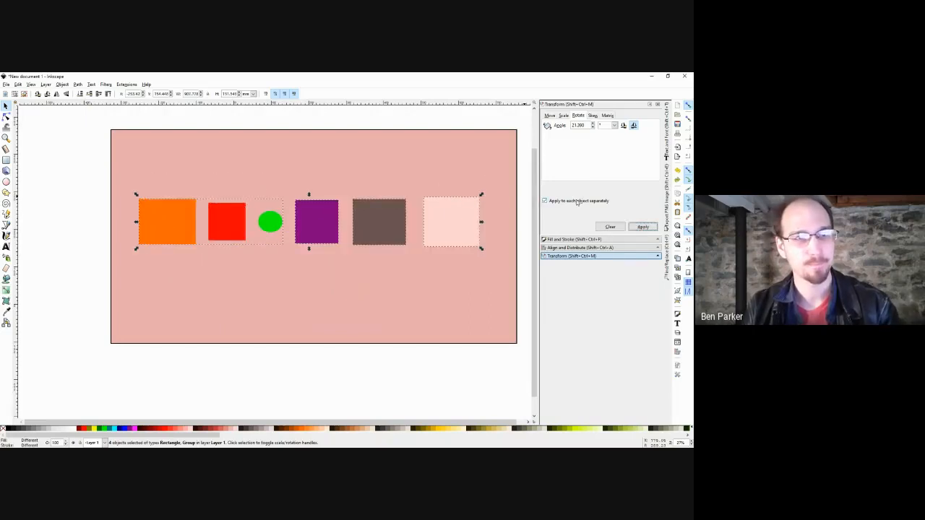
Scale each selected object by 110% four times, then undo back to original size.
{"action": "left_click", "coordinate": [563, 116]}
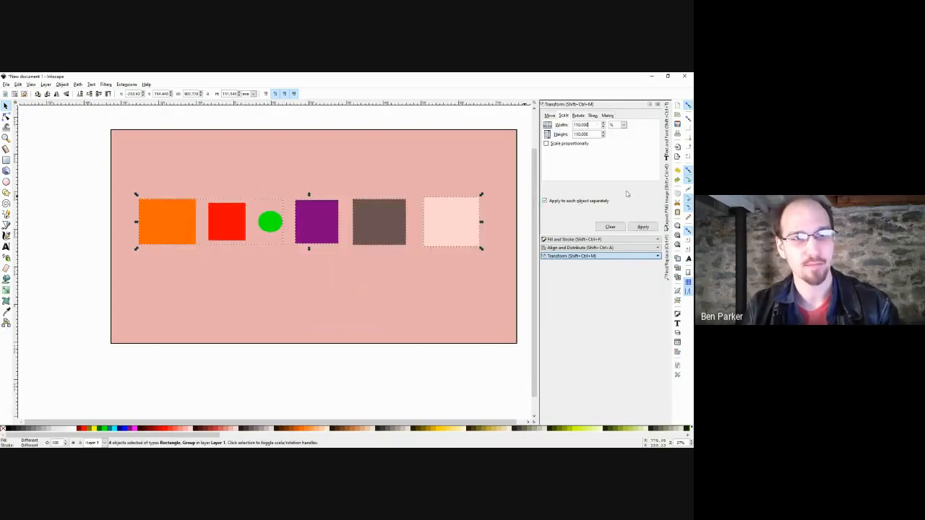
{"action": "left_click", "coordinate": [641, 227]}
{"action": "left_click", "coordinate": [640, 227]}
{"action": "left_click", "coordinate": [640, 227]}
{"action": "left_click", "coordinate": [640, 228]}
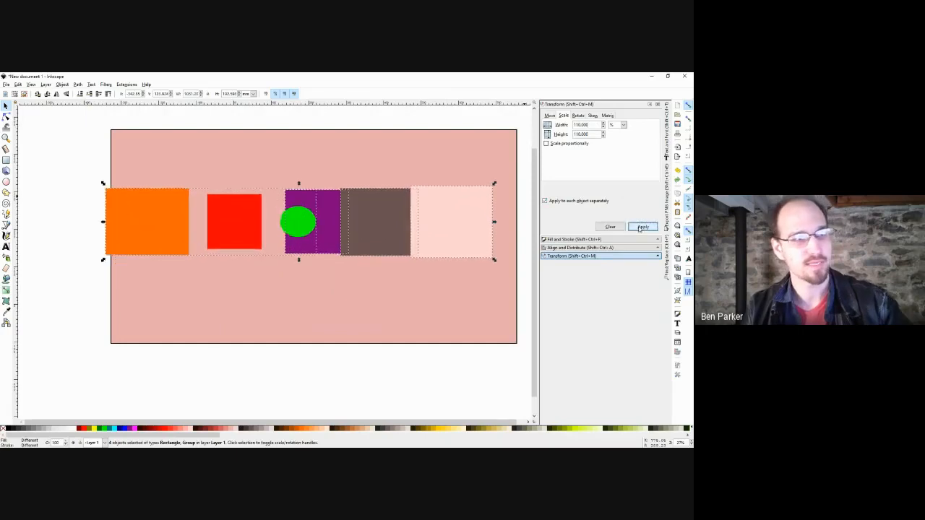
{"action": "left_click", "coordinate": [641, 228]}
{"action": "key", "text": "ctrl+z"}
{"action": "key", "text": "ctrl+z"}
{"action": "key", "text": "ctrl+z"}
{"action": "key", "text": "ctrl+z"}
{"action": "key", "text": "ctrl+z"}
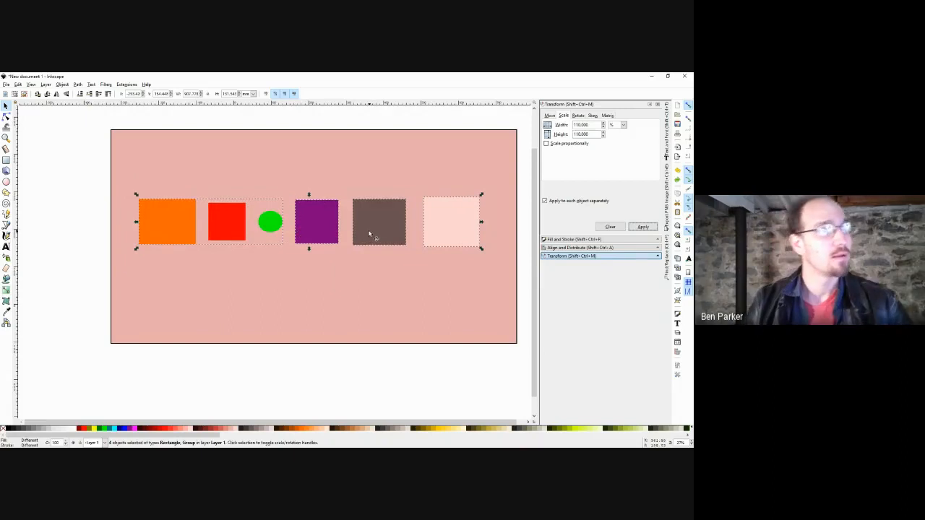
Lower the orange-red-green group, then group the purple and brown squares and move them up-left.
{"action": "left_click", "coordinate": [123, 241]}
{"action": "left_click_drag", "start_coordinate": [186, 231], "coordinate": [209, 292]}
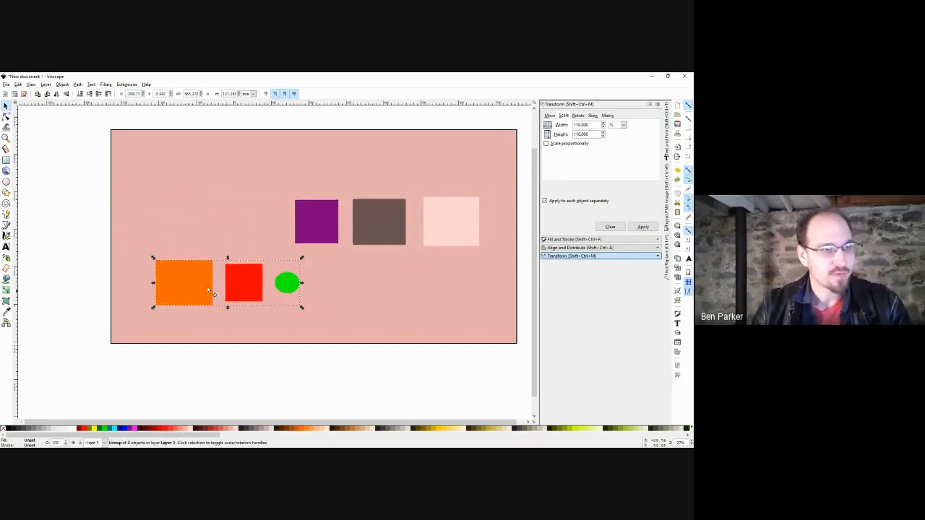
{"action": "left_click", "coordinate": [368, 232]}
{"action": "left_click", "coordinate": [316, 232], "text": "shift"}
{"action": "key", "text": "ctrl+g"}
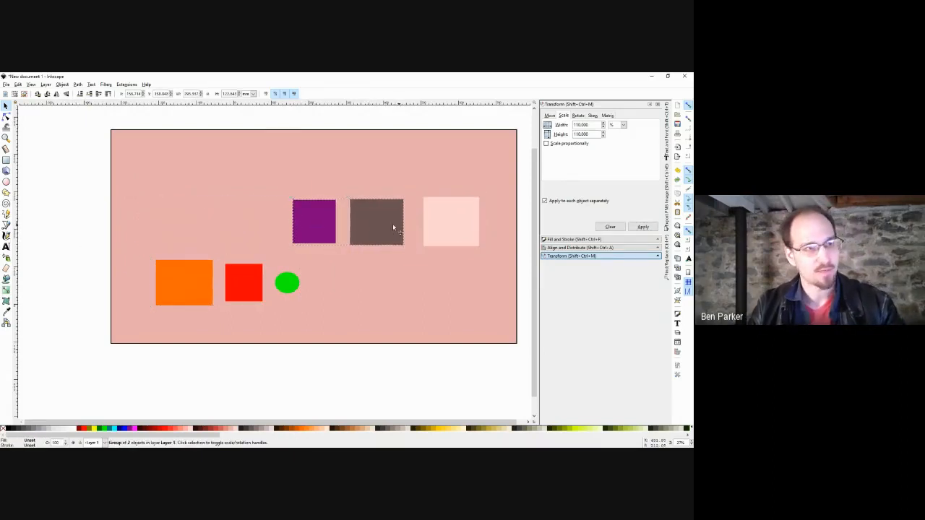
{"action": "left_click_drag", "start_coordinate": [394, 229], "coordinate": [290, 174]}
Reposition the groups and pale pink square, ending with the orange-red-green group at upper right.
{"action": "left_click", "coordinate": [225, 290], "text": "shift"}
{"action": "left_click", "coordinate": [478, 226], "text": "shift"}
{"action": "left_click_drag", "start_coordinate": [477, 226], "coordinate": [417, 269]}
{"action": "left_click", "coordinate": [89, 286]}
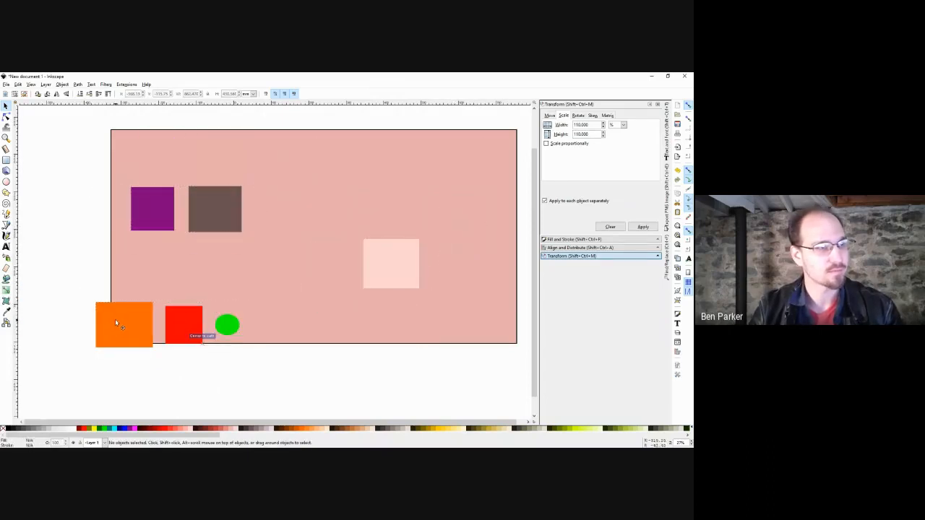
{"action": "left_click_drag", "start_coordinate": [115, 318], "coordinate": [220, 263]}
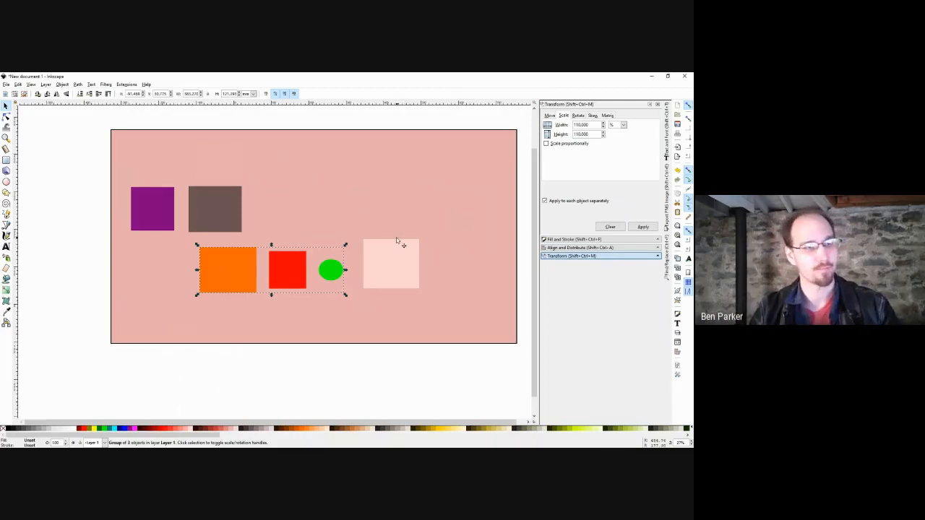
{"action": "left_click", "coordinate": [344, 208]}
{"action": "left_click", "coordinate": [55, 219]}
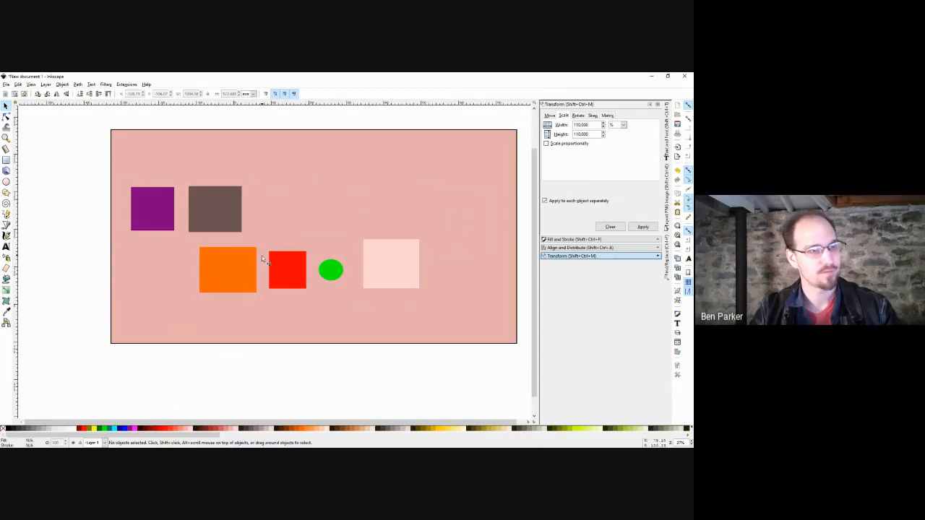
{"action": "left_click_drag", "start_coordinate": [285, 270], "coordinate": [363, 167]}
Move the green circle onto the orange square's edge and select the group's three shapes.
{"action": "left_click", "coordinate": [417, 173], "text": "ctrl"}
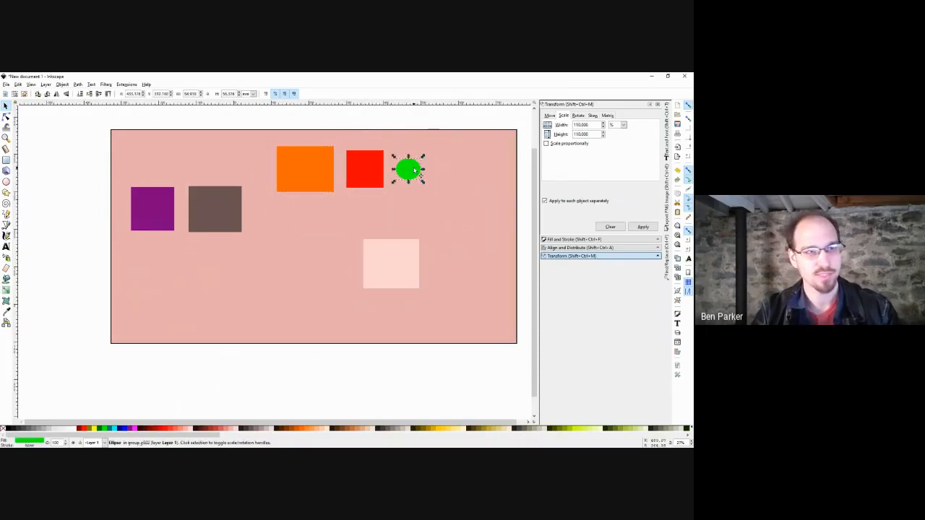
{"action": "left_click_drag", "start_coordinate": [413, 171], "coordinate": [339, 170]}
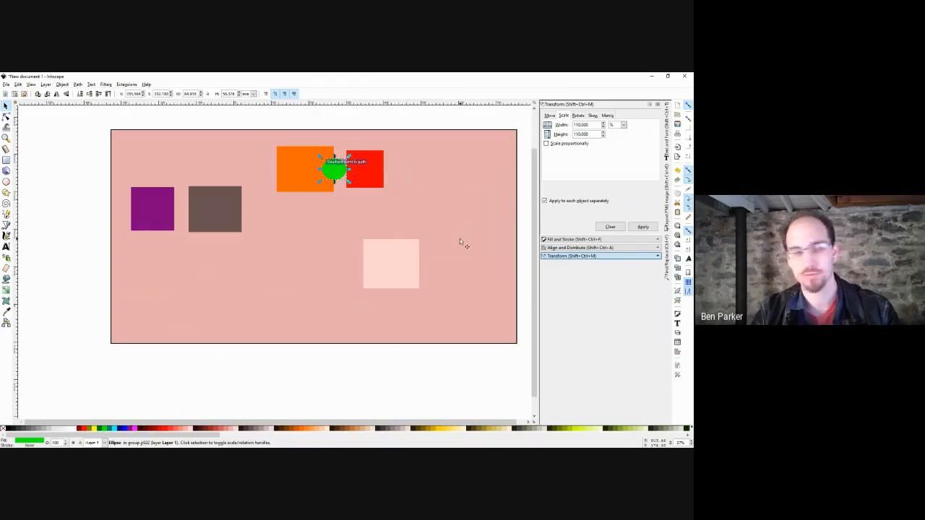
{"action": "left_click", "coordinate": [371, 178]}
{"action": "left_click_drag", "start_coordinate": [371, 178], "coordinate": [396, 180]}
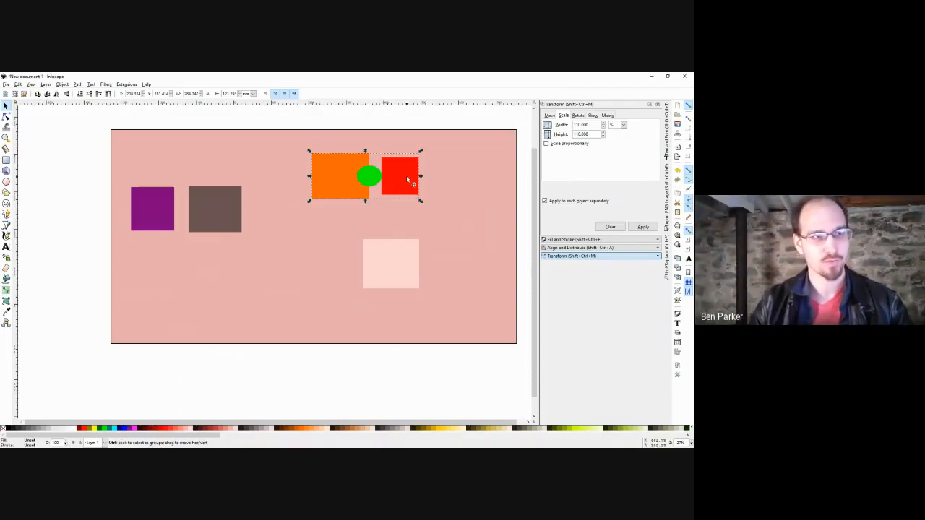
{"action": "left_click", "coordinate": [406, 175], "text": "ctrl"}
{"action": "left_click", "coordinate": [375, 180], "text": "ctrl"}
{"action": "left_click", "coordinate": [400, 175], "text": "ctrl+shift"}
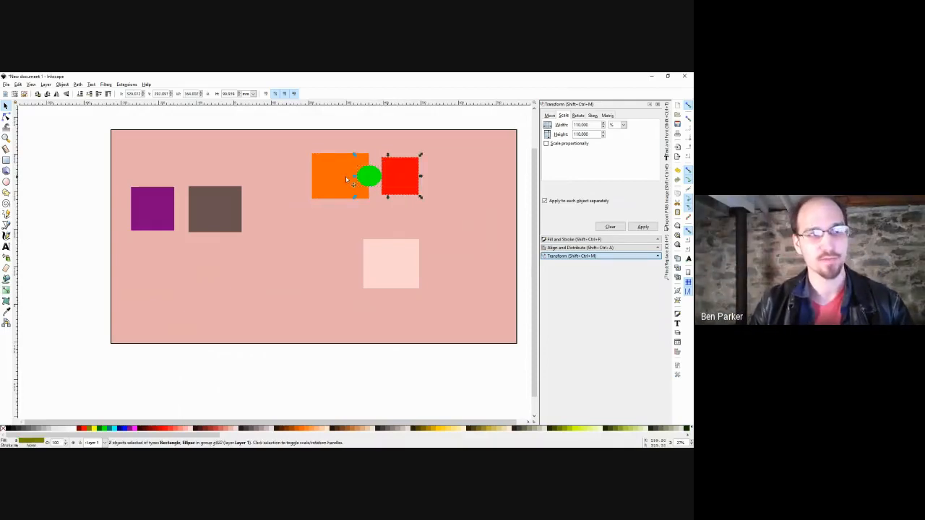
{"action": "left_click", "coordinate": [346, 175], "text": "ctrl+shift"}
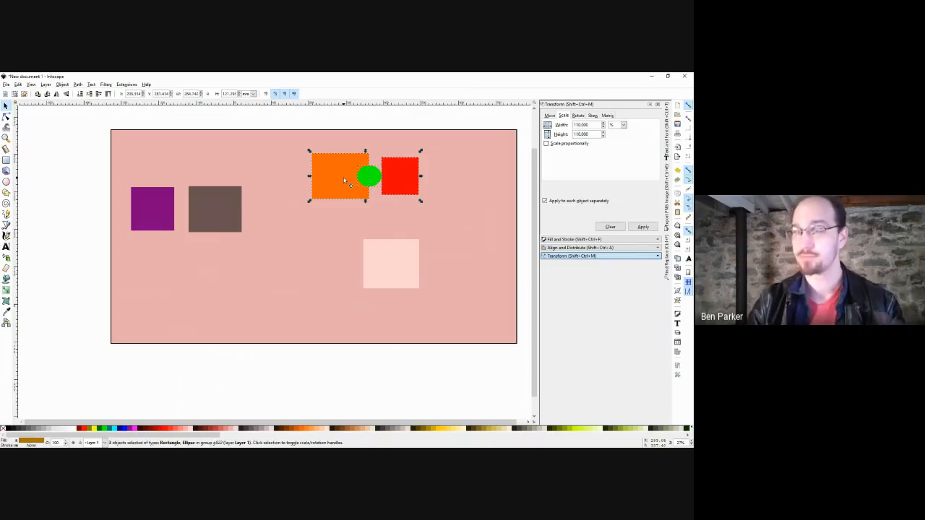
In Align and Distribute, move the green circle up and centre it on the orange square.
{"action": "left_click", "coordinate": [571, 247]}
{"action": "left_click", "coordinate": [638, 170]}
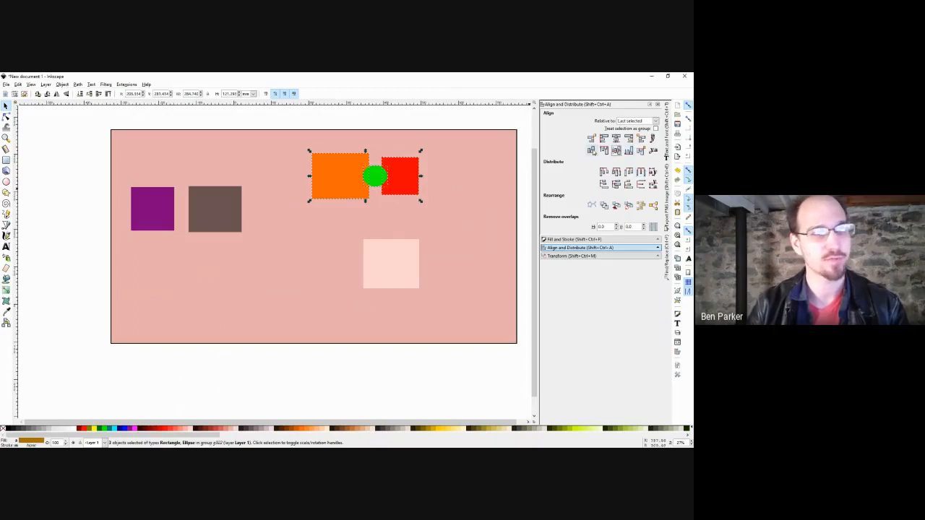
{"action": "left_click", "coordinate": [377, 153]}
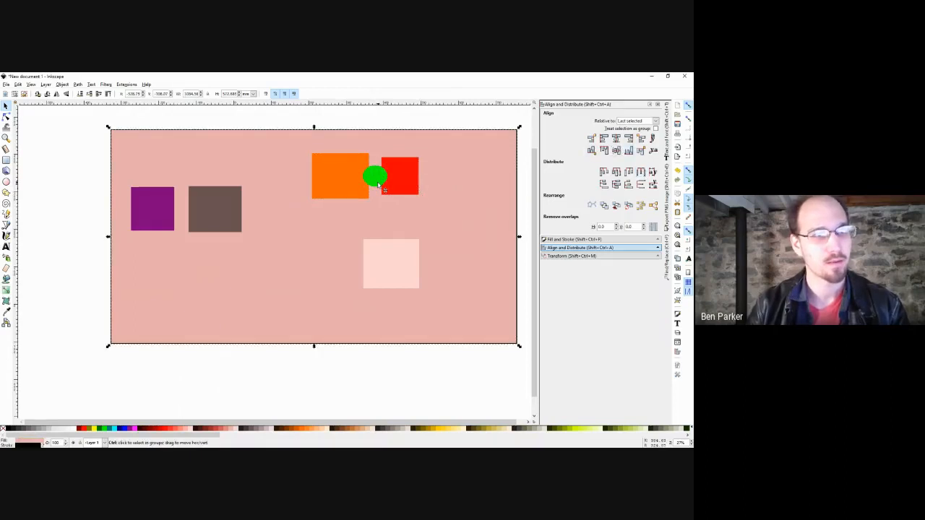
{"action": "left_click_drag", "start_coordinate": [381, 186], "coordinate": [381, 155]}
{"action": "left_click", "coordinate": [360, 186], "text": "shift"}
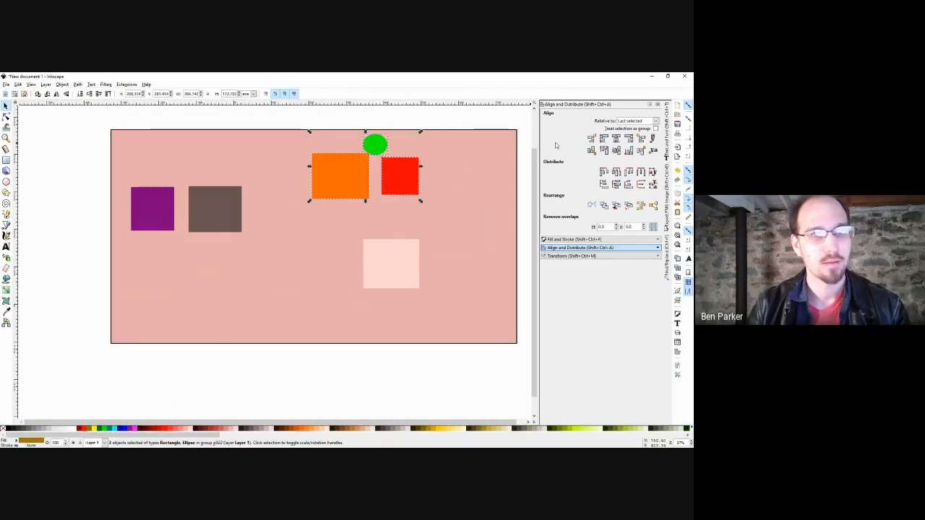
{"action": "left_click", "coordinate": [616, 149]}
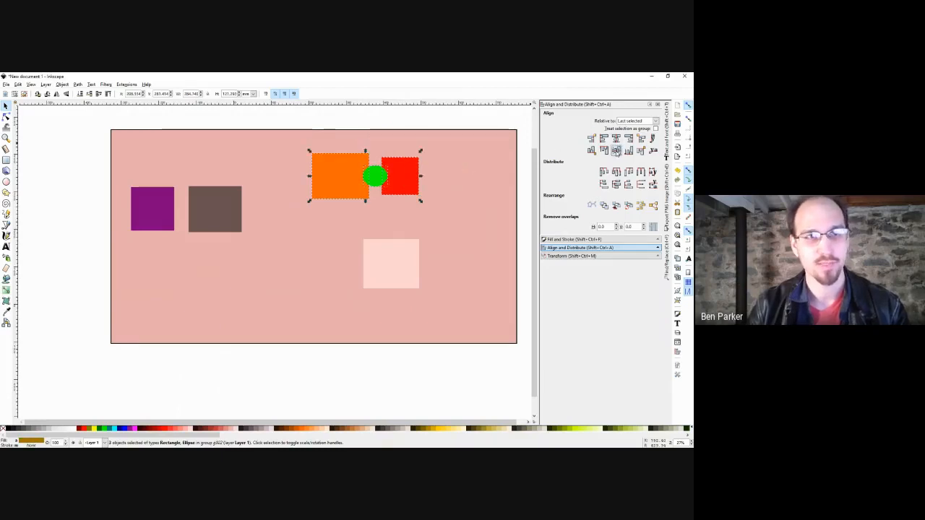
{"action": "left_click", "coordinate": [616, 138]}
Send the orange square behind the red square with Page Down and move the group right.
{"action": "left_click", "coordinate": [350, 222]}
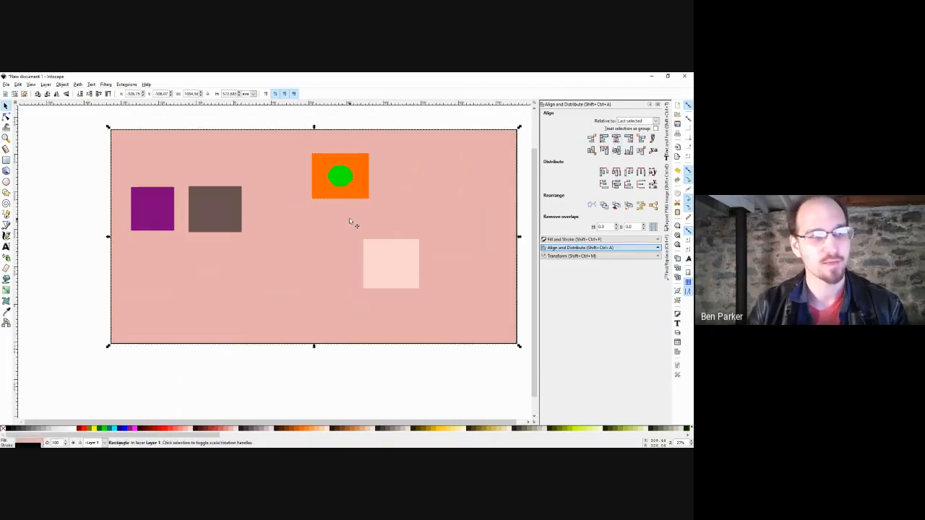
{"action": "left_click", "coordinate": [352, 188], "text": "ctrl"}
{"action": "key", "text": "Page_Down"}
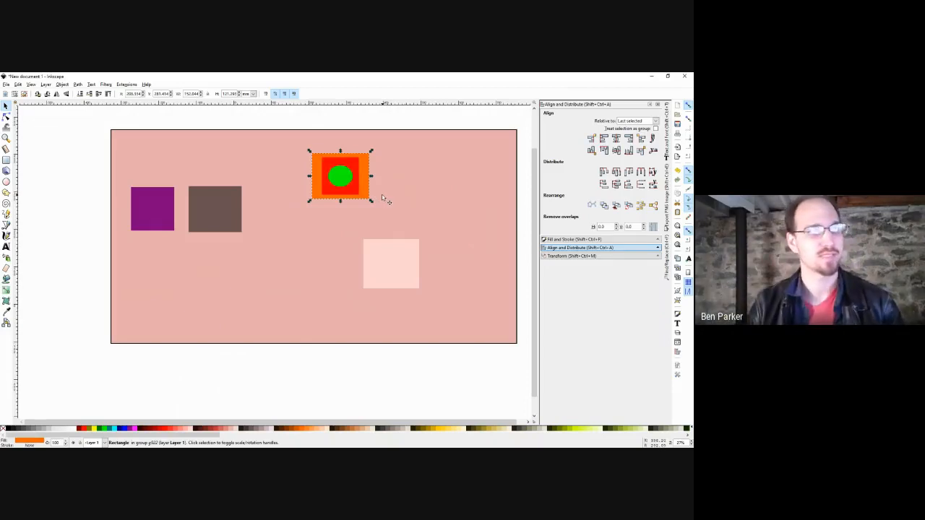
{"action": "left_click", "coordinate": [381, 196]}
{"action": "left_click_drag", "start_coordinate": [364, 183], "coordinate": [433, 184]}
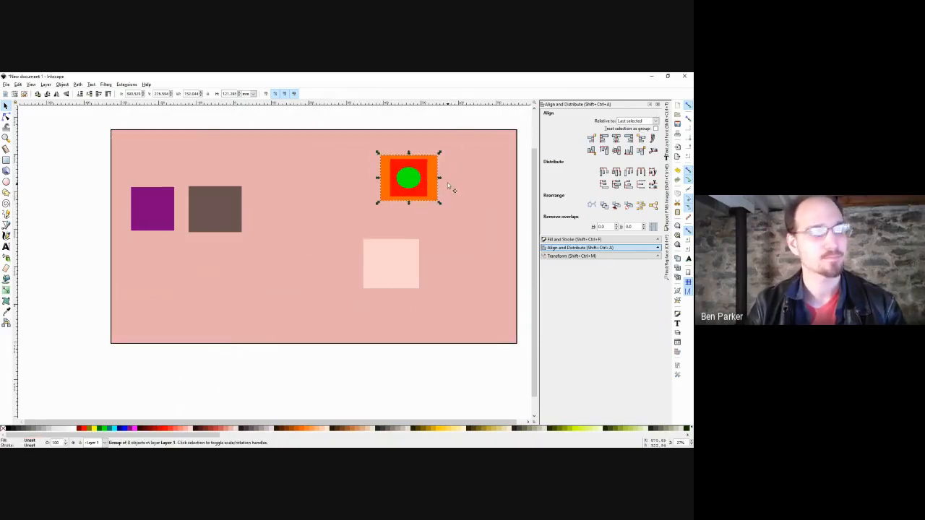
Move the green circle further right, distribute the three shapes' centres evenly, and shift them left.
{"action": "left_click", "coordinate": [406, 177], "text": "ctrl"}
{"action": "left_click_drag", "start_coordinate": [406, 178], "coordinate": [495, 177]}
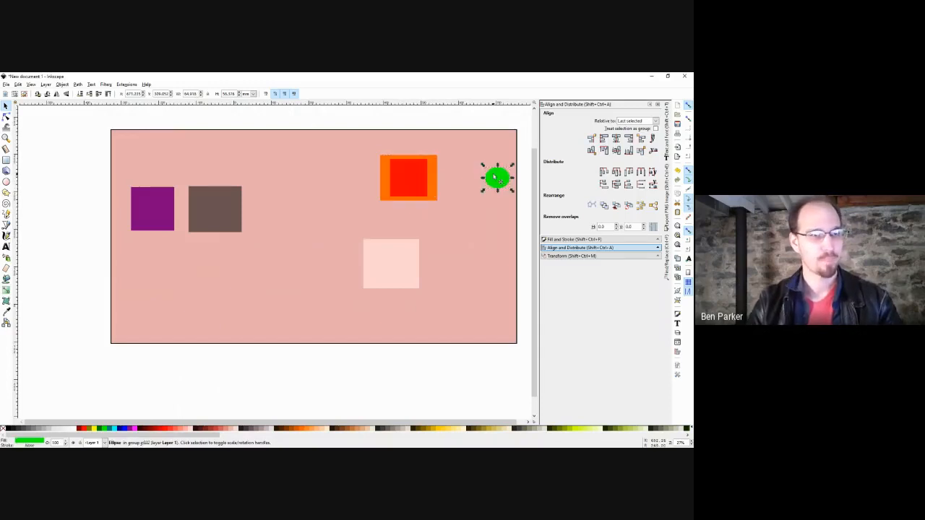
{"action": "left_click", "coordinate": [408, 177], "text": "ctrl+shift"}
{"action": "left_click", "coordinate": [433, 166], "text": "ctrl+shift"}
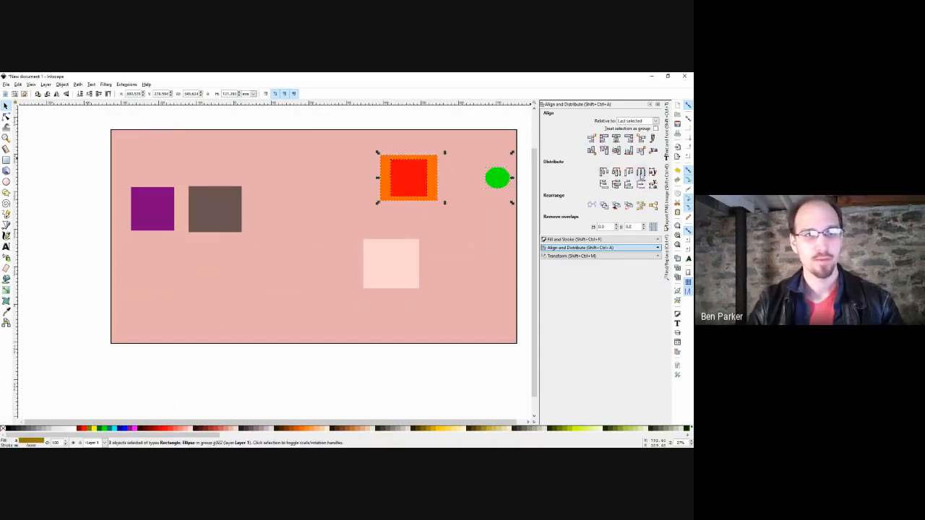
{"action": "left_click", "coordinate": [641, 174]}
{"action": "left_click_drag", "start_coordinate": [478, 196], "coordinate": [314, 196]}
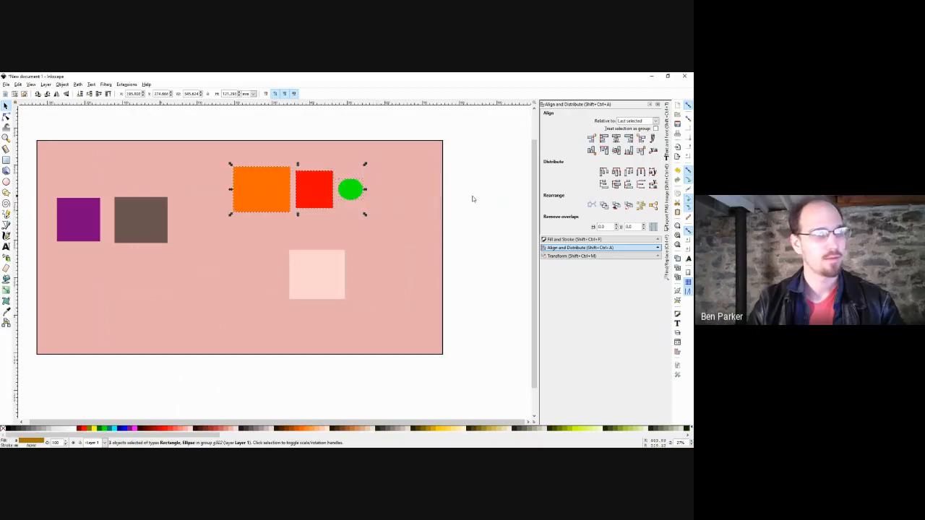
Box-select the purple and brown squares and recentre the view on the page.
{"action": "left_click", "coordinate": [408, 204]}
{"action": "left_click", "coordinate": [313, 197]}
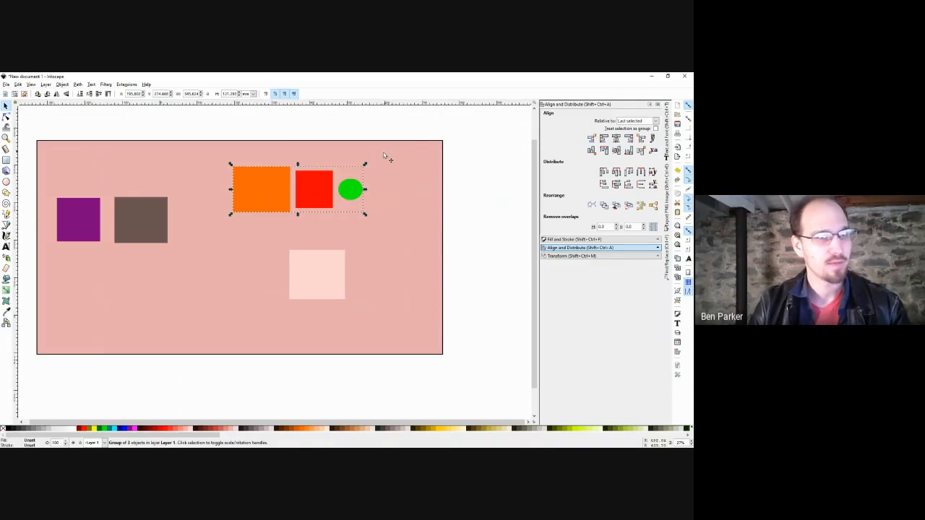
{"action": "left_click_drag", "start_coordinate": [385, 131], "coordinate": [302, 207]}
{"action": "left_click_drag", "start_coordinate": [304, 152], "coordinate": [110, 245]}
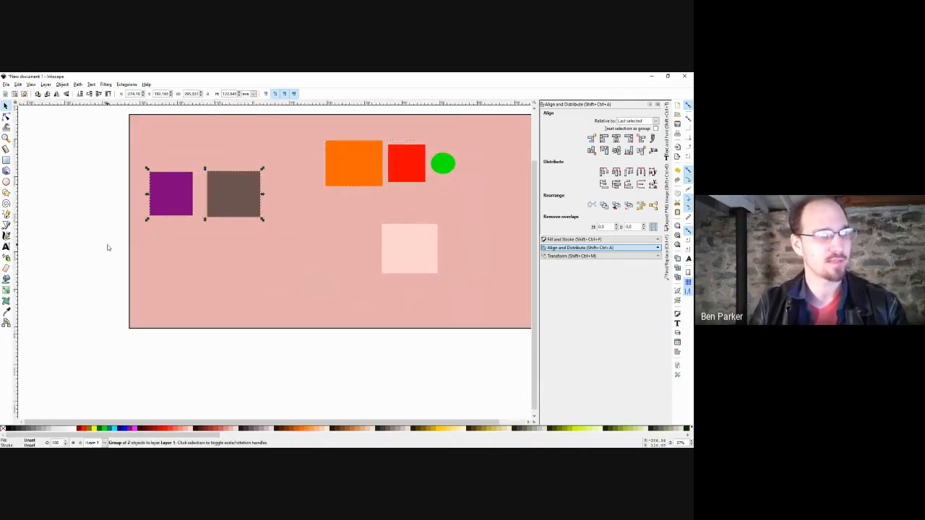
{"action": "left_click_drag", "start_coordinate": [302, 190], "coordinate": [249, 250]}
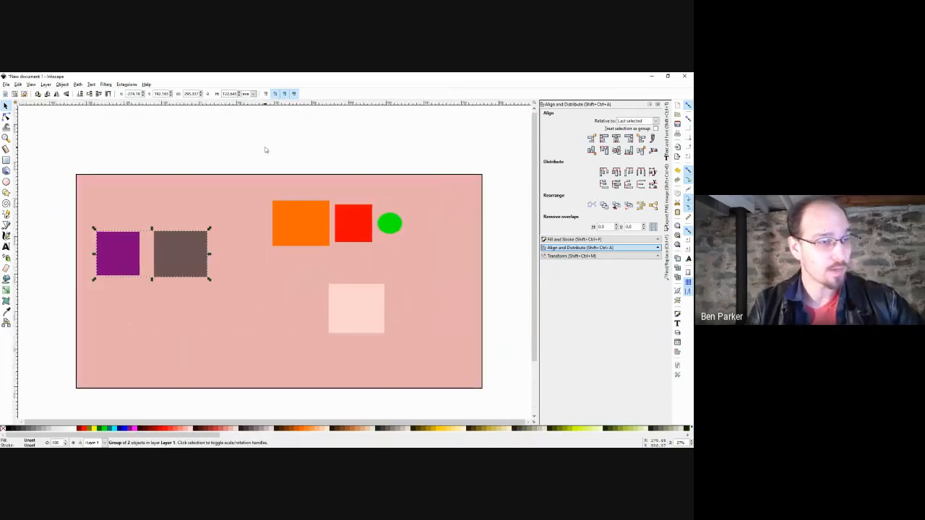
{"action": "left_click", "coordinate": [301, 156]}
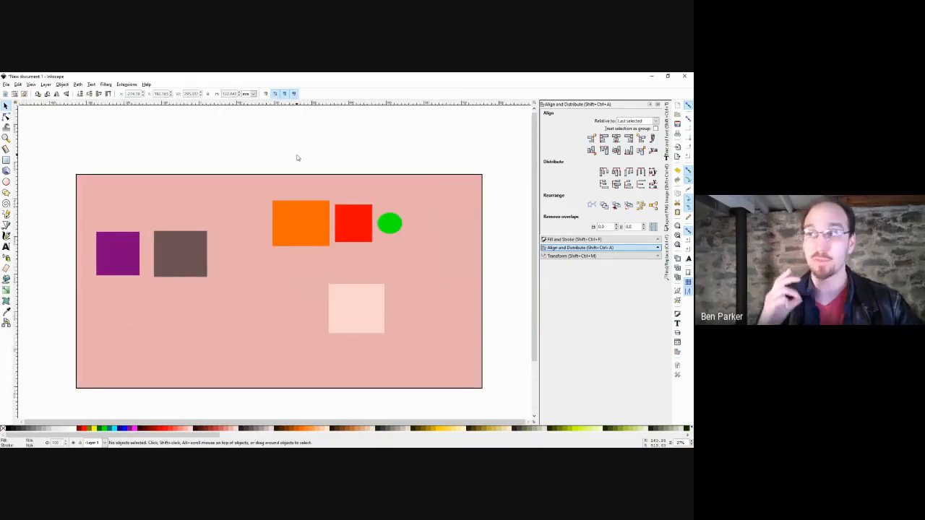
Duplicate the orange-red-green group with Ctrl+D and move the copy straight below the page.
{"action": "left_click", "coordinate": [341, 241]}
{"action": "scroll", "coordinate": [375, 211], "scroll_direction": "down", "scroll_amount": 3}
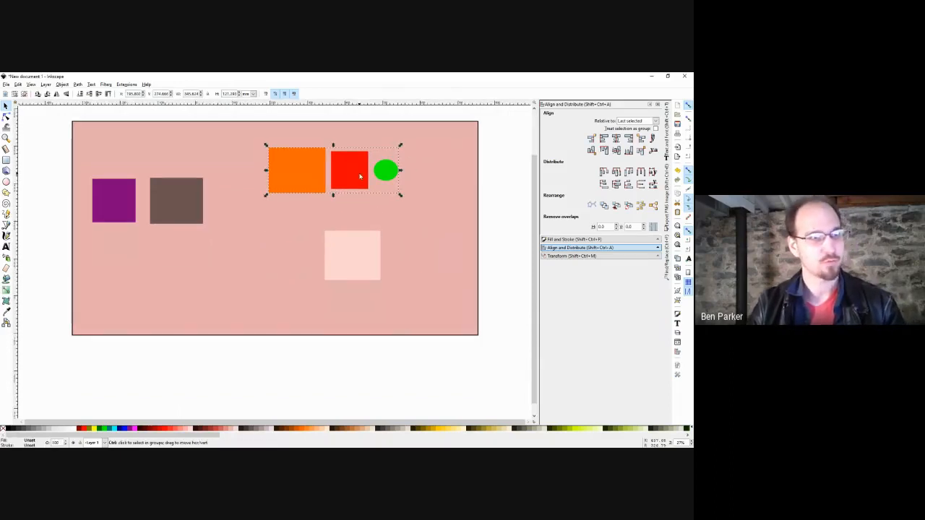
{"action": "scroll", "coordinate": [359, 175], "scroll_direction": "down", "scroll_amount": 1}
{"action": "key", "text": "ctrl+d"}
{"action": "left_click_drag", "start_coordinate": [358, 177], "coordinate": [361, 352]}
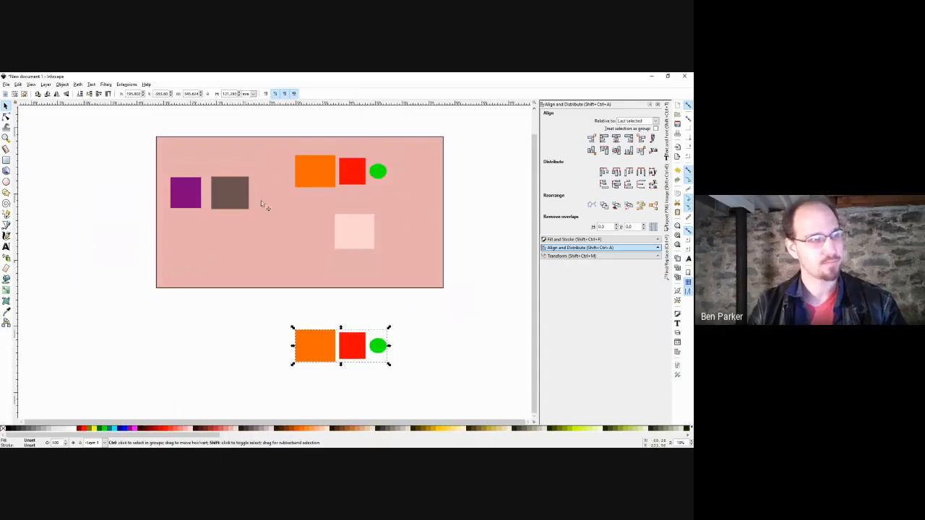
{"action": "left_click", "coordinate": [80, 86]}
{"action": "left_click", "coordinate": [82, 89]}
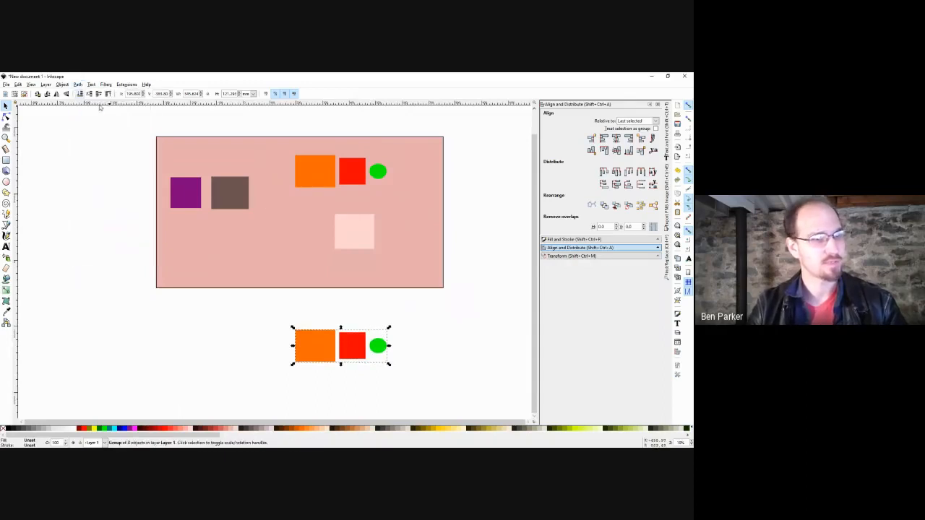
Enter the copied group, move its three shapes left and down, and try ungrouping them.
{"action": "double_click", "coordinate": [356, 345]}
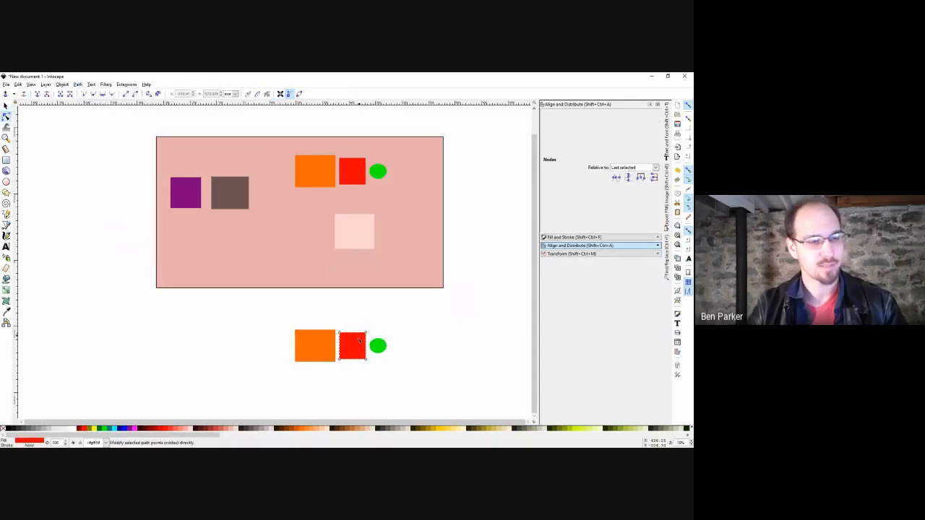
{"action": "left_click_drag", "start_coordinate": [395, 311], "coordinate": [252, 376]}
{"action": "left_click_drag", "start_coordinate": [331, 340], "coordinate": [231, 360]}
{"action": "key", "text": "n"}
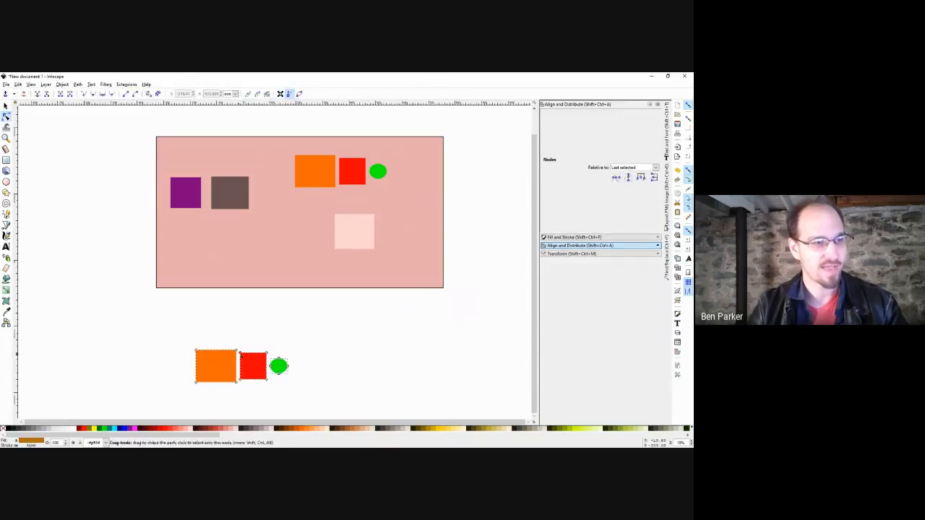
{"action": "key", "text": "s"}
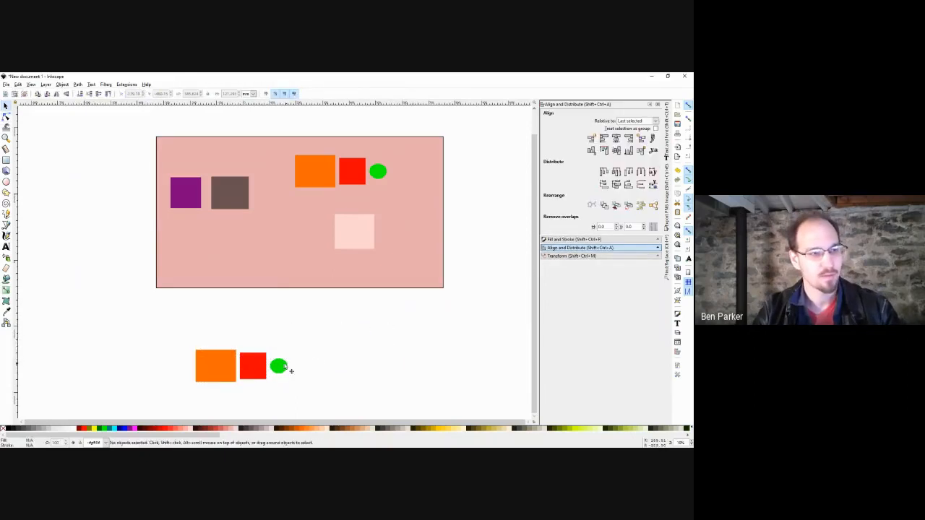
{"action": "left_click", "coordinate": [279, 367]}
{"action": "left_click_drag", "start_coordinate": [318, 338], "coordinate": [164, 406]}
{"action": "key", "text": "ctrl+shift+g"}
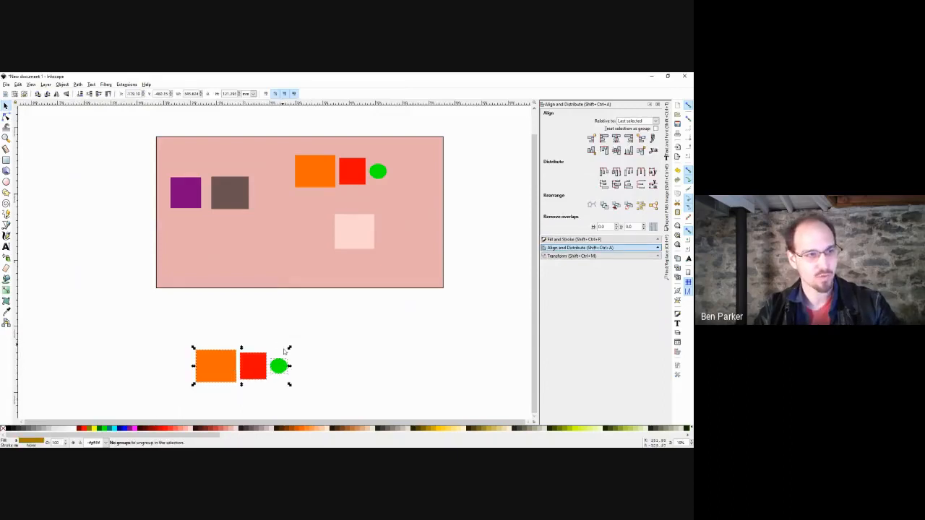
Open context menus on the lower shapes and the page group, closing them without ungrouping.
{"action": "right_click", "coordinate": [284, 372]}
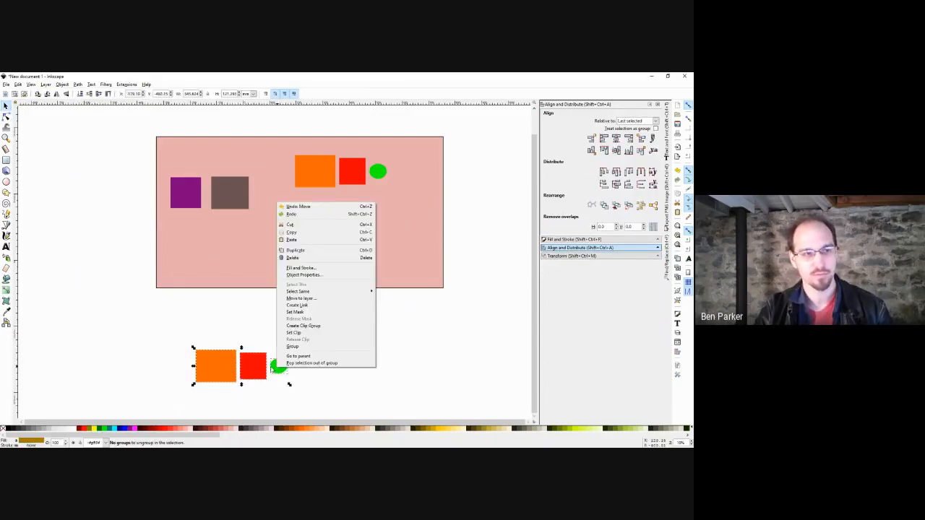
{"action": "left_click", "coordinate": [271, 367]}
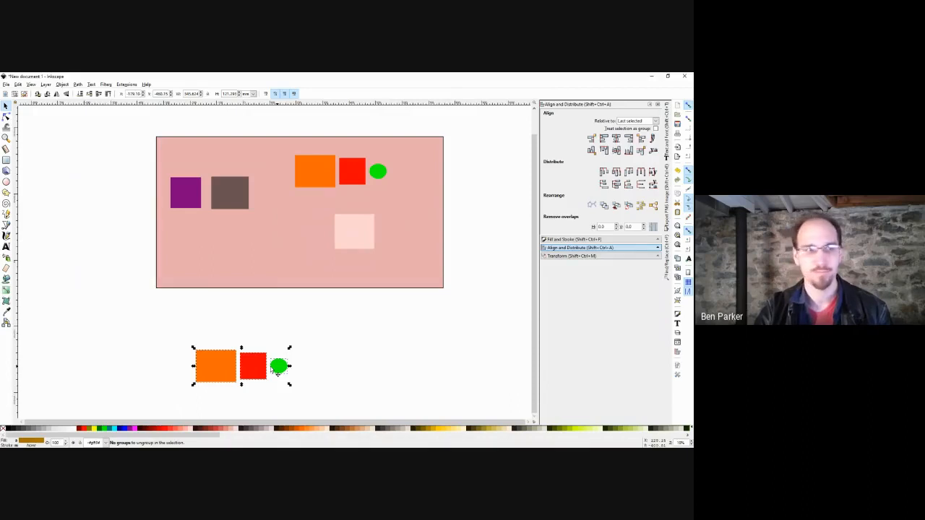
{"action": "right_click", "coordinate": [277, 370]}
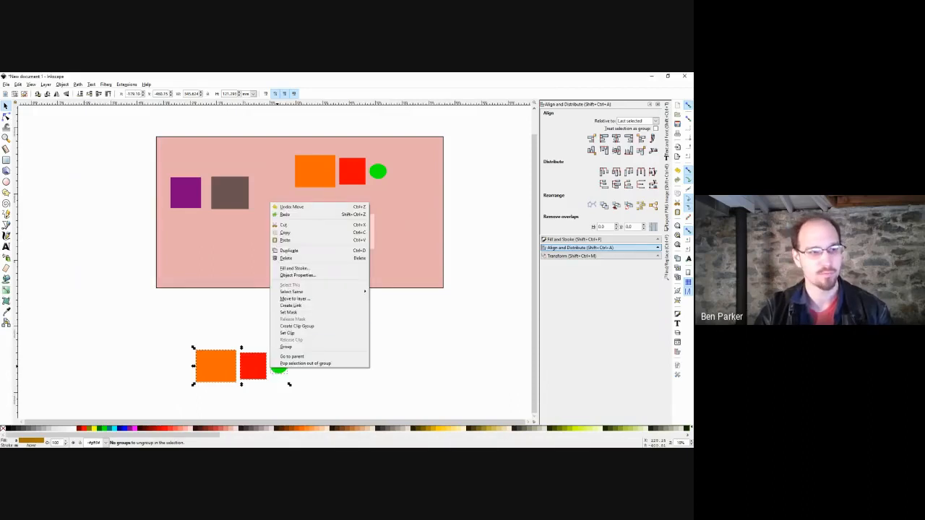
{"action": "left_click", "coordinate": [251, 316]}
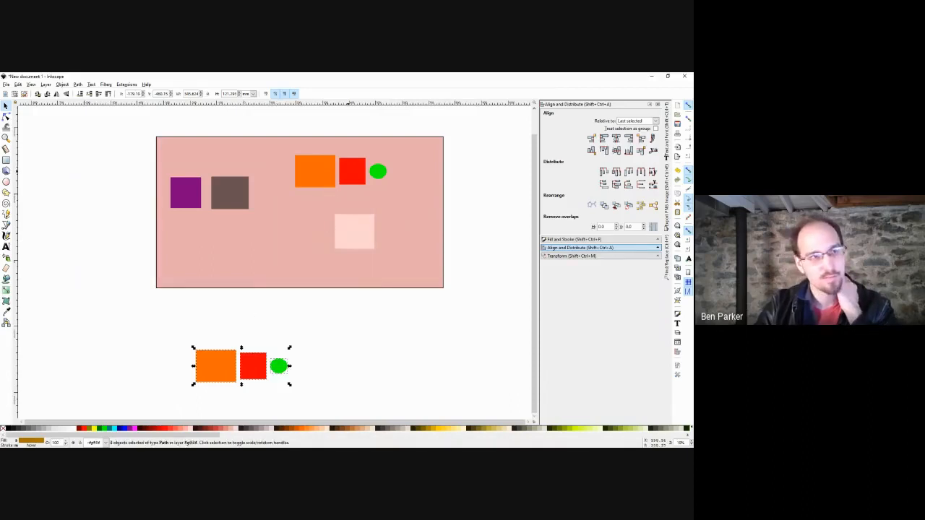
{"action": "right_click", "coordinate": [348, 166]}
{"action": "left_click", "coordinate": [348, 165]}
{"action": "left_click", "coordinate": [349, 165]}
{"action": "right_click", "coordinate": [348, 165]}
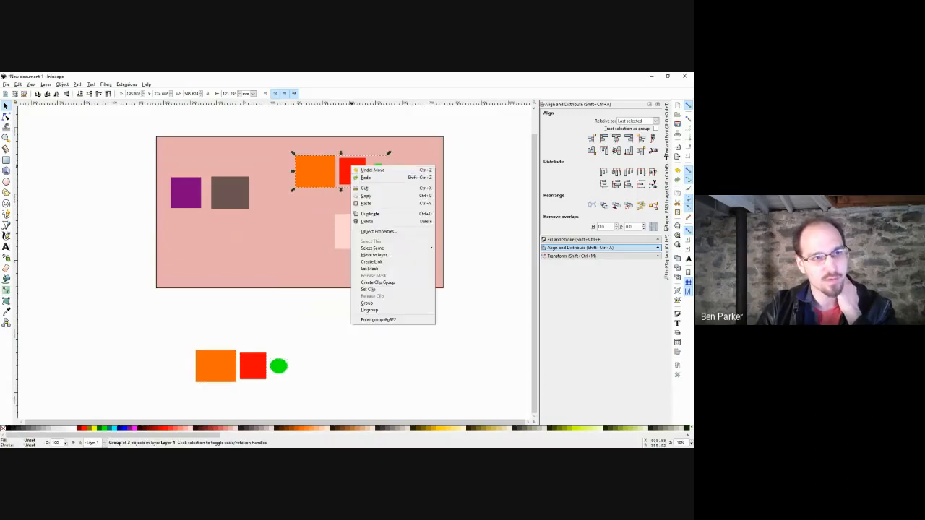
{"action": "left_click", "coordinate": [273, 329]}
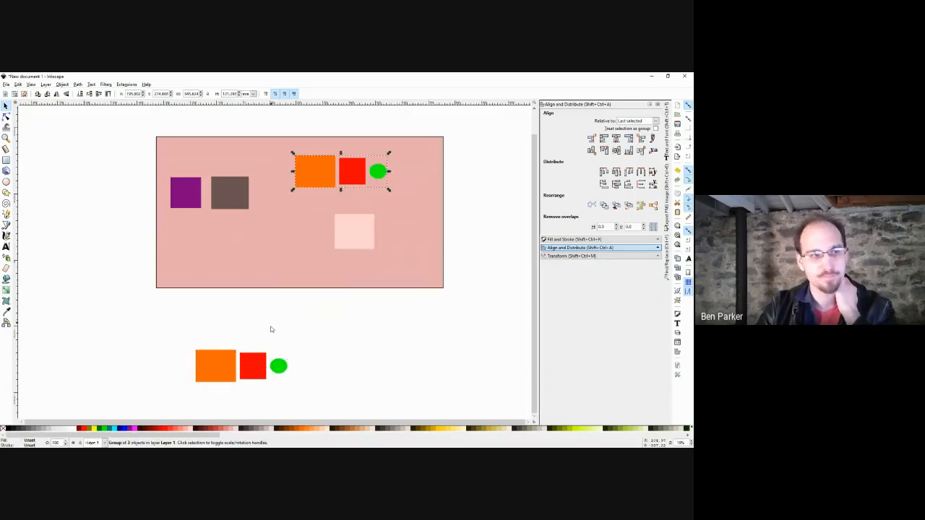
Spread the lower copy's green circle and red square further right.
{"action": "left_click_drag", "start_coordinate": [315, 333], "coordinate": [141, 411]}
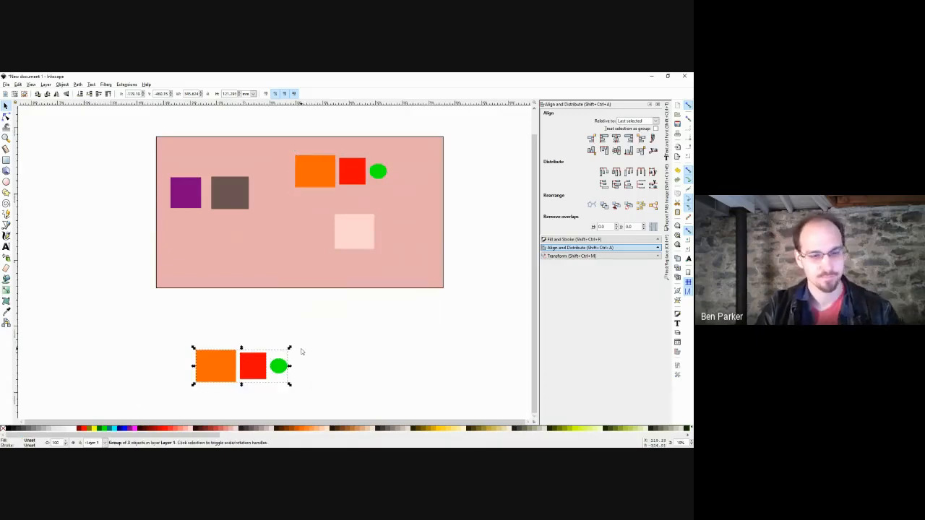
{"action": "left_click", "coordinate": [306, 352]}
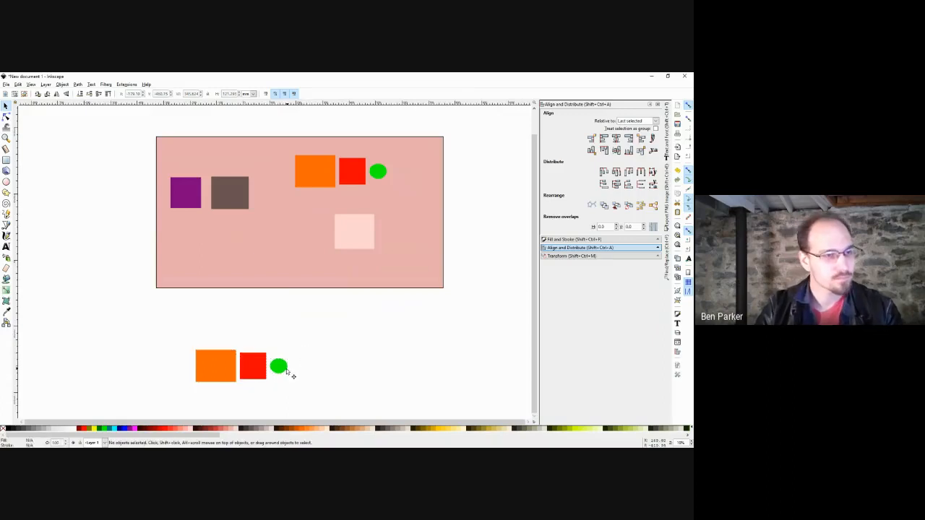
{"action": "mouse_move", "coordinate": [286, 371]}
{"action": "left_mouse_down"}
{"action": "mouse_move", "coordinate": [345, 373]}
{"action": "mouse_move", "coordinate": [301, 377]}
{"action": "left_mouse_up"}
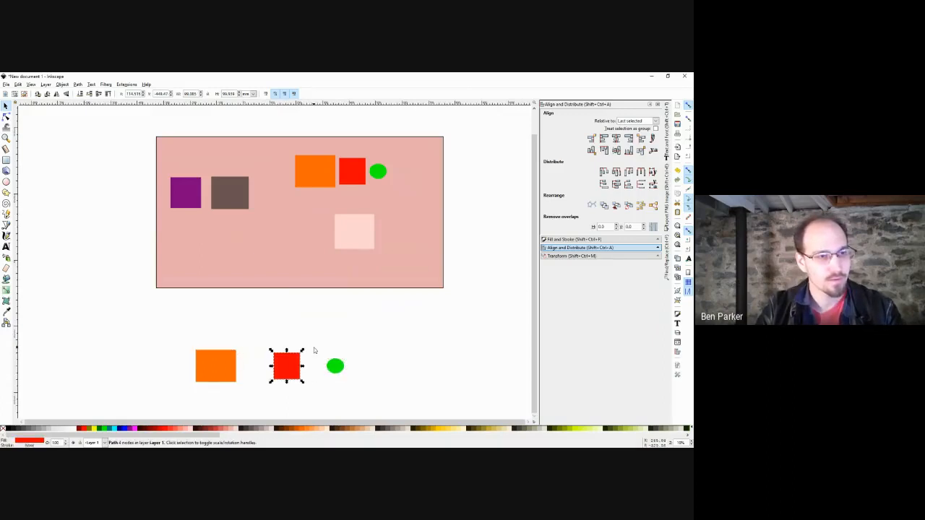
Drag the lower red square and the green circle so they overlap the orange square.
{"action": "left_click", "coordinate": [314, 351]}
{"action": "left_click_drag", "start_coordinate": [309, 343], "coordinate": [266, 347]}
{"action": "left_click", "coordinate": [393, 304]}
{"action": "left_click_drag", "start_coordinate": [364, 343], "coordinate": [265, 349]}
{"action": "left_click_drag", "start_coordinate": [297, 309], "coordinate": [221, 384]}
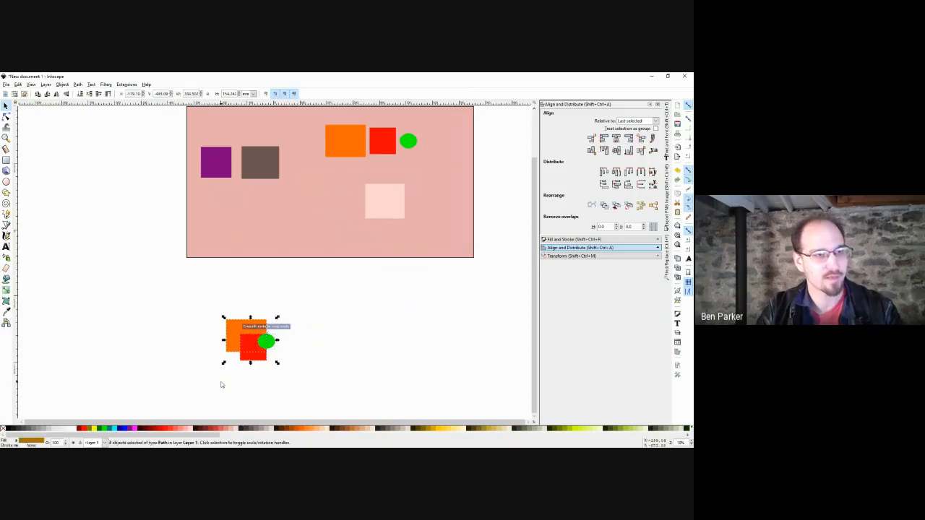
Combine the three shapes into one path, inspect its nodes, then undo the combine.
{"action": "left_click", "coordinate": [78, 84]}
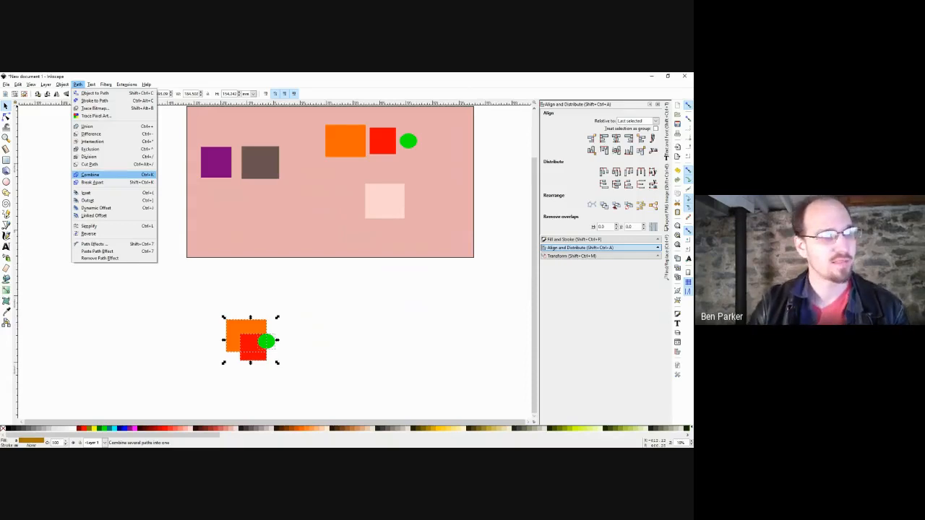
{"action": "left_click", "coordinate": [90, 174]}
{"action": "left_click", "coordinate": [282, 338]}
{"action": "double_click", "coordinate": [251, 348]}
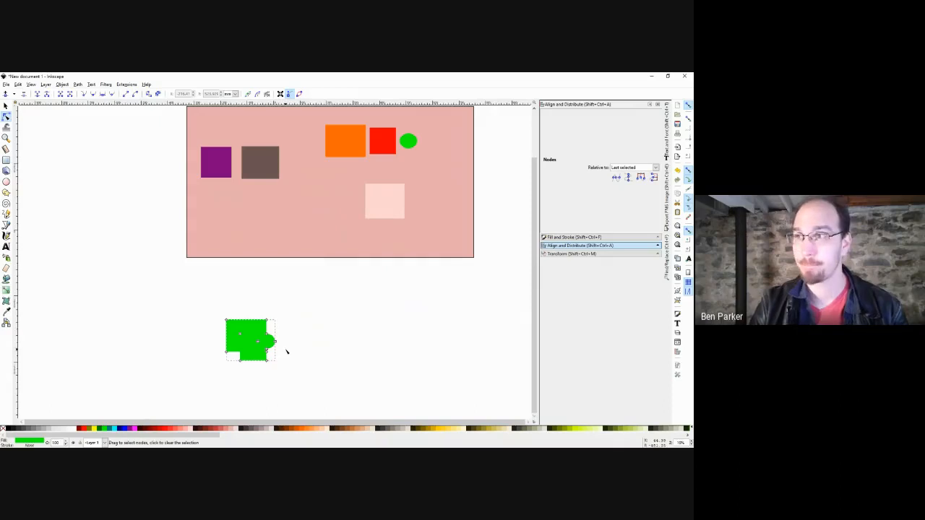
{"action": "scroll", "coordinate": [279, 359], "scroll_direction": "up", "scroll_amount": 2}
{"action": "left_click_drag", "start_coordinate": [277, 362], "coordinate": [304, 350]}
{"action": "key", "text": "ctrl+z"}
Separate the circle and red square, combine all three shapes into one path, and fill it orange.
{"action": "key", "text": "s"}
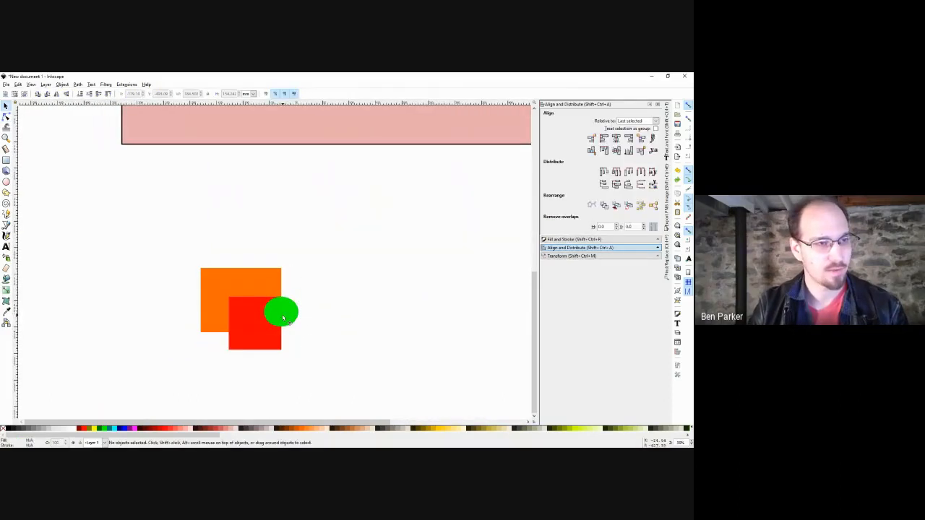
{"action": "left_click_drag", "start_coordinate": [287, 315], "coordinate": [340, 281]}
{"action": "left_click_drag", "start_coordinate": [270, 328], "coordinate": [349, 347]}
{"action": "left_click_drag", "start_coordinate": [397, 239], "coordinate": [143, 406]}
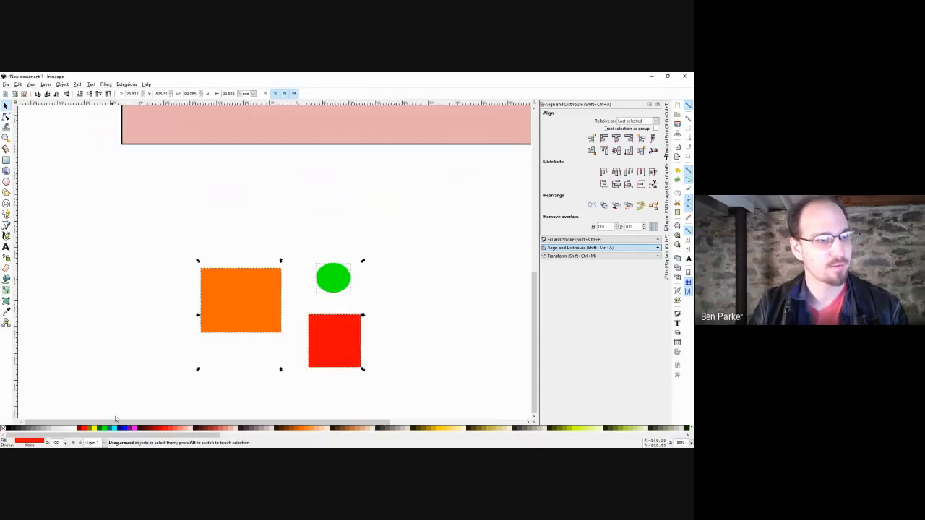
{"action": "left_click", "coordinate": [78, 84]}
{"action": "left_click", "coordinate": [87, 174]}
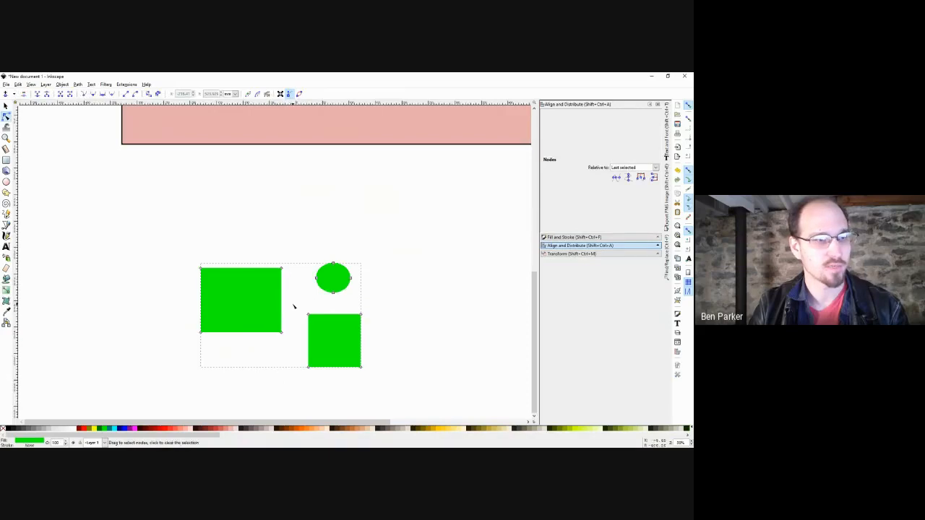
{"action": "left_click", "coordinate": [297, 429]}
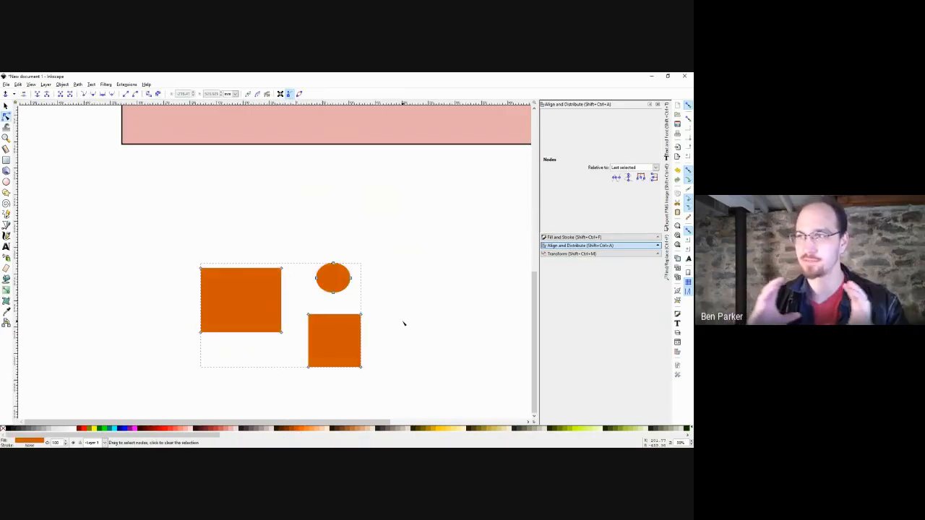
Skew the lower square by dragging its top-left node, then undo the skew.
{"action": "key", "text": "s"}
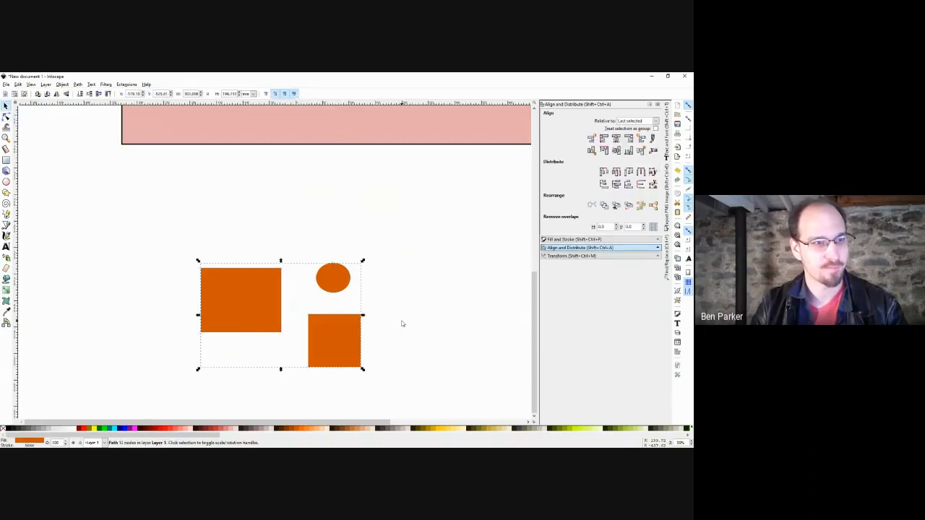
{"action": "key", "text": "Escape"}
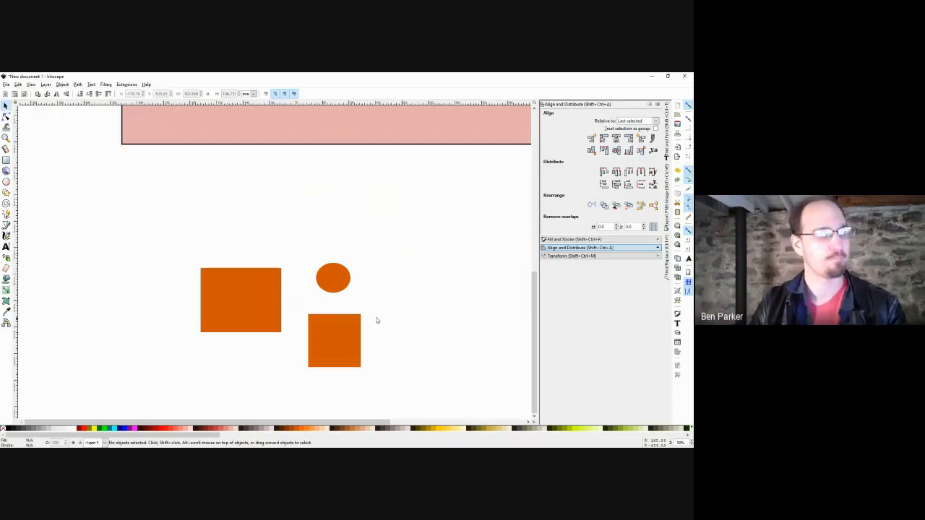
{"action": "key", "text": "ctrl+a"}
{"action": "key", "text": "n"}
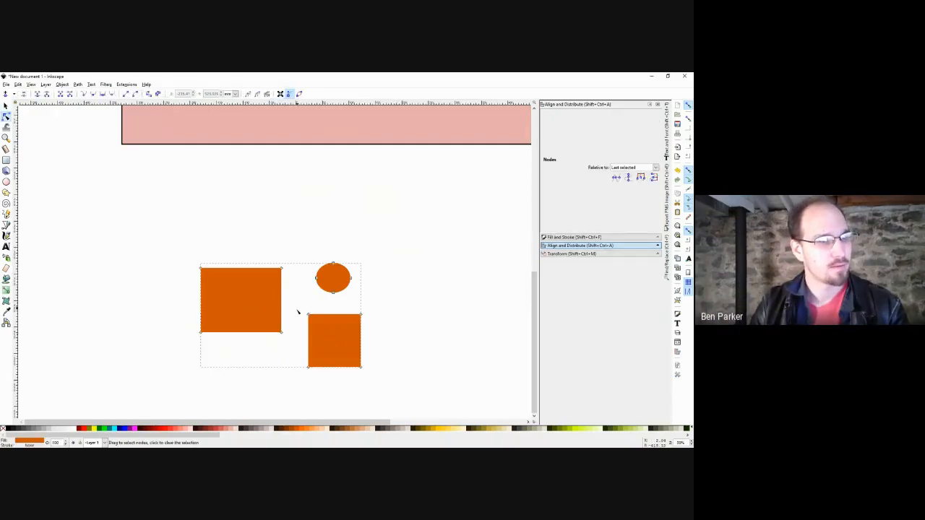
{"action": "left_click_drag", "start_coordinate": [308, 315], "coordinate": [290, 301]}
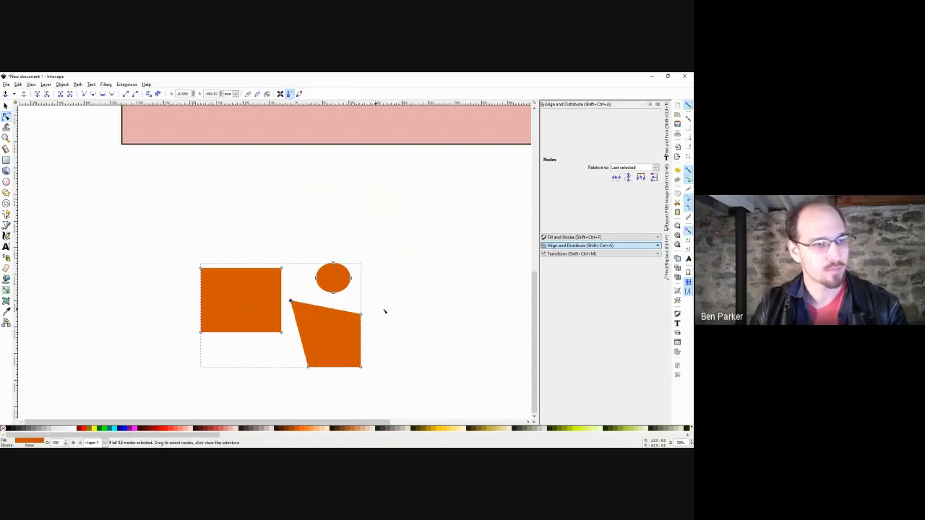
{"action": "key", "text": "ctrl+z"}
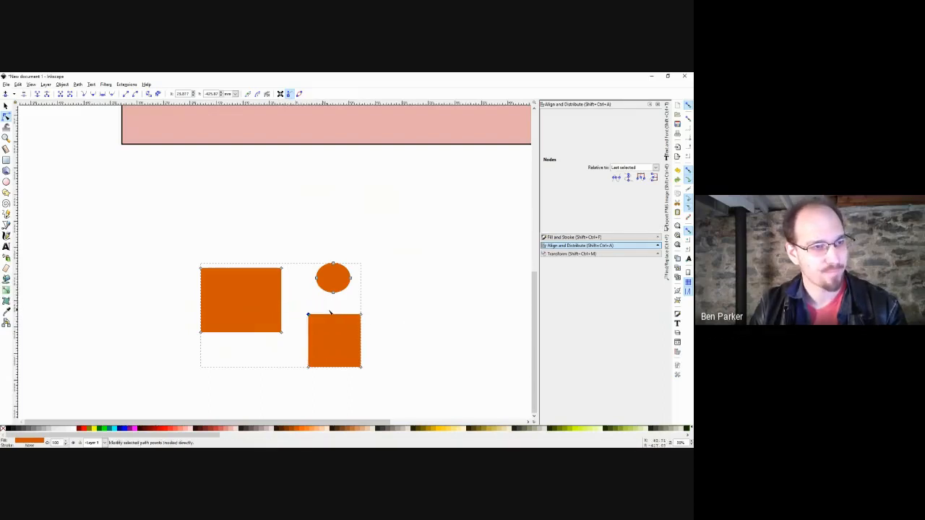
Select the merged orange path and look through the Path menu without applying anything.
{"action": "key", "text": "s"}
{"action": "key", "text": "Escape"}
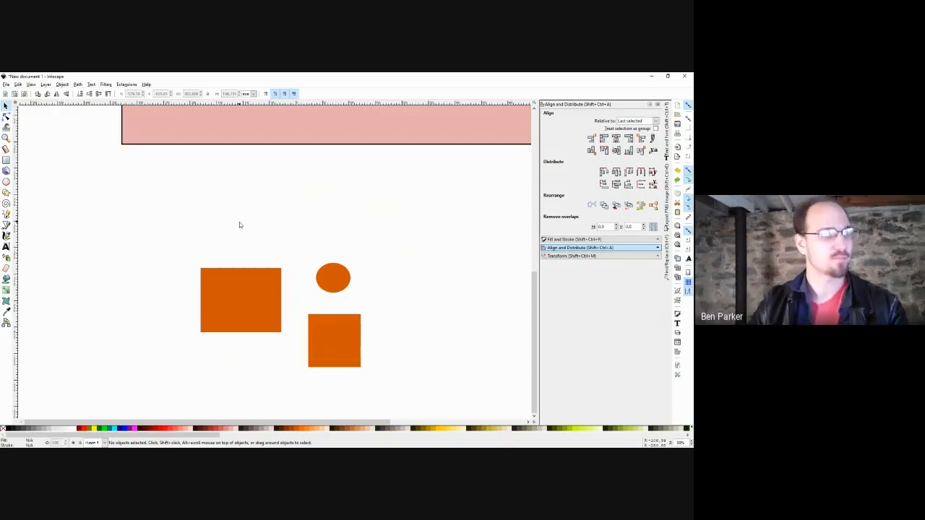
{"action": "left_click", "coordinate": [232, 314]}
{"action": "left_click", "coordinate": [79, 87]}
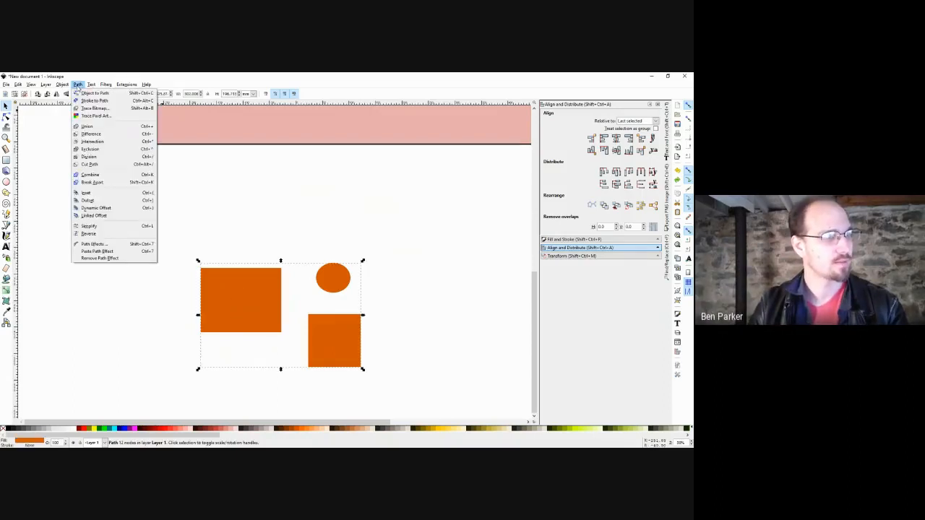
{"action": "left_click", "coordinate": [282, 245]}
{"action": "mouse_move", "coordinate": [441, 270]}
{"action": "left_mouse_down"}
{"action": "mouse_move", "coordinate": [274, 263]}
{"action": "mouse_move", "coordinate": [405, 233]}
{"action": "left_mouse_up"}
Draw a straight Pencil line to the right of the orange shapes and begin a second one.
{"action": "key", "text": "p"}
{"action": "key", "text": "s"}
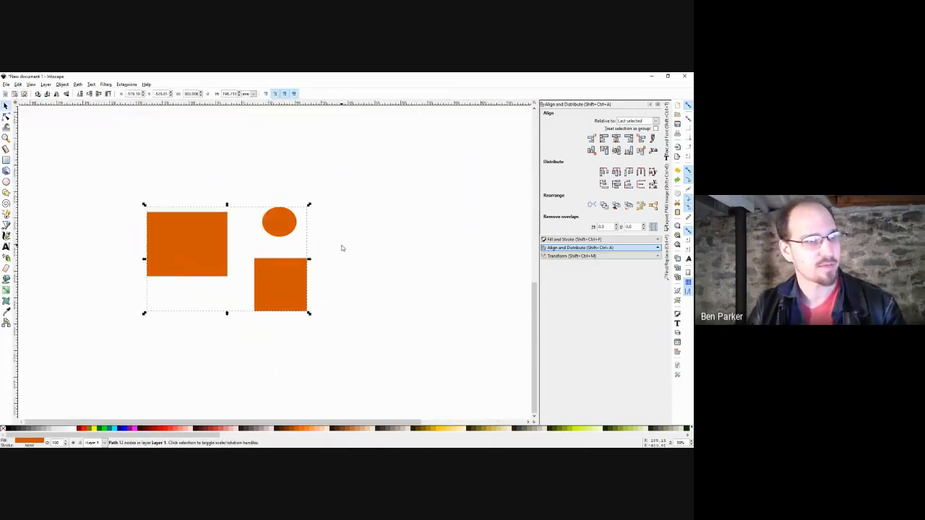
{"action": "mouse_move", "coordinate": [342, 246]}
{"action": "left_mouse_down"}
{"action": "mouse_move", "coordinate": [349, 268]}
{"action": "mouse_move", "coordinate": [318, 268]}
{"action": "left_mouse_up"}
{"action": "key", "text": "p"}
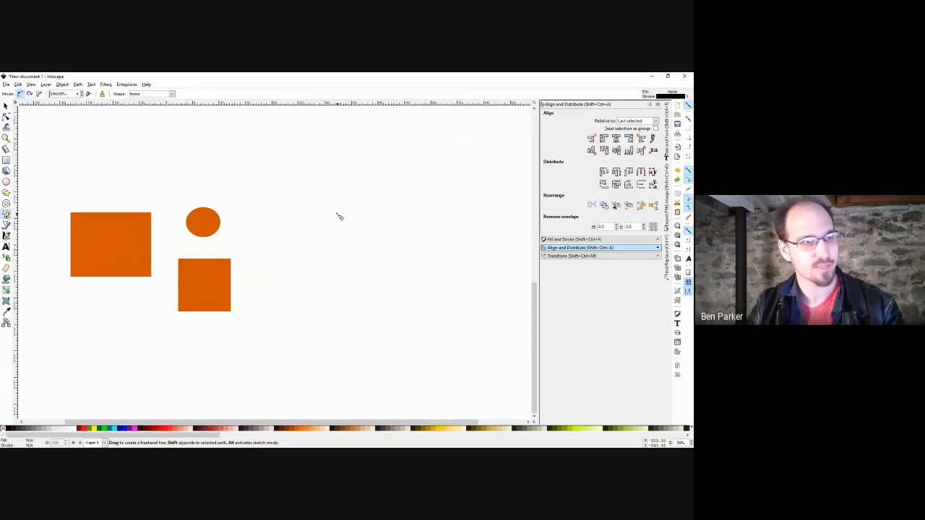
{"action": "left_click", "coordinate": [331, 211]}
{"action": "left_click", "coordinate": [370, 333]}
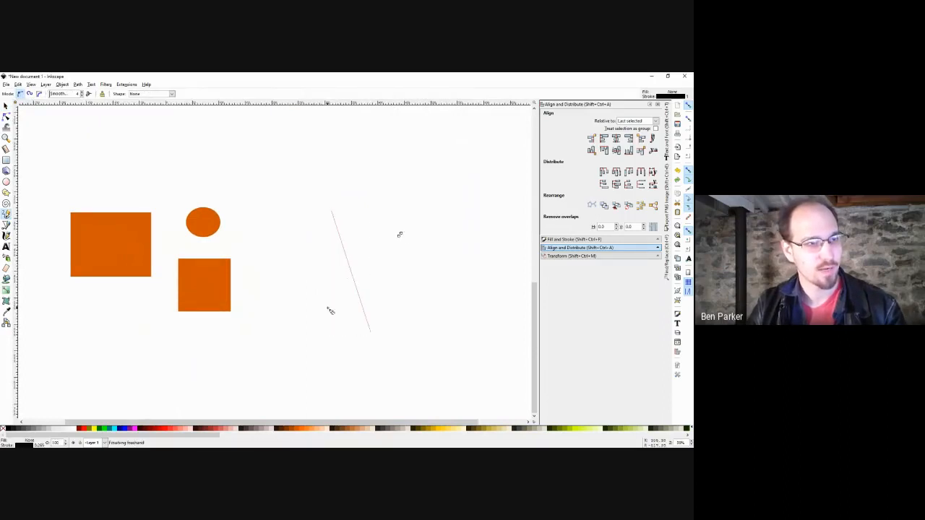
{"action": "left_click", "coordinate": [339, 308]}
Finish two more crossing Pencil lines and combine all three lines into one path.
{"action": "left_click", "coordinate": [419, 239]}
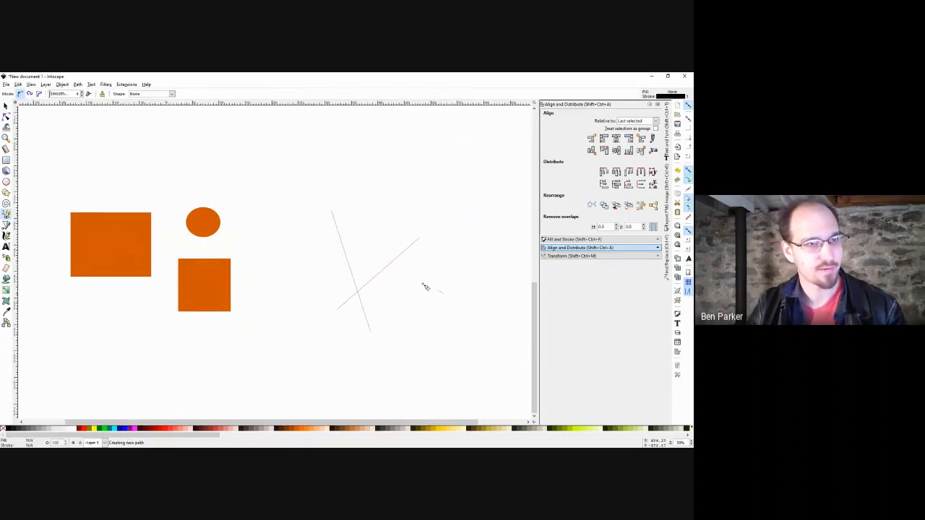
{"action": "left_click", "coordinate": [444, 293]}
{"action": "left_click", "coordinate": [318, 246]}
{"action": "key", "text": "s"}
{"action": "left_click_drag", "start_coordinate": [479, 182], "coordinate": [279, 382]}
{"action": "left_click", "coordinate": [77, 84]}
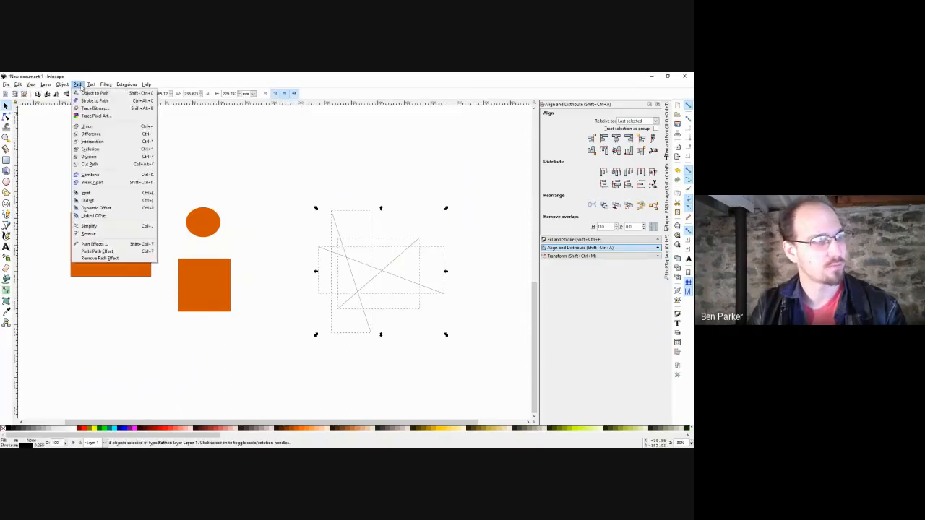
{"action": "left_click", "coordinate": [94, 174]}
Inspect the combined lines' nodes, then select and delete the lines path.
{"action": "key", "text": "n"}
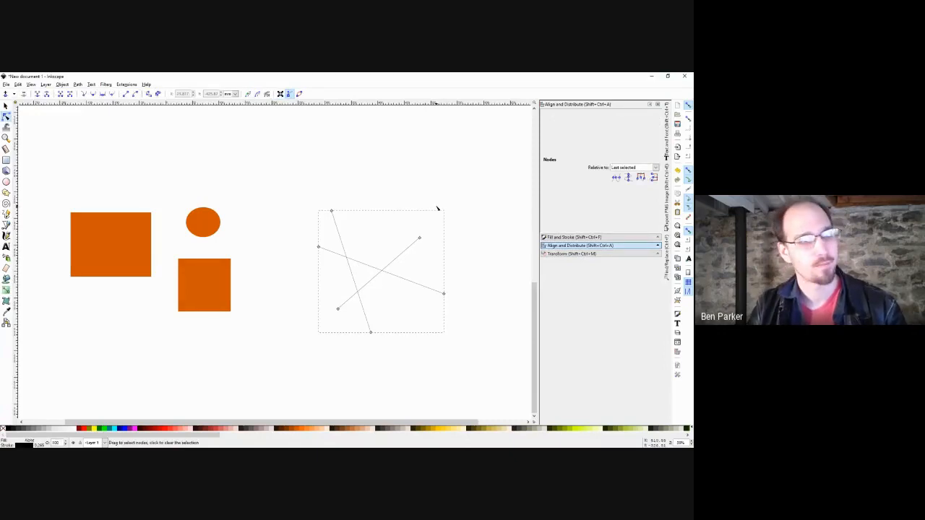
{"action": "key", "text": "s"}
{"action": "left_click", "coordinate": [436, 208]}
{"action": "left_click", "coordinate": [400, 255]}
{"action": "left_click_drag", "start_coordinate": [315, 296], "coordinate": [362, 263]}
{"action": "key", "text": "Delete"}
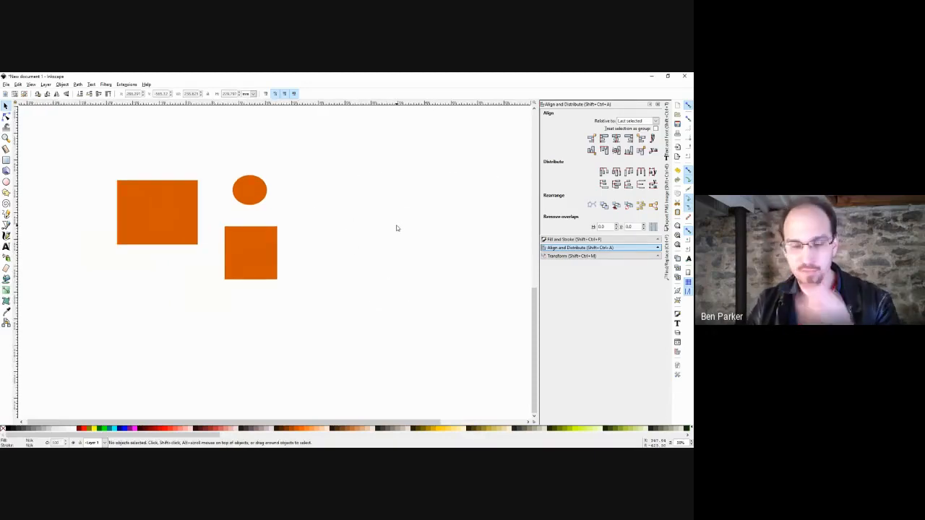
Draw two new crossing straight lines with the Pencil right of the shapes.
{"action": "left_click", "coordinate": [5, 217]}
{"action": "left_click", "coordinate": [322, 189]}
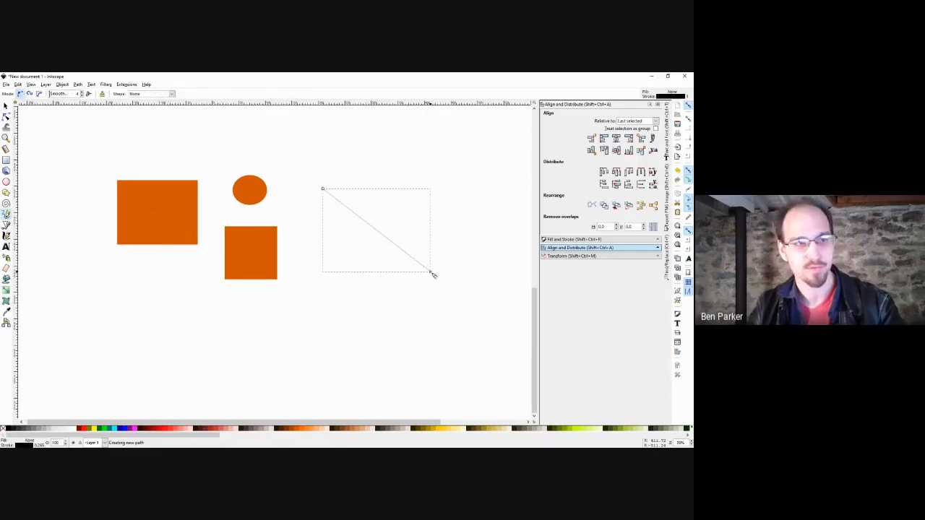
{"action": "left_click", "coordinate": [433, 274]}
{"action": "left_click", "coordinate": [472, 187]}
{"action": "left_click", "coordinate": [363, 279]}
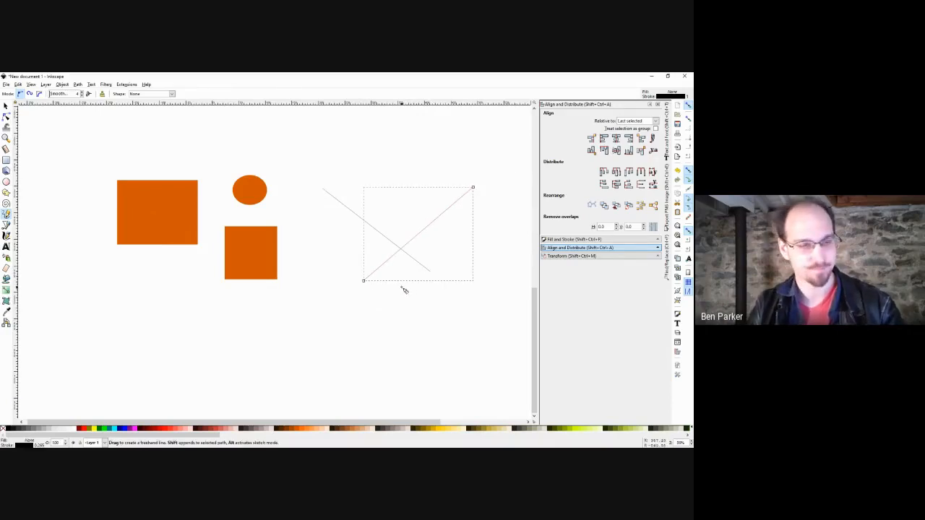
Bend one line into a curve with the Node tool, then delete both lines.
{"action": "key", "text": "s"}
{"action": "key", "text": "n"}
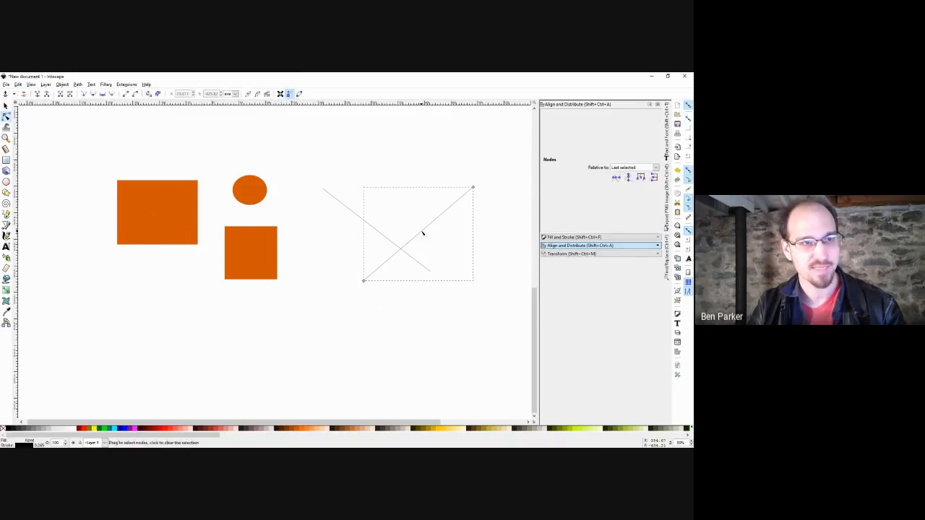
{"action": "left_click_drag", "start_coordinate": [423, 232], "coordinate": [457, 247]}
{"action": "key", "text": "s"}
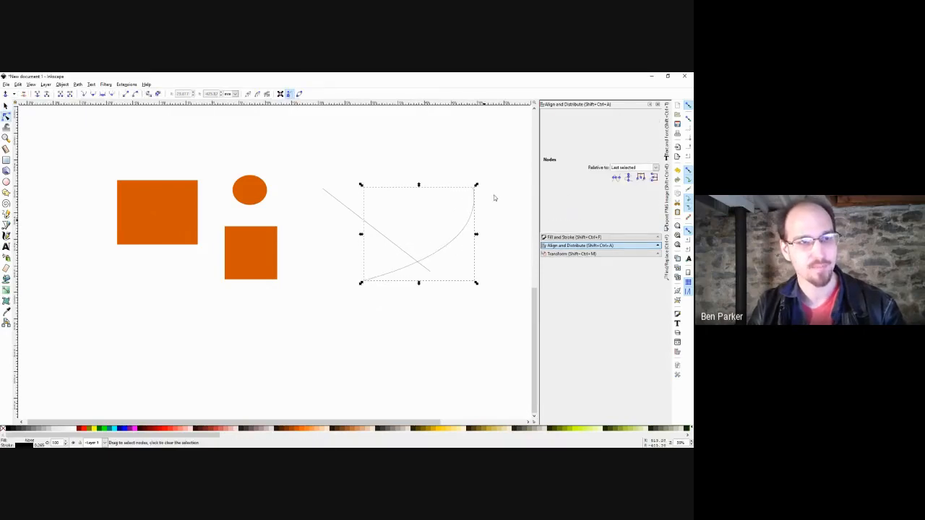
{"action": "left_click_drag", "start_coordinate": [494, 149], "coordinate": [303, 299]}
{"action": "key", "text": "Delete"}
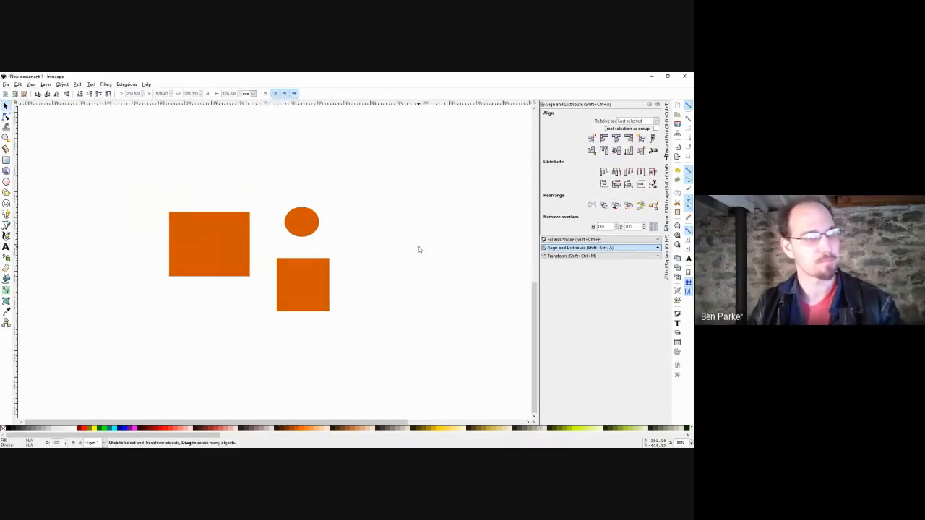
Select the merged orange path and inspect its nodes.
{"action": "left_click", "coordinate": [308, 292]}
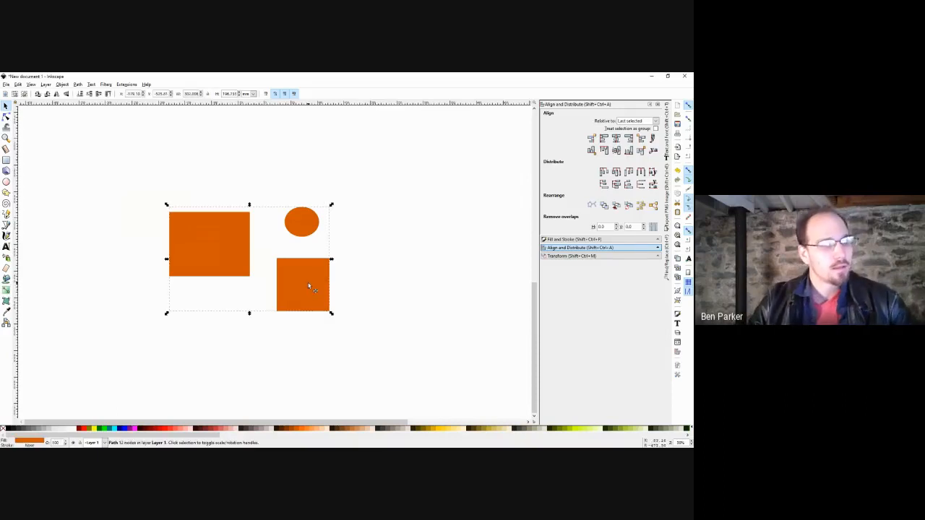
{"action": "key", "text": "n"}
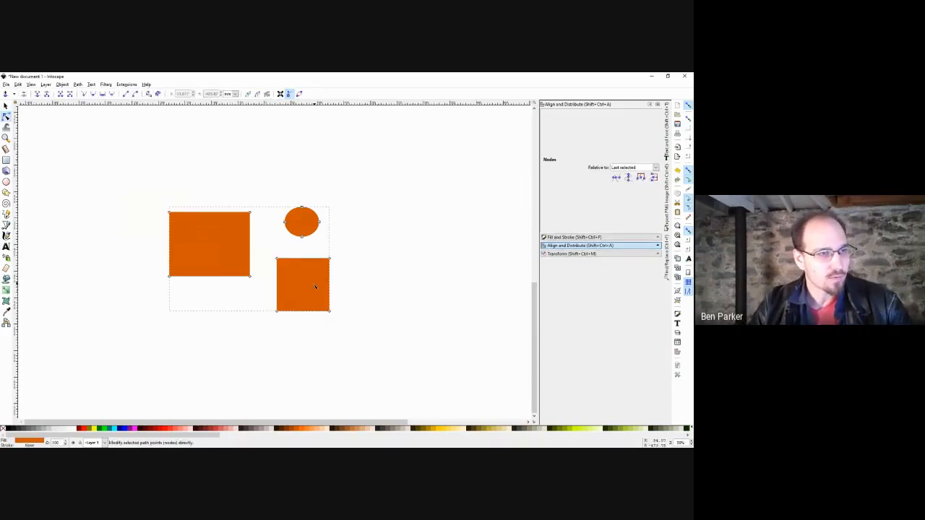
{"action": "left_click_drag", "start_coordinate": [302, 290], "coordinate": [328, 275]}
{"action": "key", "text": "s"}
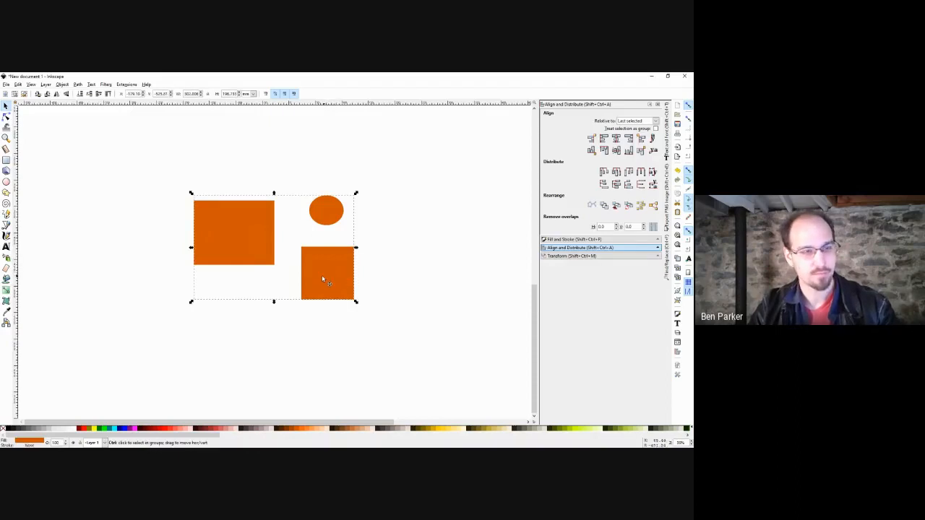
Duplicate the orange path, break the copy apart, and keep only its rectangle.
{"action": "key", "text": "ctrl+d"}
{"action": "left_click_drag", "start_coordinate": [248, 238], "coordinate": [290, 249]}
{"action": "key", "text": "ctrl+shift+k"}
{"action": "left_click", "coordinate": [440, 234], "text": "shift"}
{"action": "key", "text": "Delete"}
Try a Difference of the rectangle against the orange shapes, then undo it.
{"action": "key", "text": "ctrl+a"}
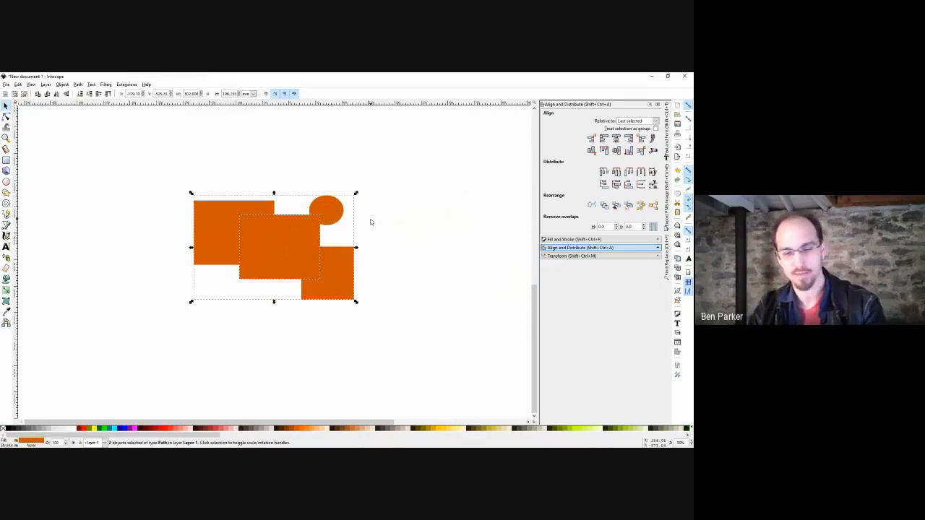
{"action": "key", "text": "ctrl+minus"}
{"action": "left_click", "coordinate": [430, 219]}
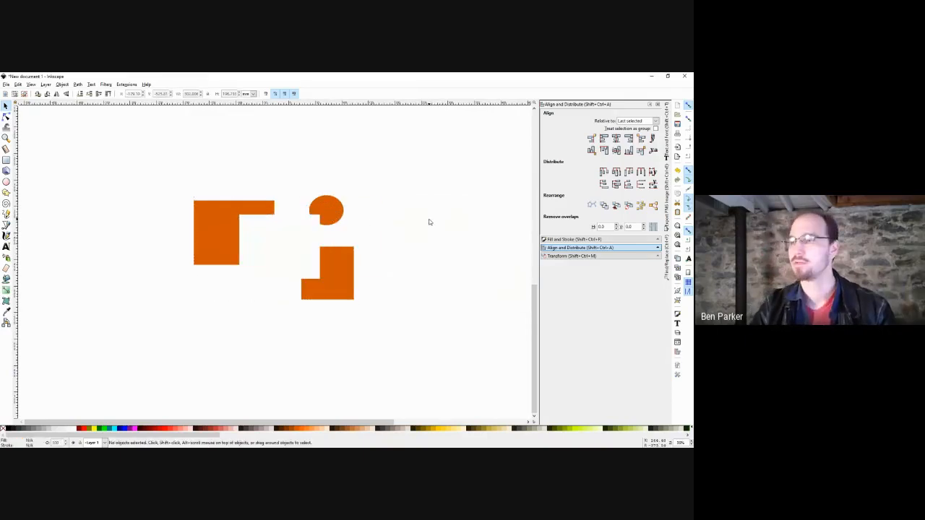
{"action": "key", "text": "ctrl+z"}
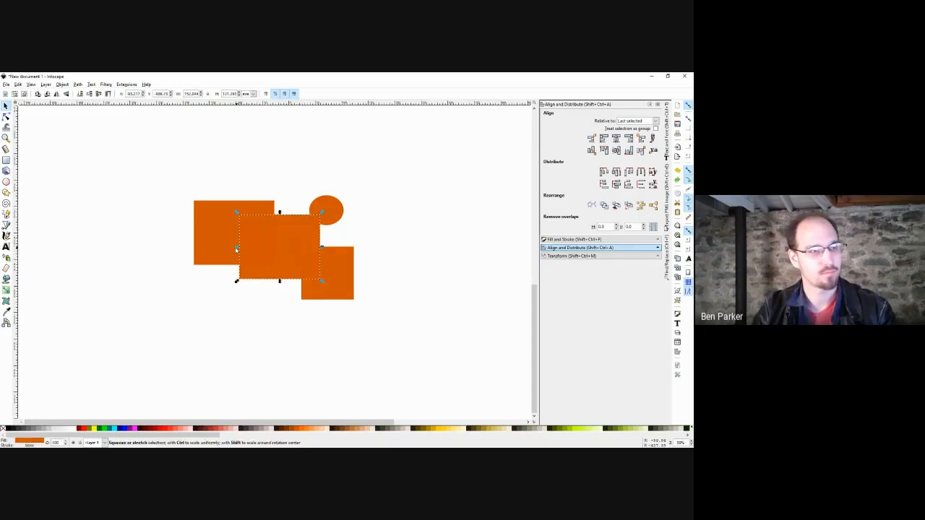
Stretch the rectangle's left edge, apply Path > Difference again, and undo it once more.
{"action": "left_click_drag", "start_coordinate": [235, 247], "coordinate": [219, 248]}
{"action": "key", "text": "ctrl+a"}
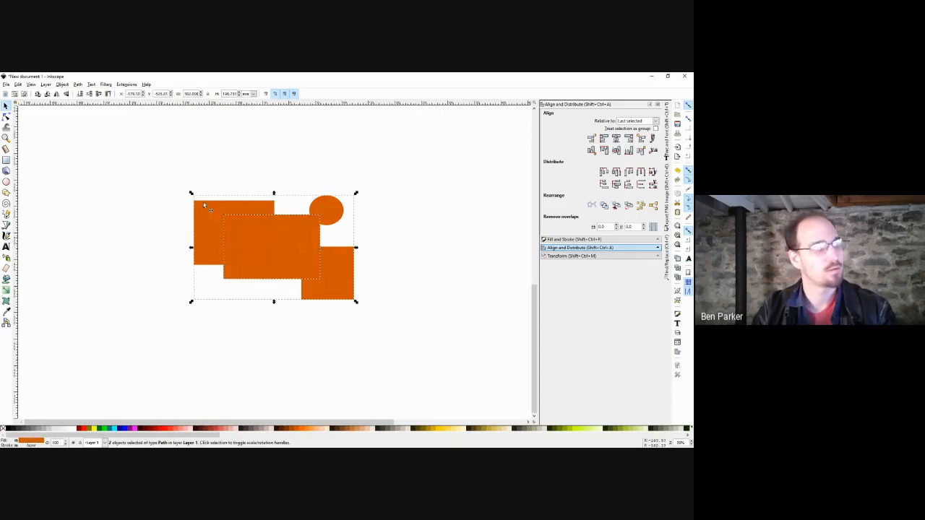
{"action": "left_click", "coordinate": [77, 84]}
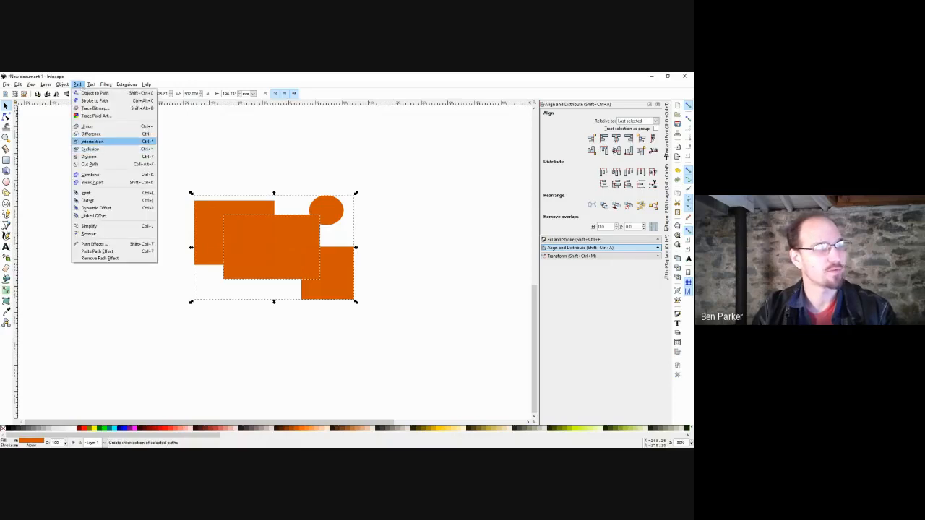
{"action": "left_click", "coordinate": [91, 134]}
{"action": "key", "text": "Escape"}
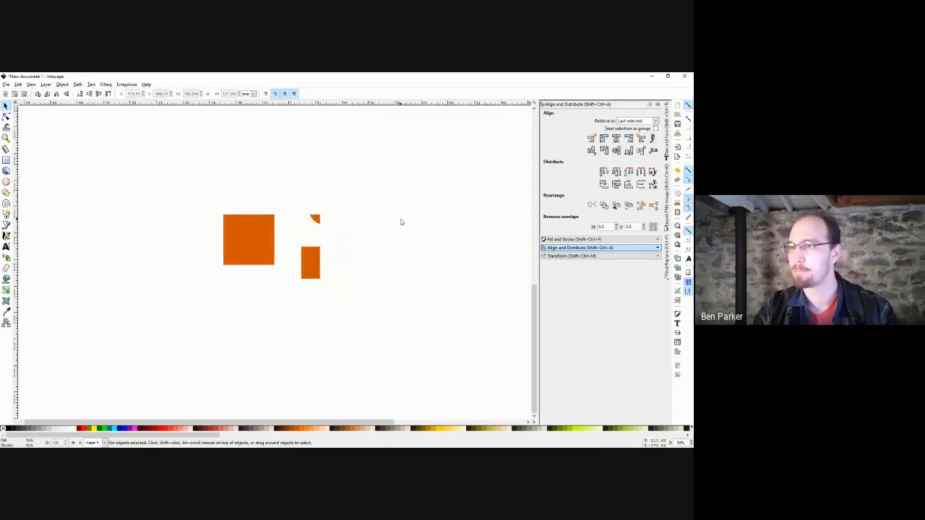
{"action": "scroll", "coordinate": [359, 244], "scroll_direction": "down", "scroll_amount": 2}
{"action": "left_click_drag", "start_coordinate": [374, 231], "coordinate": [326, 262]}
{"action": "key", "text": "ctrl+z"}
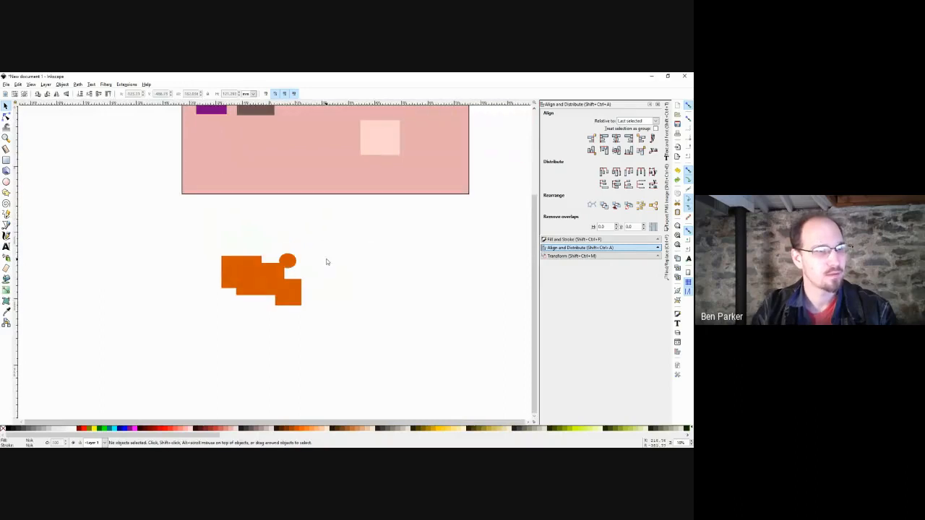
{"action": "scroll", "coordinate": [343, 273], "scroll_direction": "down", "scroll_amount": 1}
{"action": "scroll", "coordinate": [344, 273], "scroll_direction": "up", "scroll_amount": 1}
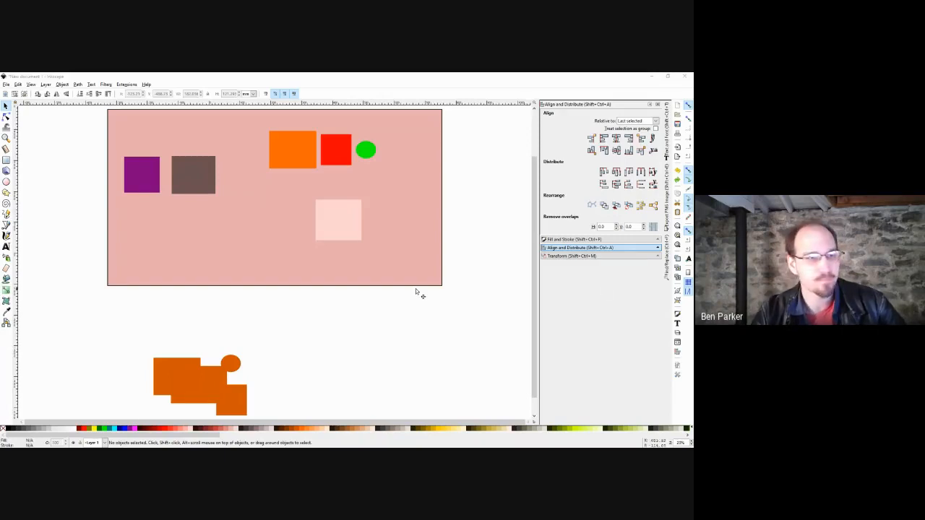
{"action": "scroll", "coordinate": [365, 291], "scroll_direction": "down", "scroll_amount": 3}
Delete all shapes and draw a long, wide orange rectangle.
{"action": "left_click_drag", "start_coordinate": [428, 195], "coordinate": [171, 358]}
{"action": "key", "text": "Delete"}
{"action": "key", "text": "r"}
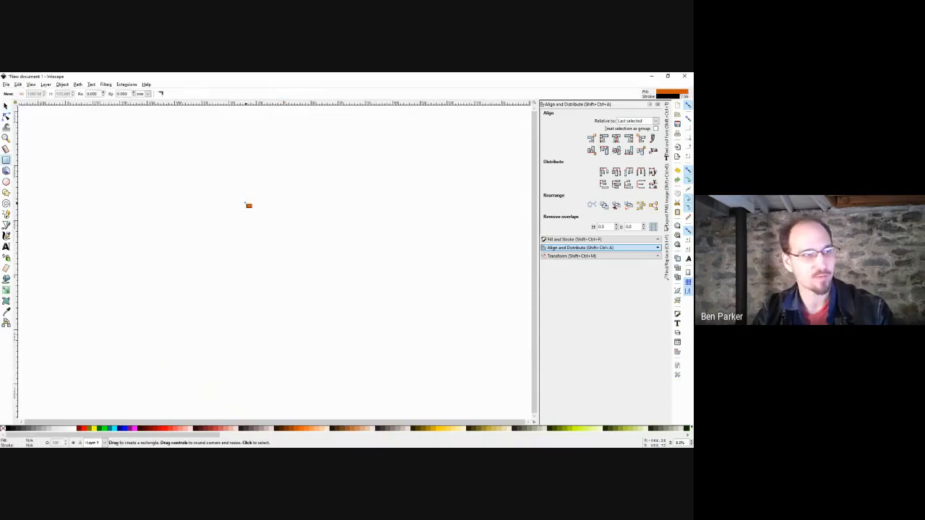
{"action": "left_click_drag", "start_coordinate": [211, 190], "coordinate": [413, 212]}
{"action": "key", "text": "s"}
{"action": "left_click", "coordinate": [471, 206]}
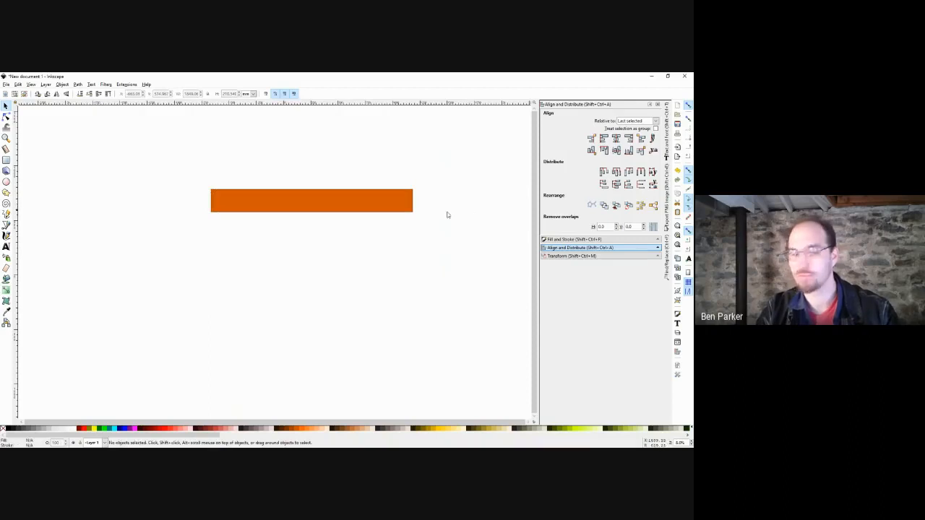
Set the rectangle's height to 1 inch and zoom in on the resulting bar.
{"action": "left_click", "coordinate": [344, 193]}
{"action": "left_click", "coordinate": [253, 94]}
{"action": "left_click", "coordinate": [246, 127]}
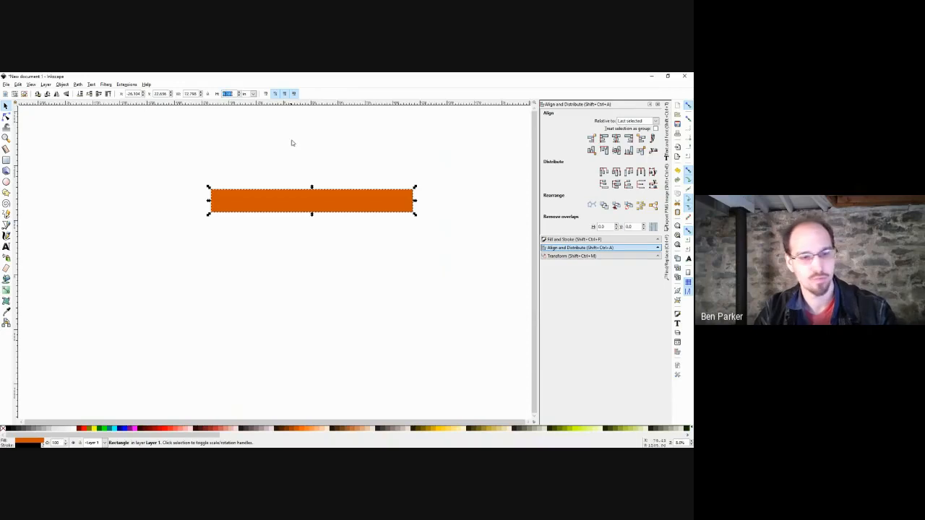
{"action": "type", "text": "1"}
{"action": "key", "text": "Return"}
{"action": "left_click", "coordinate": [336, 198]}
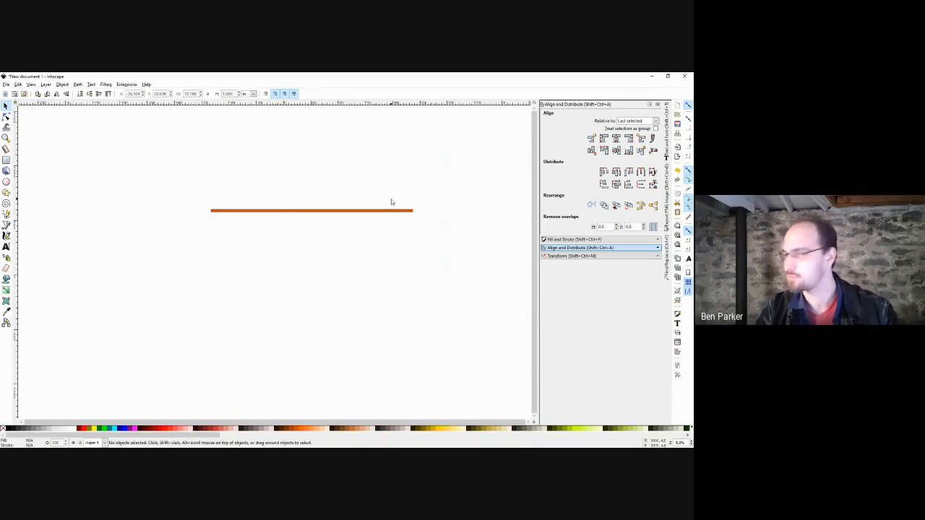
{"action": "scroll", "coordinate": [334, 243], "scroll_direction": "up", "scroll_amount": 3, "text": "ctrl"}
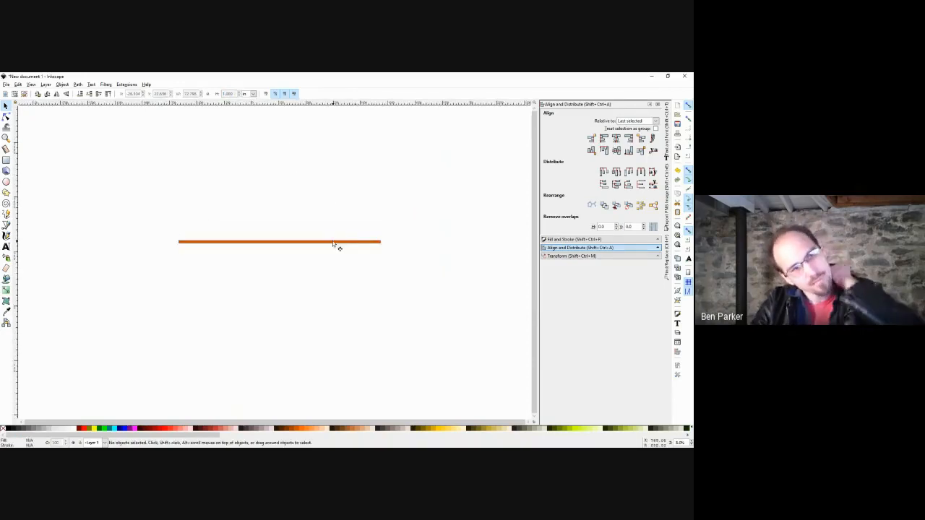
{"action": "scroll", "coordinate": [295, 252], "scroll_direction": "up", "scroll_amount": 2, "text": "ctrl"}
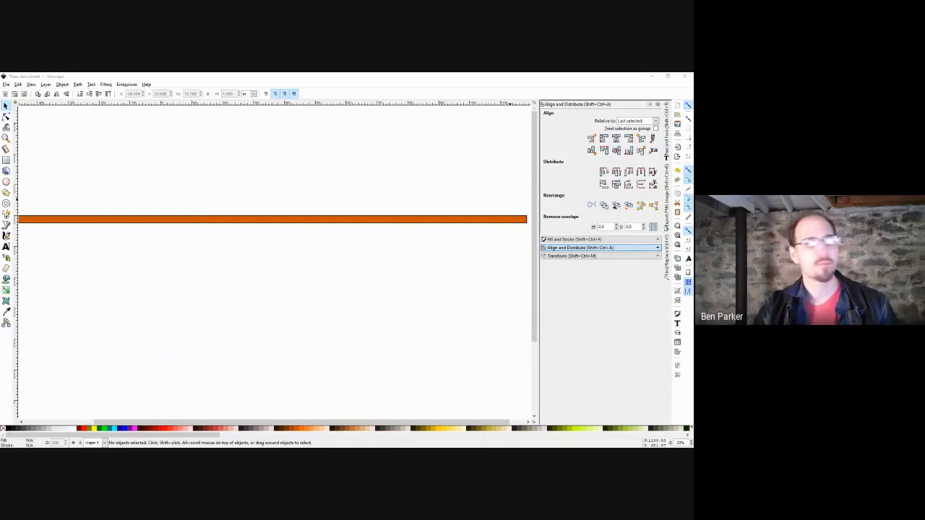
Resize the rectangle in millimetres to height 5 and width 45.
{"action": "left_click", "coordinate": [245, 219]}
{"action": "left_click", "coordinate": [252, 94]}
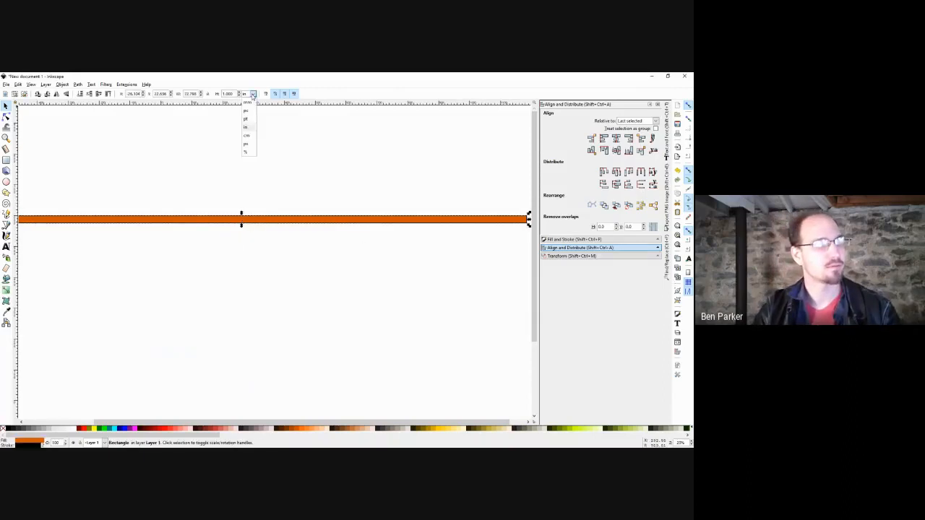
{"action": "left_click", "coordinate": [246, 102]}
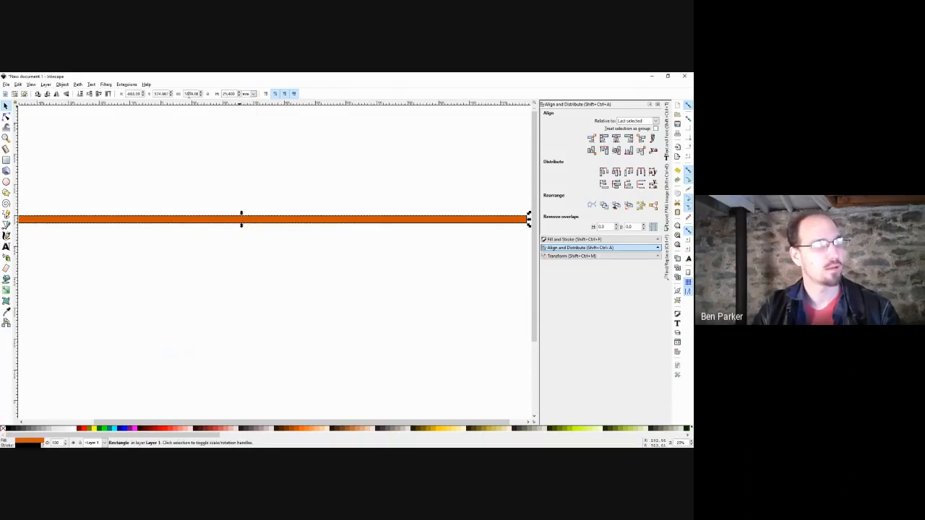
{"action": "left_click_drag", "start_coordinate": [235, 94], "coordinate": [221, 94]}
{"action": "type", "text": "5"}
{"action": "key", "text": "Return"}
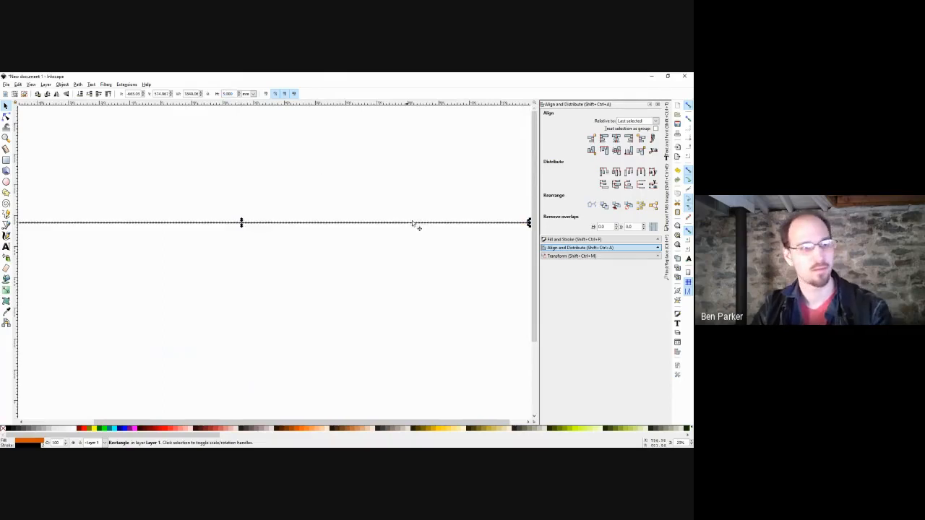
{"action": "left_click_drag", "start_coordinate": [184, 94], "coordinate": [251, 104]}
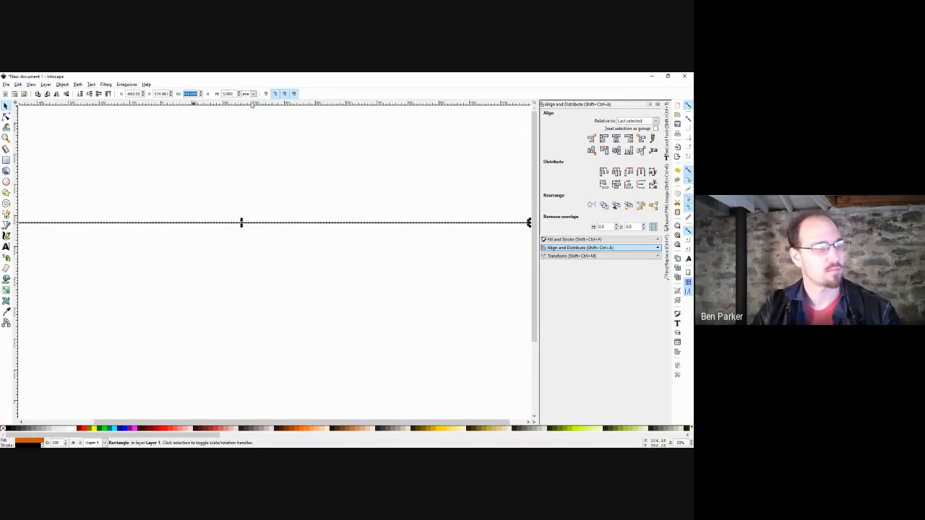
{"action": "type", "text": "45"}
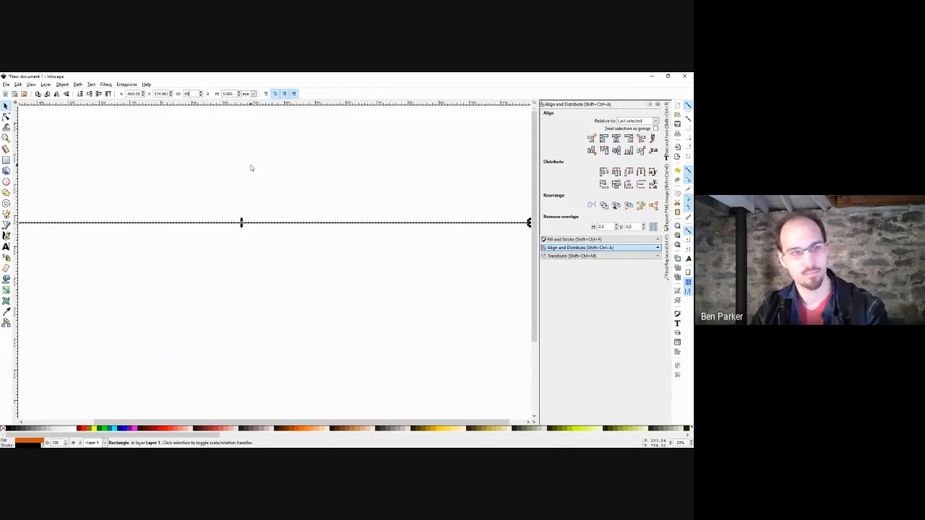
{"action": "key", "text": "Return"}
Zoom to the strip and give its outline a thin stroke width.
{"action": "key", "text": "3"}
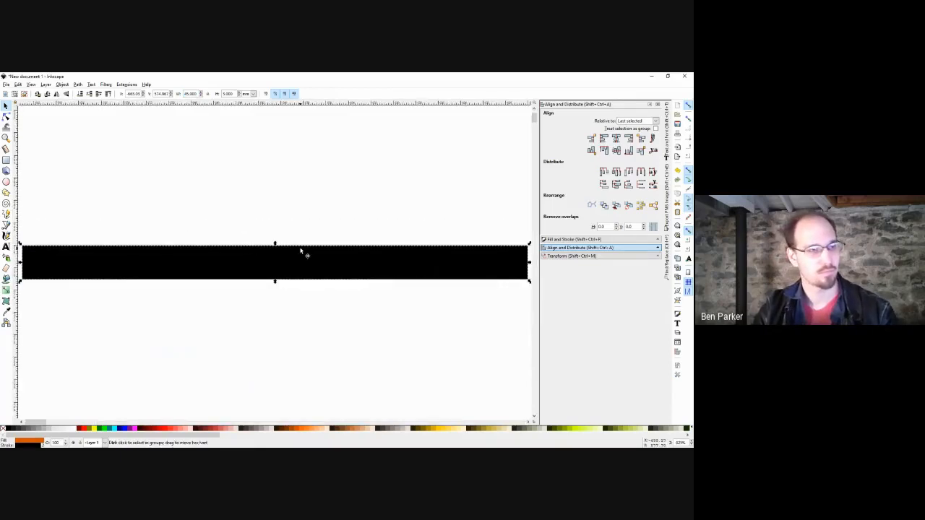
{"action": "scroll", "coordinate": [303, 252], "scroll_direction": "down", "scroll_amount": 1, "text": "ctrl"}
{"action": "right_click", "coordinate": [44, 446]}
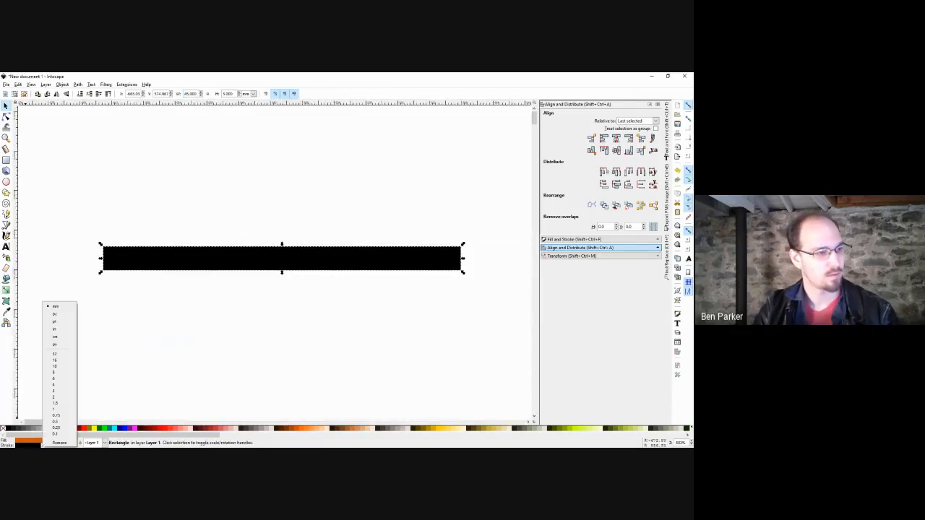
{"action": "left_click", "coordinate": [60, 433]}
{"action": "left_click", "coordinate": [126, 360]}
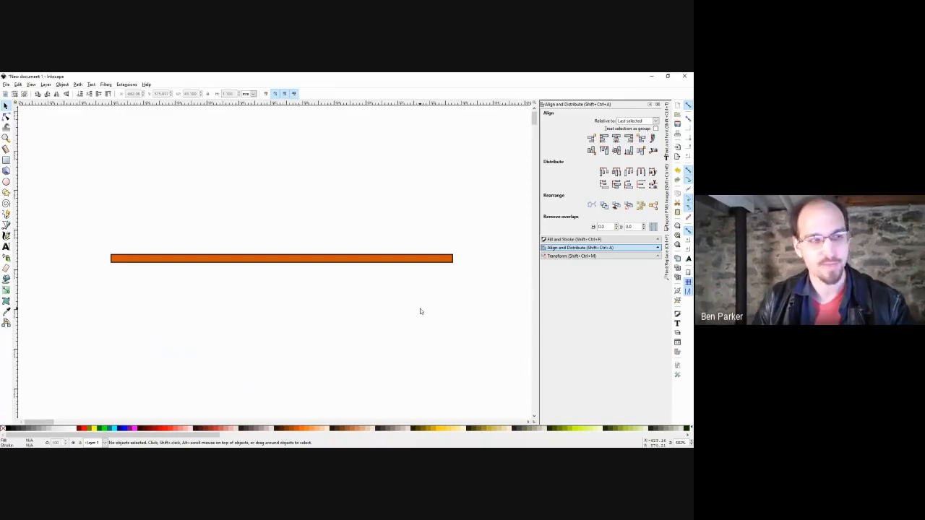
Give the orange strip a bright red outline.
{"action": "left_click", "coordinate": [77, 84]}
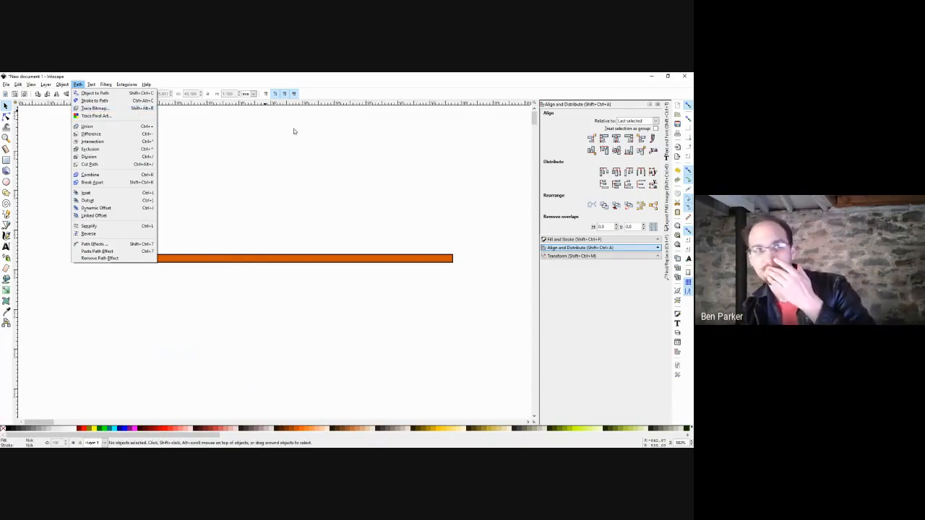
{"action": "left_click", "coordinate": [318, 163]}
{"action": "left_click_drag", "start_coordinate": [320, 151], "coordinate": [260, 198]}
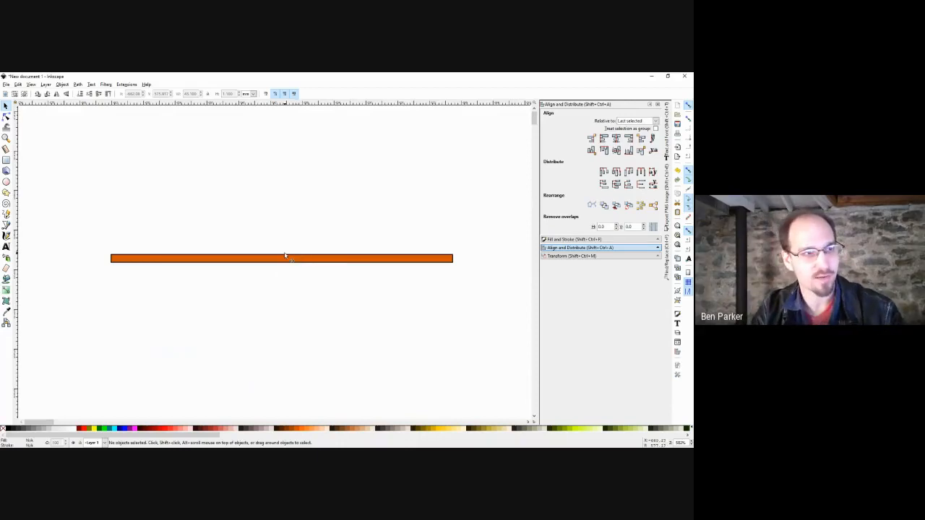
{"action": "left_click", "coordinate": [386, 258]}
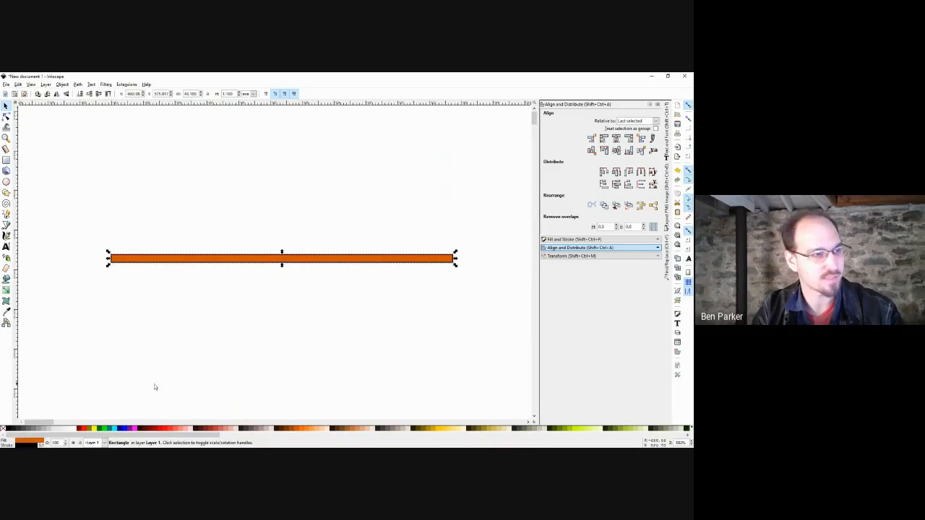
{"action": "left_click", "coordinate": [154, 359]}
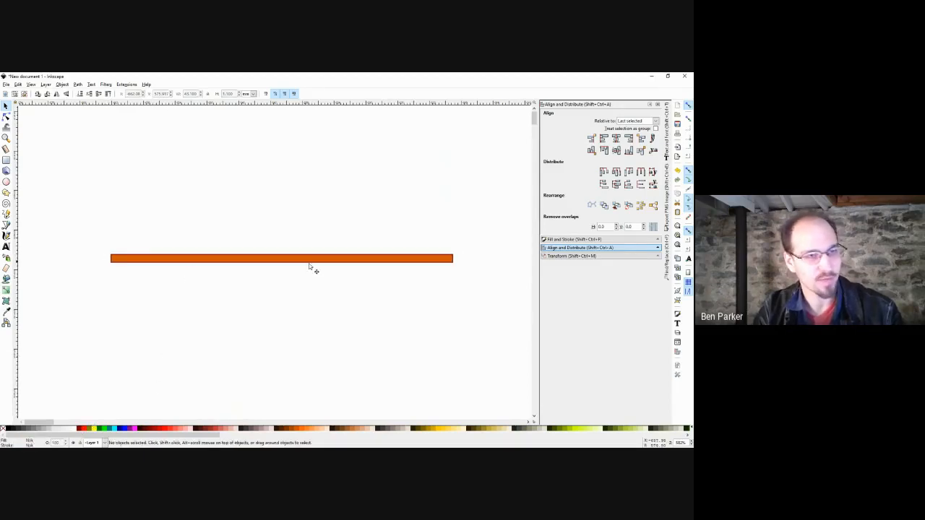
{"action": "left_click", "coordinate": [162, 261]}
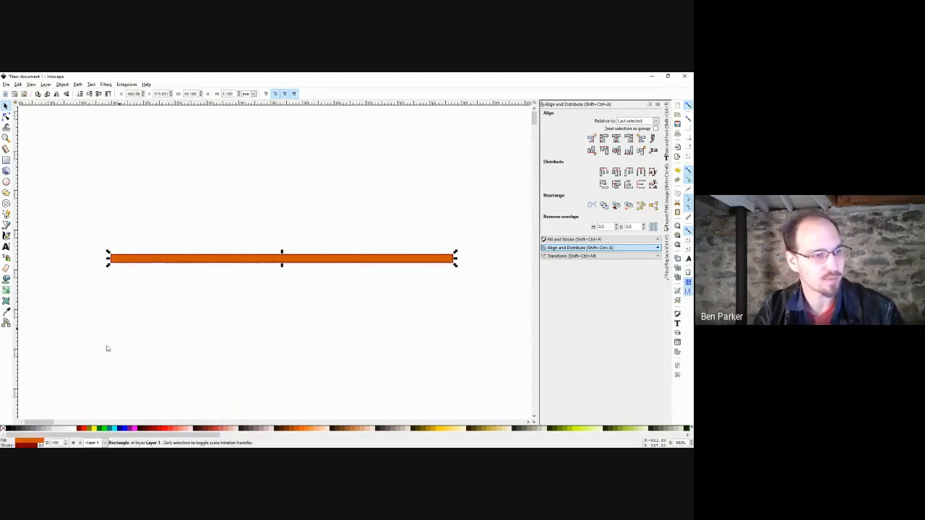
{"action": "left_click", "coordinate": [84, 429], "text": "shift"}
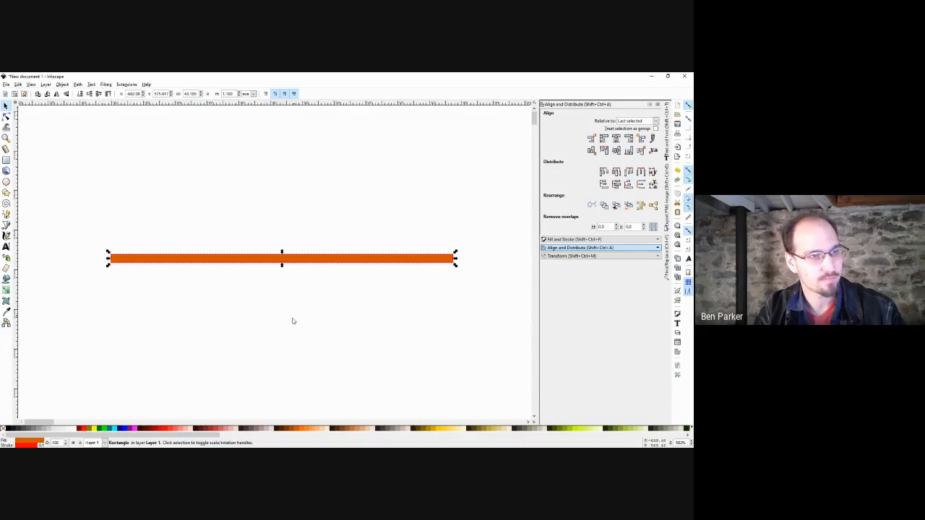
{"action": "left_click", "coordinate": [264, 316]}
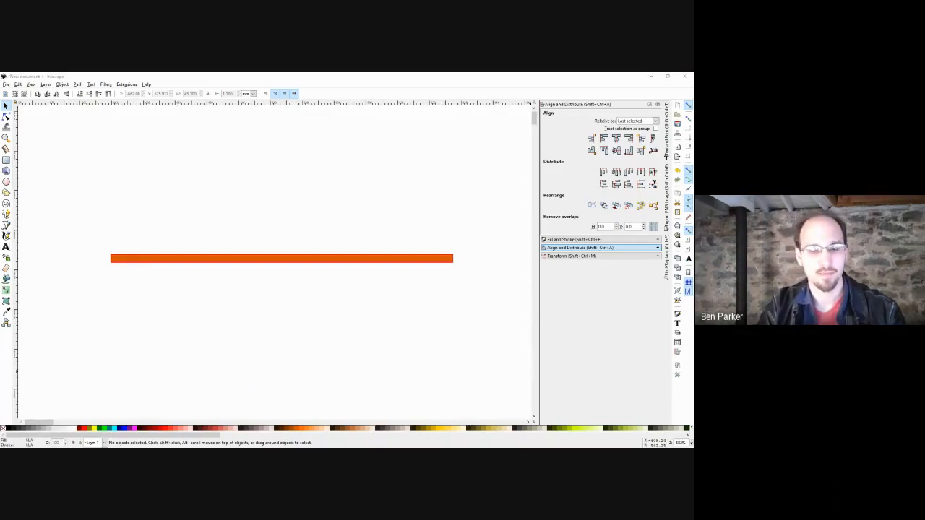
Remove the strip's orange fill, leaving only the red outline.
{"action": "left_click", "coordinate": [275, 259]}
{"action": "left_click", "coordinate": [4, 430]}
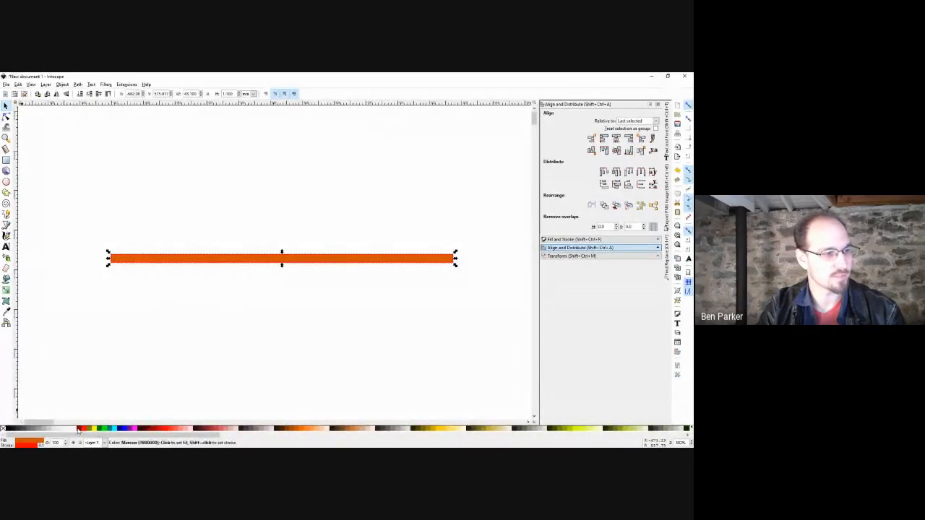
{"action": "left_click", "coordinate": [173, 289]}
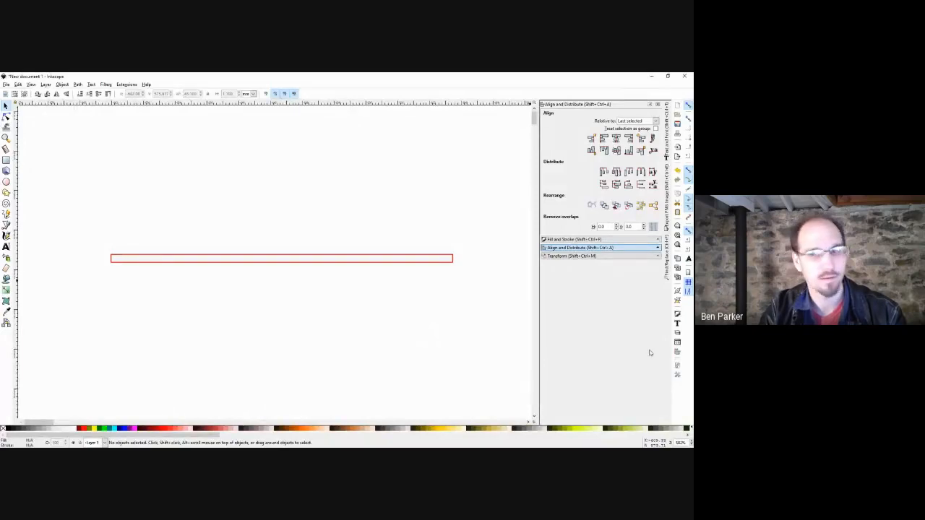
Paste the dimensioned gasket drawing onto the canvas and shift it down and left.
{"action": "key", "text": "ctrl+v"}
{"action": "scroll", "coordinate": [438, 324], "scroll_direction": "down", "scroll_amount": 3}
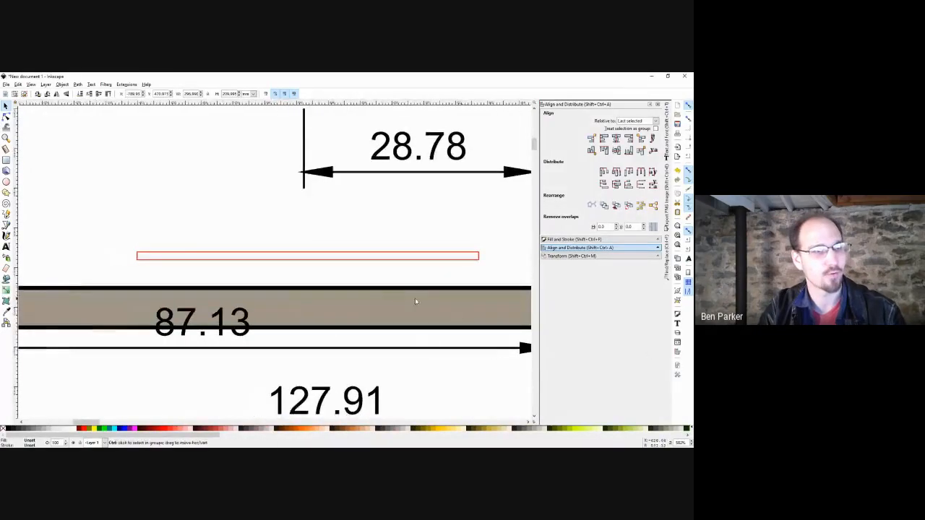
{"action": "key", "text": "alt+Tab"}
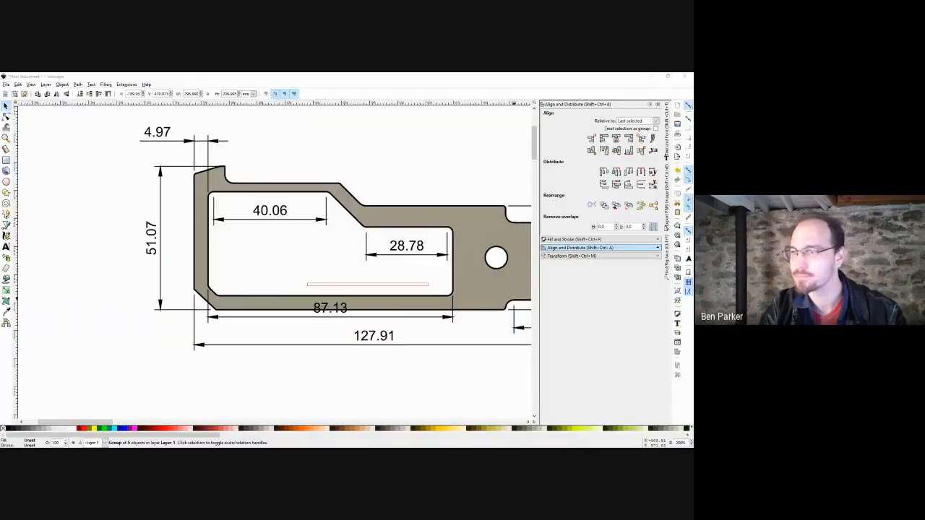
{"action": "scroll", "coordinate": [426, 263], "scroll_direction": "down", "scroll_amount": 2}
{"action": "mouse_move", "coordinate": [426, 263]}
{"action": "left_mouse_down"}
{"action": "mouse_move", "coordinate": [322, 214]}
{"action": "mouse_move", "coordinate": [219, 278]}
{"action": "mouse_move", "coordinate": [233, 261]}
{"action": "left_mouse_up"}
{"action": "scroll", "coordinate": [323, 214], "scroll_direction": "down", "scroll_amount": 1}
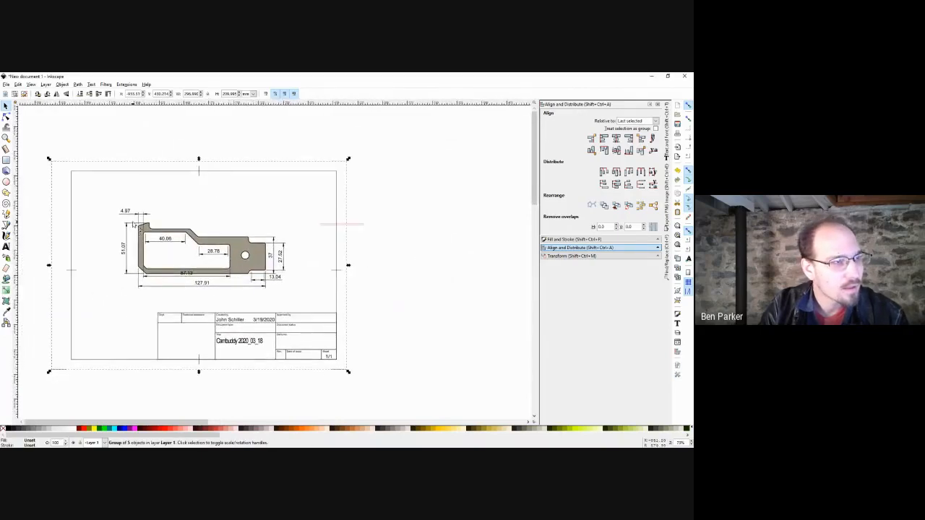
{"action": "left_click_drag", "start_coordinate": [228, 272], "coordinate": [279, 273]}
{"action": "scroll", "coordinate": [279, 272], "scroll_direction": "up", "scroll_amount": 1}
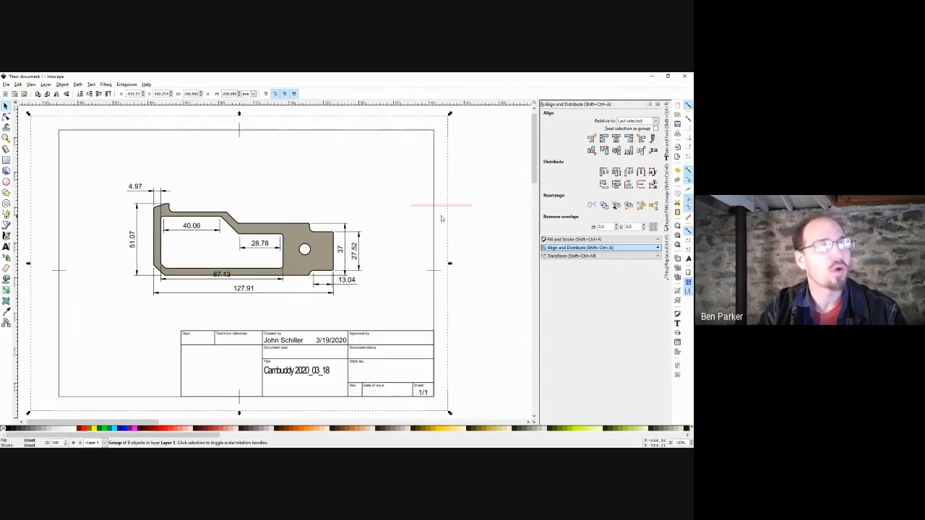
Delete the small red strip and move the gasket outline beside the page's top right.
{"action": "left_click_drag", "start_coordinate": [492, 191], "coordinate": [372, 216]}
{"action": "key", "text": "Delete"}
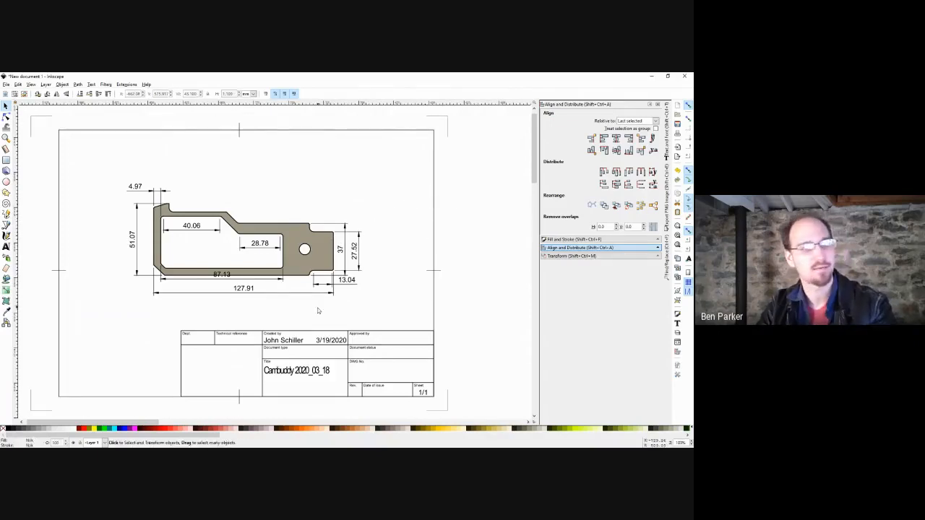
{"action": "scroll", "coordinate": [307, 253], "scroll_direction": "down", "scroll_amount": 1}
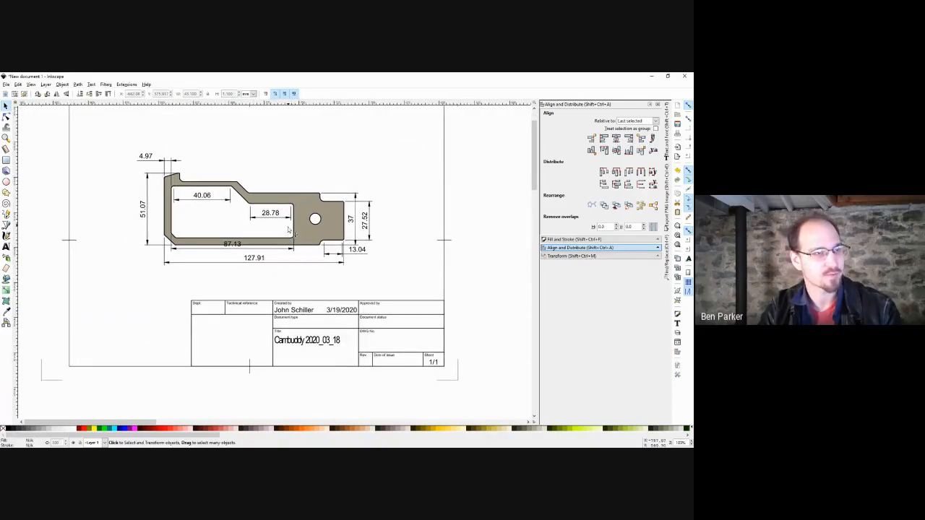
{"action": "scroll", "coordinate": [292, 235], "scroll_direction": "up", "scroll_amount": 1}
{"action": "left_click_drag", "start_coordinate": [176, 212], "coordinate": [323, 165]}
{"action": "key", "text": "ctrl+z"}
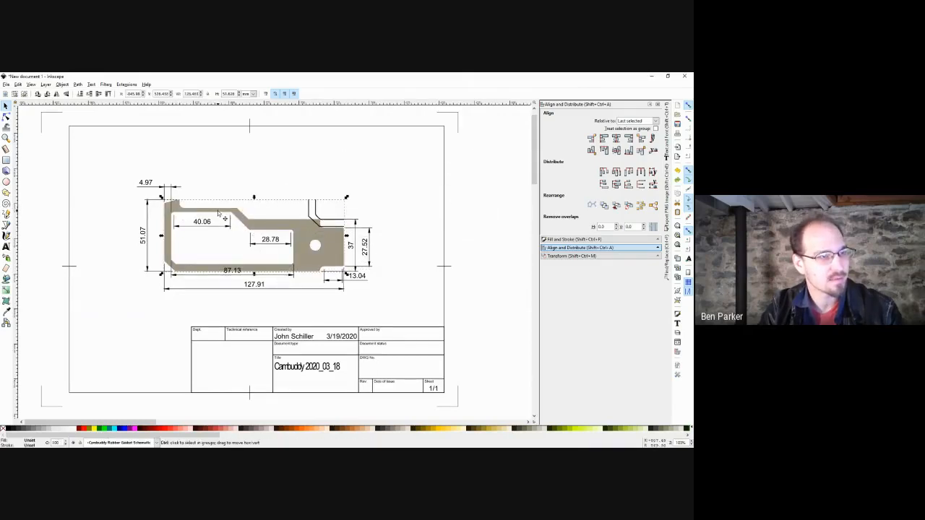
{"action": "scroll", "coordinate": [218, 213], "scroll_direction": "down", "scroll_amount": 1}
{"action": "left_click_drag", "start_coordinate": [220, 215], "coordinate": [405, 172]}
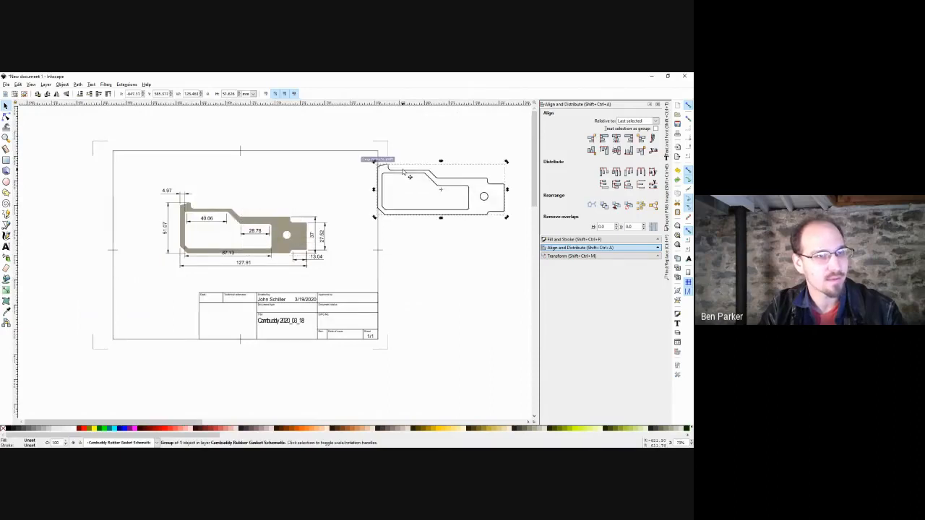
Enter the gasket outline's nested groups and inspect the nodes of its paths.
{"action": "double_click", "coordinate": [403, 172]}
{"action": "double_click", "coordinate": [403, 171]}
{"action": "left_click", "coordinate": [403, 171]}
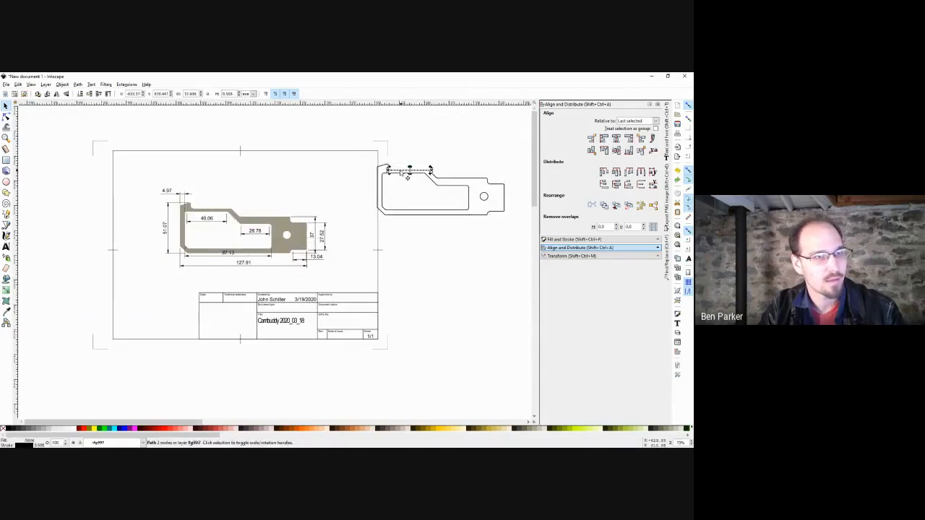
{"action": "double_click", "coordinate": [401, 172]}
{"action": "left_click_drag", "start_coordinate": [473, 193], "coordinate": [390, 237]}
{"action": "key", "text": "Escape"}
{"action": "key", "text": "s"}
{"action": "scroll", "coordinate": [390, 236], "scroll_direction": "up", "scroll_amount": 3}
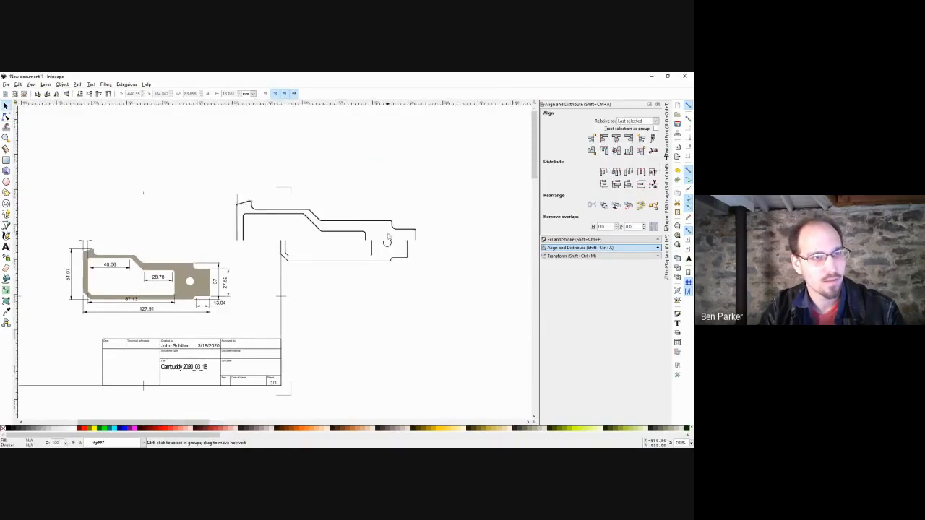
{"action": "left_click_drag", "start_coordinate": [459, 165], "coordinate": [60, 331]}
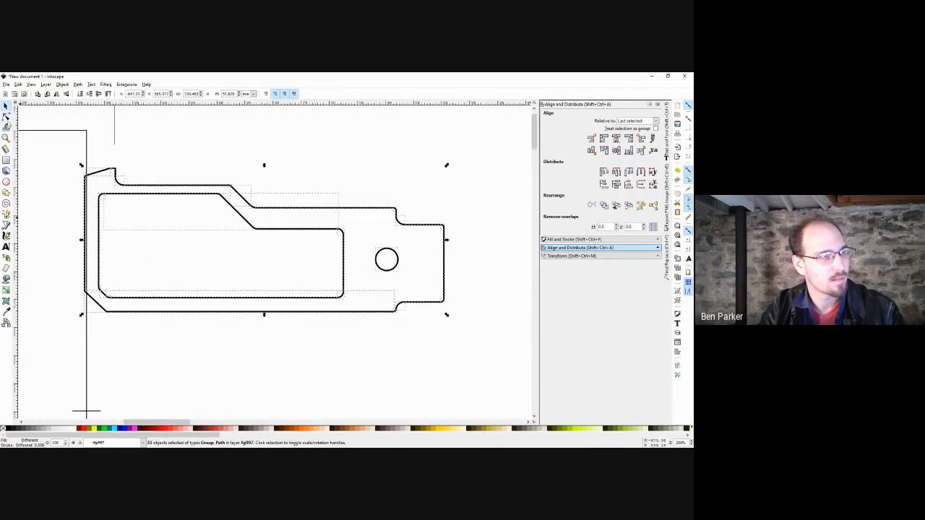
{"action": "left_click", "coordinate": [7, 116]}
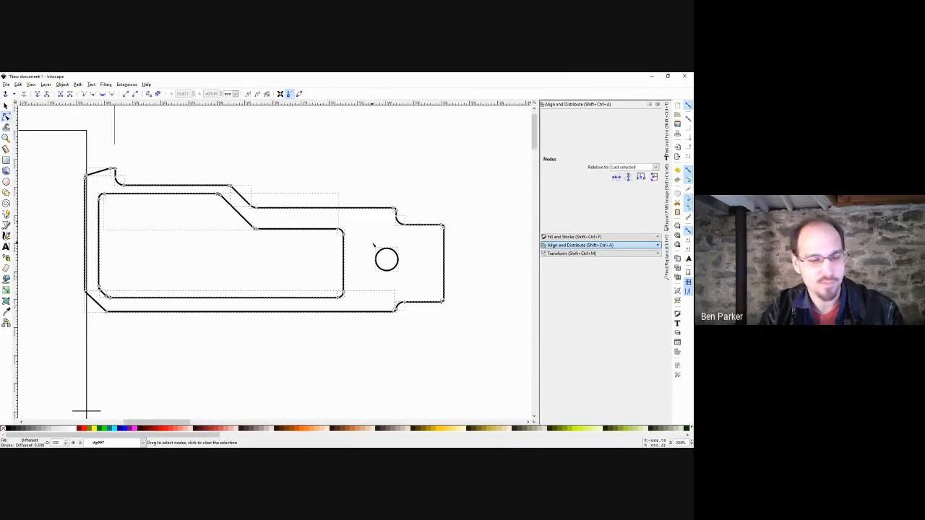
Return to the Selector, clear the selection and select everything with Ctrl+A.
{"action": "scroll", "coordinate": [374, 246], "scroll_direction": "down", "scroll_amount": 3}
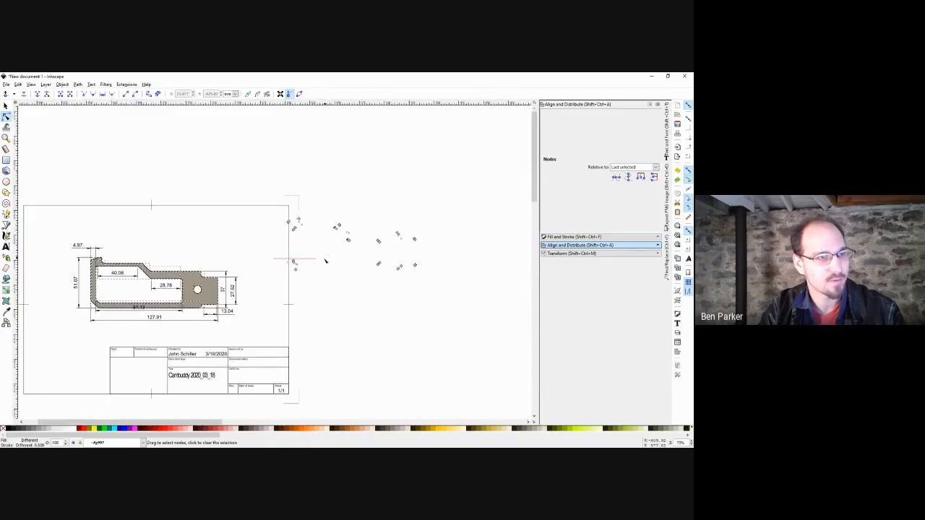
{"action": "scroll", "coordinate": [320, 267], "scroll_direction": "up", "scroll_amount": 1}
{"action": "key", "text": "s"}
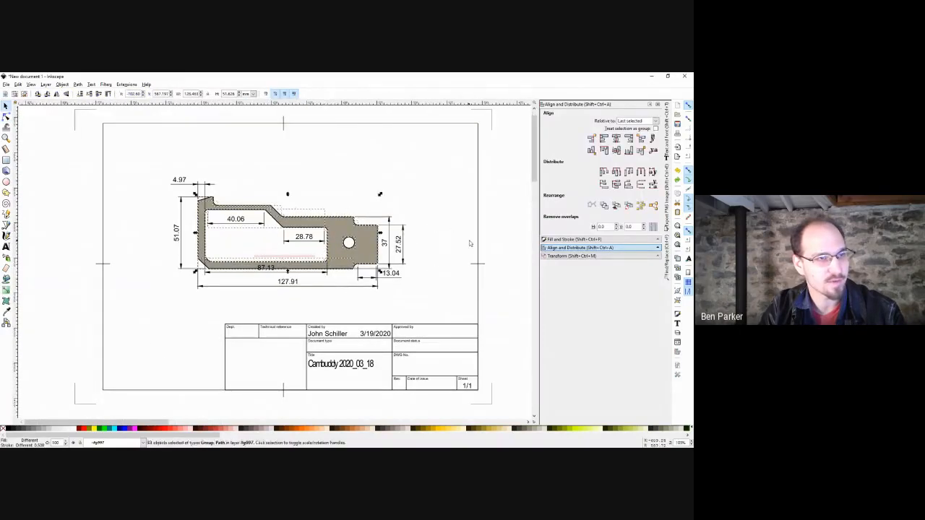
{"action": "left_click", "coordinate": [434, 248]}
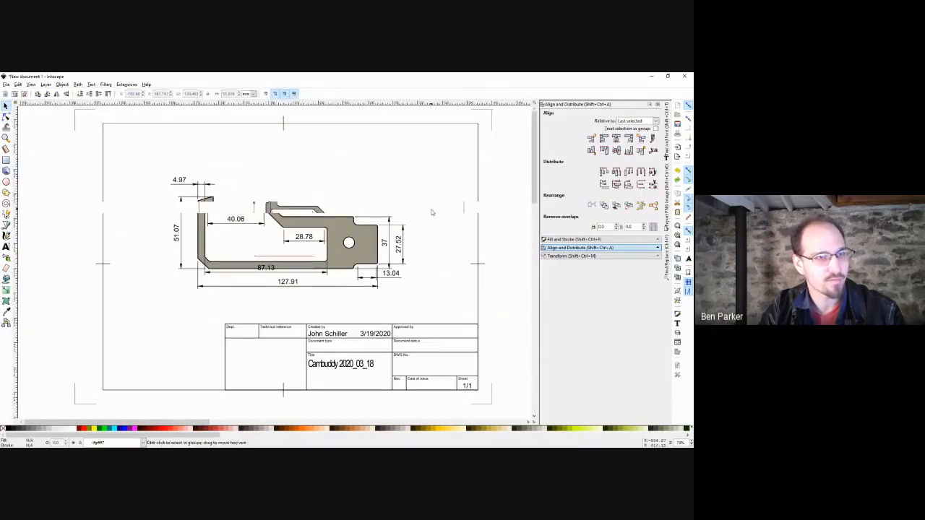
{"action": "scroll", "coordinate": [441, 208], "scroll_direction": "down", "scroll_amount": 2}
{"action": "key", "text": "ctrl+a"}
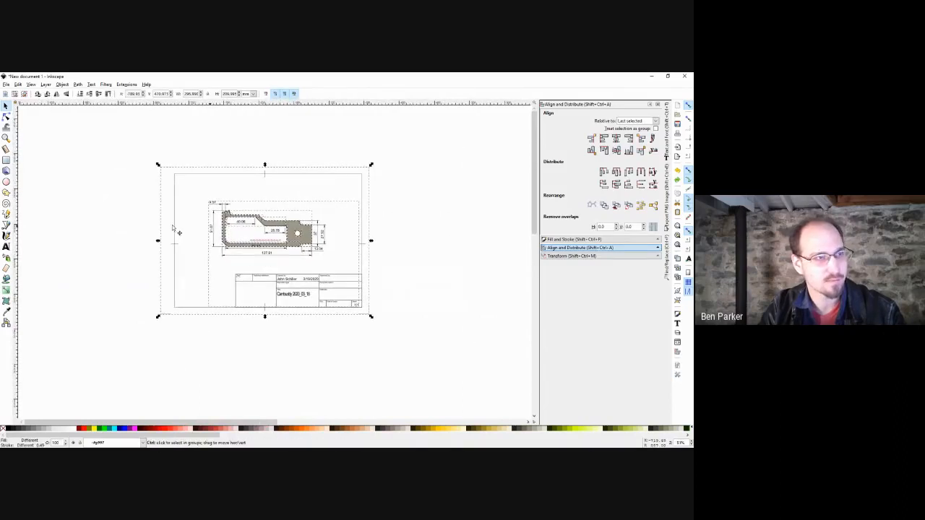
Duplicate the whole drawing, move the copy right, and delete the three objects at its right end.
{"action": "key", "text": "ctrl+d"}
{"action": "mouse_move", "coordinate": [178, 231]}
{"action": "left_mouse_down"}
{"action": "mouse_move", "coordinate": [429, 229]}
{"action": "mouse_move", "coordinate": [297, 290]}
{"action": "left_mouse_up"}
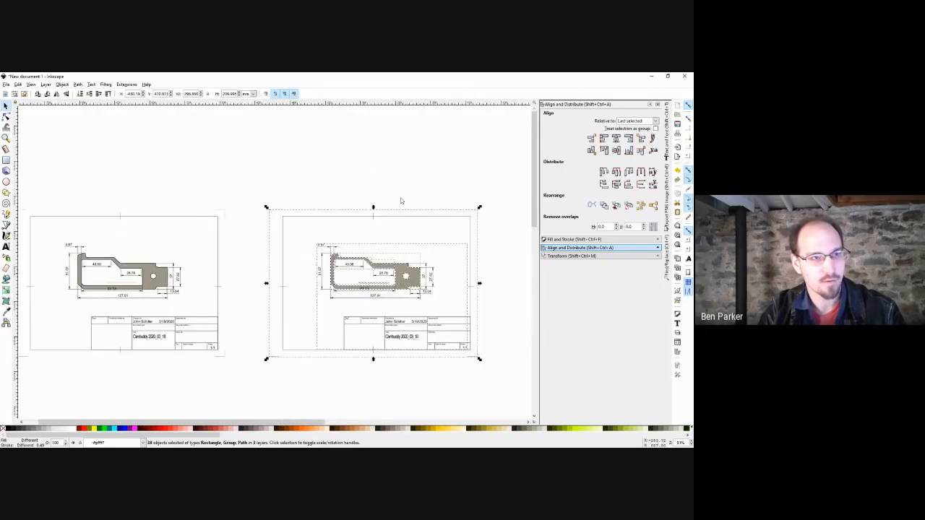
{"action": "left_click", "coordinate": [411, 180]}
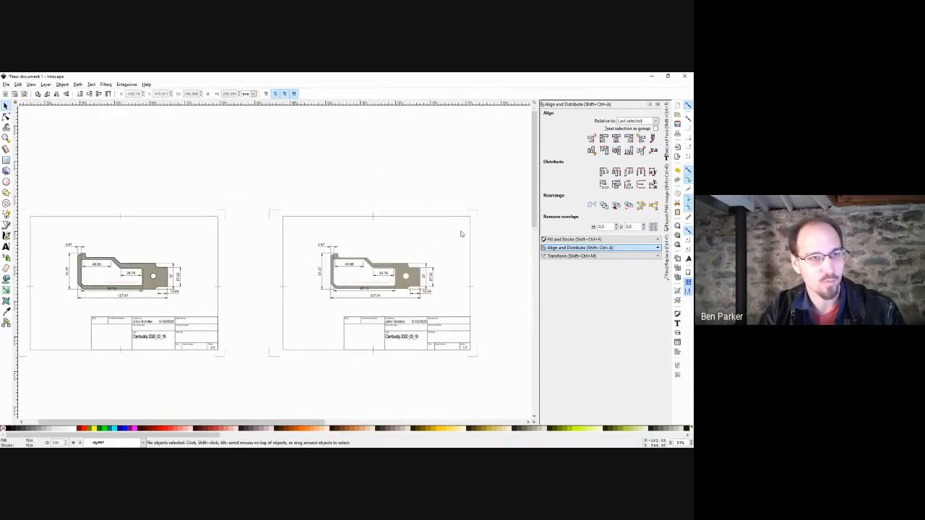
{"action": "mouse_move", "coordinate": [494, 193]}
{"action": "left_mouse_down"}
{"action": "mouse_move", "coordinate": [310, 342]}
{"action": "mouse_move", "coordinate": [474, 284]}
{"action": "left_mouse_up"}
{"action": "left_click_drag", "start_coordinate": [446, 251], "coordinate": [413, 315]}
{"action": "scroll", "coordinate": [431, 281], "scroll_direction": "up", "scroll_amount": 3}
{"action": "key", "text": "Delete"}
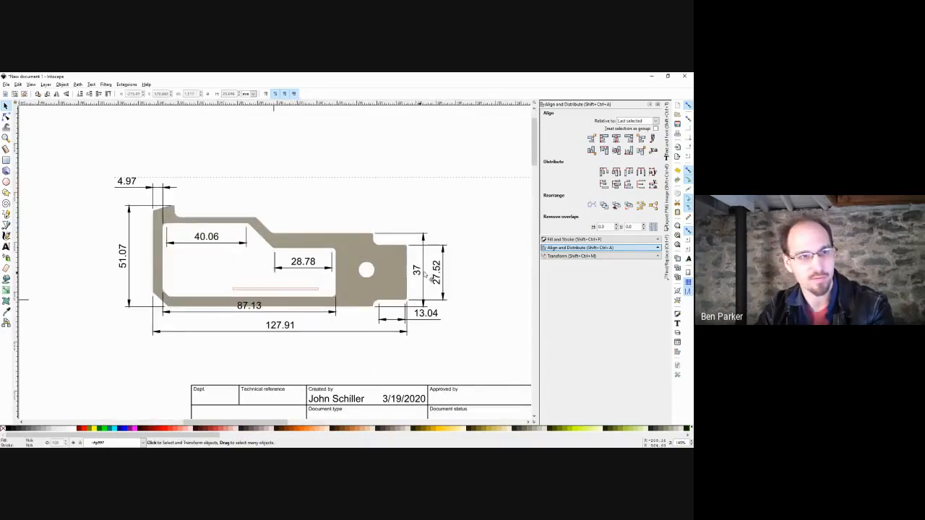
Delete the copy's dimensions and title group, then undo to restore them.
{"action": "left_click_drag", "start_coordinate": [419, 271], "coordinate": [445, 266]}
{"action": "key", "text": "Delete"}
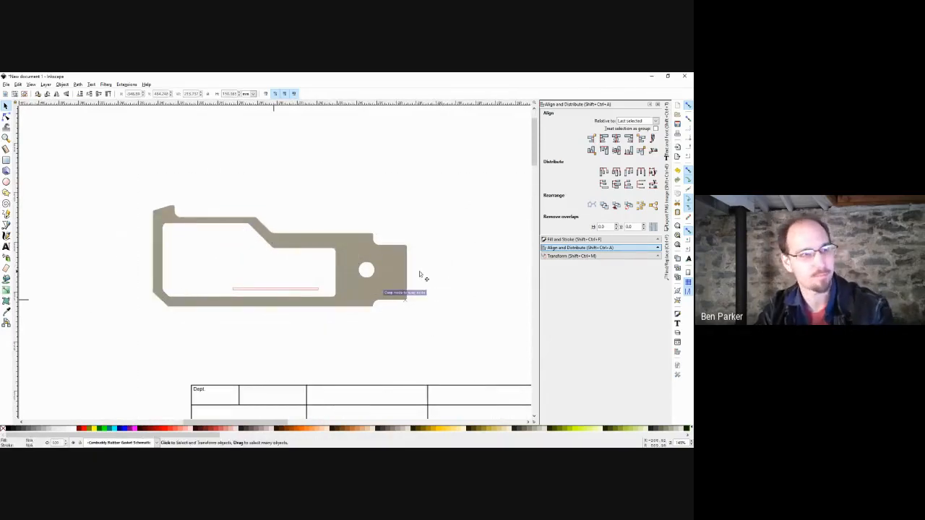
{"action": "left_click", "coordinate": [378, 274]}
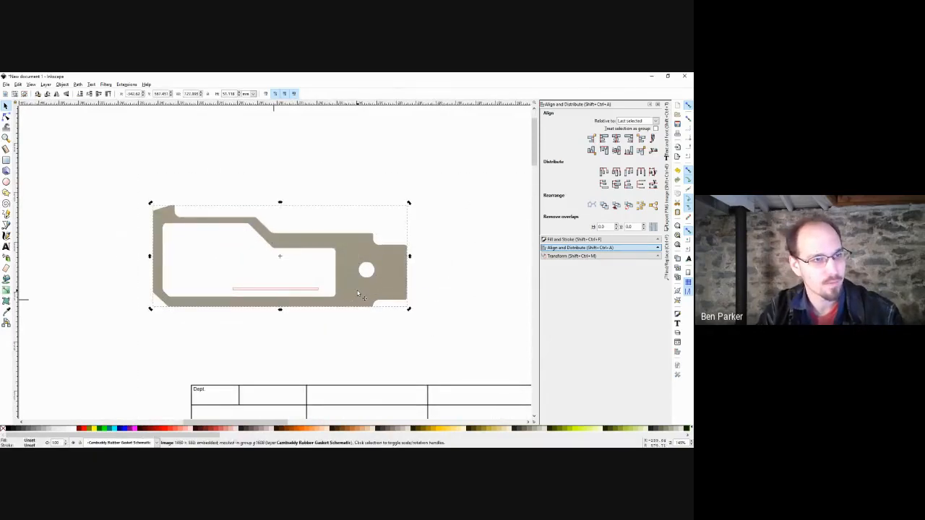
{"action": "key", "text": "ctrl+z"}
{"action": "key", "text": "ctrl+z"}
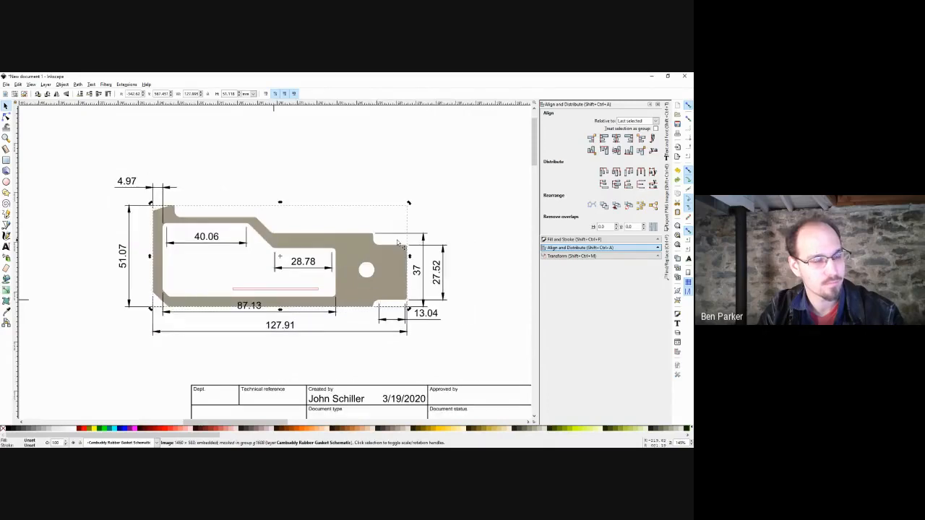
Move the gasket image above the page and rubber-band everything on the right page.
{"action": "scroll", "coordinate": [398, 243], "scroll_direction": "down", "scroll_amount": 2}
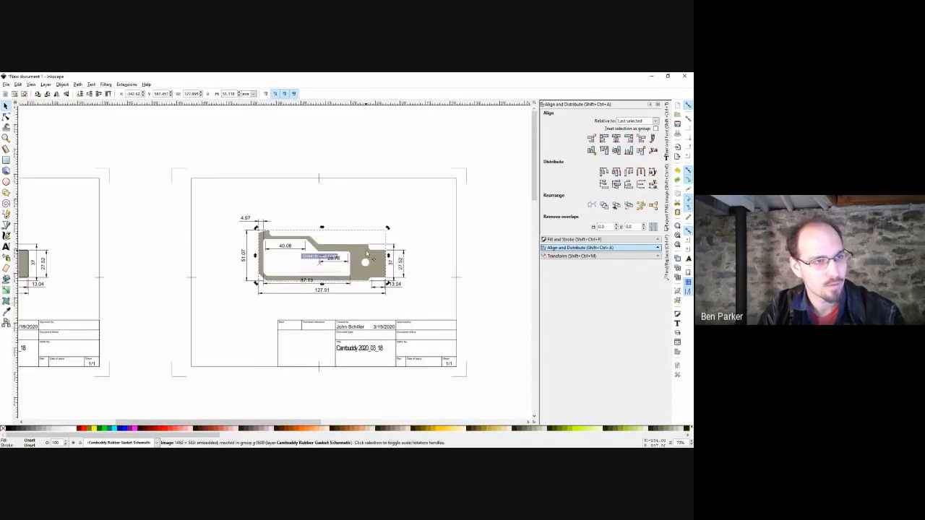
{"action": "left_click_drag", "start_coordinate": [365, 251], "coordinate": [391, 144]}
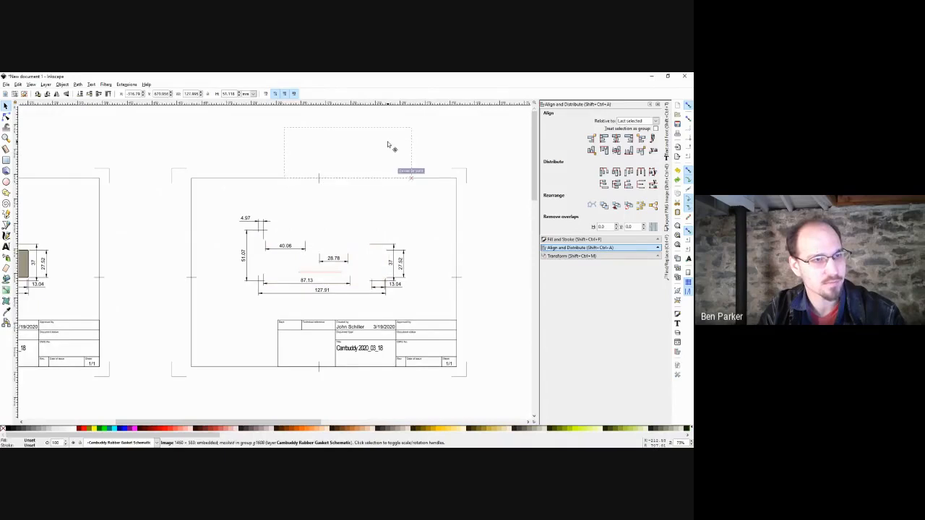
{"action": "scroll", "coordinate": [462, 167], "scroll_direction": "down", "scroll_amount": 3}
{"action": "left_click_drag", "start_coordinate": [463, 167], "coordinate": [280, 307]}
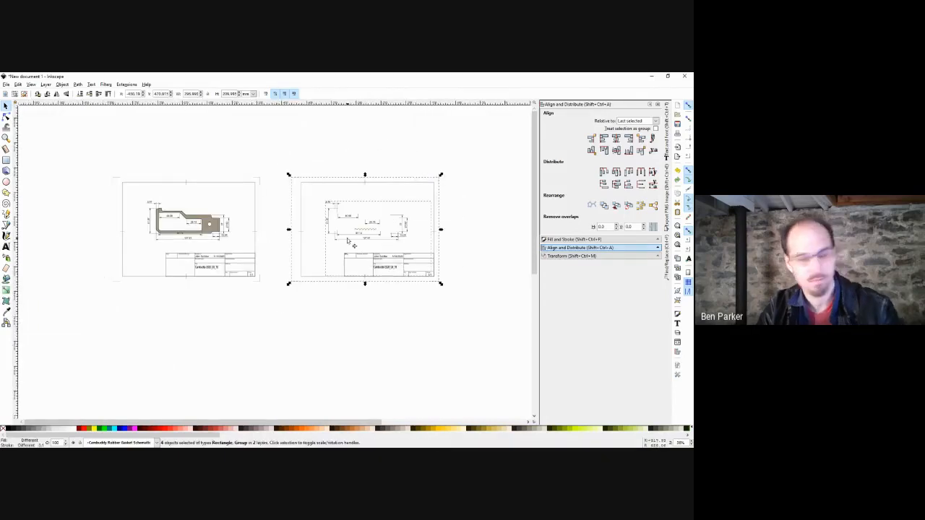
Pull the dimensions and title group away from the copy and delete it.
{"action": "key", "text": "Delete"}
{"action": "key", "text": "ctrl+z"}
{"action": "key", "text": "ctrl+z"}
{"action": "key", "text": "ctrl+z"}
{"action": "scroll", "coordinate": [381, 250], "scroll_direction": "up", "scroll_amount": 2}
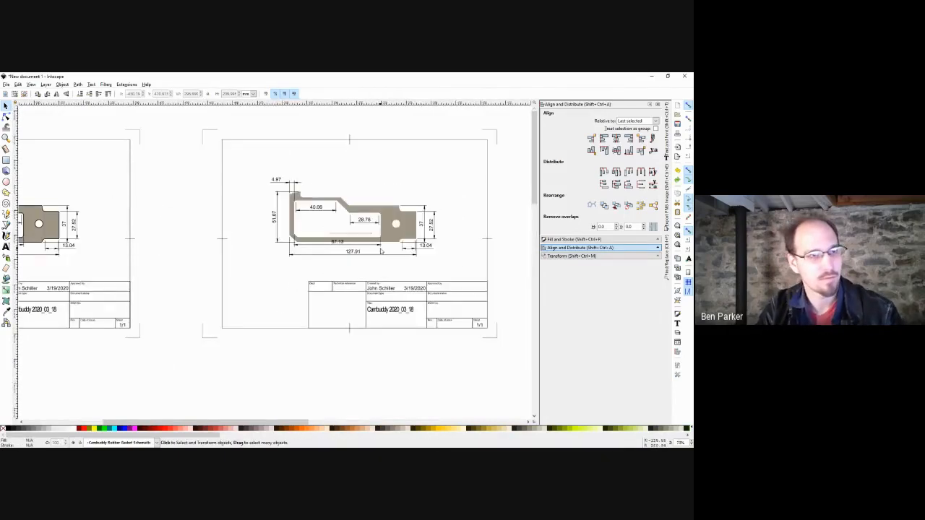
{"action": "left_click_drag", "start_coordinate": [424, 239], "coordinate": [443, 278]}
{"action": "key", "text": "Delete"}
Move the gasket outline above the right page, then delete that page with its image and title block.
{"action": "double_click", "coordinate": [406, 225]}
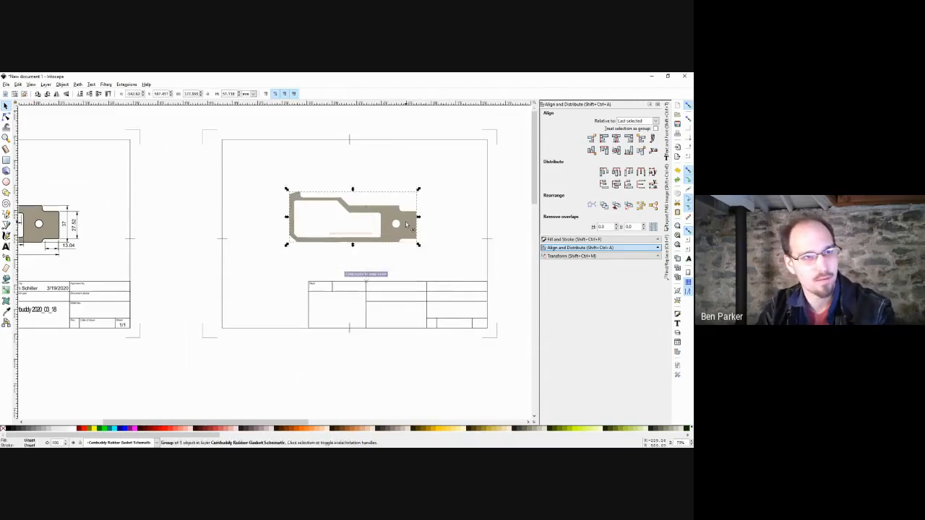
{"action": "double_click", "coordinate": [406, 224]}
{"action": "left_click", "coordinate": [406, 225]}
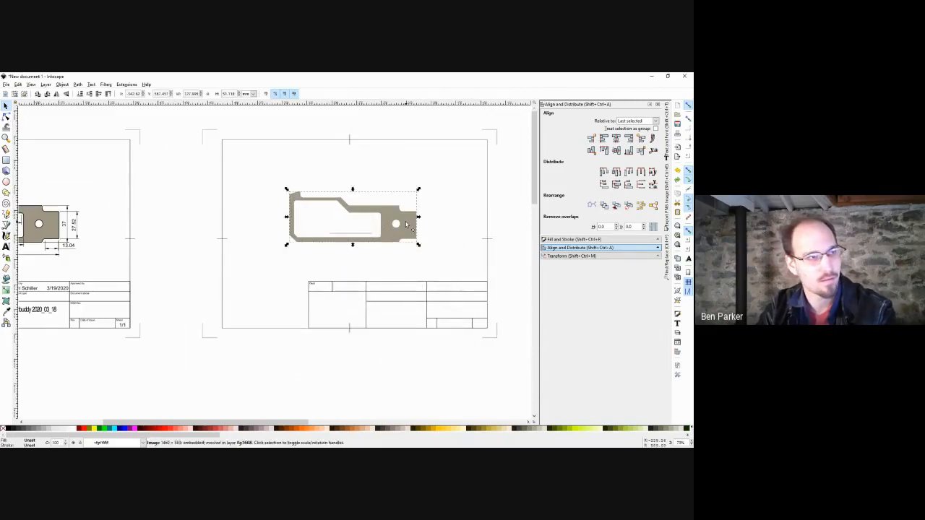
{"action": "scroll", "coordinate": [272, 250], "scroll_direction": "left", "scroll_amount": 3}
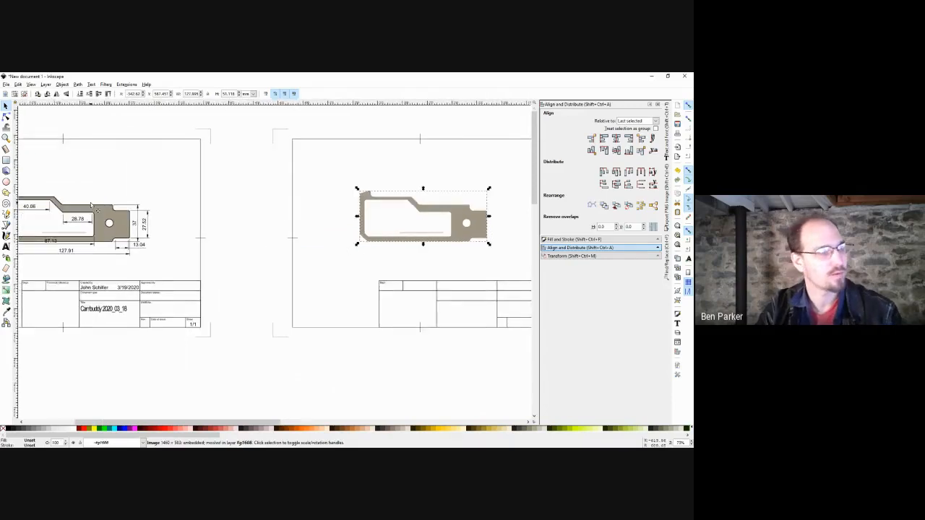
{"action": "left_click", "coordinate": [87, 208]}
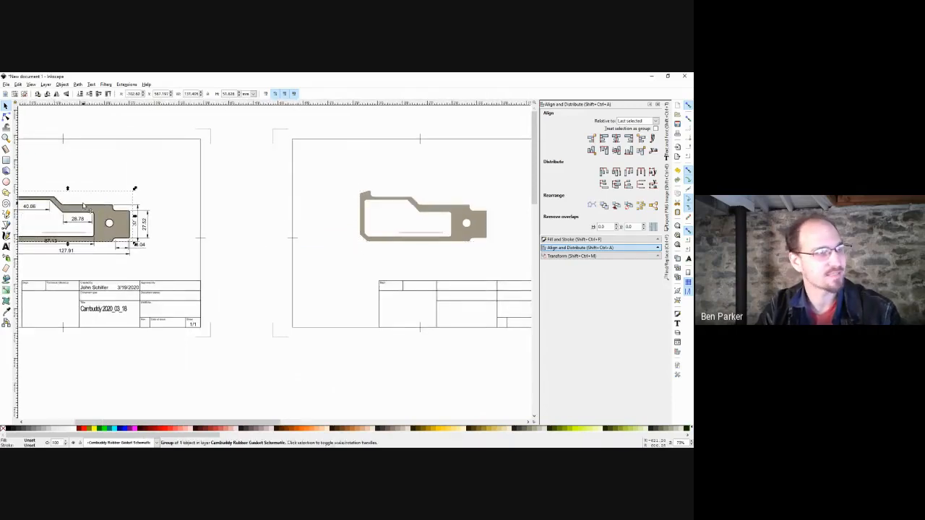
{"action": "left_click_drag", "start_coordinate": [87, 208], "coordinate": [424, 121]}
{"action": "scroll", "coordinate": [430, 175], "scroll_direction": "down", "scroll_amount": 2}
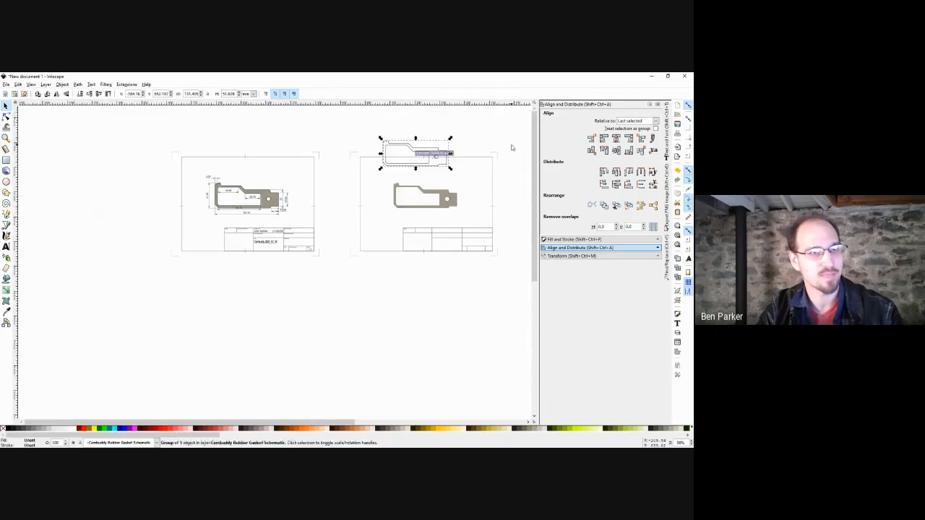
{"action": "left_click_drag", "start_coordinate": [511, 147], "coordinate": [349, 289]}
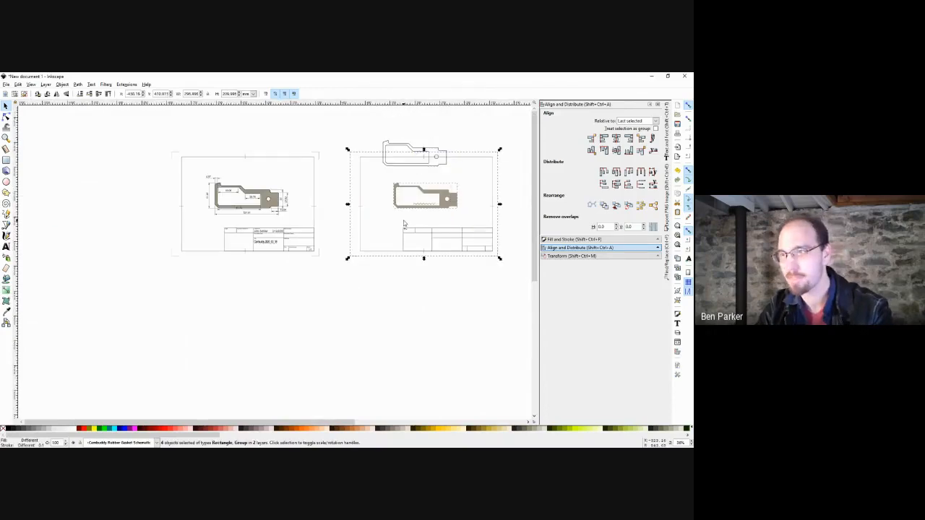
{"action": "key", "text": "Delete"}
Place the bare outline in the empty space and select the whole outline.
{"action": "left_click_drag", "start_coordinate": [424, 169], "coordinate": [392, 215]}
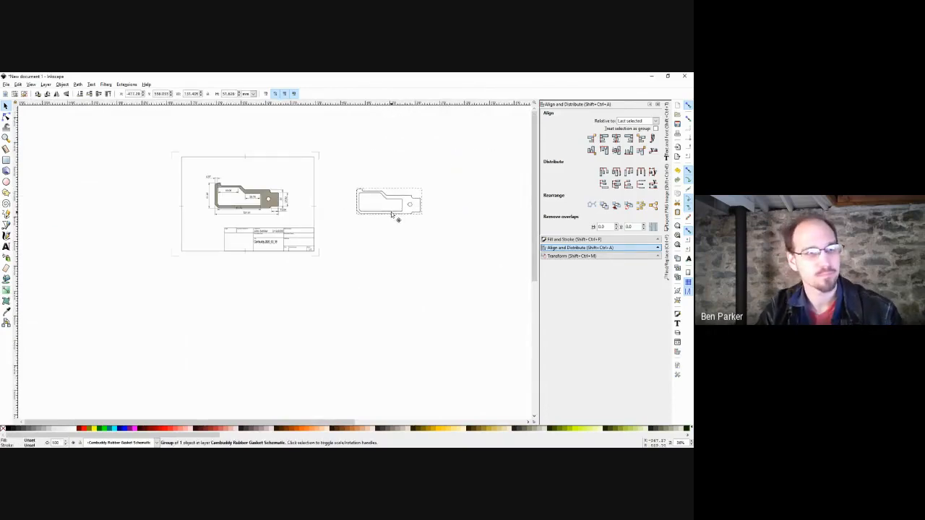
{"action": "key", "text": "n"}
{"action": "key", "text": "space"}
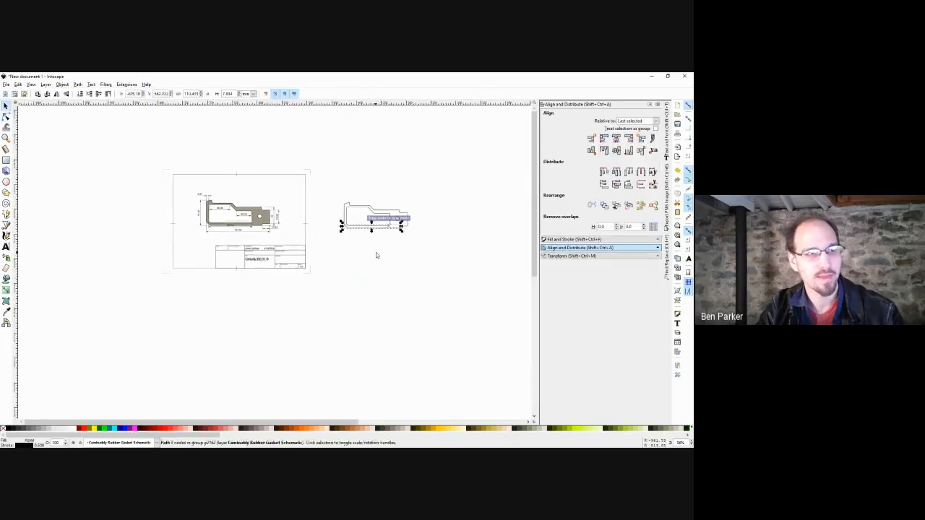
{"action": "scroll", "coordinate": [377, 251], "scroll_direction": "up", "scroll_amount": 2}
{"action": "left_click", "coordinate": [382, 251]}
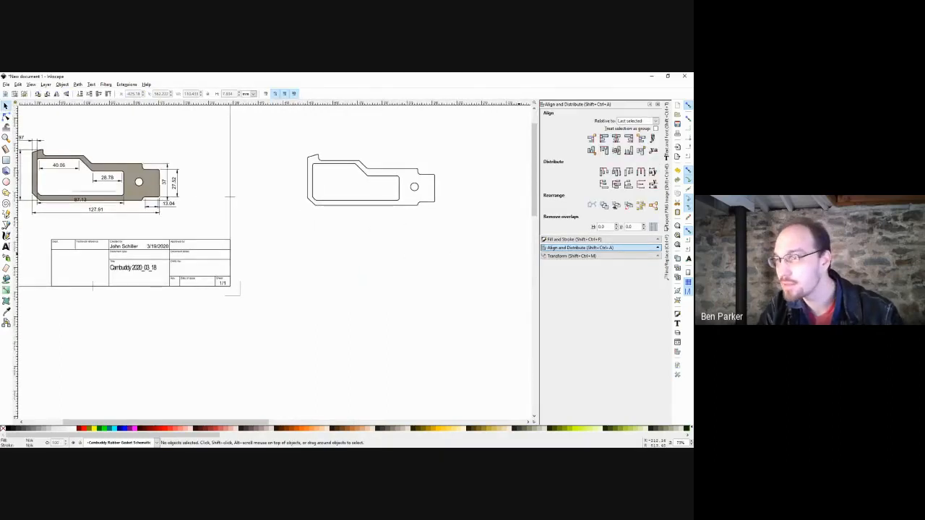
{"action": "left_click_drag", "start_coordinate": [447, 162], "coordinate": [429, 182]}
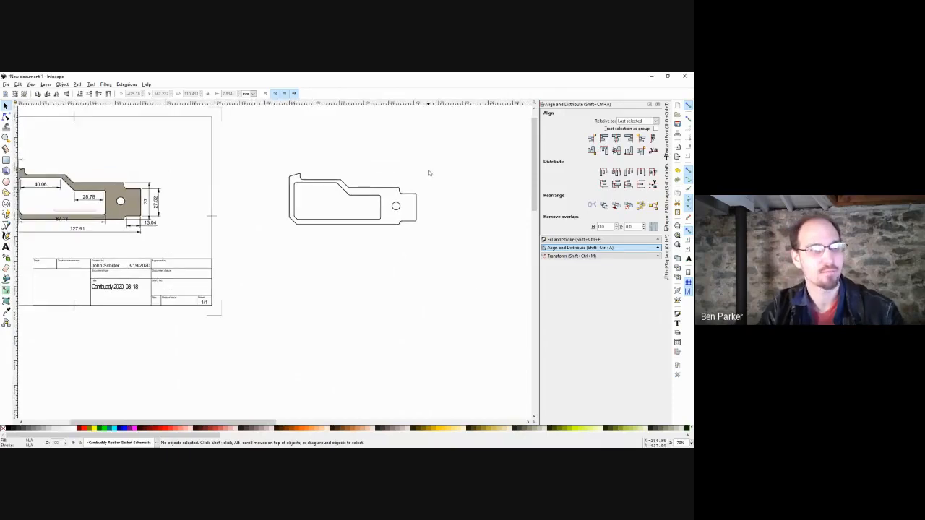
{"action": "left_click_drag", "start_coordinate": [473, 155], "coordinate": [272, 270]}
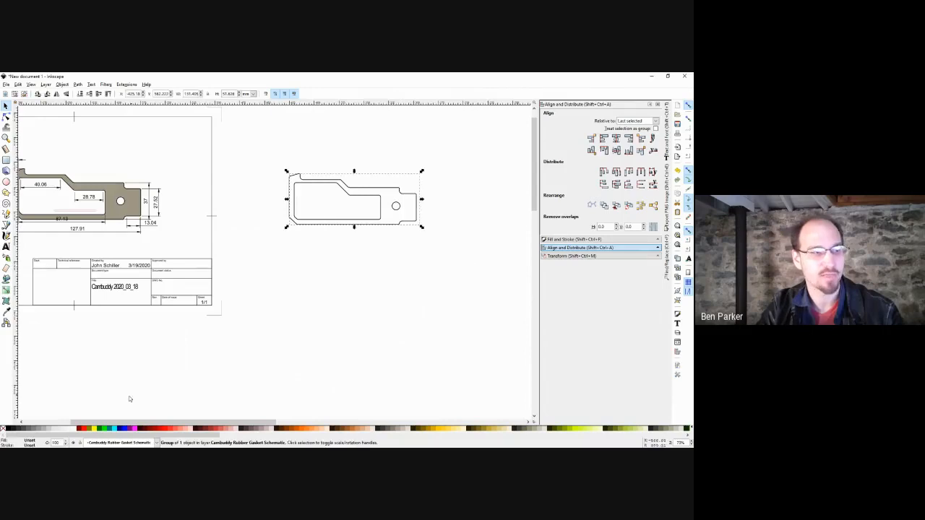
Give the outline a red stroke, apply a path operation, and ungroup it into separate paths.
{"action": "left_click", "coordinate": [84, 428], "text": "shift"}
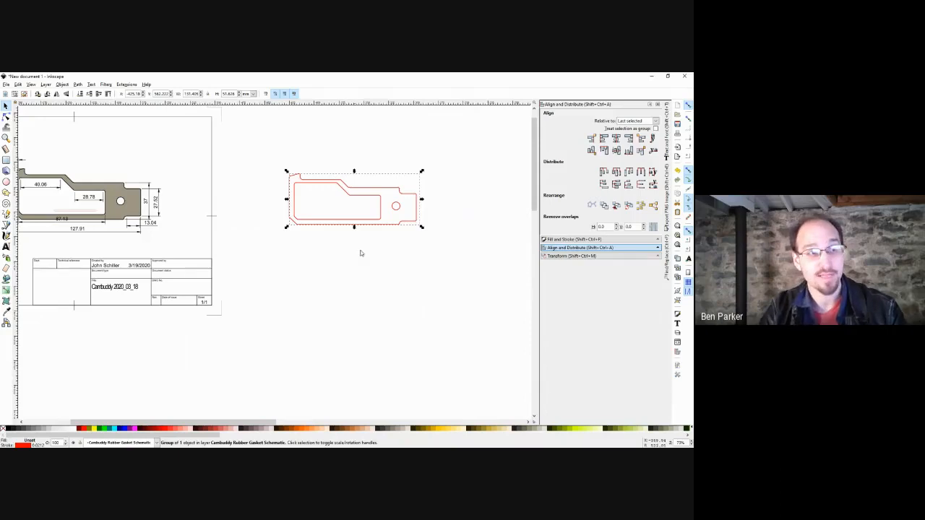
{"action": "left_click", "coordinate": [77, 85]}
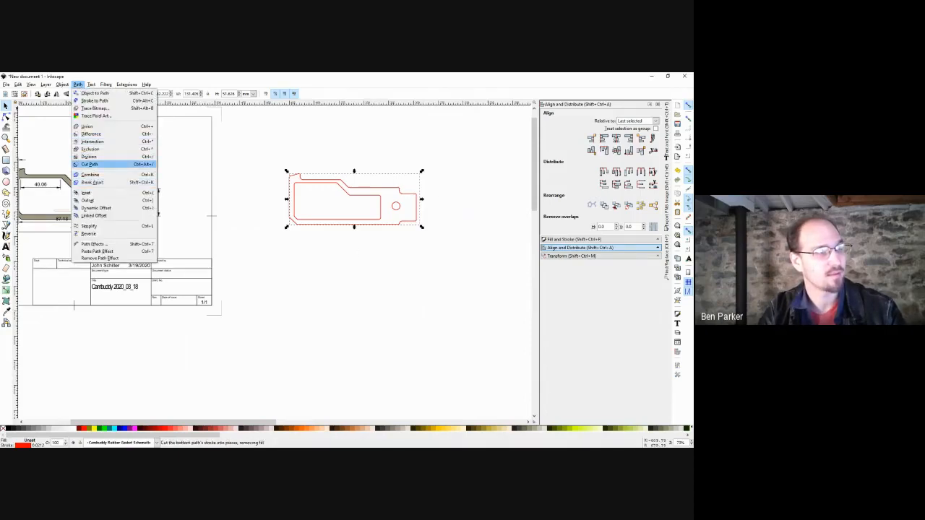
{"action": "left_click", "coordinate": [93, 182]}
{"action": "left_click", "coordinate": [385, 164]}
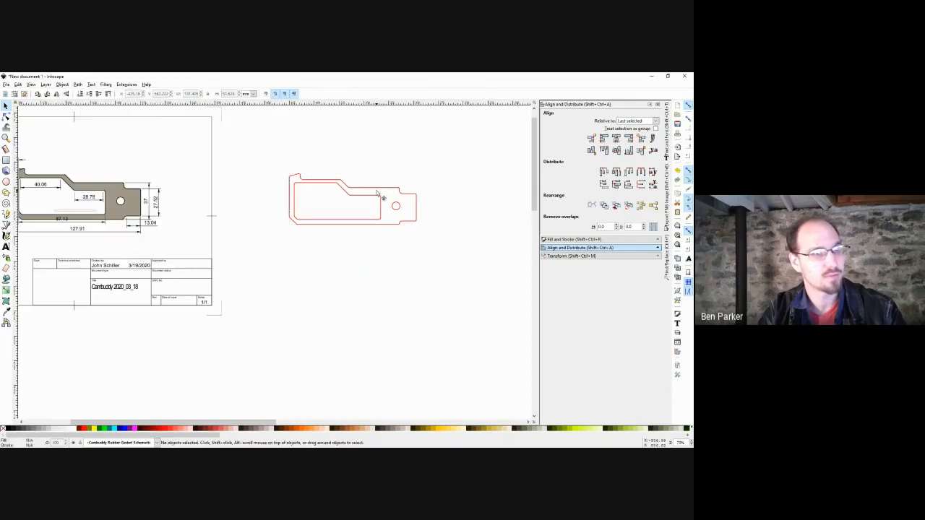
{"action": "double_click", "coordinate": [377, 188]}
{"action": "double_click", "coordinate": [377, 189]}
{"action": "double_click", "coordinate": [377, 189]}
{"action": "left_click", "coordinate": [378, 189]}
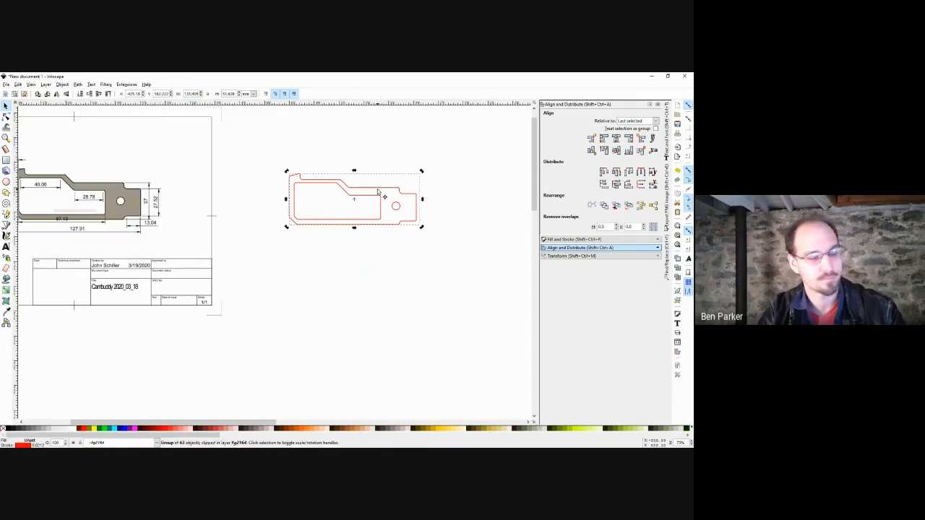
{"action": "key", "text": "ctrl+shift+g"}
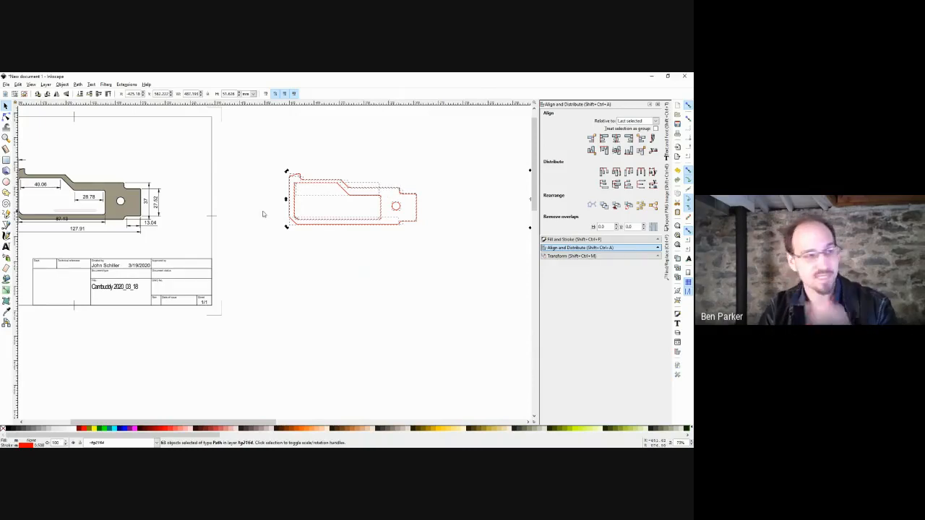
Rubber-band all the red outline's paths and group them with Ctrl+G.
{"action": "left_click_drag", "start_coordinate": [269, 211], "coordinate": [369, 219]}
{"action": "left_click_drag", "start_coordinate": [434, 207], "coordinate": [412, 208]}
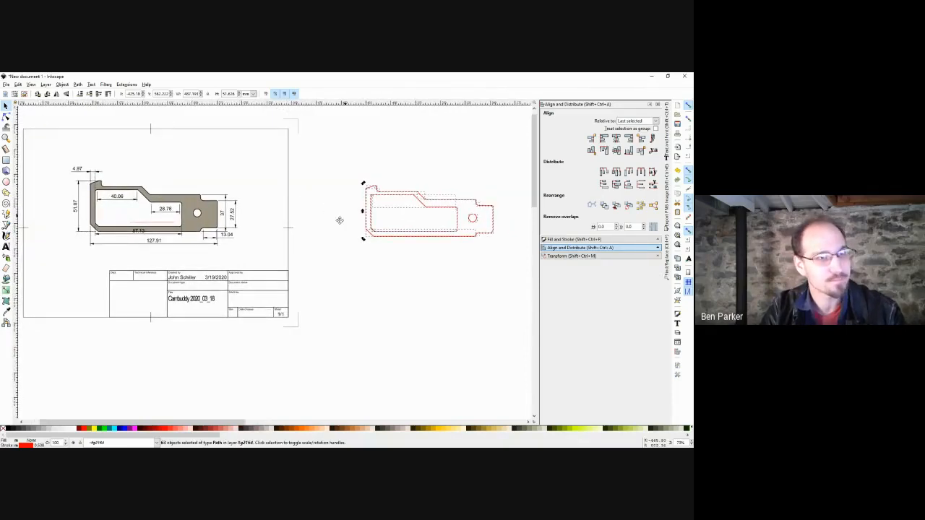
{"action": "mouse_move", "coordinate": [515, 169]}
{"action": "left_mouse_down"}
{"action": "mouse_move", "coordinate": [440, 180]}
{"action": "mouse_move", "coordinate": [258, 287]}
{"action": "mouse_move", "coordinate": [267, 275]}
{"action": "left_mouse_up"}
{"action": "key", "text": "ctrl+g"}
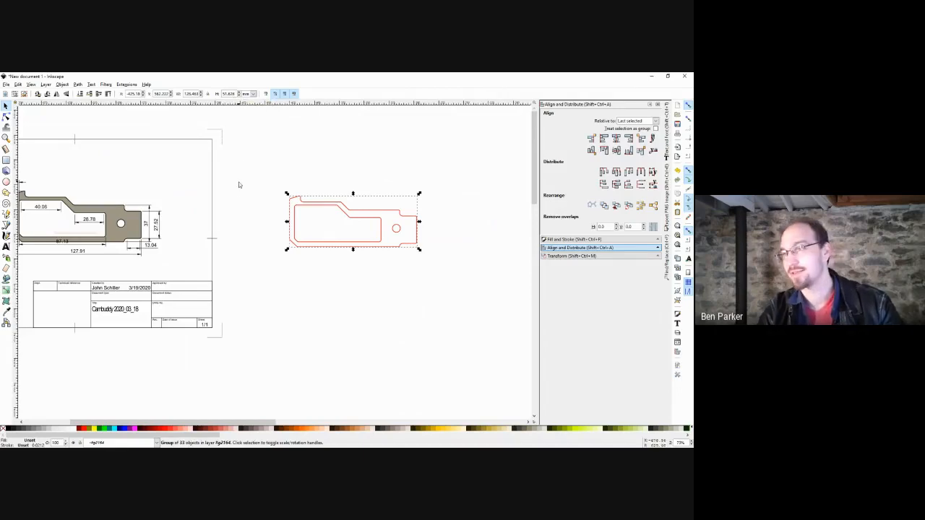
{"action": "scroll", "coordinate": [240, 188], "scroll_direction": "left", "scroll_amount": 2}
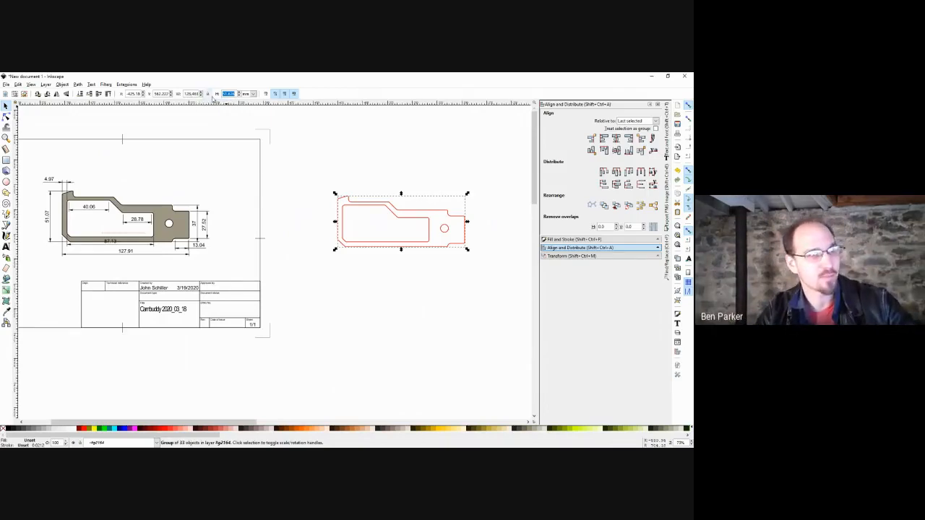
Lock the W/H ratio and set the red outline's height to 51.07, then deselect it.
{"action": "left_click", "coordinate": [207, 94]}
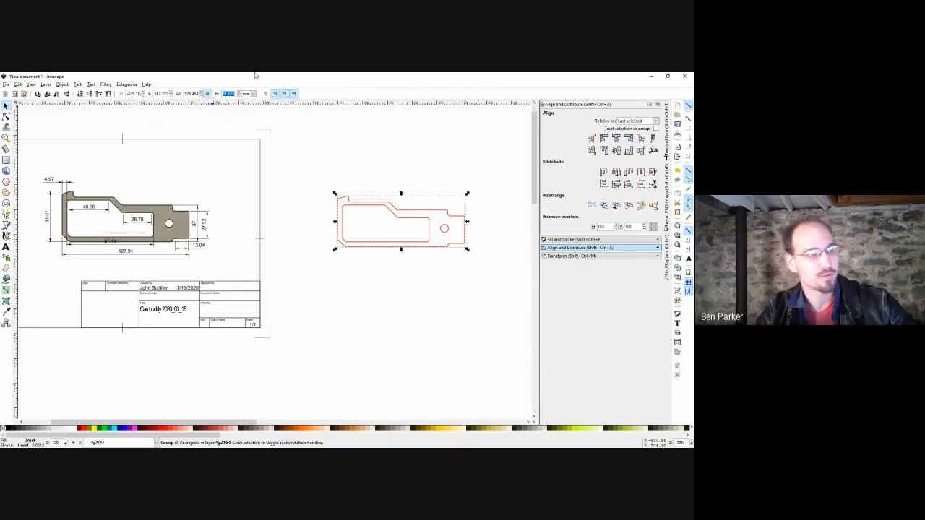
{"action": "type", "text": "51"}
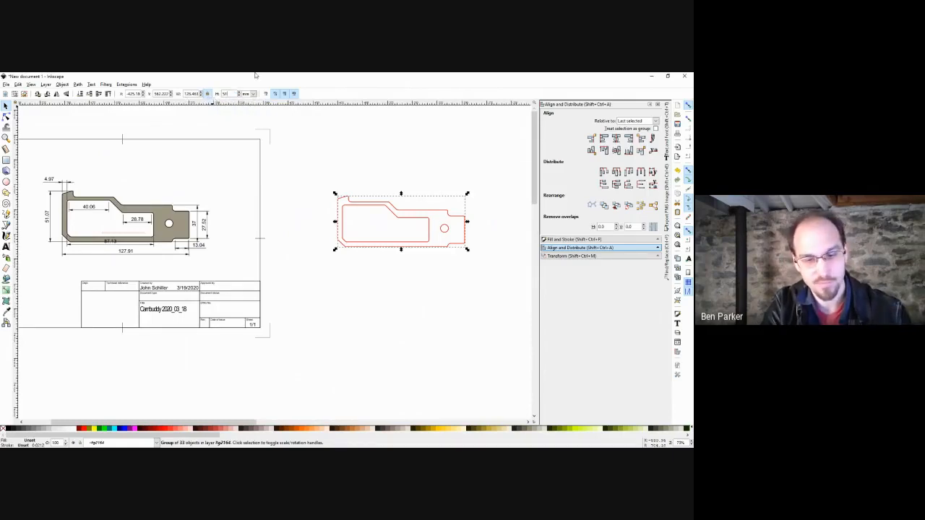
{"action": "type", "text": ".07"}
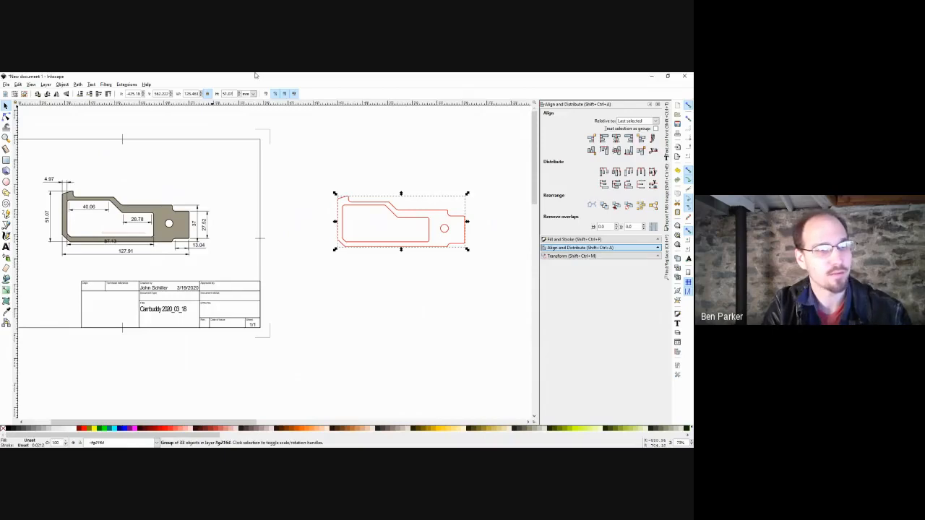
{"action": "key", "text": "Return"}
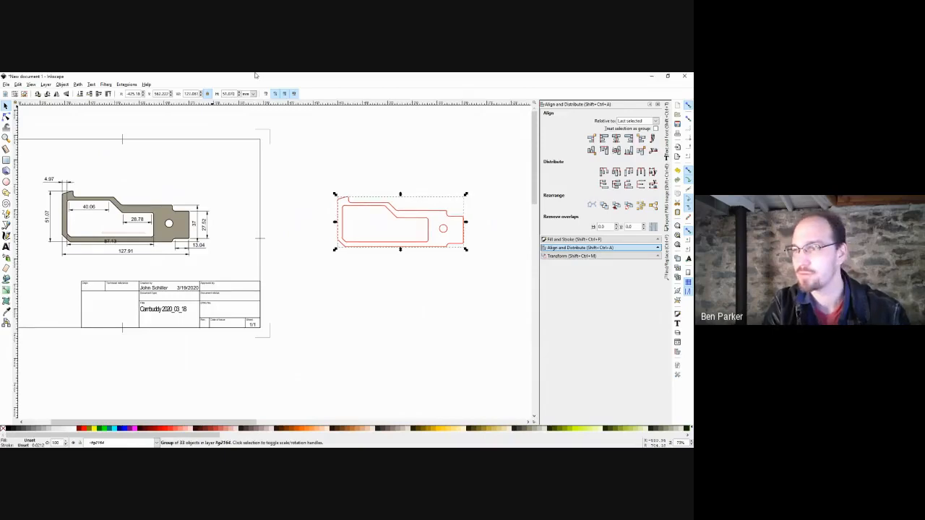
{"action": "left_click", "coordinate": [477, 177]}
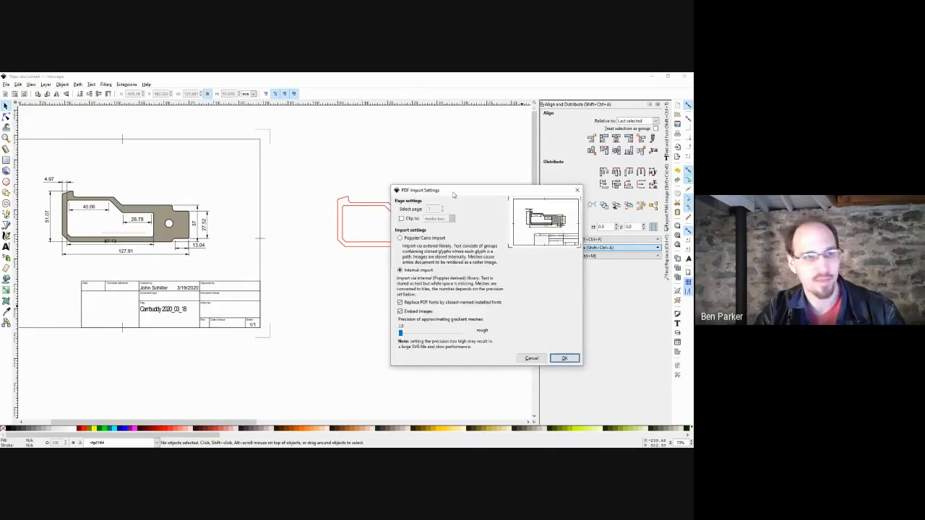
Move aside and close the PDF Import Settings dialog, then pan back to the red outlines.
{"action": "left_click_drag", "start_coordinate": [454, 191], "coordinate": [373, 189]}
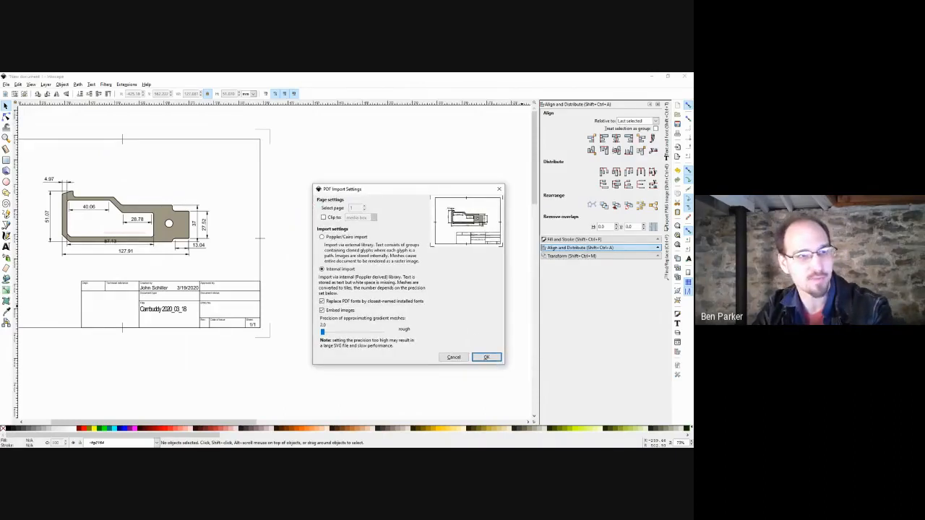
{"action": "left_click", "coordinate": [499, 189]}
{"action": "left_click_drag", "start_coordinate": [470, 237], "coordinate": [121, 228]}
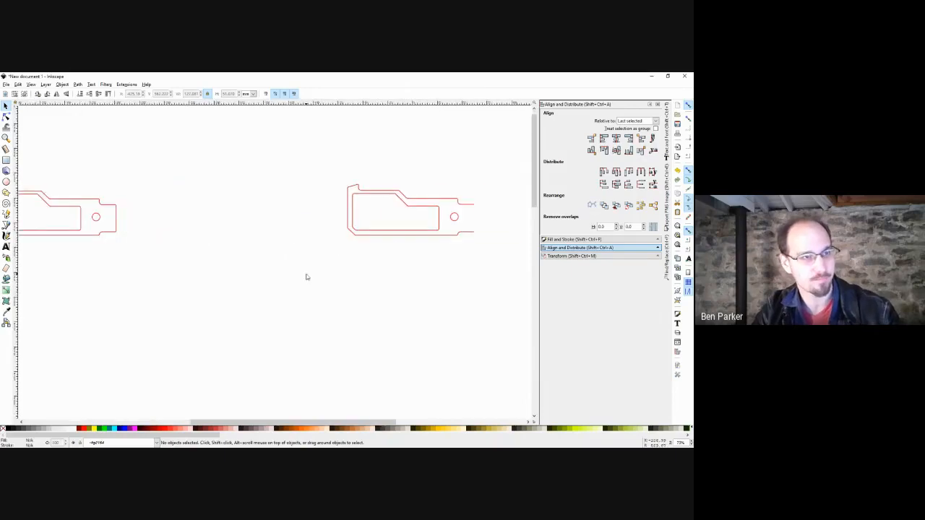
{"action": "left_click_drag", "start_coordinate": [306, 277], "coordinate": [279, 221]}
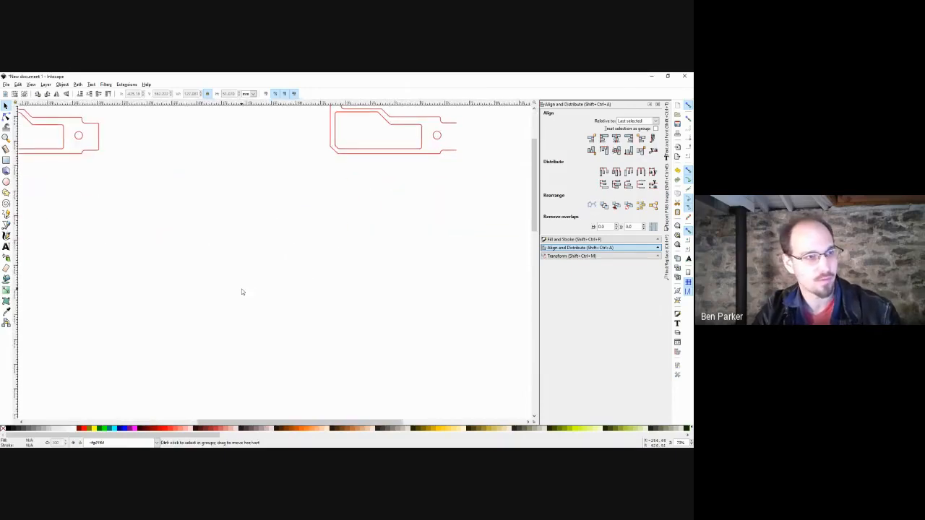
Delete the screenshot accidentally pasted onto the canvas.
{"action": "key", "text": "ctrl+v"}
{"action": "scroll", "coordinate": [308, 281], "scroll_direction": "up", "scroll_amount": 5}
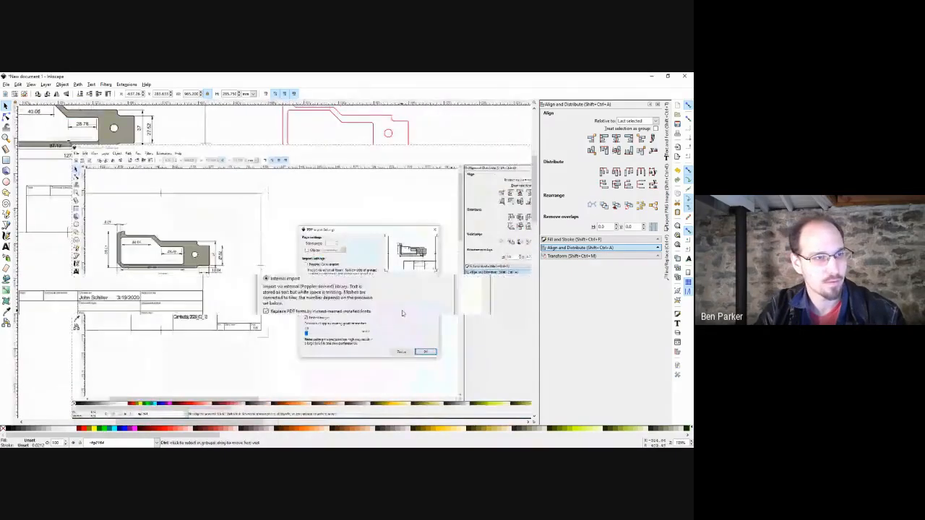
{"action": "left_click_drag", "start_coordinate": [375, 294], "coordinate": [387, 279]}
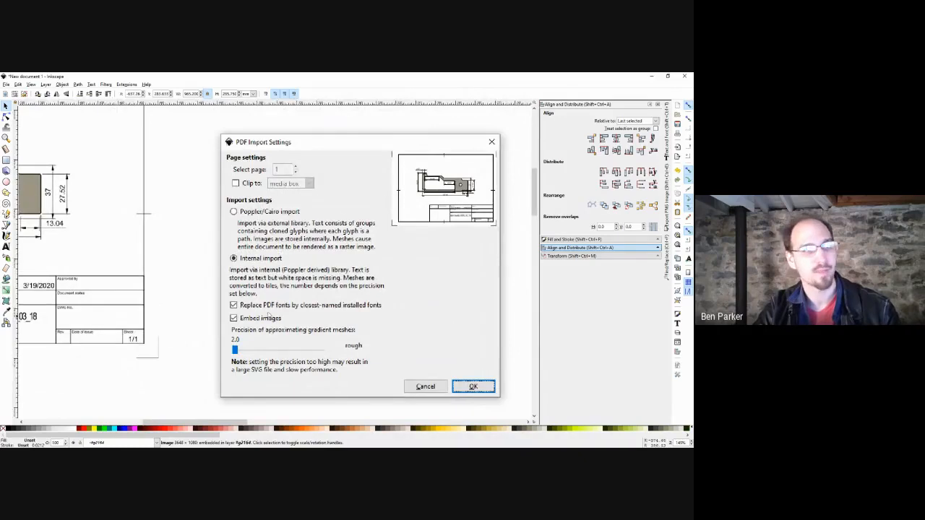
{"action": "scroll", "coordinate": [434, 347], "scroll_direction": "down", "scroll_amount": 4}
{"action": "key", "text": "Delete"}
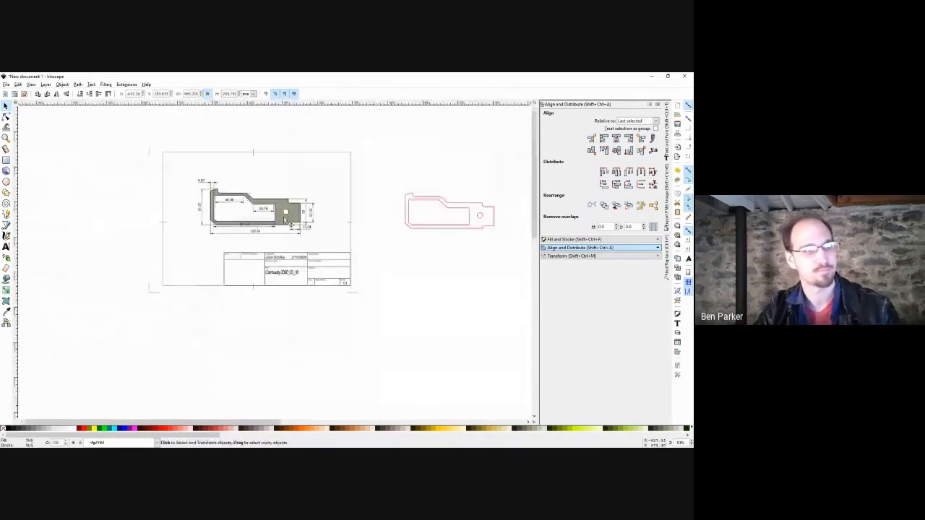
Fit the drawing in view, delete the second red outline, and select the remaining one.
{"action": "scroll", "coordinate": [247, 208], "scroll_direction": "up", "scroll_amount": 2}
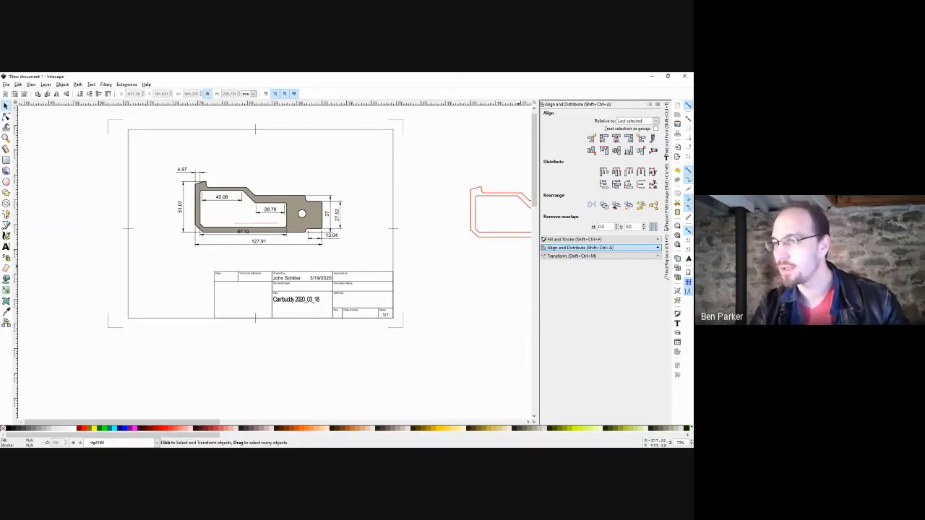
{"action": "scroll", "coordinate": [380, 252], "scroll_direction": "down", "scroll_amount": 3}
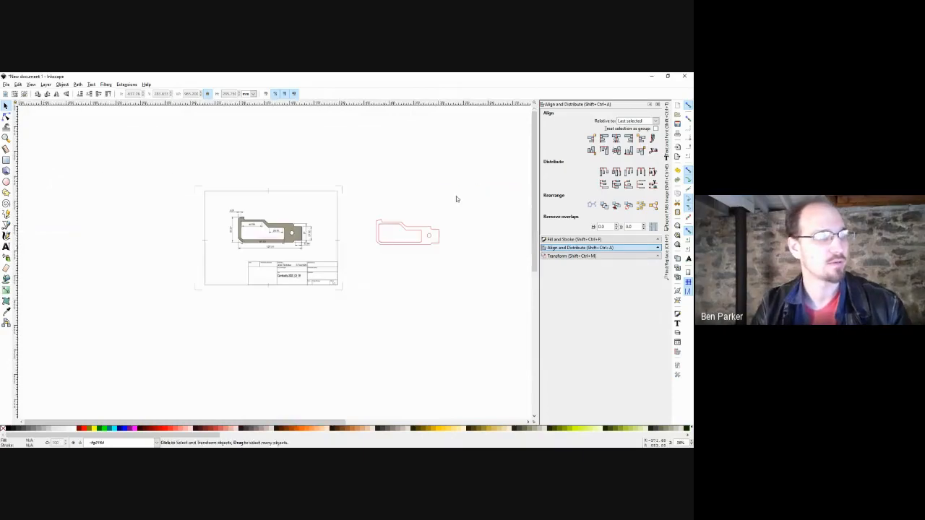
{"action": "key", "text": "4"}
{"action": "left_click_drag", "start_coordinate": [462, 221], "coordinate": [395, 231]}
{"action": "left_click_drag", "start_coordinate": [480, 231], "coordinate": [355, 313]}
{"action": "key", "text": "Delete"}
{"action": "scroll", "coordinate": [343, 291], "scroll_direction": "left", "scroll_amount": 3}
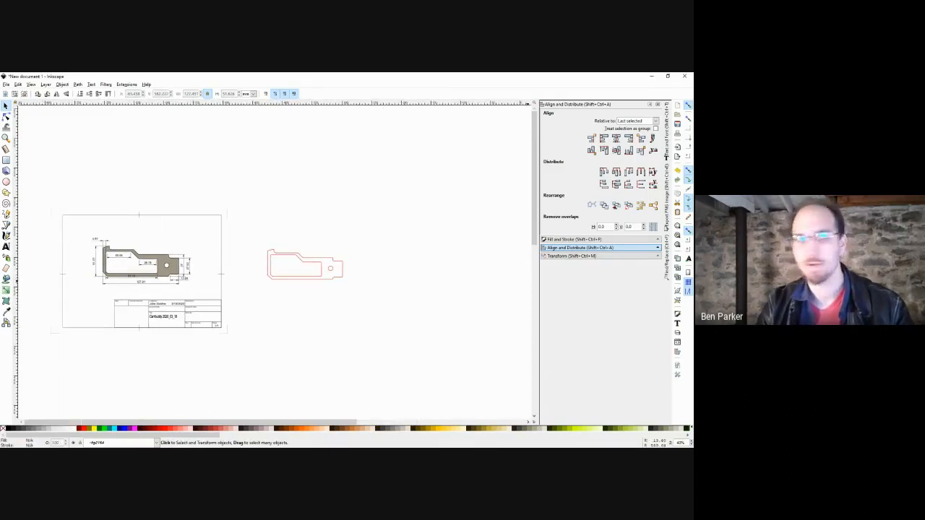
{"action": "left_click_drag", "start_coordinate": [372, 216], "coordinate": [245, 315]}
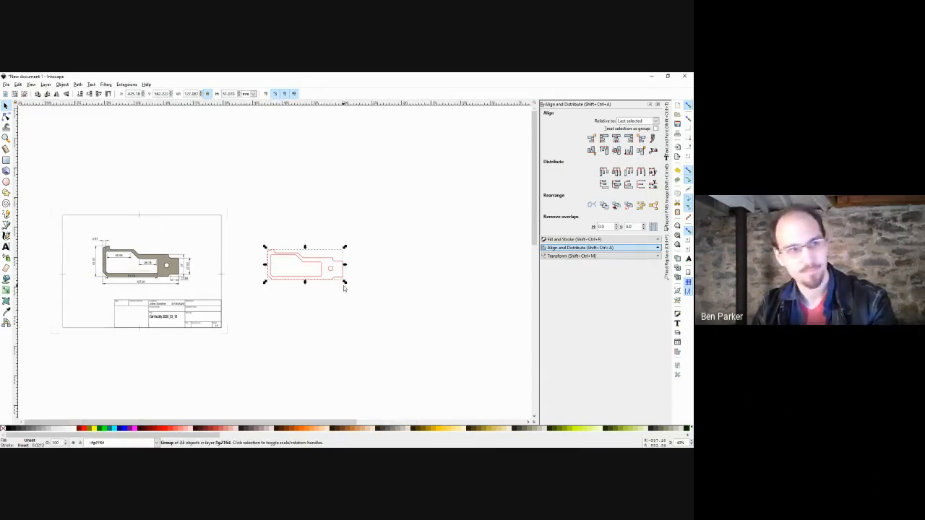
Rotate the outline 90°, duplicate it, flip the copy 180° and nest it against the original.
{"action": "key", "text": "ctrl+bracketleft"}
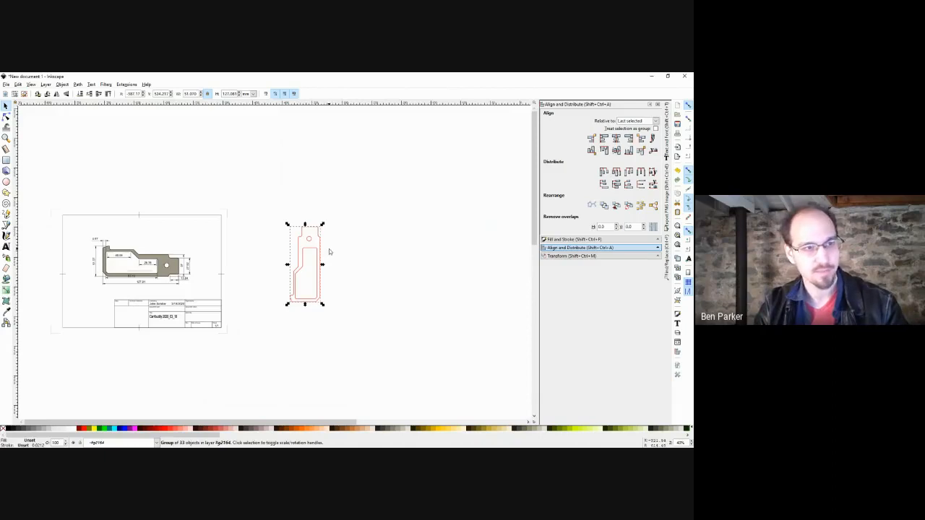
{"action": "key", "text": "ctrl+d"}
{"action": "left_click_drag", "start_coordinate": [306, 252], "coordinate": [340, 252]}
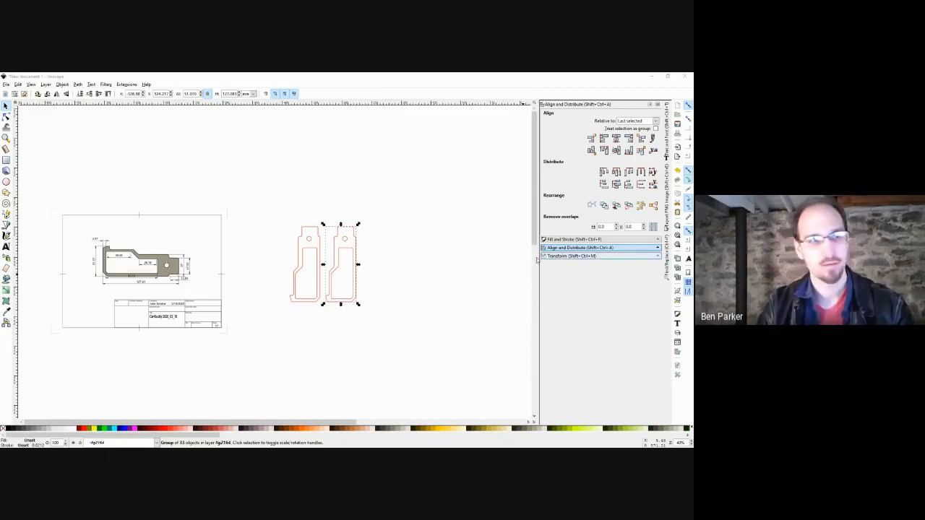
{"action": "left_click_drag", "start_coordinate": [407, 256], "coordinate": [426, 254]}
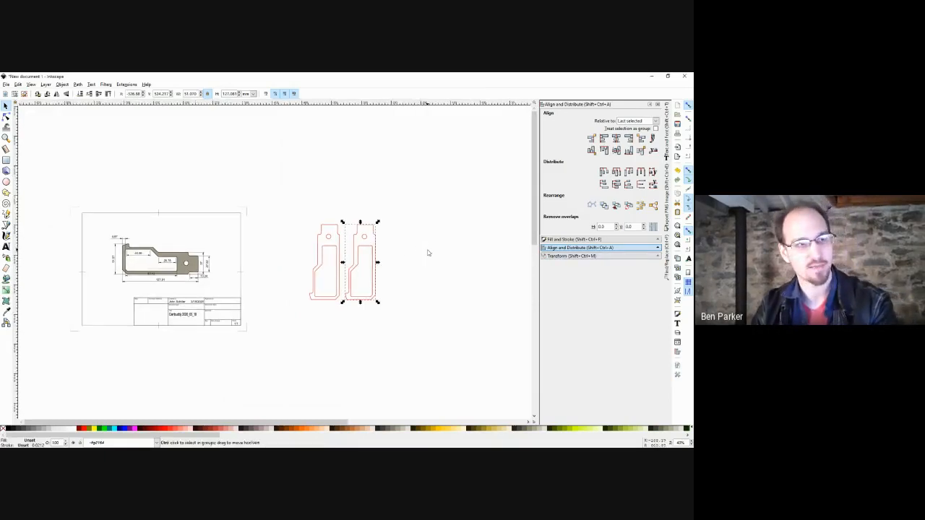
{"action": "key", "text": "ctrl+]"}
{"action": "key", "text": "ctrl+]"}
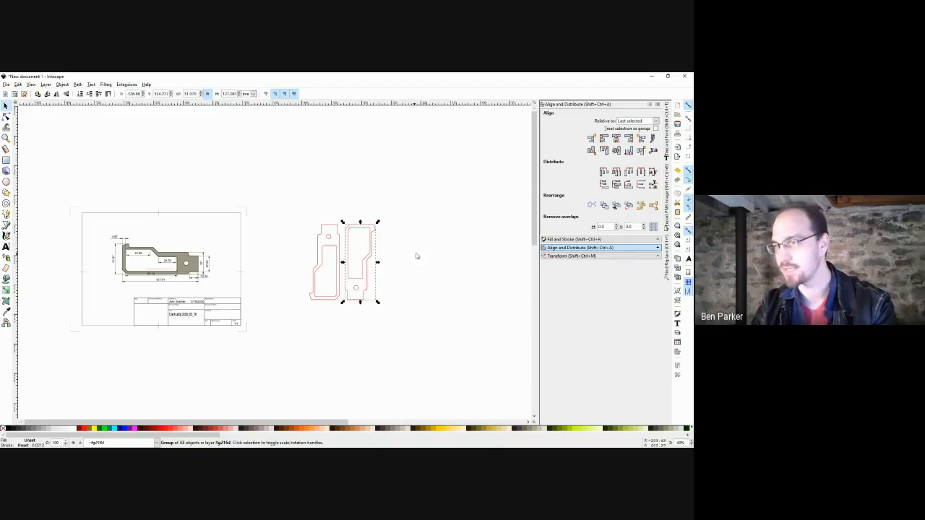
{"action": "left_click_drag", "start_coordinate": [371, 257], "coordinate": [312, 254]}
{"action": "scroll", "coordinate": [312, 268], "scroll_direction": "up", "scroll_amount": 2}
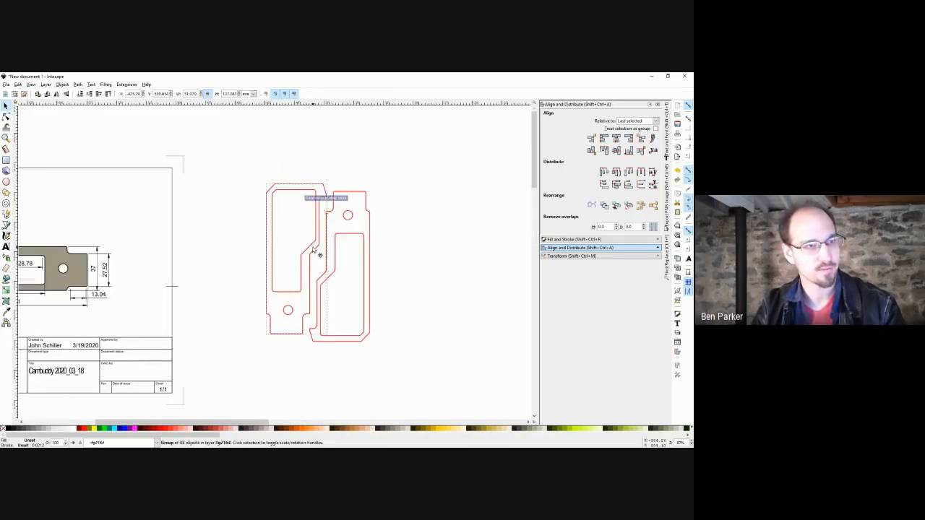
{"action": "left_click_drag", "start_coordinate": [380, 160], "coordinate": [215, 375]}
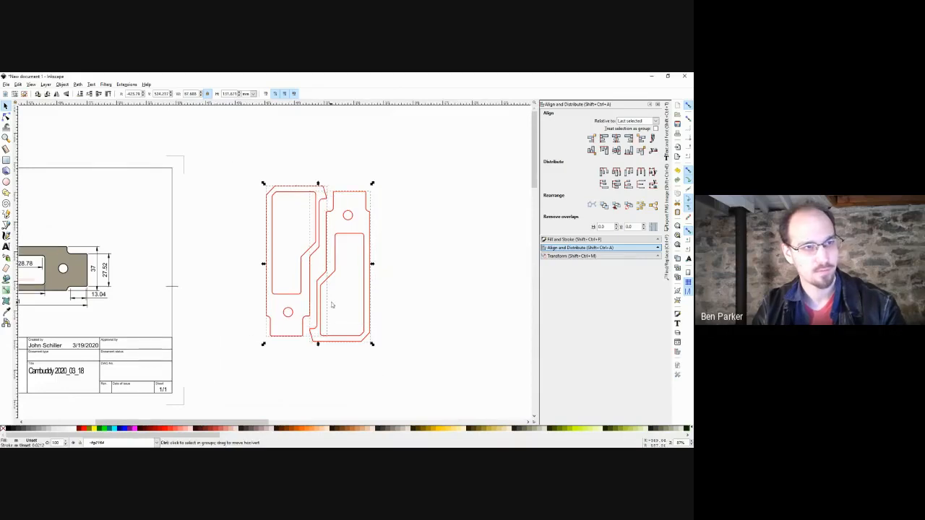
Copy the nested pair into three pairs in a row, then select all six and delete them.
{"action": "scroll", "coordinate": [336, 302], "scroll_direction": "down", "scroll_amount": 2}
{"action": "left_click_drag", "start_coordinate": [309, 268], "coordinate": [424, 266]}
{"action": "key", "text": "ctrl+d"}
{"action": "left_click", "coordinate": [455, 198]}
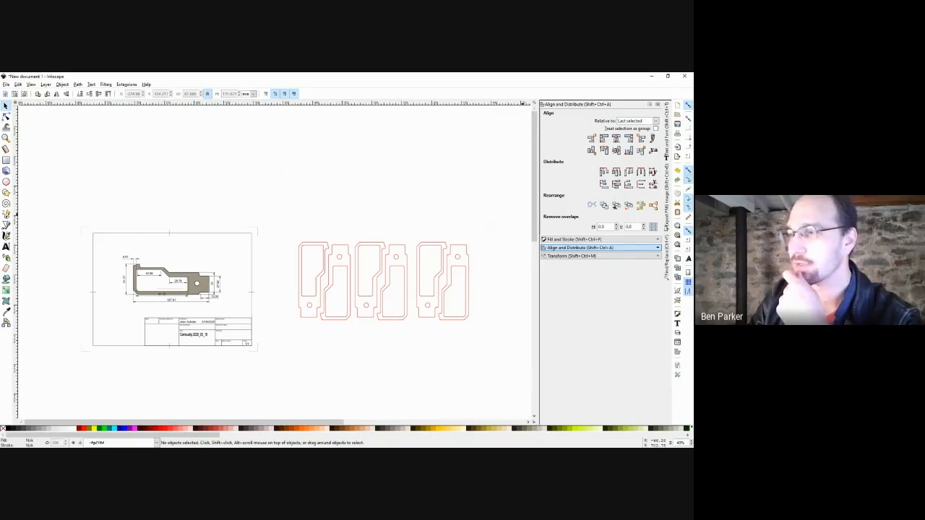
{"action": "left_click_drag", "start_coordinate": [496, 203], "coordinate": [268, 357]}
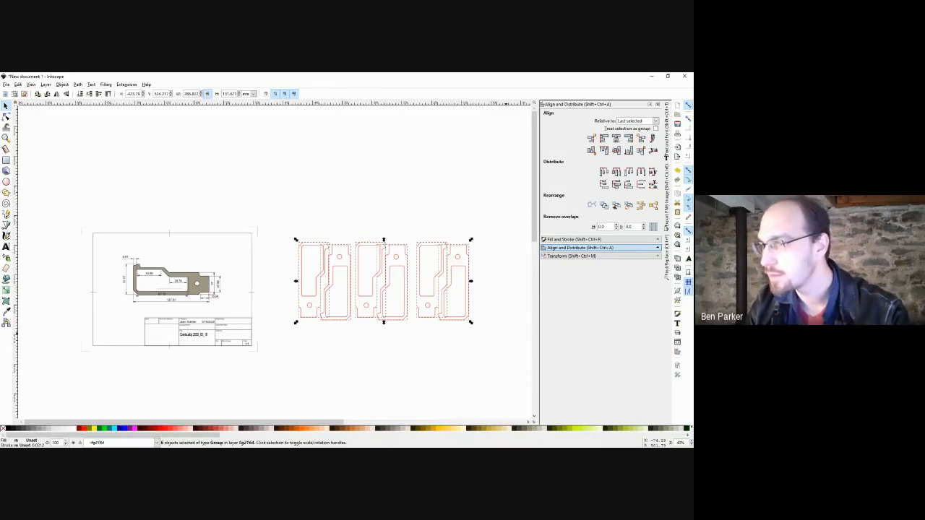
{"action": "key", "text": "Delete"}
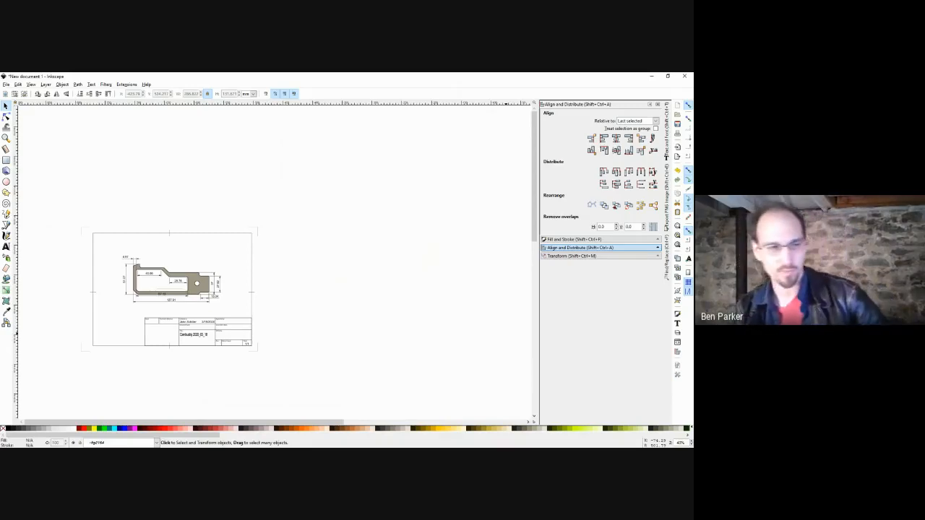
{"action": "scroll", "coordinate": [380, 238], "scroll_direction": "down", "scroll_amount": 1}
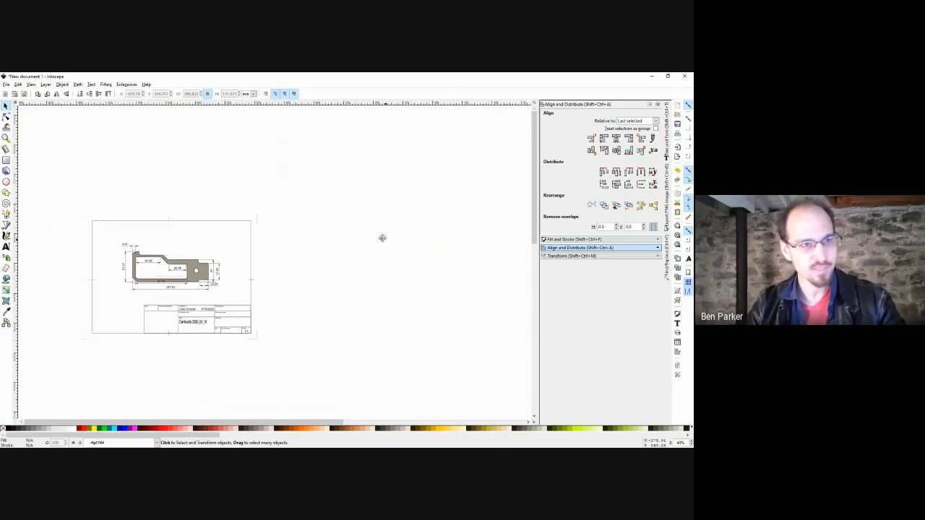
Draw a square with no fill and an outline width of 1.
{"action": "scroll", "coordinate": [376, 233], "scroll_direction": "right", "scroll_amount": 1}
{"action": "key", "text": "r"}
{"action": "mouse_move", "coordinate": [323, 214]}
{"action": "left_mouse_down"}
{"action": "mouse_move", "coordinate": [351, 242]}
{"action": "mouse_move", "coordinate": [335, 251]}
{"action": "mouse_move", "coordinate": [354, 277]}
{"action": "left_mouse_up"}
{"action": "key", "text": "s"}
{"action": "left_click", "coordinate": [374, 234]}
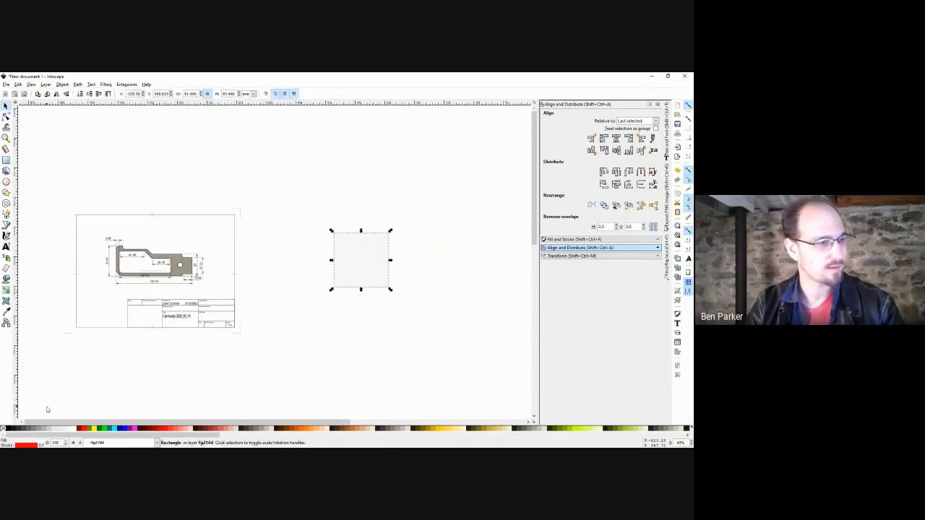
{"action": "left_click", "coordinate": [8, 429]}
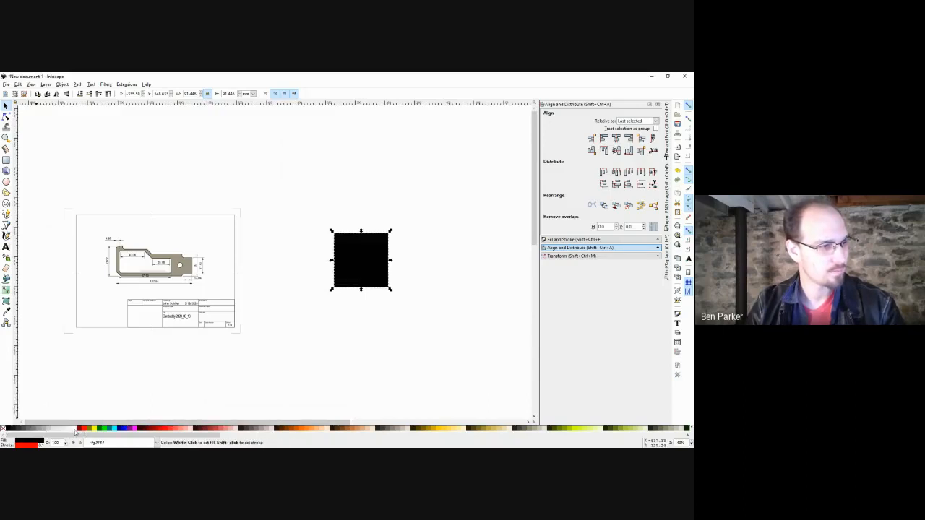
{"action": "left_click", "coordinate": [76, 429]}
{"action": "right_click", "coordinate": [41, 445]}
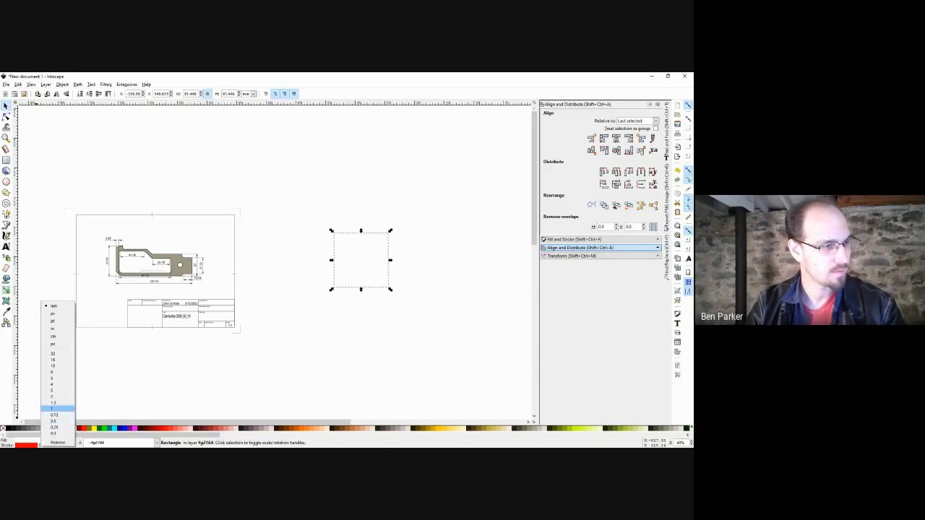
{"action": "left_click", "coordinate": [53, 409]}
{"action": "left_click", "coordinate": [310, 371]}
Draw a diagonal line and a horizontal line inside the square with the Pencil tool.
{"action": "left_click_drag", "start_coordinate": [372, 268], "coordinate": [354, 283]}
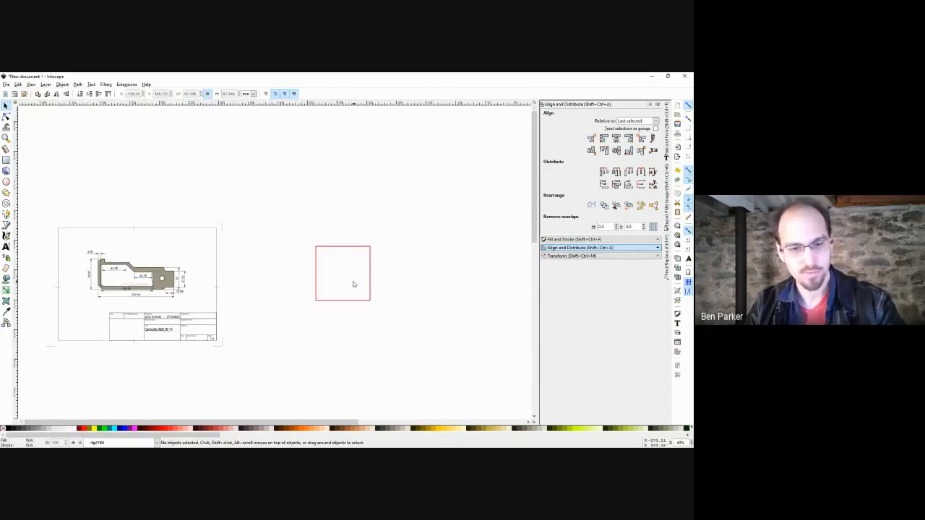
{"action": "key", "text": "p"}
{"action": "scroll", "coordinate": [342, 283], "scroll_direction": "up", "scroll_amount": 2}
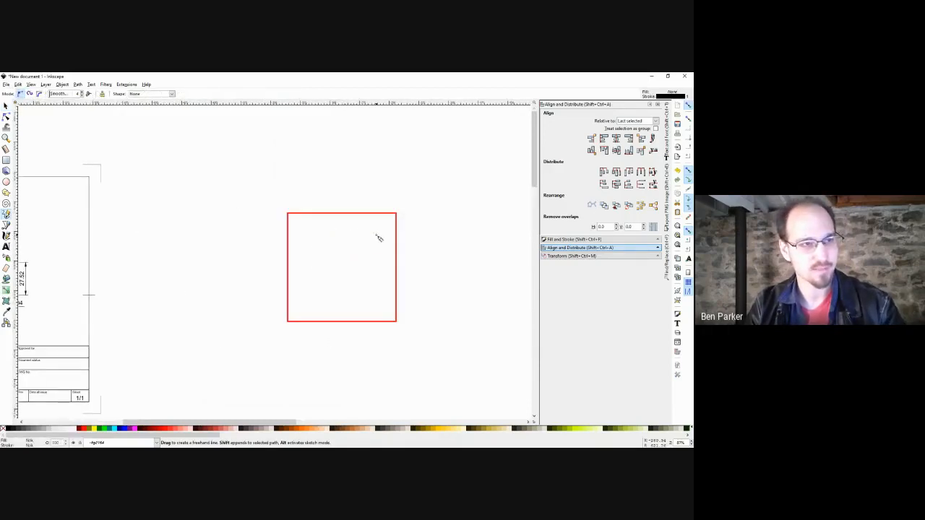
{"action": "left_click_drag", "start_coordinate": [371, 235], "coordinate": [323, 300]}
{"action": "left_click", "coordinate": [310, 265]}
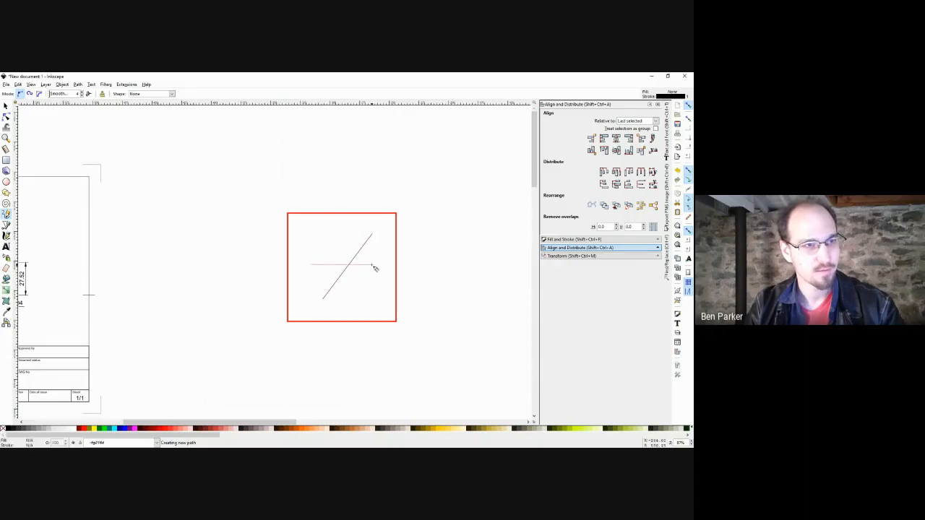
{"action": "left_click", "coordinate": [376, 265]}
Colour both lines red, then group them with the square using Ctrl+G.
{"action": "key", "text": "s"}
{"action": "left_click", "coordinate": [364, 246], "text": "shift"}
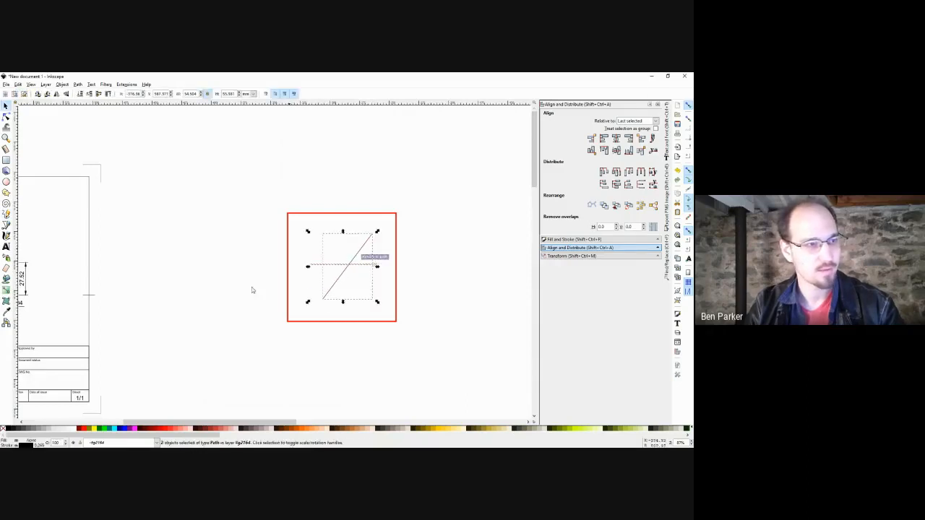
{"action": "left_click", "coordinate": [84, 429], "text": "shift"}
{"action": "key", "text": "Escape"}
{"action": "left_click_drag", "start_coordinate": [411, 190], "coordinate": [207, 386]}
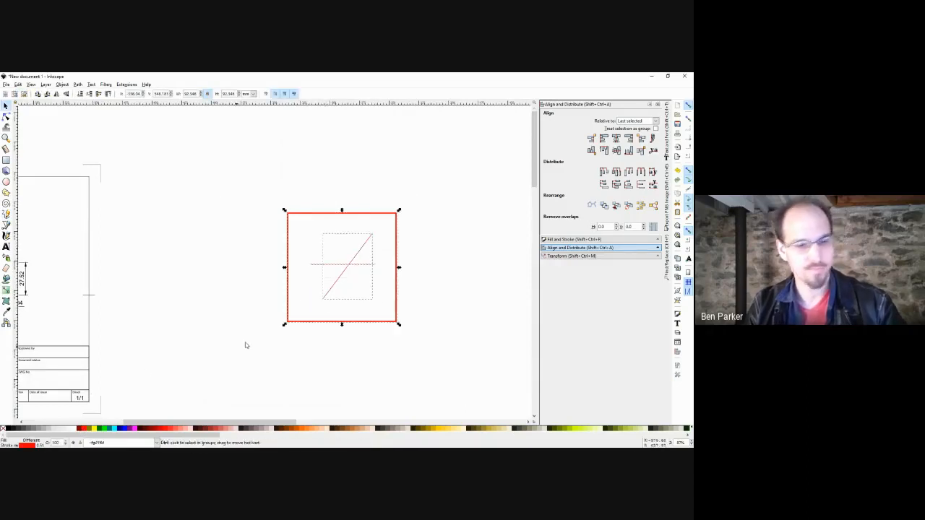
{"action": "key", "text": "ctrl+g"}
{"action": "scroll", "coordinate": [401, 302], "scroll_direction": "down", "scroll_amount": 1, "text": "ctrl"}
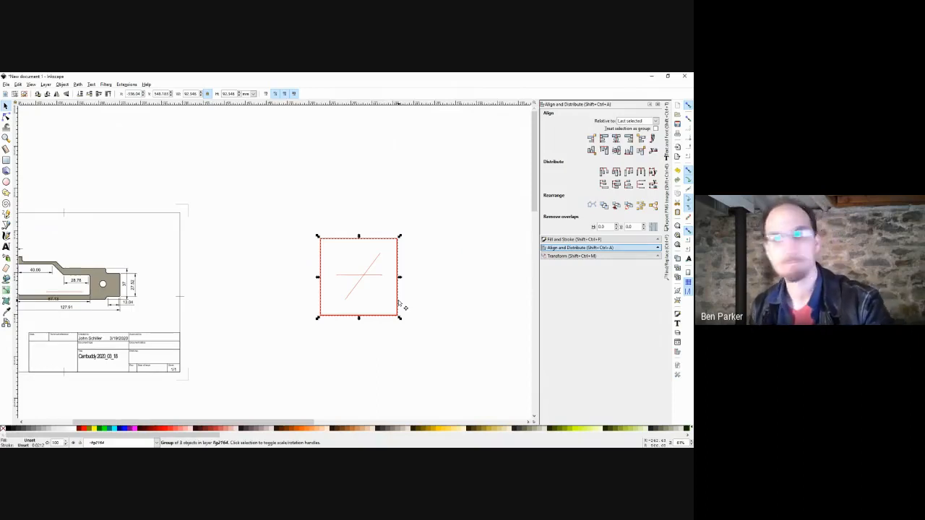
Delete the grouped red square and its crossing lines.
{"action": "key", "text": "Delete"}
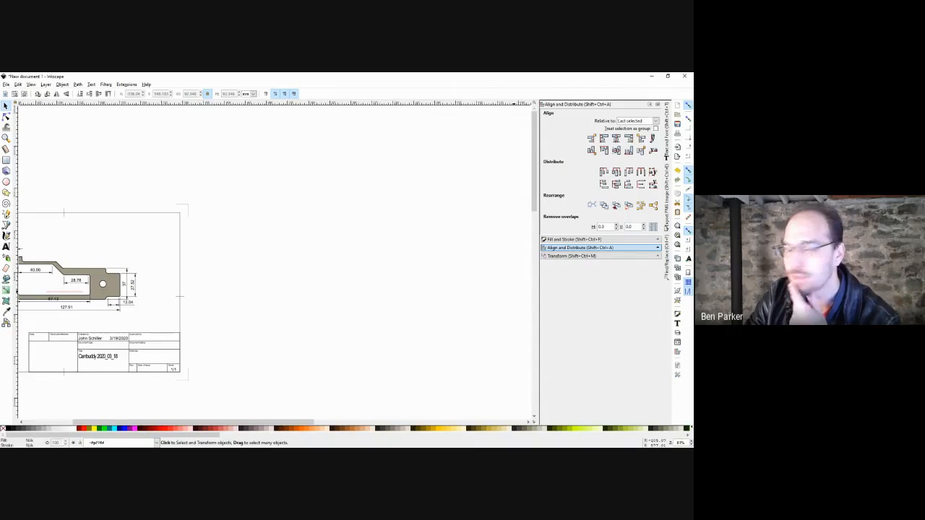
Draw a red square and cut a shorter rectangle out of its right side with Difference.
{"action": "left_click_drag", "start_coordinate": [314, 305], "coordinate": [307, 271]}
{"action": "key", "text": "r"}
{"action": "mouse_move", "coordinate": [313, 232]}
{"action": "left_mouse_down"}
{"action": "mouse_move", "coordinate": [376, 316]}
{"action": "mouse_move", "coordinate": [408, 330]}
{"action": "left_mouse_up"}
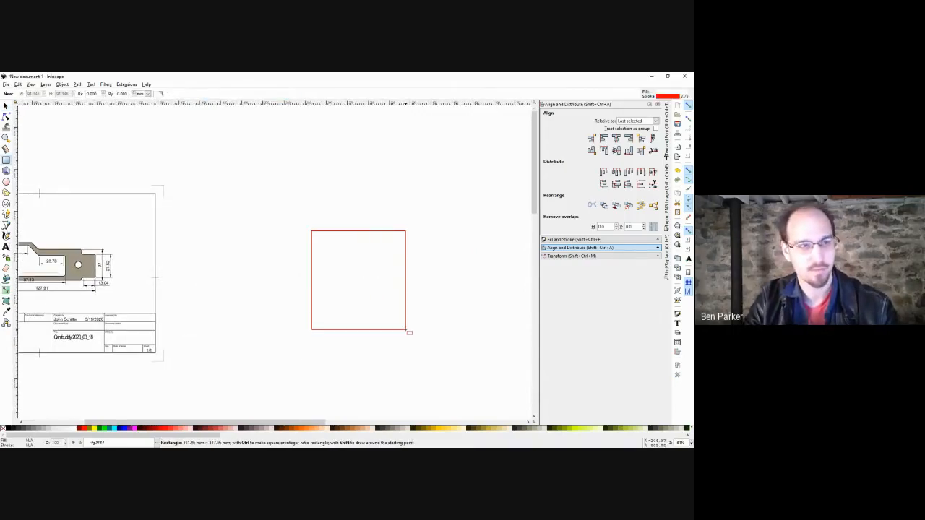
{"action": "key", "text": "s"}
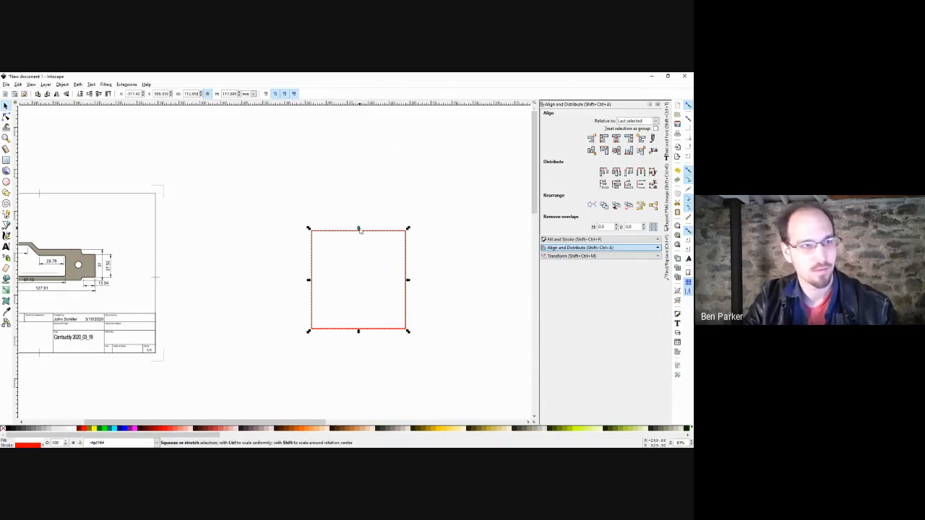
{"action": "left_click_drag", "start_coordinate": [359, 229], "coordinate": [409, 262]}
{"action": "left_click", "coordinate": [405, 262], "text": "shift"}
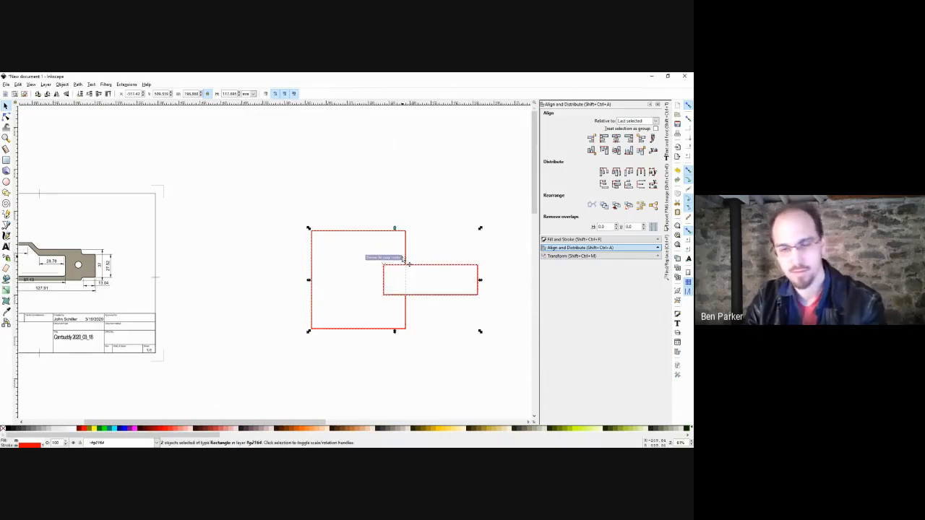
{"action": "key", "text": "ctrl+minus"}
{"action": "key", "text": "Escape"}
Try dragging the notch's top-left node upward, then centre the notched shape in view.
{"action": "key", "text": "n"}
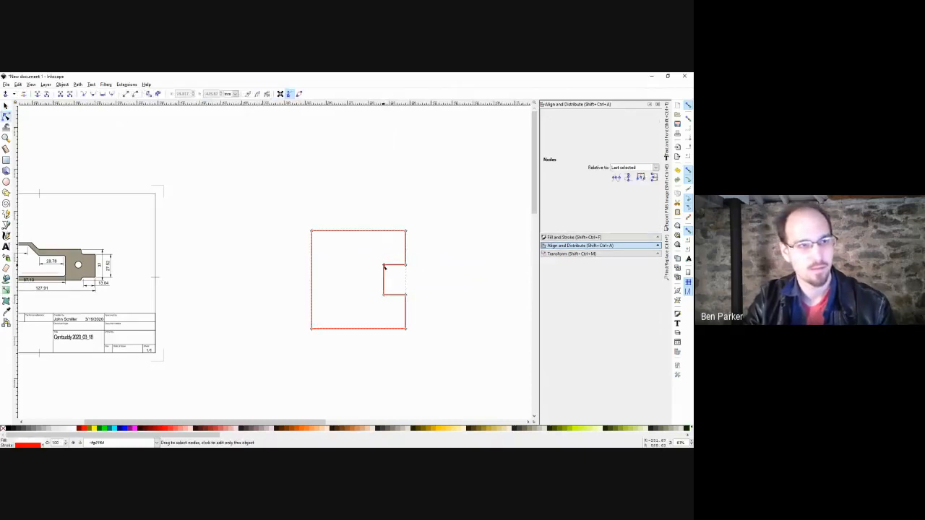
{"action": "left_click", "coordinate": [384, 264]}
{"action": "left_click_drag", "start_coordinate": [383, 264], "coordinate": [384, 264]}
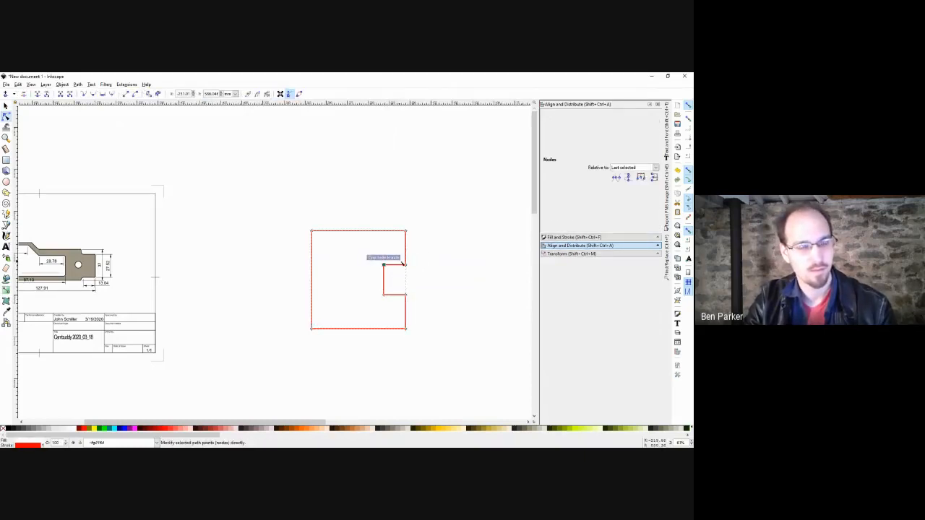
{"action": "key", "text": "s"}
{"action": "key", "text": "Escape"}
{"action": "scroll", "coordinate": [413, 274], "scroll_direction": "up", "scroll_amount": 2}
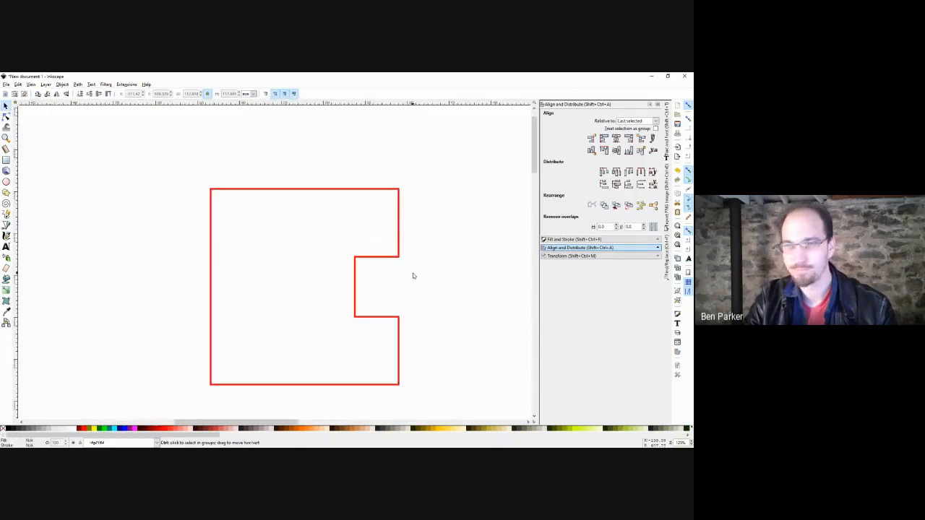
{"action": "left_click_drag", "start_coordinate": [422, 274], "coordinate": [378, 273]}
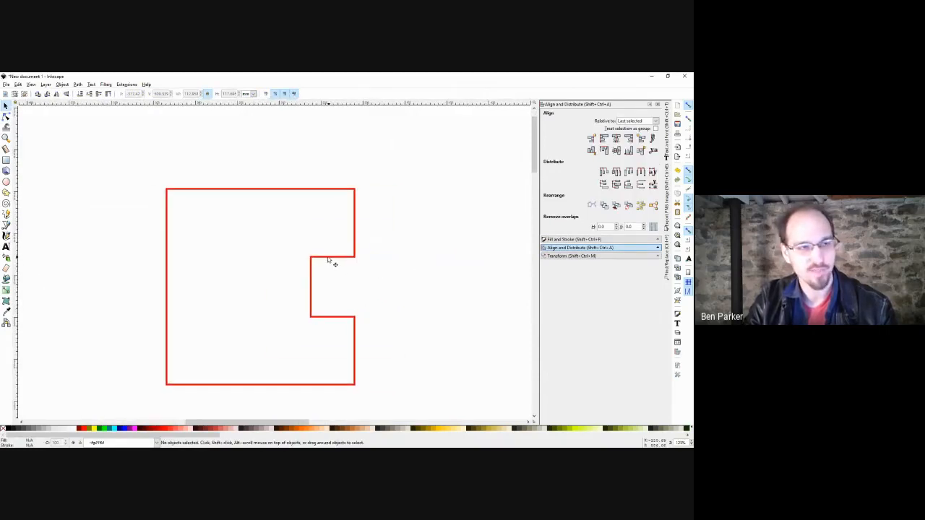
Nudge the notch's top-left node up and bottom-left node down to flare it into a dovetail.
{"action": "left_click", "coordinate": [328, 257]}
{"action": "key", "text": "n"}
{"action": "left_click", "coordinate": [311, 256]}
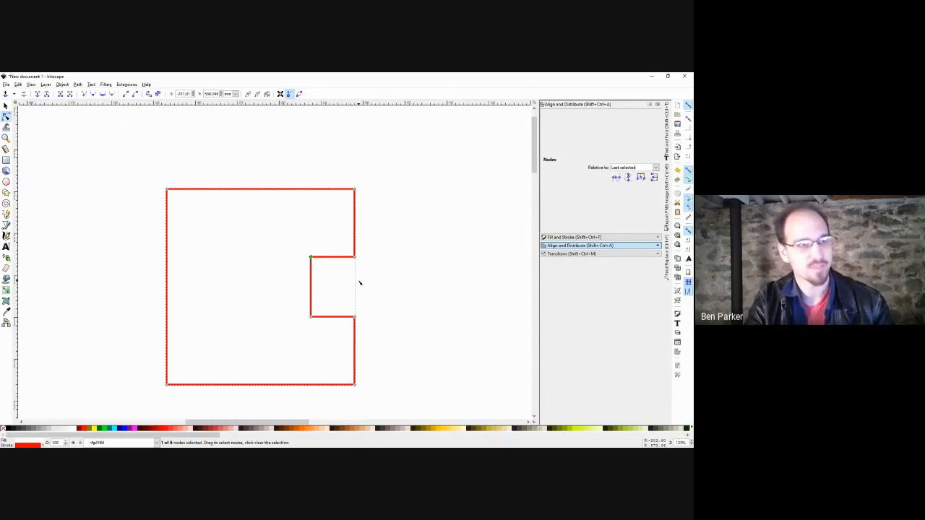
{"action": "key", "text": "Up"}
{"action": "key", "text": "Up"}
{"action": "key", "text": "Up"}
{"action": "key", "text": "Up"}
{"action": "key", "text": "Up"}
{"action": "key", "text": "Up"}
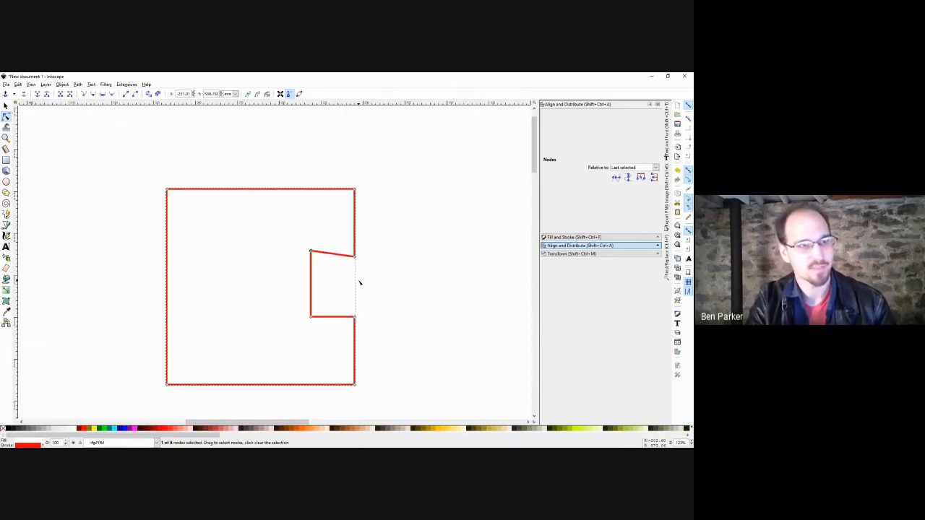
{"action": "left_click_drag", "start_coordinate": [332, 304], "coordinate": [293, 327]}
{"action": "key", "text": "Down"}
{"action": "key", "text": "Down"}
{"action": "key", "text": "Down"}
{"action": "key", "text": "Down"}
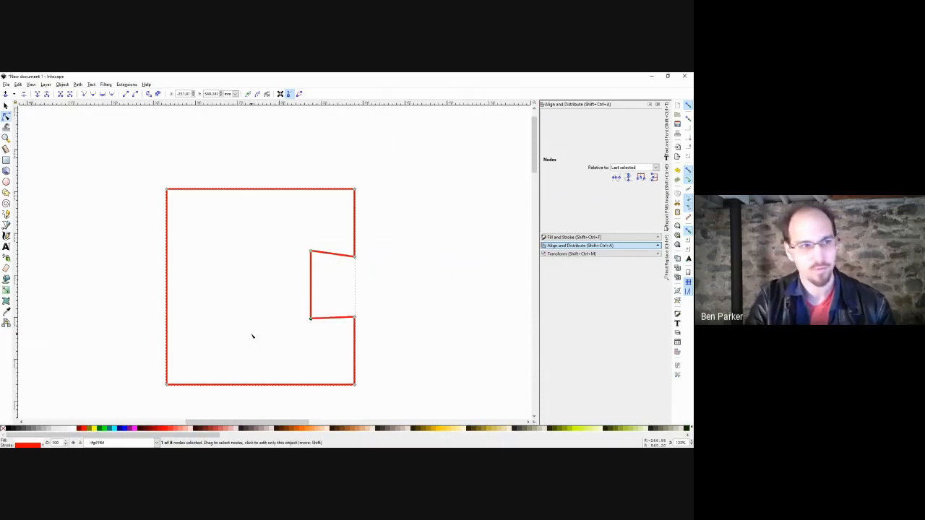
{"action": "key", "text": "Down"}
{"action": "key", "text": "Down"}
{"action": "key", "text": "Down"}
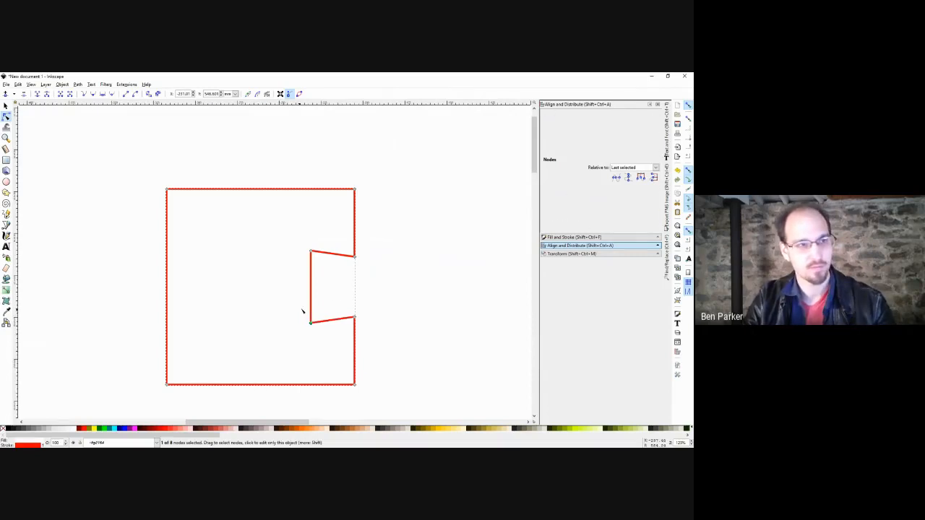
{"action": "key", "text": "space"}
{"action": "left_click", "coordinate": [363, 269]}
Draw a rectangle across the notch and subtract the raised notched square to leave a dovetail-ended tab.
{"action": "key", "text": "r"}
{"action": "left_click_drag", "start_coordinate": [431, 243], "coordinate": [266, 337]}
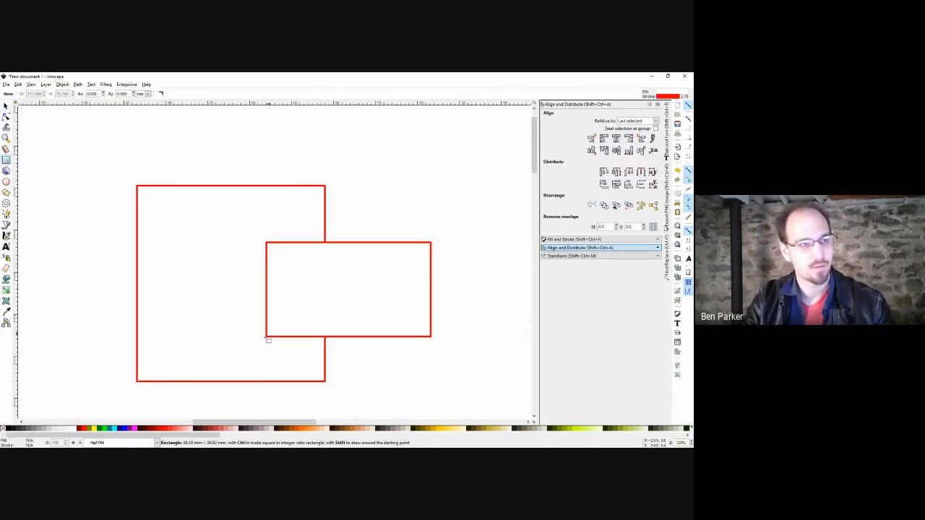
{"action": "key", "text": "space"}
{"action": "left_click", "coordinate": [306, 222]}
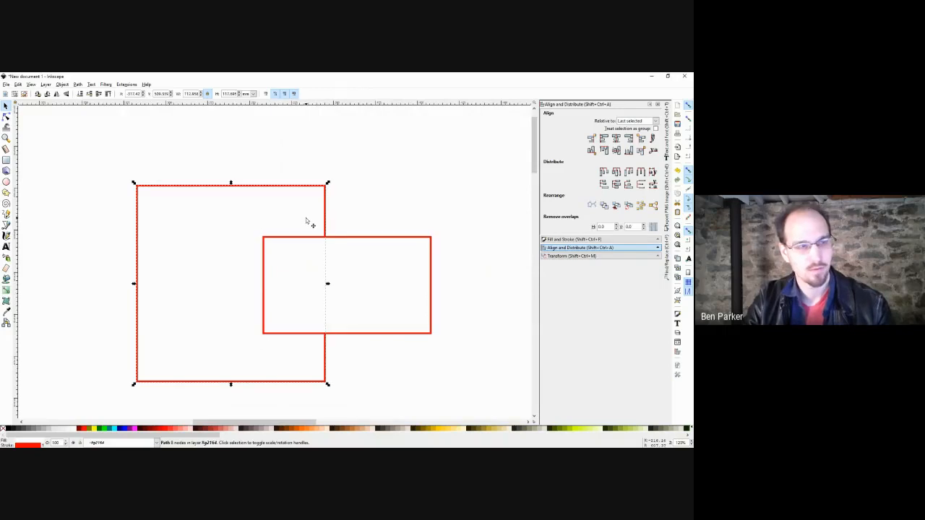
{"action": "key", "text": "Home"}
{"action": "left_click", "coordinate": [346, 271], "text": "shift"}
{"action": "key", "text": "ctrl+minus"}
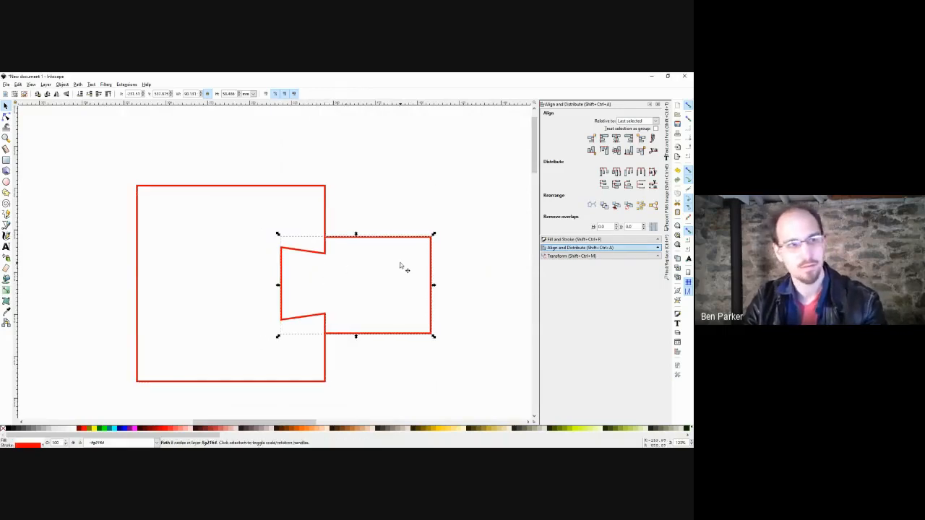
Fit the dovetail tab into the notch, then select it and open the Path menu.
{"action": "mouse_move", "coordinate": [360, 269]}
{"action": "left_mouse_down"}
{"action": "mouse_move", "coordinate": [411, 258]}
{"action": "mouse_move", "coordinate": [360, 270]}
{"action": "left_mouse_up"}
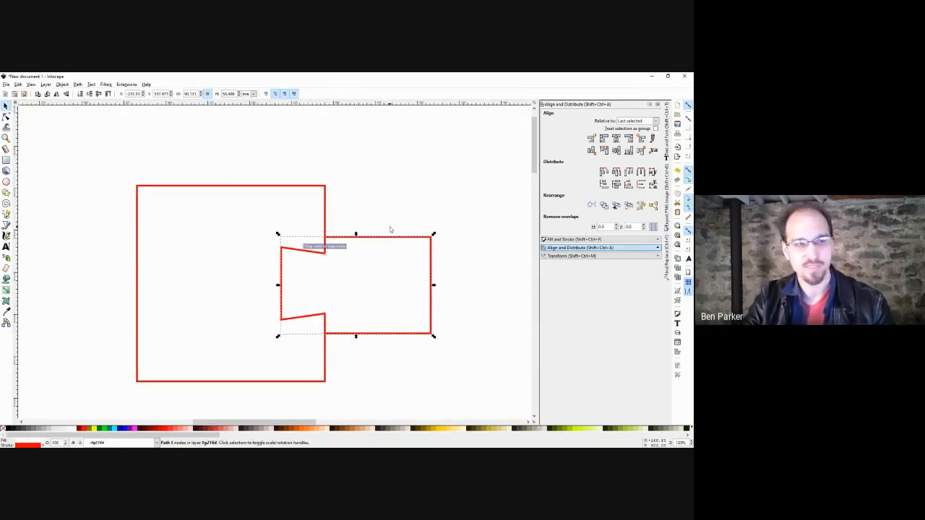
{"action": "left_click", "coordinate": [390, 229]}
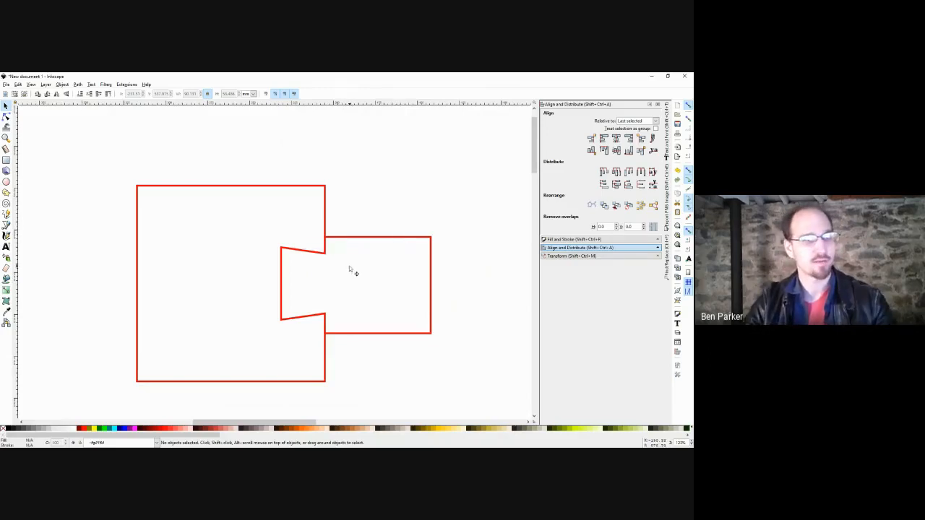
{"action": "mouse_move", "coordinate": [352, 268]}
{"action": "left_mouse_down"}
{"action": "mouse_move", "coordinate": [382, 254]}
{"action": "mouse_move", "coordinate": [351, 268]}
{"action": "left_mouse_up"}
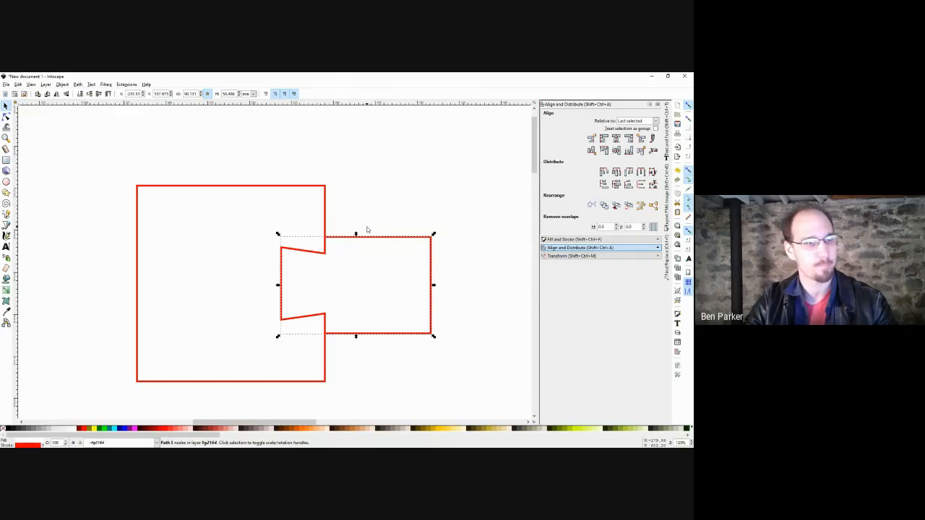
{"action": "left_click_drag", "start_coordinate": [374, 223], "coordinate": [329, 207]}
{"action": "left_click", "coordinate": [308, 190]}
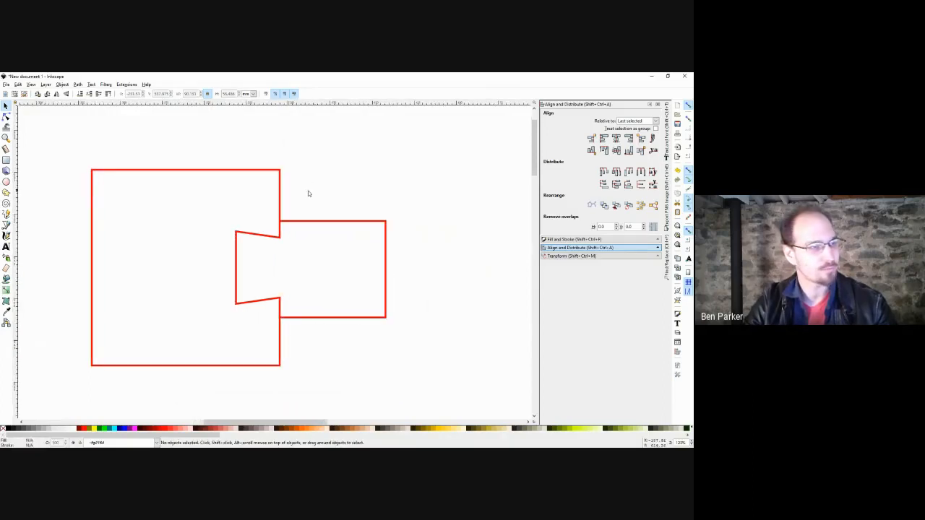
{"action": "left_click", "coordinate": [305, 247]}
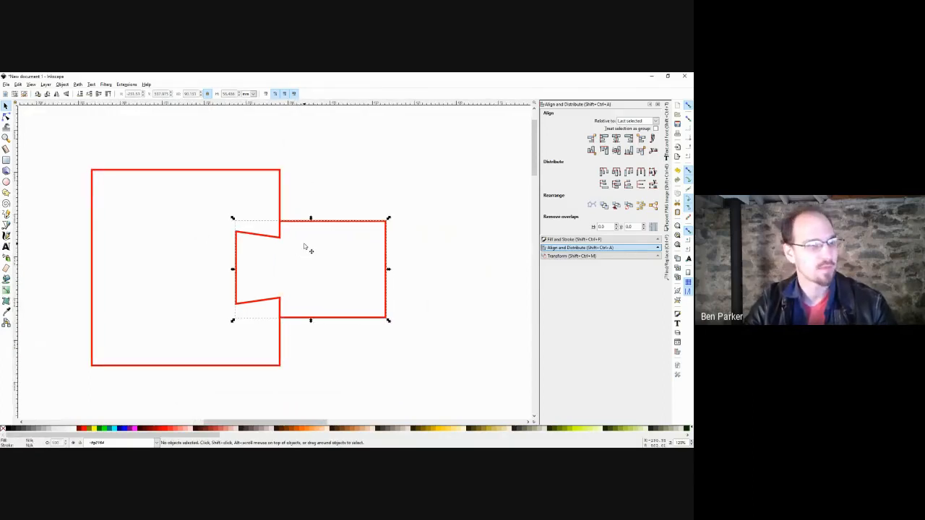
{"action": "left_click", "coordinate": [64, 85]}
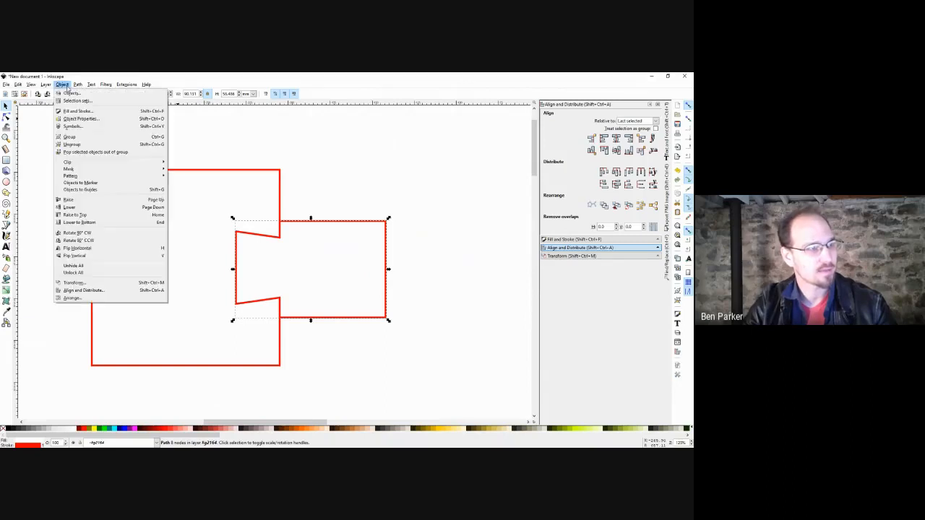
{"action": "mouse_move", "coordinate": [77, 84]}
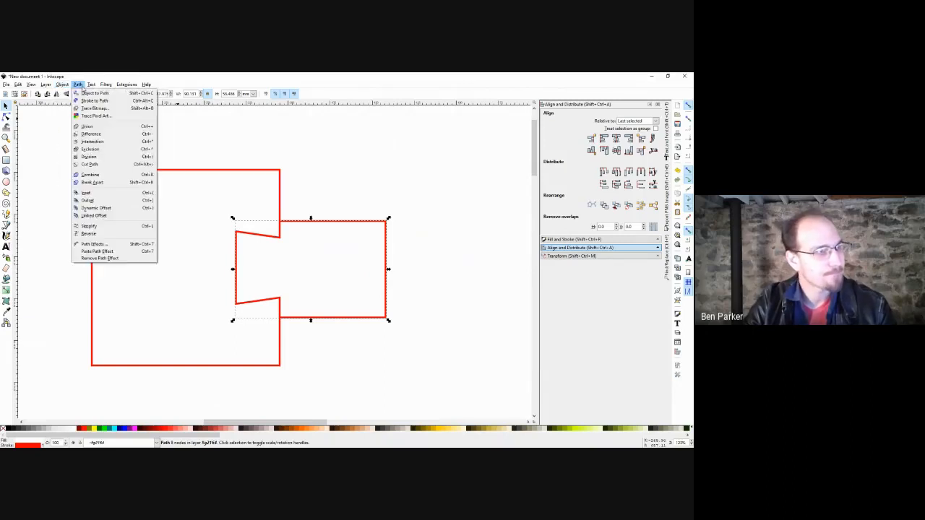
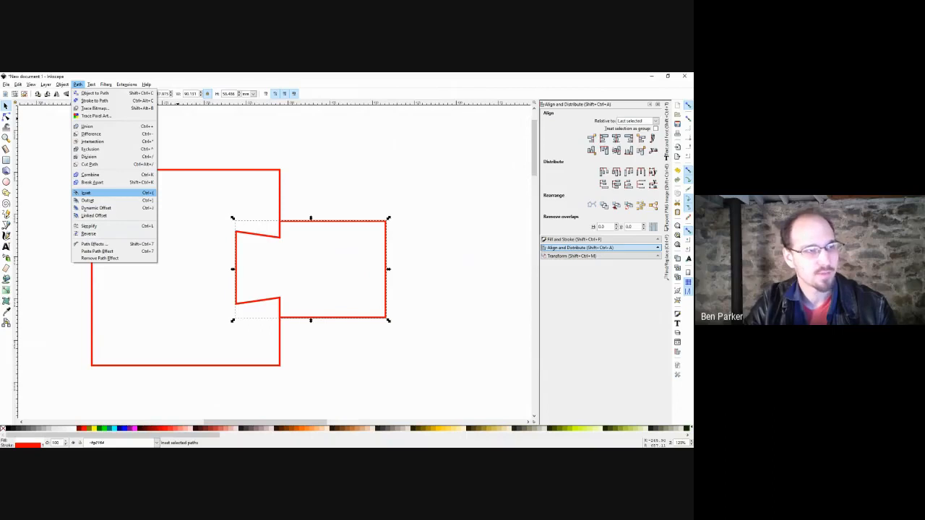
Inset the selected notched path five small steps with Ctrl+(, then deselect.
{"action": "left_click", "coordinate": [230, 75]}
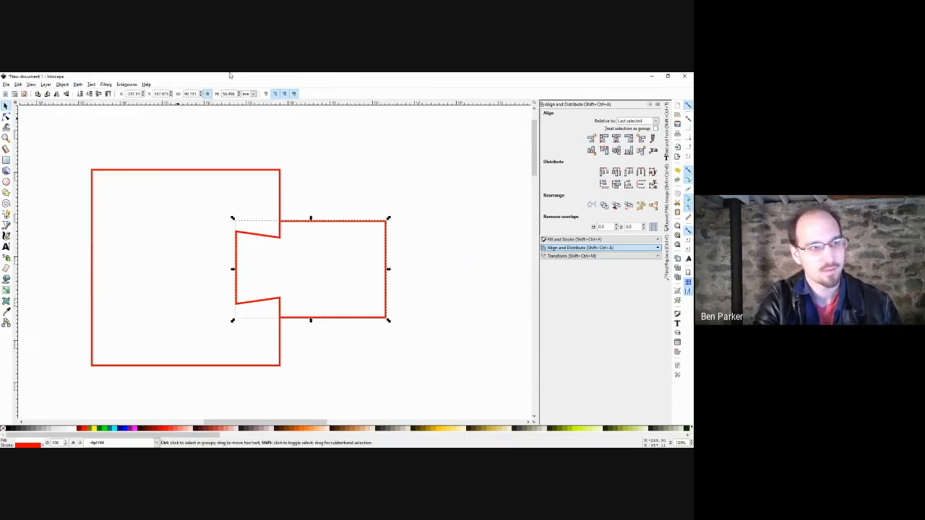
{"action": "key", "text": "ctrl+parenleft"}
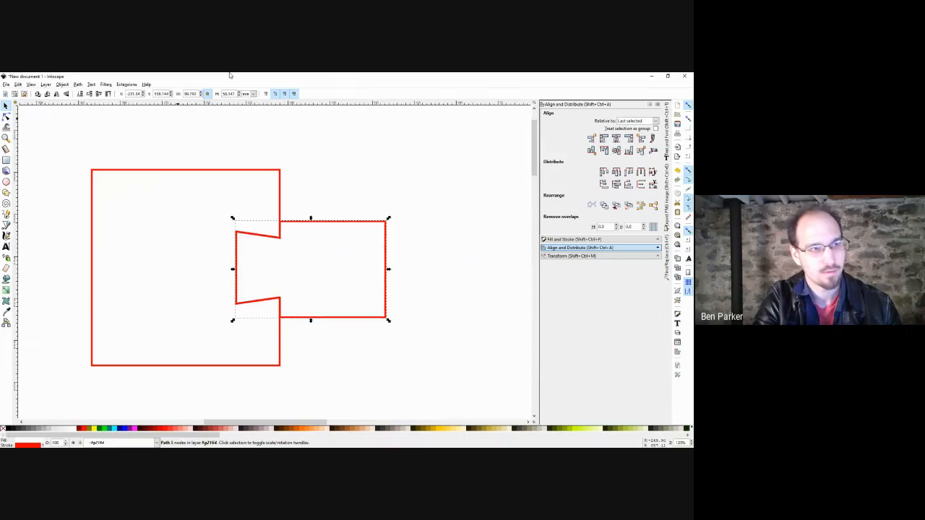
{"action": "key", "text": "ctrl+parenleft"}
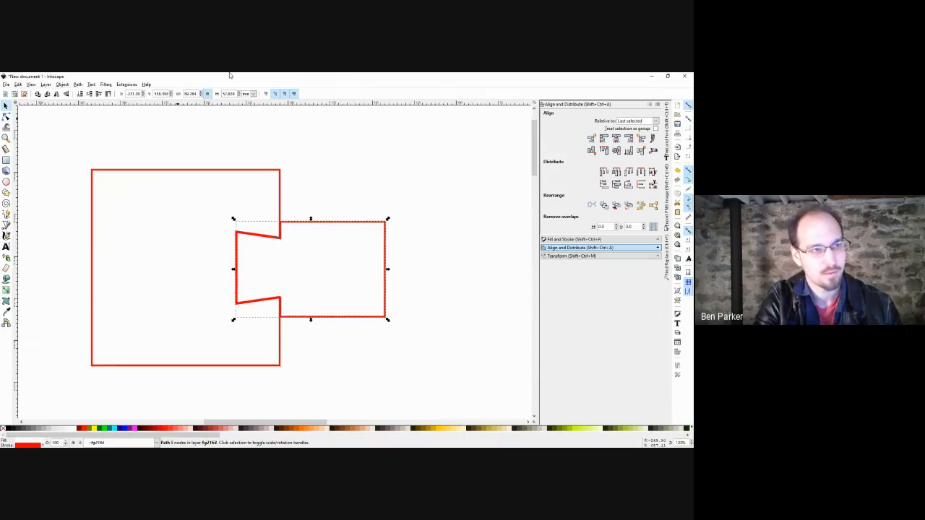
{"action": "key", "text": "ctrl+parenleft"}
{"action": "key", "text": "ctrl+parenleft"}
{"action": "key", "text": "ctrl+parenleft"}
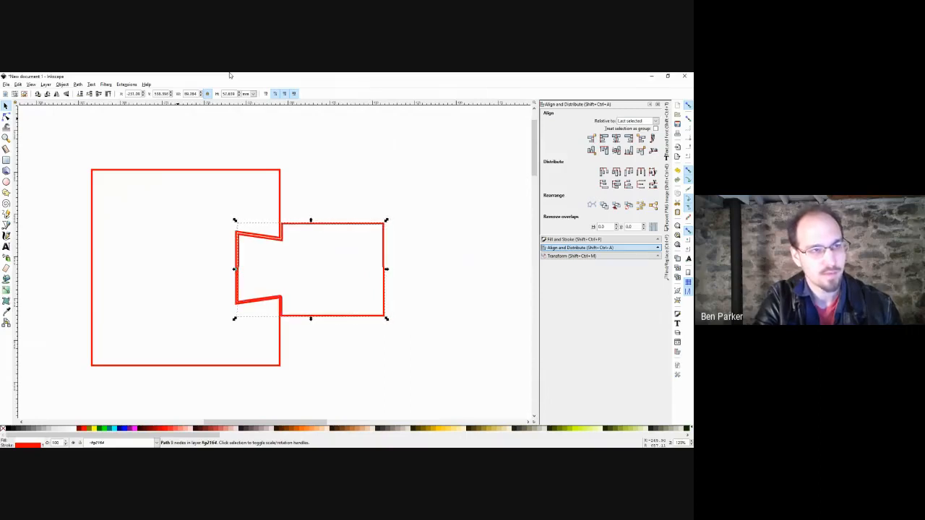
{"action": "key", "text": "ctrl+parenleft"}
{"action": "key", "text": "ctrl+parenleft"}
{"action": "key", "text": "ctrl+parenleft"}
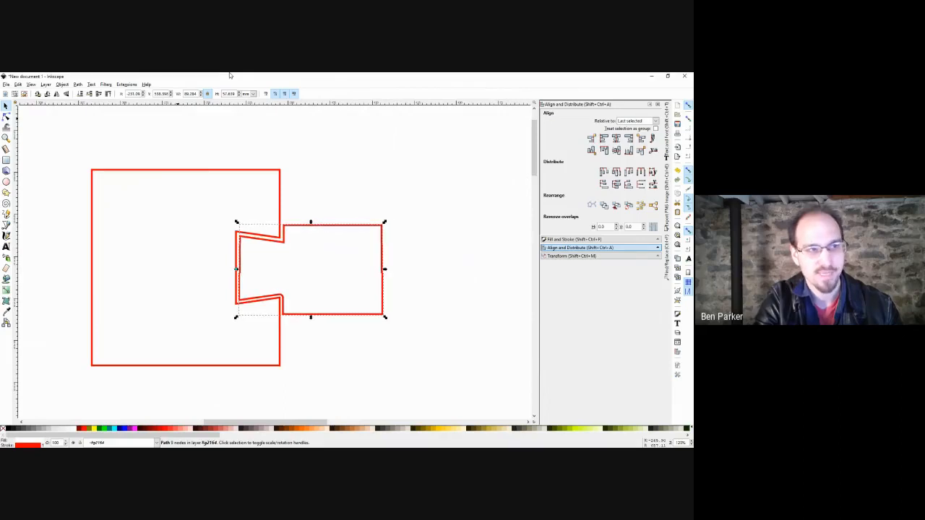
{"action": "key", "text": "ctrl+parenleft"}
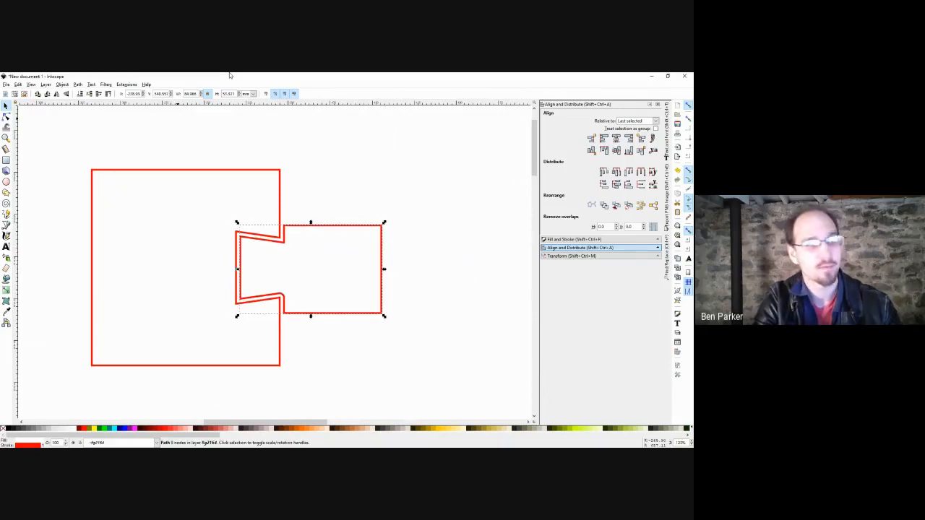
{"action": "key", "text": "Escape"}
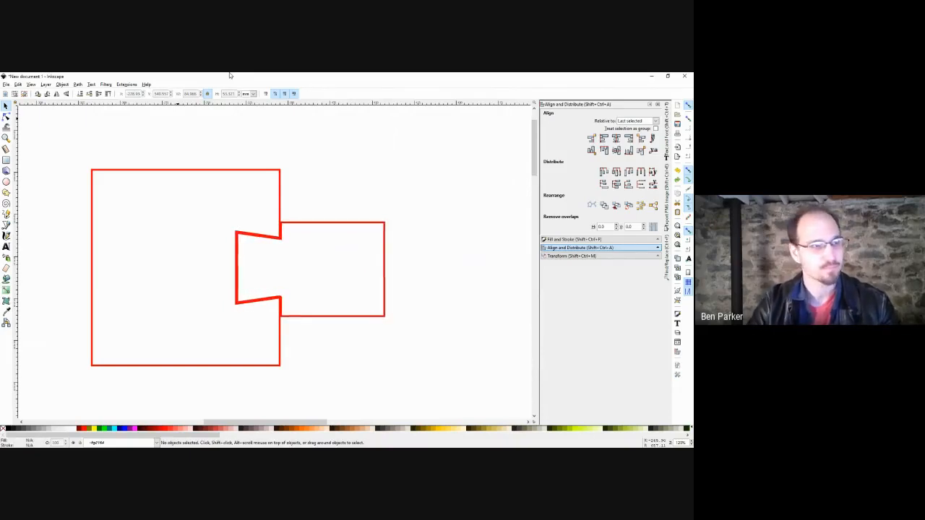
Give both red outlines a 0.1 stroke width.
{"action": "left_click_drag", "start_coordinate": [354, 198], "coordinate": [359, 201]}
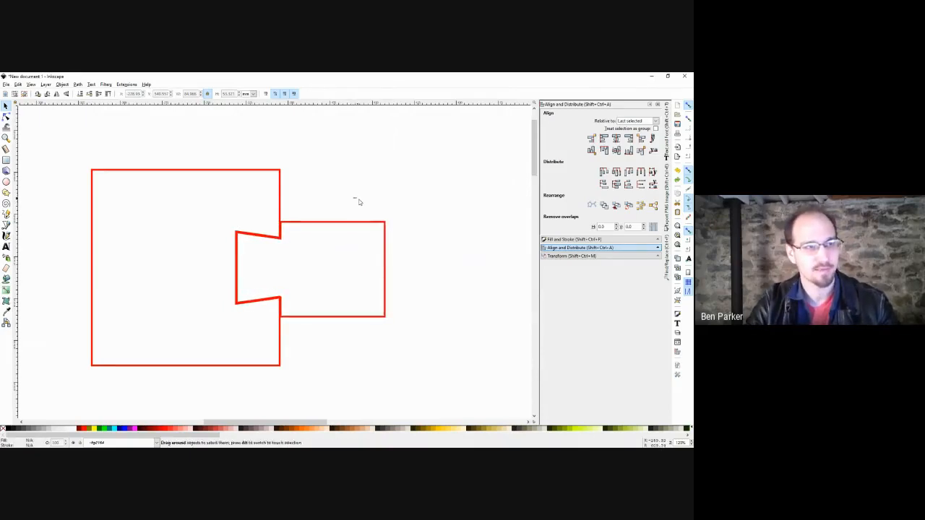
{"action": "left_click_drag", "start_coordinate": [429, 155], "coordinate": [74, 388]}
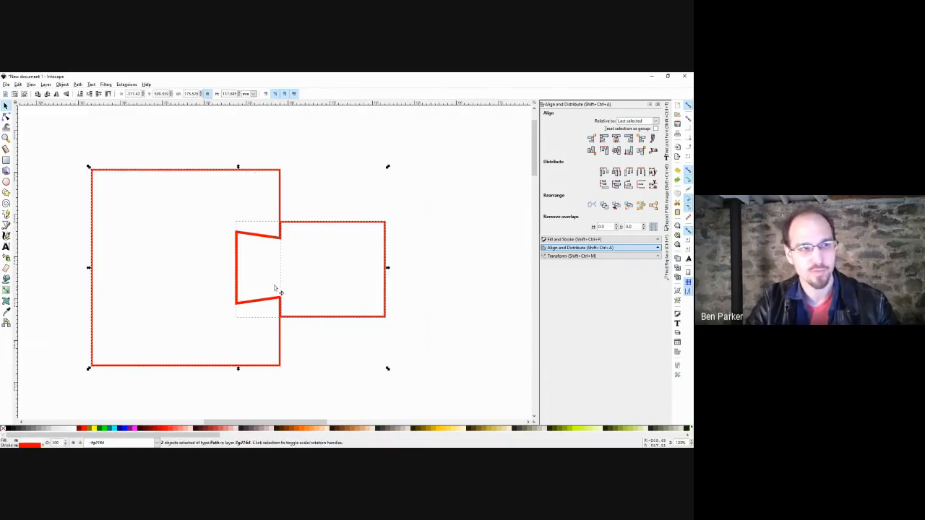
{"action": "right_click", "coordinate": [45, 445]}
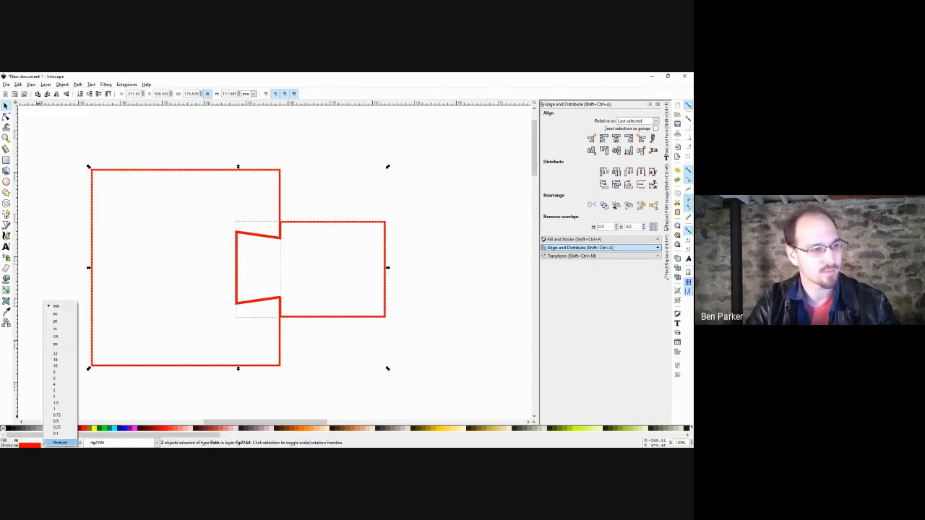
{"action": "left_click", "coordinate": [56, 433]}
Select the notched right-hand path and zoom in on it.
{"action": "left_click", "coordinate": [306, 276]}
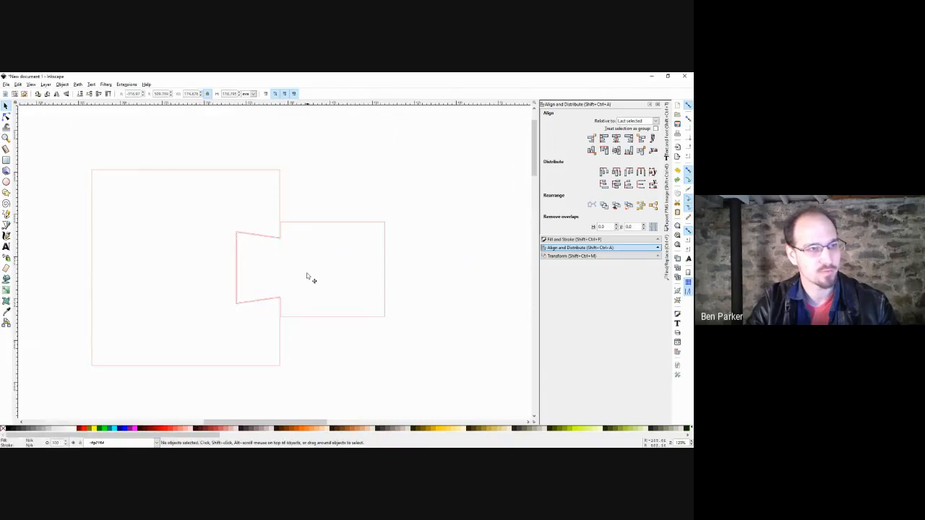
{"action": "left_click", "coordinate": [307, 226]}
{"action": "scroll", "coordinate": [304, 252], "scroll_direction": "up", "scroll_amount": 4}
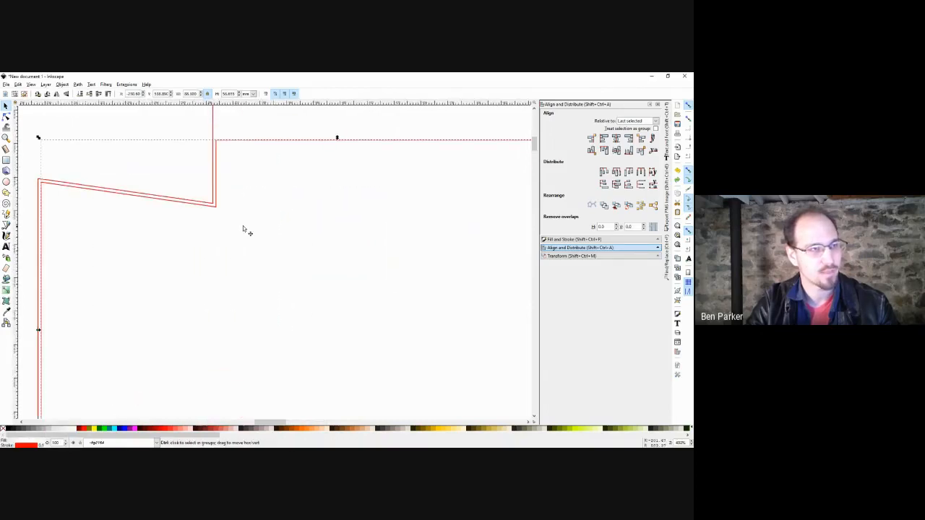
{"action": "scroll", "coordinate": [259, 209], "scroll_direction": "up", "scroll_amount": 2}
{"action": "scroll", "coordinate": [295, 243], "scroll_direction": "down", "scroll_amount": 2}
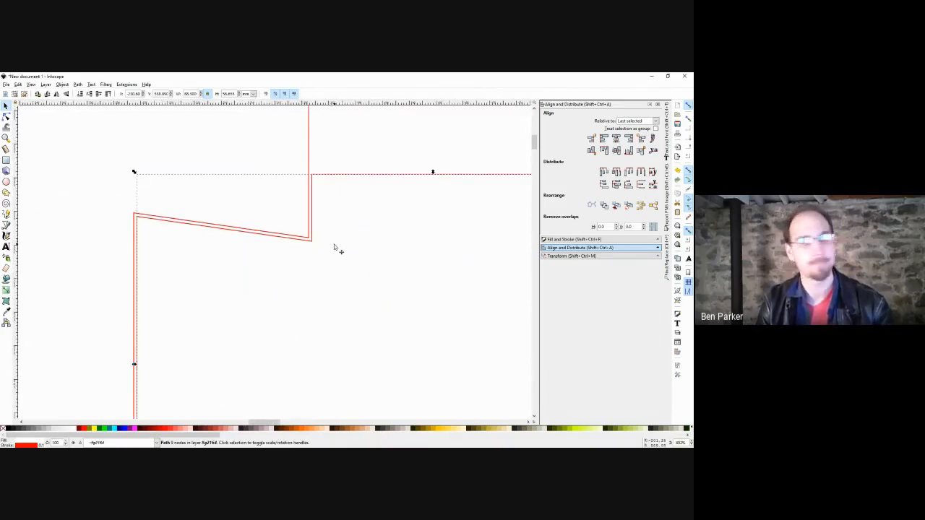
{"action": "scroll", "coordinate": [311, 202], "scroll_direction": "down", "scroll_amount": 3}
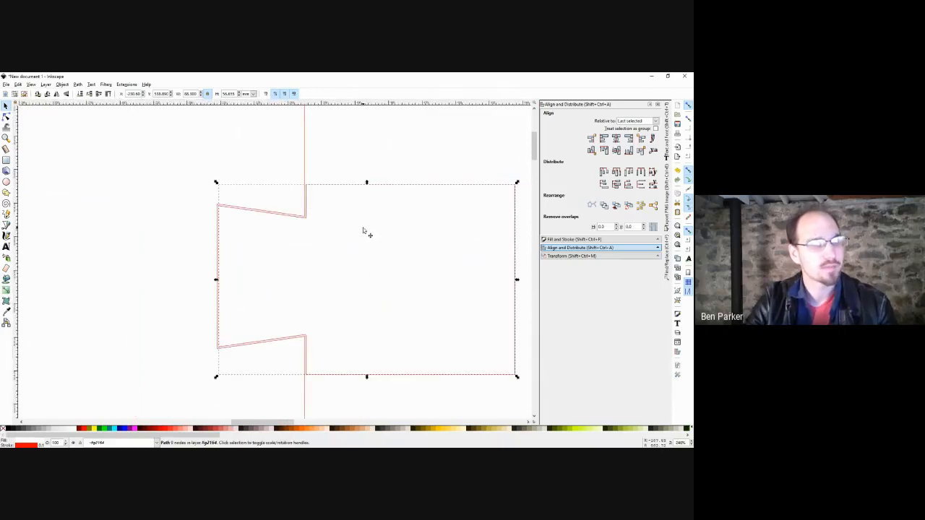
Make a dynamic offset of the notched path, shrink it inward, then delete it.
{"action": "left_click_drag", "start_coordinate": [372, 231], "coordinate": [346, 234]}
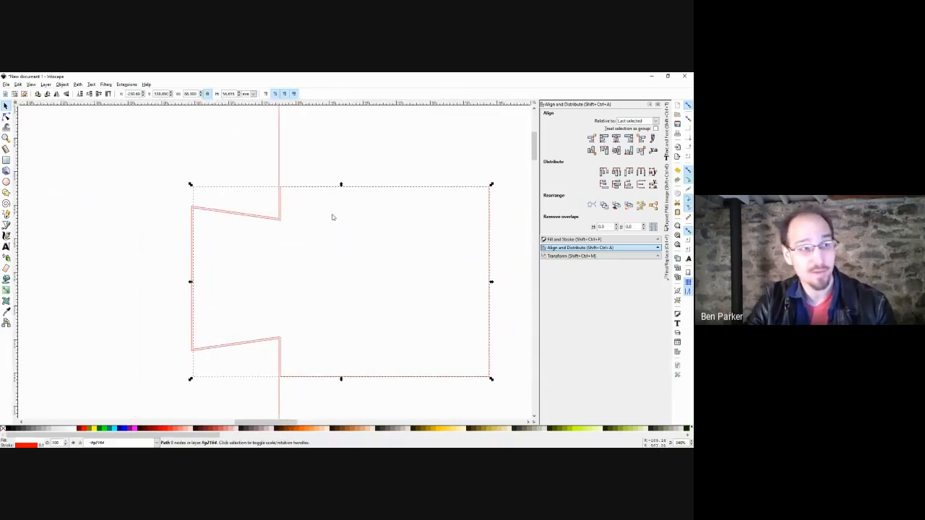
{"action": "left_click", "coordinate": [79, 84]}
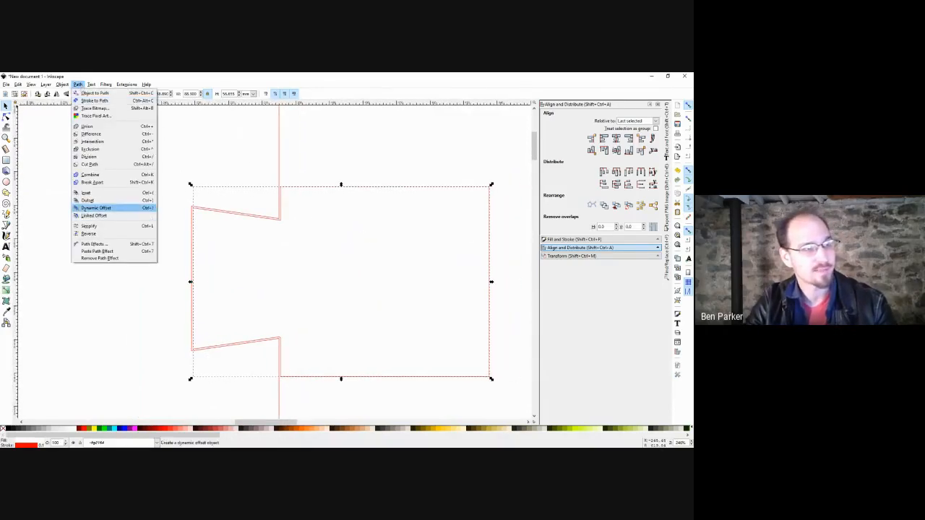
{"action": "left_click", "coordinate": [96, 208]}
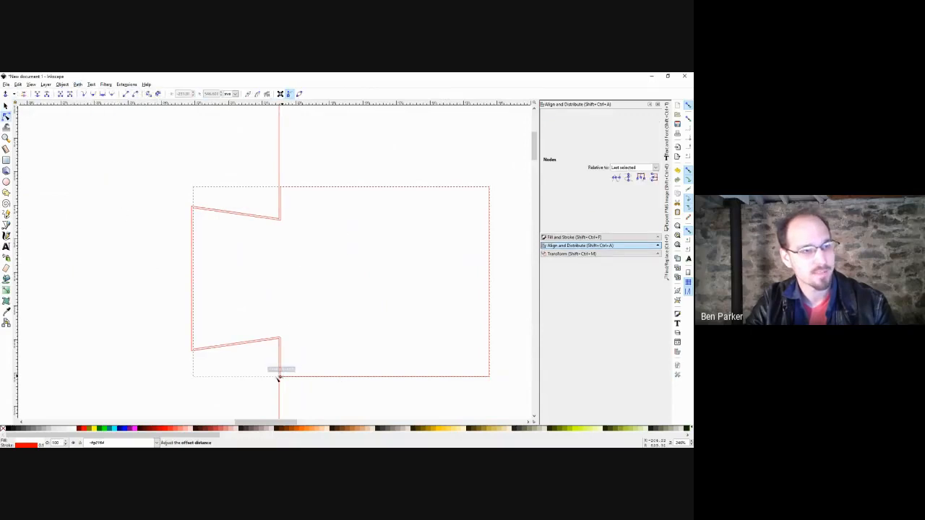
{"action": "left_click_drag", "start_coordinate": [278, 376], "coordinate": [259, 384]}
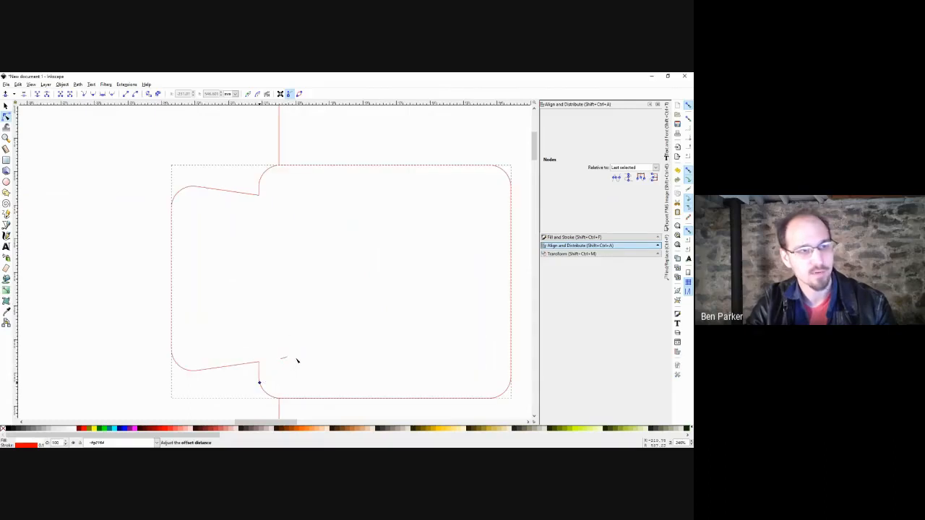
{"action": "left_click_drag", "start_coordinate": [302, 356], "coordinate": [299, 347]}
{"action": "key", "text": "s"}
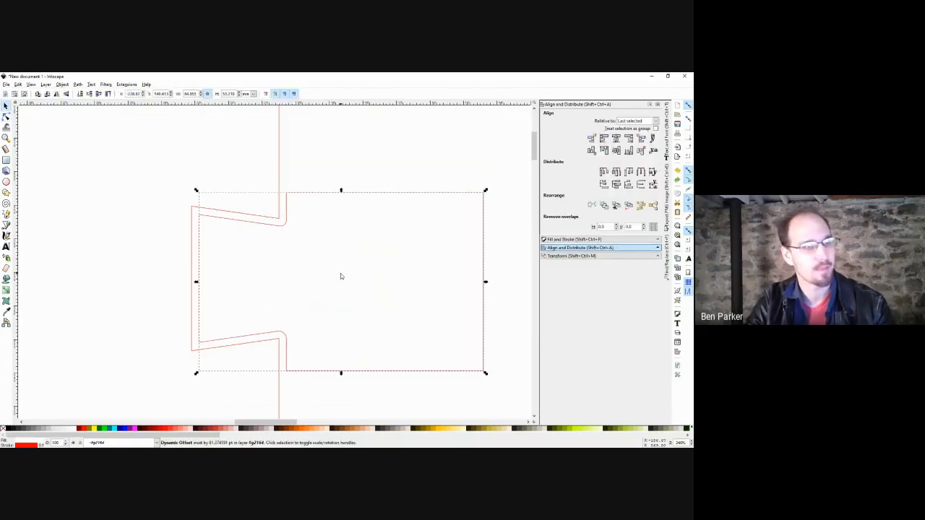
{"action": "key", "text": "Delete"}
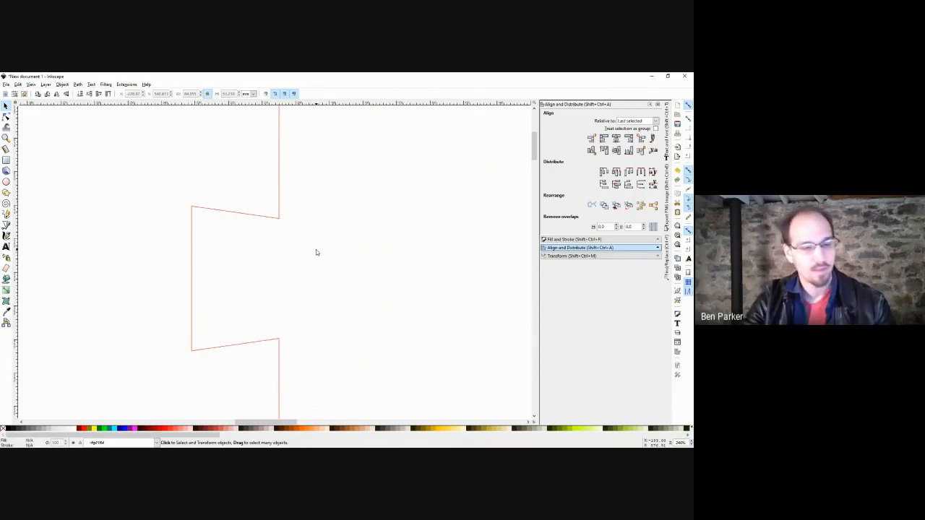
Draw a rectangle across the large square's notch.
{"action": "scroll", "coordinate": [316, 252], "scroll_direction": "down", "scroll_amount": 2, "text": "ctrl"}
{"action": "scroll", "coordinate": [285, 237], "scroll_direction": "right", "scroll_amount": 1, "text": "shift"}
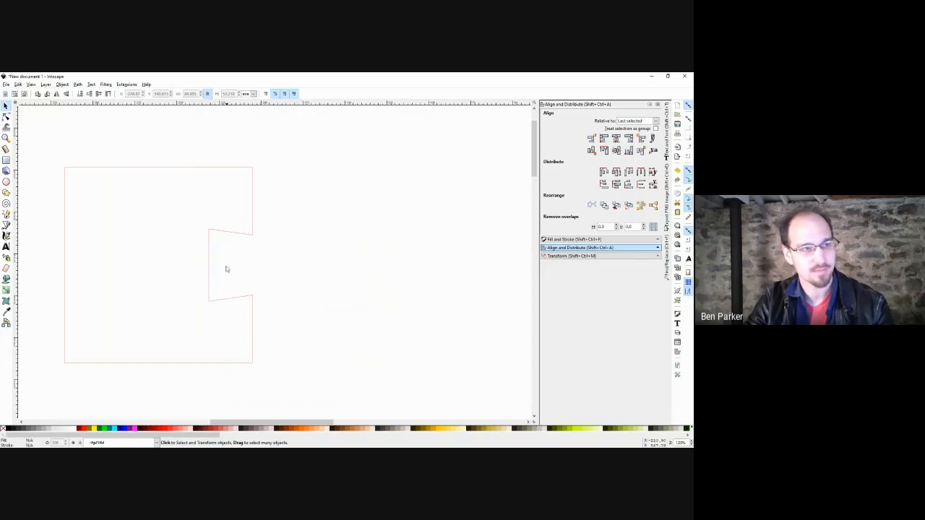
{"action": "key", "text": "r"}
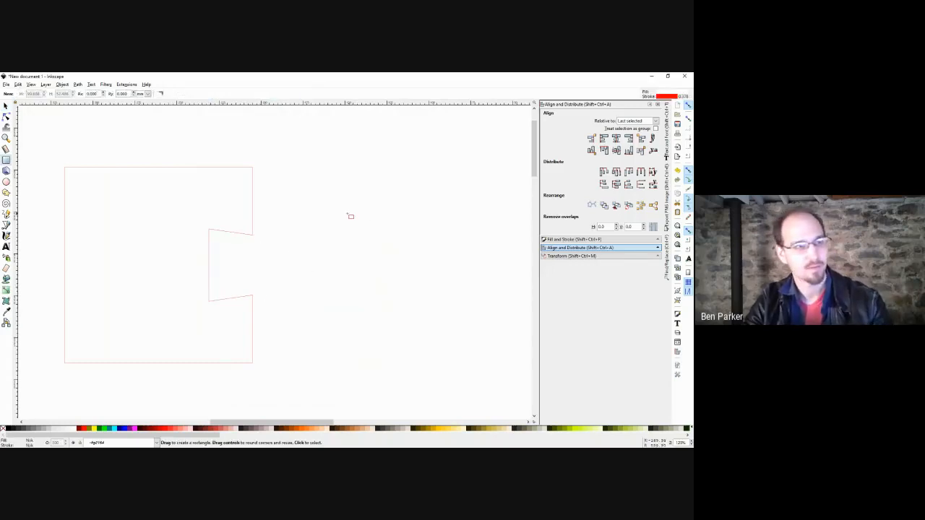
{"action": "left_click_drag", "start_coordinate": [343, 213], "coordinate": [194, 315]}
{"action": "key", "text": "s"}
{"action": "left_click", "coordinate": [301, 185]}
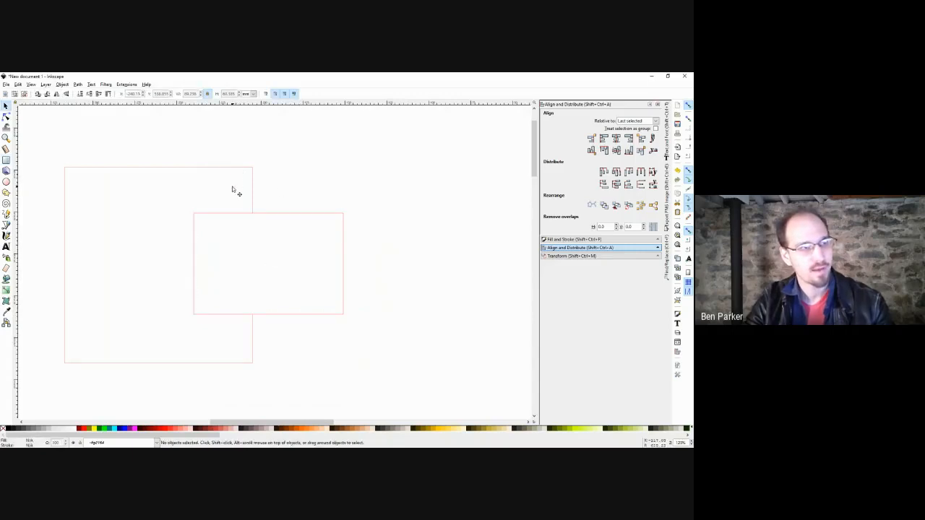
{"action": "left_click_drag", "start_coordinate": [238, 228], "coordinate": [354, 255]}
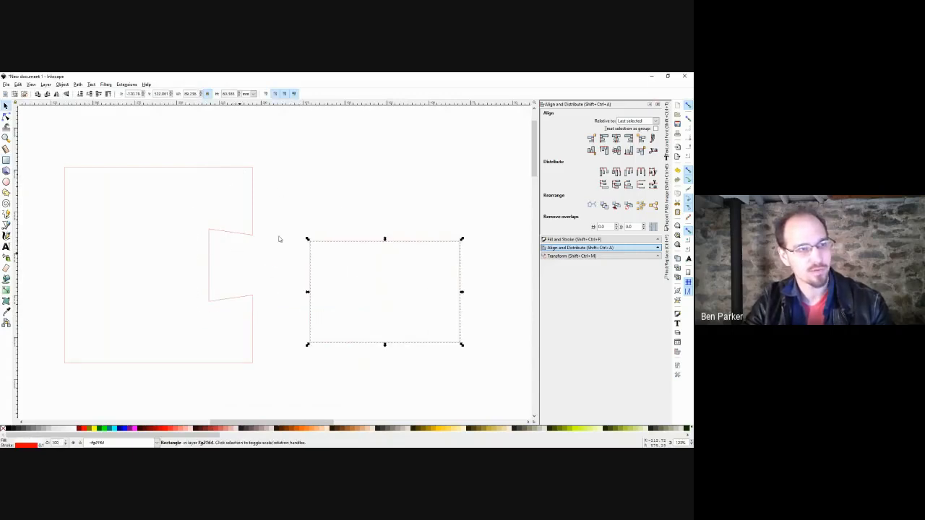
{"action": "key", "text": "ctrl+z"}
Select the large notched square together with the rectangle, undoing accidental moves.
{"action": "left_click", "coordinate": [257, 185]}
{"action": "left_click", "coordinate": [253, 182]}
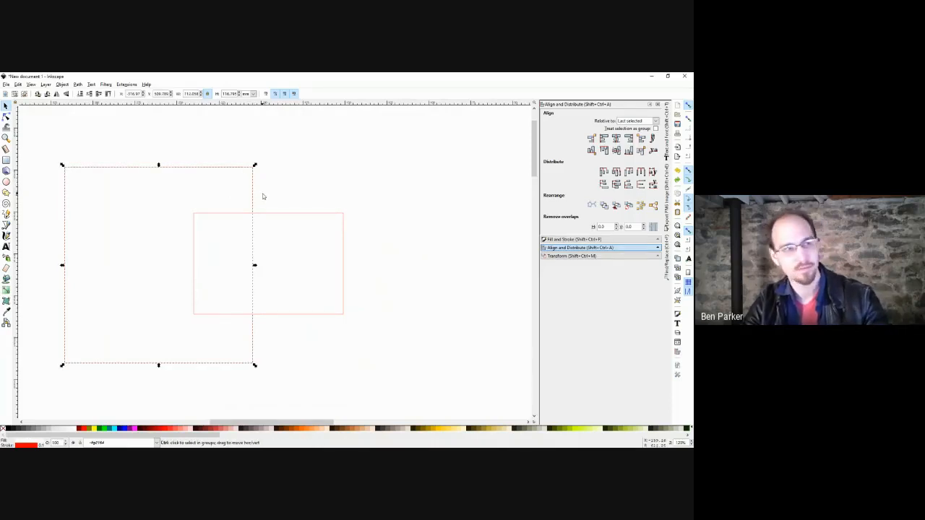
{"action": "key", "text": "ctrl+z"}
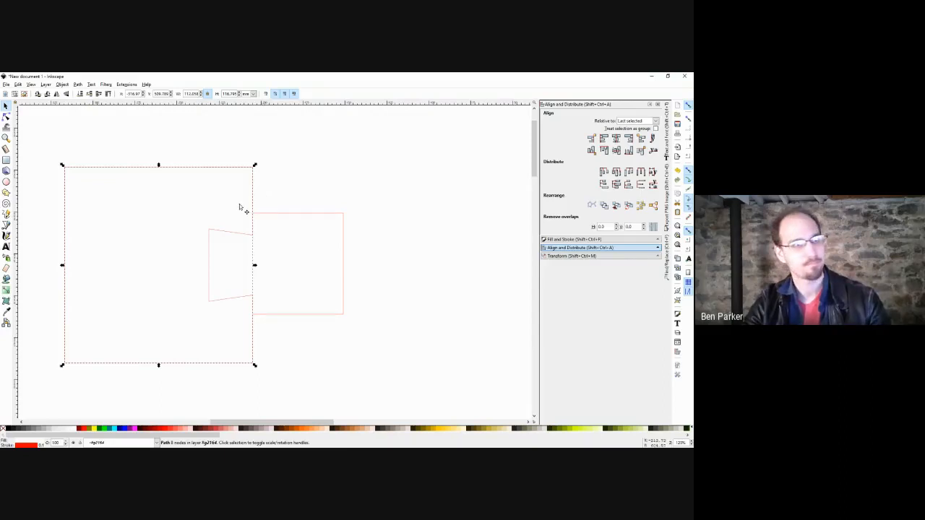
{"action": "left_click", "coordinate": [293, 231], "text": "shift"}
{"action": "left_click_drag", "start_coordinate": [327, 222], "coordinate": [396, 196]}
{"action": "left_click", "coordinate": [432, 278]}
{"action": "left_click_drag", "start_coordinate": [435, 224], "coordinate": [426, 247]}
{"action": "key", "text": "ctrl+z"}
{"action": "key", "text": "ctrl+z"}
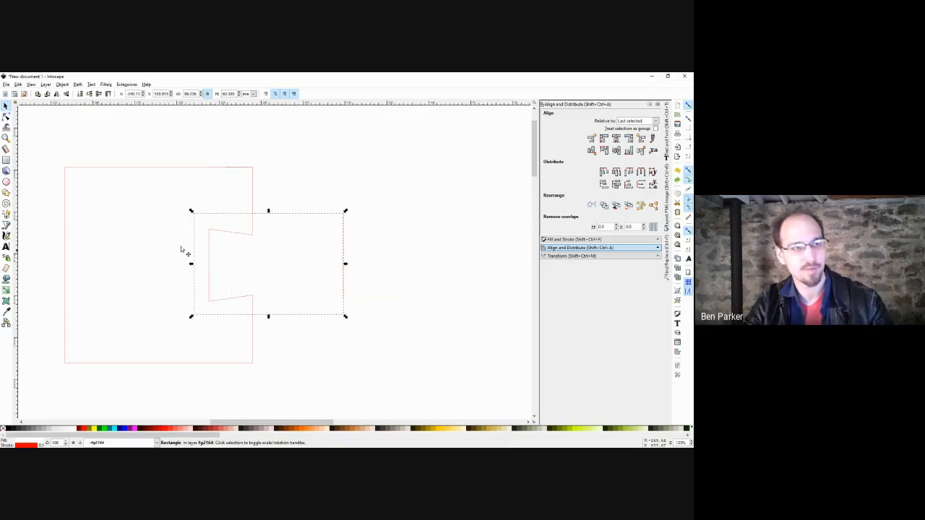
Subtract the square from the rectangle with Path > Difference, leaving a notched piece in place.
{"action": "left_click", "coordinate": [253, 213]}
{"action": "left_click", "coordinate": [277, 252], "text": "shift"}
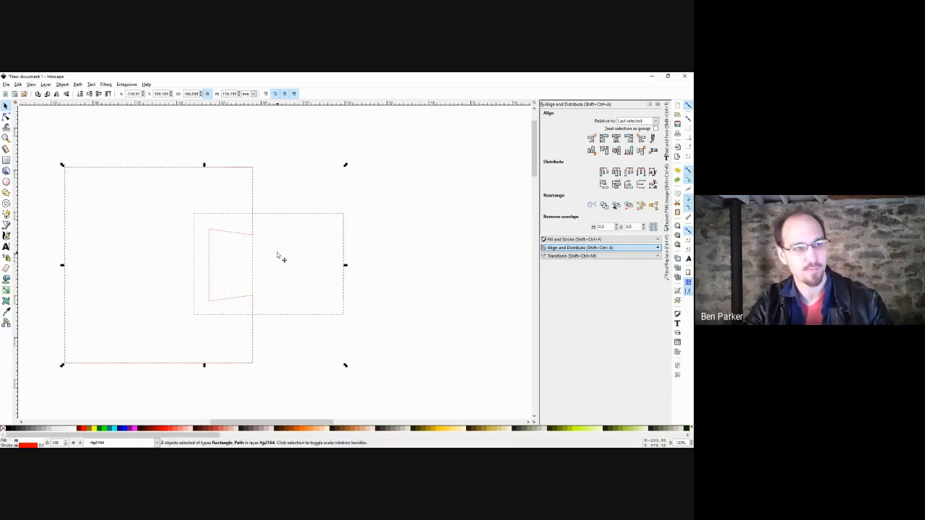
{"action": "left_click", "coordinate": [78, 85]}
{"action": "left_click", "coordinate": [90, 134]}
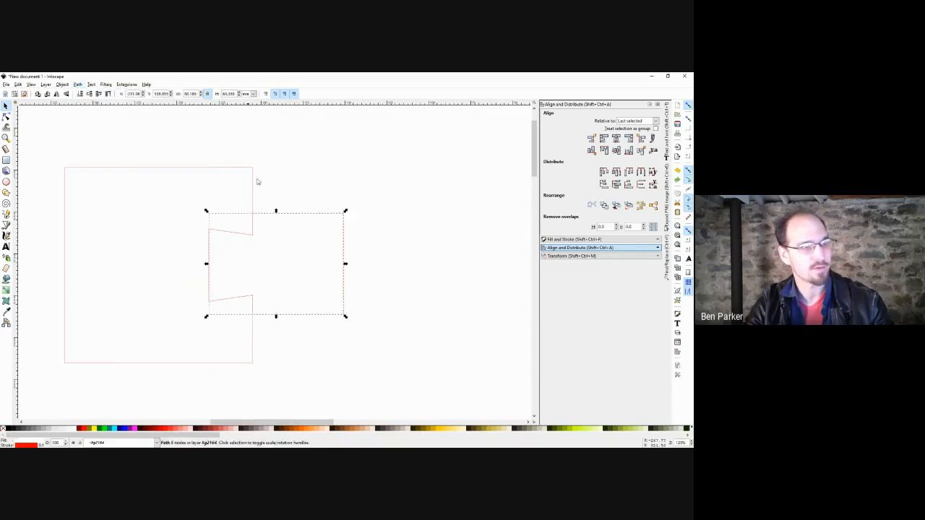
{"action": "left_click_drag", "start_coordinate": [267, 263], "coordinate": [344, 261]}
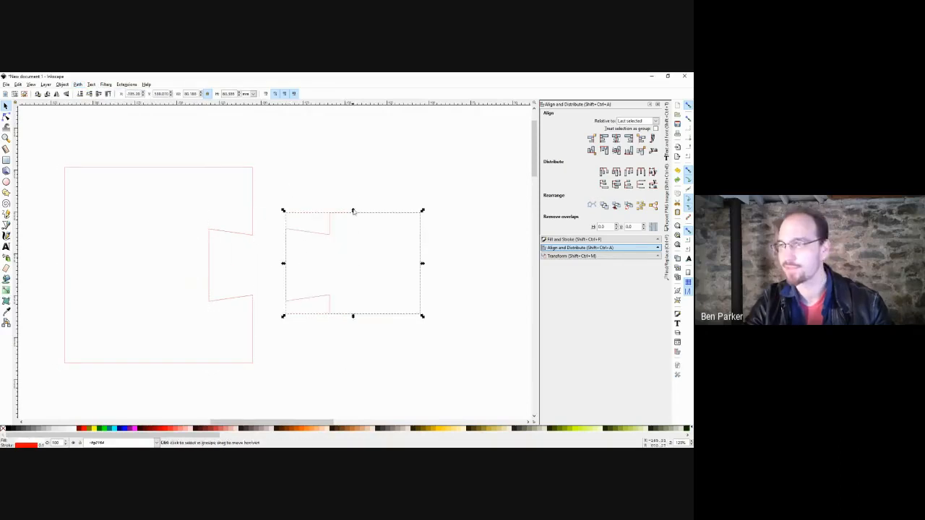
{"action": "key", "text": "ctrl+z"}
{"action": "key", "text": "Escape"}
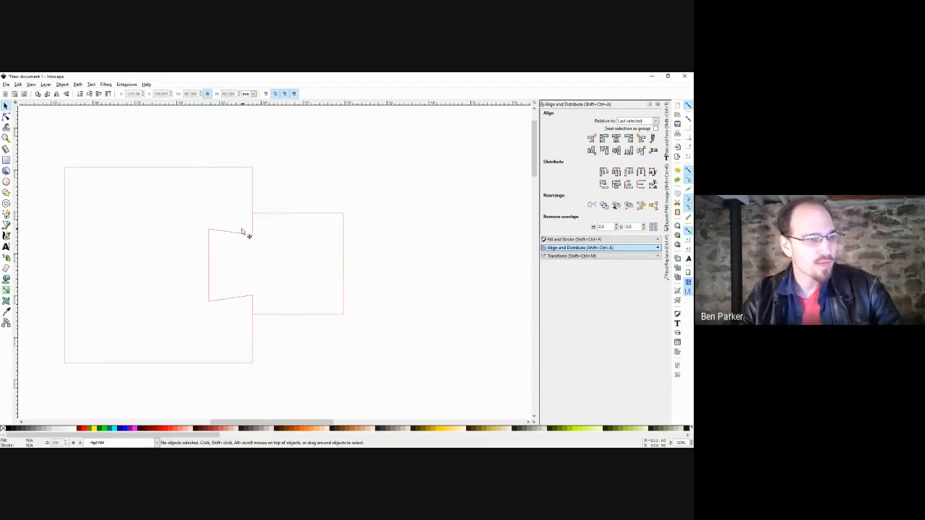
Paint-bucket a new path inside the notched outline and move it to the right.
{"action": "scroll", "coordinate": [260, 253], "scroll_direction": "up", "scroll_amount": 2}
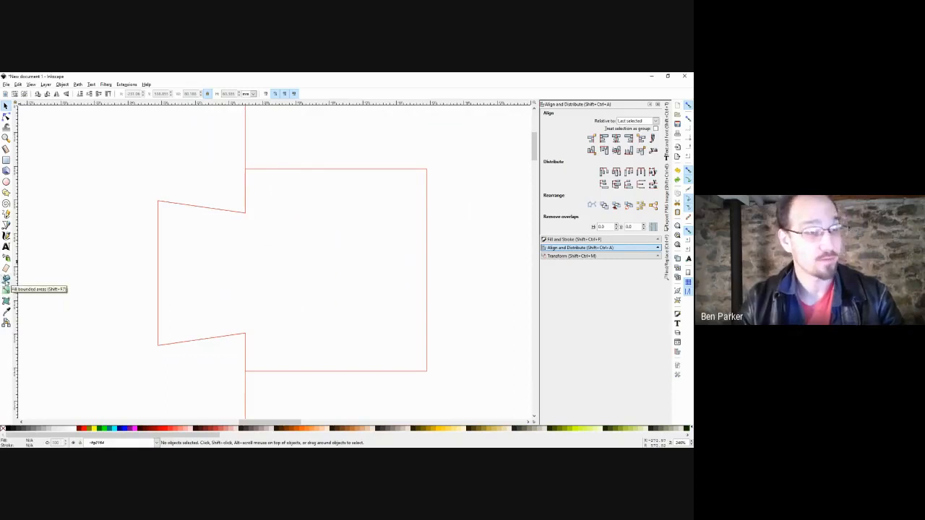
{"action": "left_click", "coordinate": [6, 280]}
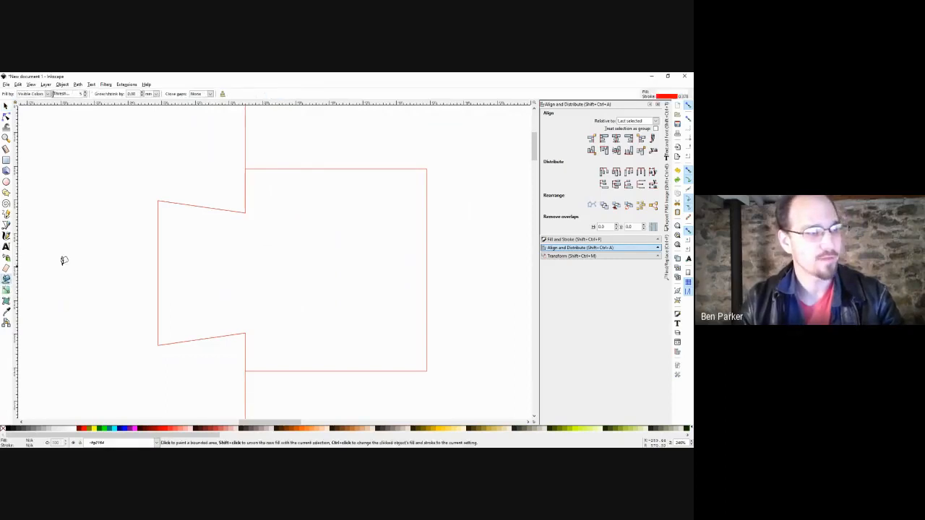
{"action": "left_click", "coordinate": [338, 234]}
{"action": "key", "text": "s"}
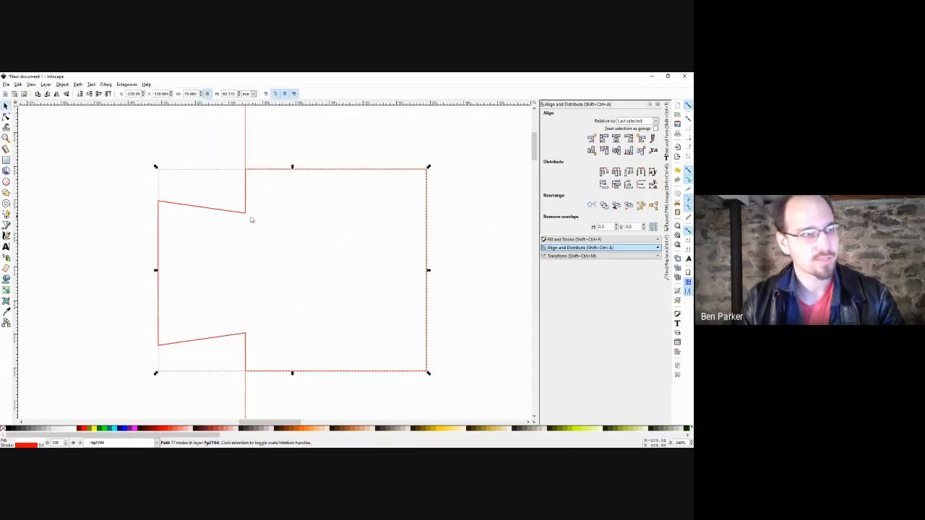
{"action": "left_click_drag", "start_coordinate": [242, 215], "coordinate": [455, 228]}
{"action": "scroll", "coordinate": [455, 199], "scroll_direction": "up", "scroll_amount": 3}
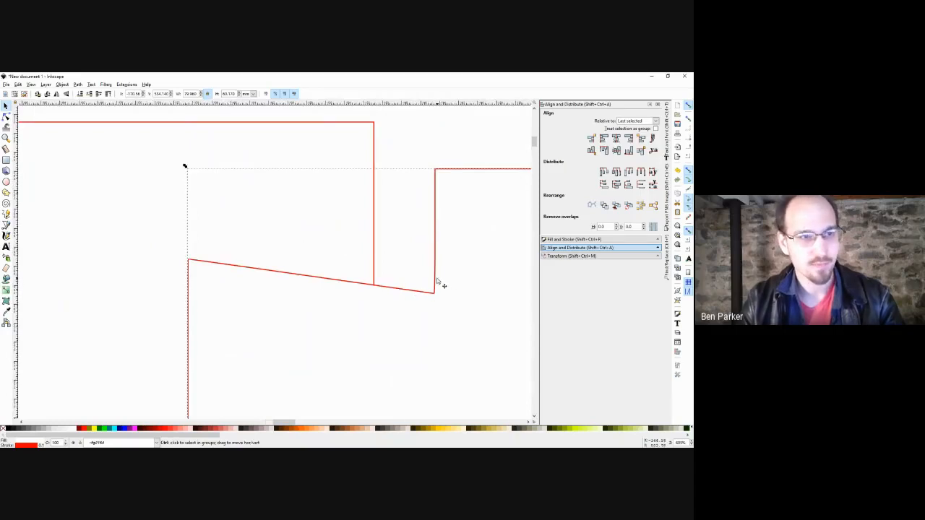
{"action": "scroll", "coordinate": [441, 285], "scroll_direction": "down", "scroll_amount": 3}
{"action": "scroll", "coordinate": [415, 254], "scroll_direction": "down", "scroll_amount": 1}
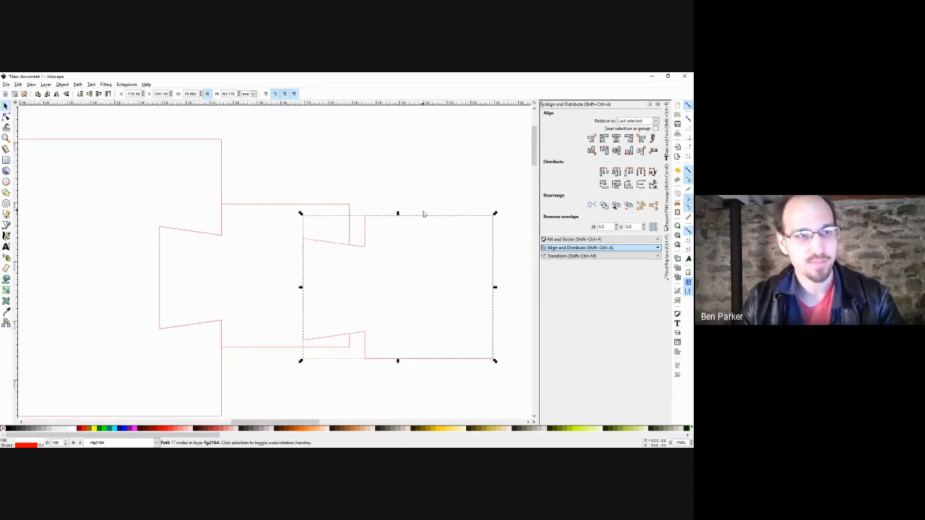
Select all 17 nodes of the new path and snap it back over the original shape.
{"action": "key", "text": "n"}
{"action": "key", "text": "ctrl+a"}
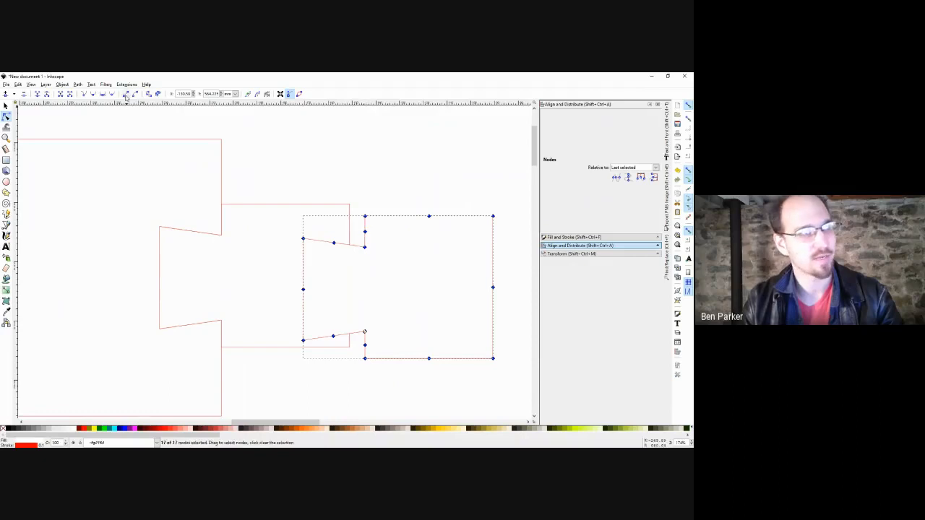
{"action": "key", "text": "s"}
{"action": "left_click", "coordinate": [305, 143]}
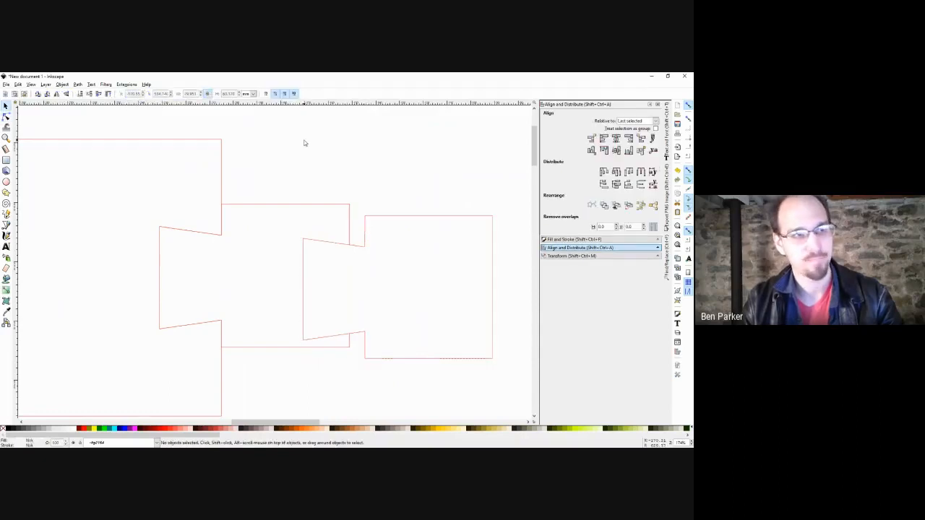
{"action": "left_click_drag", "start_coordinate": [436, 216], "coordinate": [293, 206]}
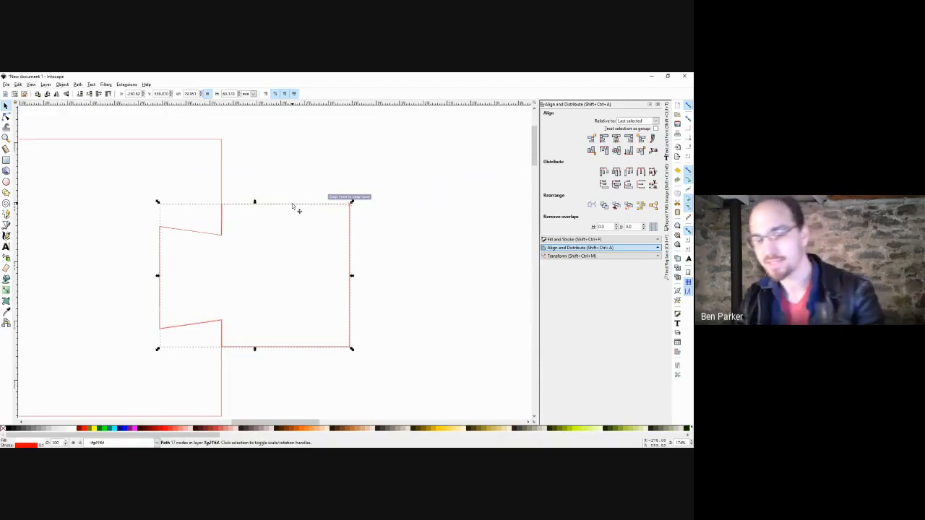
{"action": "key", "text": "Escape"}
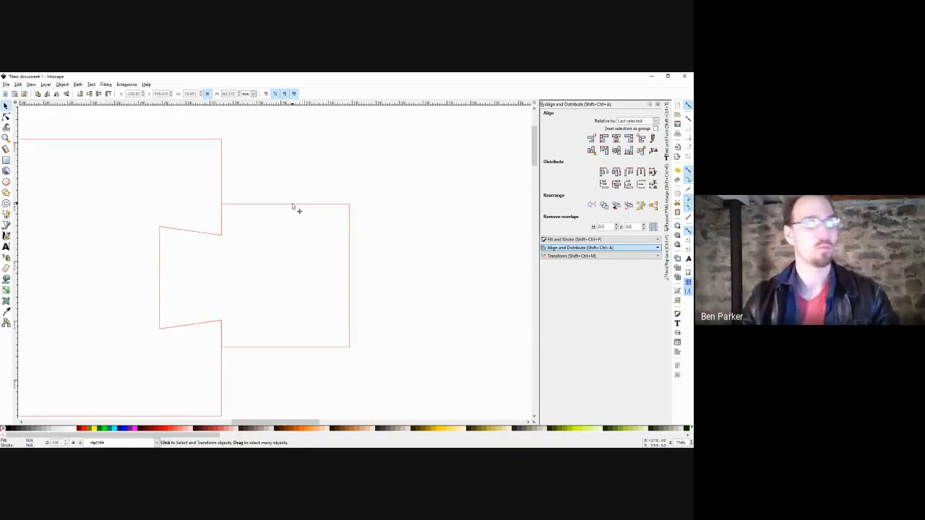
{"action": "scroll", "coordinate": [260, 263], "scroll_direction": "down", "scroll_amount": 1}
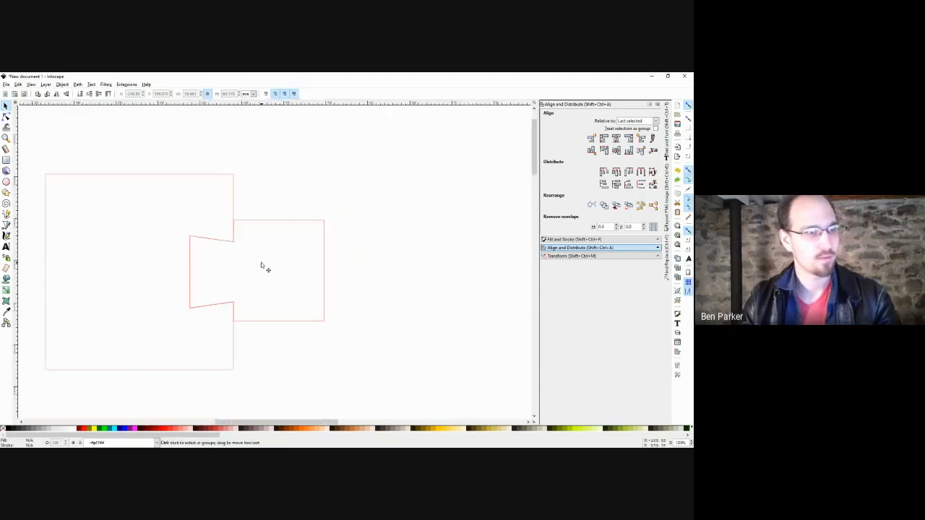
Move the notched path, give it a thick stroke, then delete it.
{"action": "left_click", "coordinate": [233, 230]}
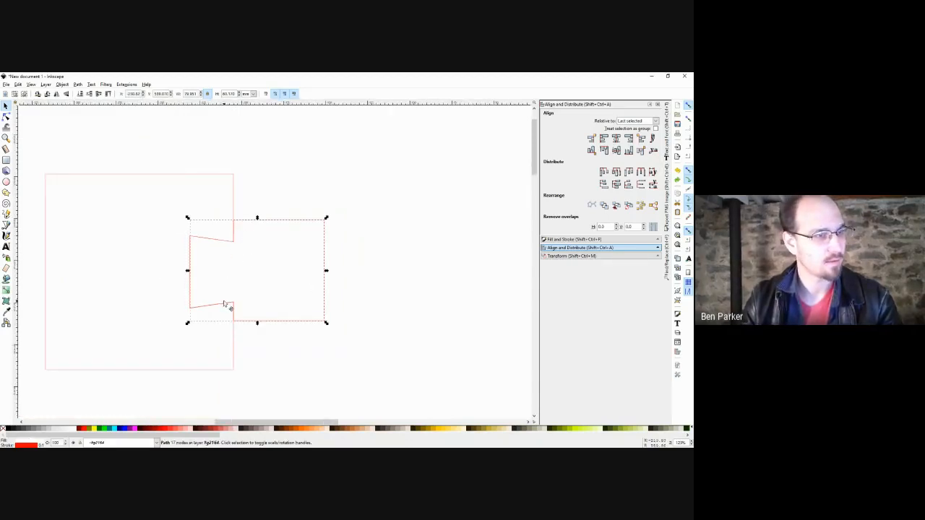
{"action": "left_click_drag", "start_coordinate": [227, 305], "coordinate": [324, 262]}
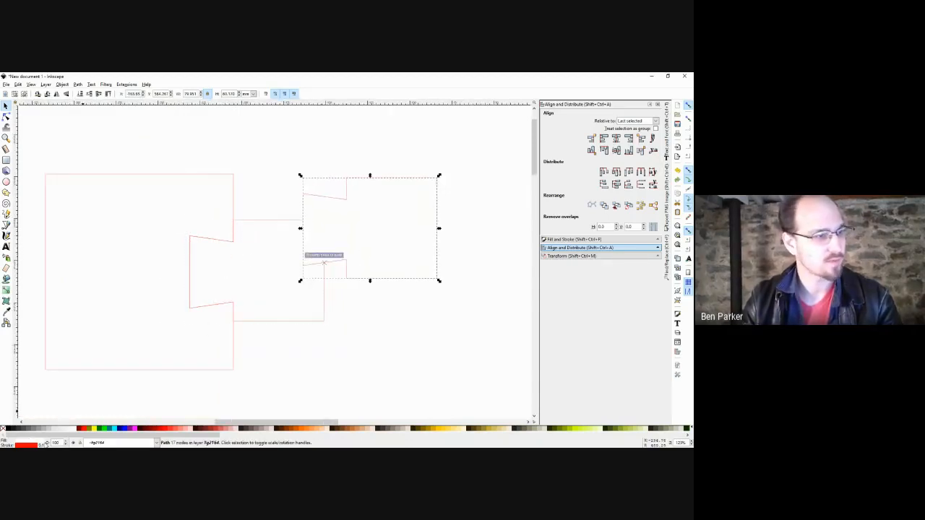
{"action": "right_click", "coordinate": [42, 445]}
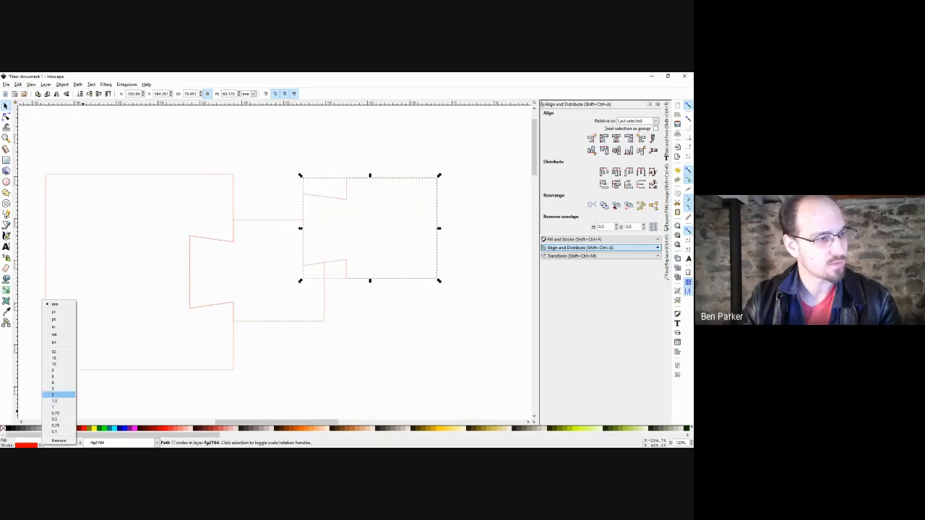
{"action": "left_click", "coordinate": [60, 392]}
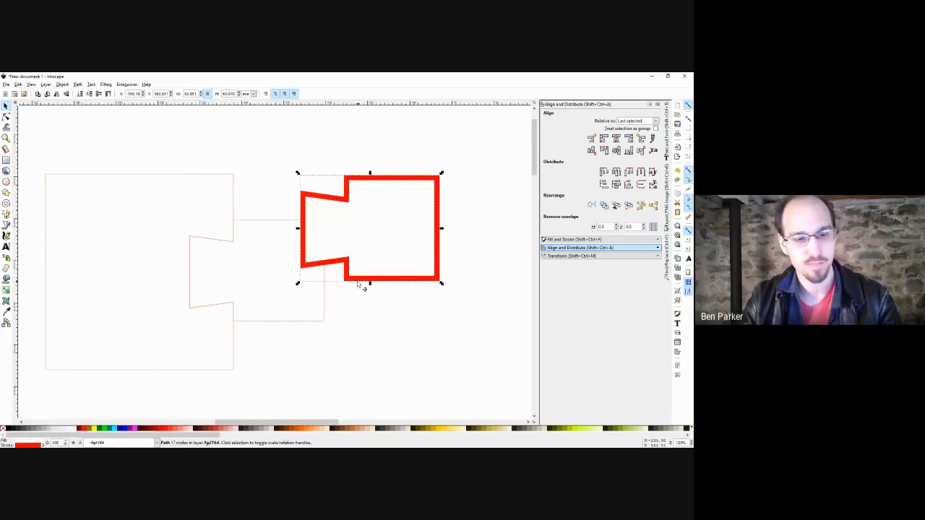
{"action": "key", "text": "Delete"}
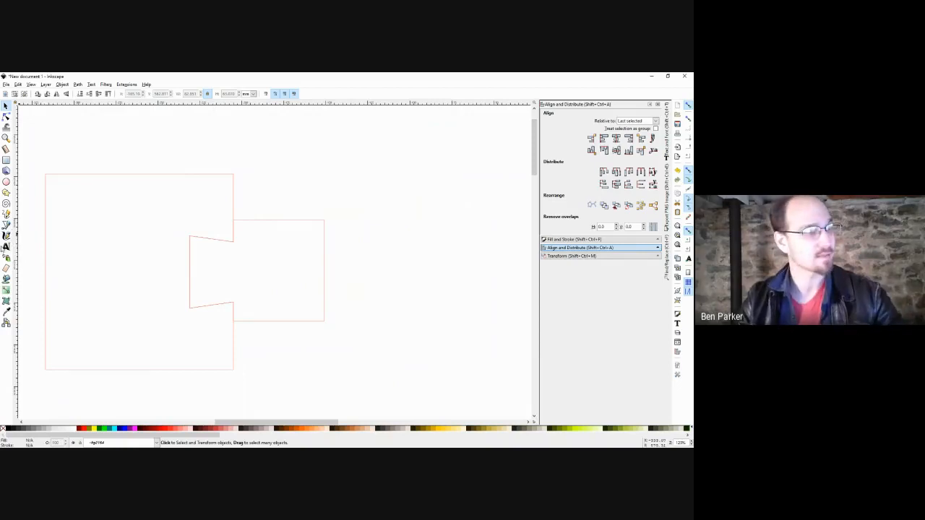
Paint-bucket a new path inside the notched shape, thin it to 0.1 and snap it back.
{"action": "left_click", "coordinate": [6, 278]}
{"action": "left_click", "coordinate": [269, 271]}
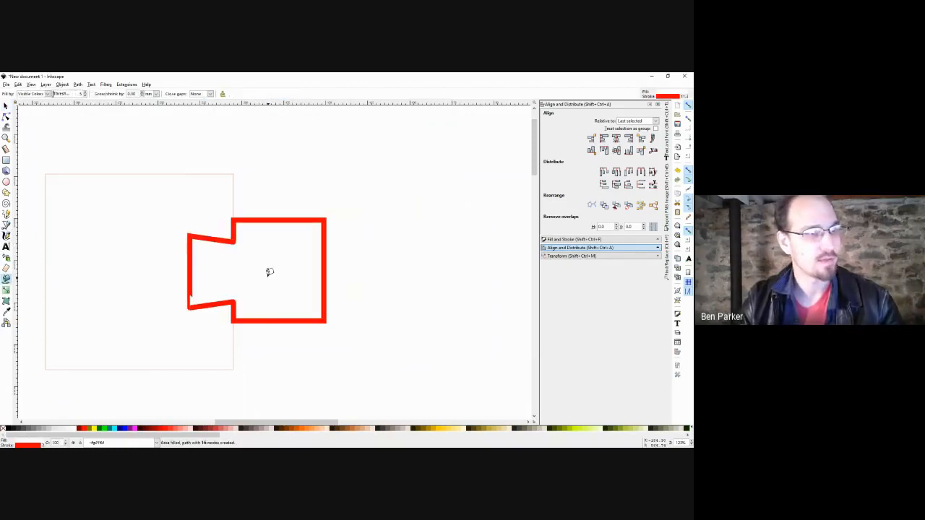
{"action": "key", "text": "s"}
{"action": "left_click_drag", "start_coordinate": [223, 244], "coordinate": [344, 266]}
{"action": "right_click", "coordinate": [43, 445]}
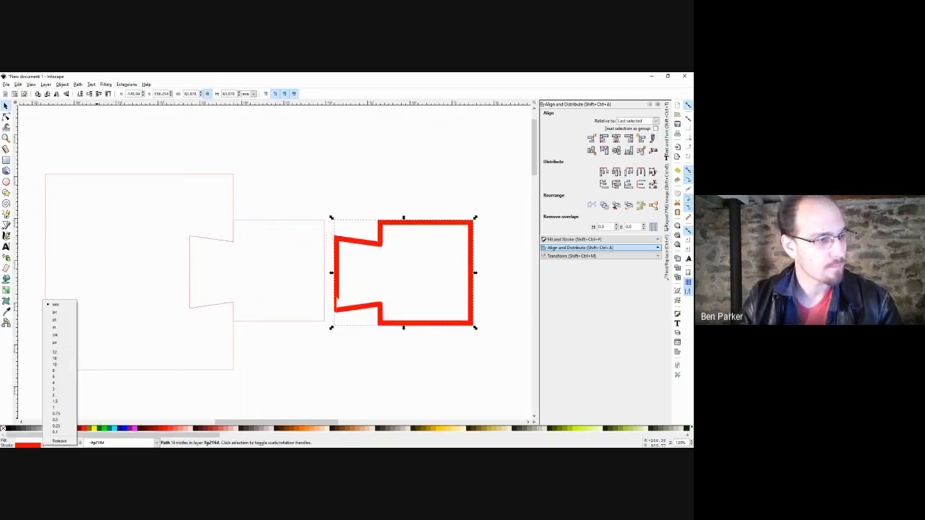
{"action": "left_click", "coordinate": [55, 432]}
{"action": "left_click_drag", "start_coordinate": [386, 324], "coordinate": [241, 318]}
Give the notched shape a 4 mm thick stroke.
{"action": "scroll", "coordinate": [265, 303], "scroll_direction": "up", "scroll_amount": 3}
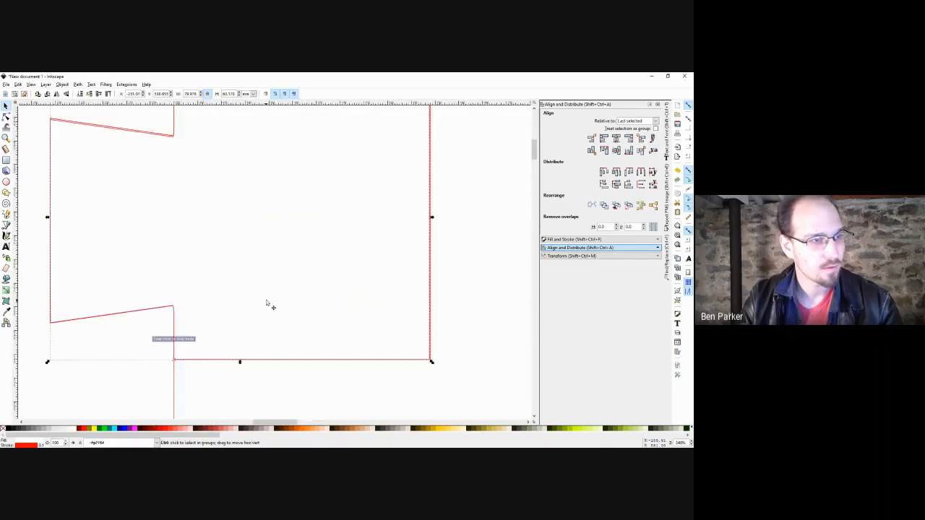
{"action": "scroll", "coordinate": [265, 303], "scroll_direction": "down", "scroll_amount": 1}
{"action": "left_click_drag", "start_coordinate": [259, 238], "coordinate": [286, 266]}
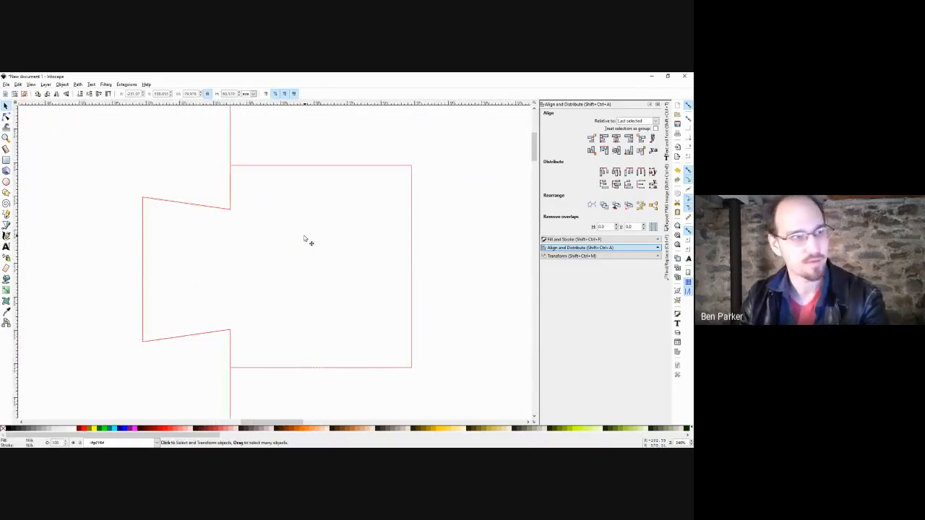
{"action": "scroll", "coordinate": [303, 235], "scroll_direction": "down", "scroll_amount": 2}
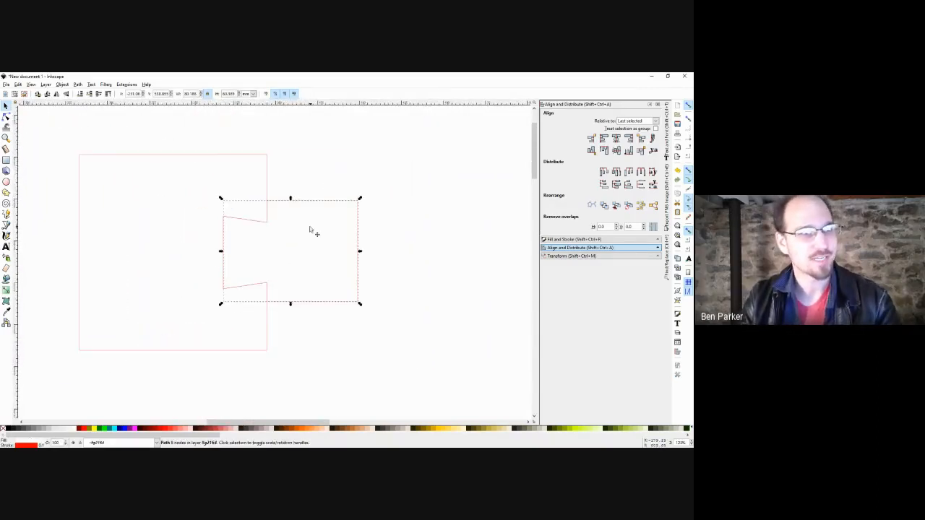
{"action": "right_click", "coordinate": [42, 444]}
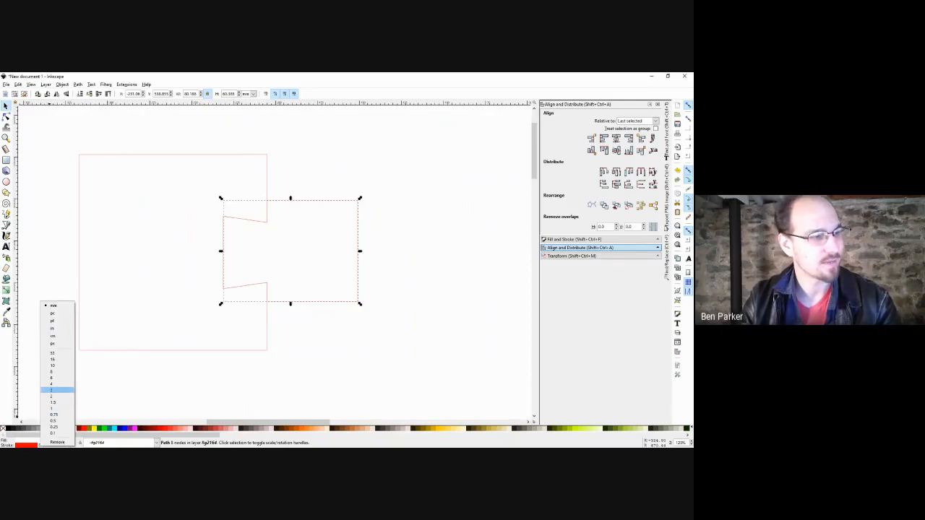
{"action": "left_click", "coordinate": [53, 384]}
{"action": "left_click", "coordinate": [315, 371]}
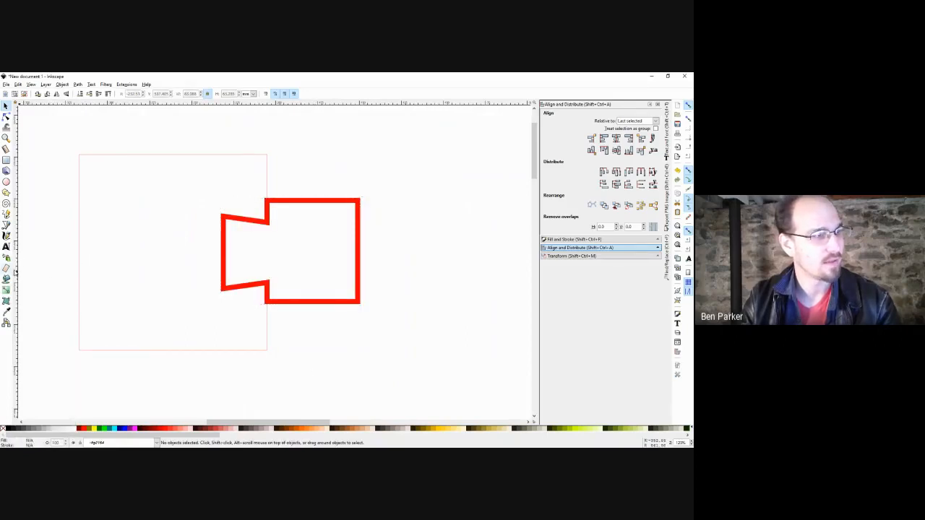
Trace a 16-node path inside the thick outline, move it right and thin its stroke.
{"action": "left_click", "coordinate": [6, 279]}
{"action": "left_click", "coordinate": [294, 258]}
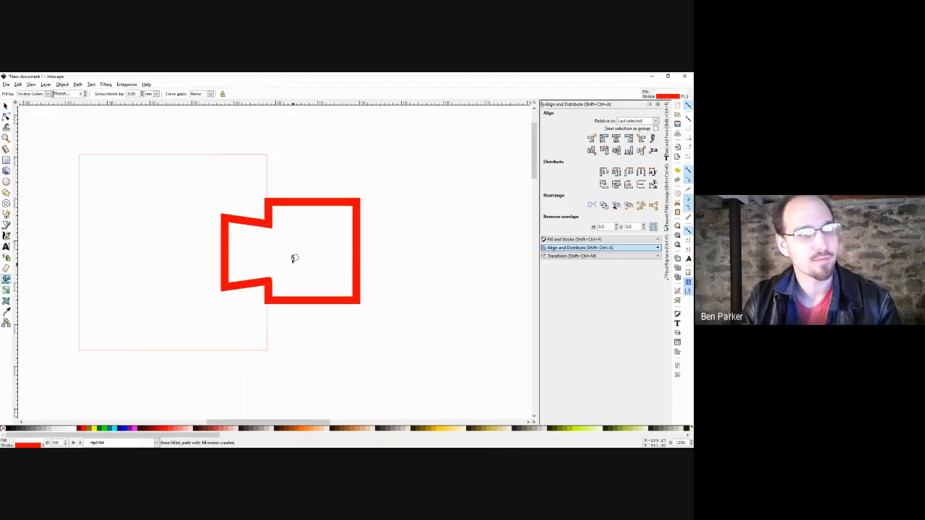
{"action": "key", "text": "s"}
{"action": "left_click_drag", "start_coordinate": [281, 265], "coordinate": [449, 262]}
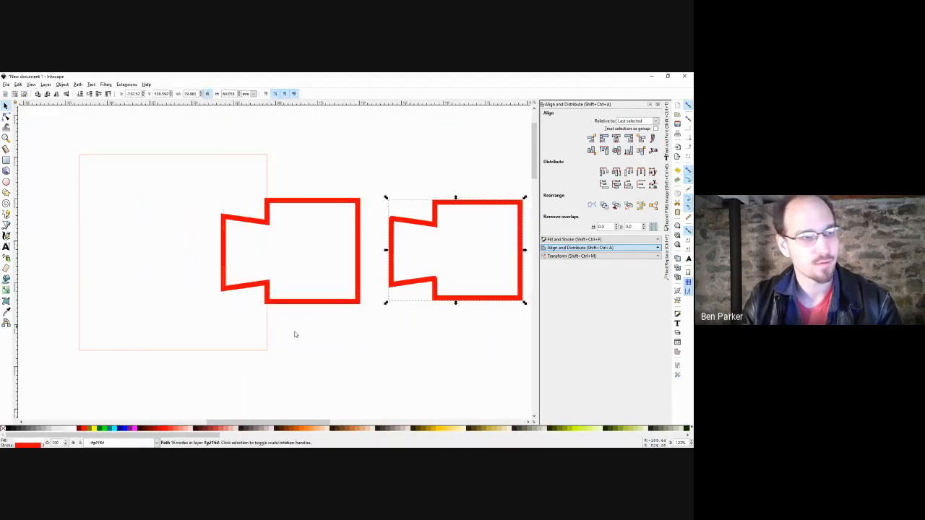
{"action": "right_click", "coordinate": [43, 445]}
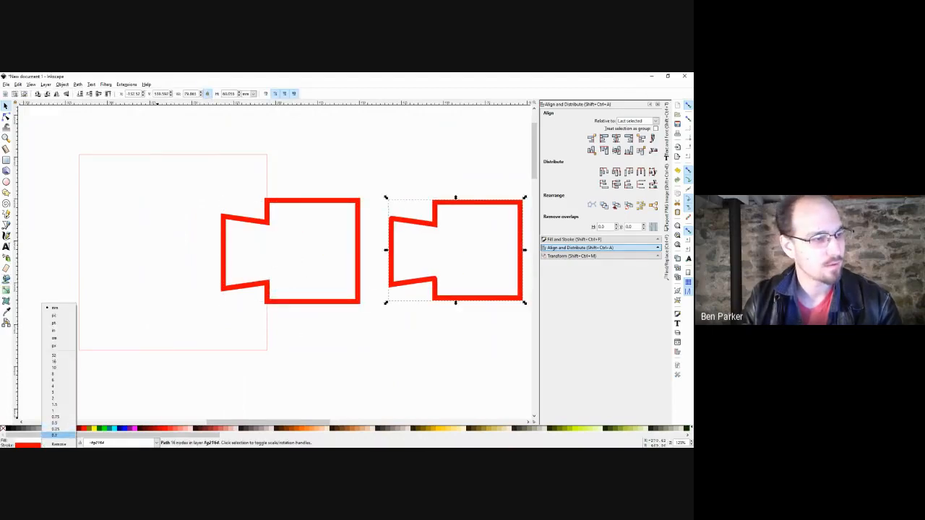
{"action": "left_click", "coordinate": [54, 436]}
Thin the original notched path's stroke back to a hairline.
{"action": "left_click", "coordinate": [281, 302]}
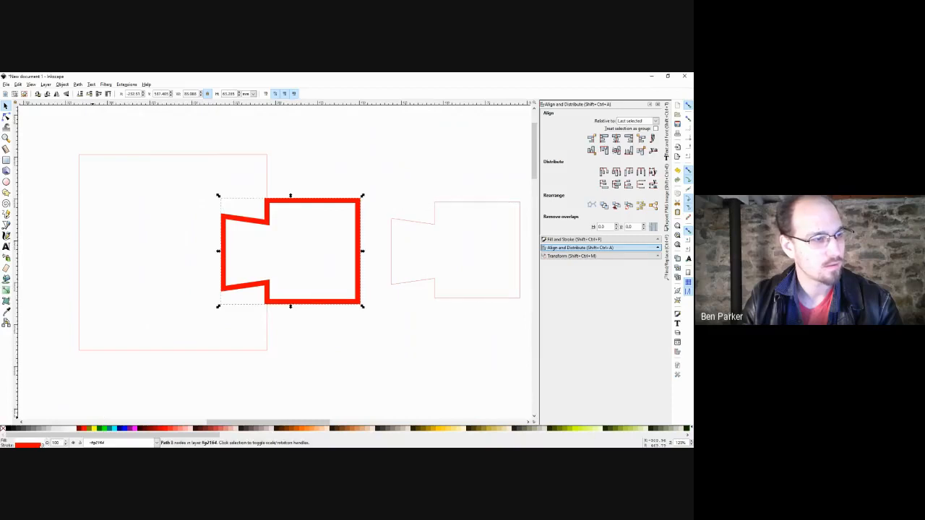
{"action": "right_click", "coordinate": [42, 445]}
{"action": "left_click", "coordinate": [54, 433]}
{"action": "left_click", "coordinate": [320, 366]}
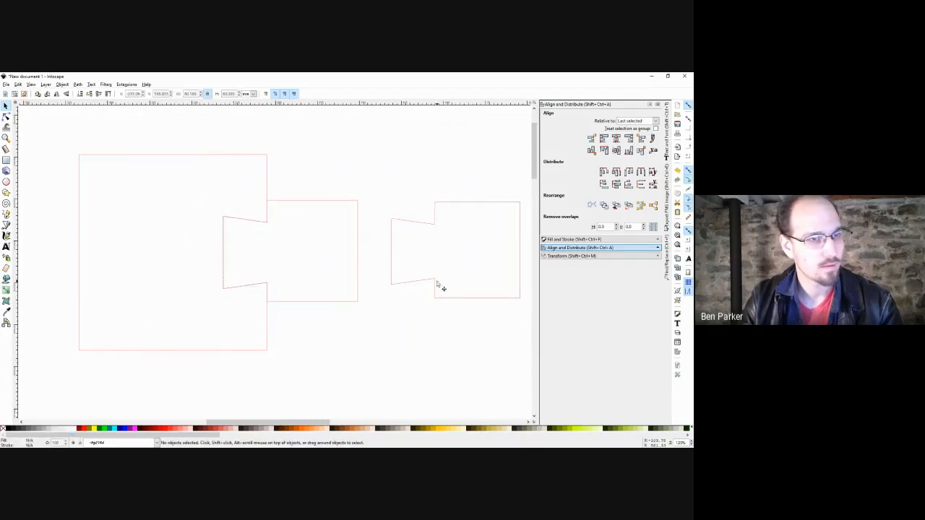
Lay the 16-node copy over the notched shape, nudge it down, and select all its nodes.
{"action": "left_click_drag", "start_coordinate": [437, 284], "coordinate": [270, 283]}
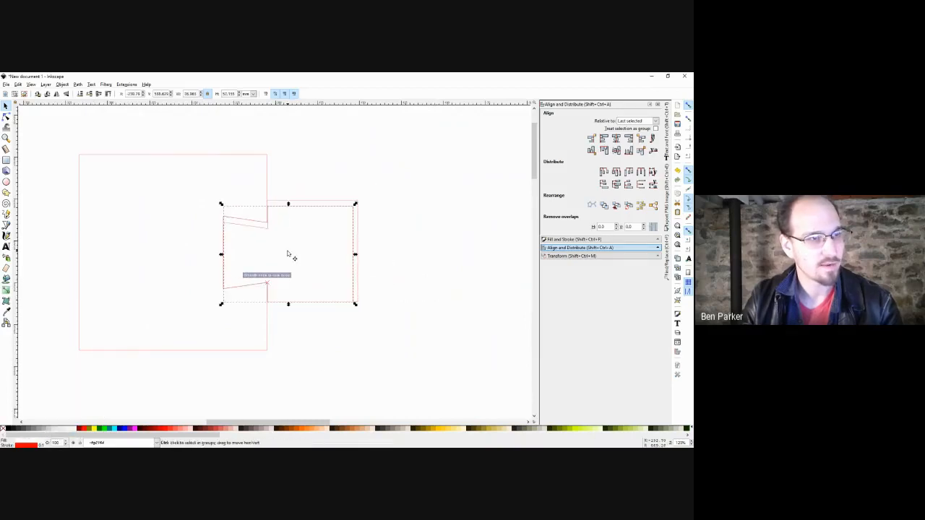
{"action": "scroll", "coordinate": [288, 254], "scroll_direction": "up", "scroll_amount": 3}
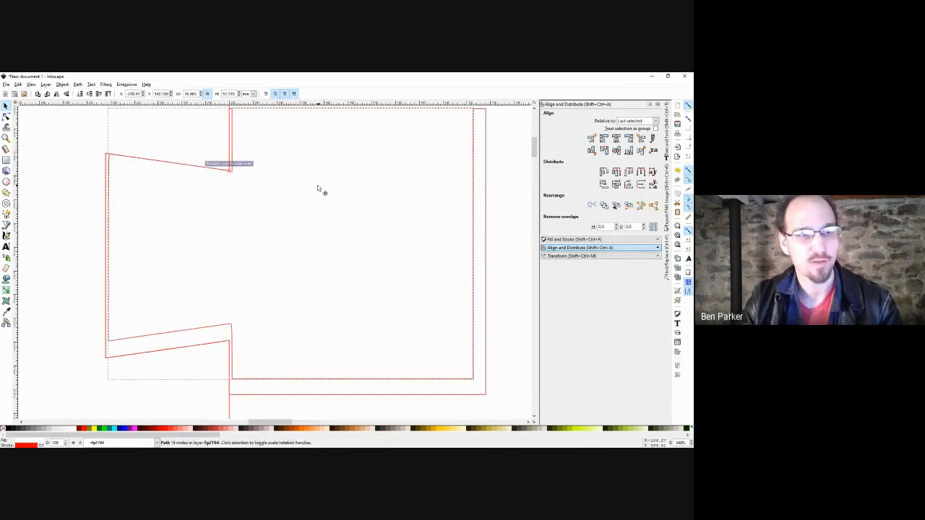
{"action": "left_click_drag", "start_coordinate": [349, 210], "coordinate": [374, 278]}
{"action": "scroll", "coordinate": [350, 225], "scroll_direction": "down", "scroll_amount": 1}
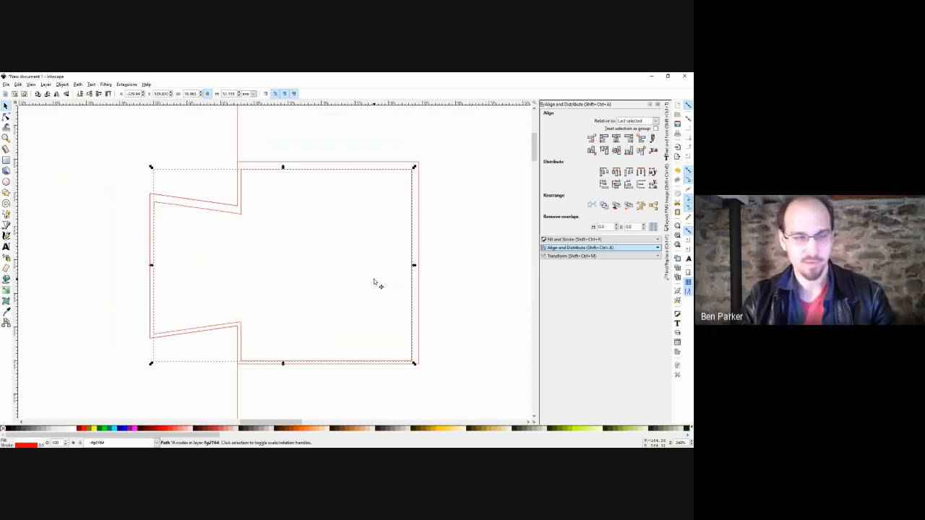
{"action": "key", "text": "n"}
{"action": "key", "text": "ctrl+a"}
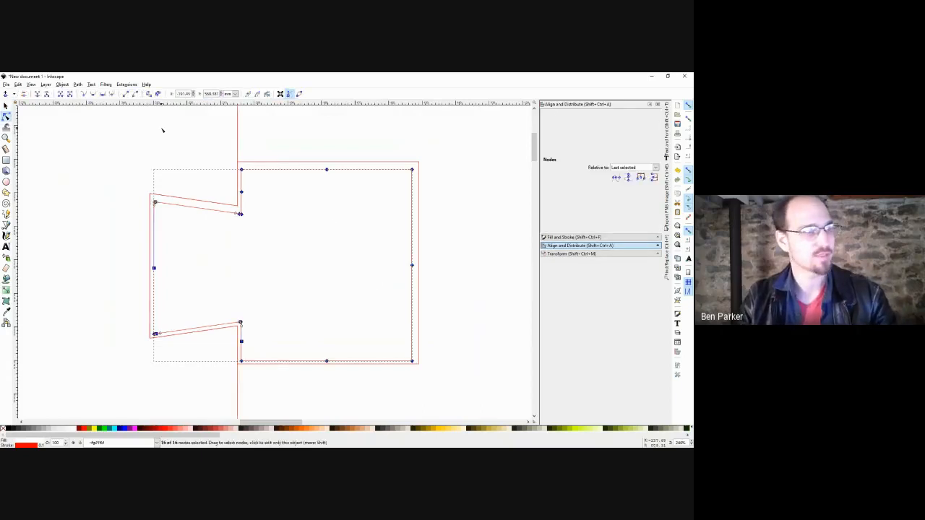
Straighten the copy's segments and delete the outer offset outline.
{"action": "left_click", "coordinate": [125, 95]}
{"action": "left_click_drag", "start_coordinate": [358, 261], "coordinate": [338, 265]}
{"action": "key", "text": "s"}
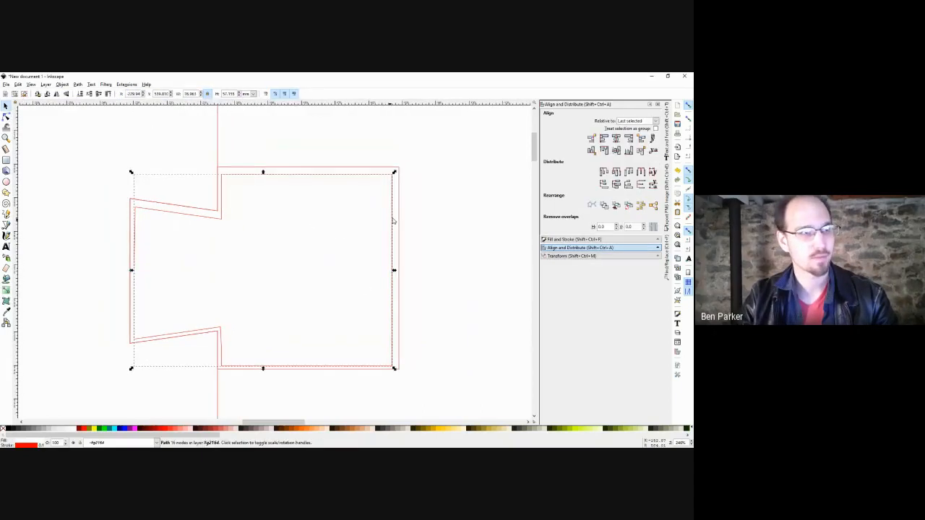
{"action": "key", "text": "Escape"}
{"action": "scroll", "coordinate": [316, 247], "scroll_direction": "down", "scroll_amount": 1}
{"action": "left_click_drag", "start_coordinate": [340, 190], "coordinate": [383, 161]}
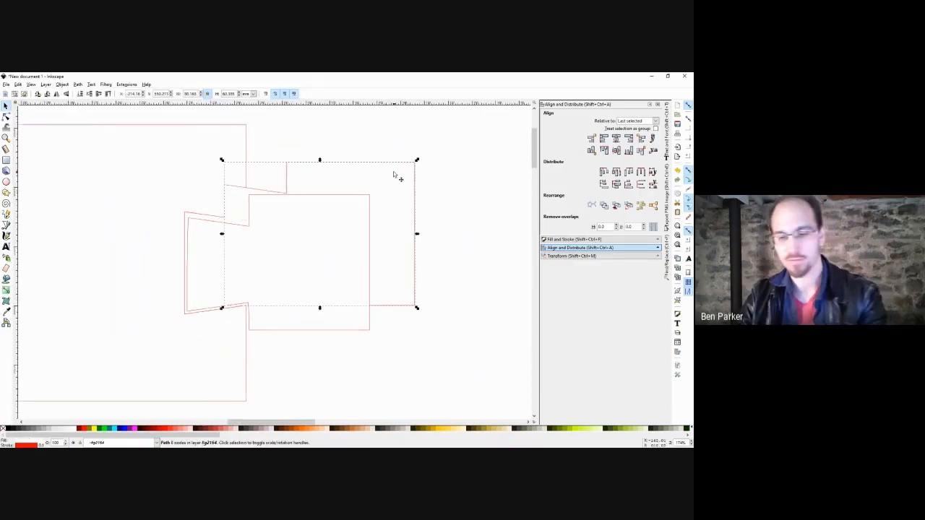
{"action": "key", "text": "Delete"}
Nudge the tab-shaped path up slightly and delete its extra corner node.
{"action": "left_click", "coordinate": [281, 249]}
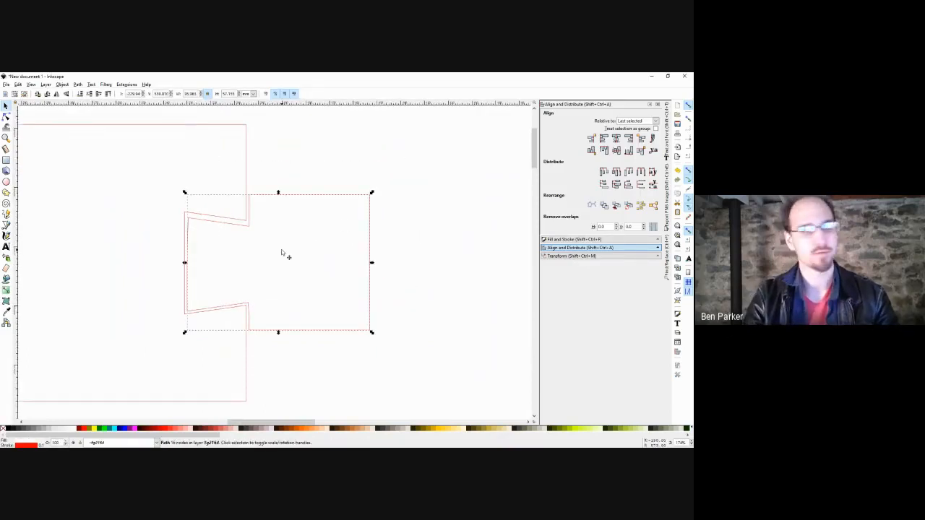
{"action": "key", "text": "Up"}
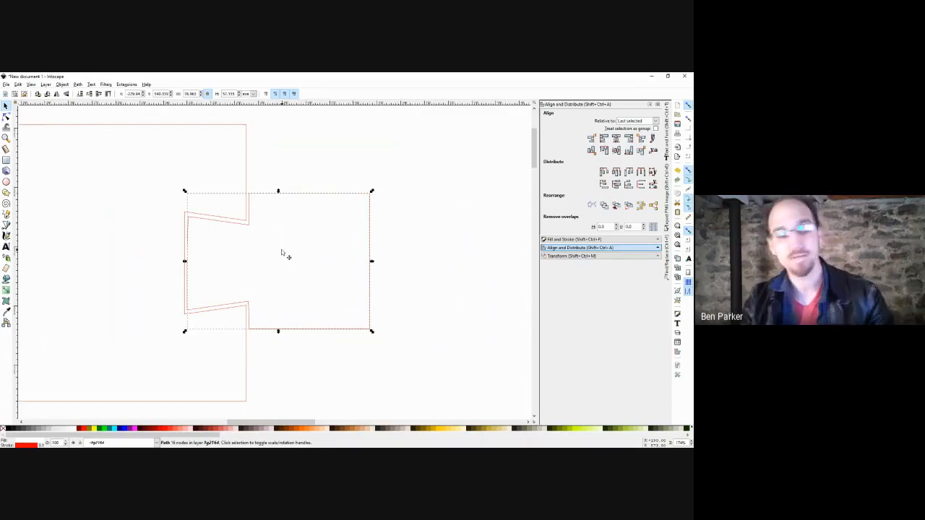
{"action": "scroll", "coordinate": [259, 324], "scroll_direction": "up", "scroll_amount": 3}
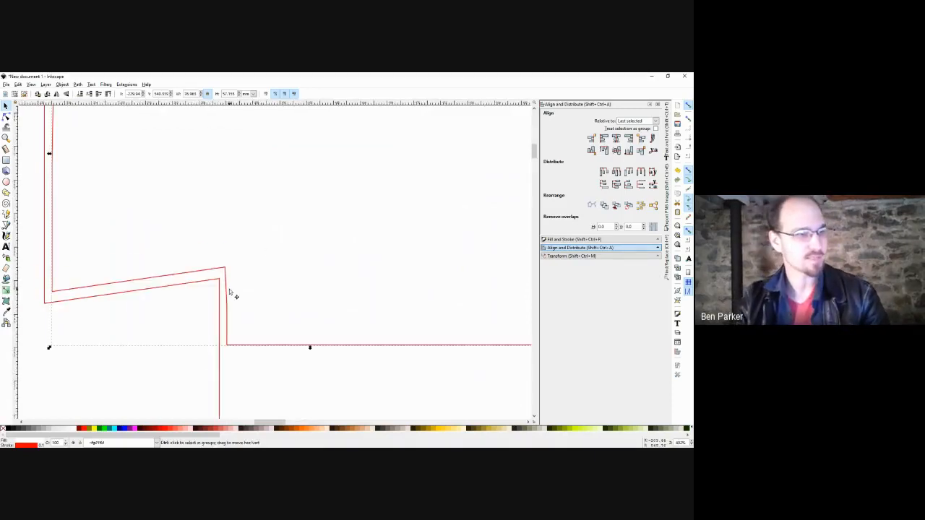
{"action": "scroll", "coordinate": [229, 292], "scroll_direction": "up", "scroll_amount": 2}
{"action": "key", "text": "n"}
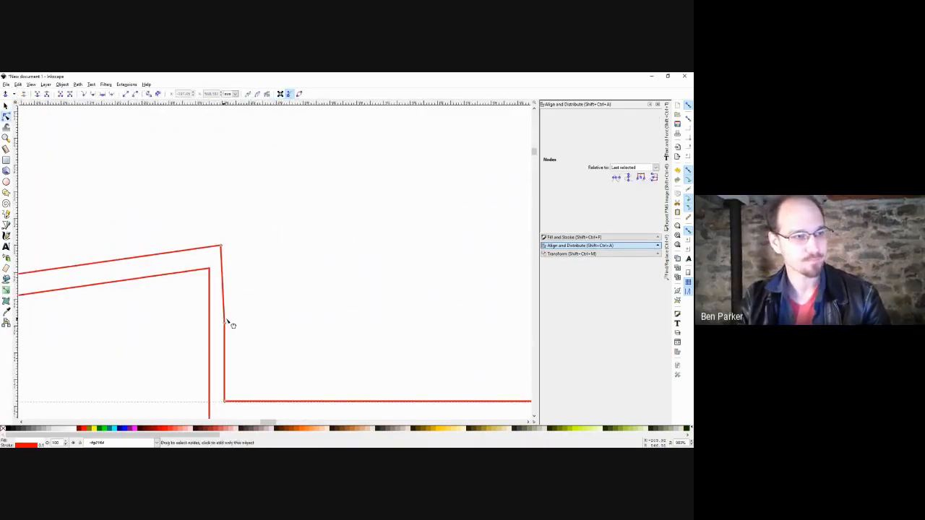
{"action": "scroll", "coordinate": [330, 312], "scroll_direction": "down", "scroll_amount": 1}
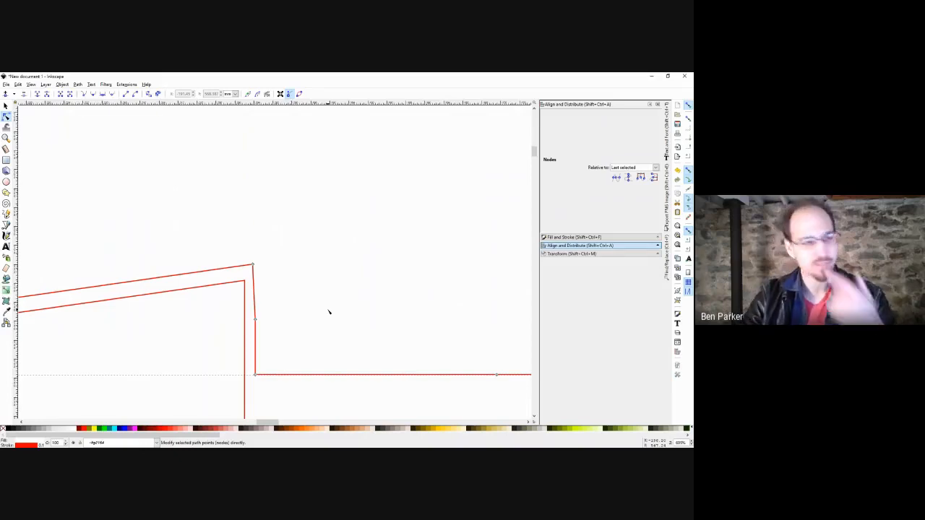
{"action": "scroll", "coordinate": [327, 310], "scroll_direction": "down", "scroll_amount": 1}
{"action": "left_click_drag", "start_coordinate": [302, 258], "coordinate": [262, 293]}
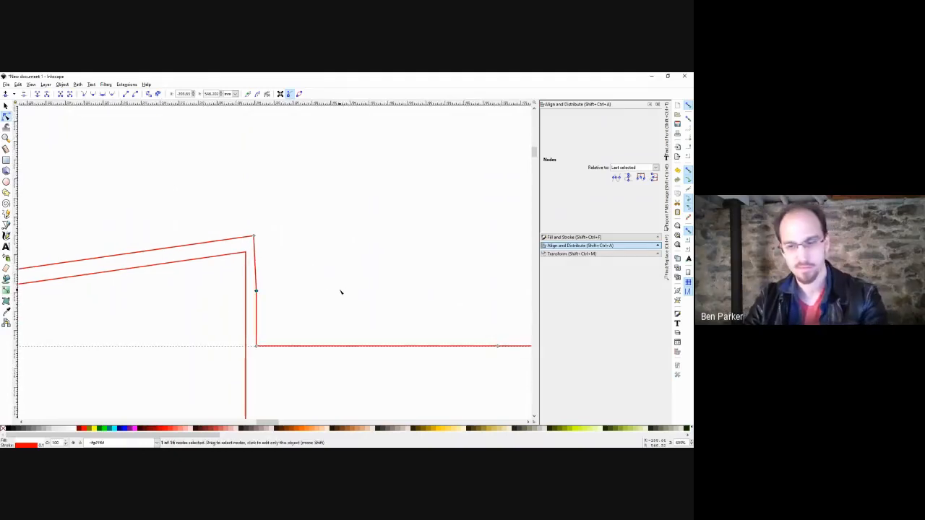
{"action": "key", "text": "Delete"}
Delete the stray node on the tab path's bottom edge.
{"action": "left_click_drag", "start_coordinate": [342, 299], "coordinate": [293, 254]}
{"action": "scroll", "coordinate": [425, 255], "scroll_direction": "right", "scroll_amount": 10}
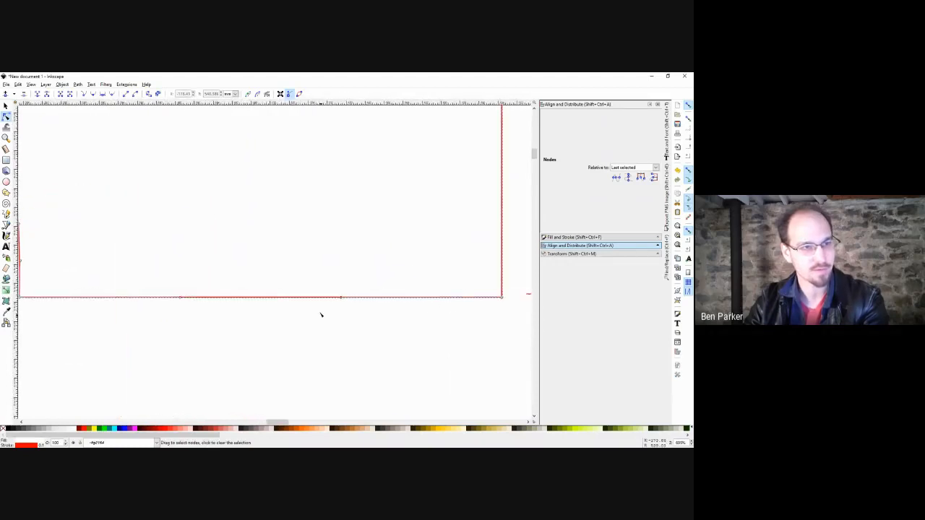
{"action": "scroll", "coordinate": [425, 239], "scroll_direction": "up", "scroll_amount": 4}
{"action": "scroll", "coordinate": [464, 145], "scroll_direction": "right", "scroll_amount": 4}
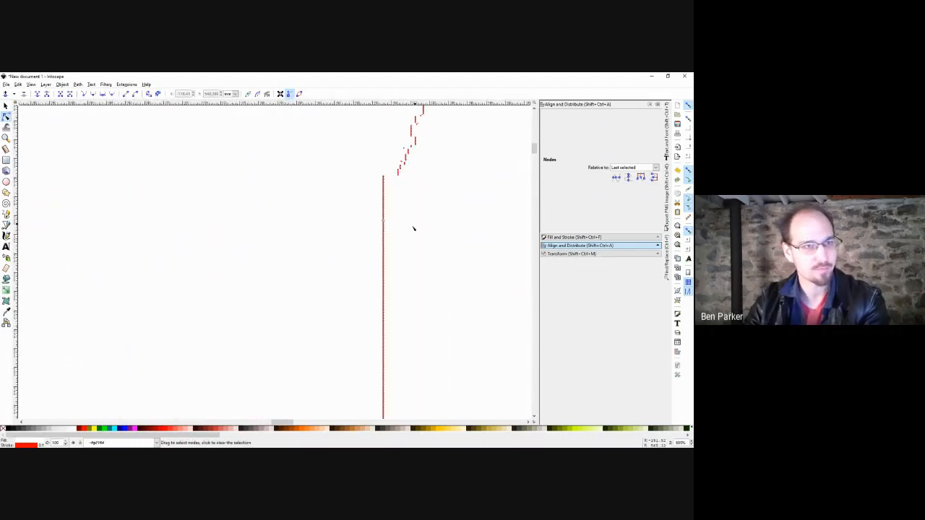
{"action": "scroll", "coordinate": [409, 202], "scroll_direction": "up", "scroll_amount": 4}
{"action": "scroll", "coordinate": [410, 255], "scroll_direction": "down", "scroll_amount": 3}
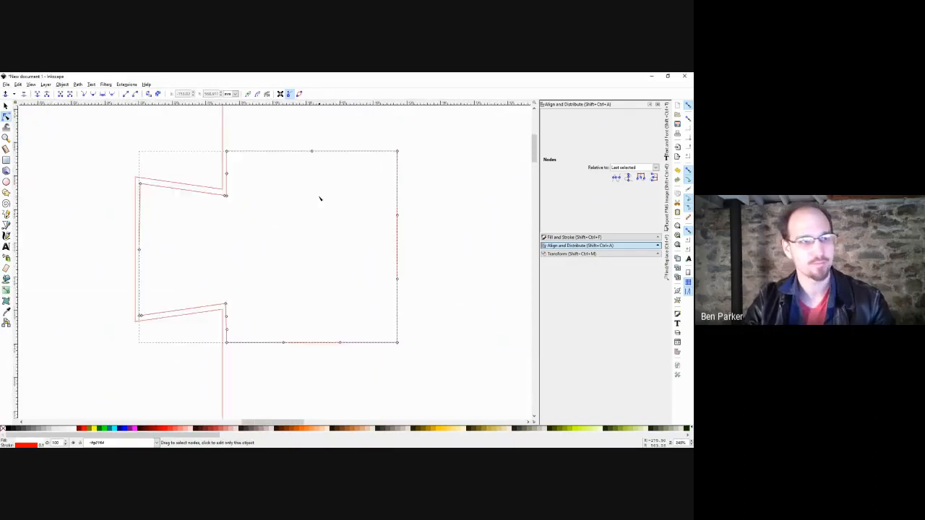
{"action": "left_click_drag", "start_coordinate": [331, 139], "coordinate": [361, 164]}
{"action": "left_click_drag", "start_coordinate": [322, 203], "coordinate": [291, 238]}
{"action": "key", "text": "Delete"}
Convert all of the tab path's segments into straight lines.
{"action": "left_click_drag", "start_coordinate": [221, 269], "coordinate": [177, 302]}
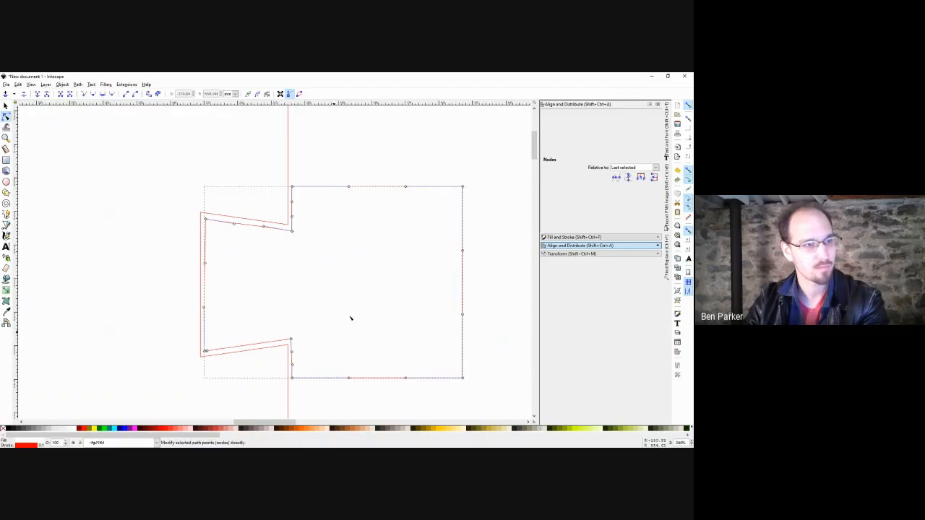
{"action": "left_click_drag", "start_coordinate": [351, 302], "coordinate": [319, 281]}
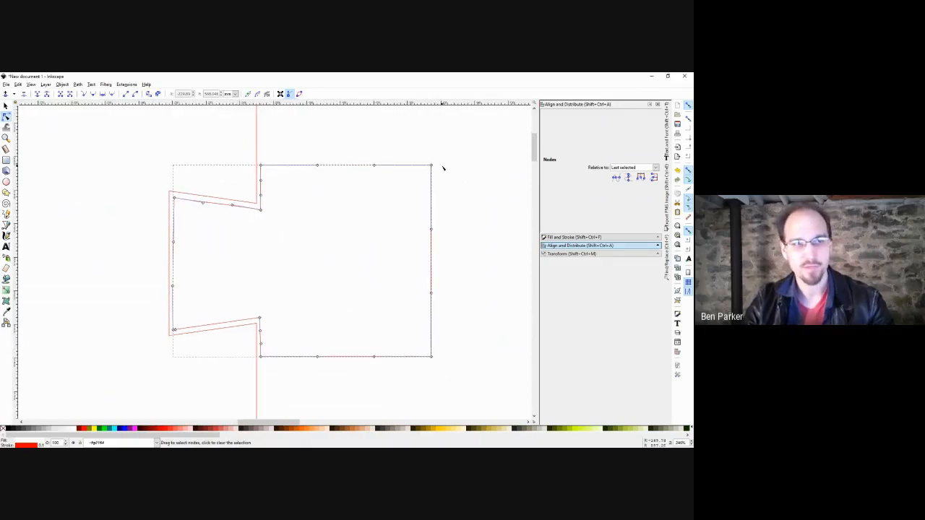
{"action": "key", "text": "ctrl+a"}
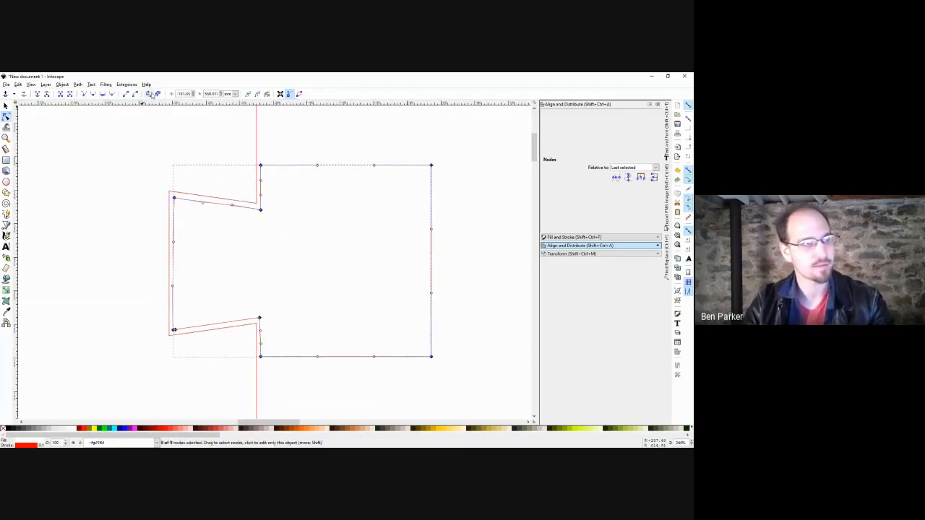
{"action": "left_click", "coordinate": [125, 94]}
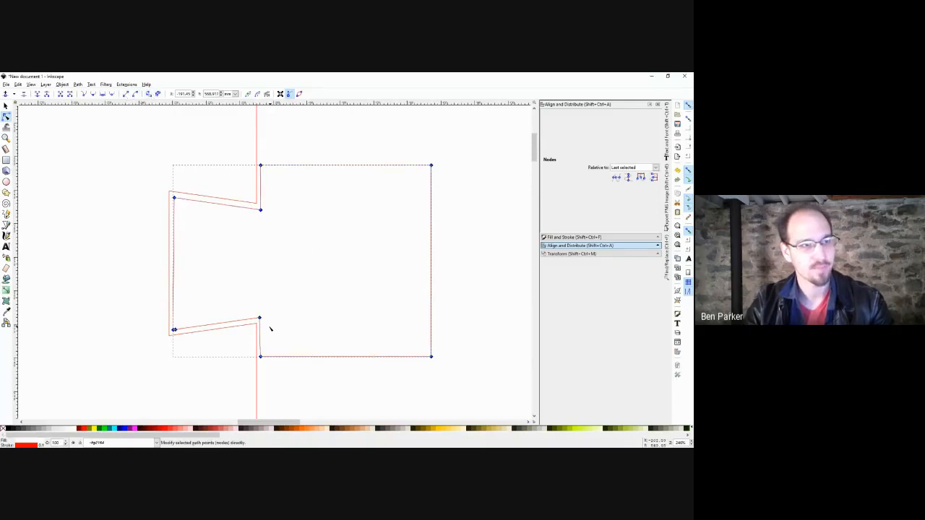
{"action": "scroll", "coordinate": [270, 330], "scroll_direction": "down", "scroll_amount": 2}
{"action": "scroll", "coordinate": [285, 315], "scroll_direction": "left", "scroll_amount": 1}
Align the two lower notch nodes vertically.
{"action": "left_click_drag", "start_coordinate": [301, 245], "coordinate": [256, 340]}
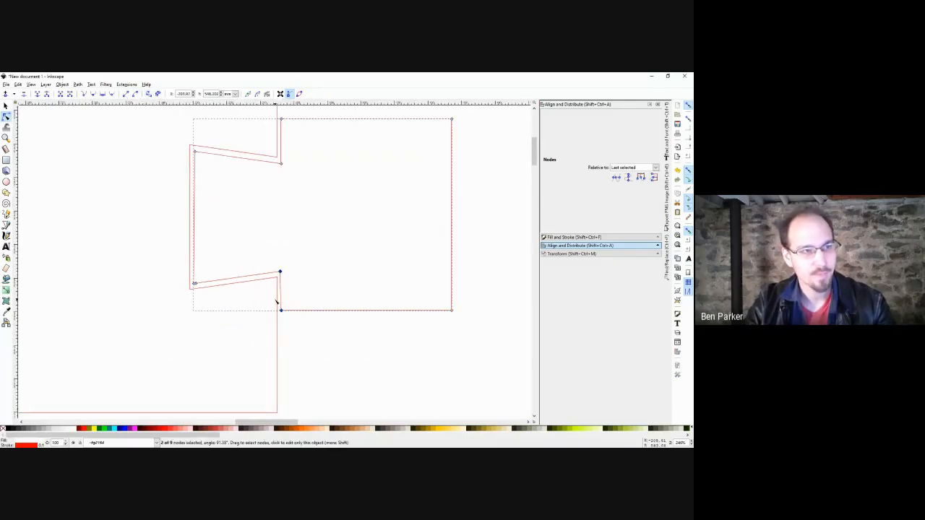
{"action": "scroll", "coordinate": [275, 302], "scroll_direction": "up", "scroll_amount": 3}
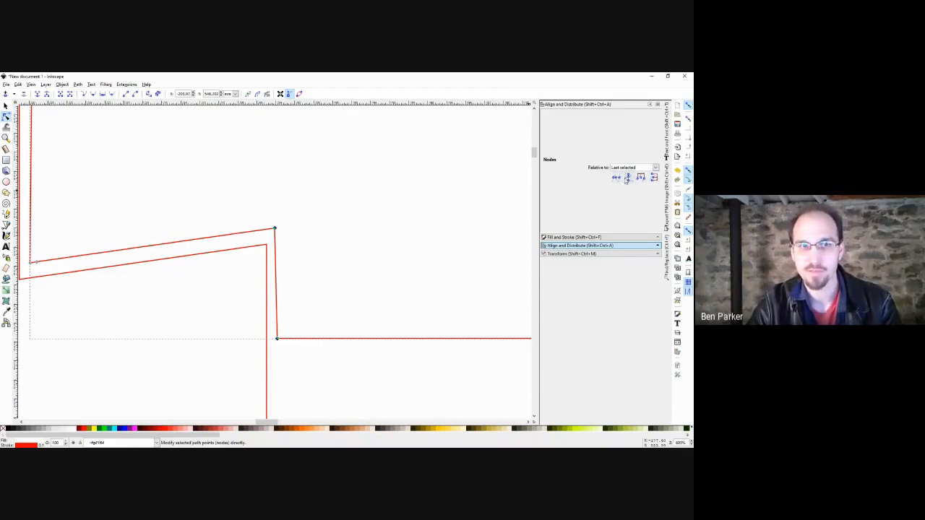
{"action": "left_click", "coordinate": [628, 178]}
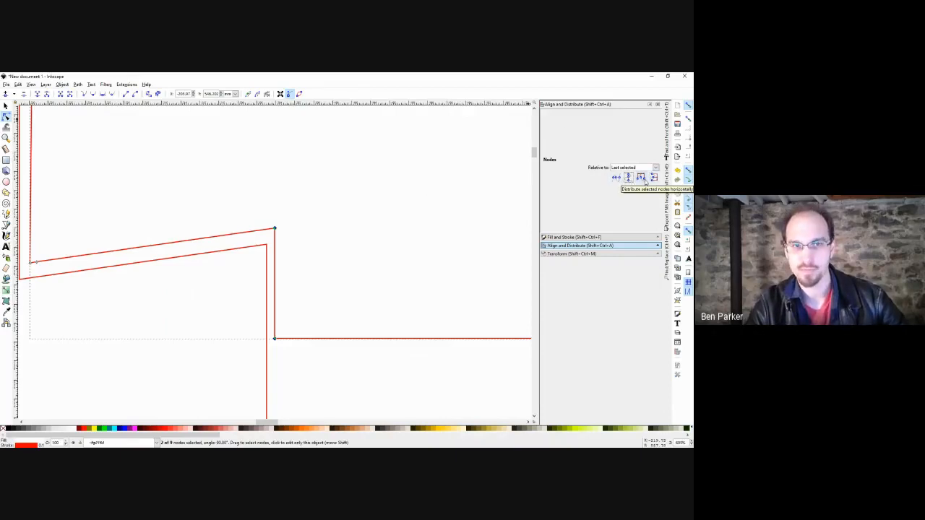
{"action": "left_click_drag", "start_coordinate": [380, 208], "coordinate": [406, 229]}
{"action": "scroll", "coordinate": [400, 229], "scroll_direction": "down", "scroll_amount": 2}
{"action": "left_click_drag", "start_coordinate": [367, 177], "coordinate": [314, 339]}
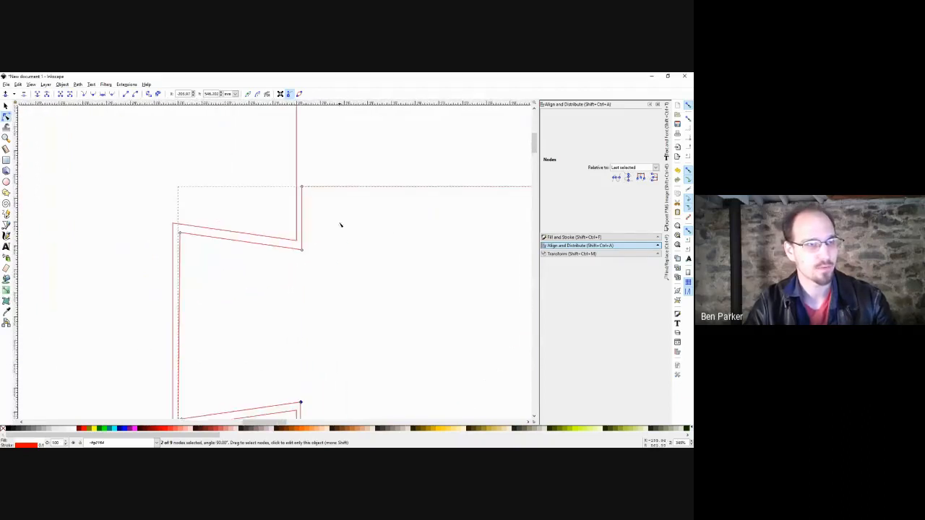
Square the remaining corners, levelling the two bottom-edge nodes horizontally.
{"action": "left_click_drag", "start_coordinate": [325, 176], "coordinate": [295, 251]}
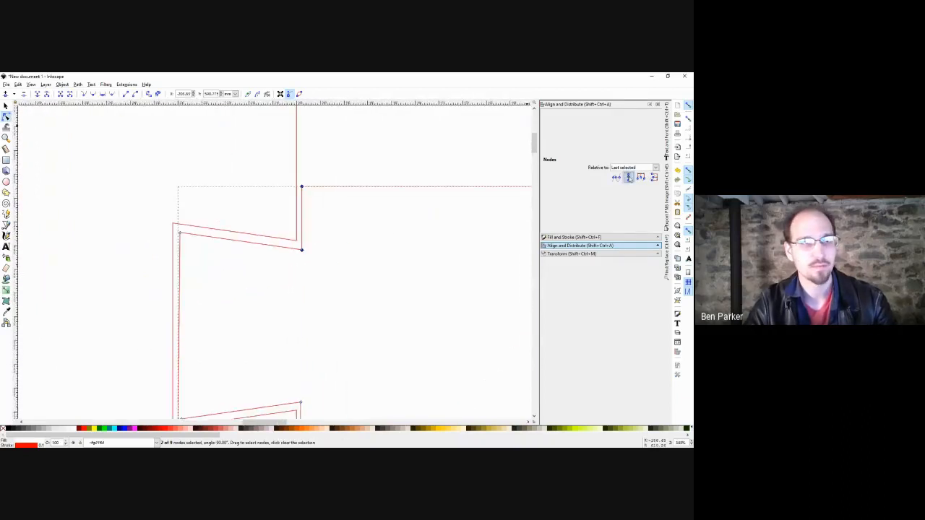
{"action": "scroll", "coordinate": [354, 250], "scroll_direction": "down", "scroll_amount": 2}
{"action": "left_click_drag", "start_coordinate": [427, 190], "coordinate": [231, 215]}
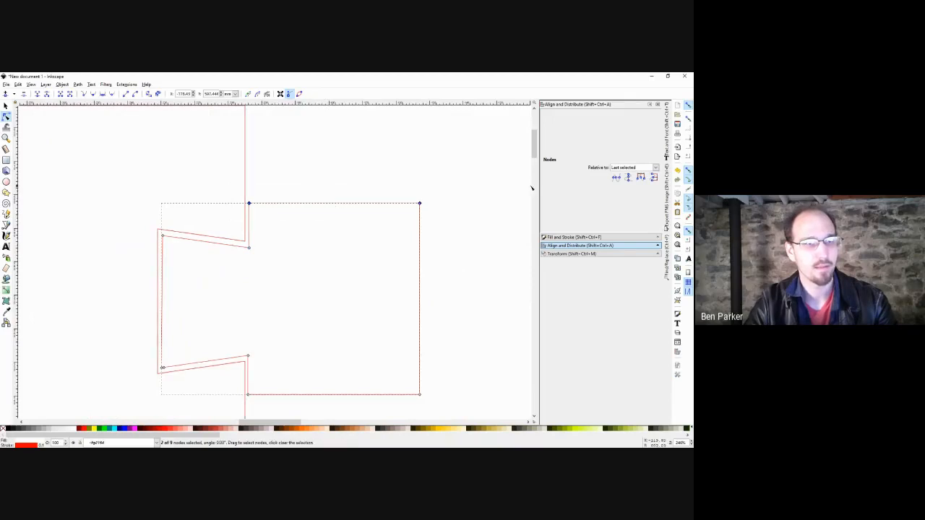
{"action": "scroll", "coordinate": [456, 265], "scroll_direction": "down", "scroll_amount": 2}
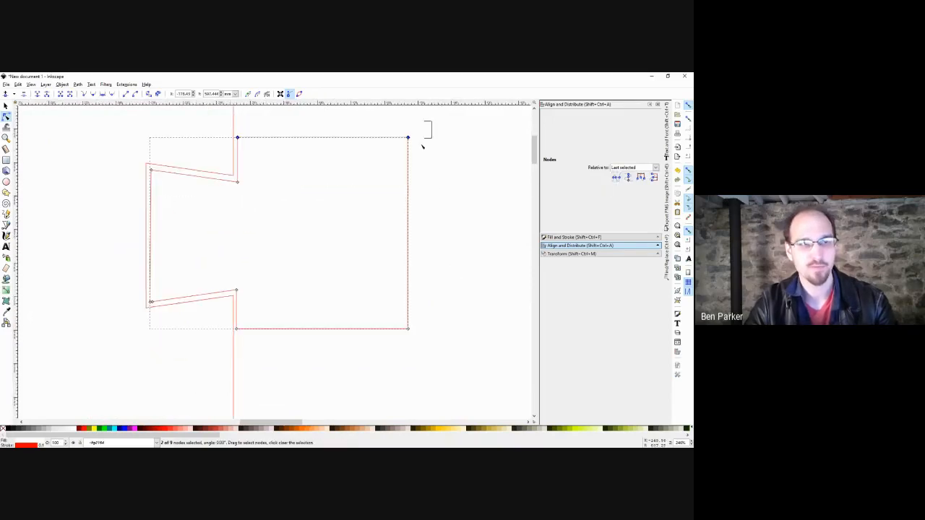
{"action": "left_click_drag", "start_coordinate": [423, 147], "coordinate": [403, 357]}
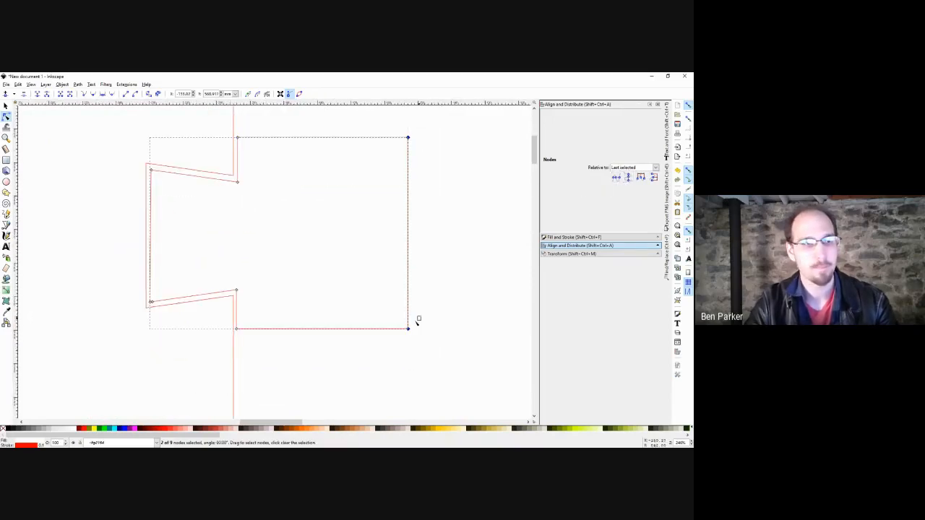
{"action": "left_click_drag", "start_coordinate": [422, 315], "coordinate": [217, 357]}
{"action": "left_click", "coordinate": [616, 177]}
{"action": "left_click_drag", "start_coordinate": [360, 252], "coordinate": [362, 265]}
{"action": "key", "text": "s"}
{"action": "scroll", "coordinate": [349, 245], "scroll_direction": "down", "scroll_amount": 2}
Give the tab-shaped path a green stroke.
{"action": "left_click", "coordinate": [456, 221]}
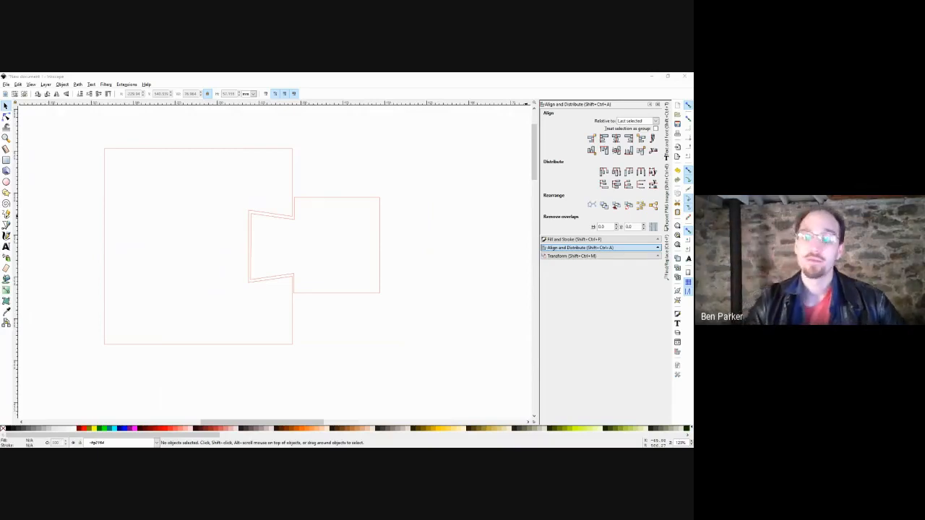
{"action": "left_click", "coordinate": [401, 207]}
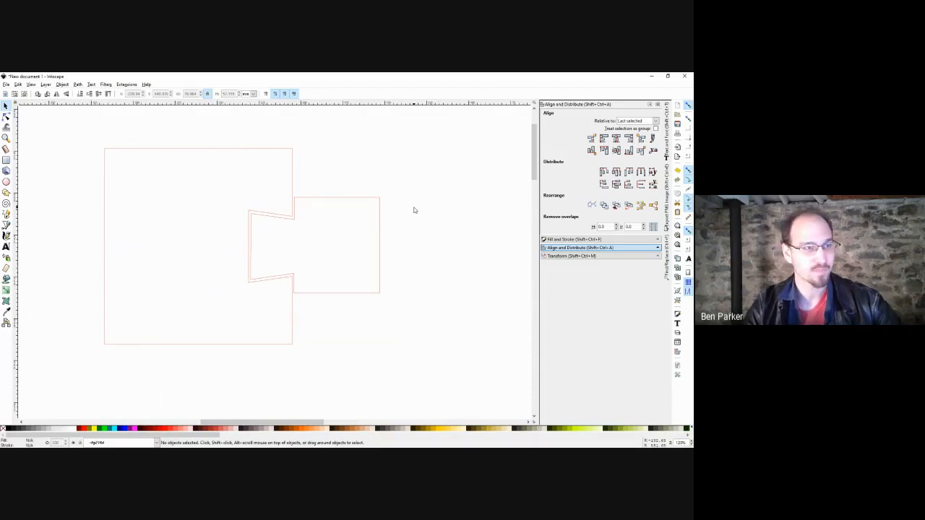
{"action": "left_click", "coordinate": [365, 201]}
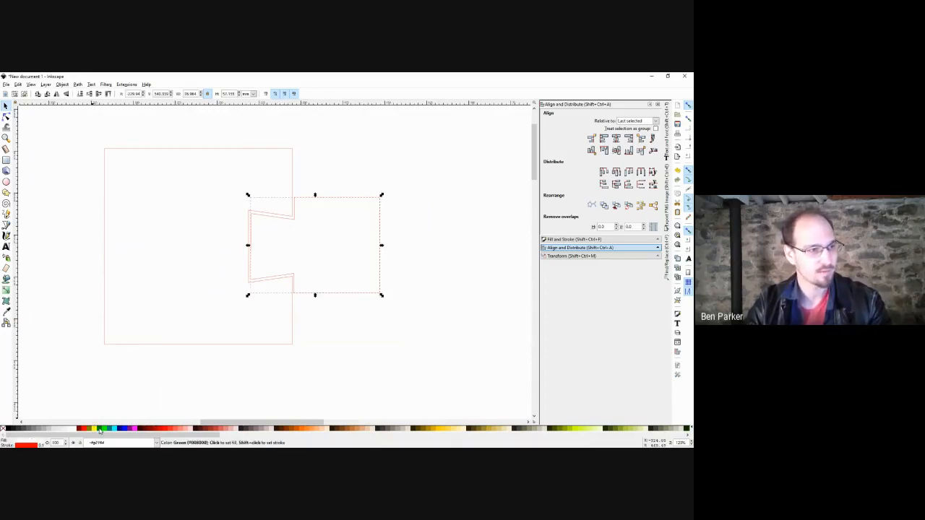
{"action": "left_click", "coordinate": [343, 357]}
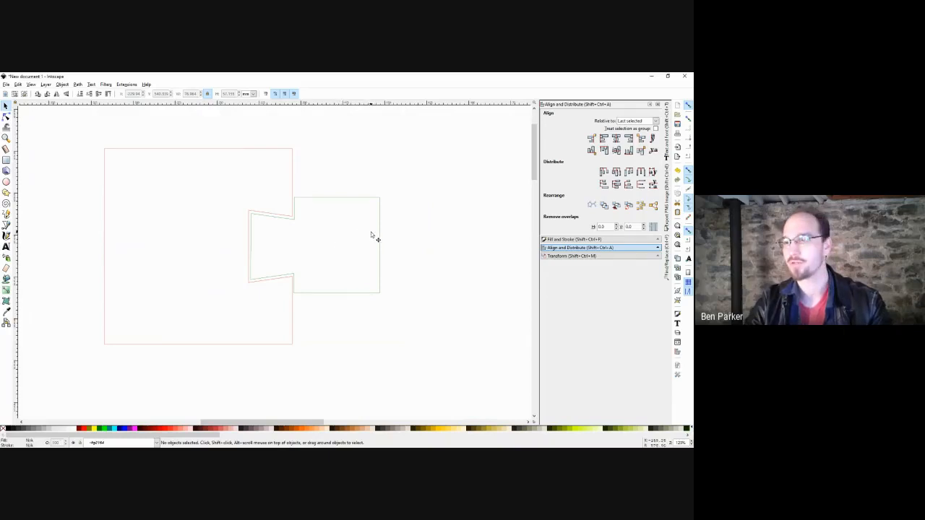
{"action": "scroll", "coordinate": [349, 231], "scroll_direction": "up", "scroll_amount": 2}
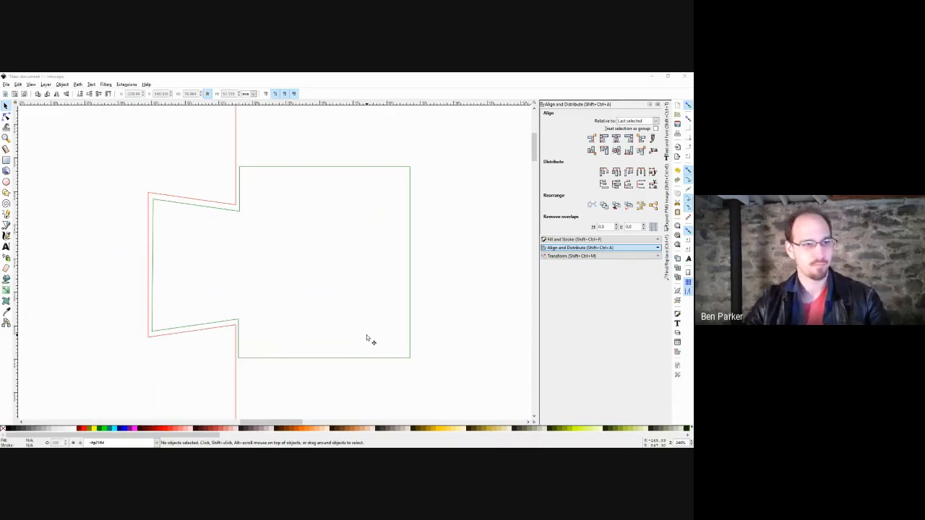
Pull the part outline out from behind the filled shape in the Cambuddy drawing.
{"action": "scroll", "coordinate": [366, 334], "scroll_direction": "down", "scroll_amount": 1}
{"action": "scroll", "coordinate": [443, 270], "scroll_direction": "down", "scroll_amount": 2}
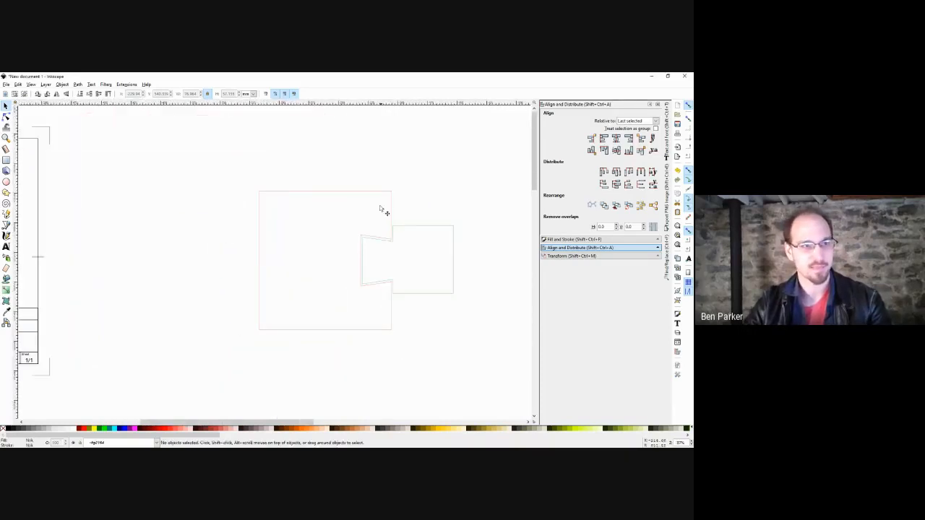
{"action": "left_click_drag", "start_coordinate": [484, 170], "coordinate": [230, 380]}
{"action": "left_click", "coordinate": [464, 152]}
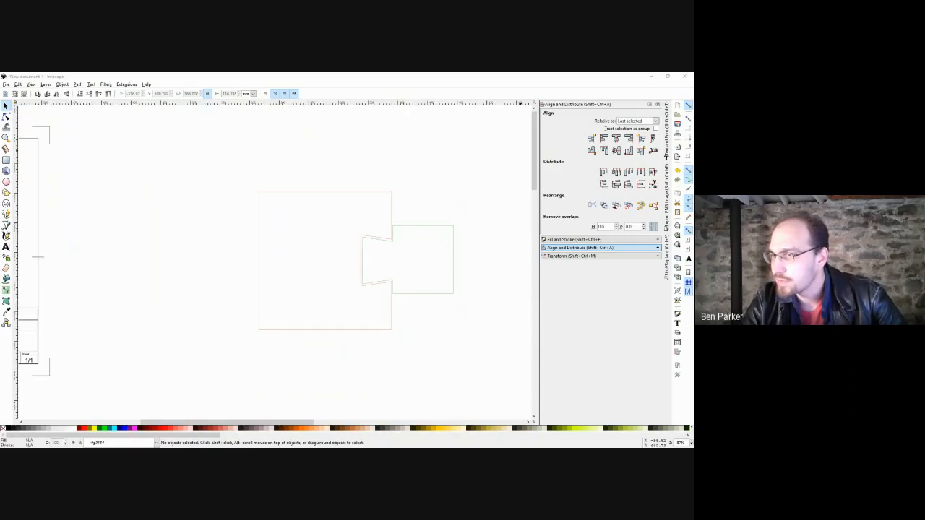
{"action": "mouse_move", "coordinate": [219, 256]}
{"action": "left_mouse_down"}
{"action": "mouse_move", "coordinate": [343, 246]}
{"action": "mouse_move", "coordinate": [323, 237]}
{"action": "left_mouse_up"}
{"action": "left_click_drag", "start_coordinate": [101, 202], "coordinate": [412, 351]}
Move the gasket outline further right of the drawing and select it.
{"action": "left_click_drag", "start_coordinate": [418, 347], "coordinate": [406, 276]}
{"action": "left_click", "coordinate": [448, 250]}
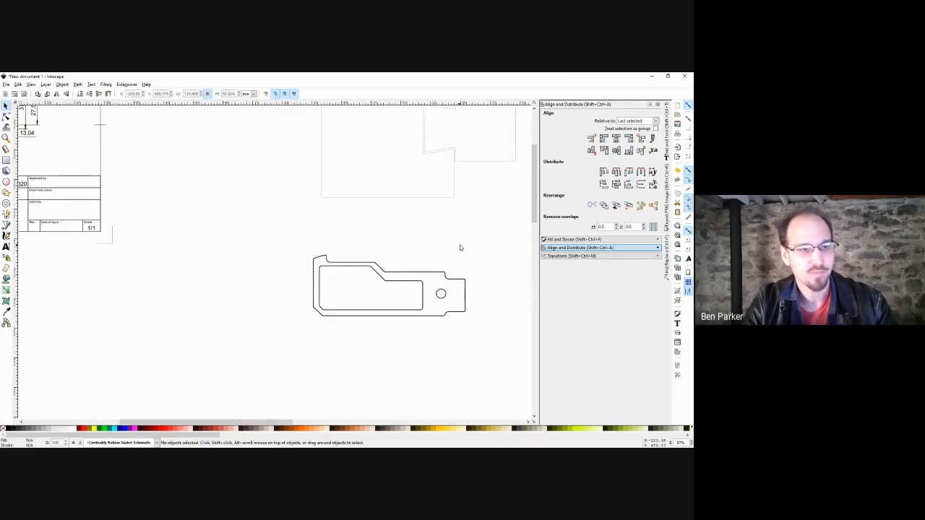
{"action": "left_click_drag", "start_coordinate": [481, 234], "coordinate": [269, 341]}
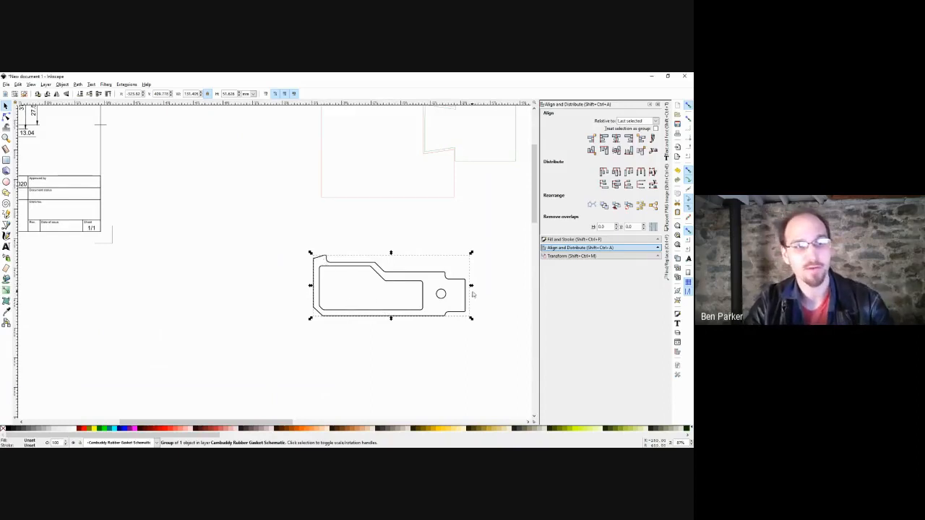
{"action": "scroll", "coordinate": [479, 277], "scroll_direction": "right", "scroll_amount": 3}
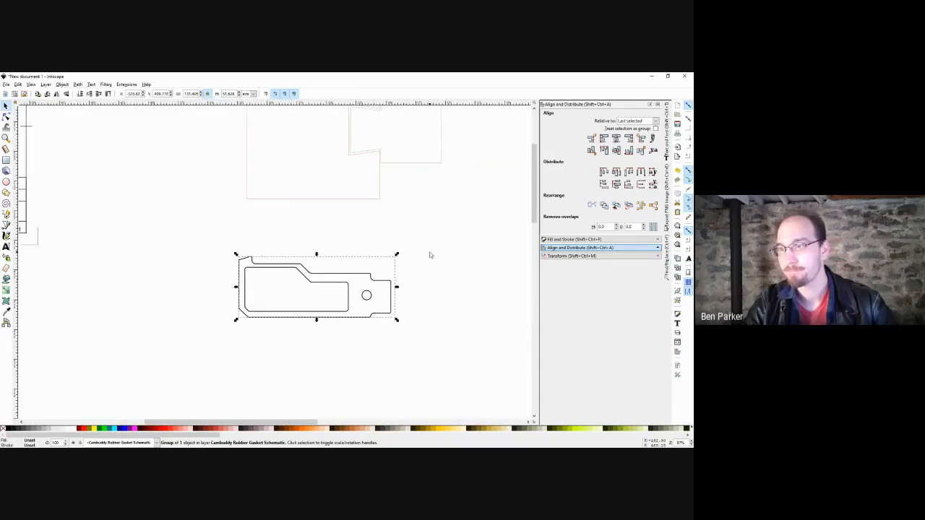
Try a green fill with no stroke on the gasket, then undo it.
{"action": "left_click", "coordinate": [429, 254]}
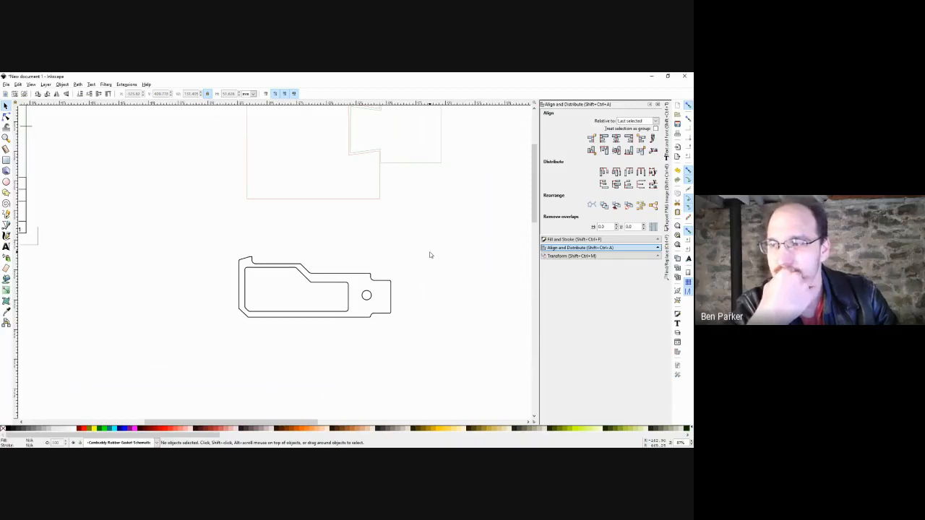
{"action": "left_click_drag", "start_coordinate": [441, 235], "coordinate": [209, 375]}
{"action": "left_click", "coordinate": [111, 426]}
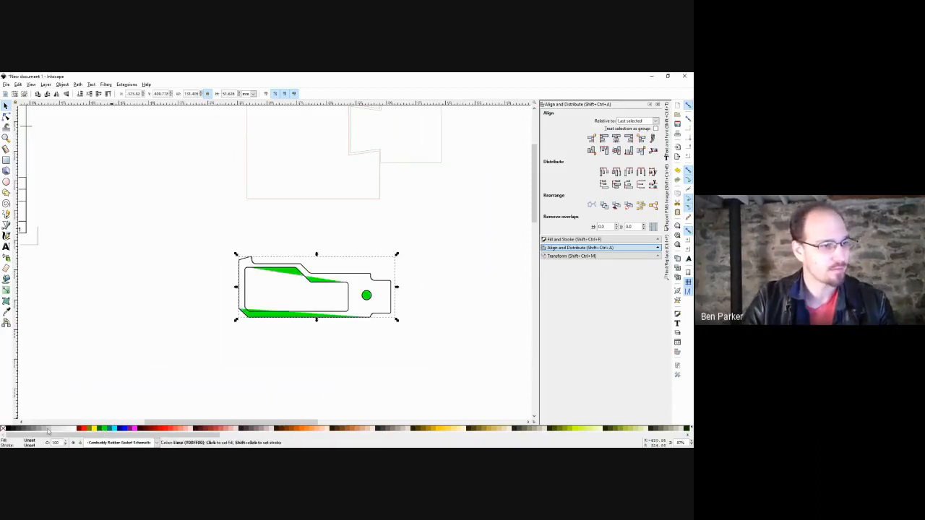
{"action": "left_click", "coordinate": [4, 430], "text": "shift"}
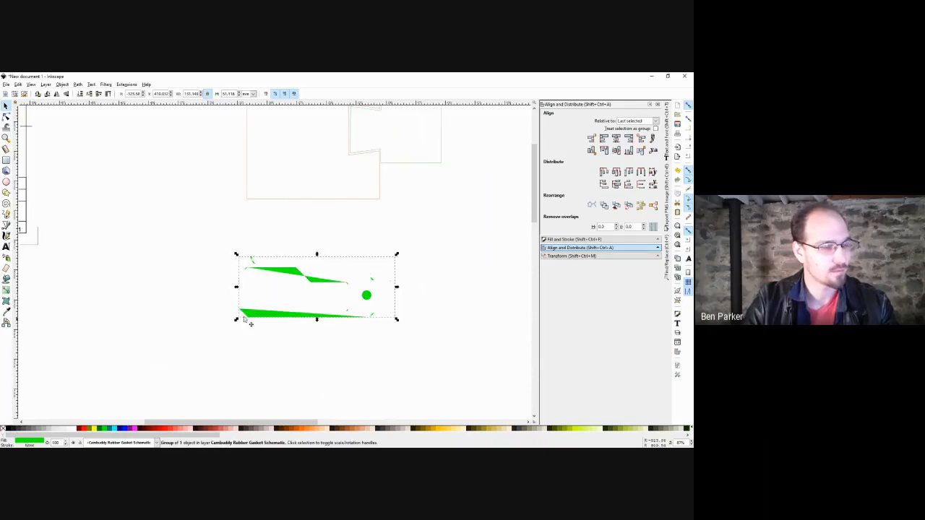
{"action": "key", "text": "ctrl+z"}
{"action": "key", "text": "ctrl+z"}
Ungroup the gasket into its separate parts with Ctrl+Shift+G.
{"action": "left_click", "coordinate": [453, 249]}
{"action": "left_click_drag", "start_coordinate": [447, 245], "coordinate": [195, 383]}
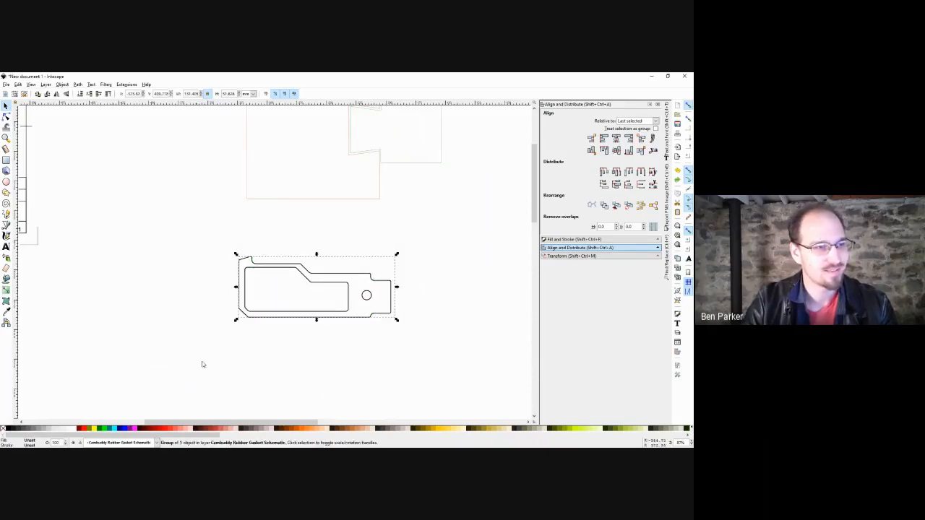
{"action": "key", "text": "ctrl+shift+g"}
{"action": "key", "text": "ctrl+shift+g"}
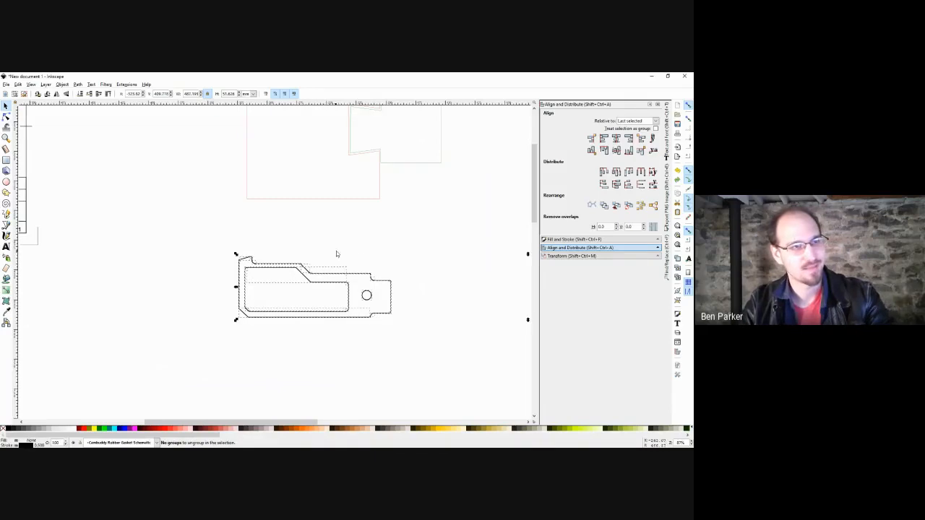
Move the short two-node line onto the gasket's top edge and fit the view.
{"action": "left_click", "coordinate": [341, 258]}
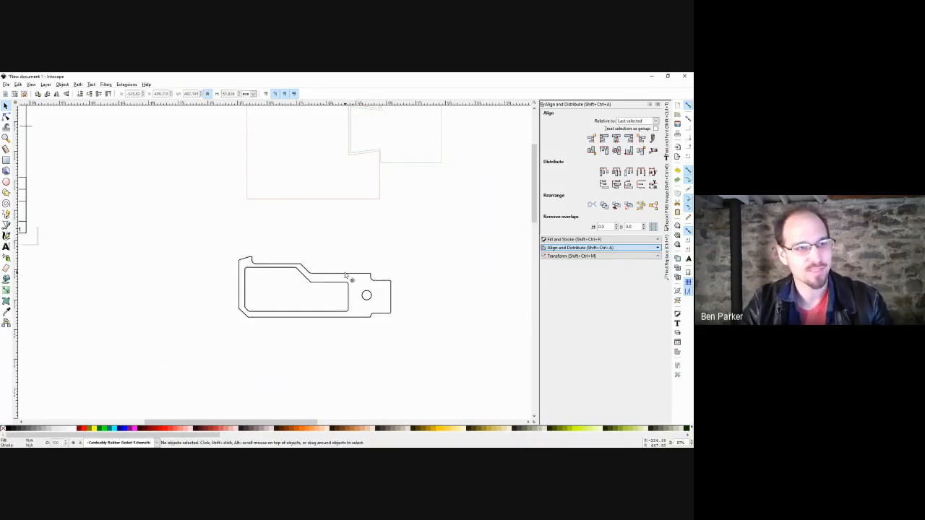
{"action": "left_click", "coordinate": [357, 254]}
{"action": "left_click_drag", "start_coordinate": [357, 253], "coordinate": [347, 273]}
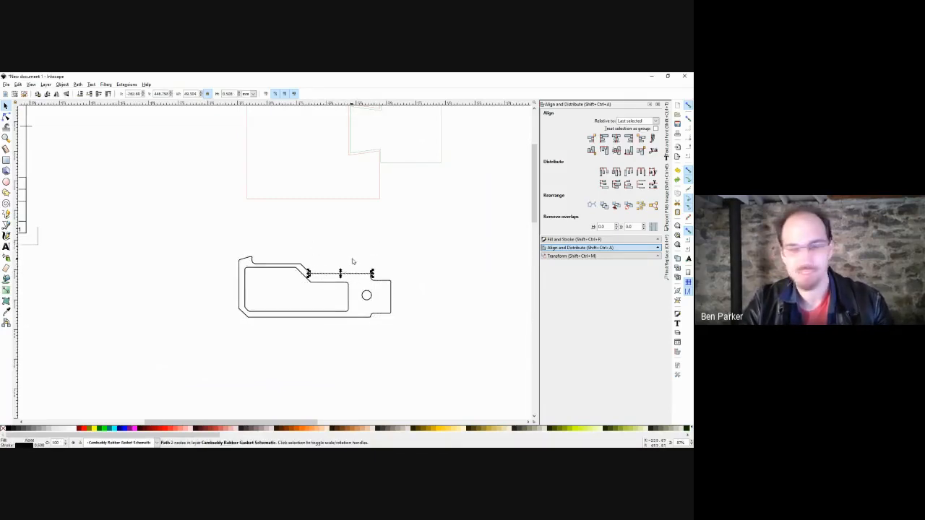
{"action": "left_click", "coordinate": [390, 261]}
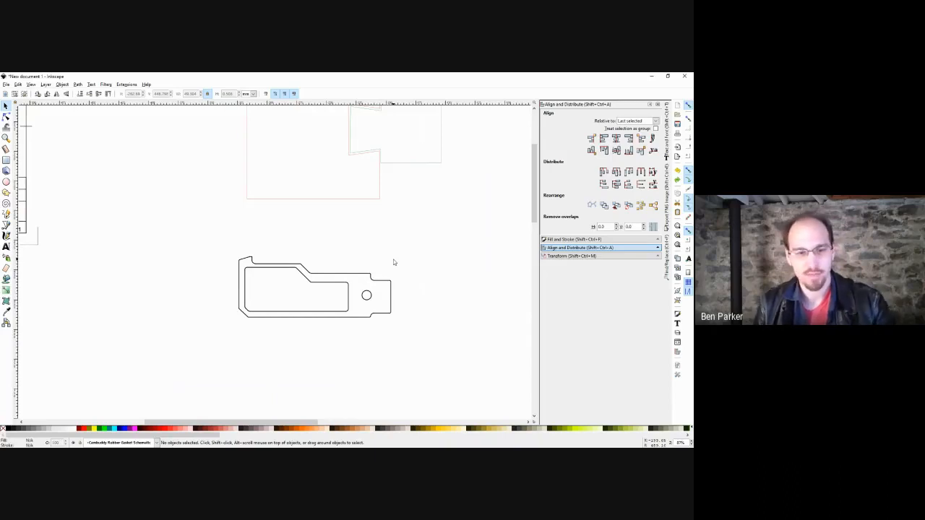
{"action": "key", "text": "4"}
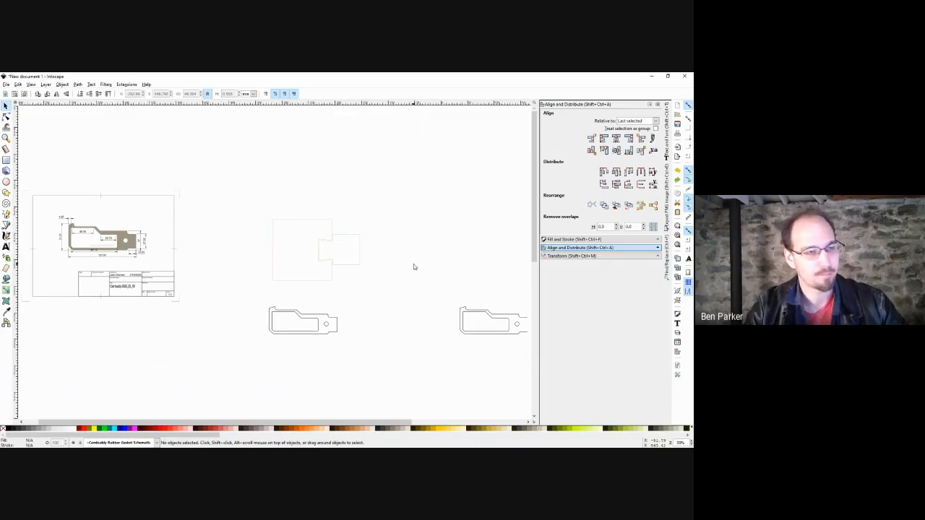
Delete the duplicate gasket outline on the right and fit the whole drawing in view.
{"action": "scroll", "coordinate": [408, 265], "scroll_direction": "right", "scroll_amount": 1}
{"action": "left_click_drag", "start_coordinate": [508, 293], "coordinate": [411, 344]}
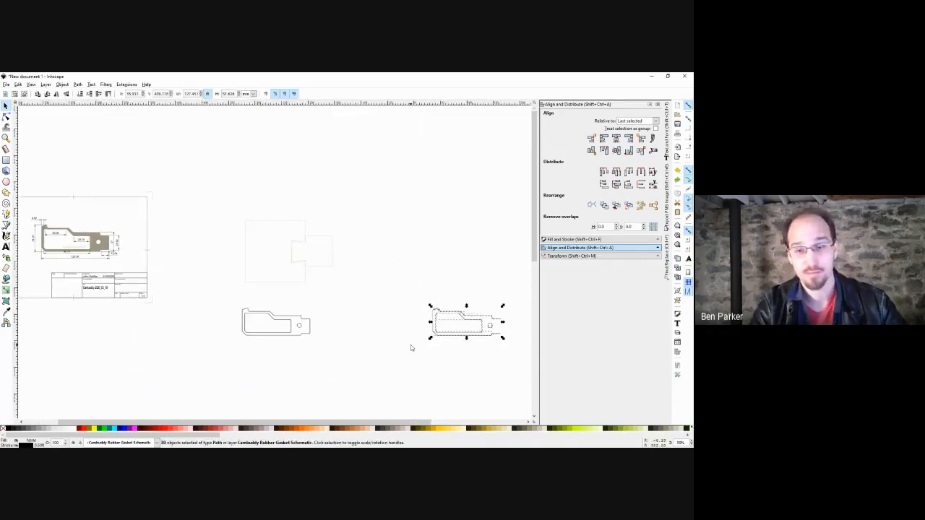
{"action": "key", "text": "Delete"}
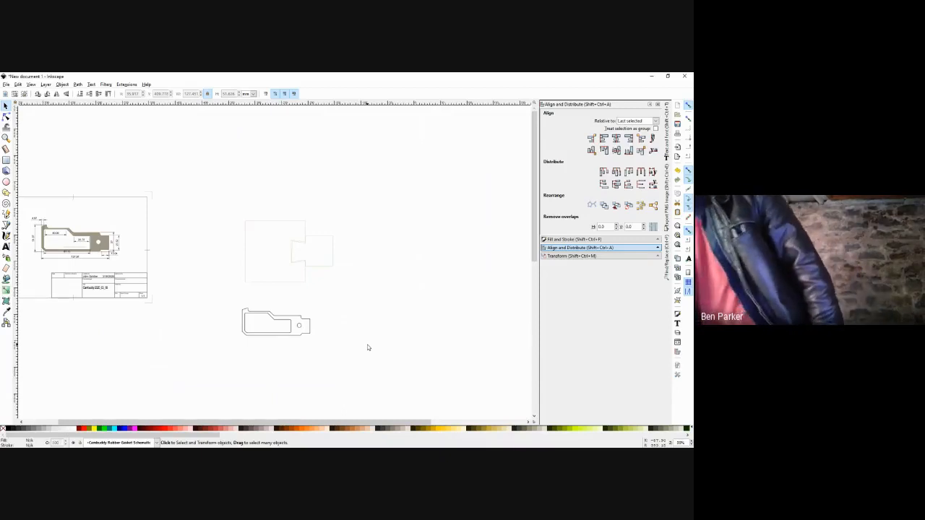
{"action": "key", "text": "4"}
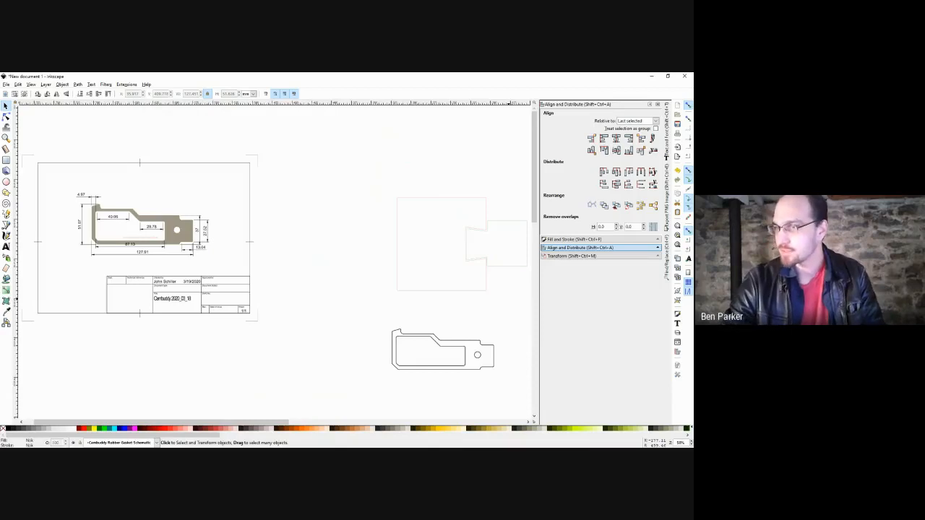
{"action": "left_click", "coordinate": [5, 85]}
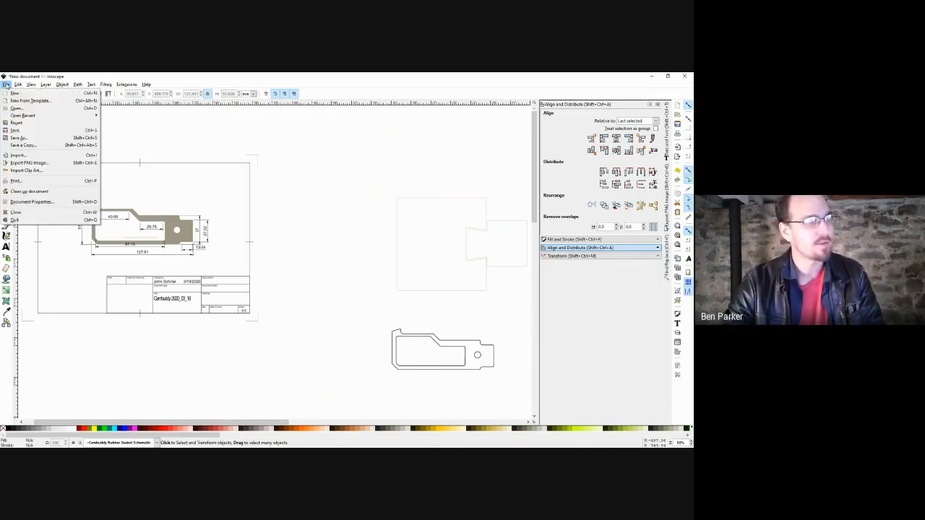
{"action": "left_click", "coordinate": [18, 138]}
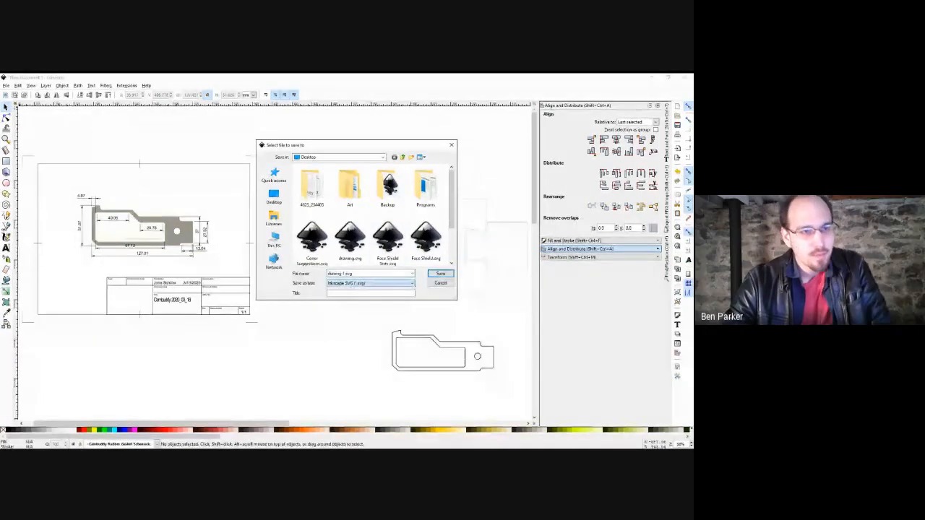
{"action": "key", "text": "Tab"}
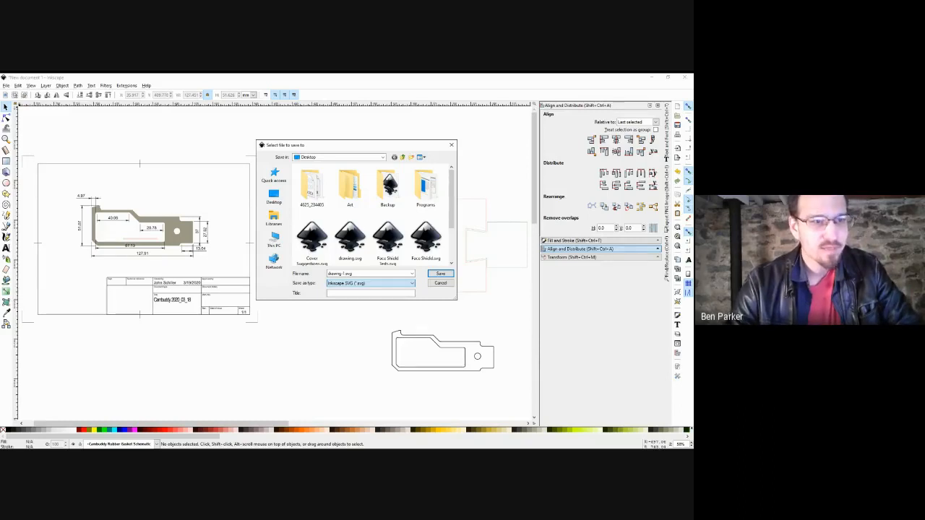
{"action": "left_click", "coordinate": [445, 284]}
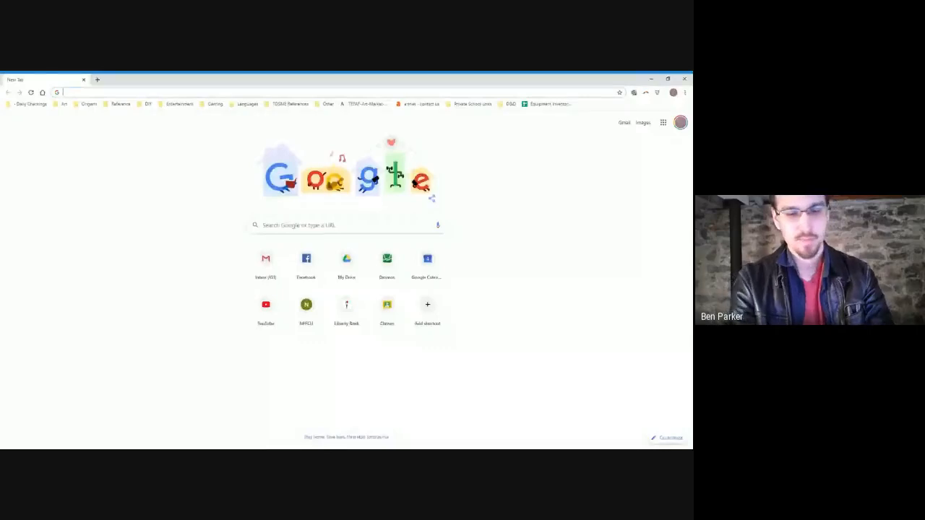
Enter 'sherlock holmes silhouette' in the new tab's address bar.
{"action": "type", "text": "sherlock holmes"}
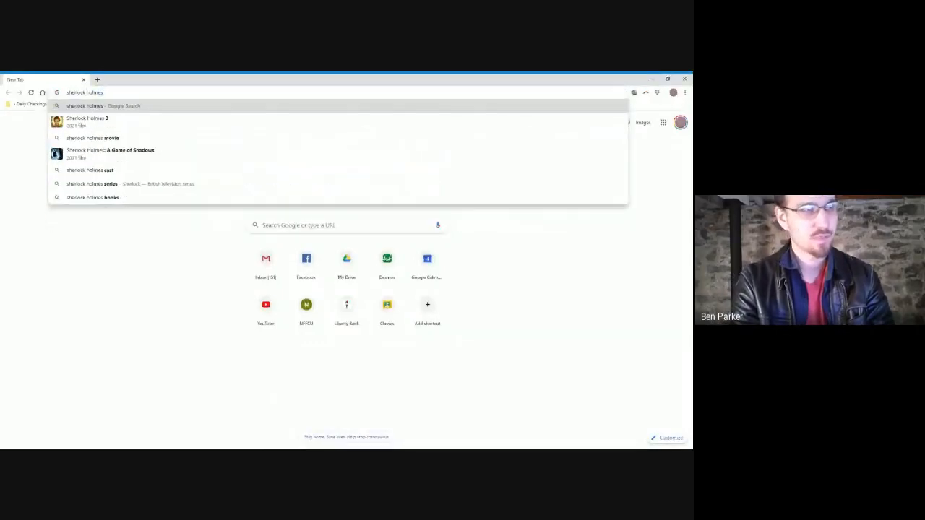
{"action": "type", "text": " silhouette"}
Search images for sherlock holmes silhouette and drag the pipe-smoking profile preview out.
{"action": "key", "text": "Return"}
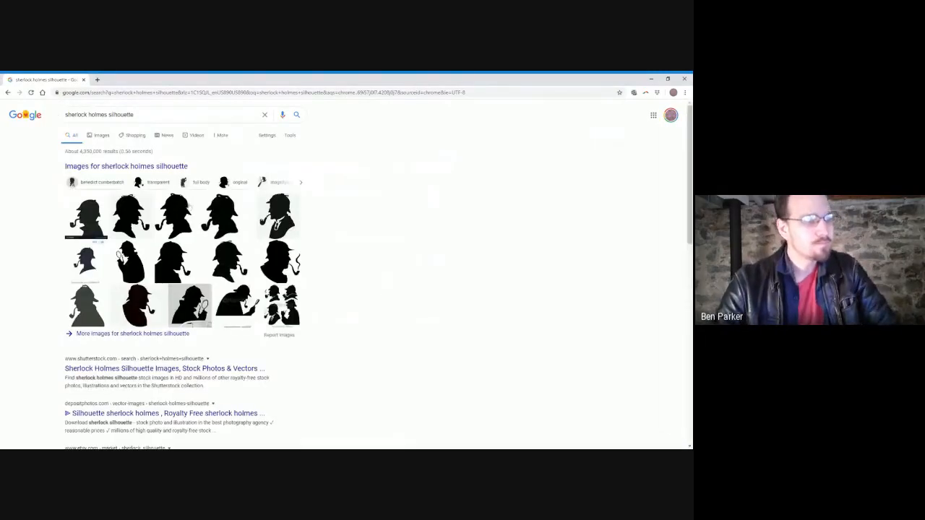
{"action": "left_click", "coordinate": [184, 211]}
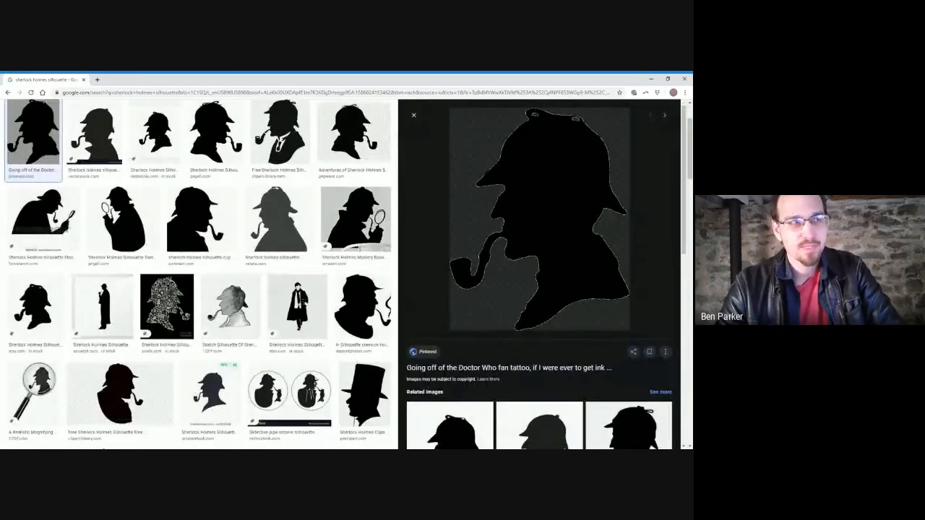
{"action": "left_click", "coordinate": [507, 182]}
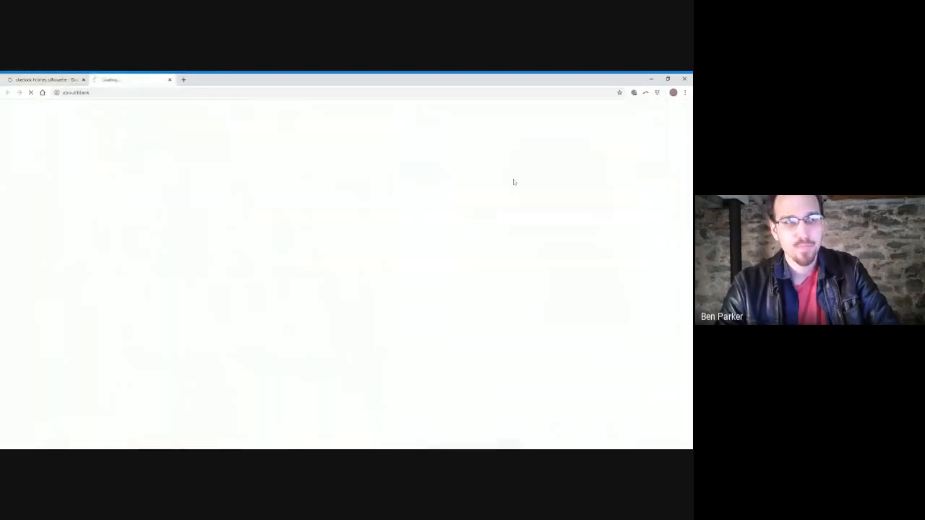
{"action": "left_click", "coordinate": [170, 79]}
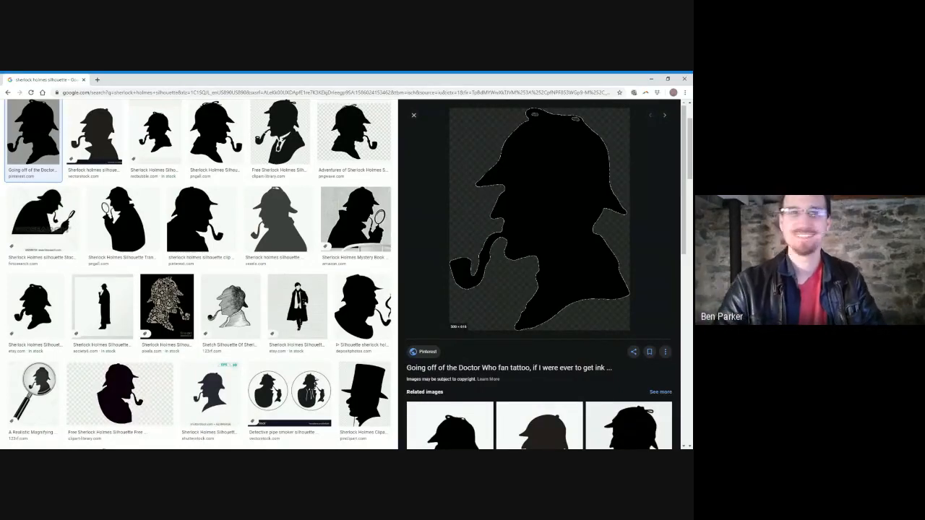
{"action": "left_click_drag", "start_coordinate": [503, 79], "coordinate": [163, 83]}
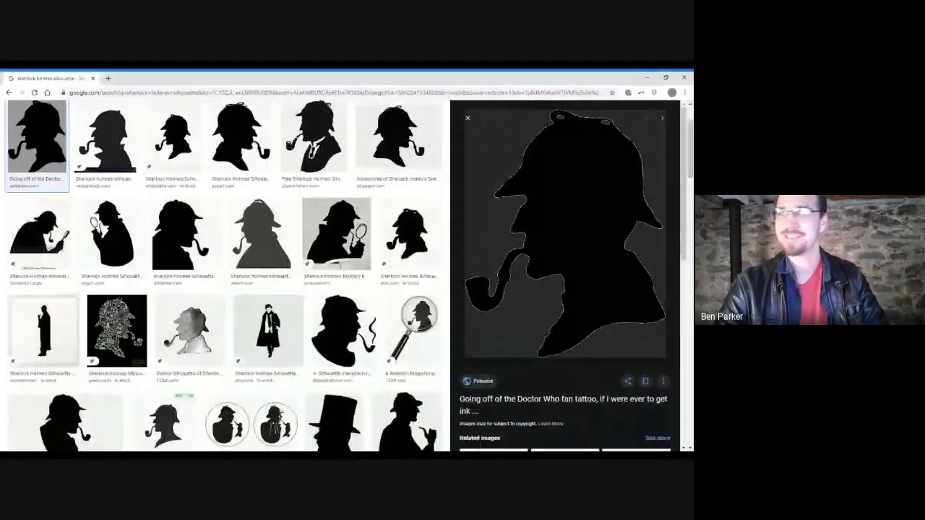
{"action": "left_click_drag", "start_coordinate": [545, 208], "coordinate": [545, 209]}
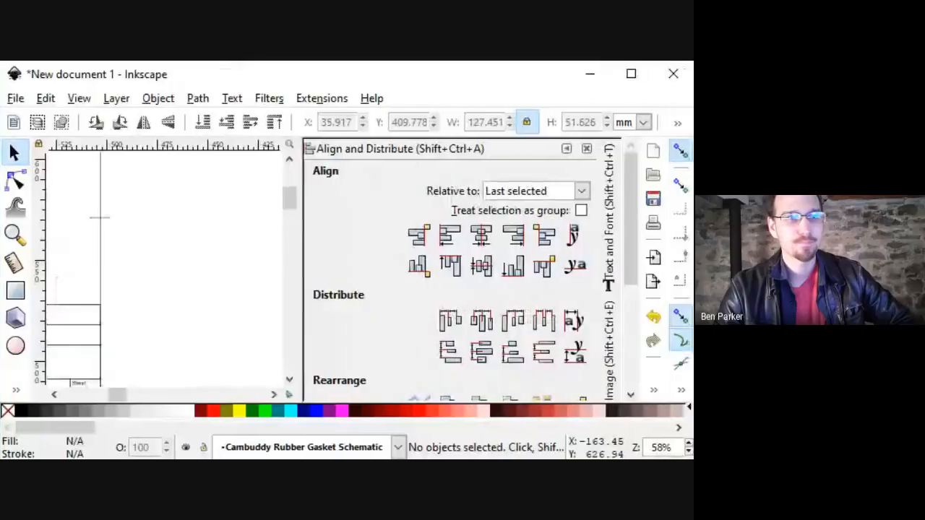
Drop the silhouette into the drawing as an embedded image and position it.
{"action": "left_click_drag", "start_coordinate": [189, 247], "coordinate": [189, 249]}
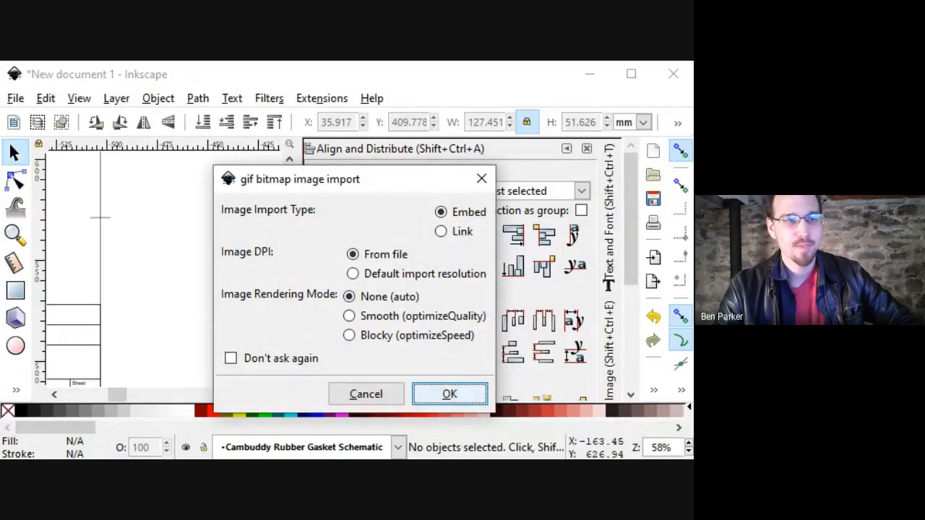
{"action": "left_click", "coordinate": [450, 394]}
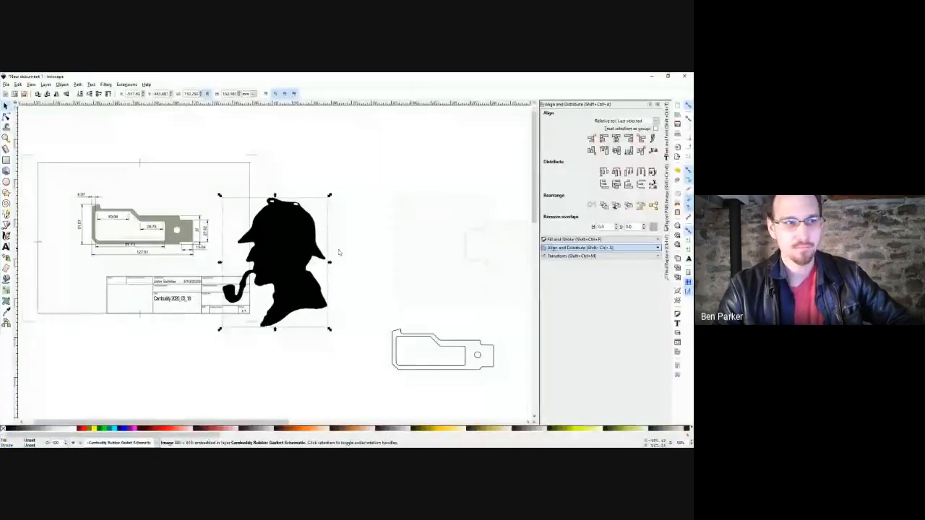
{"action": "mouse_move", "coordinate": [321, 260]}
{"action": "left_mouse_down"}
{"action": "mouse_move", "coordinate": [376, 220]}
{"action": "mouse_move", "coordinate": [353, 273]}
{"action": "mouse_move", "coordinate": [355, 300]}
{"action": "mouse_move", "coordinate": [352, 169]}
{"action": "mouse_move", "coordinate": [354, 327]}
{"action": "mouse_move", "coordinate": [319, 256]}
{"action": "left_mouse_up"}
{"action": "left_click", "coordinate": [376, 262]}
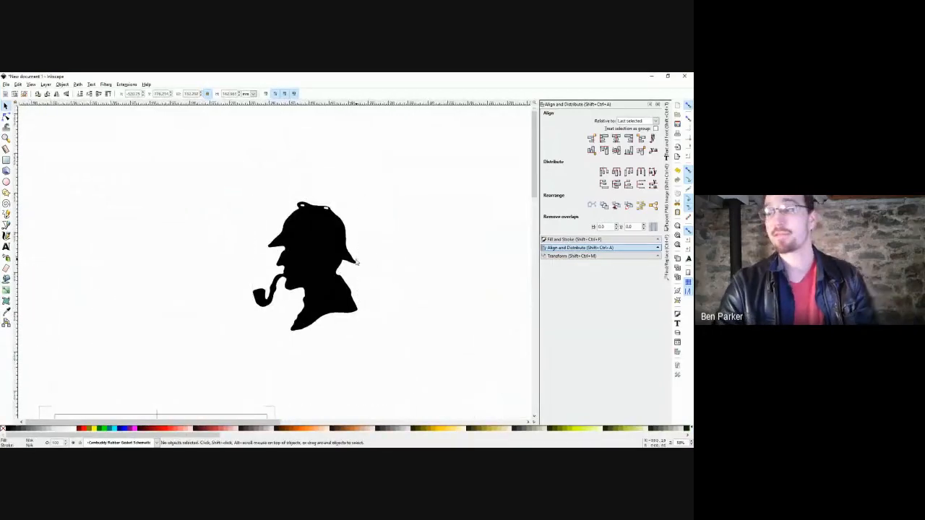
{"action": "left_click", "coordinate": [314, 258]}
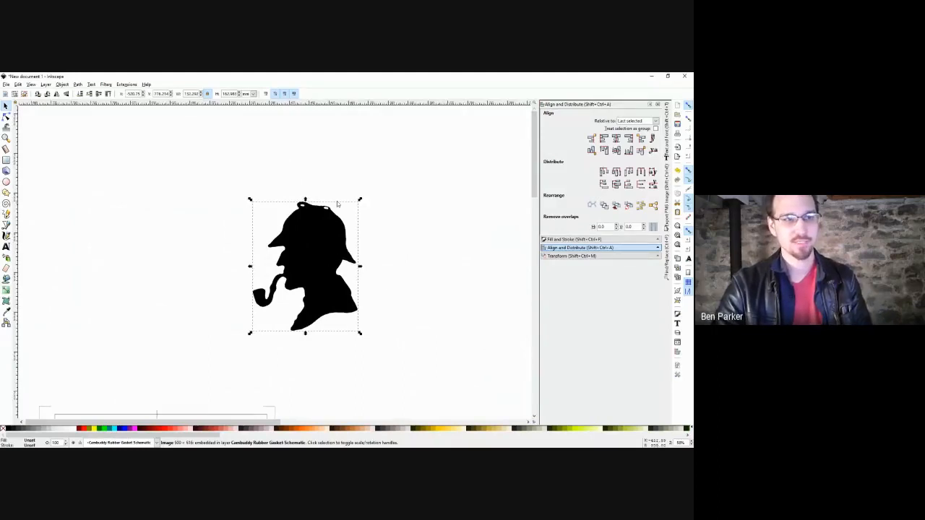
Try stretching and skewing the silhouette, undo it, and reselect the image for path operations.
{"action": "mouse_move", "coordinate": [305, 200]}
{"action": "left_mouse_down"}
{"action": "mouse_move", "coordinate": [305, 283]}
{"action": "mouse_move", "coordinate": [305, 192]}
{"action": "left_mouse_up"}
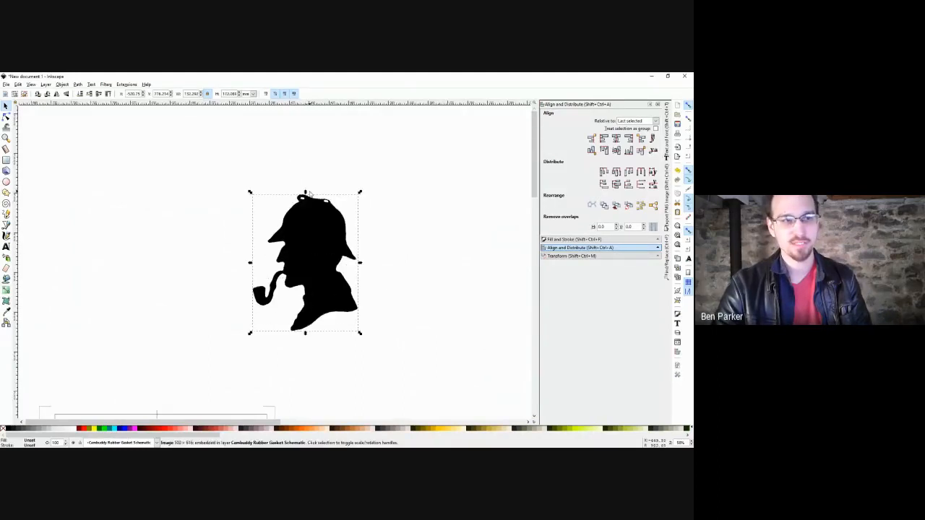
{"action": "left_click", "coordinate": [335, 219]}
{"action": "left_click_drag", "start_coordinate": [361, 262], "coordinate": [364, 209]}
{"action": "key", "text": "ctrl+z"}
{"action": "key", "text": "ctrl+z"}
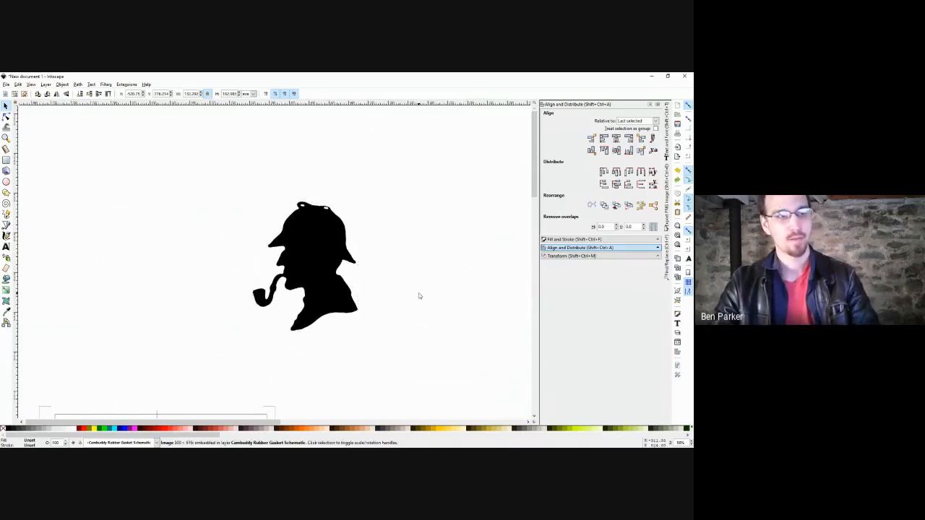
{"action": "left_click", "coordinate": [418, 293]}
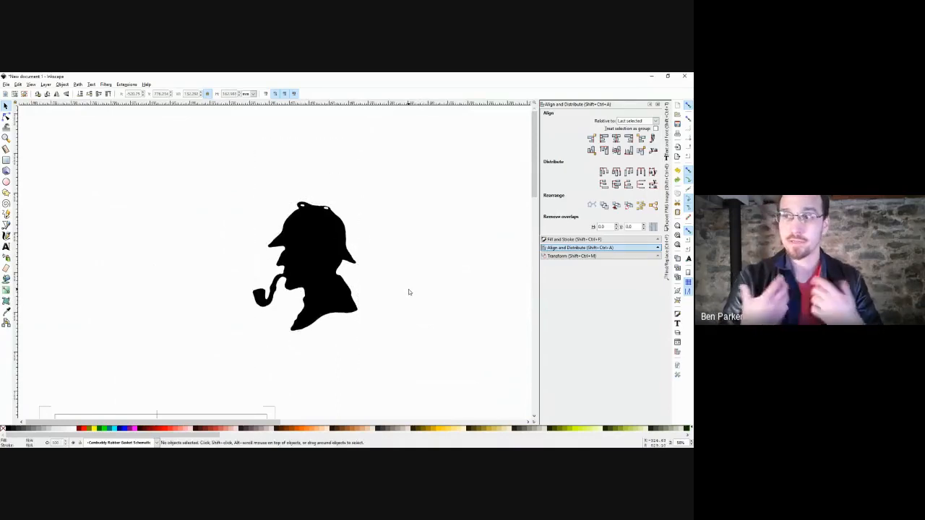
{"action": "left_click", "coordinate": [313, 270]}
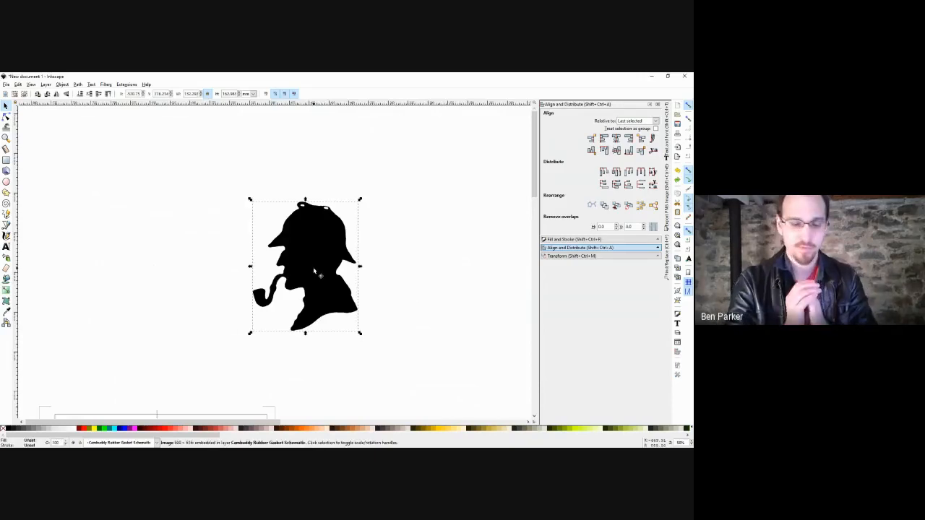
{"action": "left_click", "coordinate": [77, 85]}
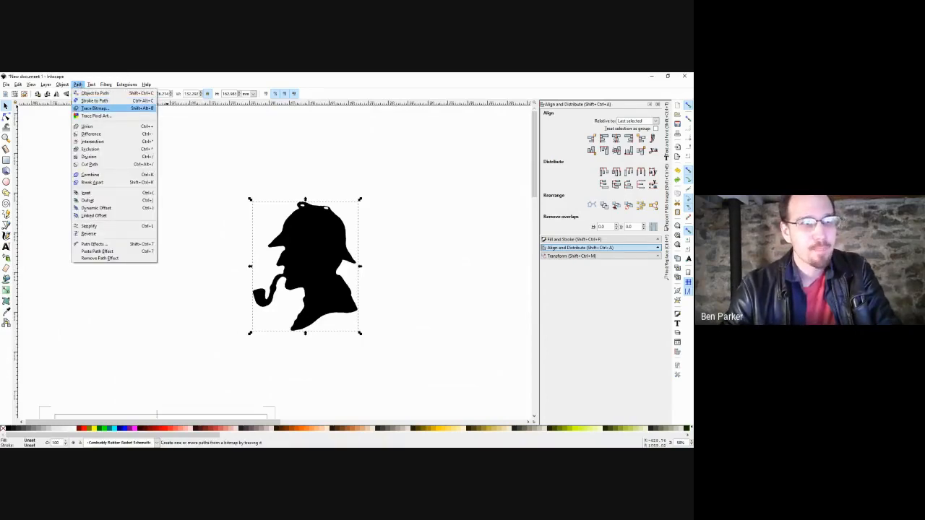
Trace the silhouette with Brightness cutoff and move the traced path right of the original.
{"action": "left_click", "coordinate": [94, 107]}
{"action": "left_click_drag", "start_coordinate": [71, 78], "coordinate": [114, 120]}
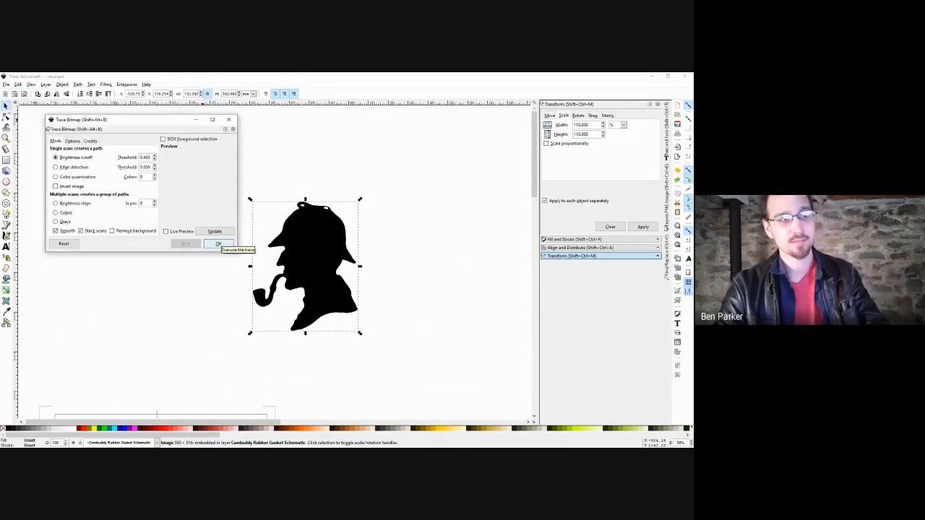
{"action": "left_click", "coordinate": [218, 244]}
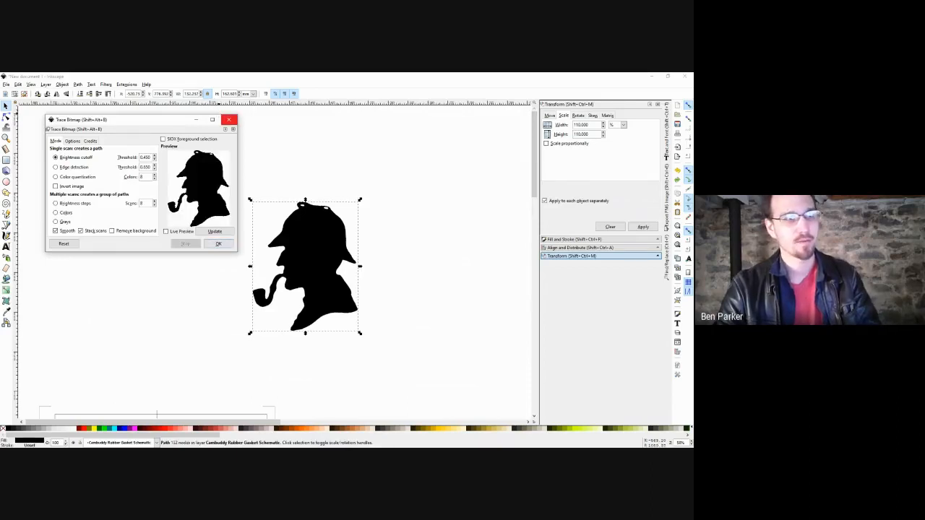
{"action": "left_click", "coordinate": [228, 120]}
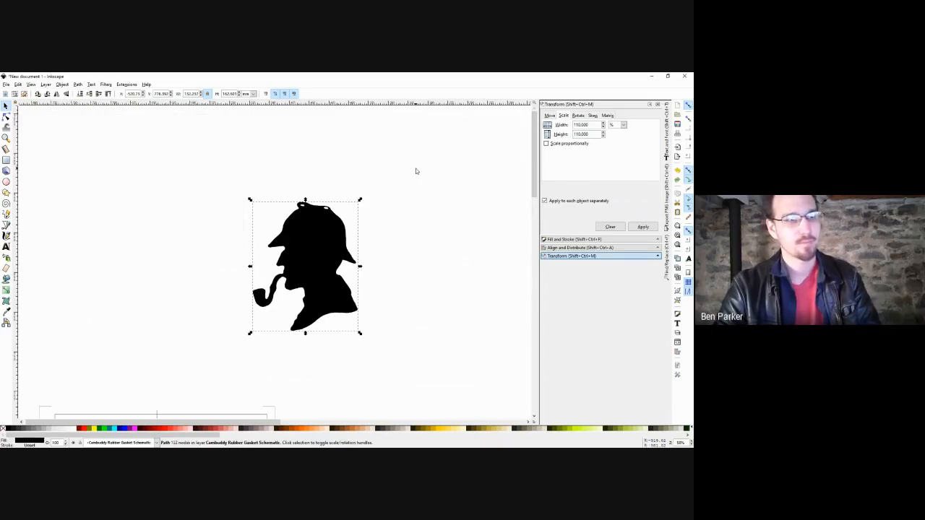
{"action": "left_click", "coordinate": [415, 171]}
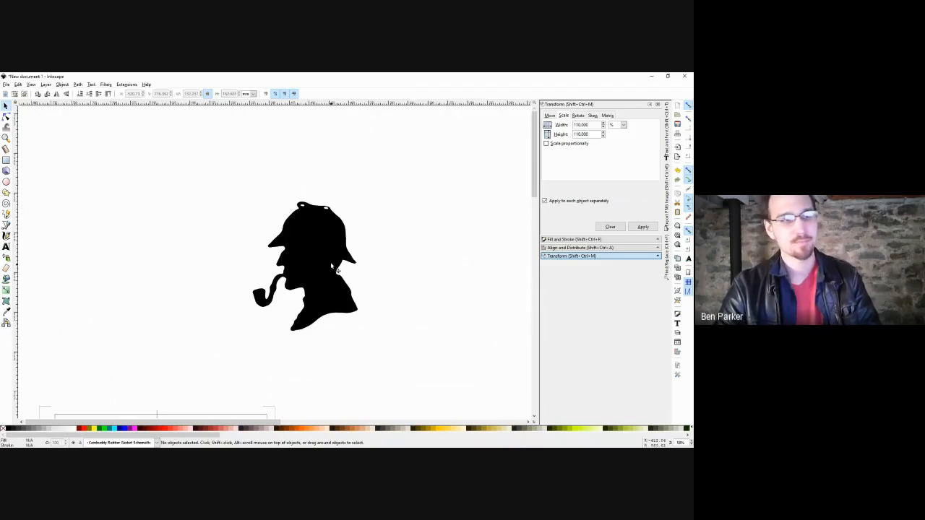
{"action": "left_click_drag", "start_coordinate": [347, 263], "coordinate": [464, 238]}
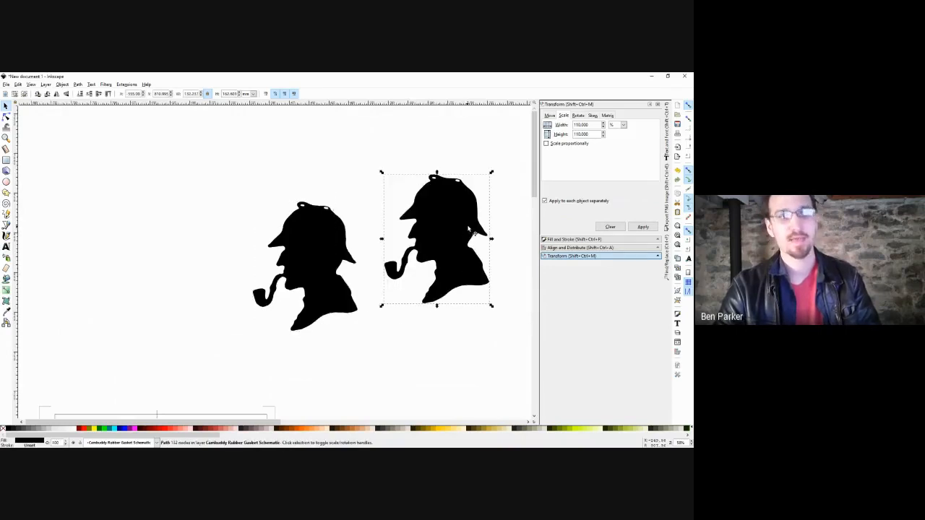
Remove the traced silhouette's fill and give it a thin black stroke.
{"action": "left_click", "coordinate": [450, 152]}
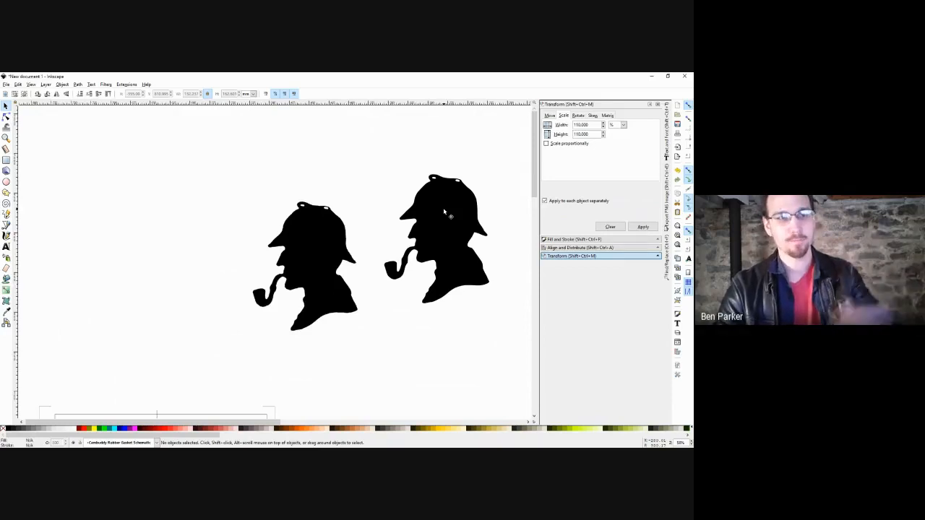
{"action": "double_click", "coordinate": [444, 210]}
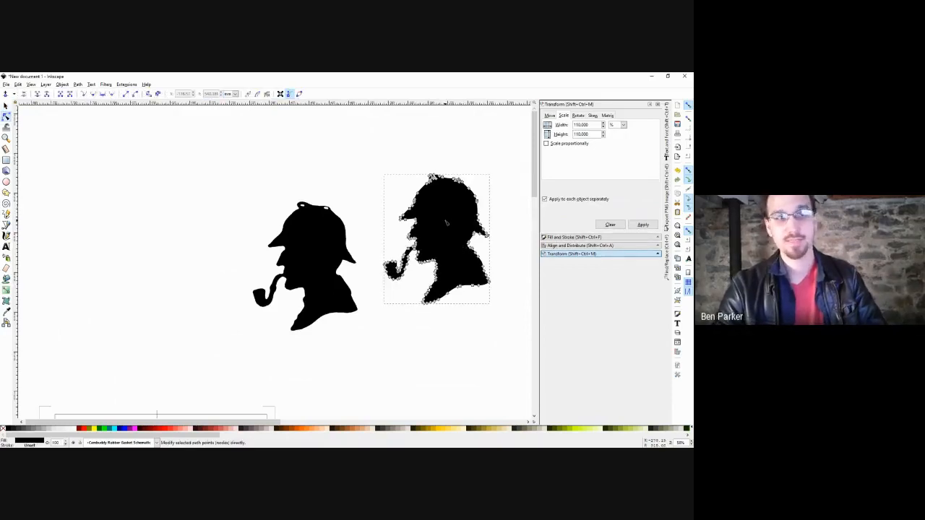
{"action": "left_click", "coordinate": [6, 431]}
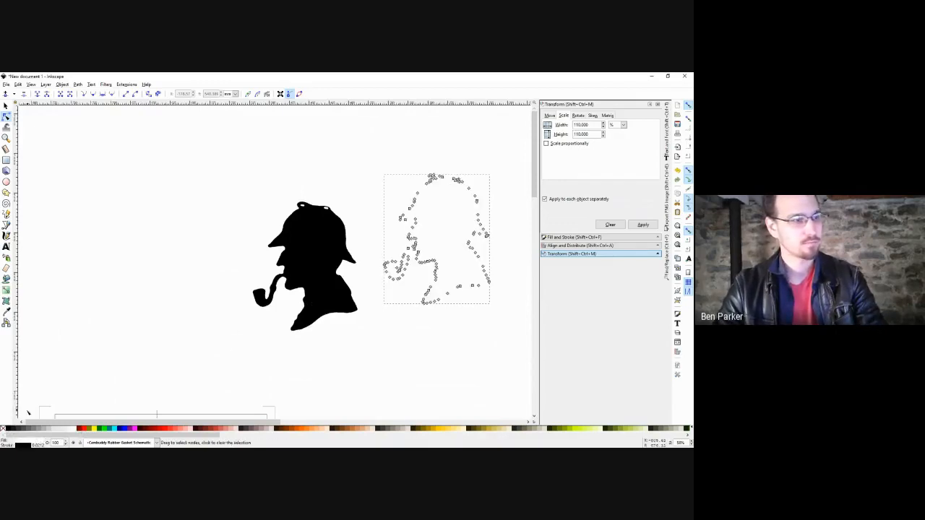
{"action": "right_click", "coordinate": [38, 443]}
{"action": "left_click", "coordinate": [56, 413]}
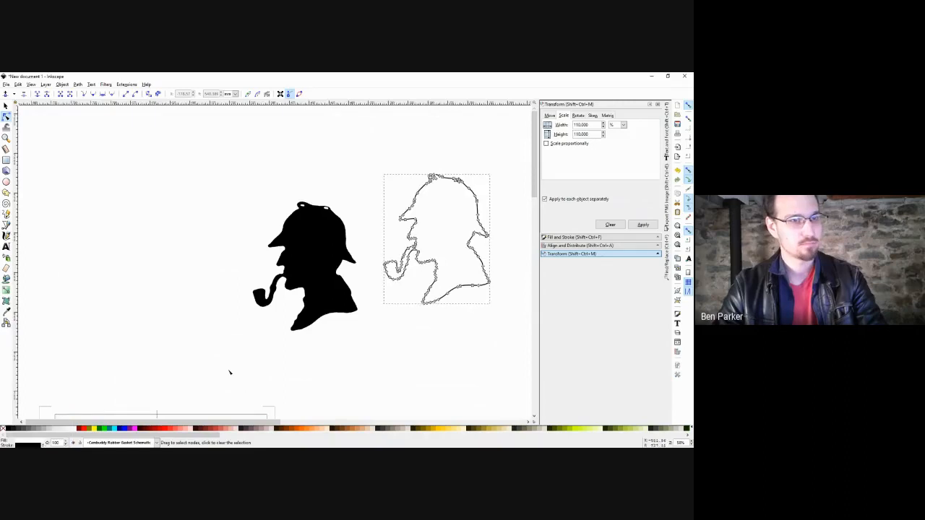
{"action": "left_click_drag", "start_coordinate": [390, 292], "coordinate": [337, 322]}
{"action": "key", "text": "s"}
{"action": "key", "text": "Escape"}
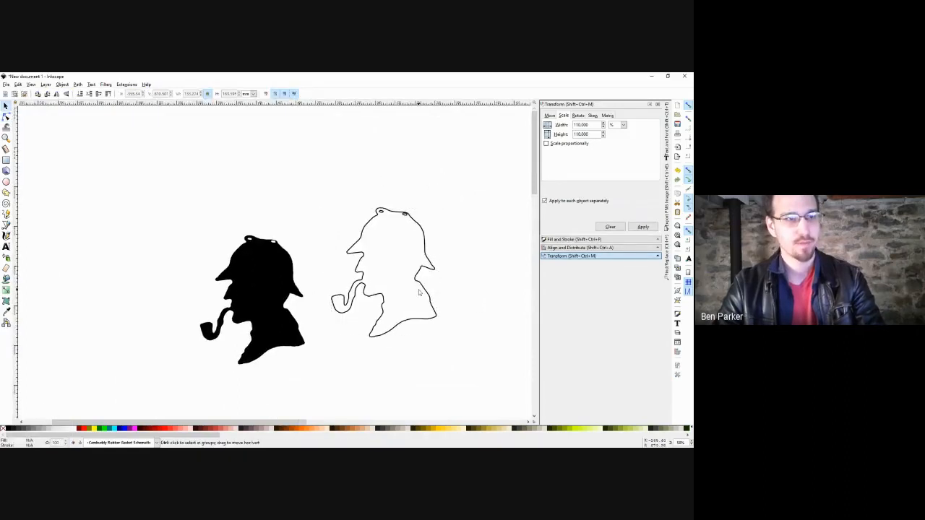
{"action": "scroll", "coordinate": [422, 279], "scroll_direction": "up", "scroll_amount": 2}
{"action": "scroll", "coordinate": [431, 281], "scroll_direction": "down", "scroll_amount": 2}
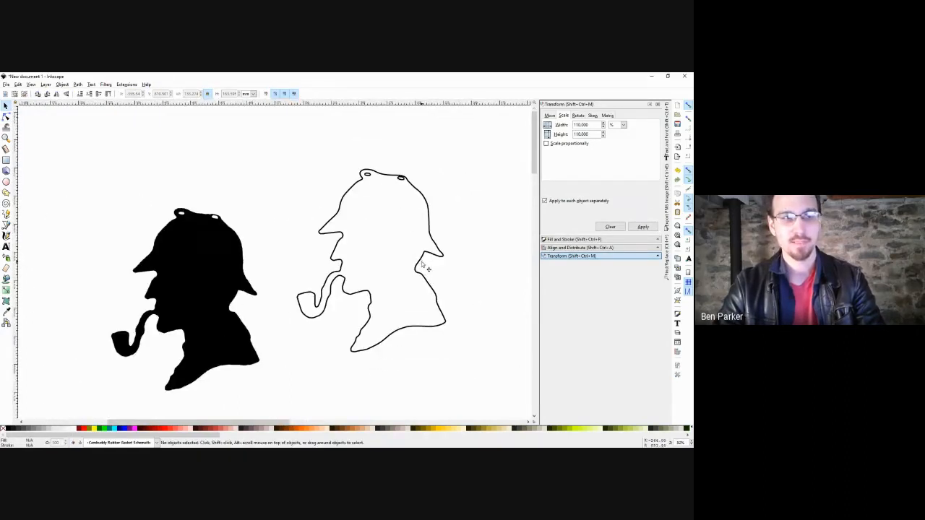
{"action": "double_click", "coordinate": [422, 265]}
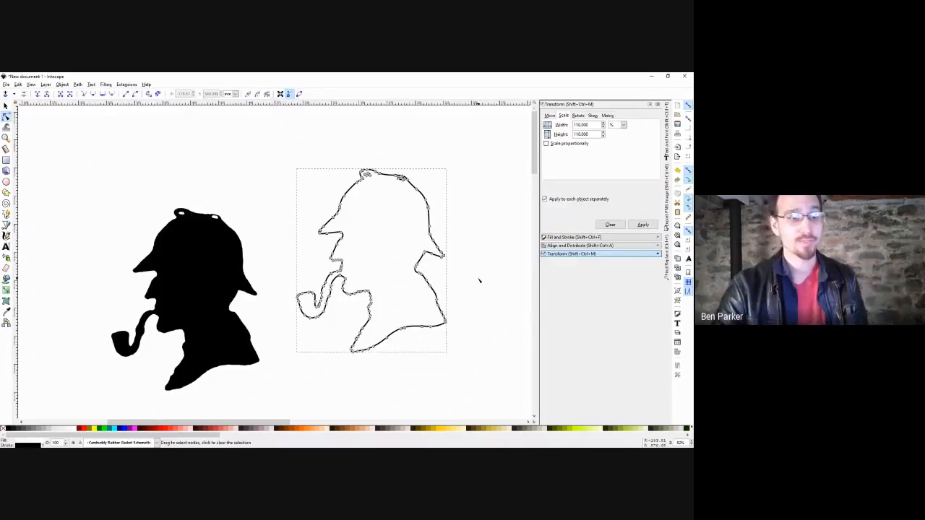
{"action": "left_click", "coordinate": [78, 85]}
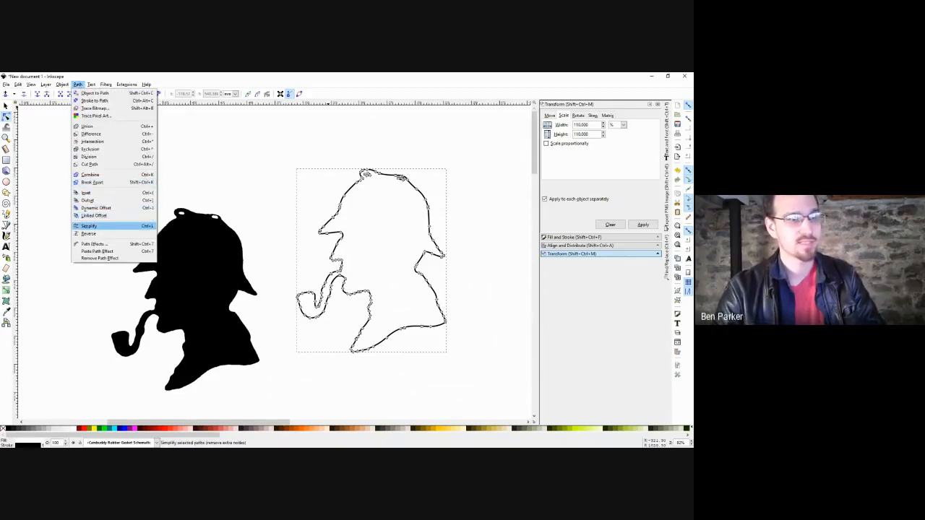
{"action": "left_click", "coordinate": [91, 226]}
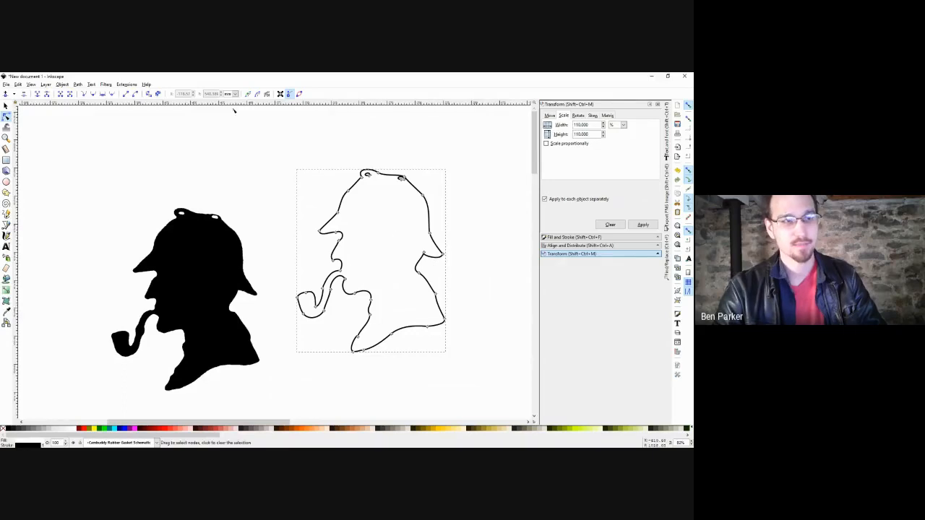
{"action": "left_click", "coordinate": [81, 85]}
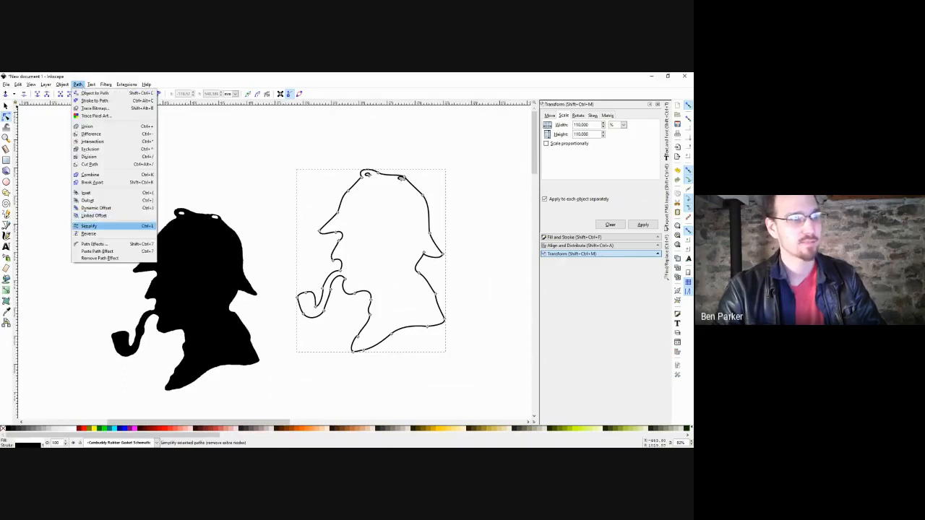
{"action": "left_click", "coordinate": [91, 225]}
{"action": "key", "text": "s"}
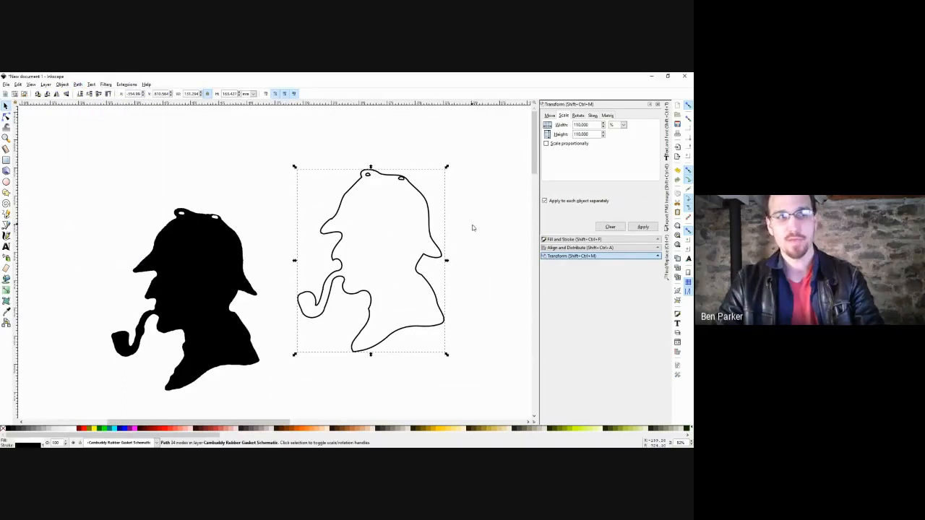
{"action": "left_click", "coordinate": [477, 228]}
{"action": "key", "text": "ctrl+z"}
{"action": "key", "text": "ctrl+z"}
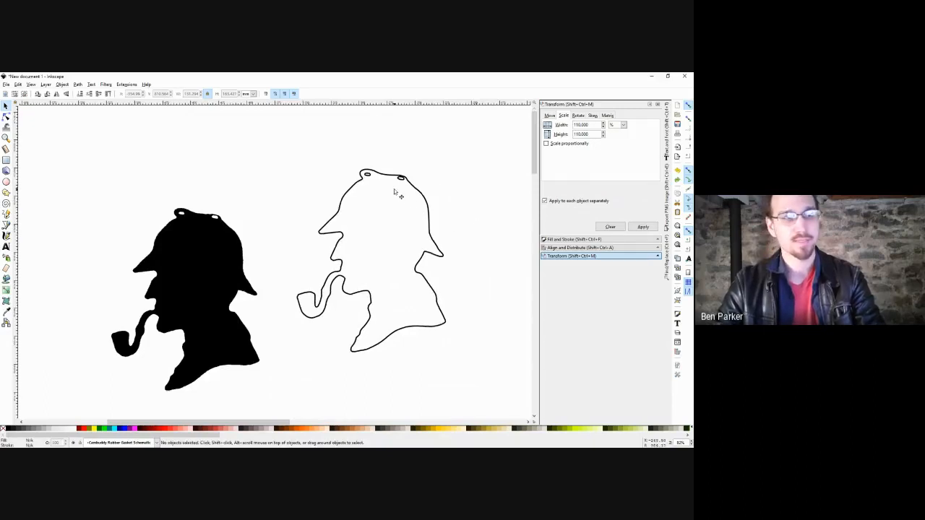
{"action": "scroll", "coordinate": [394, 191], "scroll_direction": "up", "scroll_amount": 3, "text": "ctrl"}
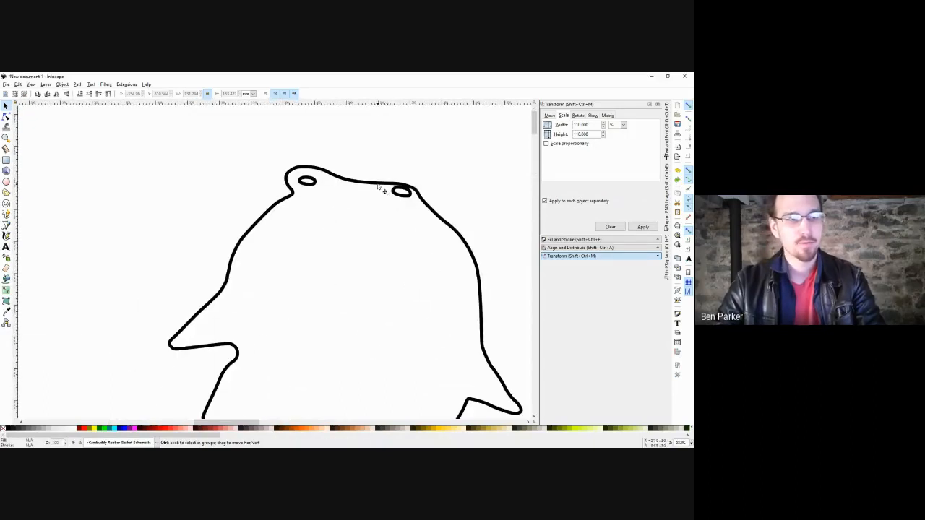
{"action": "scroll", "coordinate": [385, 187], "scroll_direction": "down", "scroll_amount": 3, "text": "ctrl"}
{"action": "double_click", "coordinate": [415, 213]}
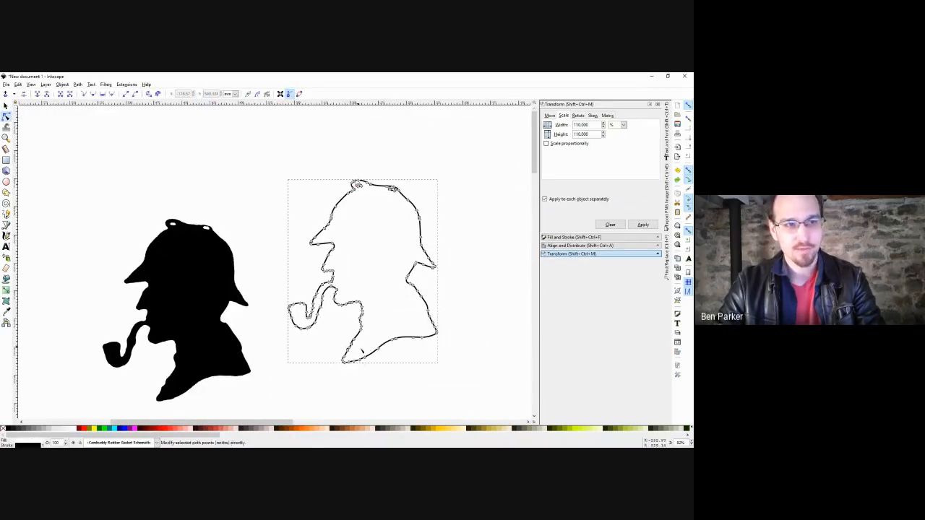
{"action": "scroll", "coordinate": [380, 201], "scroll_direction": "up", "scroll_amount": 5, "text": "ctrl"}
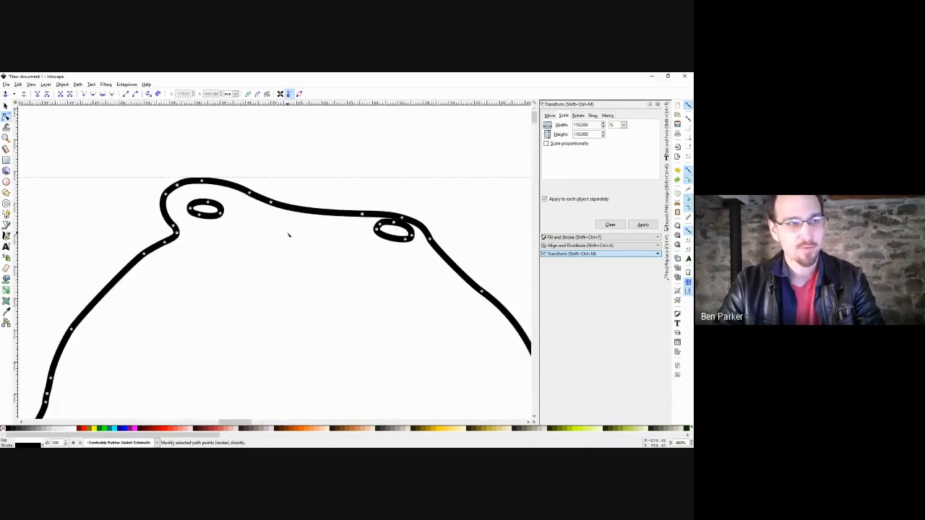
{"action": "scroll", "coordinate": [421, 219], "scroll_direction": "down", "scroll_amount": 3, "text": "ctrl"}
{"action": "left_click_drag", "start_coordinate": [421, 219], "coordinate": [526, 201]}
{"action": "scroll", "coordinate": [205, 277], "scroll_direction": "up", "scroll_amount": 3, "text": "ctrl"}
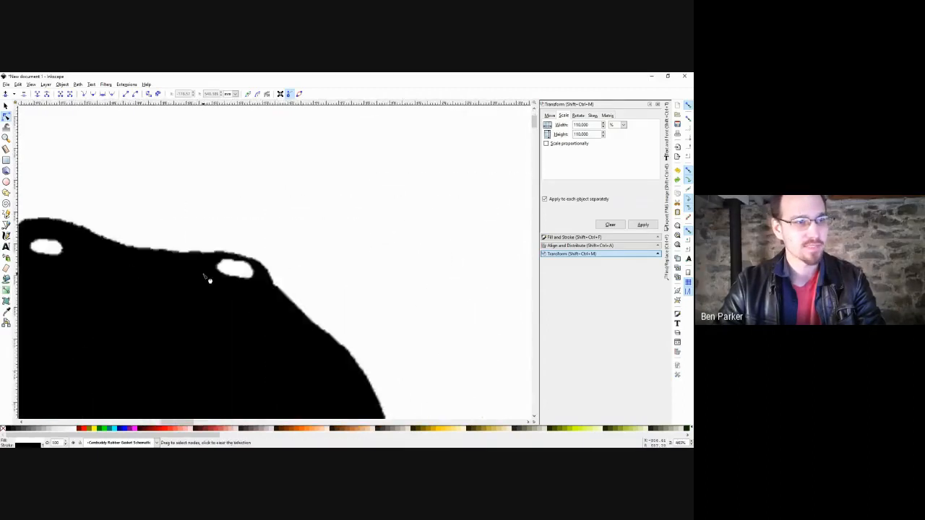
{"action": "scroll", "coordinate": [205, 277], "scroll_direction": "down", "scroll_amount": 5, "text": "ctrl"}
{"action": "scroll", "coordinate": [340, 230], "scroll_direction": "up", "scroll_amount": 5, "text": "ctrl"}
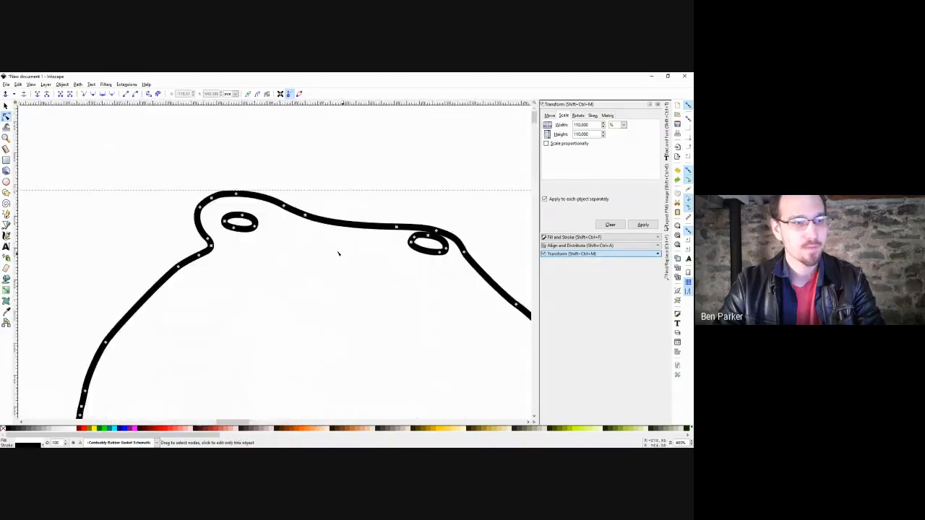
{"action": "scroll", "coordinate": [273, 230], "scroll_direction": "up", "scroll_amount": 2, "text": "ctrl"}
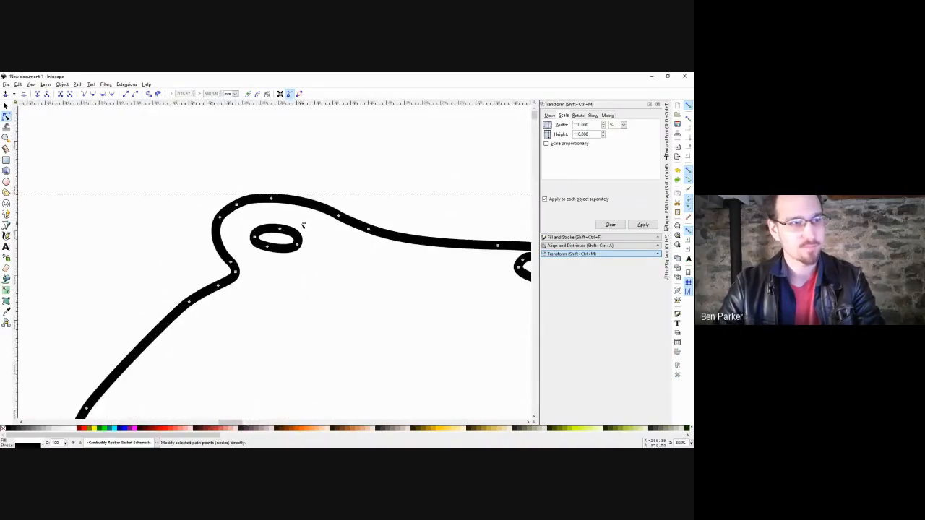
{"action": "left_click_drag", "start_coordinate": [305, 223], "coordinate": [248, 262]}
{"action": "left_click_drag", "start_coordinate": [391, 257], "coordinate": [346, 264]}
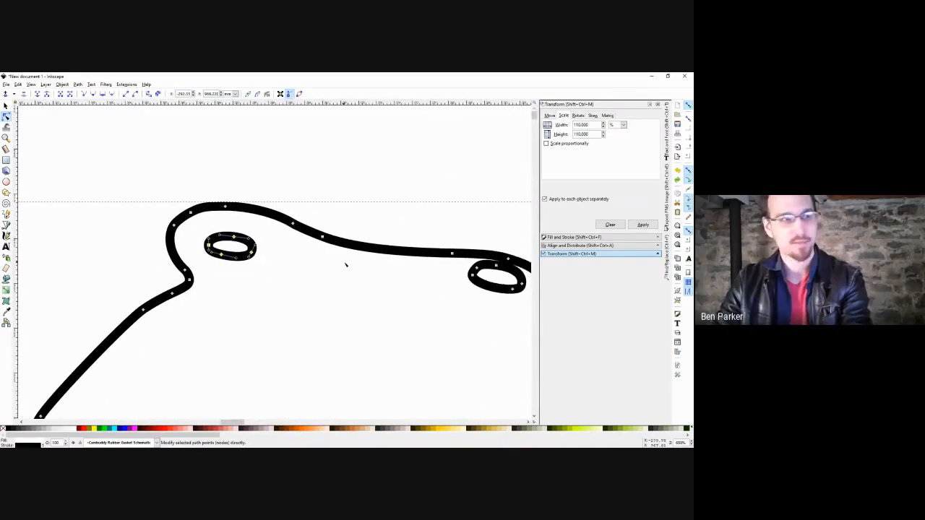
{"action": "key", "text": "Delete"}
{"action": "left_click_drag", "start_coordinate": [519, 278], "coordinate": [401, 268]}
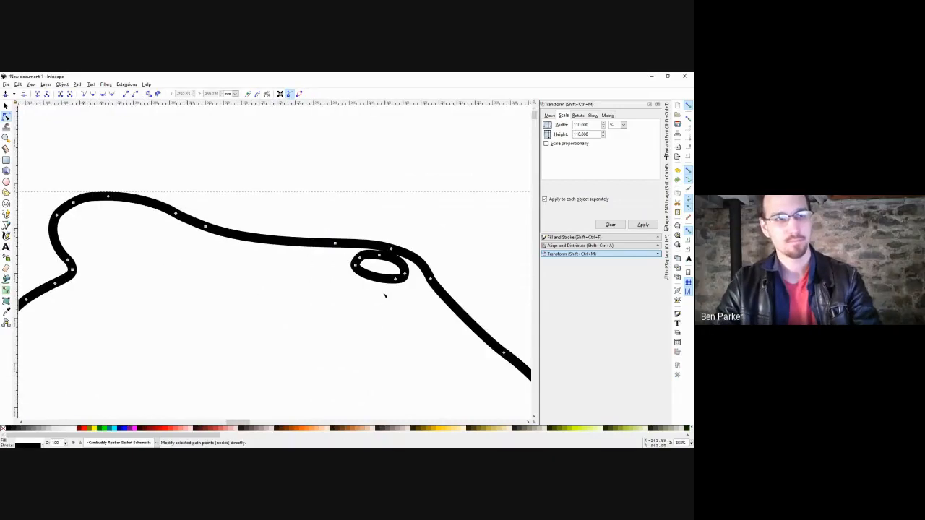
{"action": "scroll", "coordinate": [425, 250], "scroll_direction": "down", "scroll_amount": 3, "text": "ctrl"}
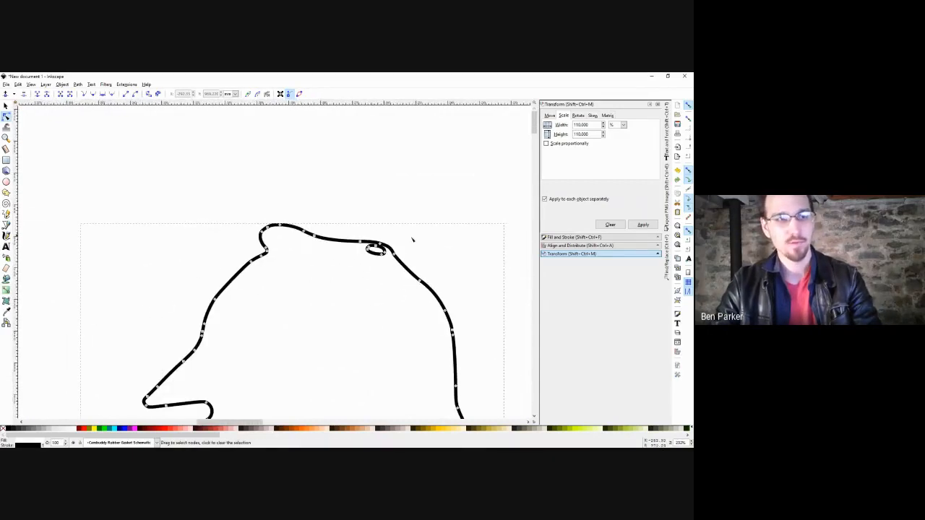
{"action": "key", "text": "s"}
{"action": "left_click", "coordinate": [463, 241]}
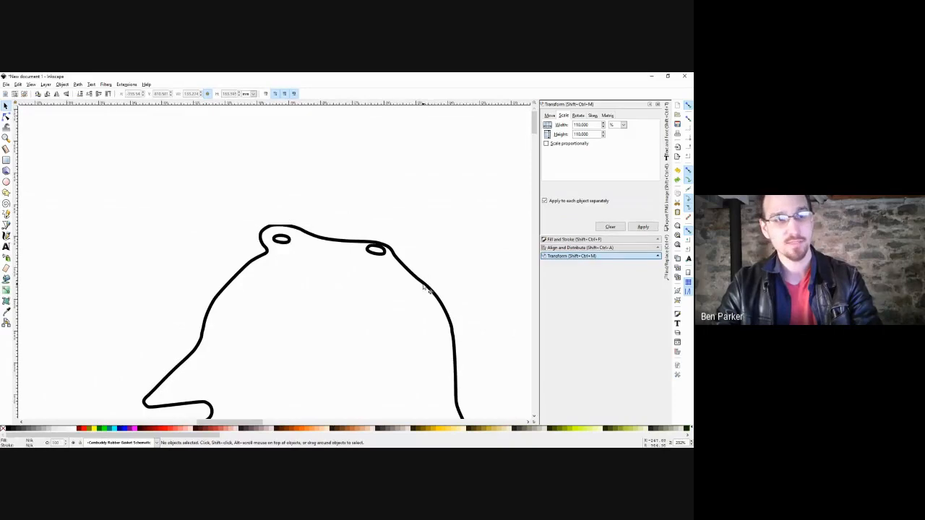
{"action": "left_click", "coordinate": [425, 288]}
{"action": "key", "text": "ctrl+shift+g"}
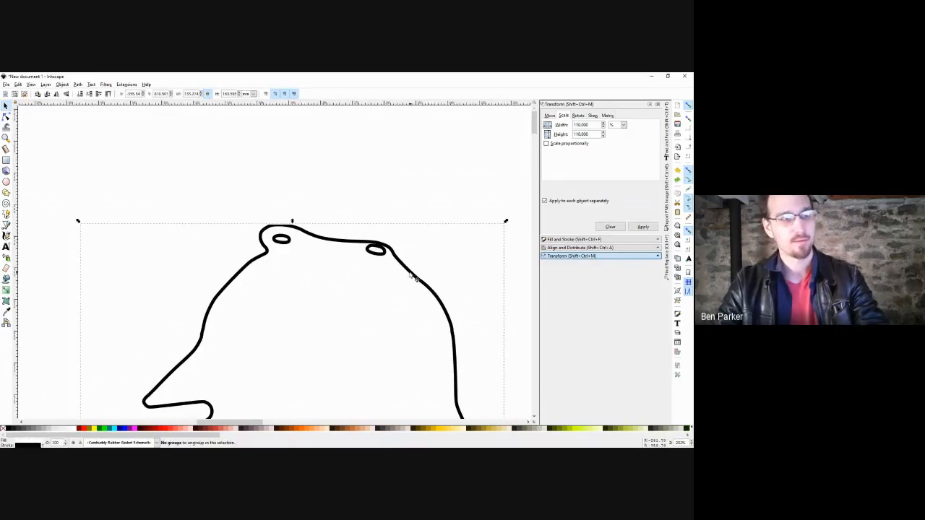
{"action": "scroll", "coordinate": [413, 277], "scroll_direction": "down", "scroll_amount": 3, "text": "ctrl"}
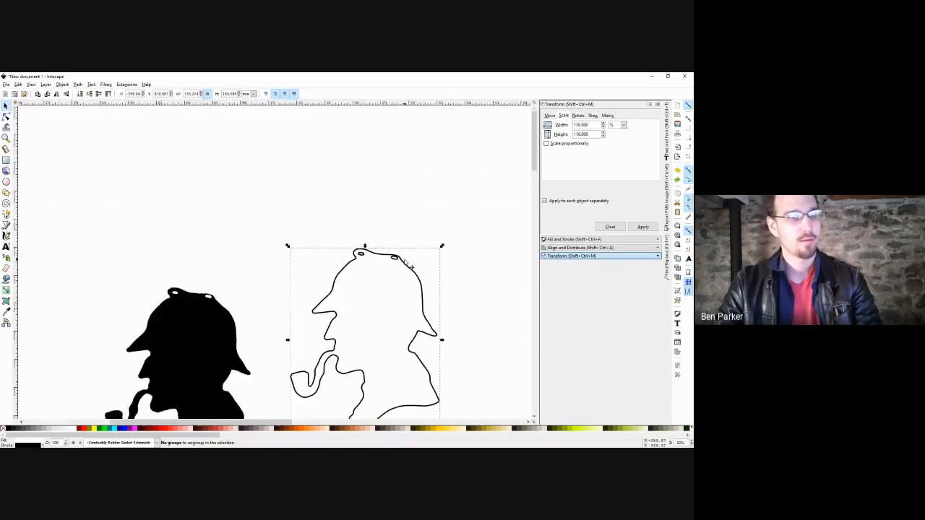
Break the outlined silhouette apart and pull the two small hat ovals off it.
{"action": "left_click", "coordinate": [77, 85]}
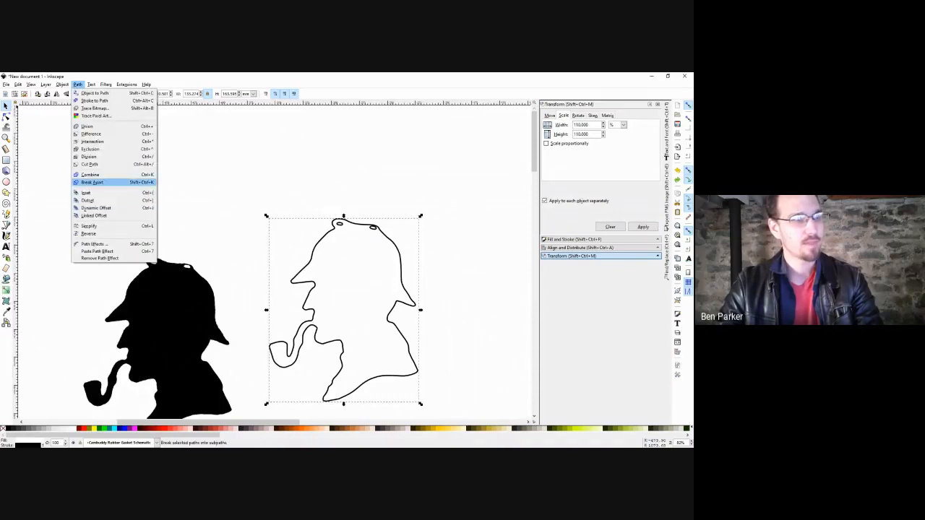
{"action": "left_click", "coordinate": [107, 182]}
{"action": "left_click", "coordinate": [361, 197]}
{"action": "left_click_drag", "start_coordinate": [341, 223], "coordinate": [355, 185]}
{"action": "left_click_drag", "start_coordinate": [373, 228], "coordinate": [374, 201]}
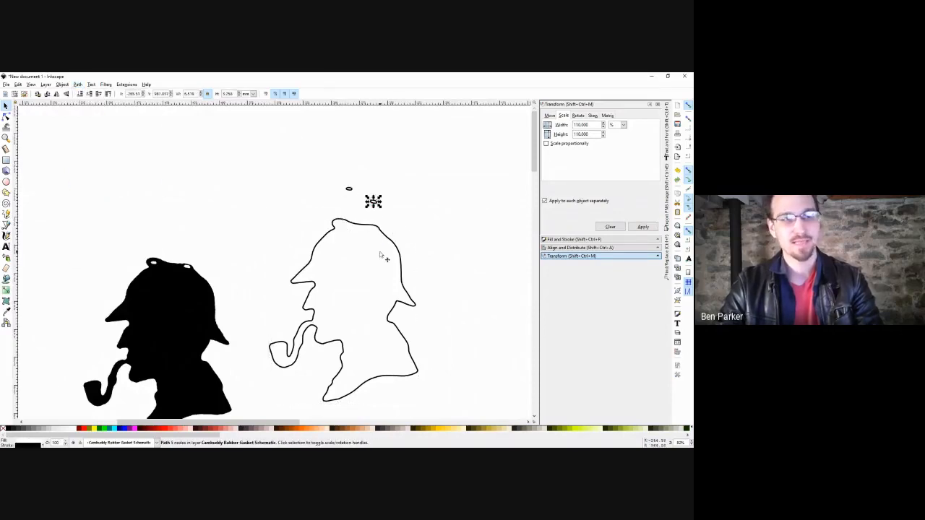
{"action": "left_click_drag", "start_coordinate": [400, 258], "coordinate": [389, 270]}
{"action": "key", "text": "ctrl+z"}
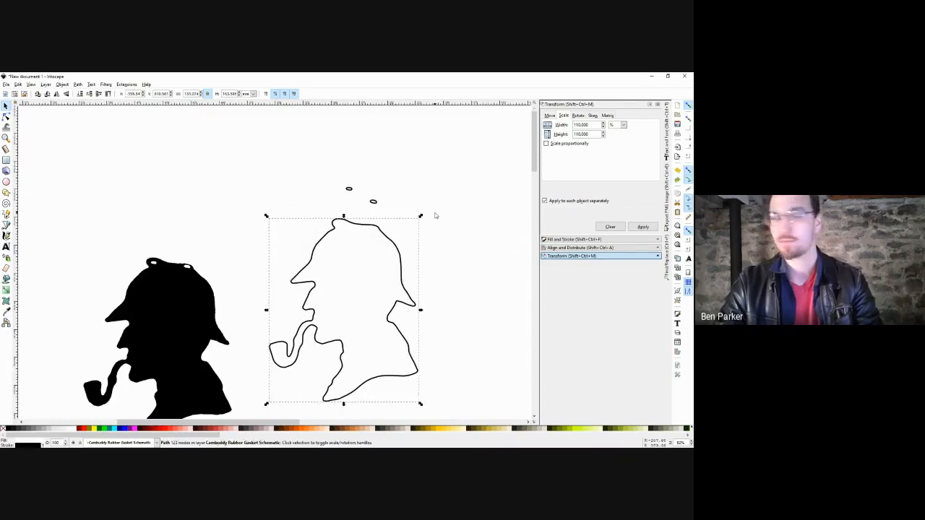
Delete both small hat ovals, leaving only the outer outline.
{"action": "left_click", "coordinate": [436, 213]}
{"action": "left_click_drag", "start_coordinate": [407, 173], "coordinate": [373, 219]}
{"action": "left_click", "coordinate": [373, 242]}
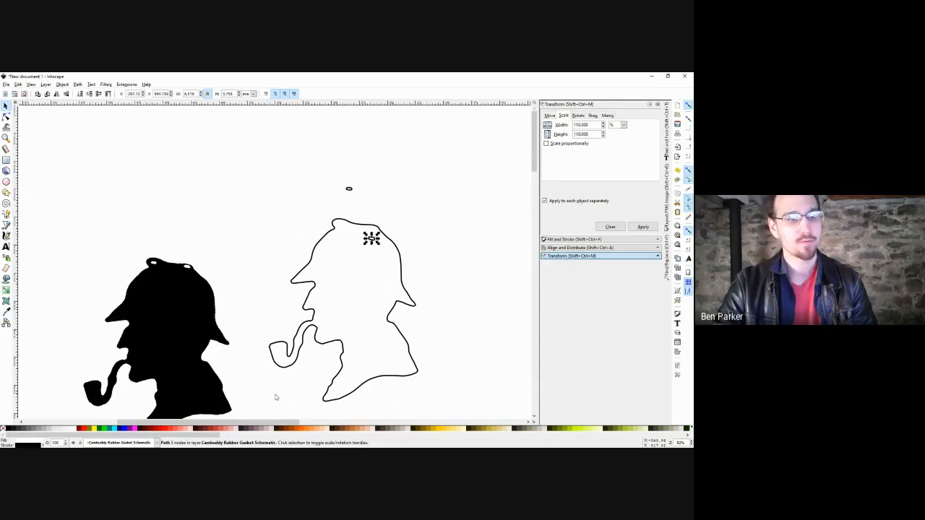
{"action": "left_click", "coordinate": [295, 432]}
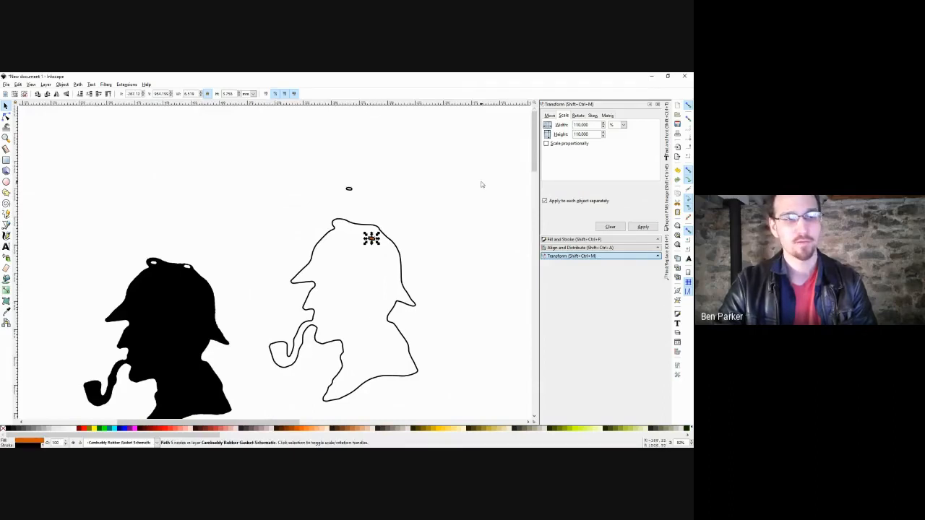
{"action": "left_click", "coordinate": [407, 147]}
{"action": "left_click_drag", "start_coordinate": [407, 147], "coordinate": [336, 241]}
{"action": "key", "text": "Delete"}
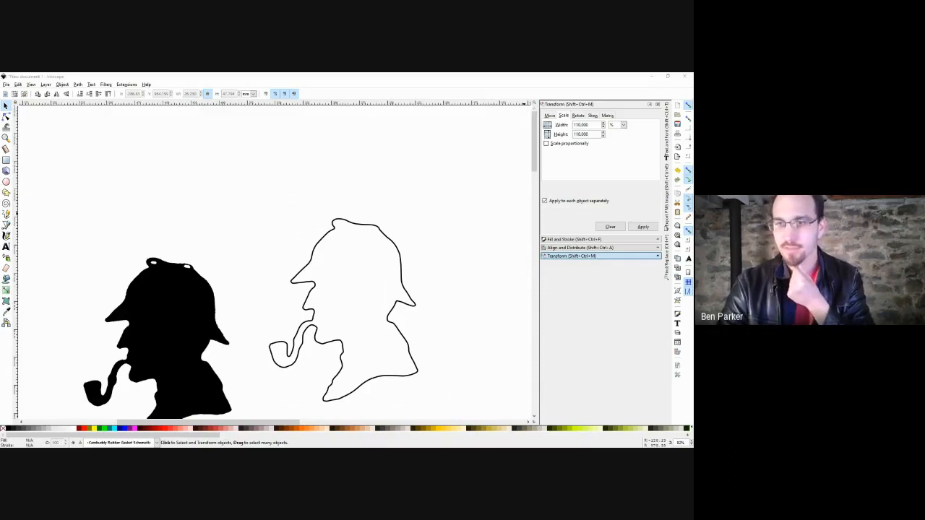
Cancel closing the unsaved silhouette document and minimize its window instead.
{"action": "left_click", "coordinate": [684, 76]}
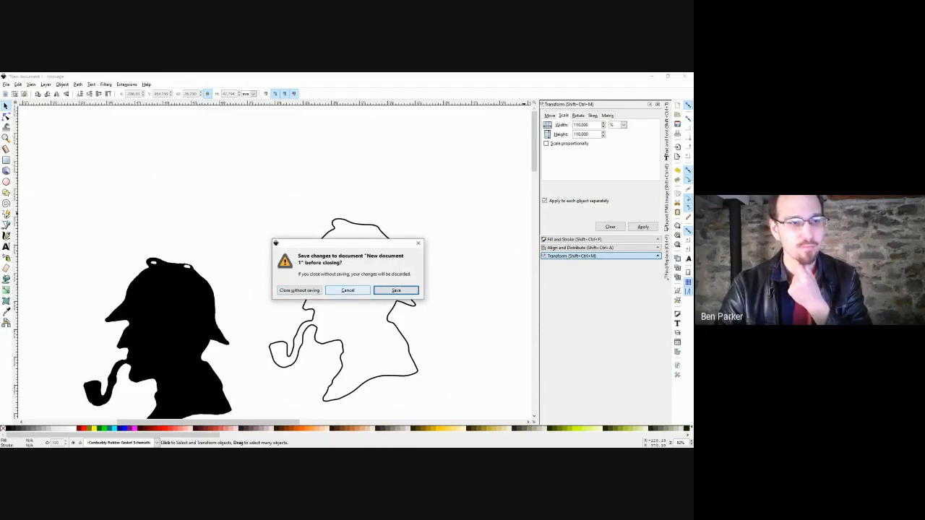
{"action": "left_click", "coordinate": [347, 290]}
{"action": "left_click", "coordinate": [652, 76]}
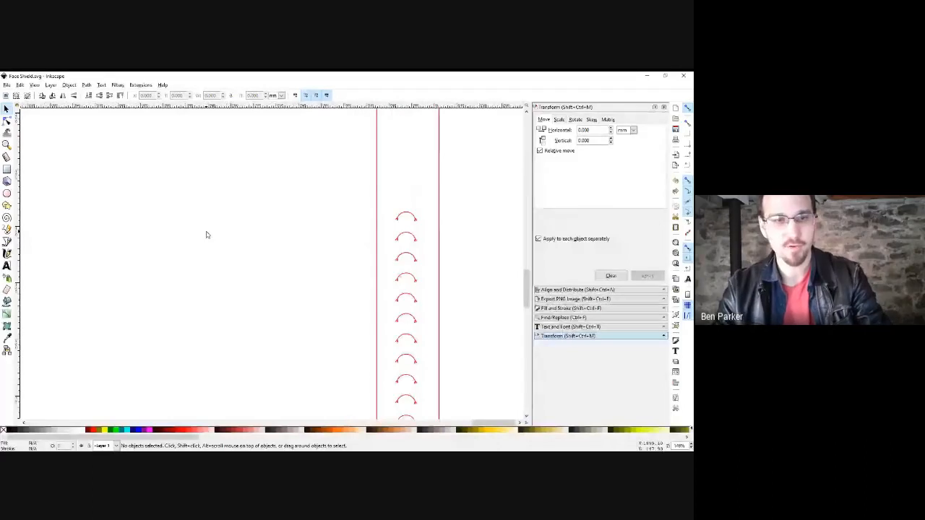
{"action": "scroll", "coordinate": [206, 233], "scroll_direction": "down", "scroll_amount": 5}
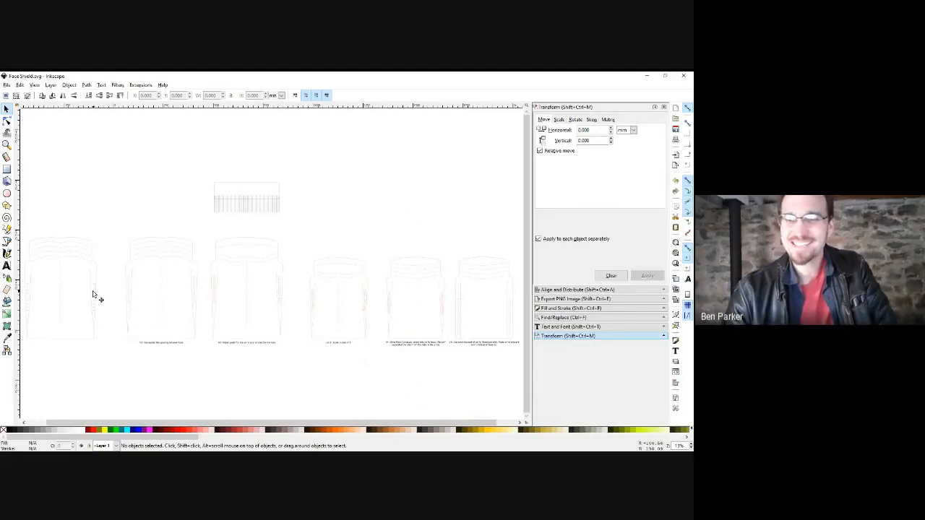
{"action": "left_click_drag", "start_coordinate": [92, 291], "coordinate": [145, 285]}
{"action": "scroll", "coordinate": [144, 287], "scroll_direction": "up", "scroll_amount": 2}
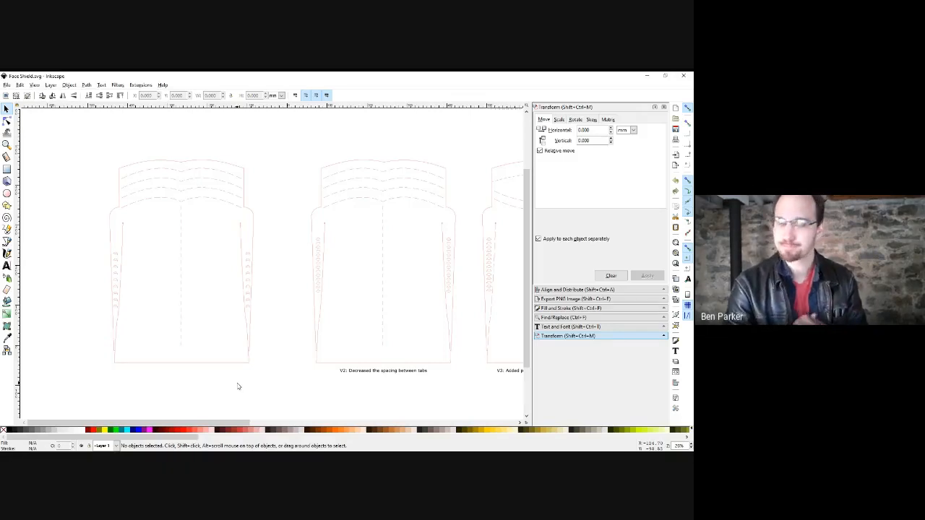
{"action": "scroll", "coordinate": [238, 225], "scroll_direction": "up", "scroll_amount": 3}
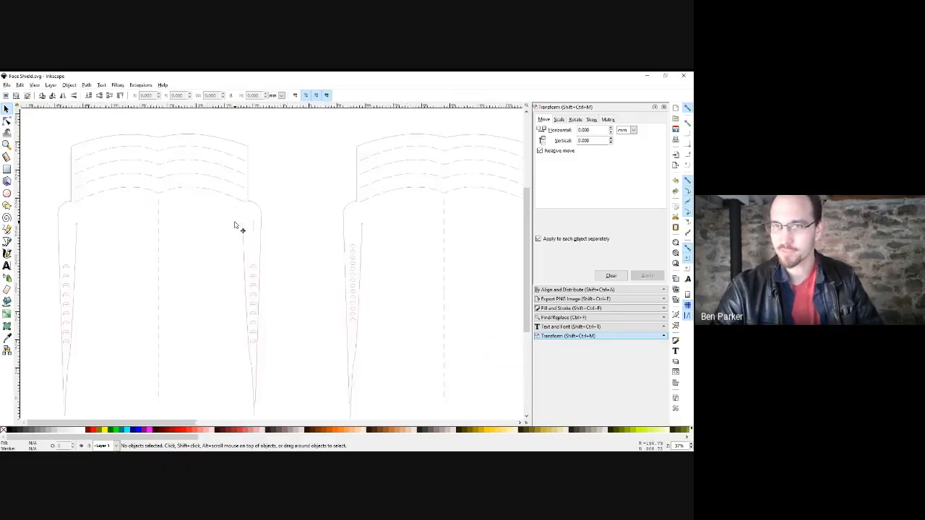
{"action": "scroll", "coordinate": [294, 270], "scroll_direction": "down", "scroll_amount": 4}
{"action": "scroll", "coordinate": [295, 271], "scroll_direction": "left", "scroll_amount": 3}
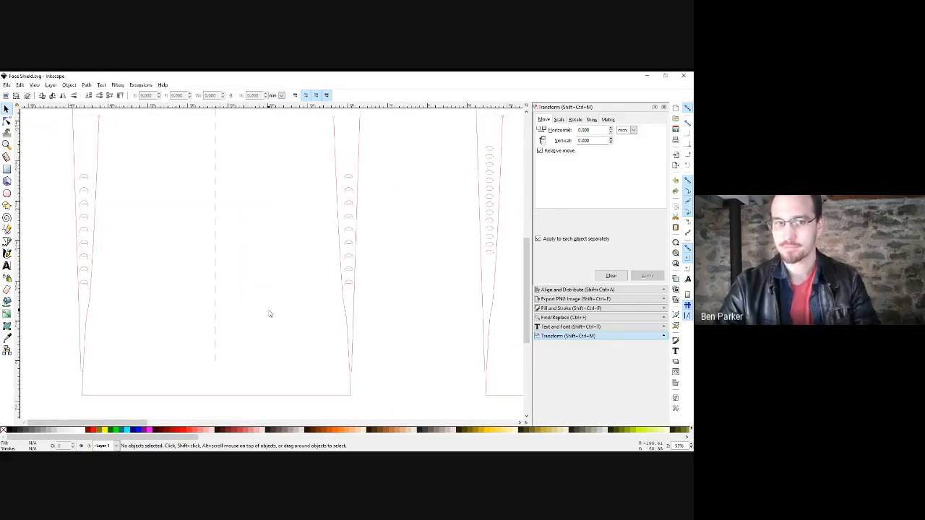
{"action": "scroll", "coordinate": [292, 299], "scroll_direction": "down", "scroll_amount": 1}
{"action": "scroll", "coordinate": [330, 268], "scroll_direction": "down", "scroll_amount": 3}
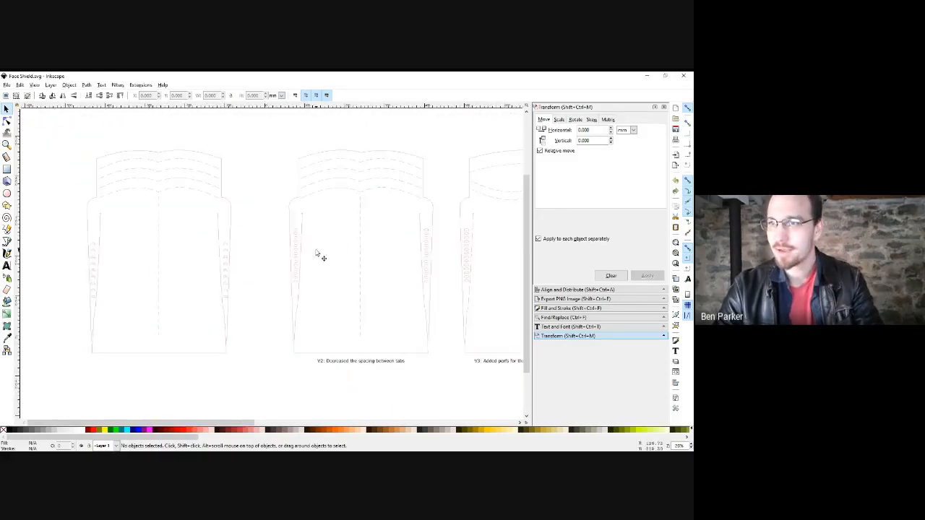
{"action": "left_click_drag", "start_coordinate": [353, 267], "coordinate": [283, 270]}
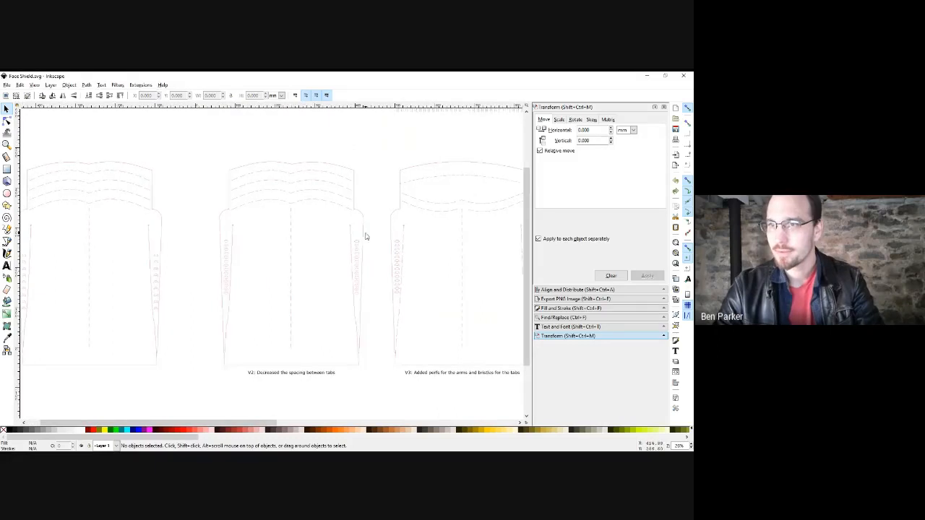
{"action": "left_click_drag", "start_coordinate": [370, 232], "coordinate": [334, 318]}
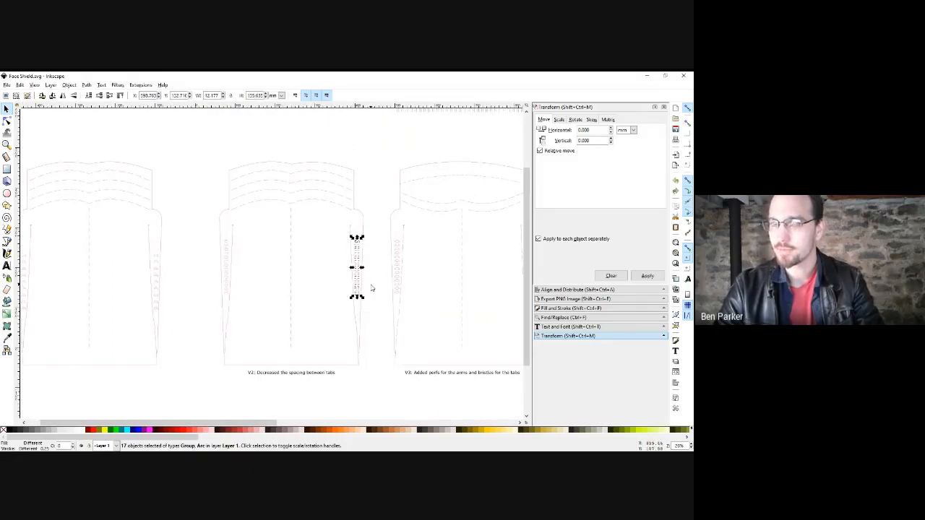
{"action": "left_click", "coordinate": [371, 286]}
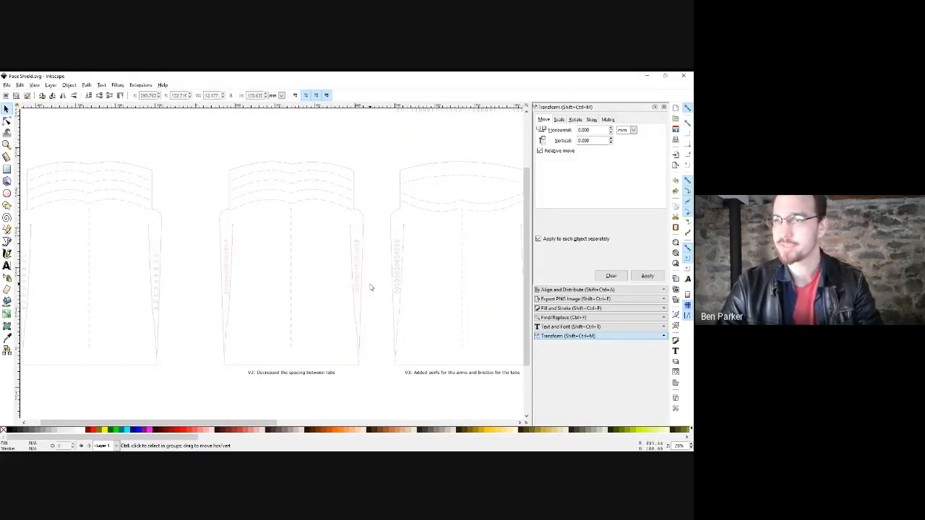
{"action": "scroll", "coordinate": [367, 285], "scroll_direction": "up", "scroll_amount": 2}
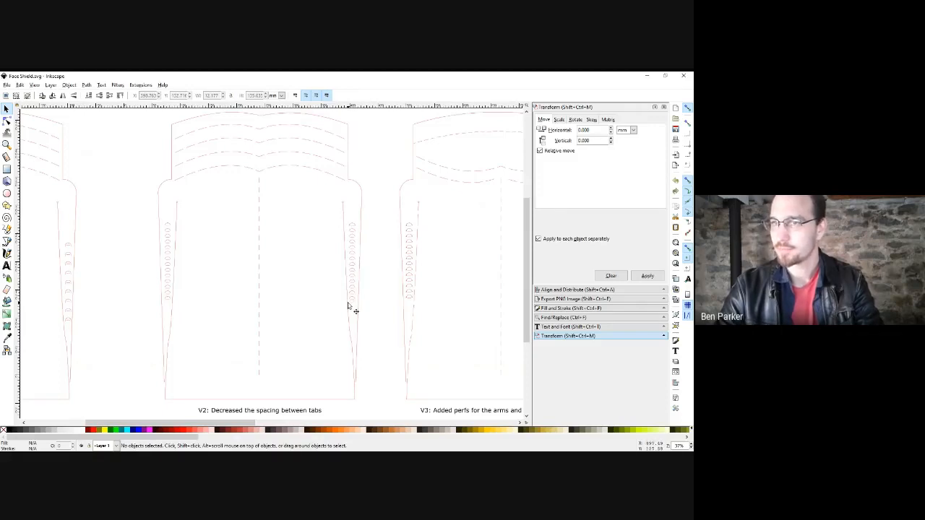
{"action": "left_click_drag", "start_coordinate": [373, 306], "coordinate": [345, 309]}
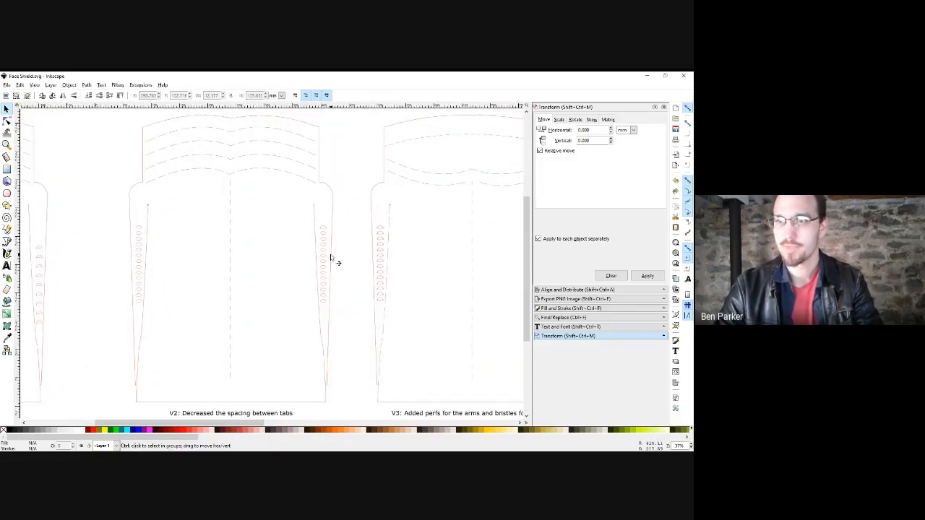
{"action": "scroll", "coordinate": [327, 257], "scroll_direction": "up", "scroll_amount": 3}
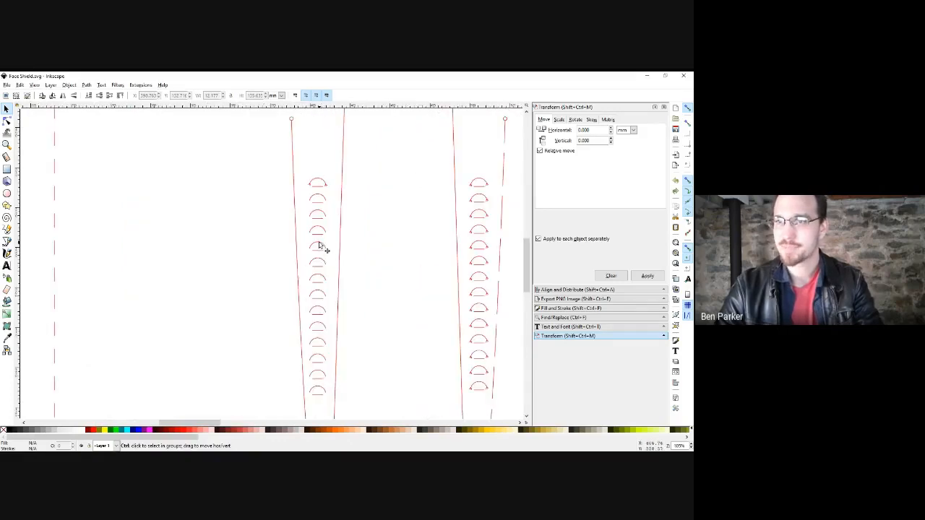
{"action": "scroll", "coordinate": [323, 248], "scroll_direction": "down", "scroll_amount": 2}
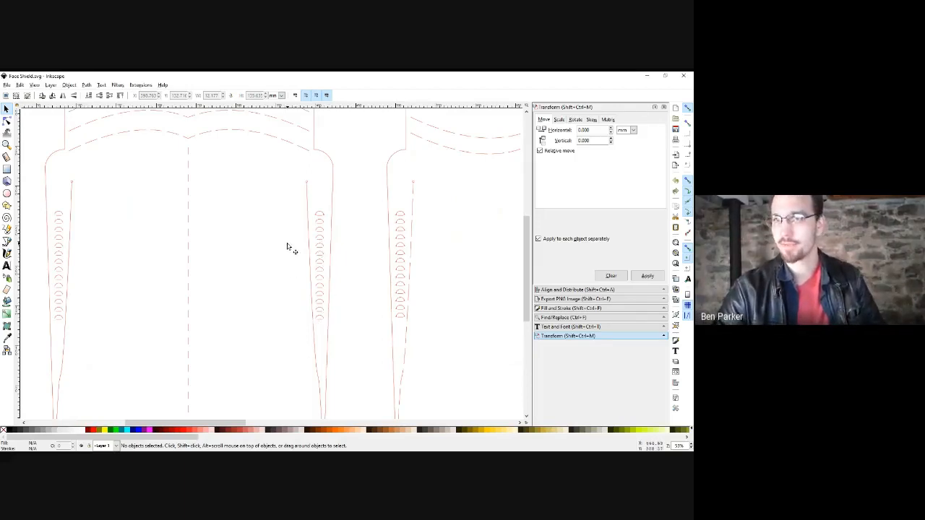
{"action": "scroll", "coordinate": [289, 247], "scroll_direction": "up", "scroll_amount": 2}
{"action": "left_click_drag", "start_coordinate": [386, 193], "coordinate": [199, 187]}
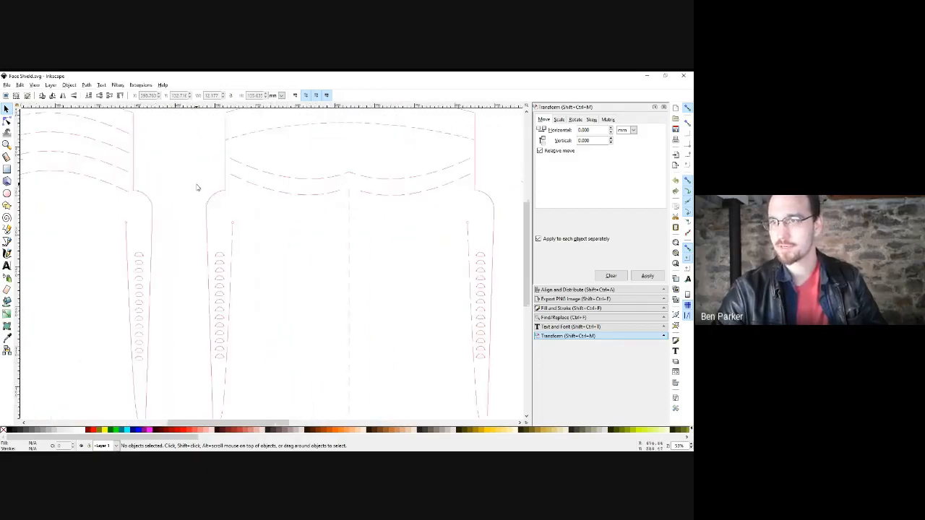
{"action": "left_click_drag", "start_coordinate": [423, 258], "coordinate": [334, 253]}
{"action": "scroll", "coordinate": [335, 253], "scroll_direction": "down", "scroll_amount": 3, "text": "ctrl"}
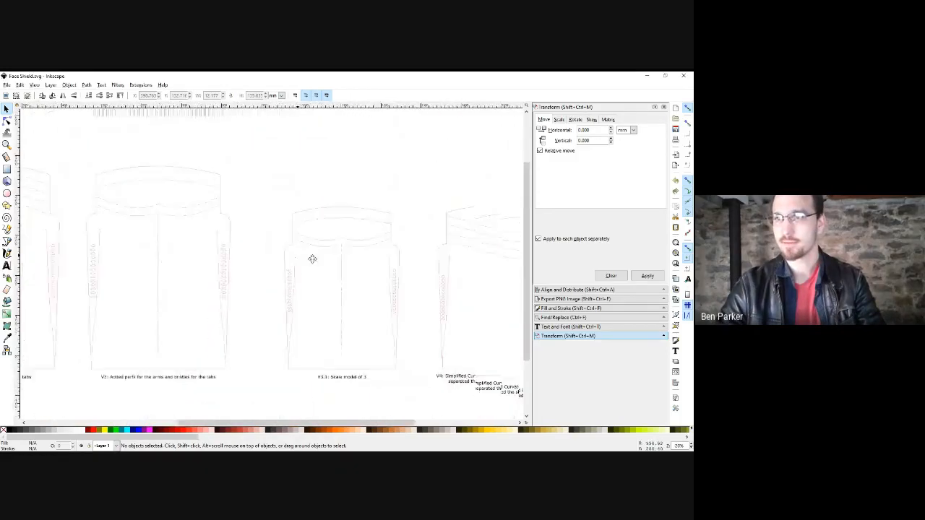
{"action": "scroll", "coordinate": [307, 251], "scroll_direction": "up", "scroll_amount": 3, "text": "ctrl"}
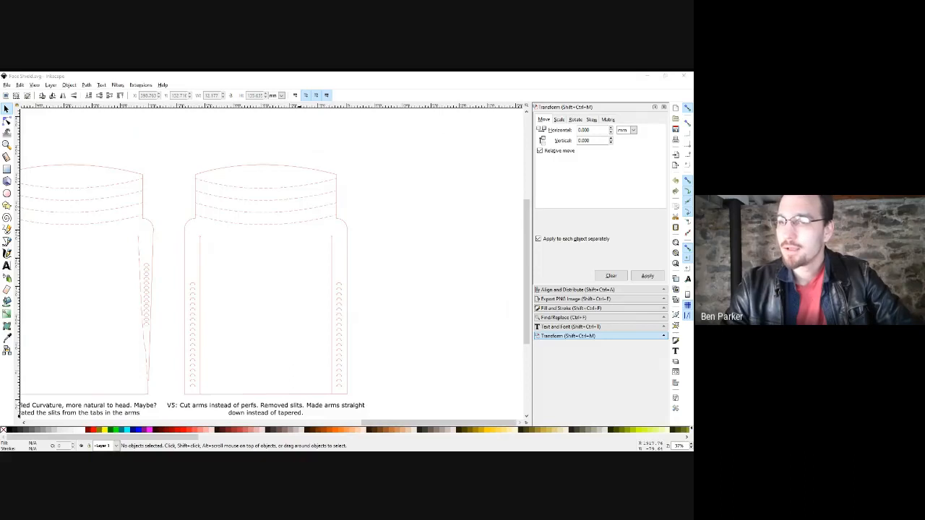
Minimize the Face Shield Inkscape window so only the webcam view remains.
{"action": "left_click", "coordinate": [603, 79]}
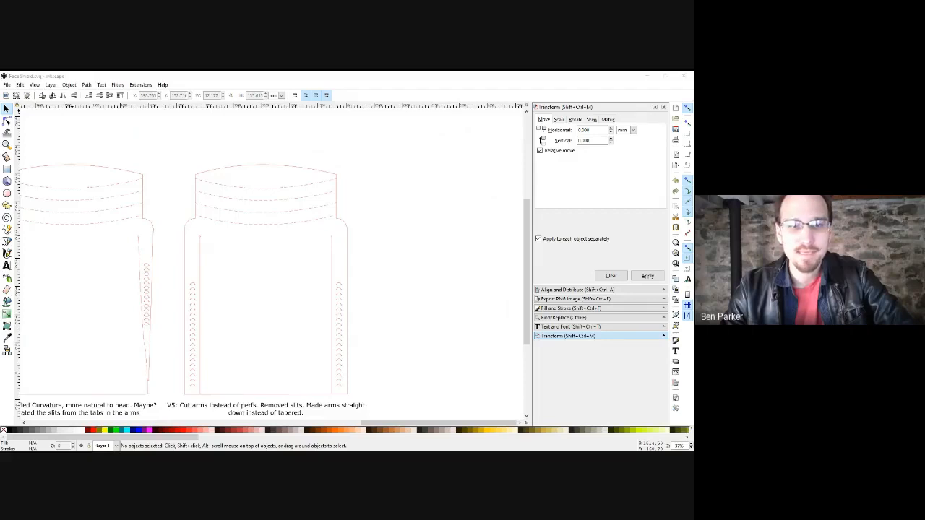
{"action": "left_click", "coordinate": [647, 76]}
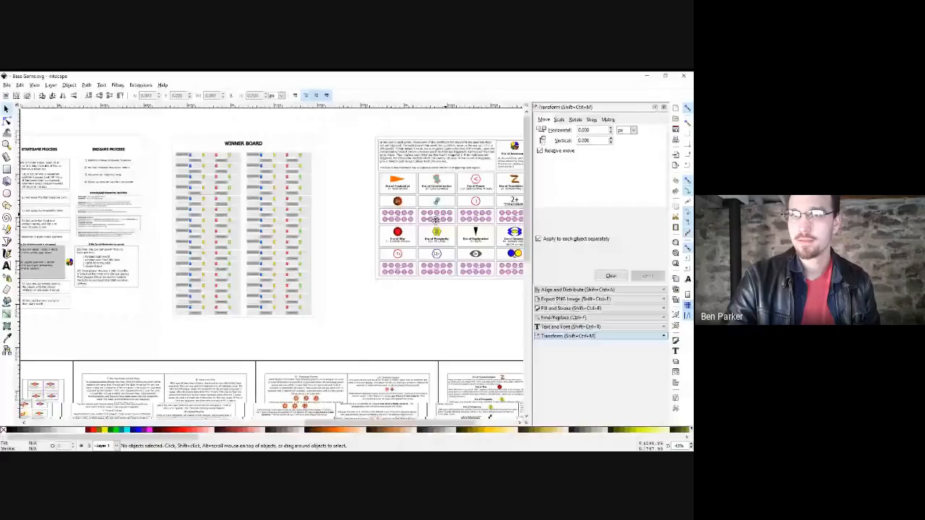
Select the Chancellor token group and bring the rulebook sheet into view.
{"action": "scroll", "coordinate": [223, 243], "scroll_direction": "up", "scroll_amount": 2}
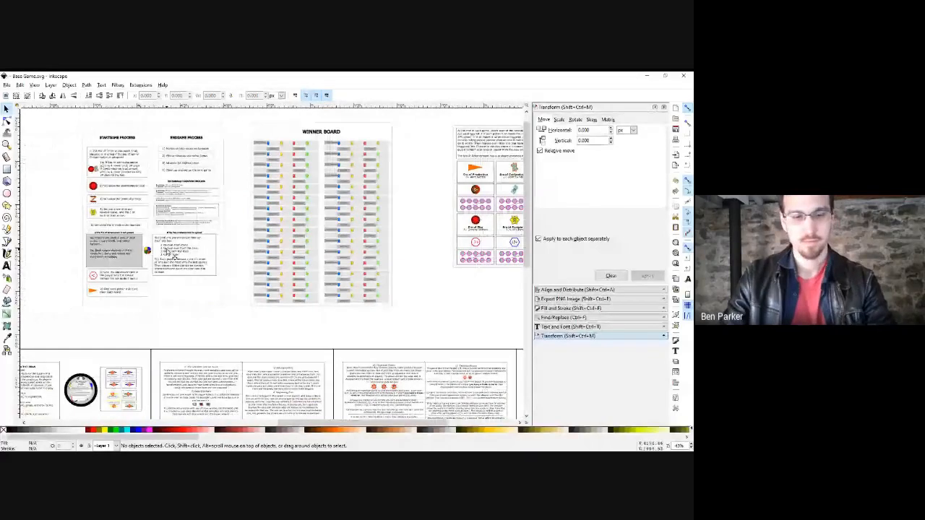
{"action": "scroll", "coordinate": [189, 331], "scroll_direction": "down", "scroll_amount": 1}
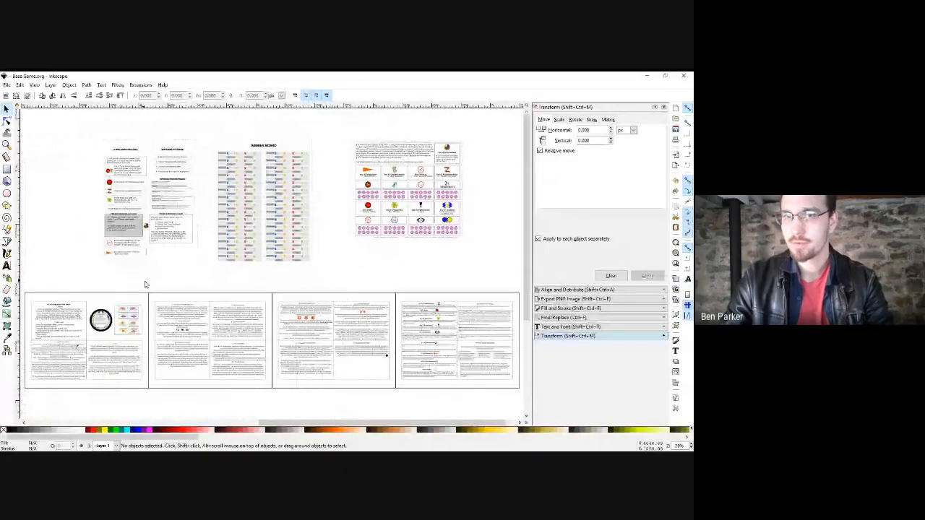
{"action": "scroll", "coordinate": [142, 294], "scroll_direction": "up", "scroll_amount": 2}
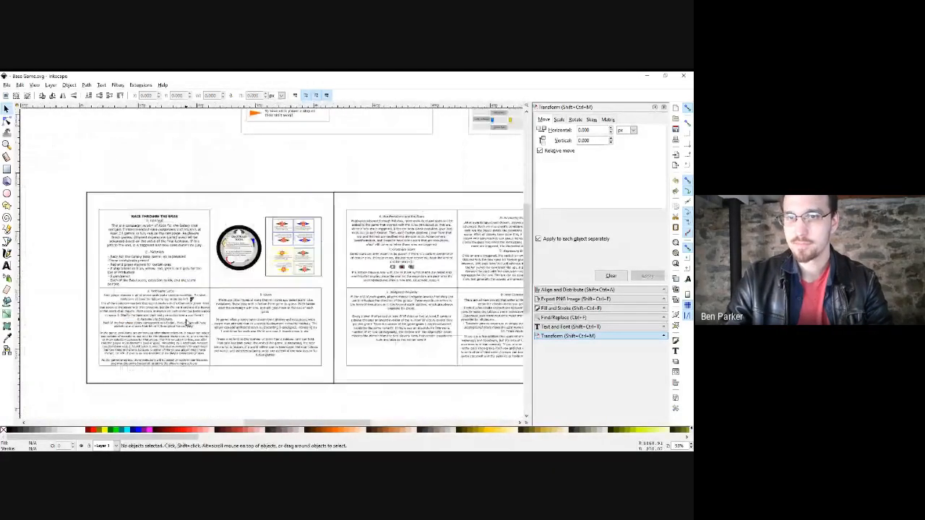
{"action": "scroll", "coordinate": [171, 272], "scroll_direction": "up", "scroll_amount": 2}
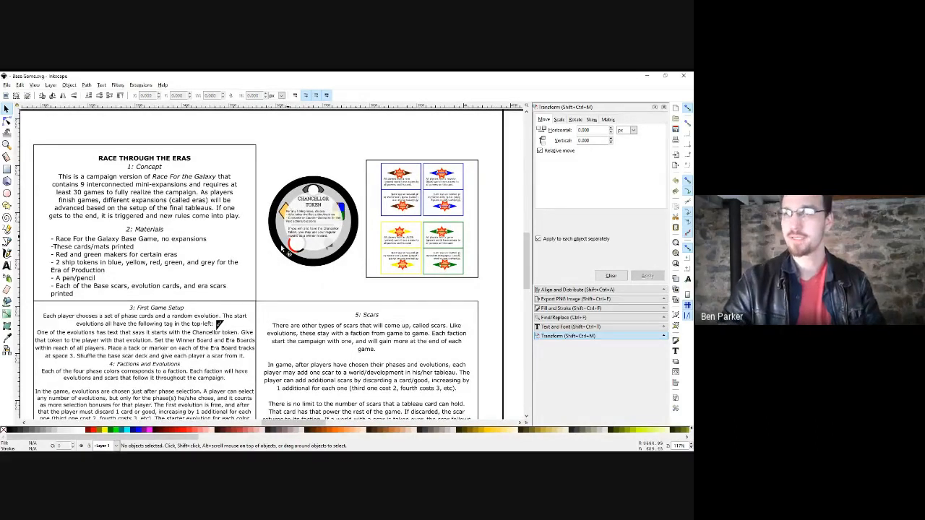
{"action": "left_click", "coordinate": [310, 190]}
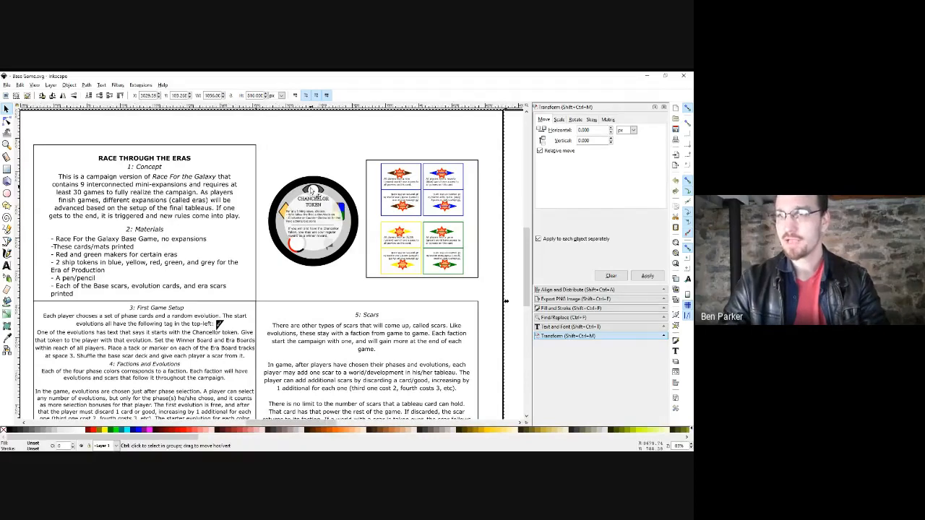
{"action": "scroll", "coordinate": [310, 191], "scroll_direction": "down", "scroll_amount": 2}
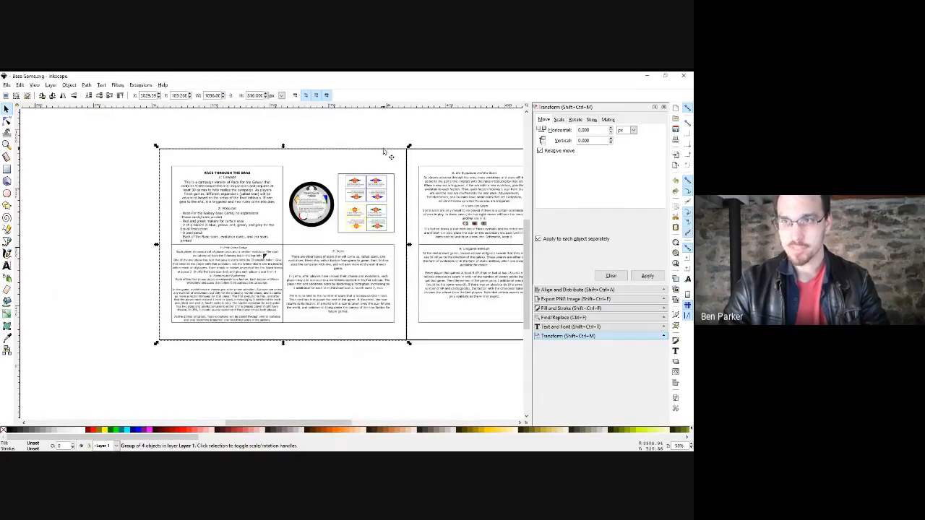
{"action": "left_click_drag", "start_coordinate": [383, 150], "coordinate": [202, 367]}
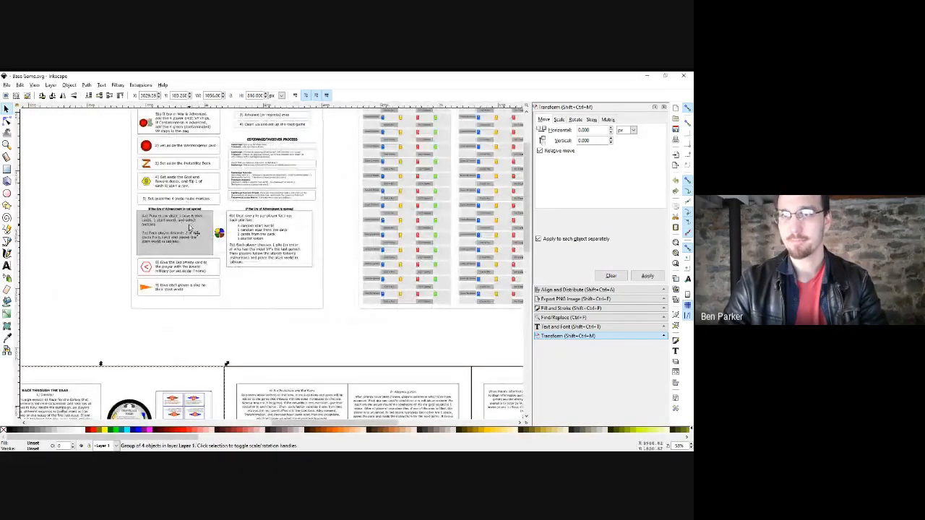
{"action": "left_click_drag", "start_coordinate": [180, 326], "coordinate": [250, 167]}
{"action": "left_click_drag", "start_coordinate": [133, 256], "coordinate": [185, 222]}
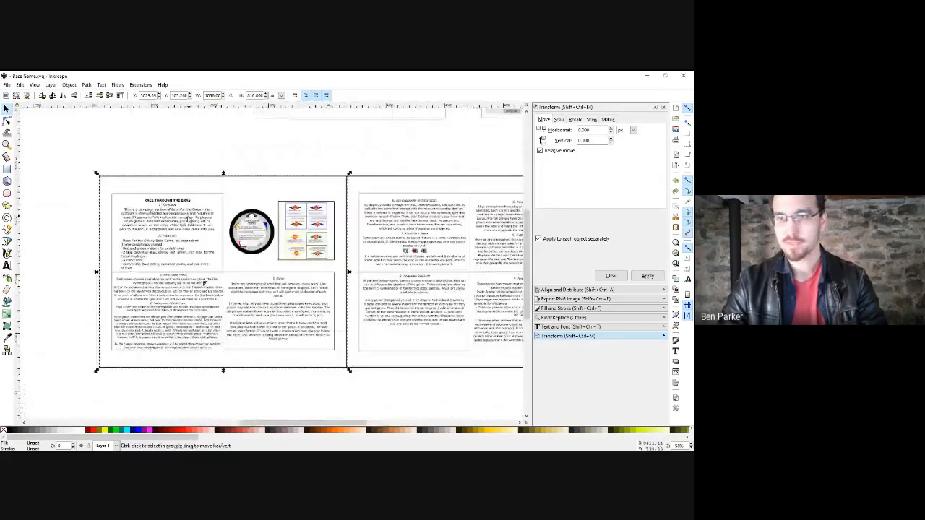
Duplicate the rulebook sheet, move it left, ungroup it, and delete everything but the token.
{"action": "key", "text": "ctrl+d"}
{"action": "left_click_drag", "start_coordinate": [213, 263], "coordinate": [315, 258]}
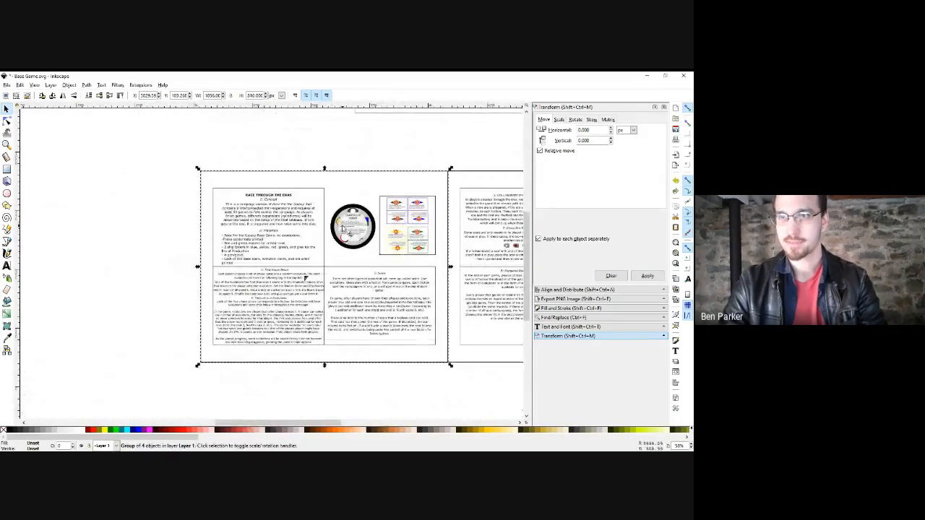
{"action": "left_click_drag", "start_coordinate": [341, 226], "coordinate": [104, 253]}
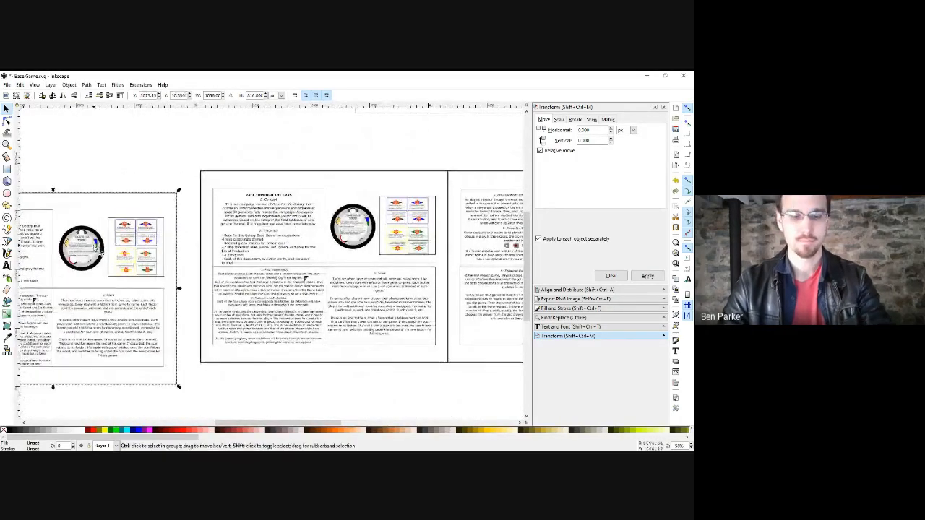
{"action": "key", "text": "ctrl+shift+g"}
{"action": "left_click", "coordinate": [84, 260], "text": "shift"}
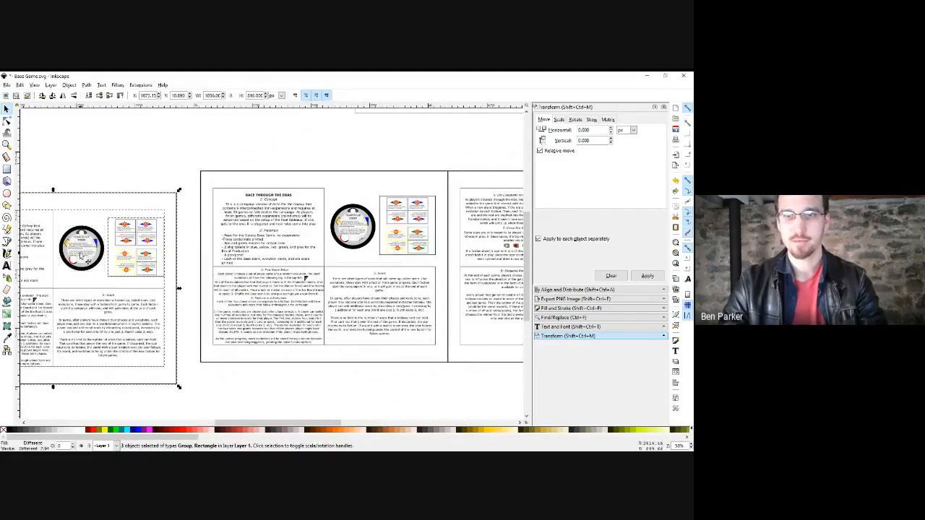
{"action": "key", "text": "Delete"}
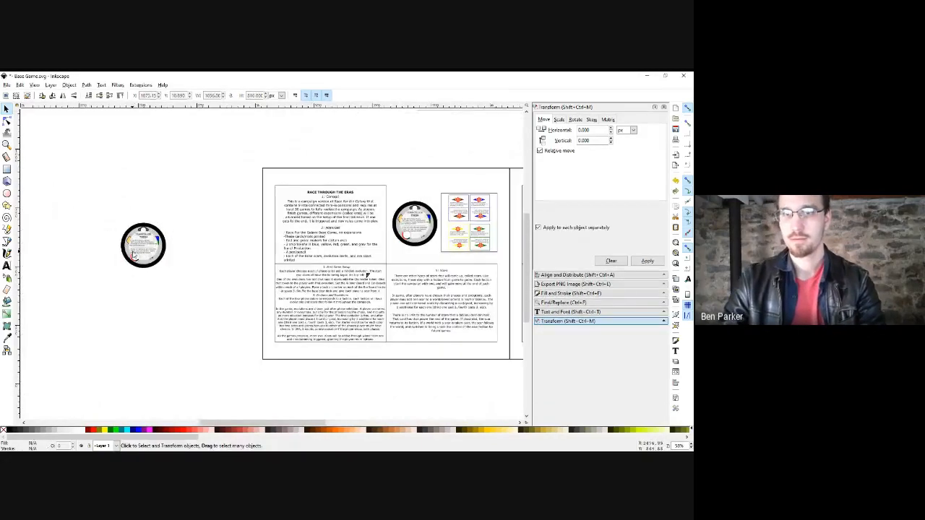
Move the translucent white overlay circle off the token copy.
{"action": "left_click", "coordinate": [168, 248]}
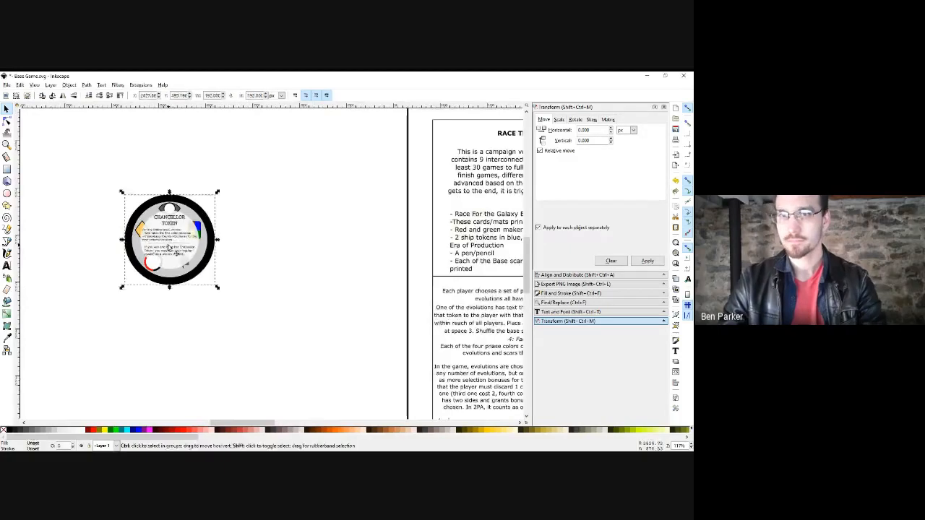
{"action": "left_click", "coordinate": [262, 232]}
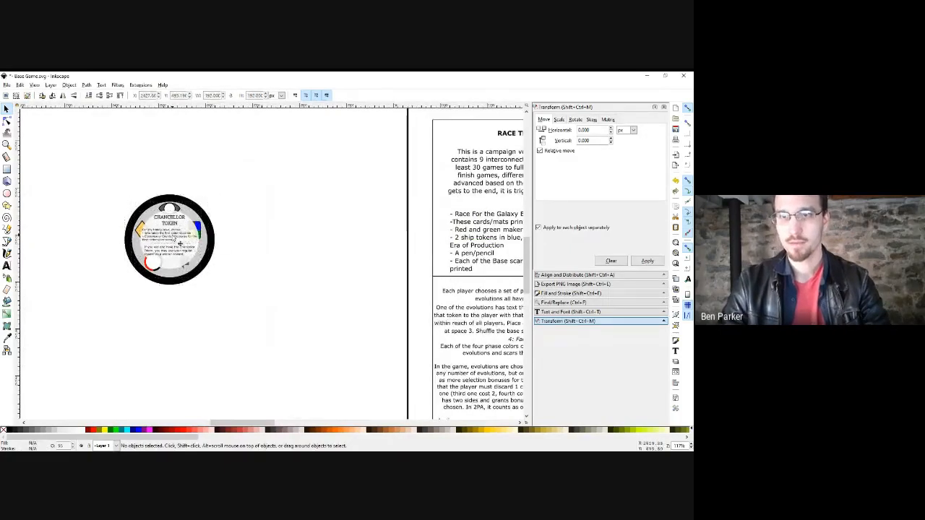
{"action": "scroll", "coordinate": [249, 155], "scroll_direction": "up", "scroll_amount": 2, "text": "ctrl"}
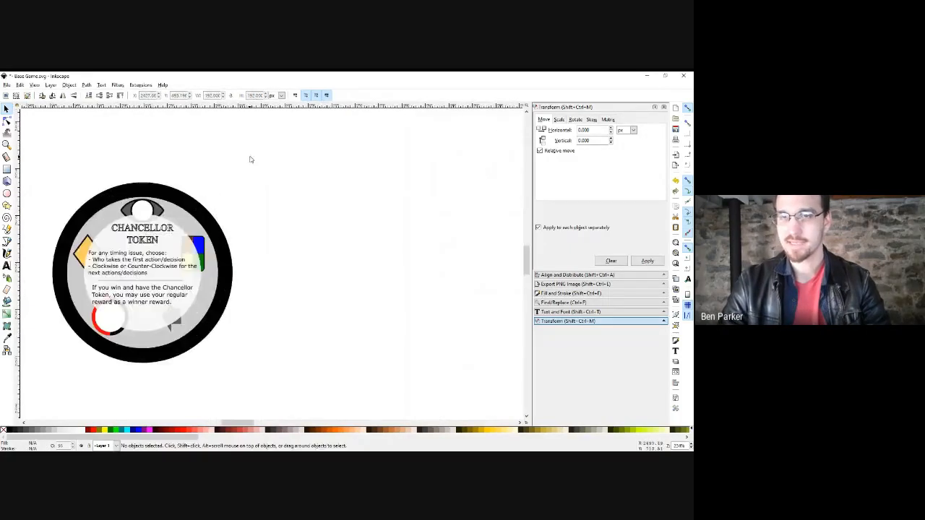
{"action": "left_click_drag", "start_coordinate": [250, 157], "coordinate": [32, 400]}
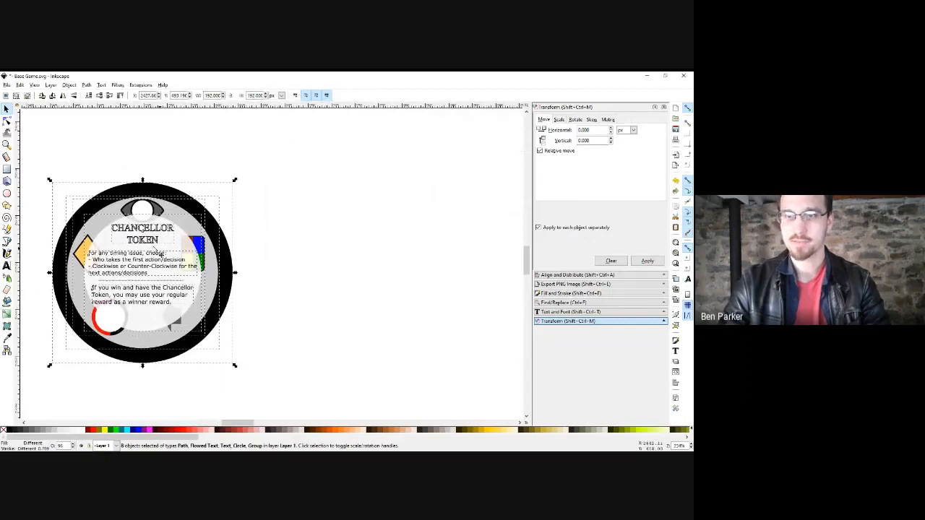
{"action": "left_click", "coordinate": [278, 243]}
{"action": "left_click_drag", "start_coordinate": [174, 242], "coordinate": [372, 204]}
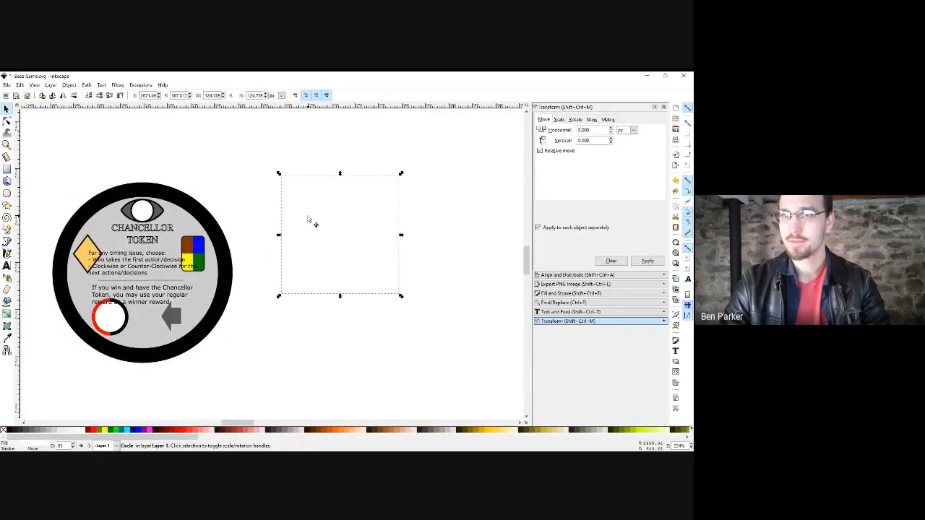
{"action": "key", "text": "ctrl+z"}
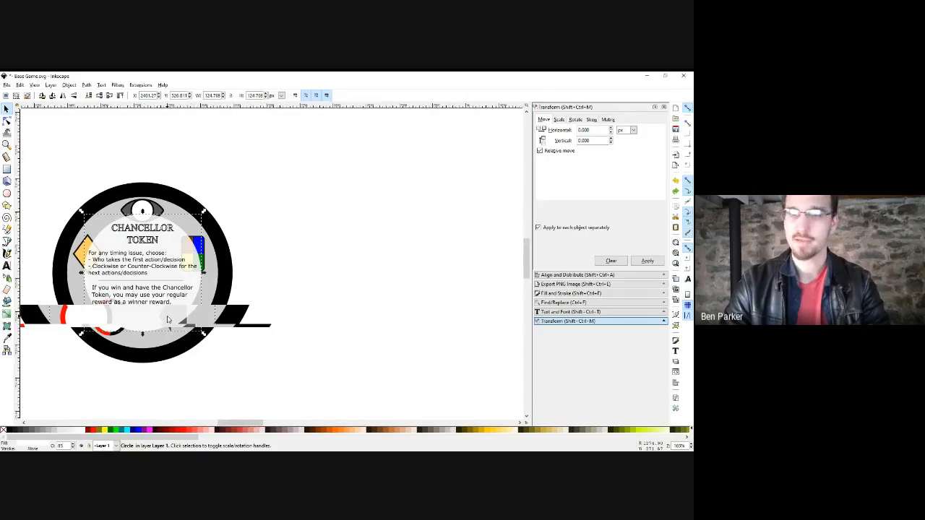
{"action": "scroll", "coordinate": [167, 319], "scroll_direction": "down", "scroll_amount": 1}
{"action": "left_click_drag", "start_coordinate": [167, 319], "coordinate": [302, 289]}
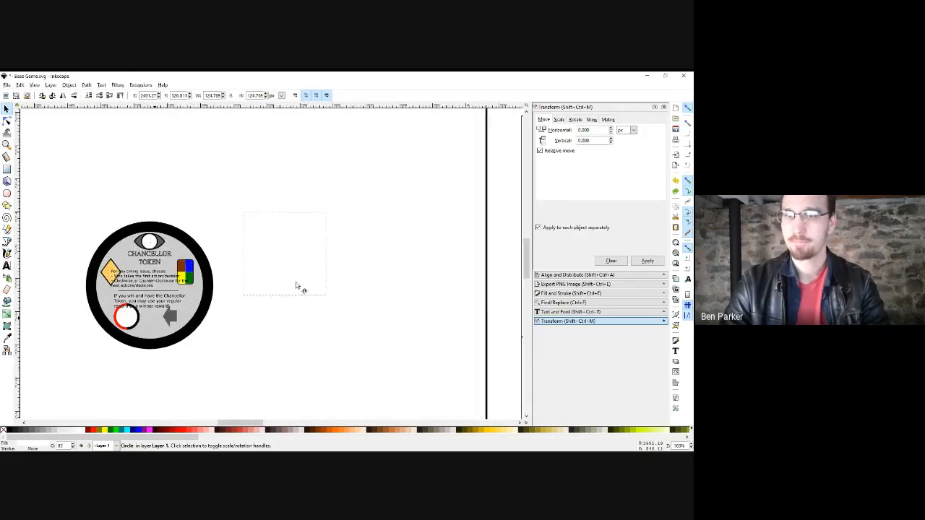
Pull the five-icon group out above the token and ungroup it.
{"action": "left_click", "coordinate": [186, 267]}
{"action": "left_click_drag", "start_coordinate": [185, 266], "coordinate": [123, 172]}
{"action": "key", "text": "ctrl+shift+g"}
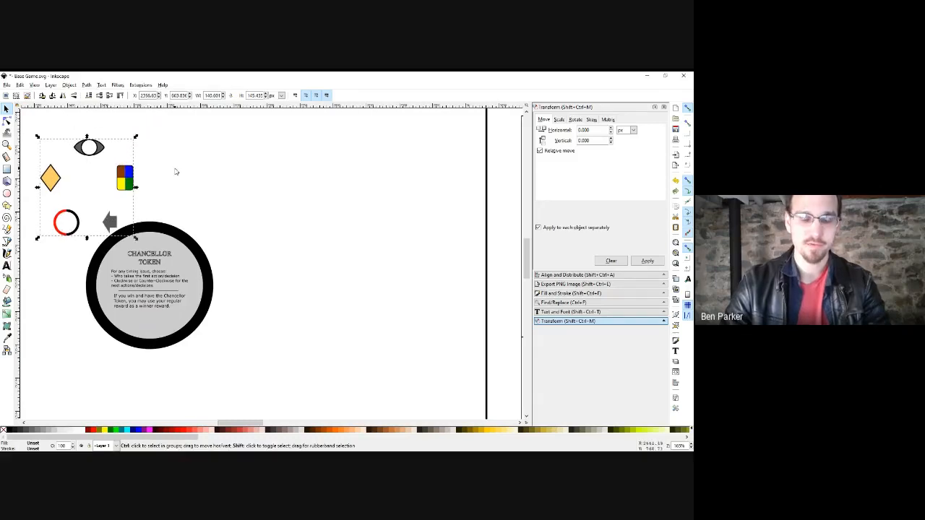
{"action": "left_click", "coordinate": [150, 180]}
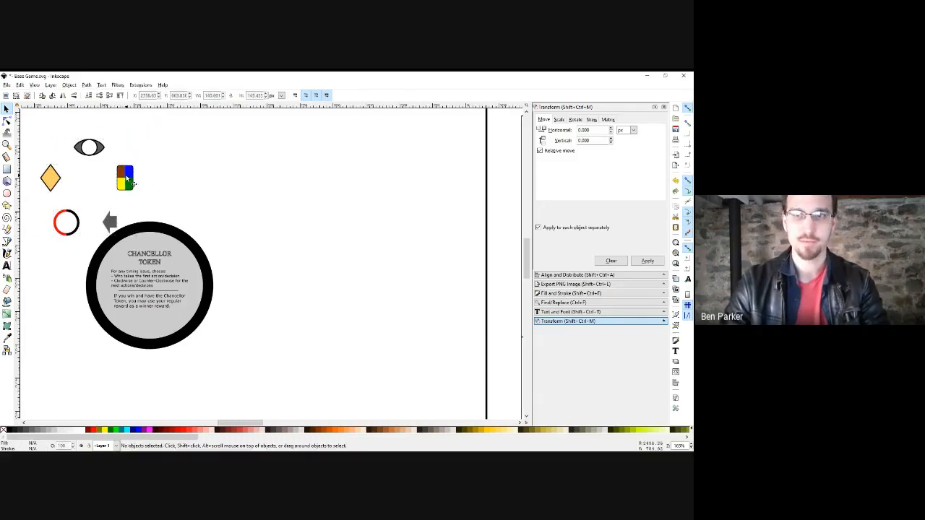
{"action": "left_click_drag", "start_coordinate": [114, 176], "coordinate": [155, 189]}
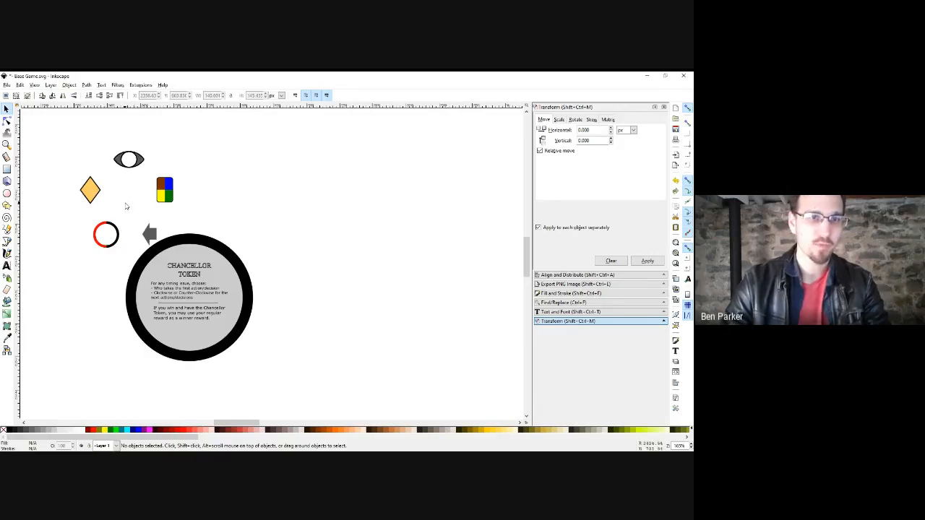
Draw a trial red pentagon, test placing the colour square and eye on it, then delete it.
{"action": "left_click", "coordinate": [7, 205]}
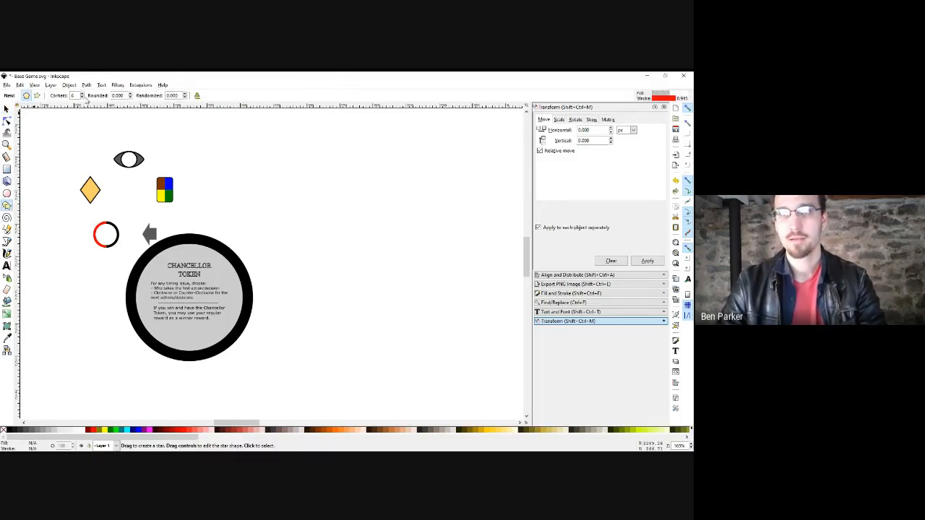
{"action": "left_click_drag", "start_coordinate": [126, 196], "coordinate": [154, 226]}
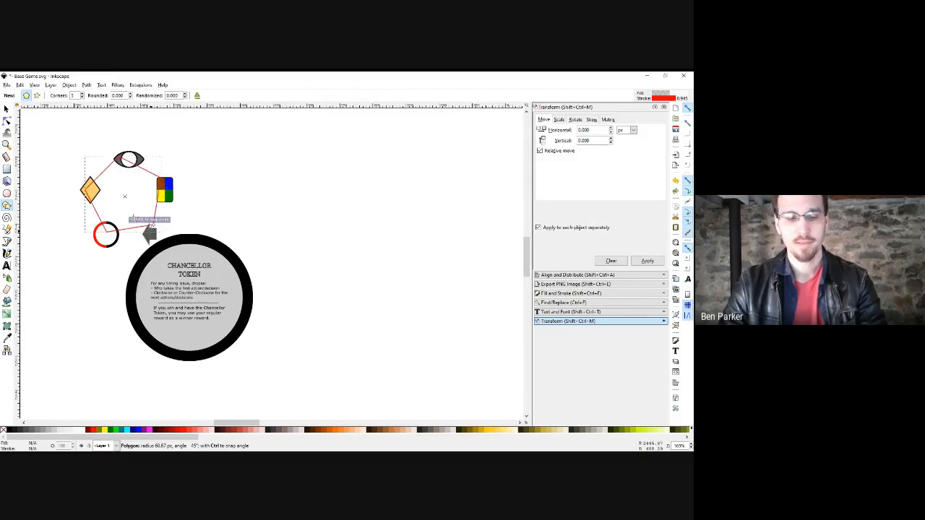
{"action": "key", "text": "s"}
{"action": "left_click_drag", "start_coordinate": [106, 173], "coordinate": [226, 162]}
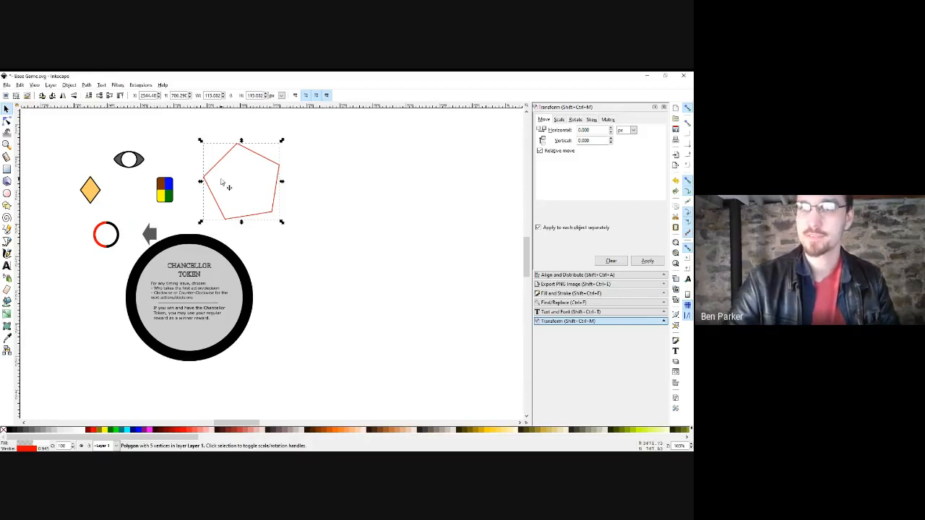
{"action": "left_click_drag", "start_coordinate": [166, 194], "coordinate": [280, 169]}
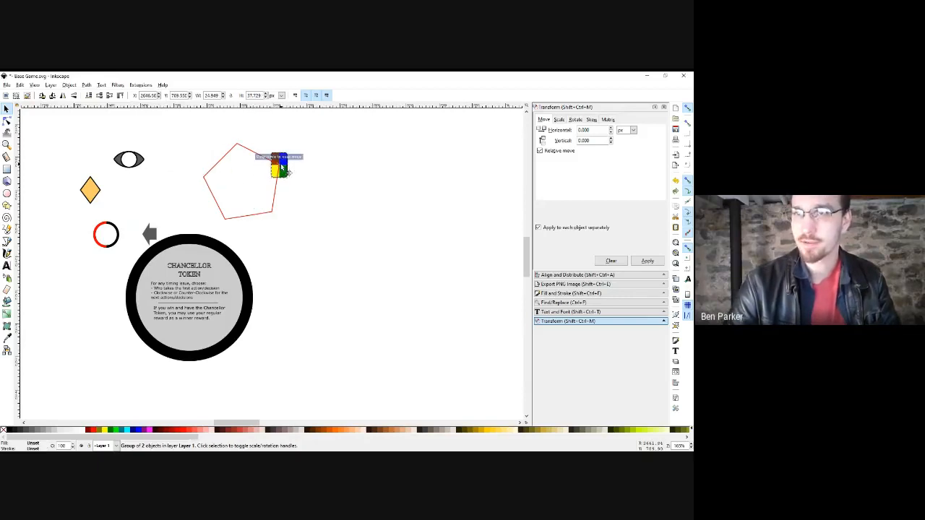
{"action": "left_click_drag", "start_coordinate": [118, 153], "coordinate": [243, 151]}
{"action": "left_click_drag", "start_coordinate": [250, 188], "coordinate": [251, 149]}
{"action": "key", "text": "ctrl+z"}
{"action": "key", "text": "ctrl+z"}
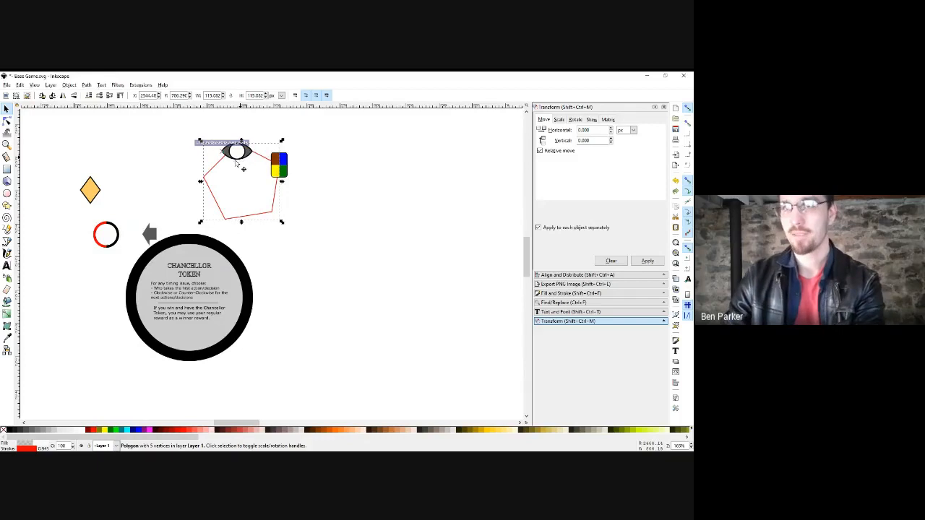
{"action": "key", "text": "Delete"}
Pull the token copy's grey inner circle away from its black disc.
{"action": "left_click", "coordinate": [252, 159]}
{"action": "scroll", "coordinate": [263, 167], "scroll_direction": "down", "scroll_amount": 2}
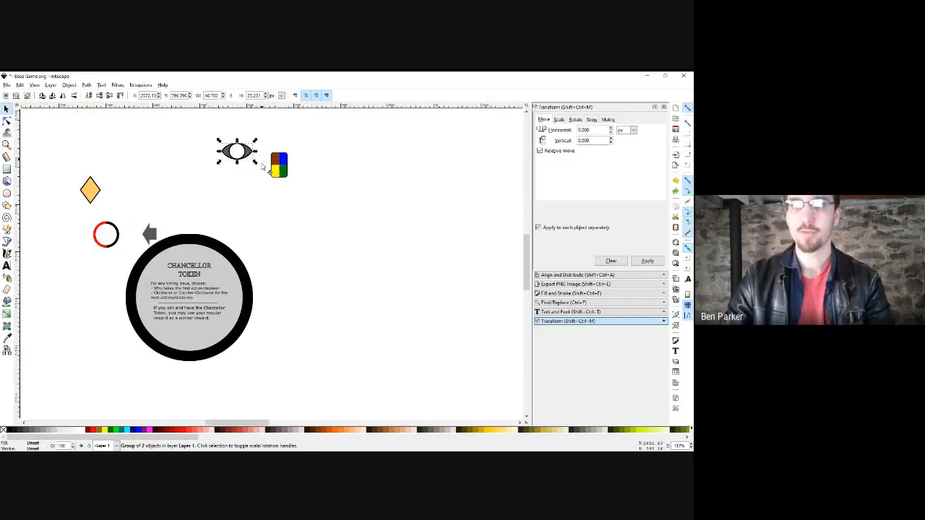
{"action": "scroll", "coordinate": [263, 166], "scroll_direction": "down", "scroll_amount": 2}
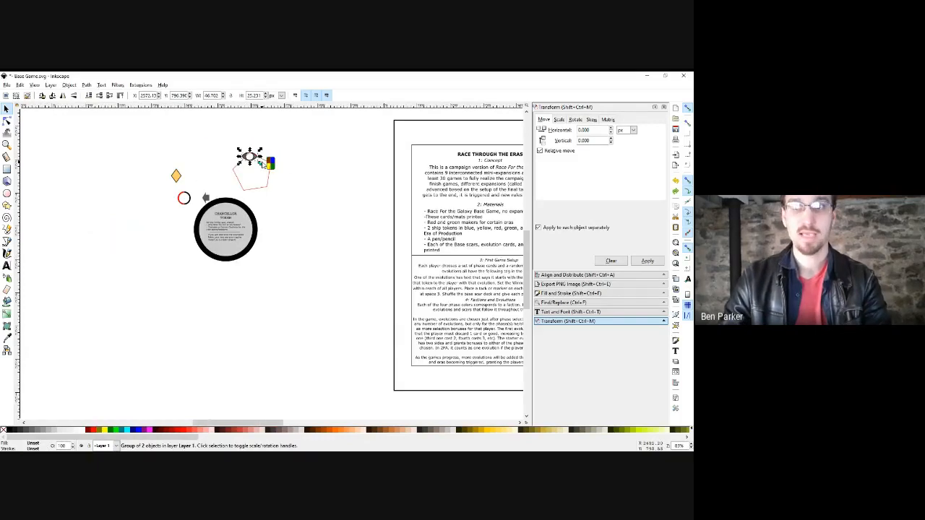
{"action": "key", "text": "Escape"}
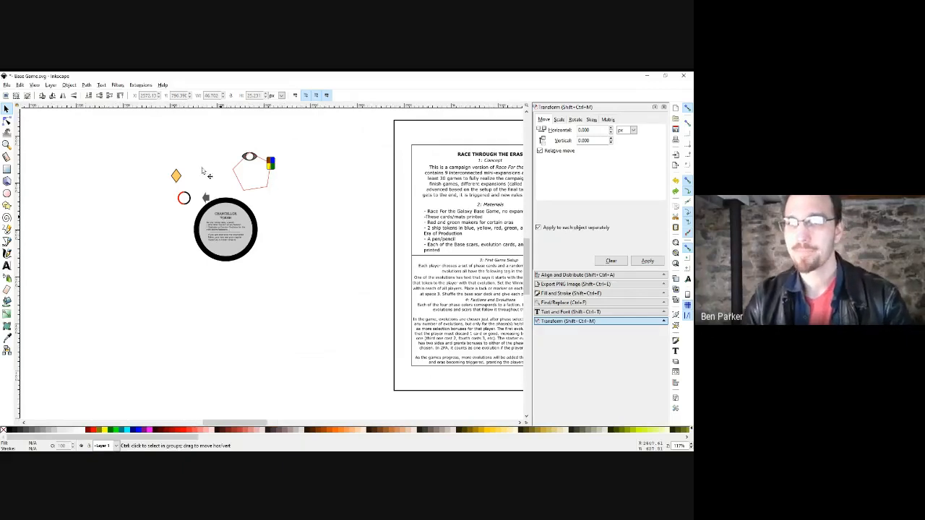
{"action": "scroll", "coordinate": [203, 195], "scroll_direction": "up", "scroll_amount": 2}
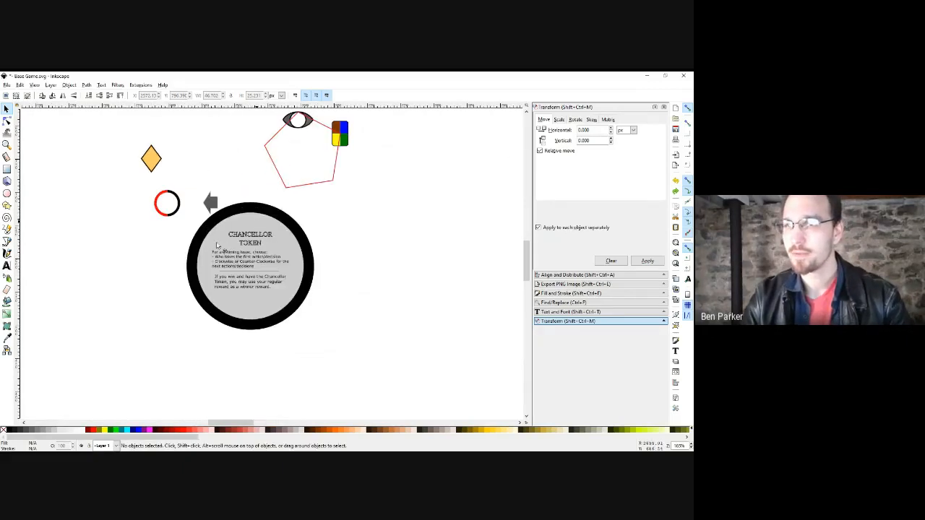
{"action": "left_click_drag", "start_coordinate": [257, 226], "coordinate": [137, 304]}
{"action": "left_click_drag", "start_coordinate": [148, 276], "coordinate": [151, 266]}
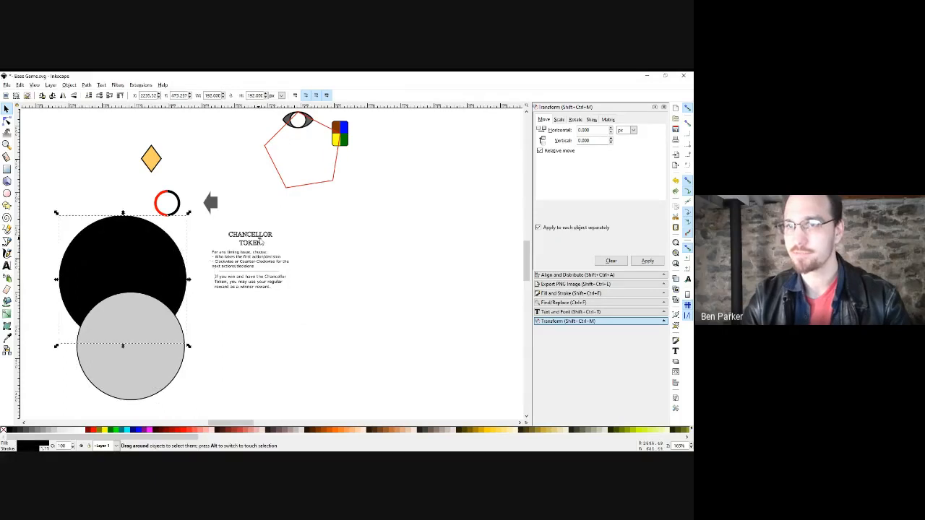
{"action": "left_click_drag", "start_coordinate": [250, 237], "coordinate": [249, 204]}
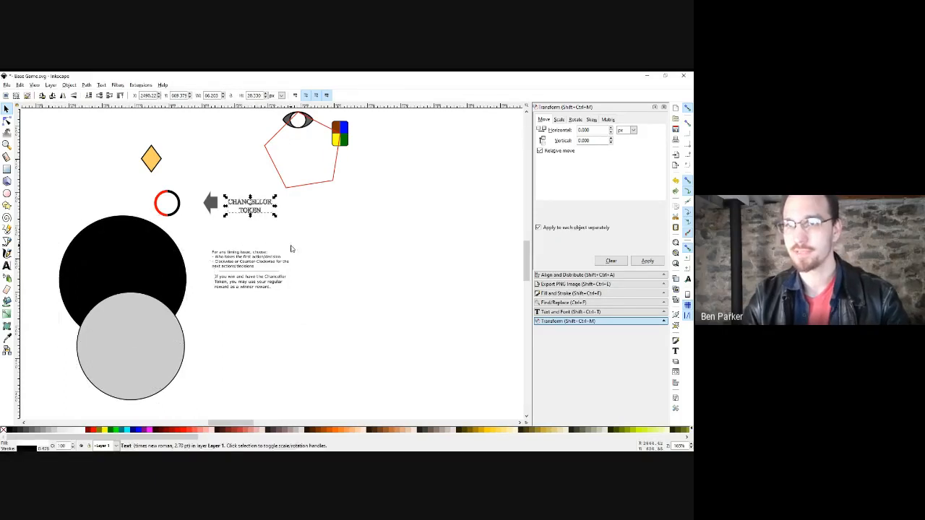
{"action": "key", "text": "ctrl+z"}
Select the twelve loose token pieces and delete them.
{"action": "scroll", "coordinate": [271, 245], "scroll_direction": "down", "scroll_amount": 1}
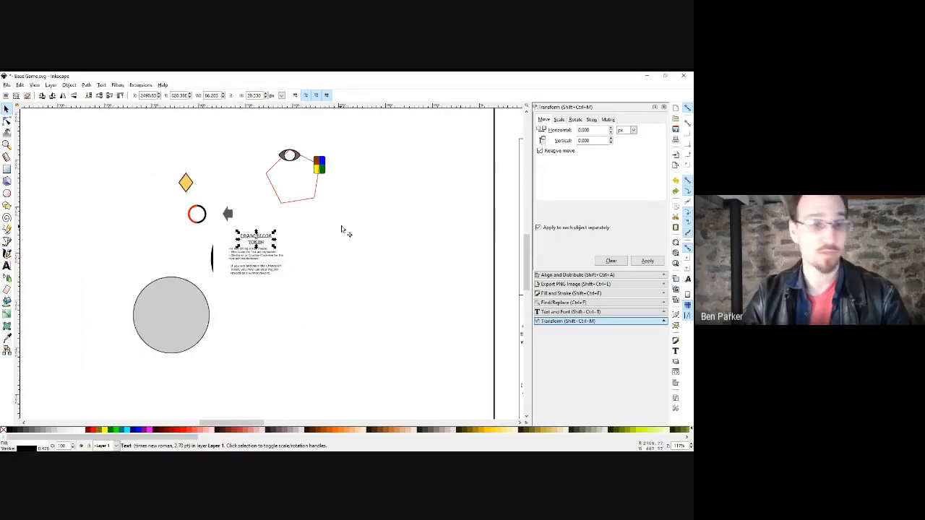
{"action": "left_click_drag", "start_coordinate": [361, 225], "coordinate": [205, 227]}
{"action": "scroll", "coordinate": [207, 209], "scroll_direction": "down", "scroll_amount": 2}
{"action": "left_click_drag", "start_coordinate": [225, 154], "coordinate": [71, 312]}
{"action": "left_click_drag", "start_coordinate": [456, 143], "coordinate": [364, 172]}
{"action": "key", "text": "Delete"}
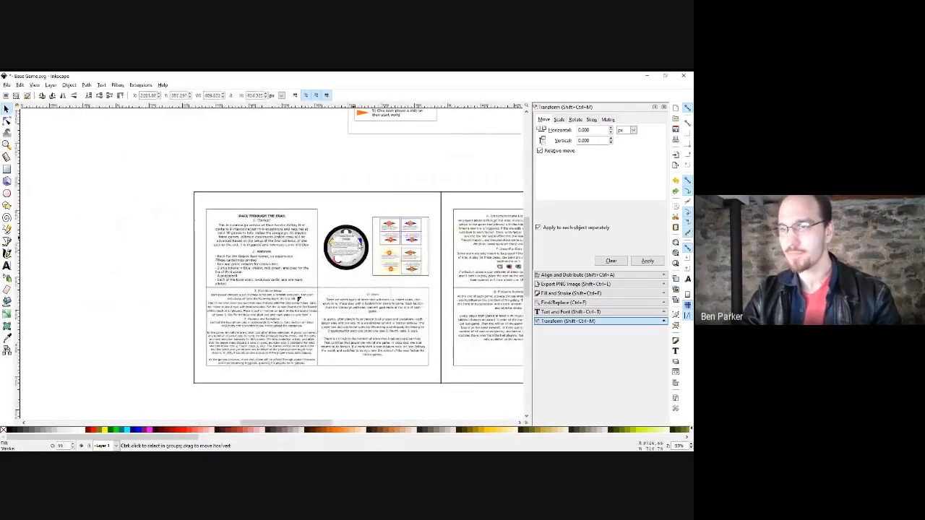
{"action": "scroll", "coordinate": [354, 244], "scroll_direction": "up", "scroll_amount": 2}
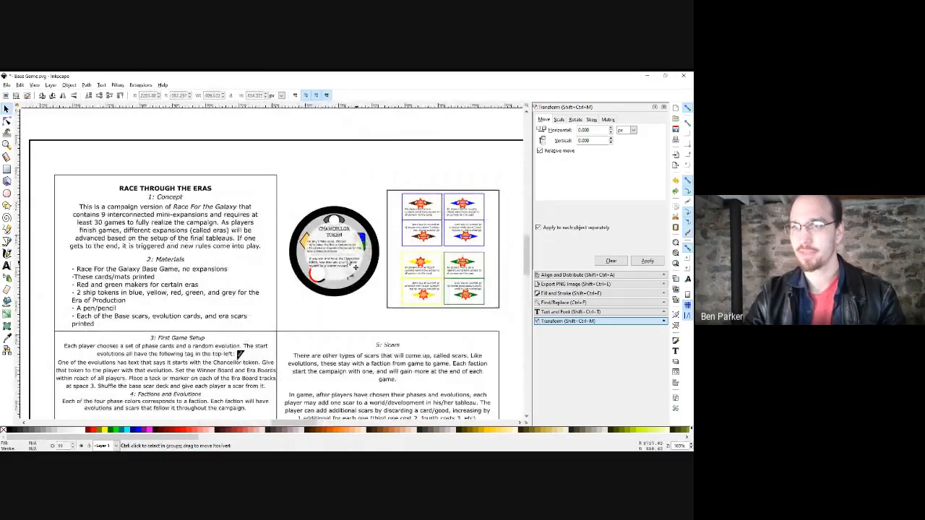
{"action": "scroll", "coordinate": [354, 269], "scroll_direction": "up", "scroll_amount": 1}
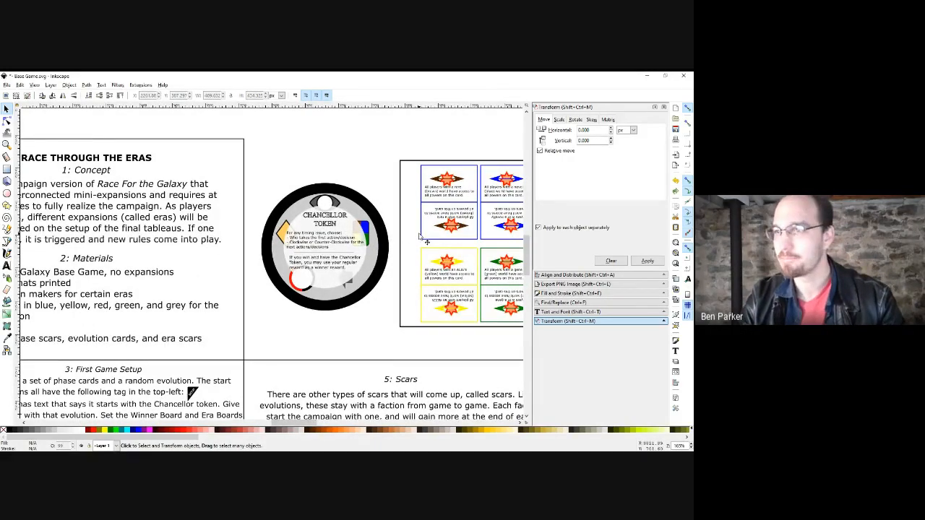
{"action": "scroll", "coordinate": [376, 247], "scroll_direction": "right", "scroll_amount": 4}
{"action": "scroll", "coordinate": [337, 255], "scroll_direction": "down", "scroll_amount": 5}
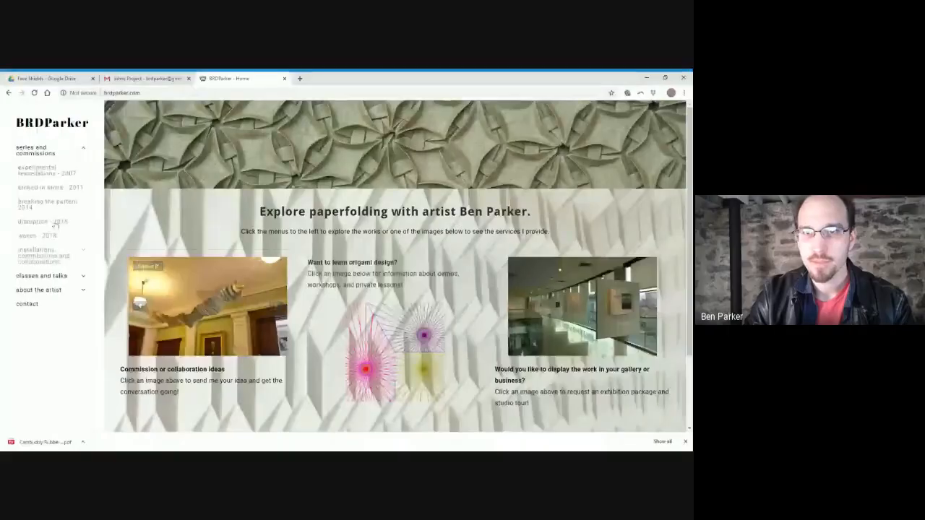
Open the 'waves - 2018' gallery from the site's left navigation menu.
{"action": "left_click", "coordinate": [47, 237]}
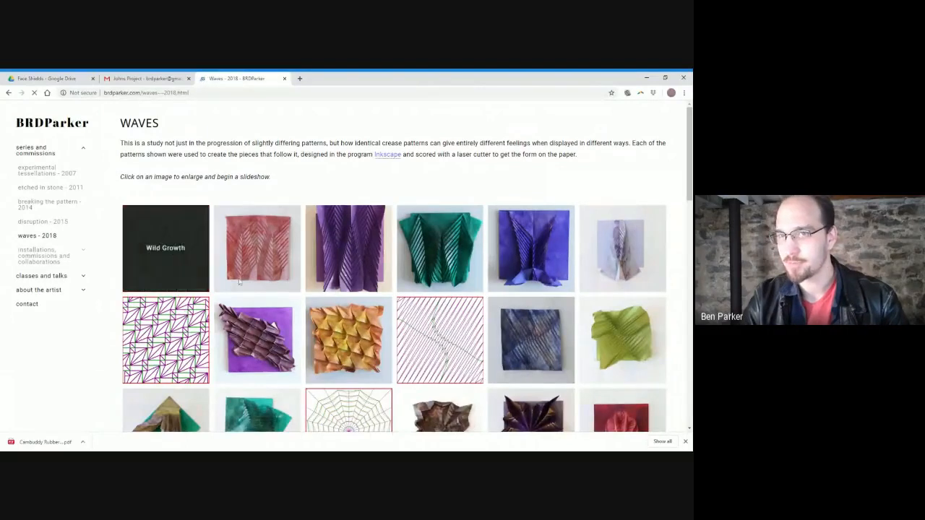
Enlarge the first Waves gallery thumbnail in the slideshow lightbox.
{"action": "left_click", "coordinate": [172, 227]}
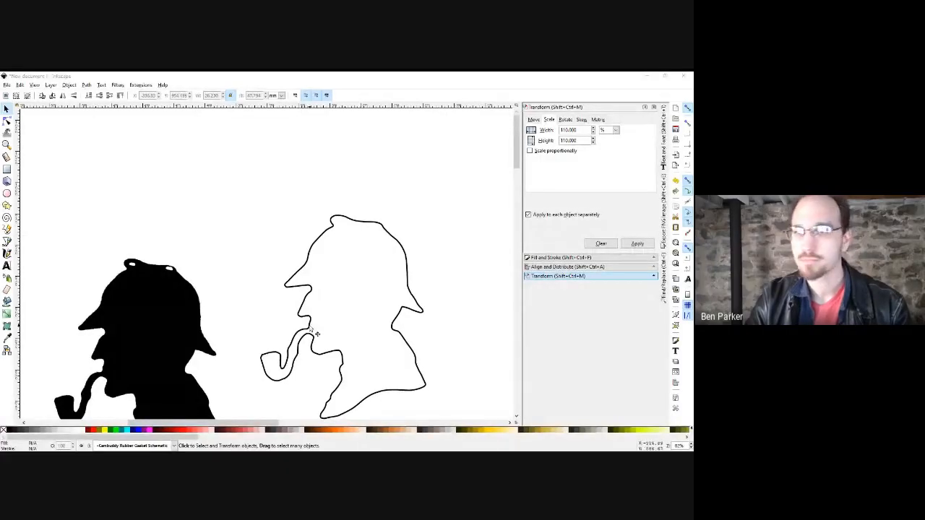
Draw a square on empty canvas with the Rectangle tool.
{"action": "scroll", "coordinate": [234, 306], "scroll_direction": "down", "scroll_amount": 5}
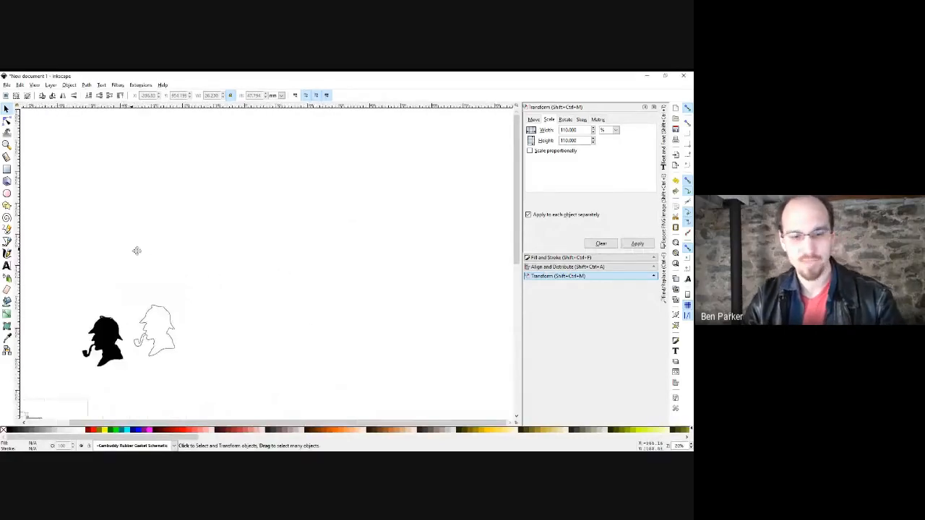
{"action": "left_click_drag", "start_coordinate": [137, 251], "coordinate": [37, 217]}
{"action": "key", "text": "r"}
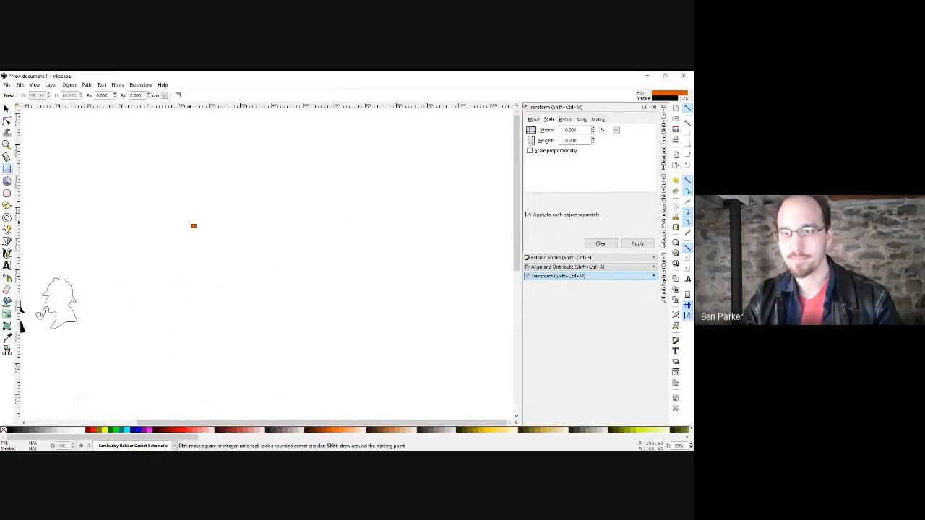
{"action": "left_click_drag", "start_coordinate": [195, 228], "coordinate": [249, 284]}
Add vertical crease lines across the square and fill the square white.
{"action": "key", "text": "p"}
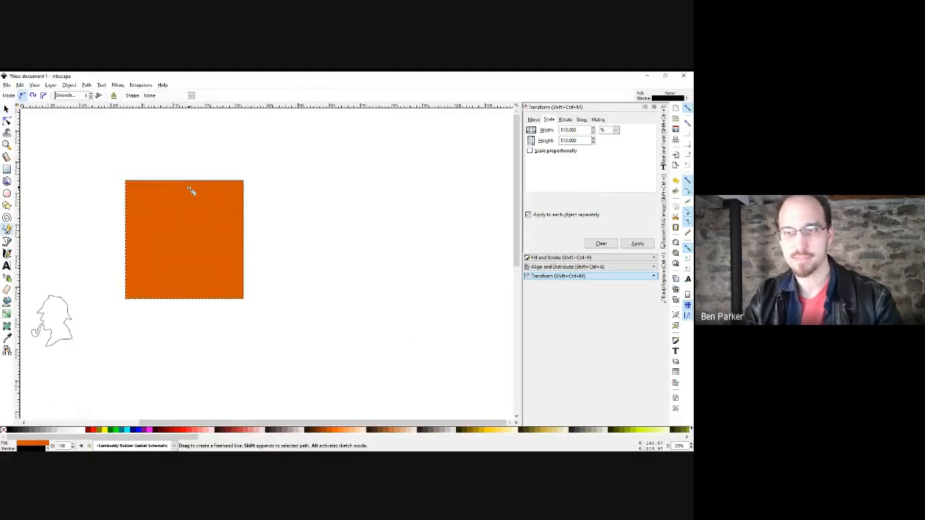
{"action": "left_click", "coordinate": [182, 181]}
{"action": "left_click", "coordinate": [182, 298]}
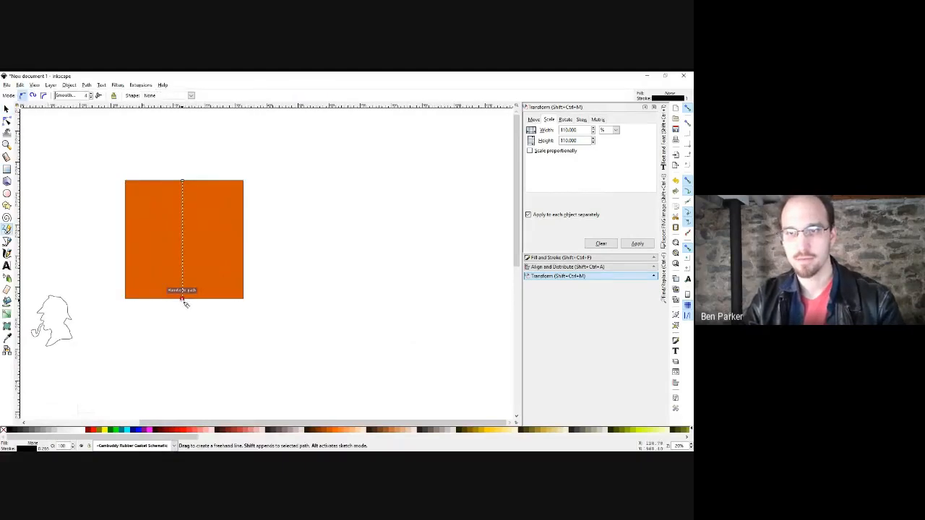
{"action": "key", "text": "s"}
{"action": "mouse_move", "coordinate": [182, 273]}
{"action": "left_mouse_down"}
{"action": "mouse_move", "coordinate": [149, 273]}
{"action": "mouse_move", "coordinate": [208, 273]}
{"action": "left_mouse_up"}
{"action": "key", "text": "ctrl+d"}
{"action": "key", "text": "ctrl+d"}
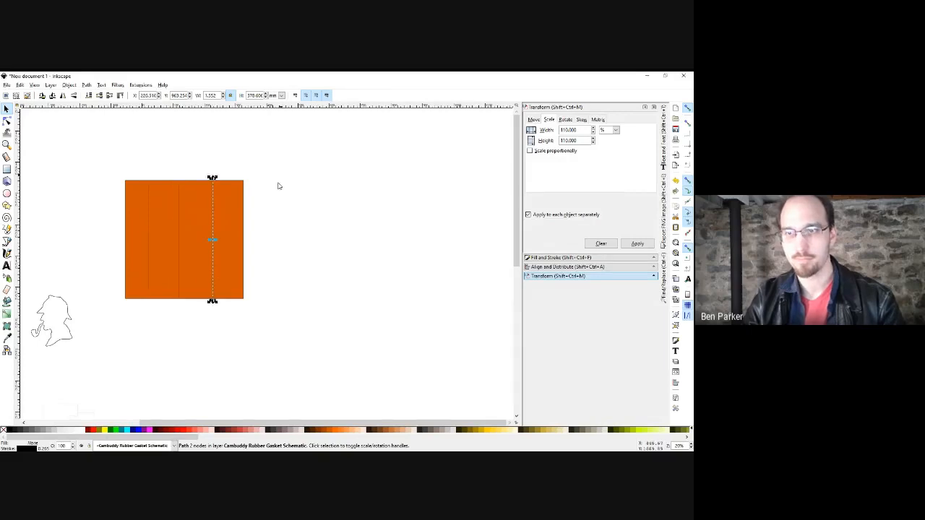
{"action": "left_click_drag", "start_coordinate": [283, 158], "coordinate": [76, 333]}
{"action": "left_click", "coordinate": [82, 430]}
{"action": "key", "text": "Escape"}
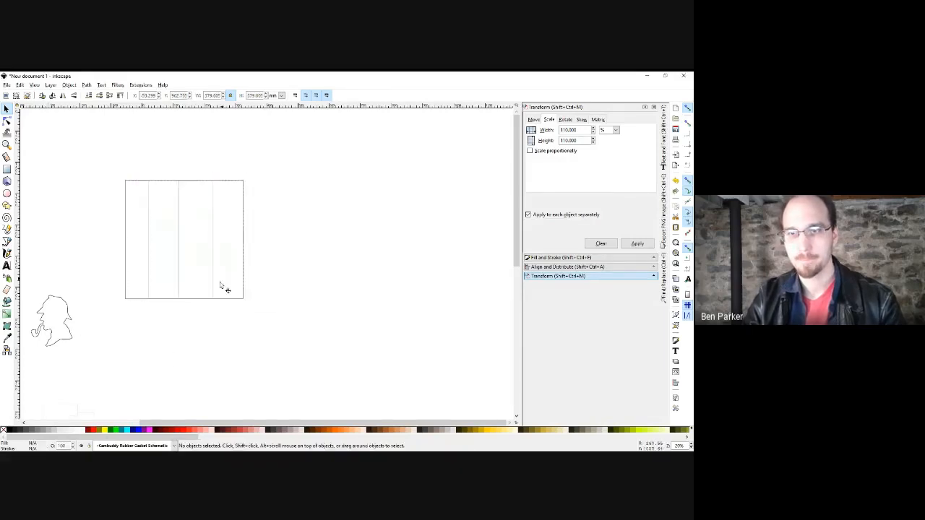
Draw the first diagonal to the first line, then duplicate and mirror it into a V.
{"action": "scroll", "coordinate": [182, 268], "scroll_direction": "up", "scroll_amount": 2}
{"action": "scroll", "coordinate": [91, 258], "scroll_direction": "up", "scroll_amount": 2}
{"action": "key", "text": "p"}
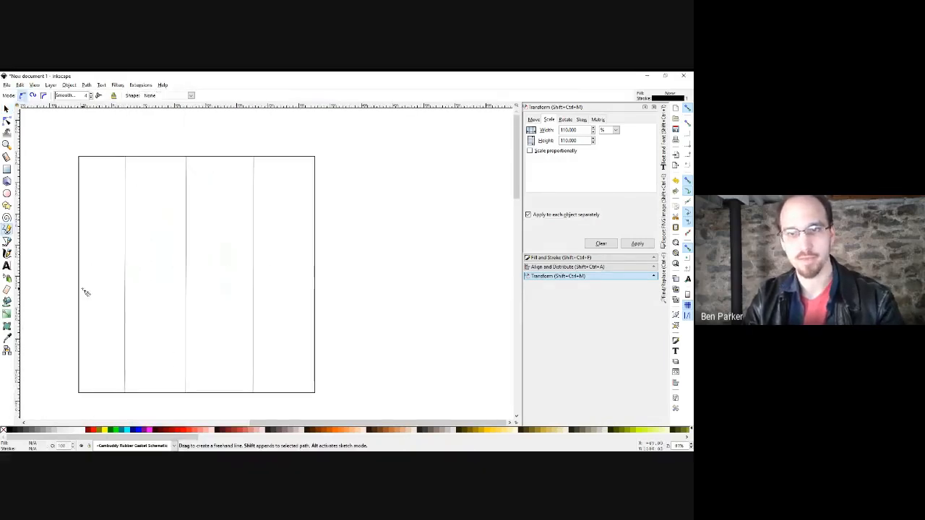
{"action": "mouse_move", "coordinate": [82, 290]}
{"action": "left_mouse_down"}
{"action": "mouse_move", "coordinate": [126, 246]}
{"action": "mouse_move", "coordinate": [190, 316]}
{"action": "left_mouse_up"}
{"action": "key", "text": "s"}
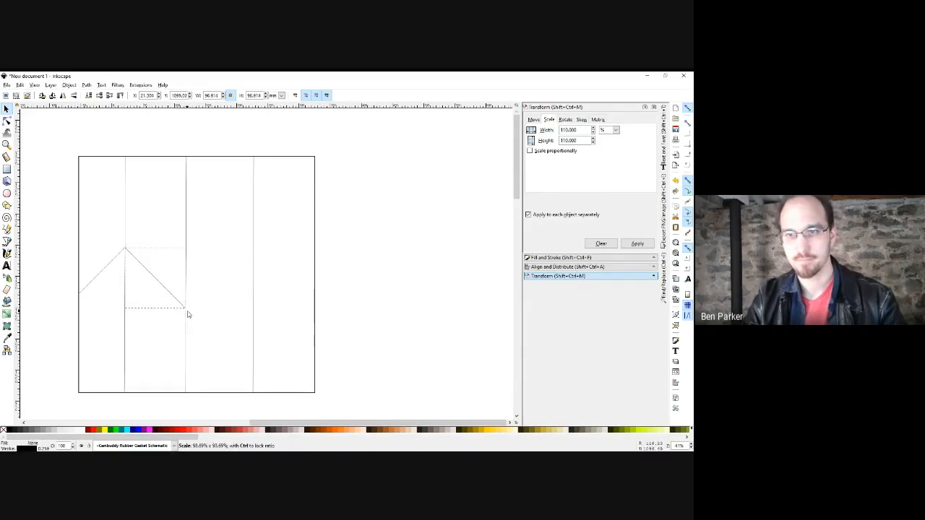
{"action": "scroll", "coordinate": [187, 312], "scroll_direction": "up", "scroll_amount": 5}
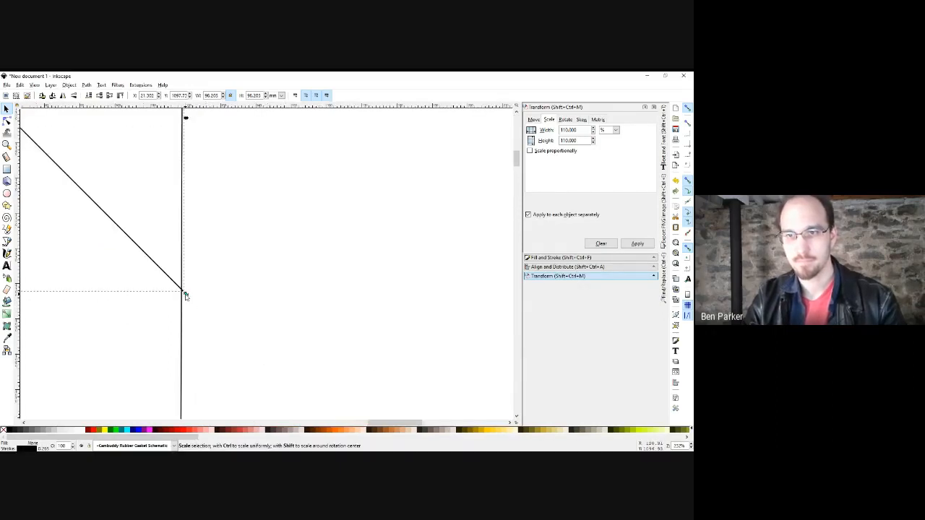
{"action": "left_click_drag", "start_coordinate": [185, 296], "coordinate": [184, 295]}
{"action": "scroll", "coordinate": [314, 366], "scroll_direction": "down", "scroll_amount": 5}
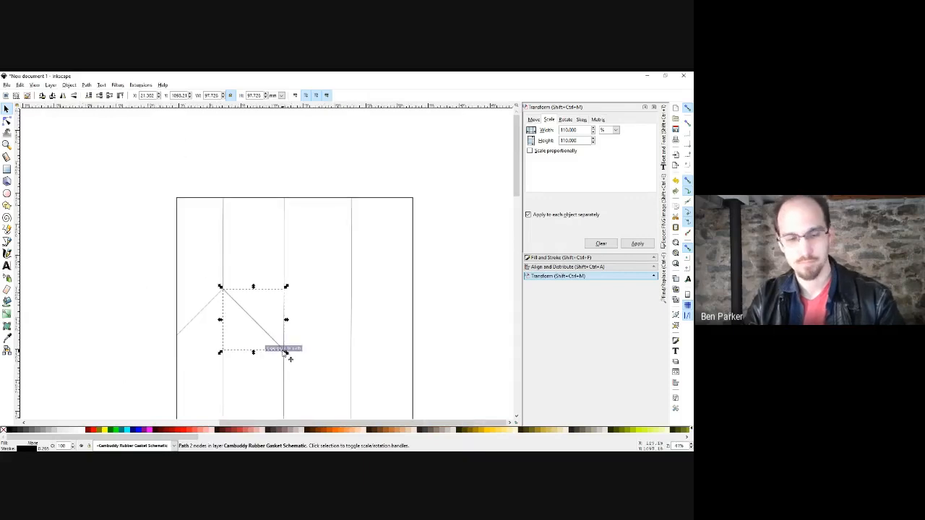
{"action": "key", "text": "ctrl+d"}
{"action": "key", "text": "h"}
{"action": "left_click_drag", "start_coordinate": [241, 346], "coordinate": [304, 345]}
Continue the zigzag of mirrored diagonals to the right edge and select all of them.
{"action": "scroll", "coordinate": [339, 297], "scroll_direction": "up", "scroll_amount": 4}
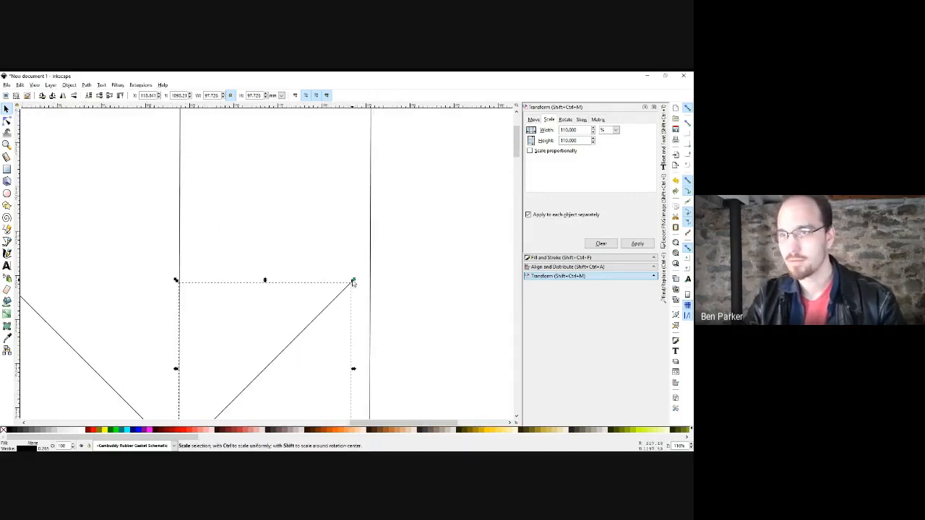
{"action": "left_click_drag", "start_coordinate": [352, 281], "coordinate": [372, 261]}
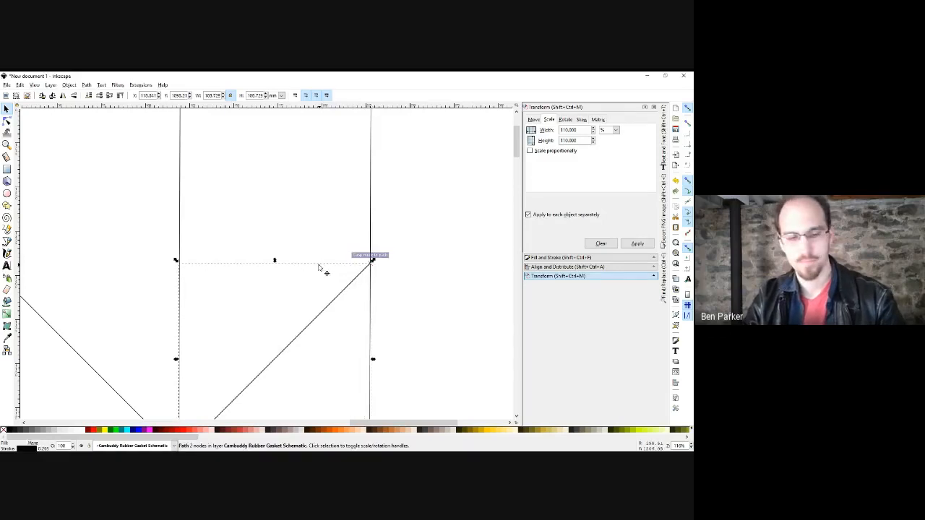
{"action": "key", "text": "ctrl+d"}
{"action": "key", "text": "h"}
{"action": "left_click_drag", "start_coordinate": [195, 284], "coordinate": [388, 283]}
{"action": "scroll", "coordinate": [317, 293], "scroll_direction": "down", "scroll_amount": 4}
{"action": "left_click_drag", "start_coordinate": [368, 329], "coordinate": [315, 302]}
{"action": "scroll", "coordinate": [297, 296], "scroll_direction": "up", "scroll_amount": 3}
{"action": "scroll", "coordinate": [316, 301], "scroll_direction": "up", "scroll_amount": 4}
{"action": "scroll", "coordinate": [319, 292], "scroll_direction": "down", "scroll_amount": 3}
{"action": "left_click_drag", "start_coordinate": [281, 231], "coordinate": [377, 322]}
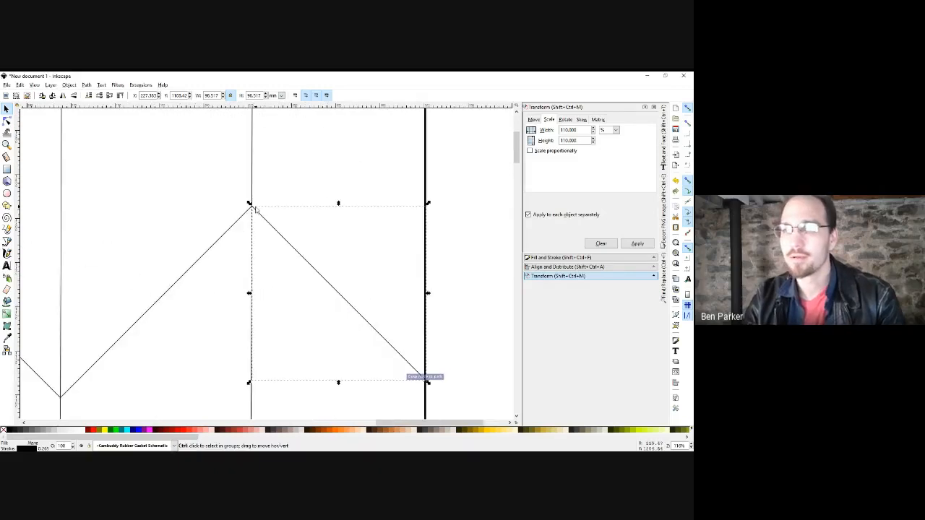
{"action": "scroll", "coordinate": [254, 208], "scroll_direction": "up", "scroll_amount": 4}
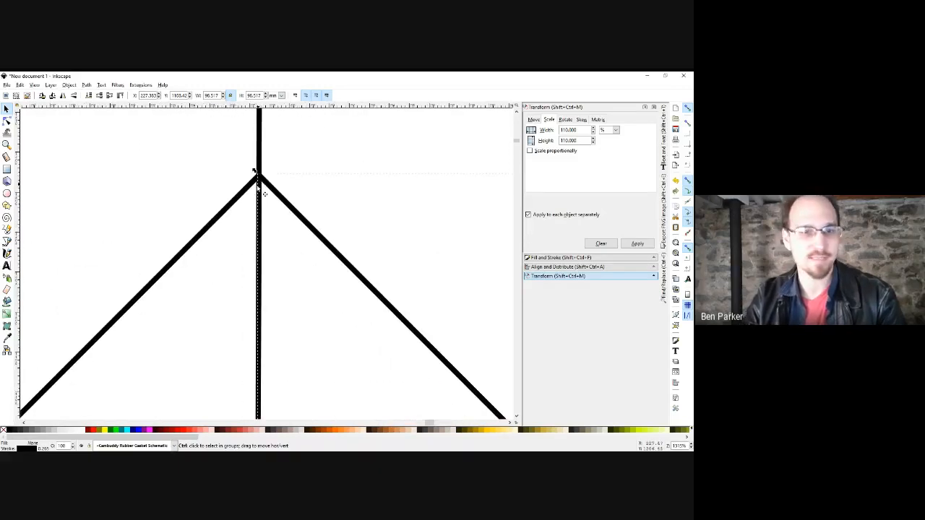
{"action": "scroll", "coordinate": [257, 177], "scroll_direction": "down", "scroll_amount": 9}
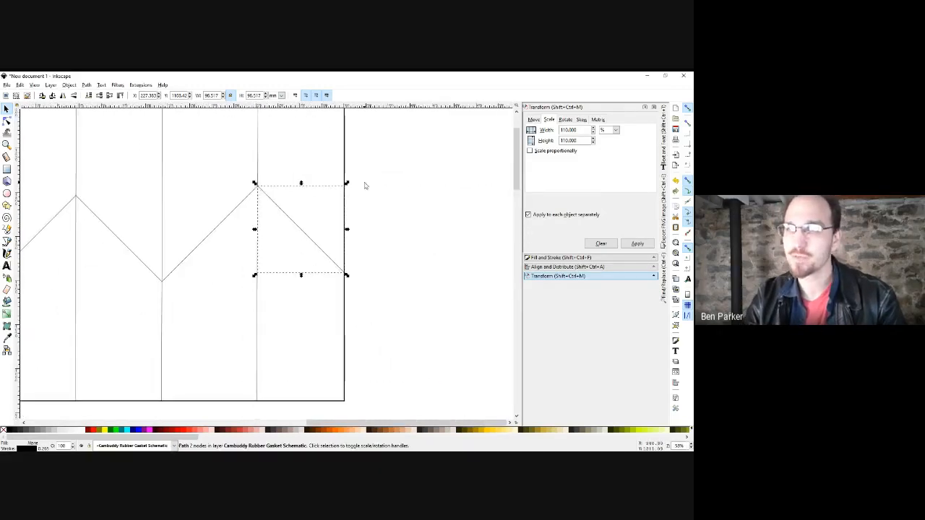
{"action": "left_click", "coordinate": [333, 207]}
{"action": "scroll", "coordinate": [332, 207], "scroll_direction": "left", "scroll_amount": 3}
{"action": "left_click_drag", "start_coordinate": [441, 174], "coordinate": [39, 318]}
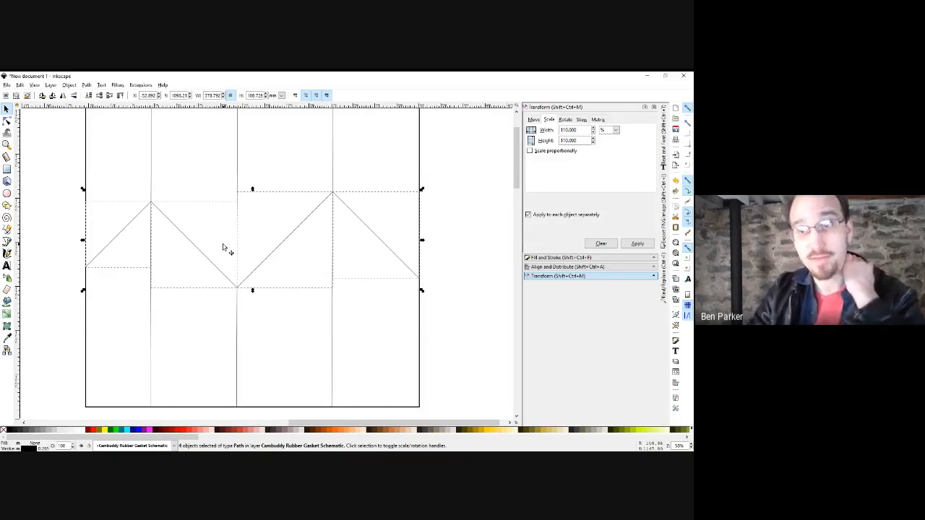
Scale the selected zigzag diagonals to 90% width and 90% height.
{"action": "double_click", "coordinate": [576, 130]}
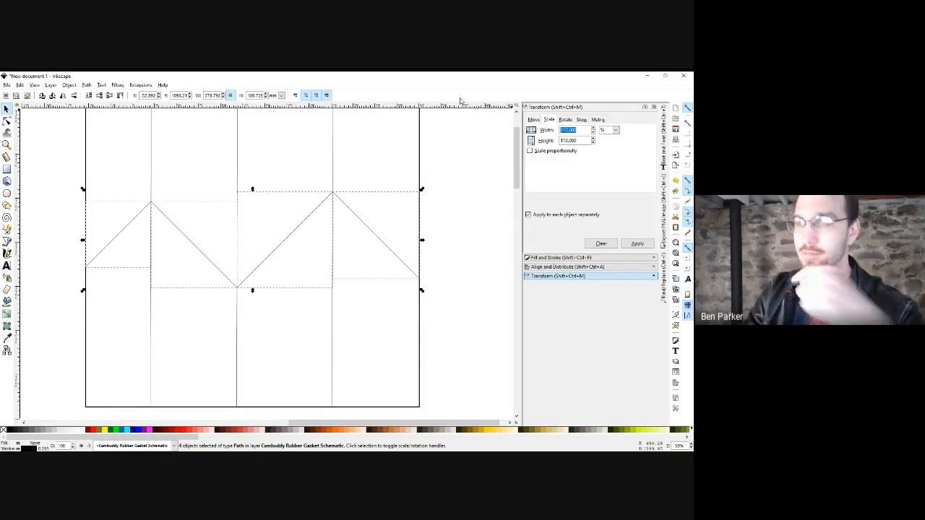
{"action": "type", "text": "90"}
{"action": "key", "text": "Tab"}
{"action": "type", "text": "90"}
{"action": "key", "text": "Tab"}
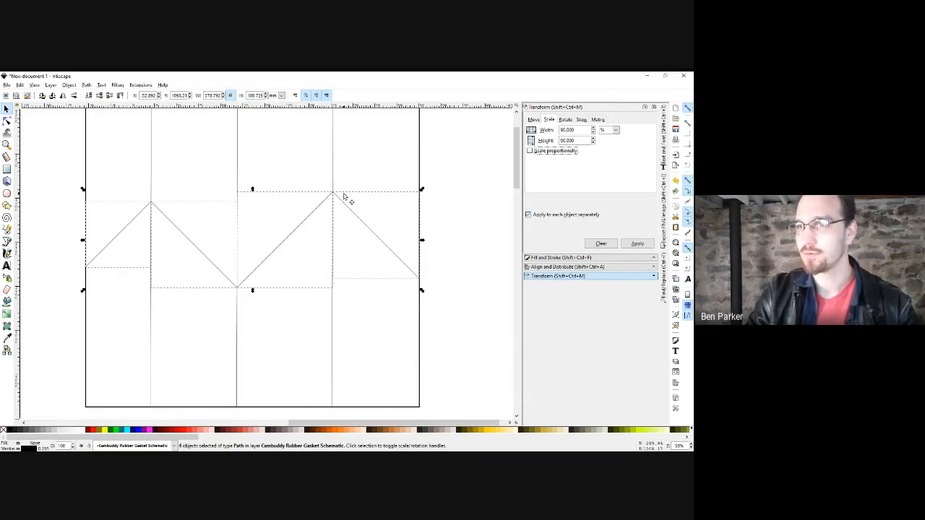
{"action": "scroll", "coordinate": [345, 197], "scroll_direction": "up", "scroll_amount": 4, "text": "ctrl"}
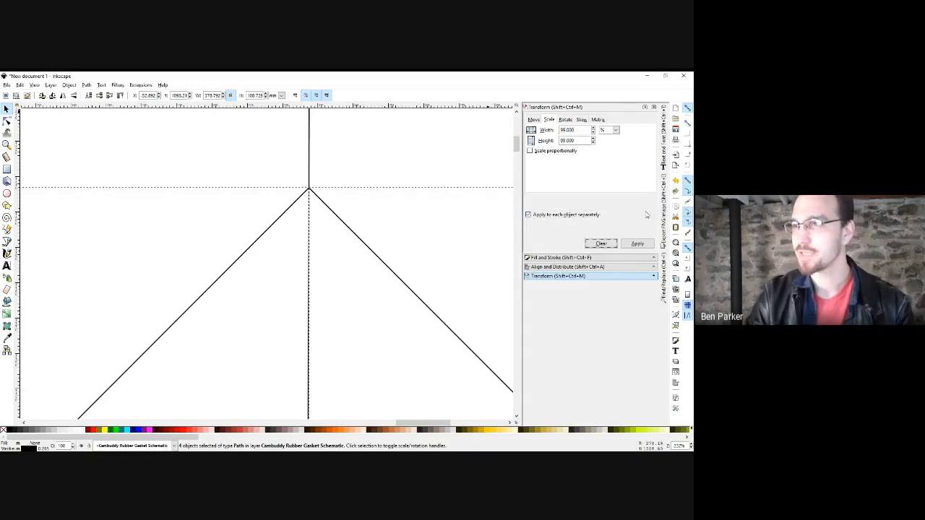
{"action": "left_click", "coordinate": [637, 244]}
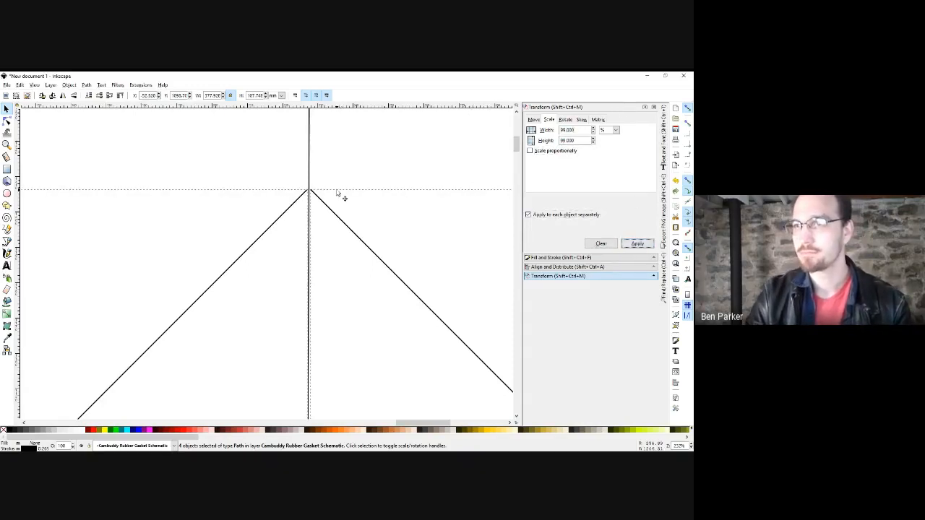
Combine the six zigzag paths into a single path.
{"action": "scroll", "coordinate": [311, 192], "scroll_direction": "up", "scroll_amount": 5, "text": "ctrl"}
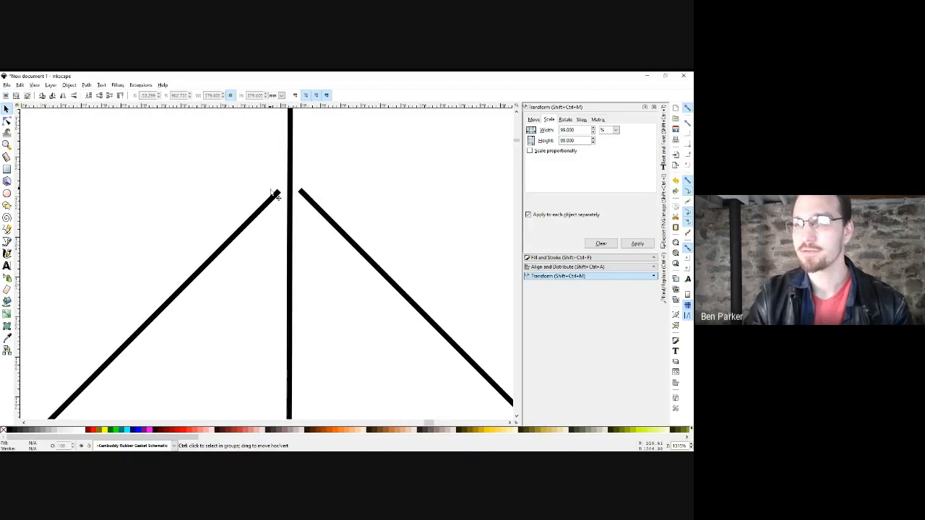
{"action": "scroll", "coordinate": [294, 215], "scroll_direction": "down", "scroll_amount": 3, "text": "ctrl"}
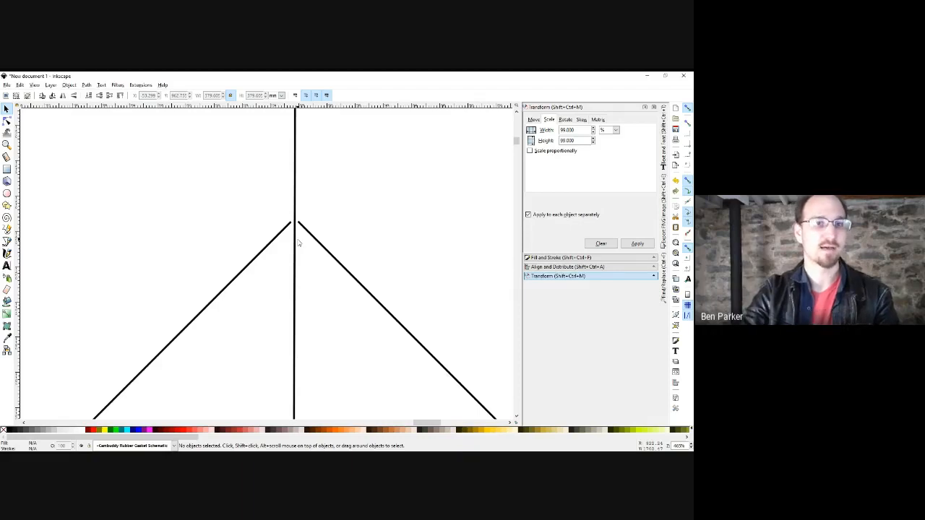
{"action": "scroll", "coordinate": [347, 229], "scroll_direction": "down", "scroll_amount": 4, "text": "ctrl"}
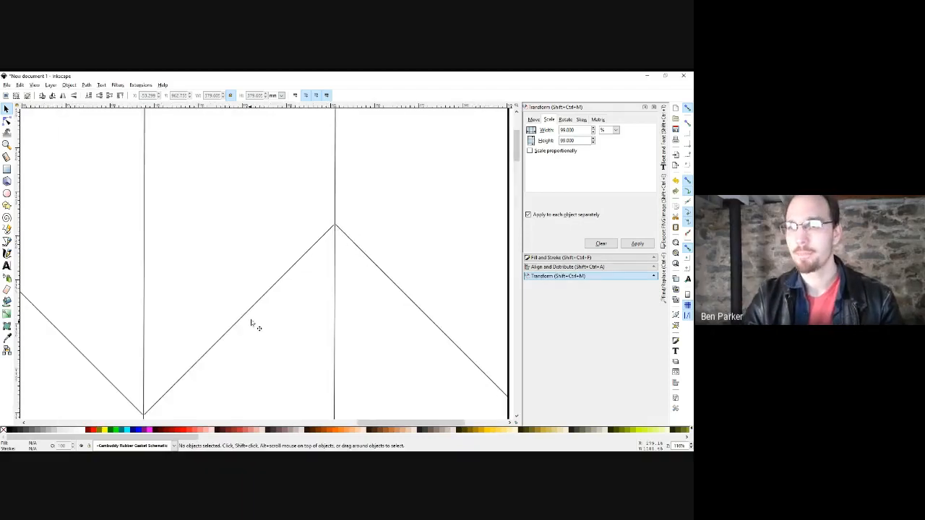
{"action": "left_click_drag", "start_coordinate": [406, 189], "coordinate": [297, 178]}
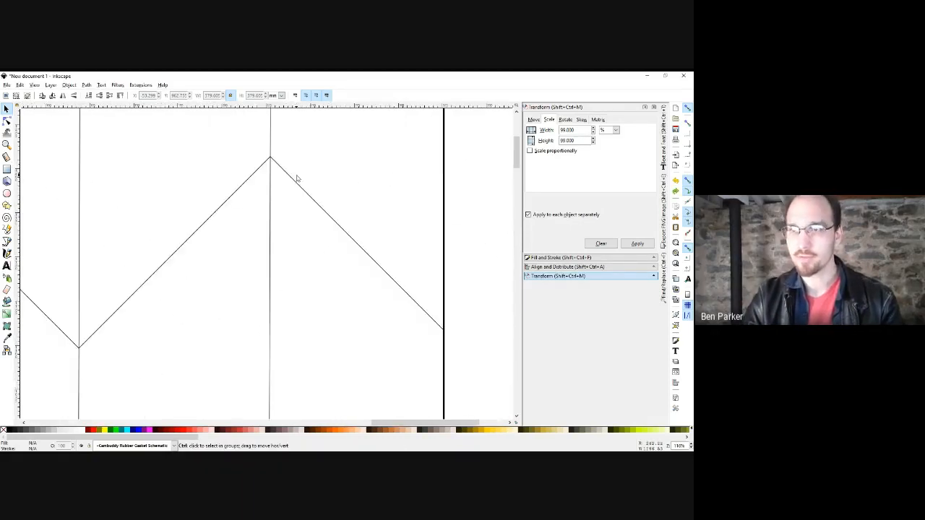
{"action": "scroll", "coordinate": [347, 184], "scroll_direction": "down", "scroll_amount": 3, "text": "ctrl"}
{"action": "left_click_drag", "start_coordinate": [395, 167], "coordinate": [98, 274]}
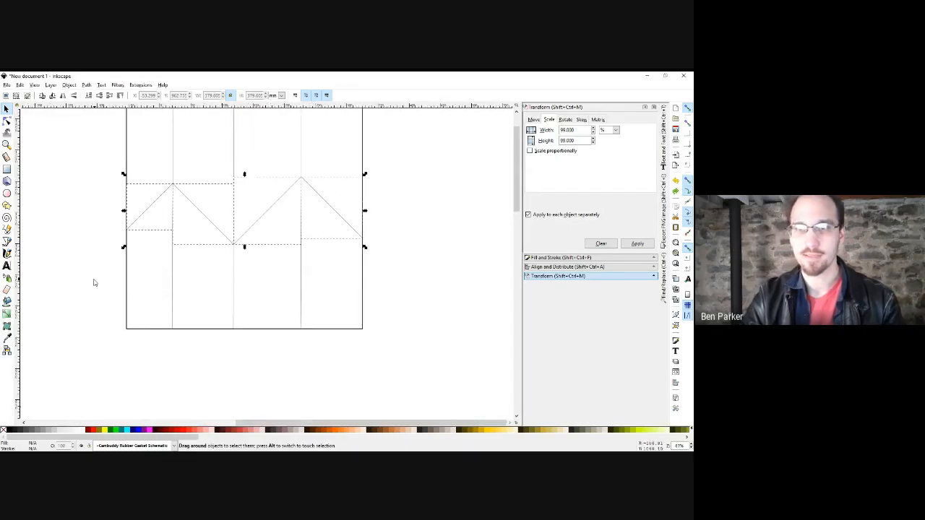
{"action": "left_click", "coordinate": [87, 86]}
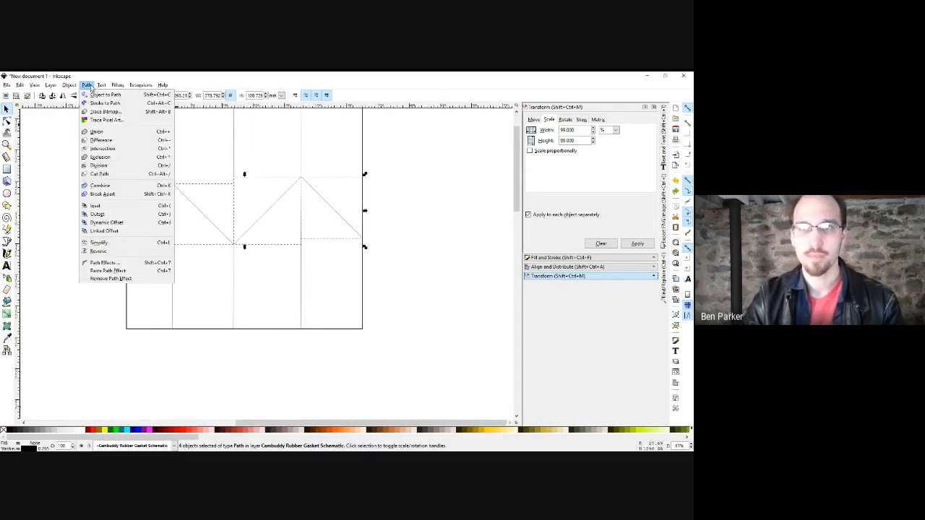
{"action": "left_click", "coordinate": [109, 185]}
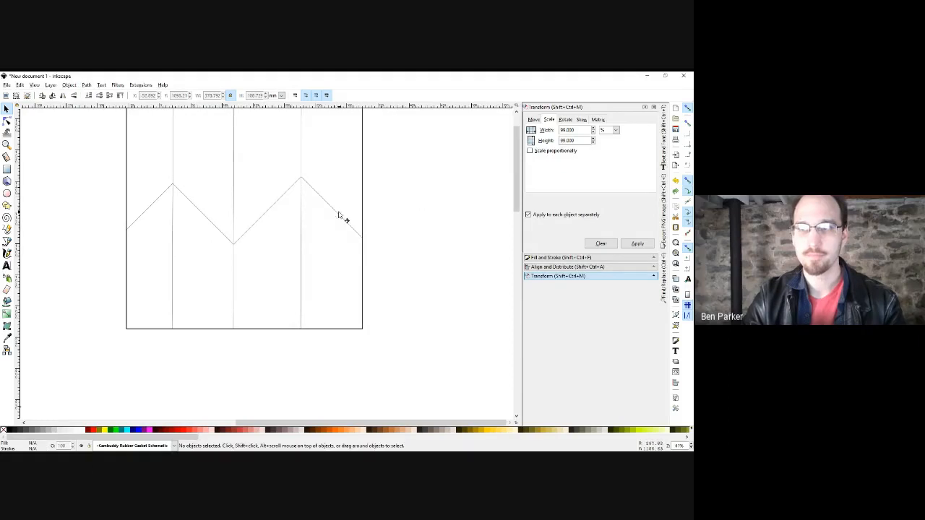
{"action": "key", "text": "n"}
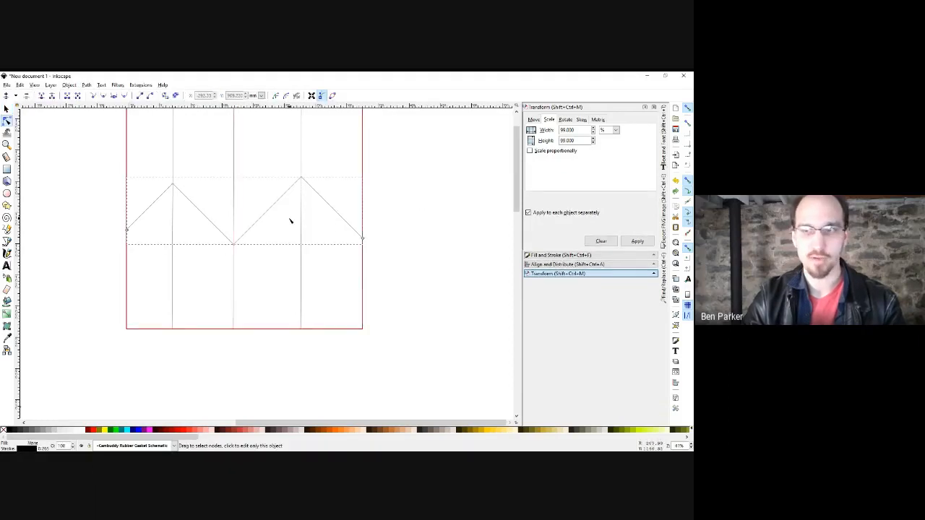
Move the rightmost vertical crease line off to the right of the square.
{"action": "left_click_drag", "start_coordinate": [289, 221], "coordinate": [260, 276]}
{"action": "key", "text": "s"}
{"action": "left_click", "coordinate": [357, 215]}
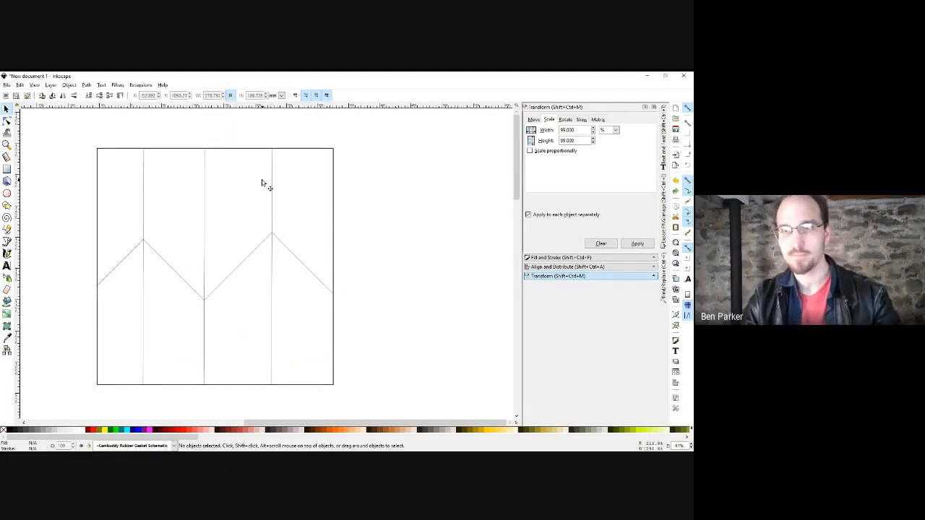
{"action": "left_click", "coordinate": [271, 187]}
{"action": "left_click_drag", "start_coordinate": [273, 190], "coordinate": [385, 192]}
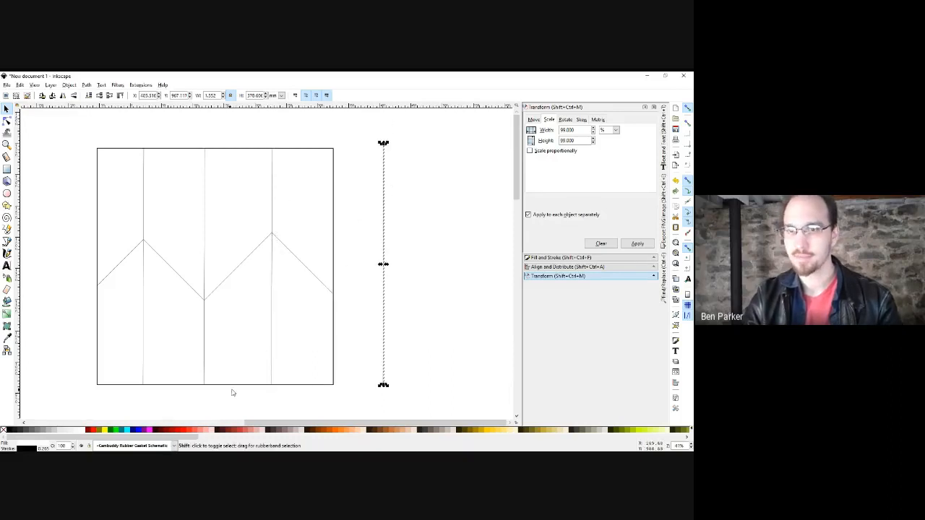
Give the line a fuchsia stroke of width 1 and snap it onto the right crease.
{"action": "left_click", "coordinate": [149, 430], "text": "shift"}
{"action": "right_click", "coordinate": [45, 448]}
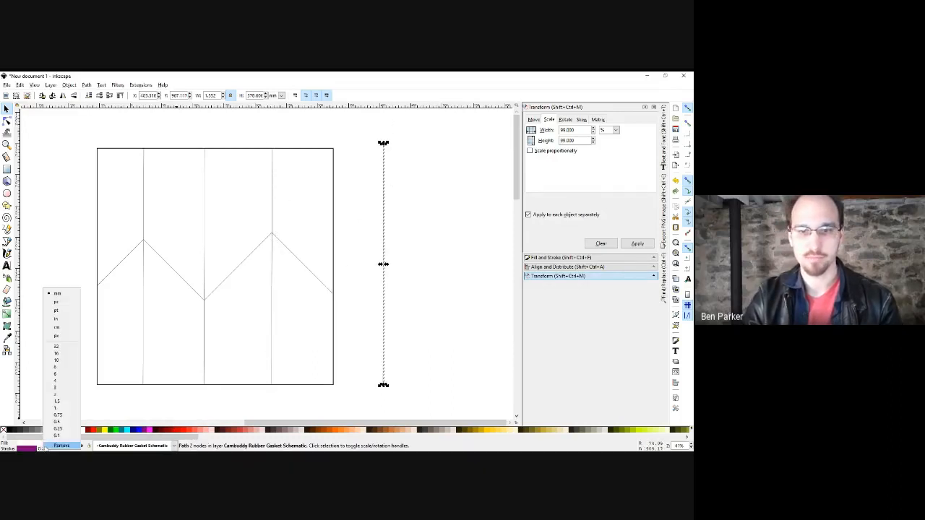
{"action": "left_click", "coordinate": [62, 407]}
{"action": "left_click", "coordinate": [440, 266]}
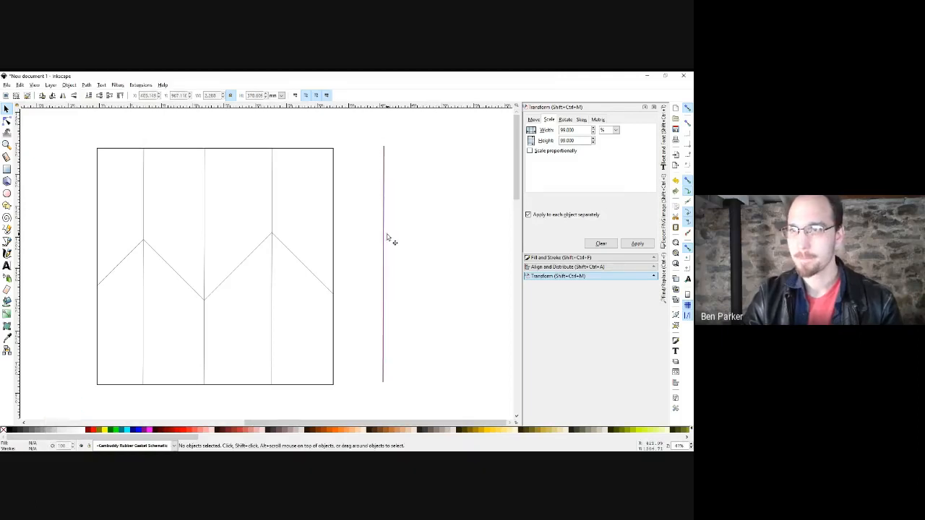
{"action": "left_click_drag", "start_coordinate": [387, 238], "coordinate": [263, 243]}
Duplicate the purple line into a pair and copy pairs onto the other creases.
{"action": "scroll", "coordinate": [275, 238], "scroll_direction": "up", "scroll_amount": 4}
{"action": "key", "text": "ctrl+d"}
{"action": "scroll", "coordinate": [263, 244], "scroll_direction": "down", "scroll_amount": 3}
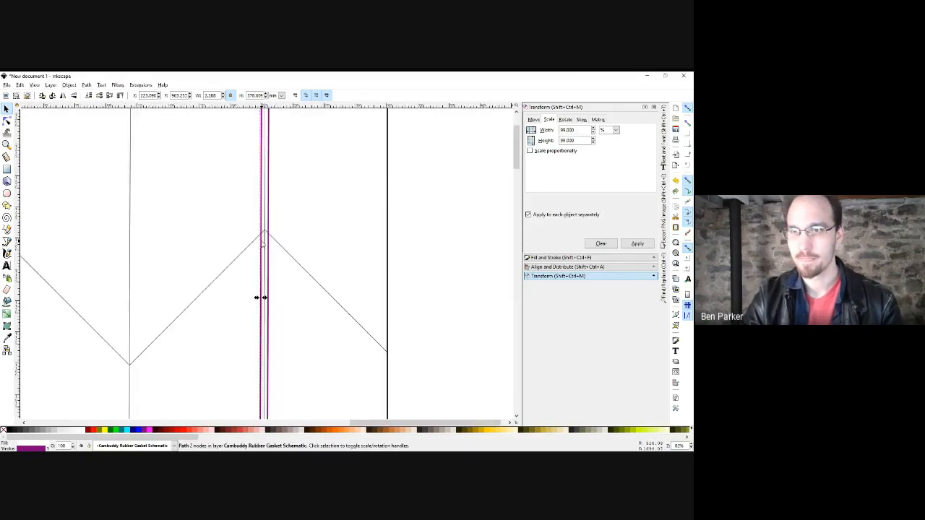
{"action": "left_click", "coordinate": [269, 246], "text": "shift"}
{"action": "key", "text": "ctrl+d"}
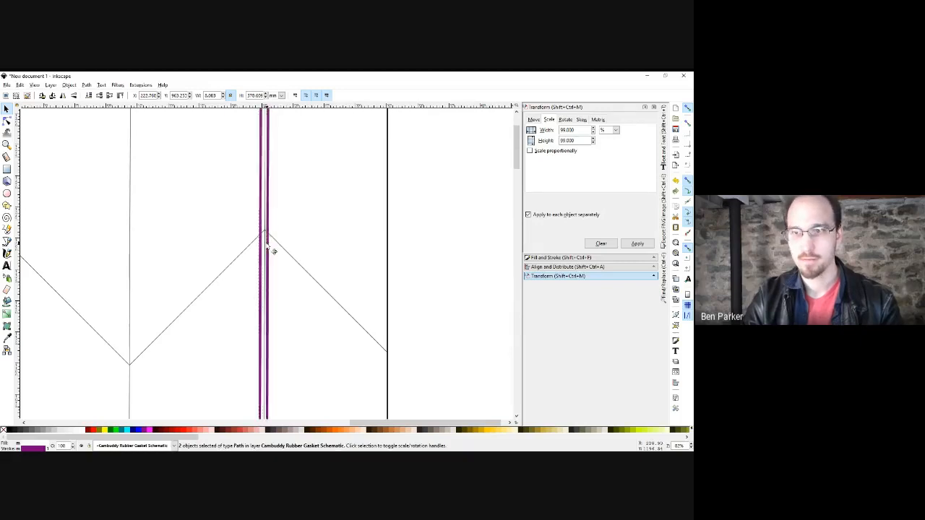
{"action": "left_click_drag", "start_coordinate": [269, 246], "coordinate": [297, 258]}
{"action": "key", "text": "ctrl+d"}
{"action": "scroll", "coordinate": [139, 253], "scroll_direction": "down", "scroll_amount": 3, "text": "ctrl"}
{"action": "scroll", "coordinate": [303, 271], "scroll_direction": "up", "scroll_amount": 4, "text": "ctrl"}
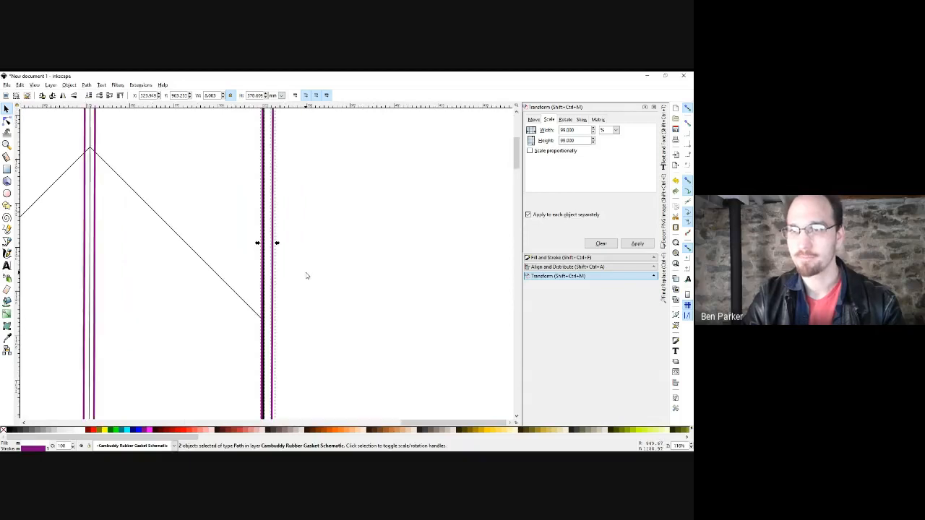
{"action": "left_click_drag", "start_coordinate": [271, 315], "coordinate": [268, 316]}
Select a single purple line and open the Edit menu.
{"action": "left_click", "coordinate": [270, 292]}
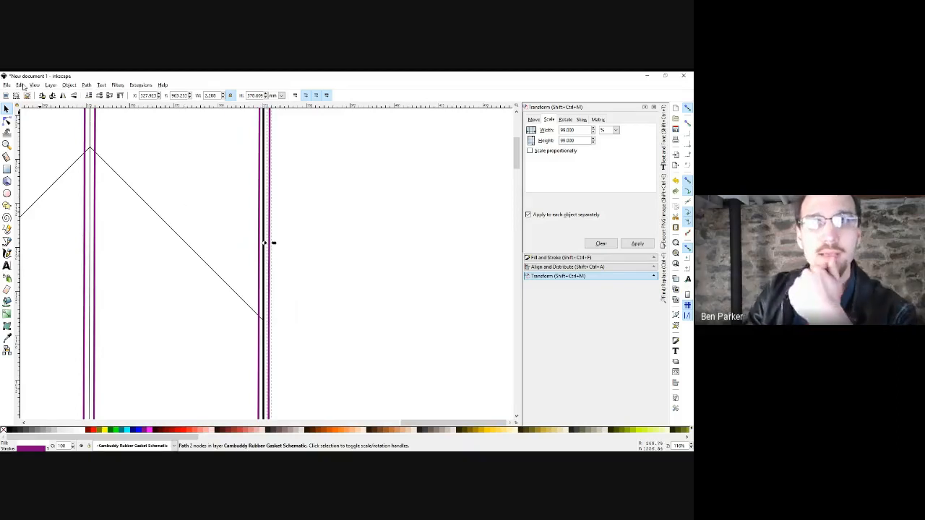
{"action": "left_click", "coordinate": [20, 86]}
{"action": "mouse_move", "coordinate": [44, 245]}
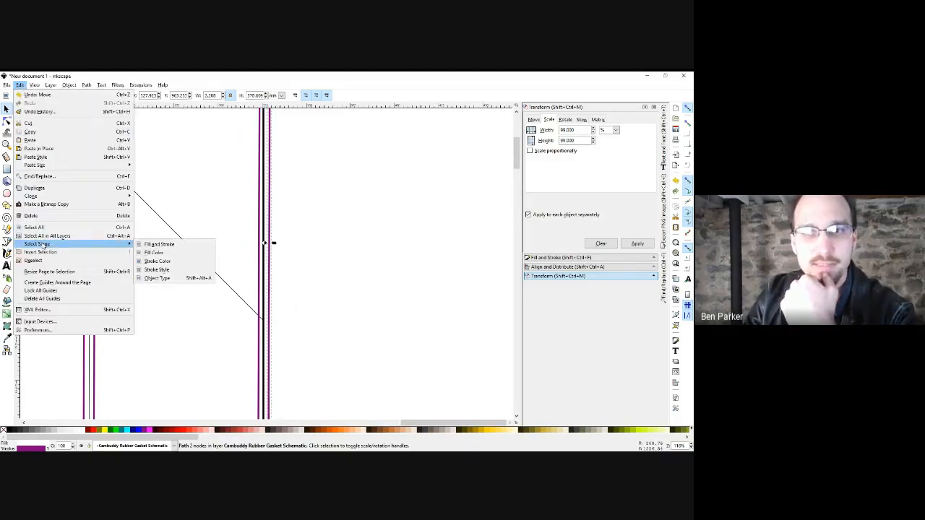
Select all ten purple-stroke cut lines and combine them into a single path.
{"action": "left_click", "coordinate": [168, 264]}
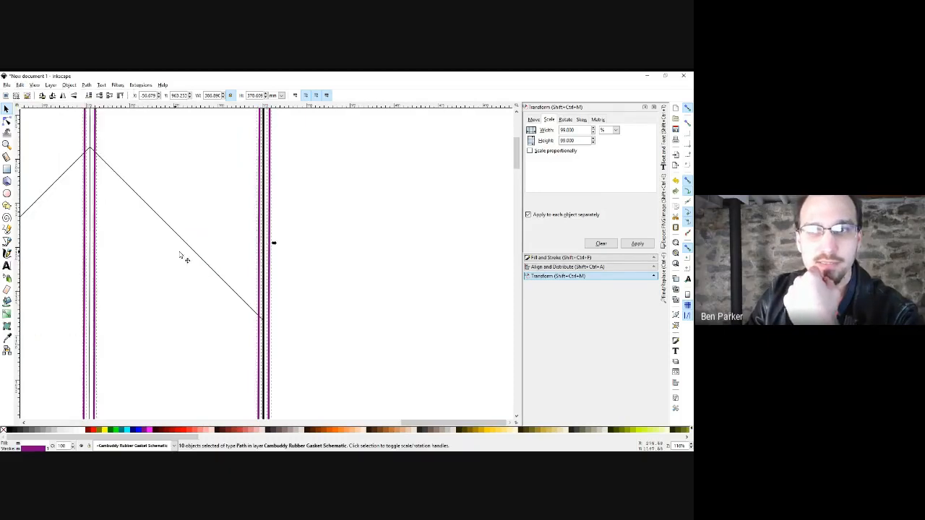
{"action": "left_click_drag", "start_coordinate": [169, 255], "coordinate": [300, 233]}
{"action": "key", "text": "3"}
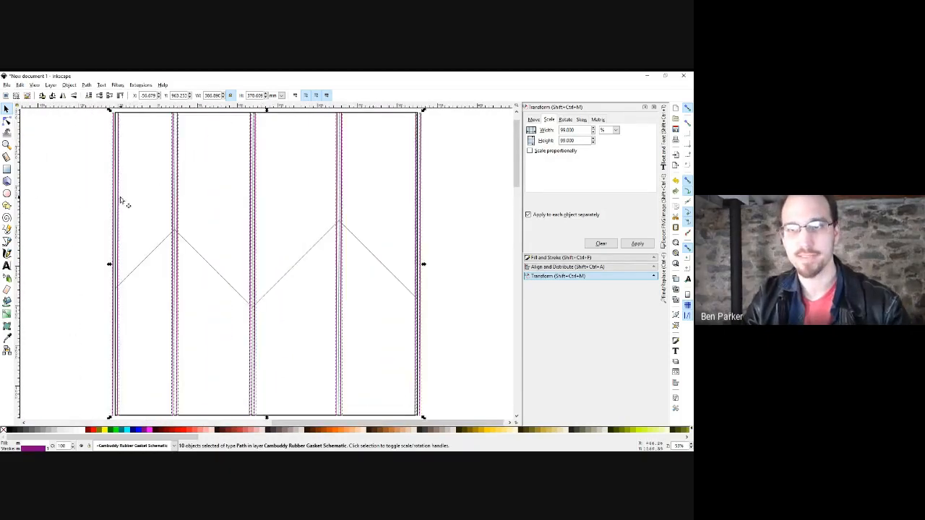
{"action": "mouse_move", "coordinate": [117, 227]}
{"action": "left_mouse_down"}
{"action": "mouse_move", "coordinate": [136, 234]}
{"action": "mouse_move", "coordinate": [118, 211]}
{"action": "mouse_move", "coordinate": [177, 231]}
{"action": "mouse_move", "coordinate": [117, 237]}
{"action": "mouse_move", "coordinate": [127, 241]}
{"action": "left_mouse_up"}
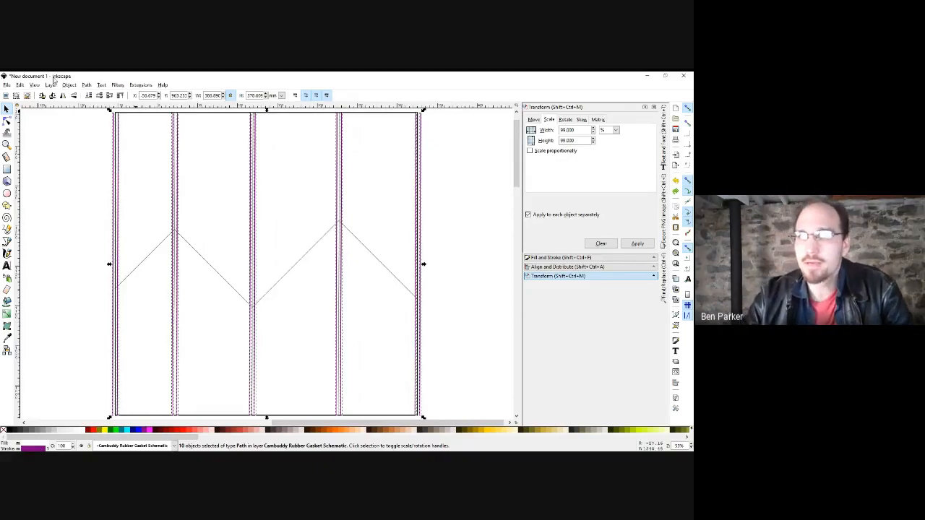
{"action": "left_click", "coordinate": [85, 86]}
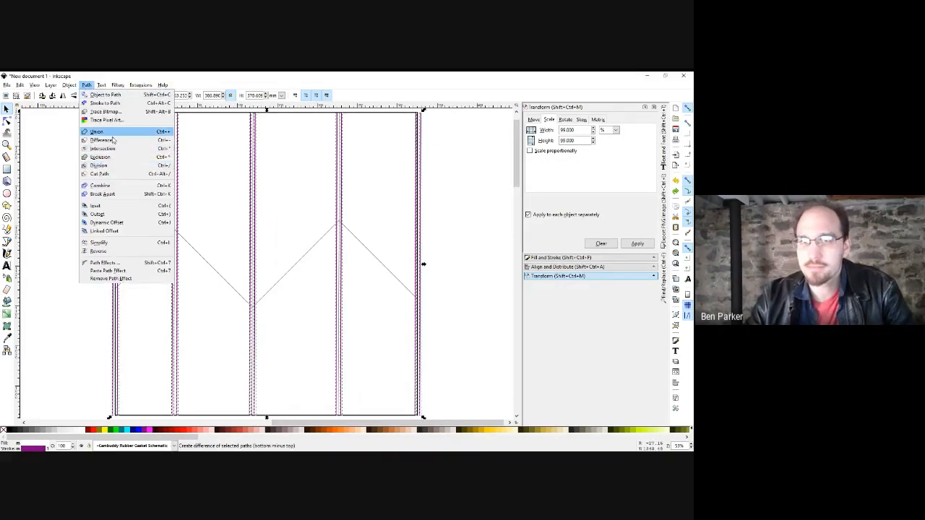
{"action": "left_click", "coordinate": [108, 186]}
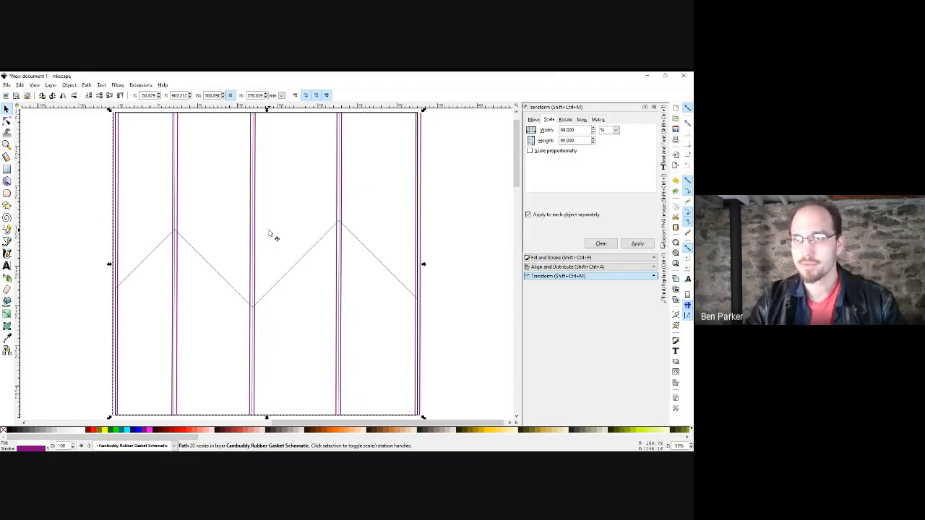
Select the zigzag together with the combined purple cut path and apply Path > Division.
{"action": "scroll", "coordinate": [268, 234], "scroll_direction": "down", "scroll_amount": 3}
{"action": "left_click_drag", "start_coordinate": [224, 227], "coordinate": [349, 227]}
{"action": "key", "text": "n"}
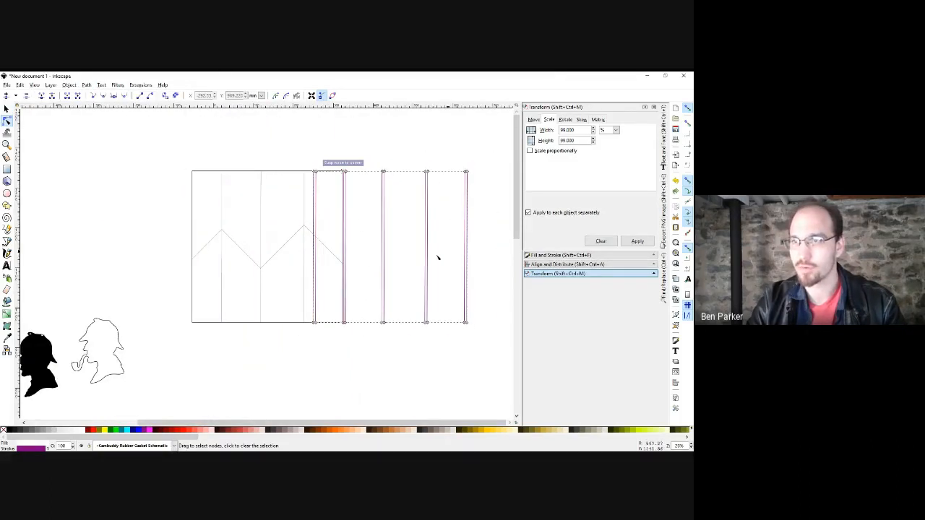
{"action": "key", "text": "ctrl+z"}
{"action": "key", "text": "ctrl+z"}
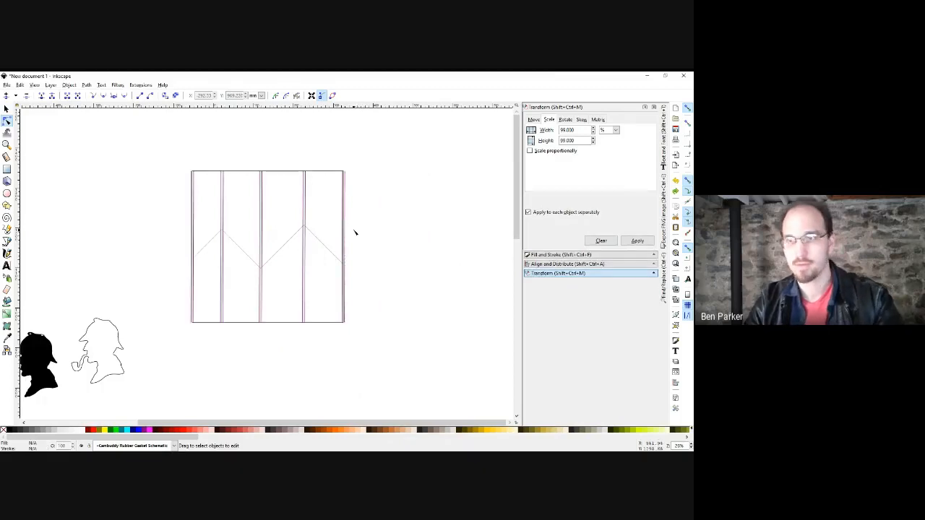
{"action": "left_click", "coordinate": [327, 249]}
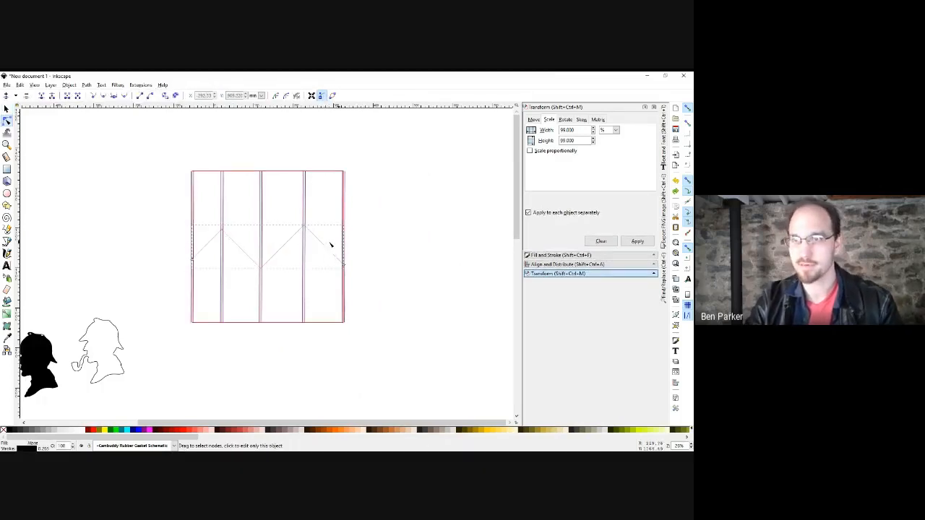
{"action": "key", "text": "s"}
{"action": "left_click", "coordinate": [303, 208], "text": "shift"}
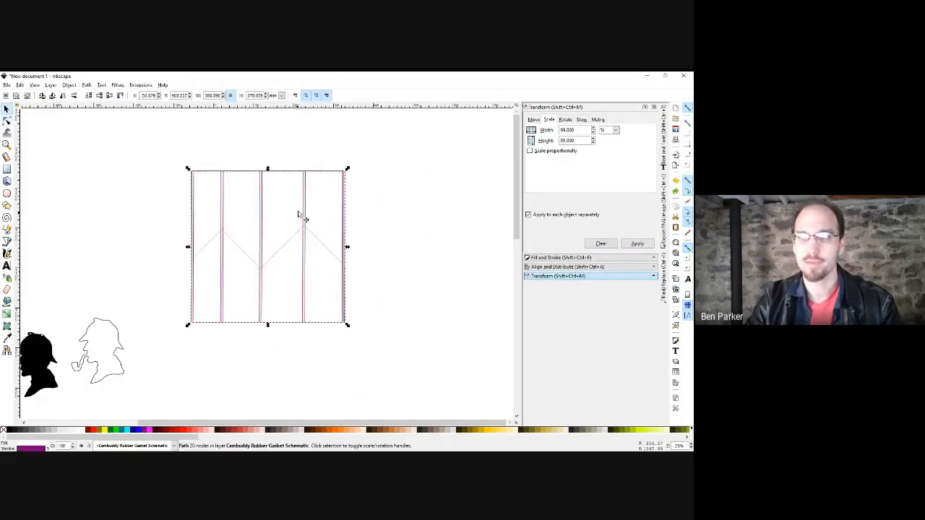
{"action": "left_click", "coordinate": [87, 85]}
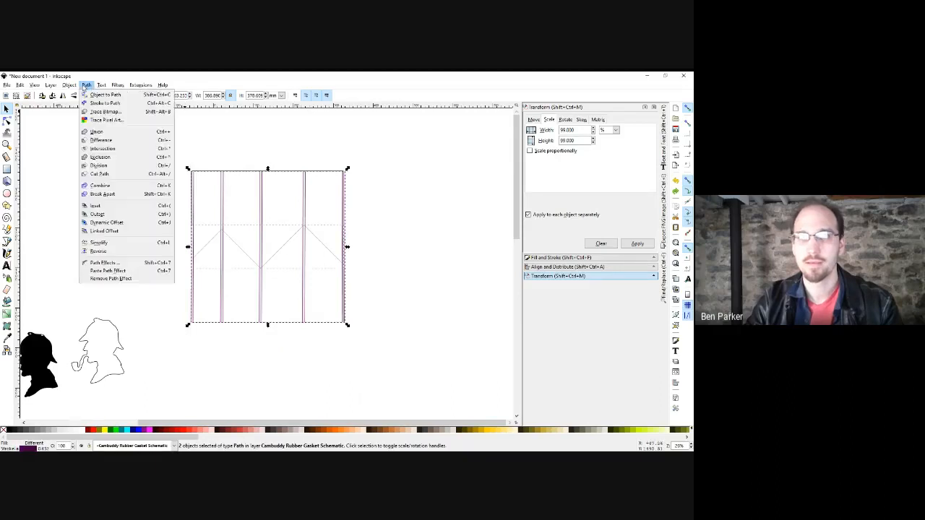
{"action": "left_click", "coordinate": [105, 175]}
Delete the small leftover pieces at the zigzag peak, the V's bottom and the right border.
{"action": "left_click", "coordinate": [324, 222]}
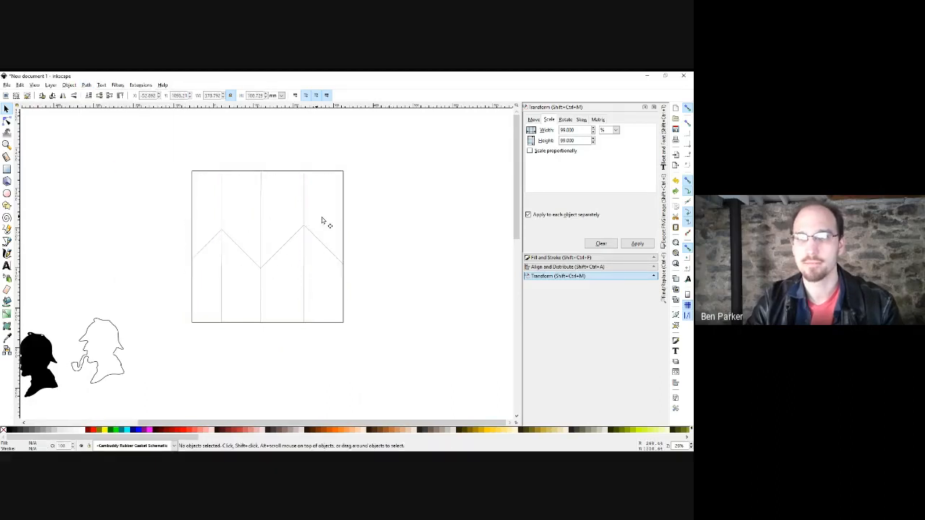
{"action": "scroll", "coordinate": [300, 243], "scroll_direction": "up", "scroll_amount": 1, "text": "ctrl"}
{"action": "scroll", "coordinate": [301, 243], "scroll_direction": "up", "scroll_amount": 2, "text": "ctrl"}
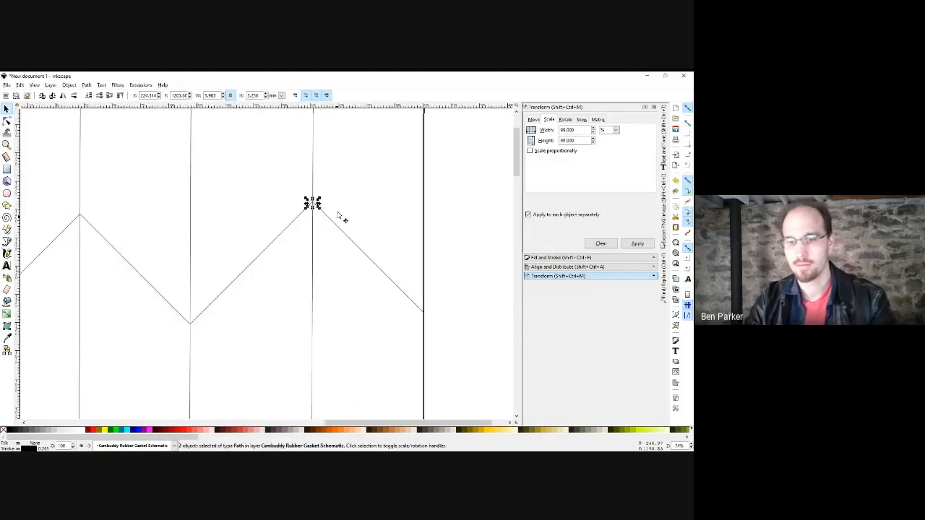
{"action": "left_click_drag", "start_coordinate": [340, 214], "coordinate": [303, 257]}
{"action": "key", "text": "Delete"}
{"action": "left_click_drag", "start_coordinate": [221, 330], "coordinate": [128, 367]}
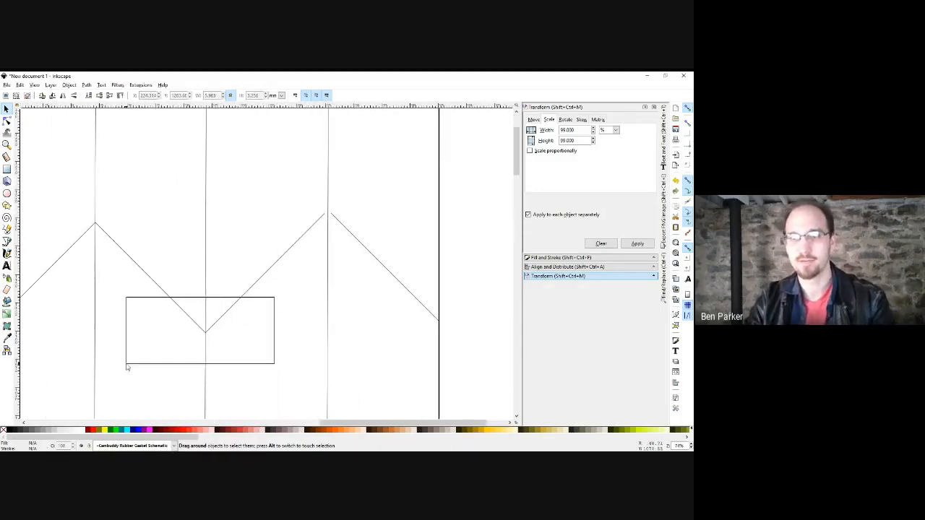
{"action": "scroll", "coordinate": [246, 296], "scroll_direction": "down", "scroll_amount": 2}
{"action": "key", "text": "Delete"}
{"action": "left_click_drag", "start_coordinate": [454, 223], "coordinate": [376, 273]}
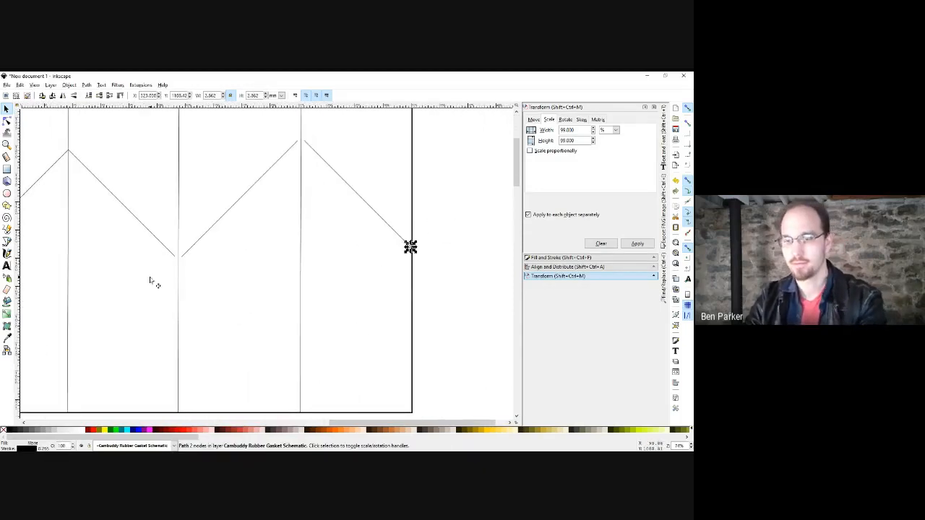
{"action": "key", "text": "Delete"}
Delete the remaining pieces at the other peak and left-border corner, undoing an accidental square move.
{"action": "left_click_drag", "start_coordinate": [92, 186], "coordinate": [250, 217]}
{"action": "left_click_drag", "start_coordinate": [233, 176], "coordinate": [233, 175]}
{"action": "key", "text": "Delete"}
{"action": "left_click_drag", "start_coordinate": [200, 207], "coordinate": [246, 254]}
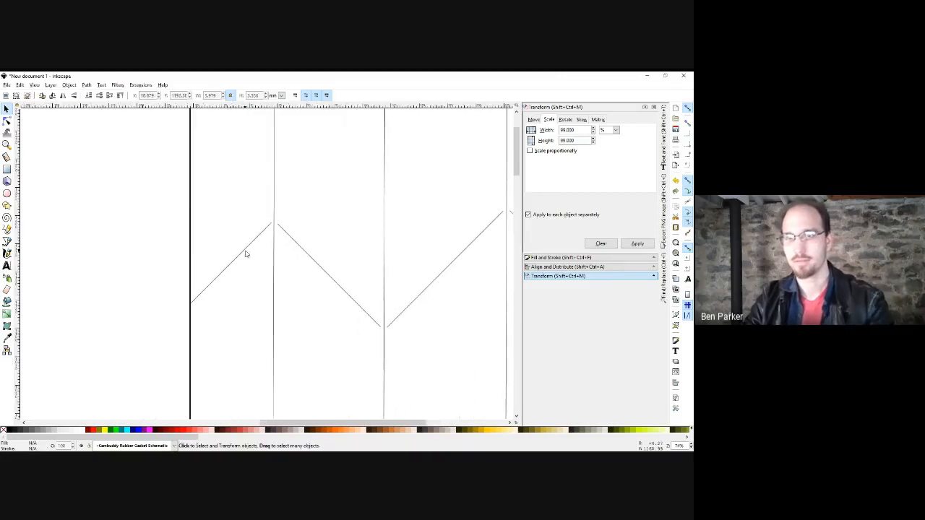
{"action": "left_click", "coordinate": [175, 314]}
{"action": "key", "text": "ctrl+z"}
{"action": "left_click_drag", "start_coordinate": [135, 256], "coordinate": [233, 342]}
{"action": "key", "text": "Delete"}
{"action": "left_click_drag", "start_coordinate": [271, 278], "coordinate": [163, 247]}
{"action": "scroll", "coordinate": [232, 215], "scroll_direction": "down", "scroll_amount": 1}
{"action": "left_click_drag", "start_coordinate": [328, 228], "coordinate": [268, 233]}
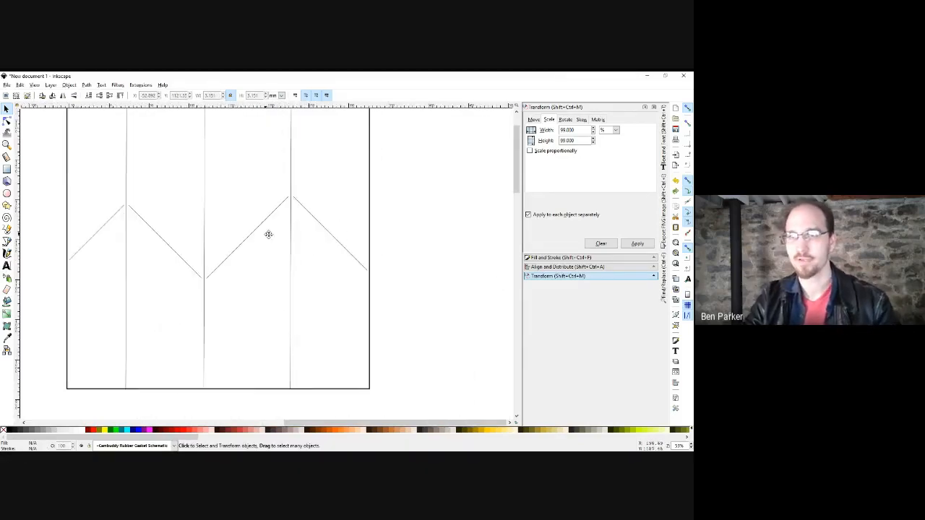
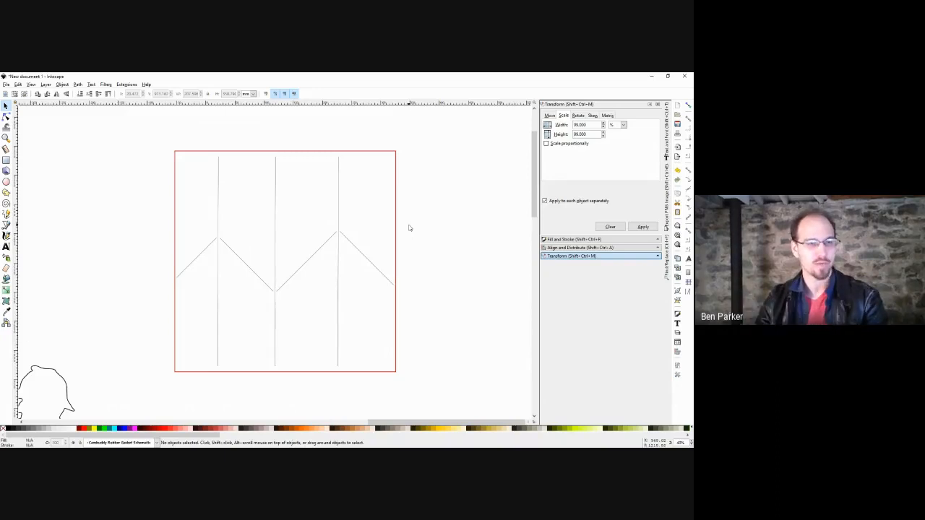
Select the red-bordered square and the right-hand vertical line to inspect them, then deselect.
{"action": "left_click", "coordinate": [396, 211]}
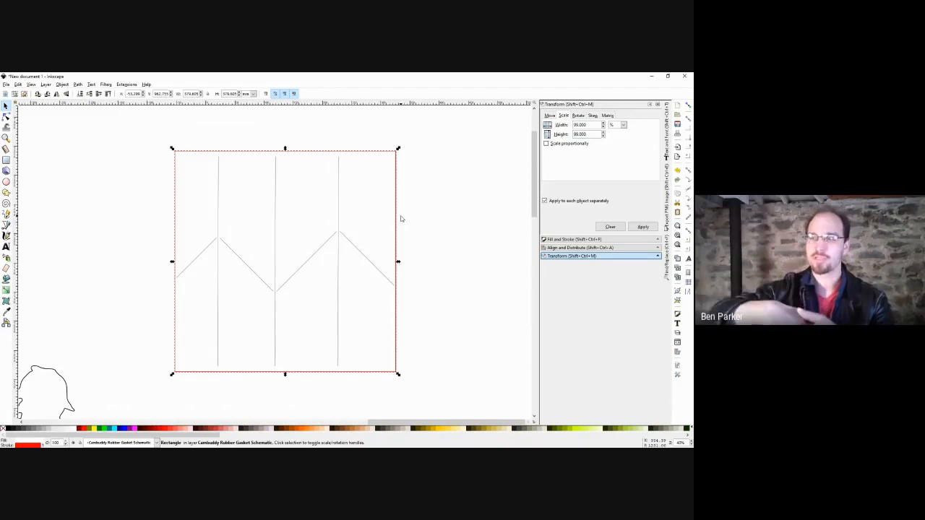
{"action": "left_click", "coordinate": [339, 202]}
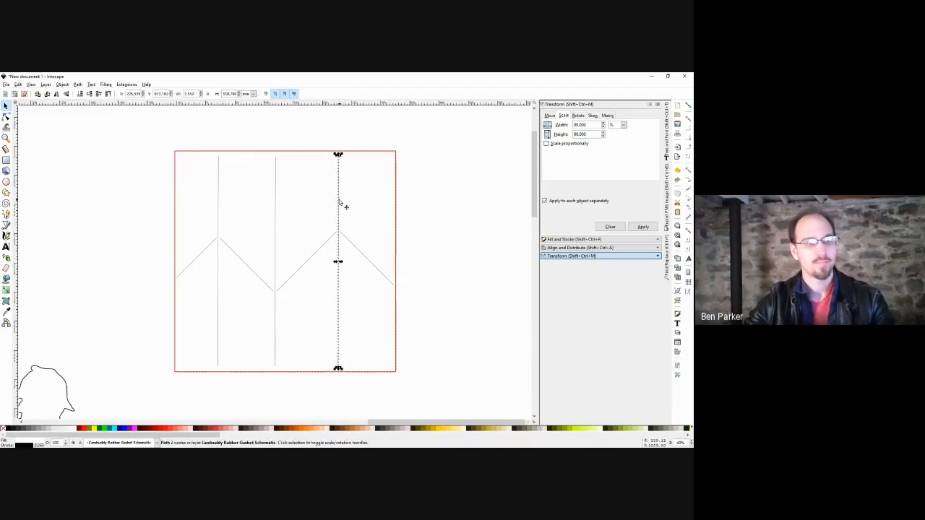
{"action": "left_click", "coordinate": [447, 271]}
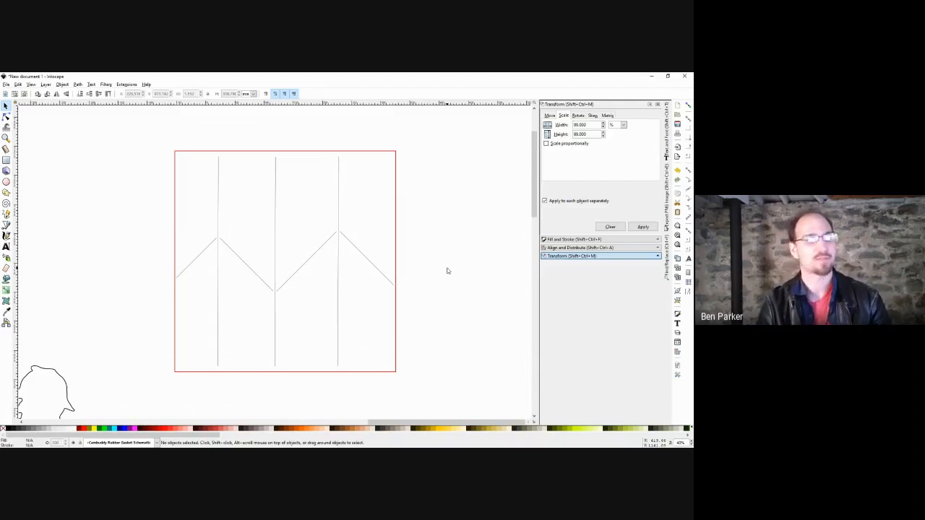
Draw and delete a trial rectangle, hide the Transform dock, and drag a flowed-text frame beside the gasket.
{"action": "scroll", "coordinate": [424, 234], "scroll_direction": "right", "scroll_amount": 2}
{"action": "key", "text": "r"}
{"action": "left_click_drag", "start_coordinate": [375, 168], "coordinate": [449, 214]}
{"action": "key", "text": "s"}
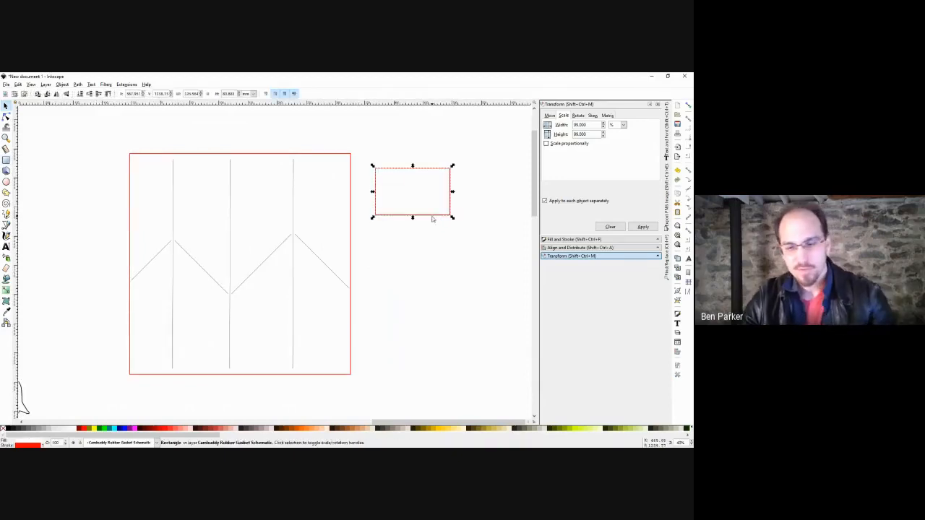
{"action": "key", "text": "F12"}
{"action": "key", "text": "Delete"}
{"action": "key", "text": "t"}
{"action": "left_click_drag", "start_coordinate": [386, 172], "coordinate": [505, 237]}
Type the note 'C: 70/18.5' and 'S: 70/15.5, min 13.5' into the frame and finish editing.
{"action": "type", "text": "Gas"}
{"action": "type", "text": "ket"}
{"action": "type", "text": "/"}
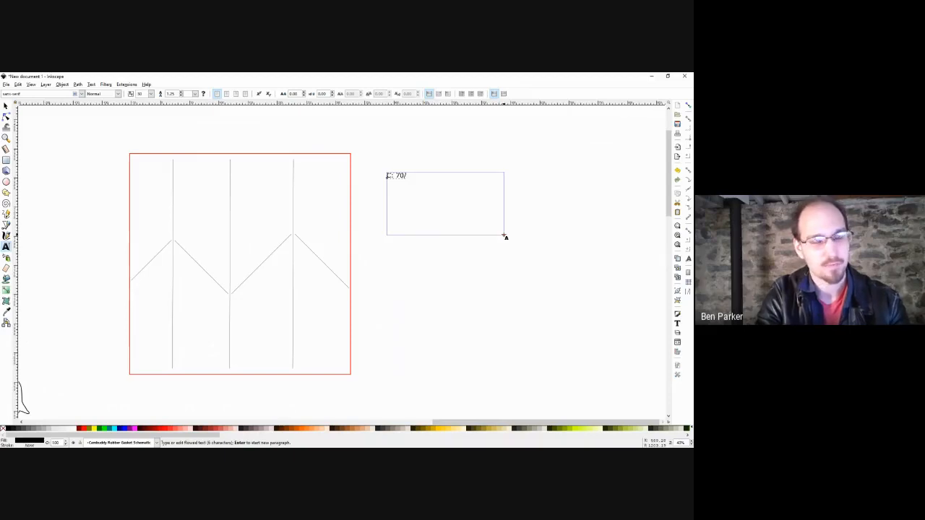
{"action": "type", "text": "18.5"}
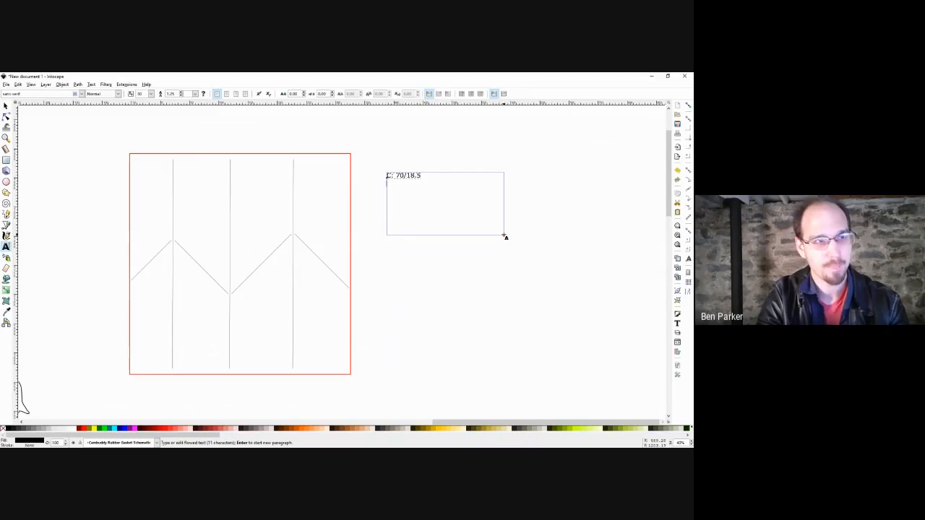
{"action": "type", "text": "S: 70/"}
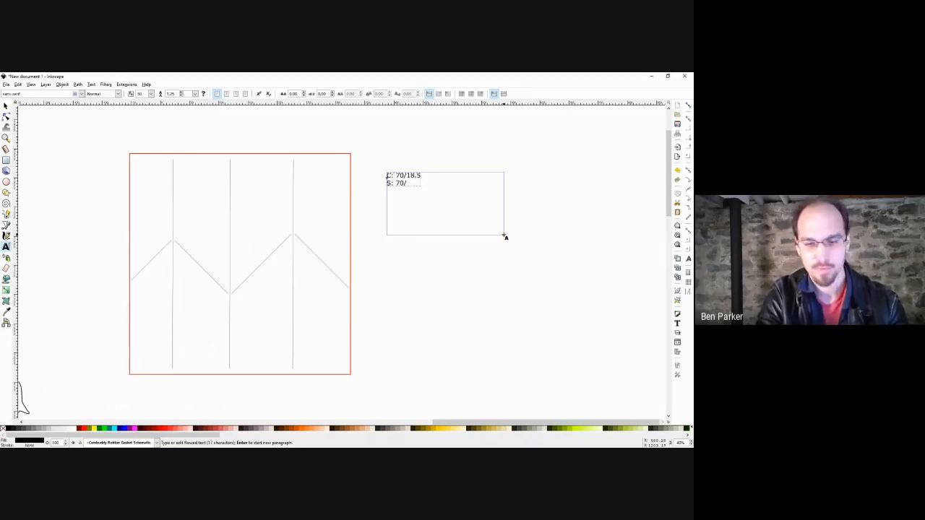
{"action": "type", "text": "15.5, min 13.5"}
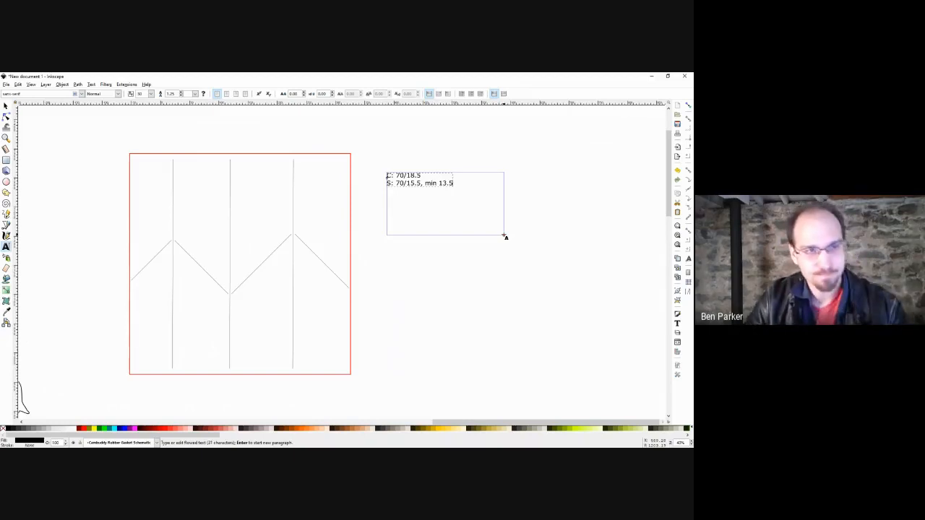
{"action": "key", "text": "F1"}
{"action": "left_click", "coordinate": [456, 210]}
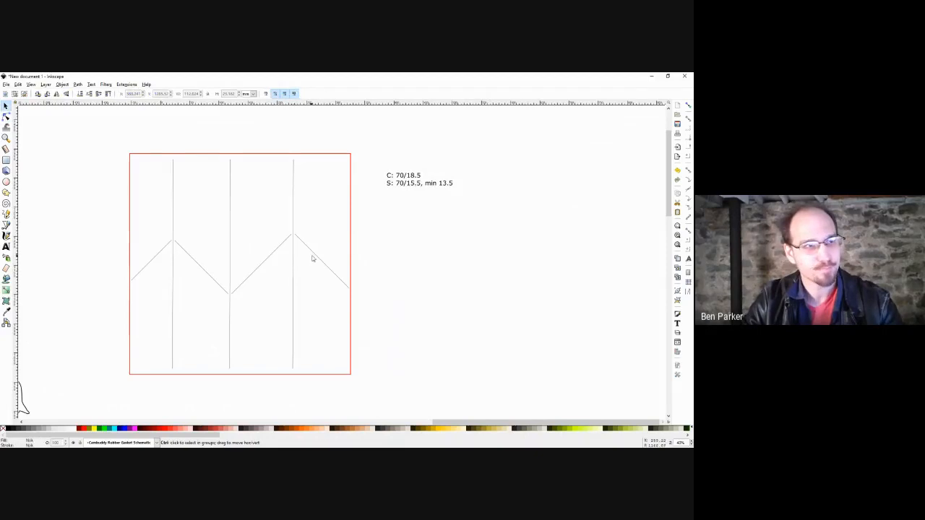
{"action": "scroll", "coordinate": [311, 258], "scroll_direction": "up", "scroll_amount": 4}
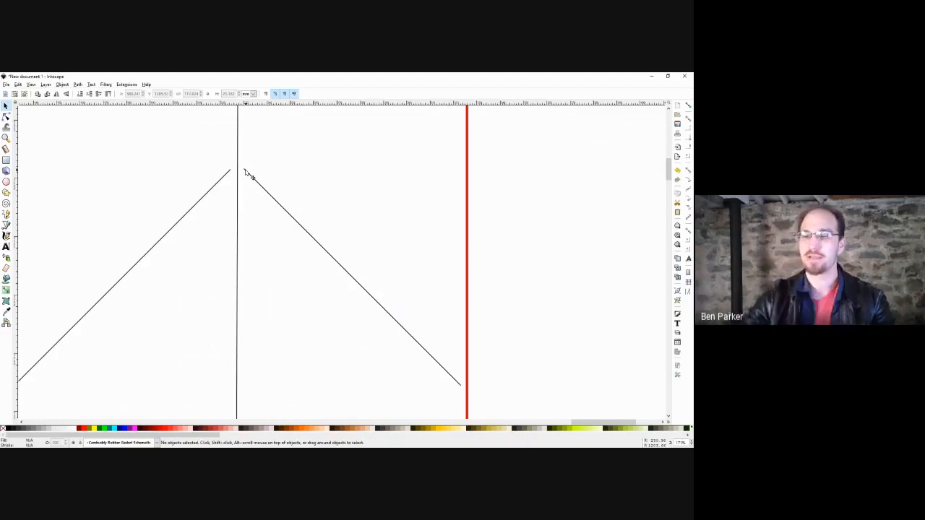
{"action": "scroll", "coordinate": [244, 176], "scroll_direction": "down", "scroll_amount": 3}
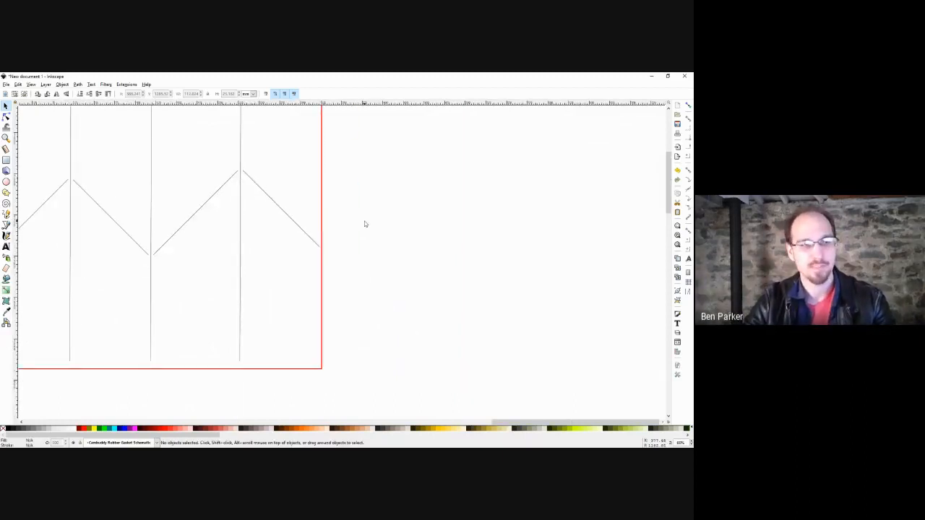
{"action": "scroll", "coordinate": [364, 224], "scroll_direction": "down", "scroll_amount": 2}
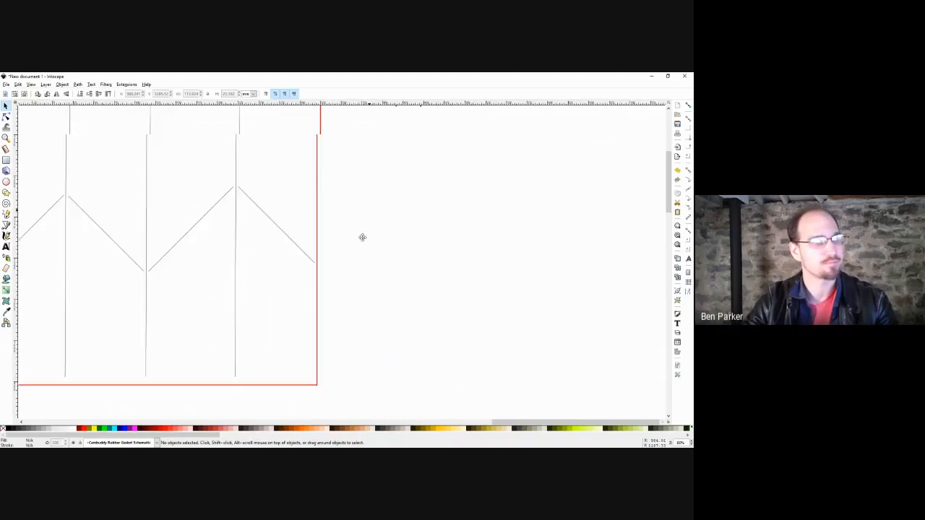
{"action": "scroll", "coordinate": [397, 194], "scroll_direction": "up", "scroll_amount": 2}
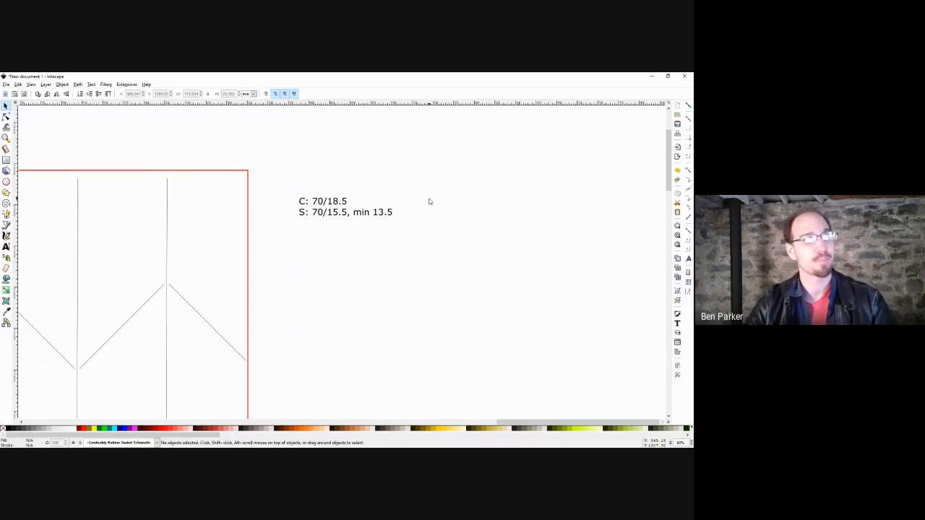
{"action": "left_click_drag", "start_coordinate": [407, 258], "coordinate": [477, 195]}
{"action": "scroll", "coordinate": [498, 192], "scroll_direction": "down", "scroll_amount": 1}
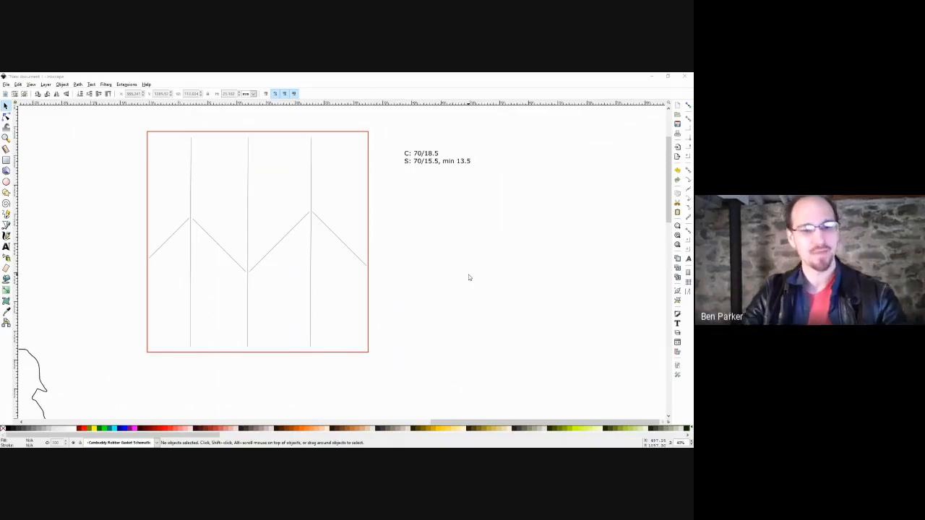
{"action": "left_click_drag", "start_coordinate": [484, 244], "coordinate": [474, 252]}
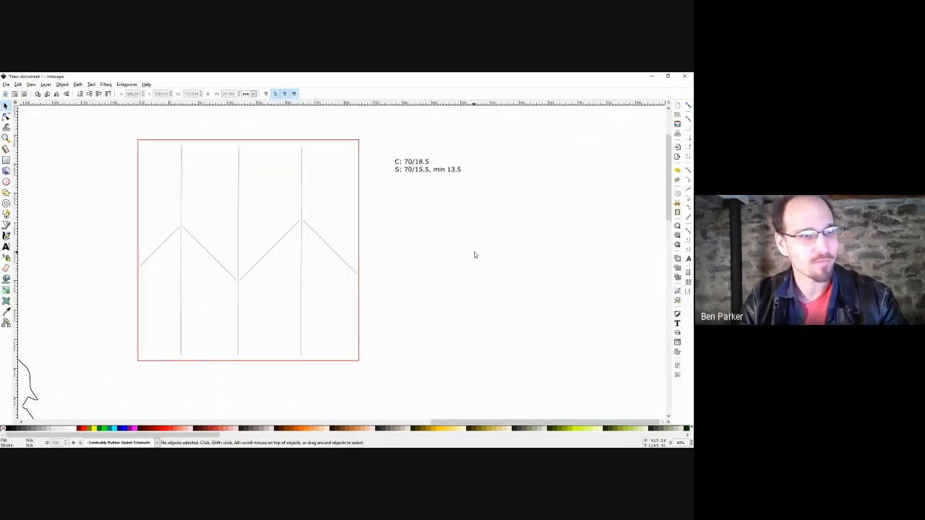
{"action": "key", "text": "4"}
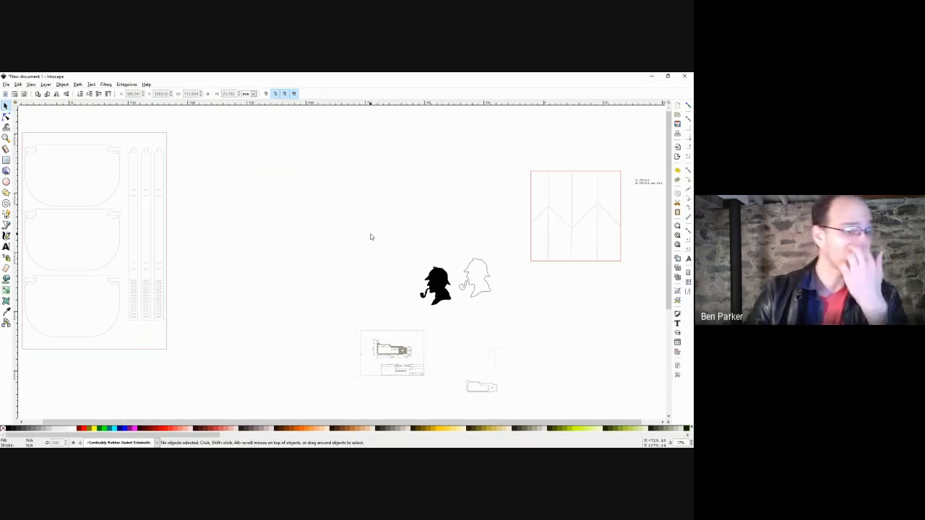
{"action": "left_click_drag", "start_coordinate": [383, 219], "coordinate": [331, 247]}
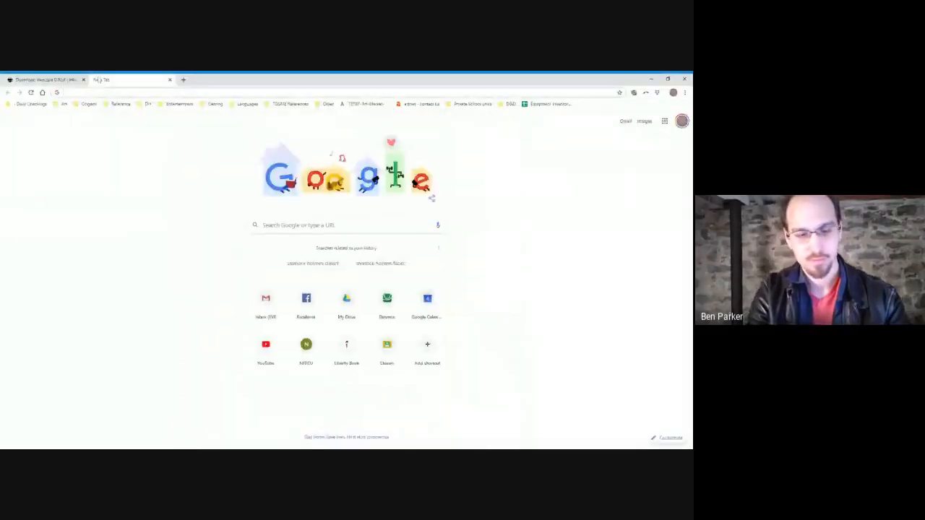
Search 'open scad' and open the OpenSCAD homepage from the first result, then start a new tab.
{"action": "type", "text": "open scad"}
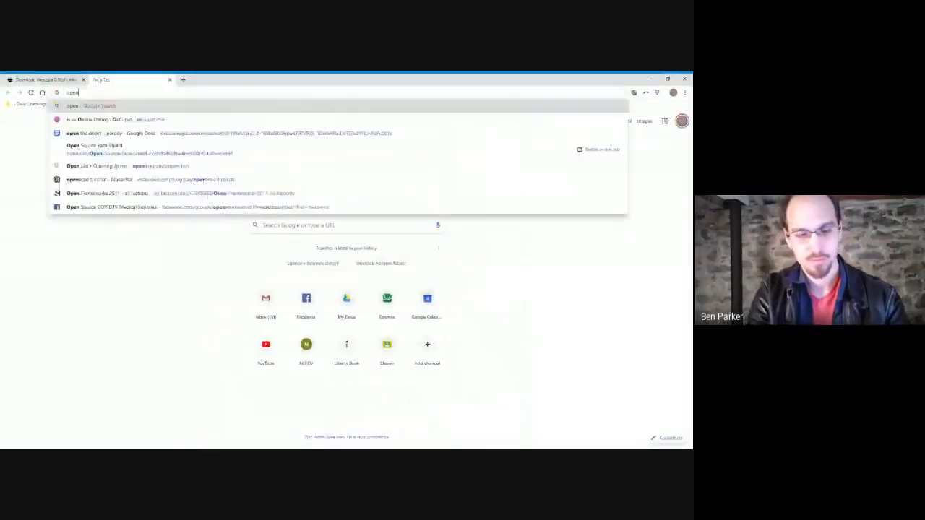
{"action": "key", "text": "Return"}
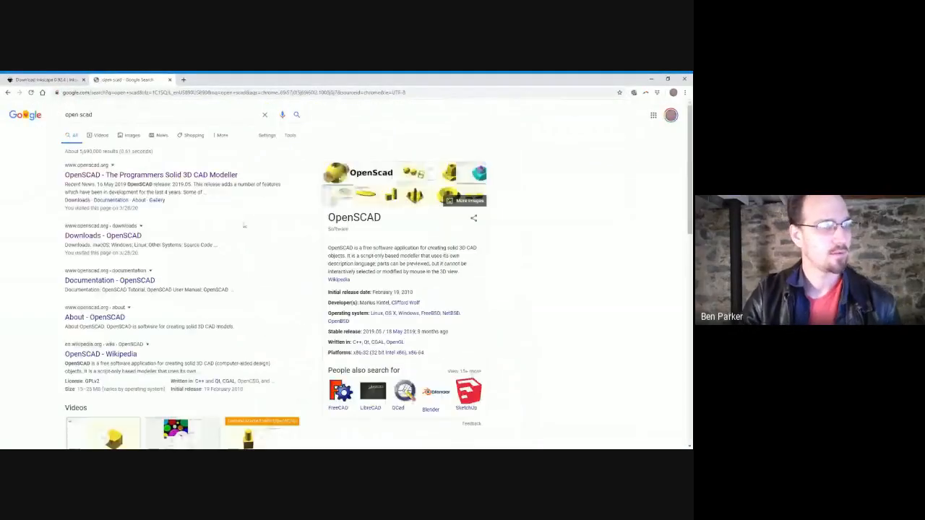
{"action": "left_click", "coordinate": [151, 175]}
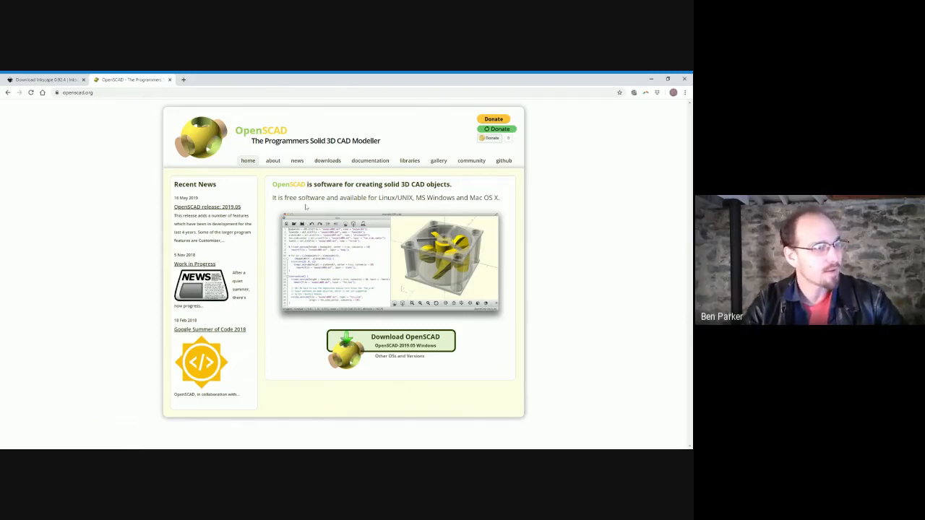
{"action": "left_click", "coordinate": [183, 79]}
Search 'inkscape to open scad', load the Inkscape to OpenSCAD converter v6 page, and show its blue gears render.
{"action": "type", "text": "inkscape to open"}
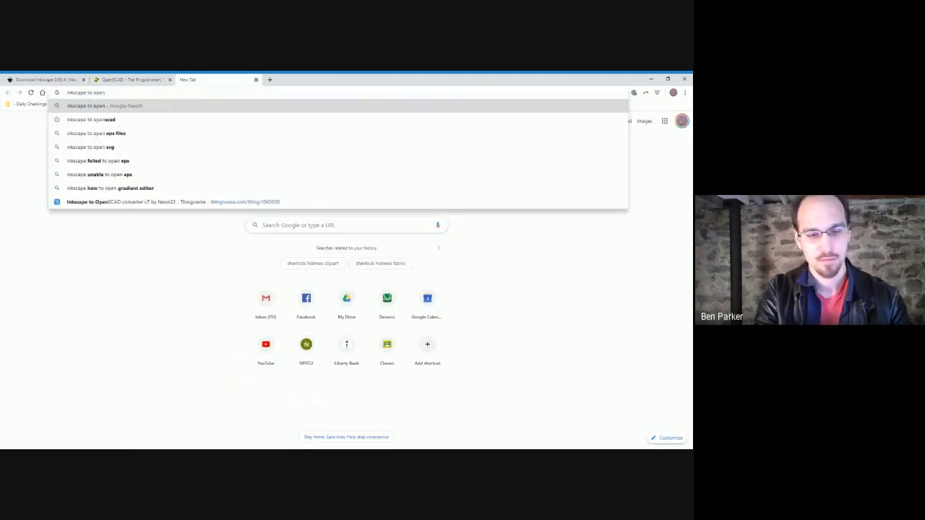
{"action": "type", "text": " scad"}
{"action": "key", "text": "Return"}
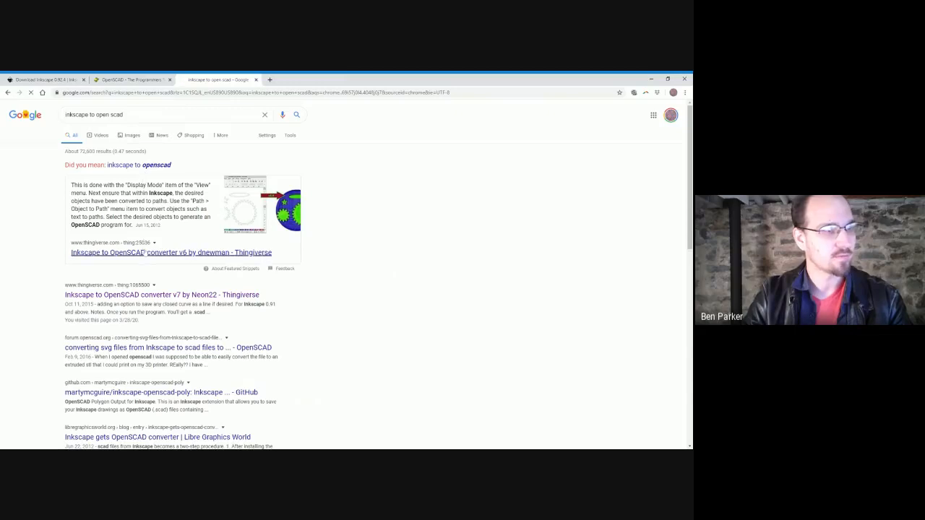
{"action": "left_click", "coordinate": [151, 252]}
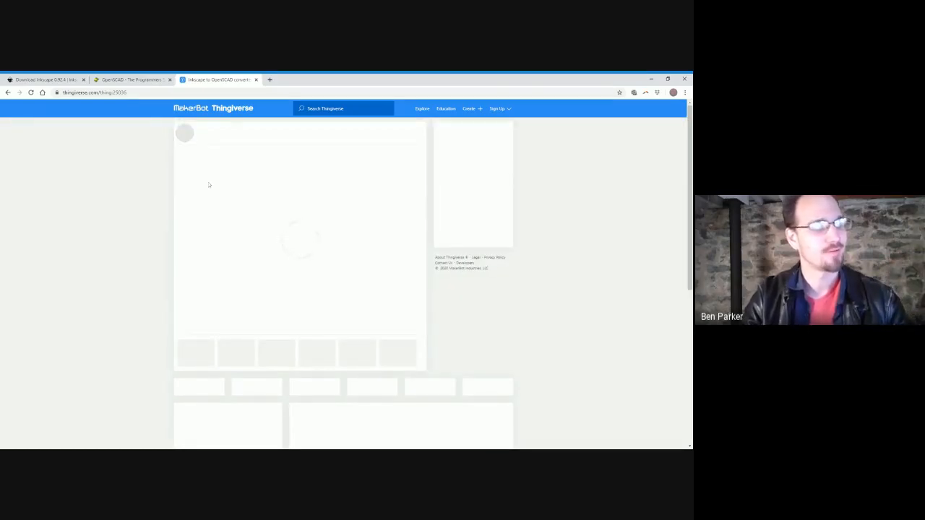
{"action": "left_click", "coordinate": [217, 93]}
{"action": "key", "text": "Return"}
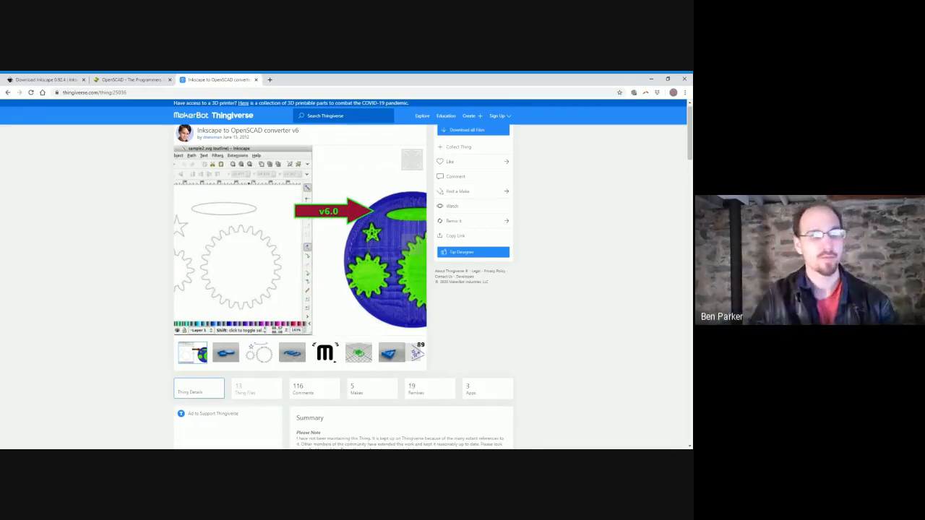
{"action": "left_click", "coordinate": [225, 353]}
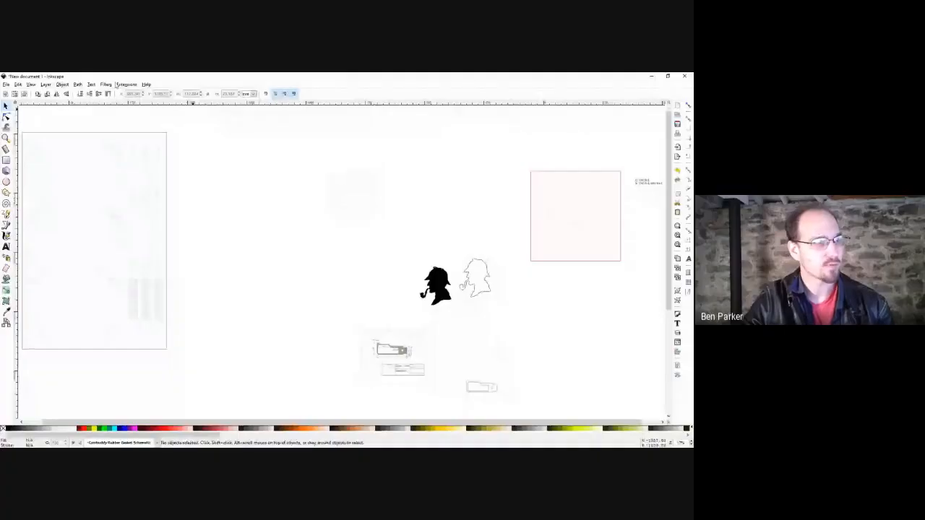
Back in Inkscape, browse the Extensions menu and dismiss it without running anything.
{"action": "left_click", "coordinate": [126, 85]}
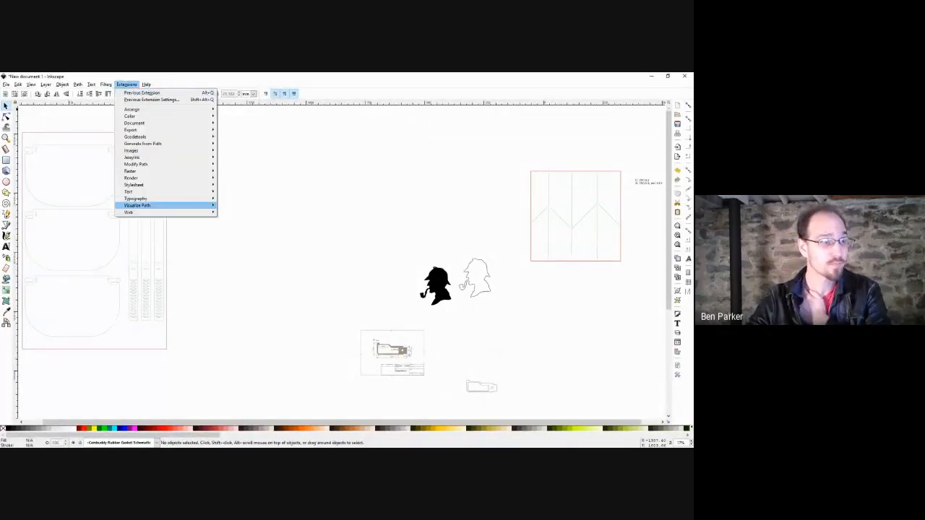
{"action": "mouse_move", "coordinate": [145, 164]}
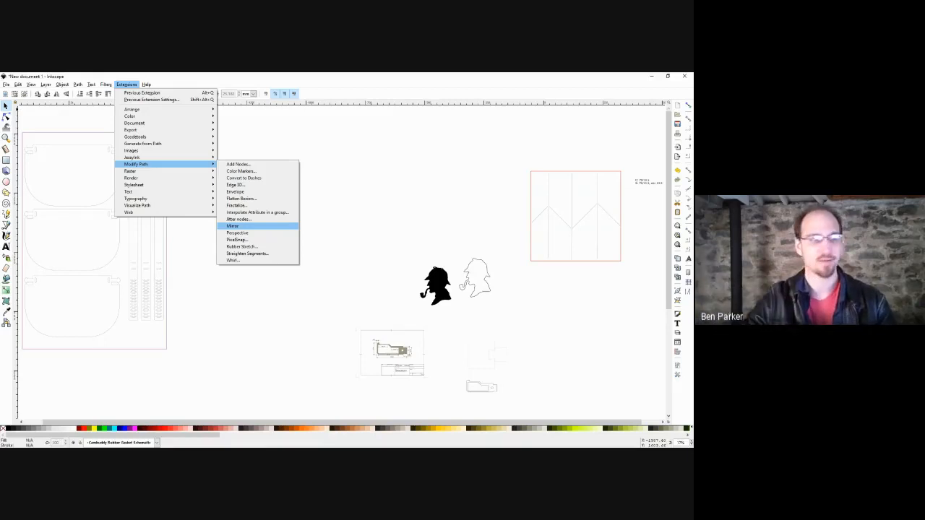
{"action": "left_click", "coordinate": [317, 212]}
{"action": "scroll", "coordinate": [320, 200], "scroll_direction": "up", "scroll_amount": 1}
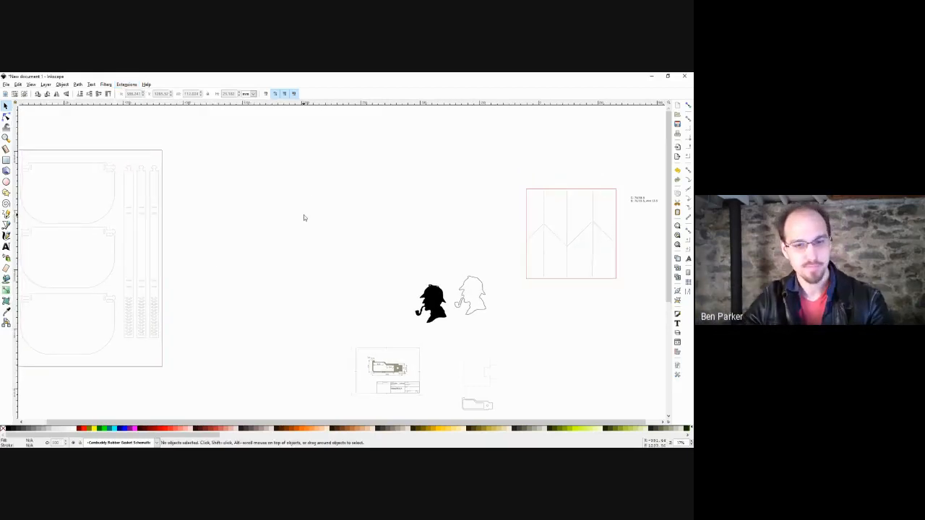
Draw a diagonal and a horizontal test line and mirror them with Extensions > Modify Path > Mirror.
{"action": "key", "text": "b"}
{"action": "left_click", "coordinate": [247, 179]}
{"action": "double_click", "coordinate": [296, 275]}
{"action": "left_click", "coordinate": [217, 243]}
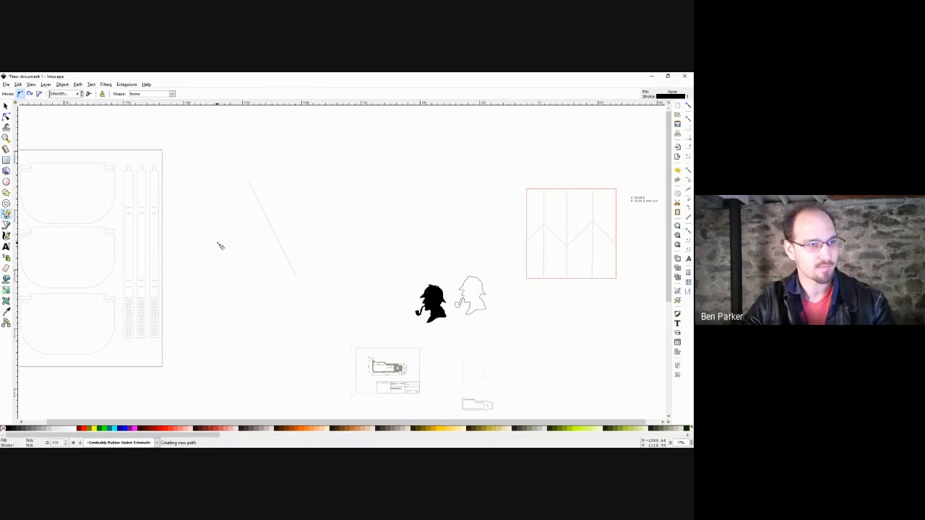
{"action": "double_click", "coordinate": [281, 247]}
{"action": "key", "text": "s"}
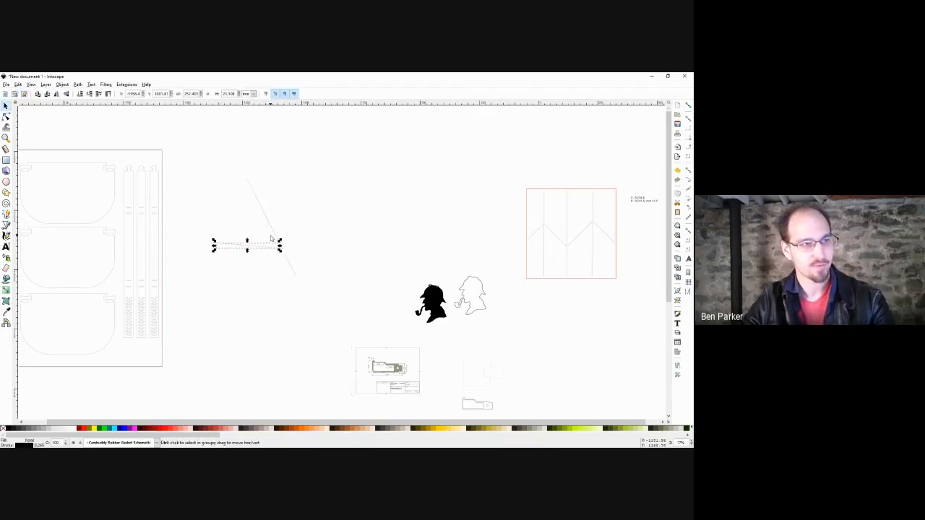
{"action": "left_click", "coordinate": [275, 232], "text": "shift"}
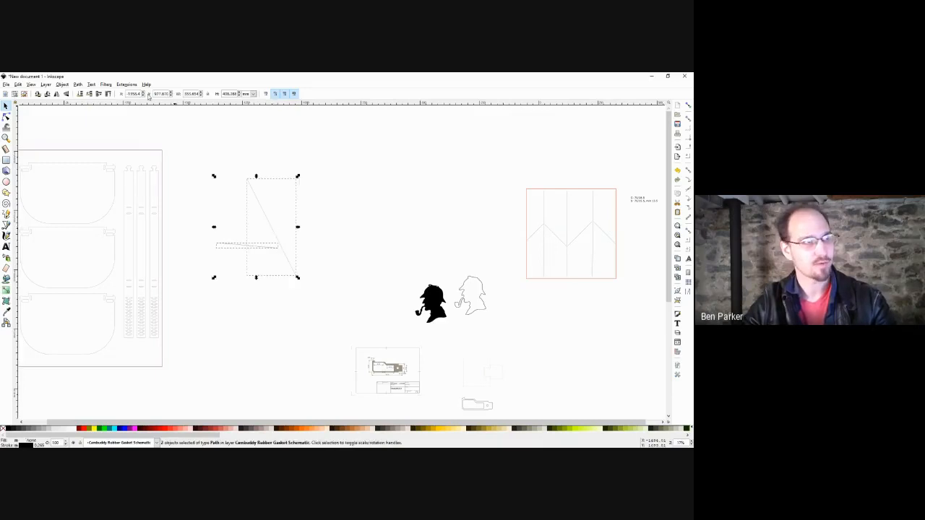
{"action": "left_click", "coordinate": [127, 84]}
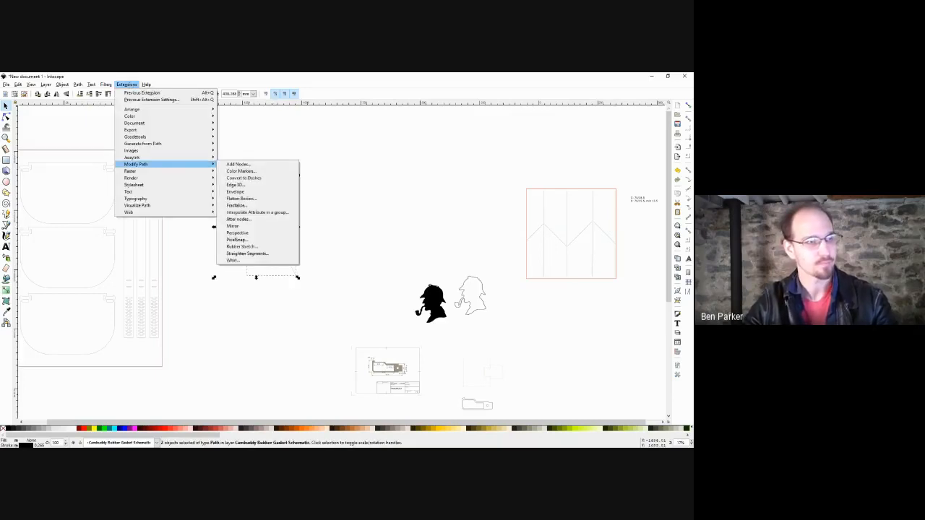
{"action": "left_click", "coordinate": [239, 226]}
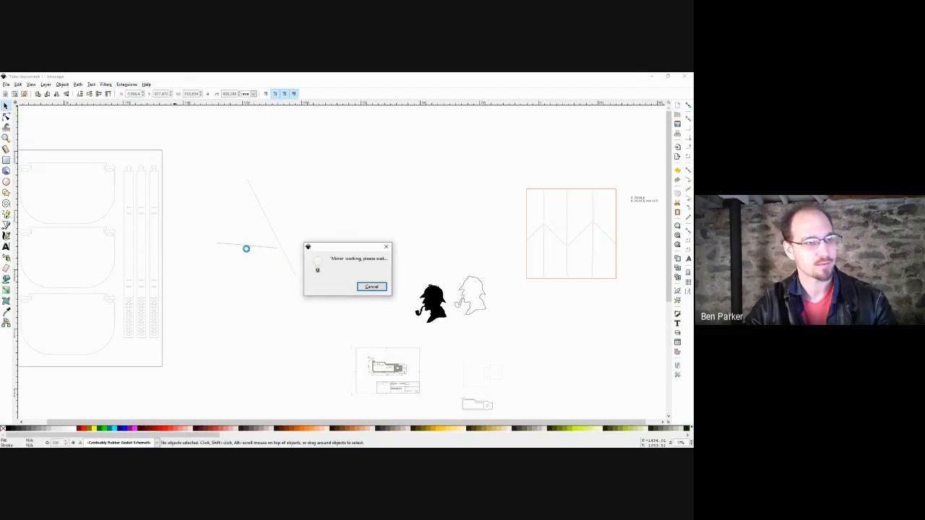
Select and delete the three test lines, then reopen the Extensions menu.
{"action": "left_click", "coordinate": [398, 232]}
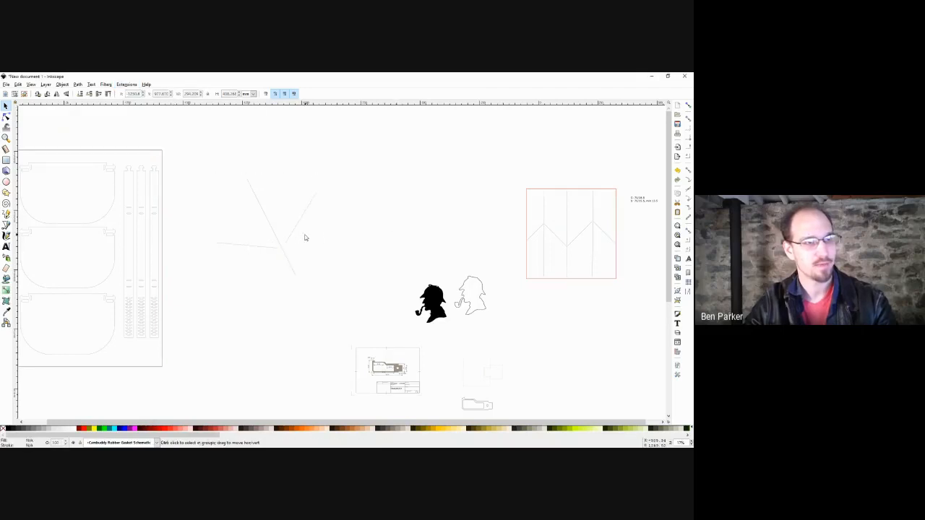
{"action": "scroll", "coordinate": [304, 237], "scroll_direction": "up", "scroll_amount": 2}
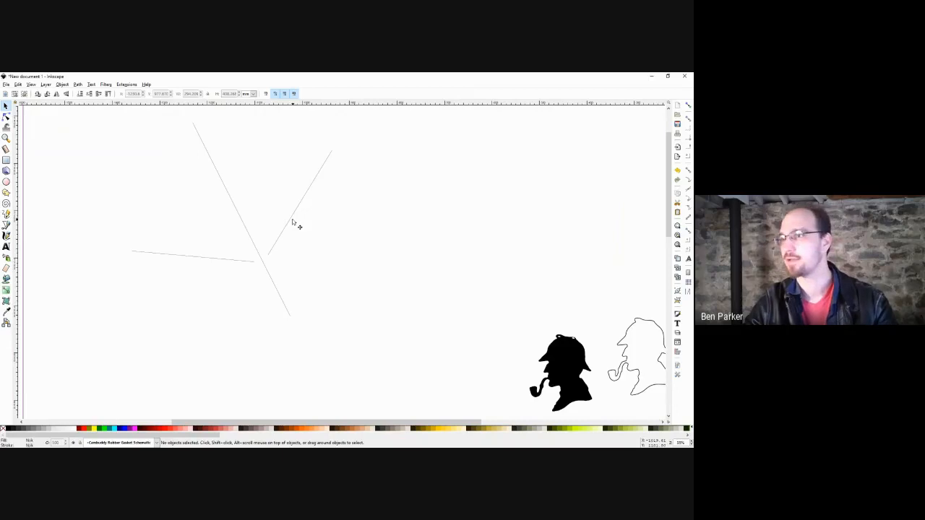
{"action": "left_click_drag", "start_coordinate": [357, 246], "coordinate": [375, 261]}
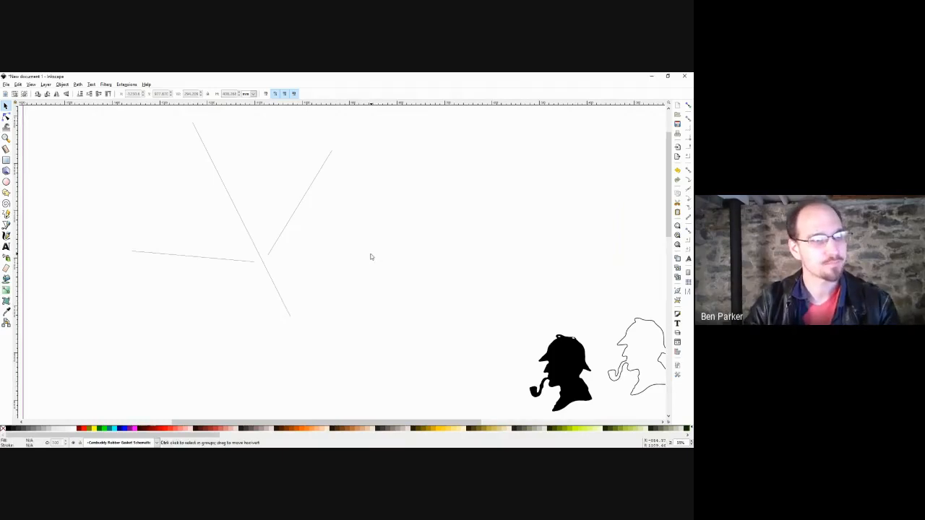
{"action": "scroll", "coordinate": [370, 255], "scroll_direction": "down", "scroll_amount": 2}
{"action": "left_click_drag", "start_coordinate": [379, 167], "coordinate": [224, 310]}
{"action": "key", "text": "Delete"}
{"action": "left_click", "coordinate": [127, 85]}
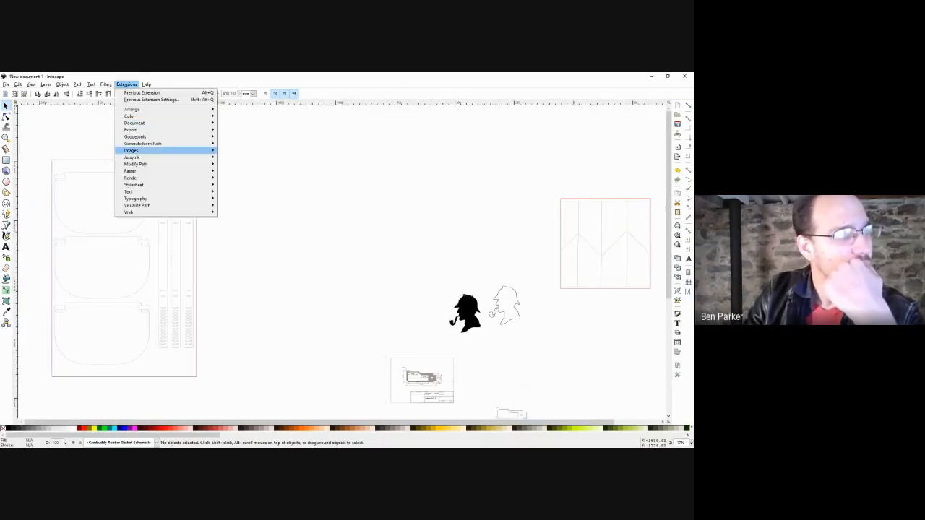
Generate a gear pair with default settings via Extensions > Render > Gear > Gear Pair.
{"action": "mouse_move", "coordinate": [145, 143]}
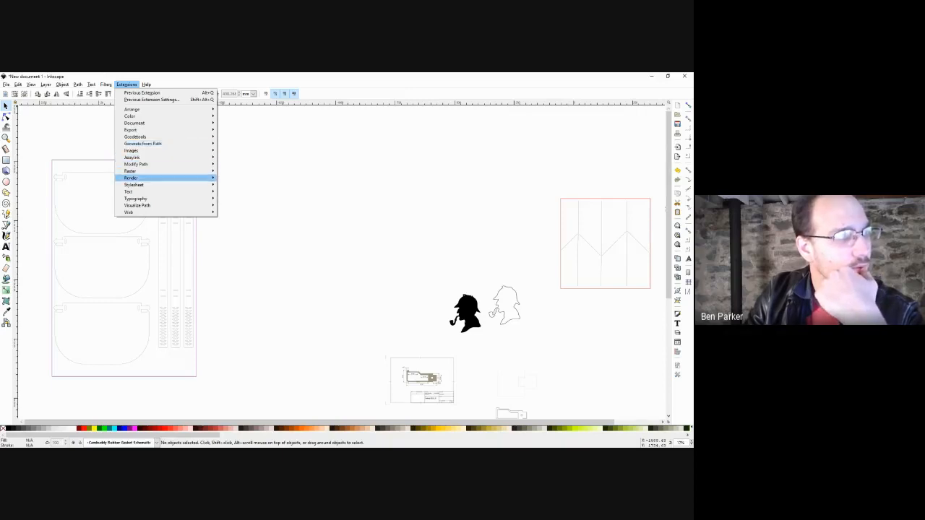
{"action": "mouse_move", "coordinate": [144, 178]}
{"action": "mouse_move", "coordinate": [238, 233]}
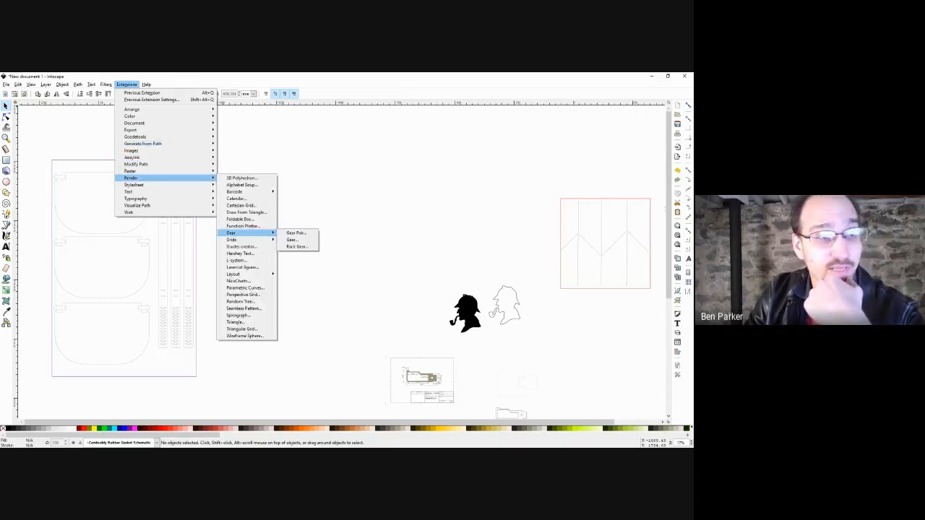
{"action": "left_click", "coordinate": [296, 233]}
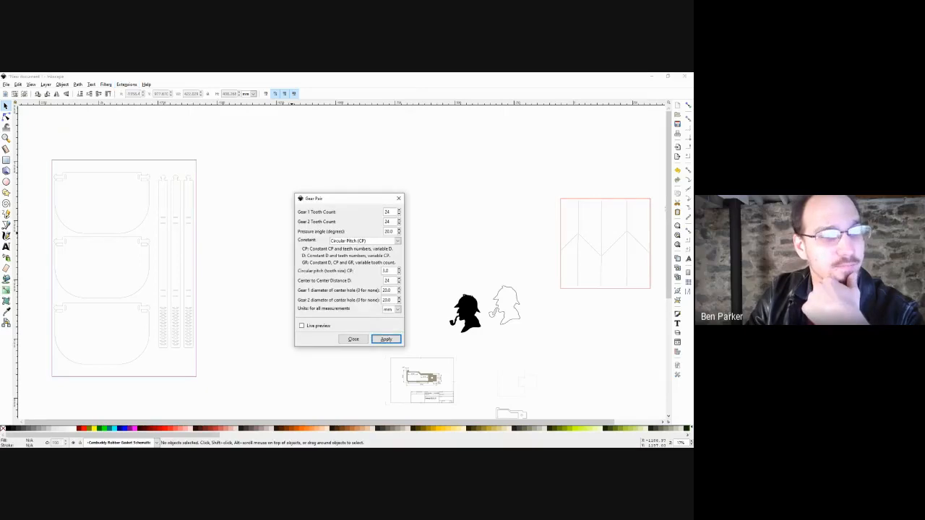
{"action": "left_click", "coordinate": [386, 338]}
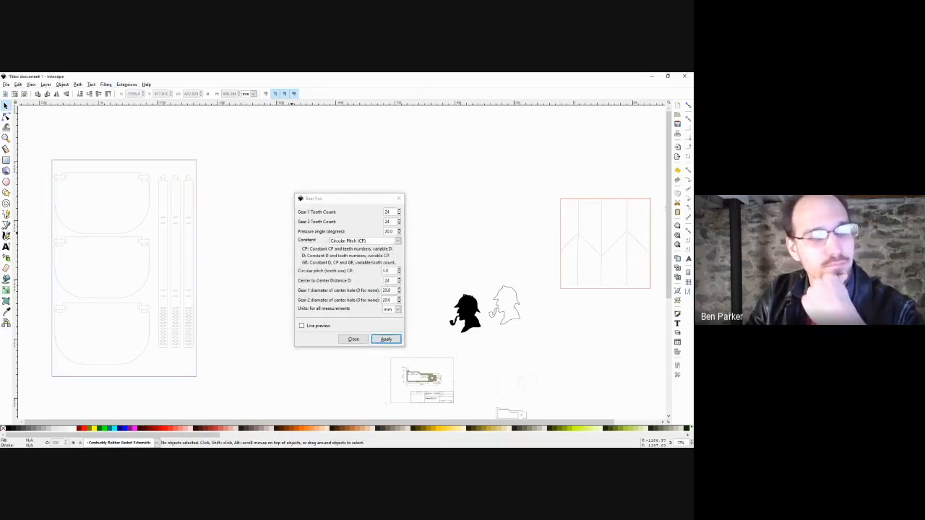
{"action": "left_click", "coordinate": [398, 197]}
Zoom to the new gears and flip both gears and the distance text vertically.
{"action": "key", "text": "ctrl+a"}
{"action": "key", "text": "3"}
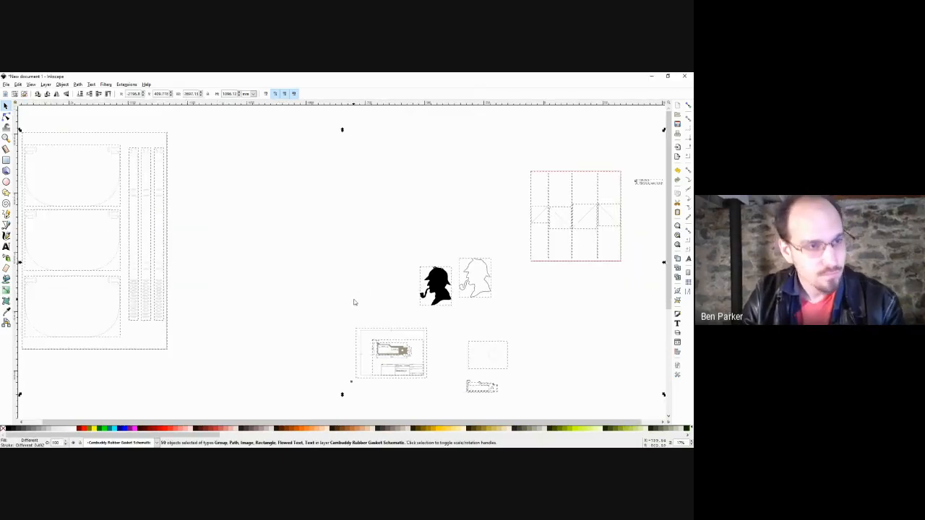
{"action": "scroll", "coordinate": [359, 393], "scroll_direction": "up", "scroll_amount": 9}
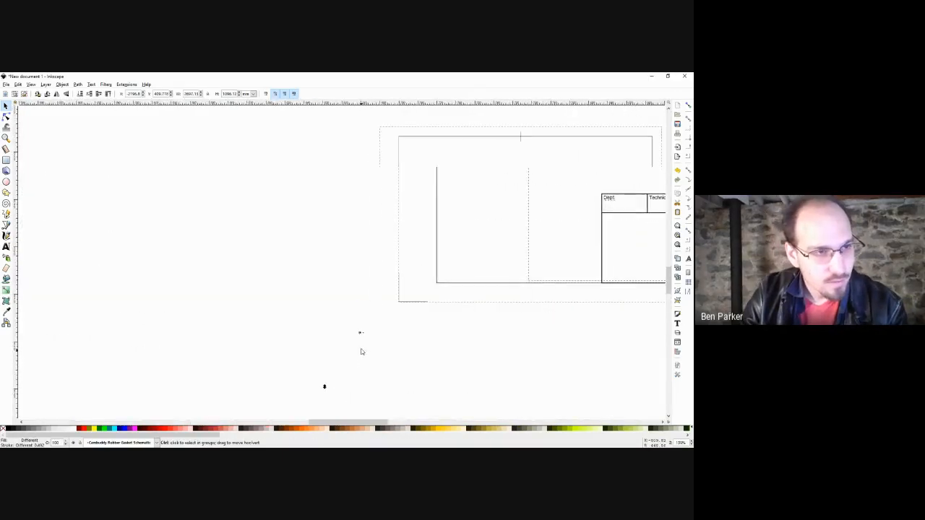
{"action": "scroll", "coordinate": [362, 311], "scroll_direction": "up", "scroll_amount": 8}
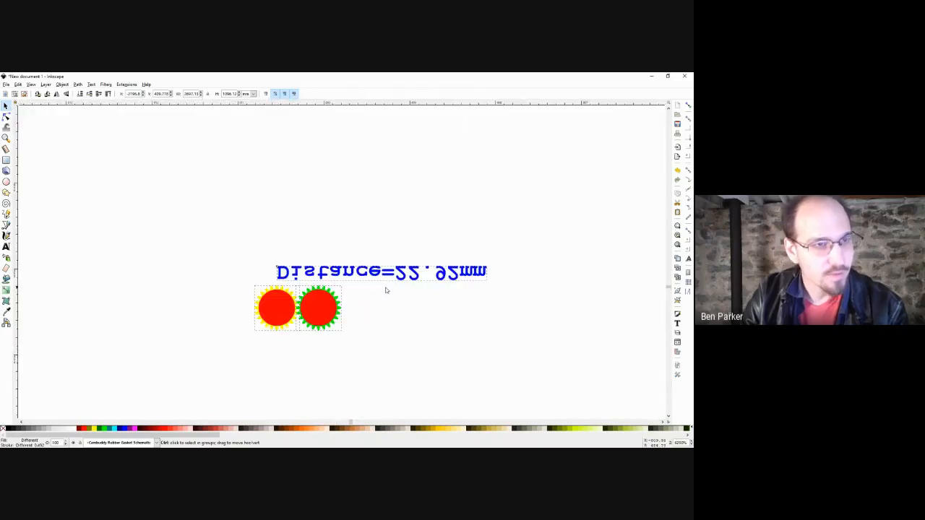
{"action": "scroll", "coordinate": [424, 292], "scroll_direction": "up", "scroll_amount": 1}
{"action": "left_click_drag", "start_coordinate": [572, 247], "coordinate": [167, 359]}
{"action": "key", "text": "v"}
{"action": "key", "text": "Escape"}
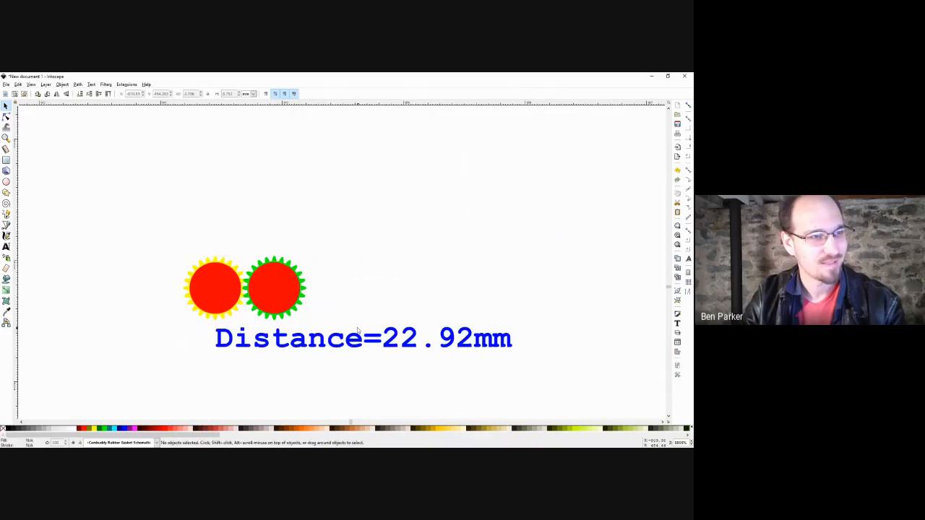
Delete the red circle covering the green gear and inspect the gear's nodes.
{"action": "scroll", "coordinate": [300, 304], "scroll_direction": "down", "scroll_amount": 1}
{"action": "left_click", "coordinate": [295, 300]}
{"action": "scroll", "coordinate": [289, 295], "scroll_direction": "up", "scroll_amount": 3}
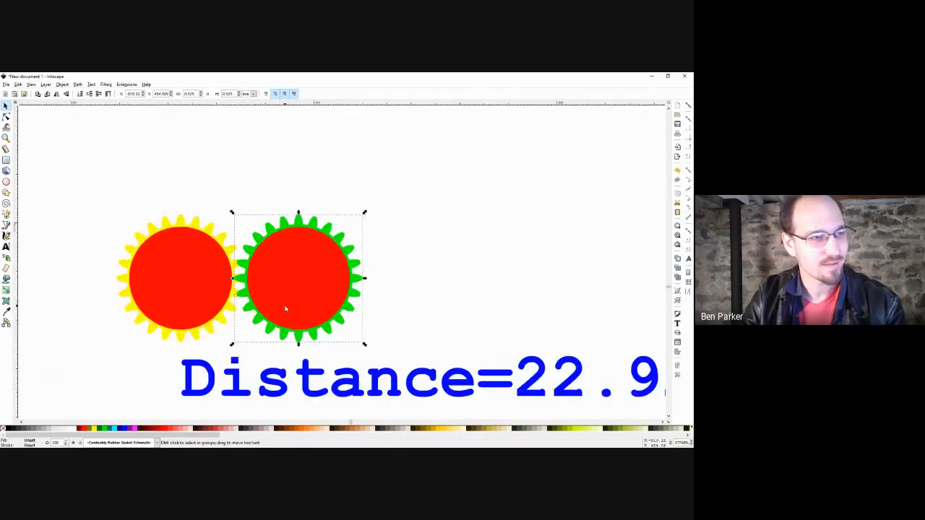
{"action": "key", "text": "e"}
{"action": "key", "text": "s"}
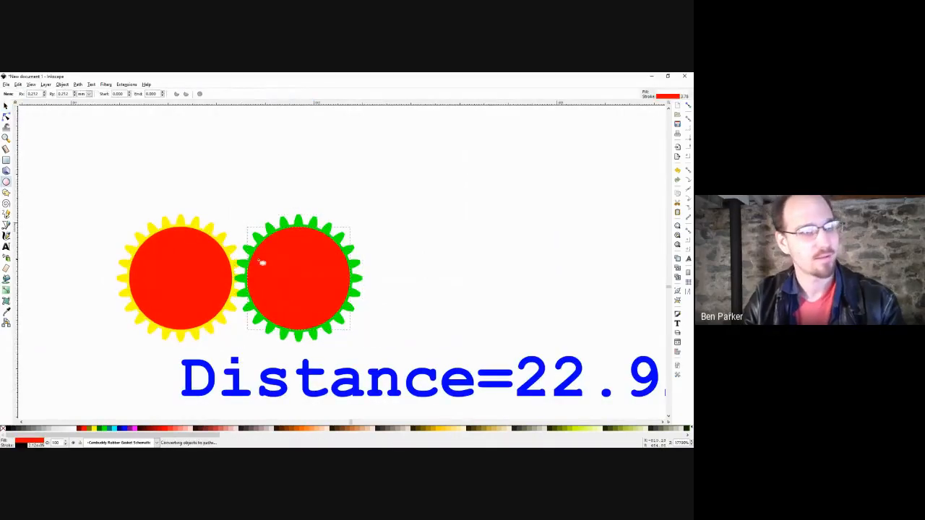
{"action": "key", "text": "Delete"}
{"action": "double_click", "coordinate": [280, 255]}
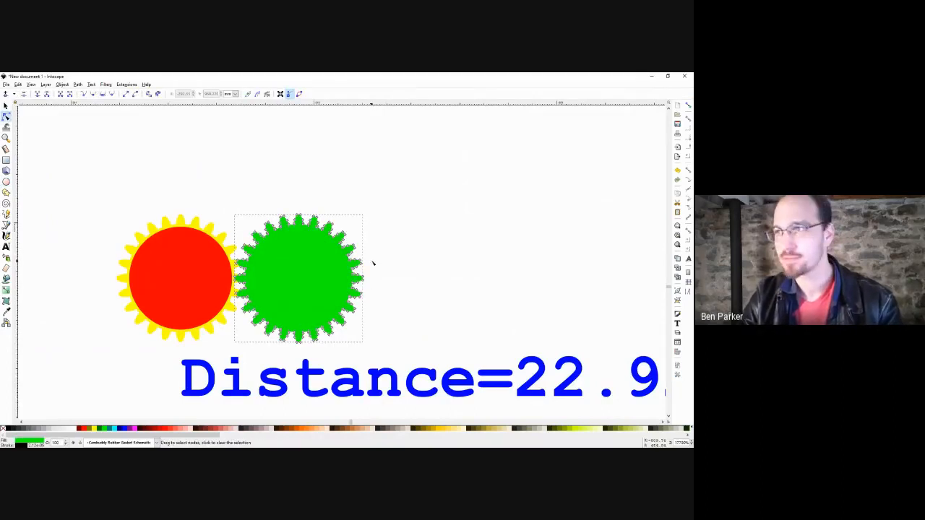
{"action": "key", "text": "s"}
{"action": "scroll", "coordinate": [419, 270], "scroll_direction": "down", "scroll_amount": 1}
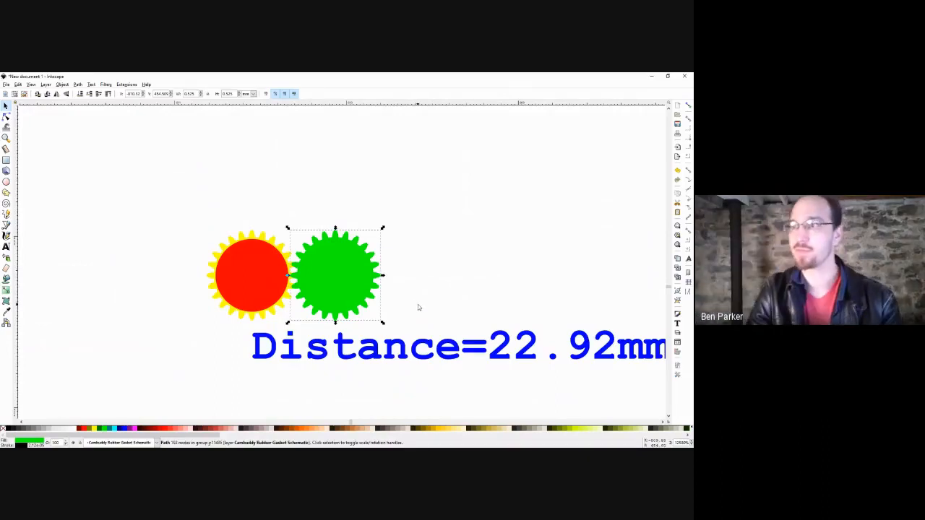
{"action": "scroll", "coordinate": [421, 306], "scroll_direction": "down", "scroll_amount": 1}
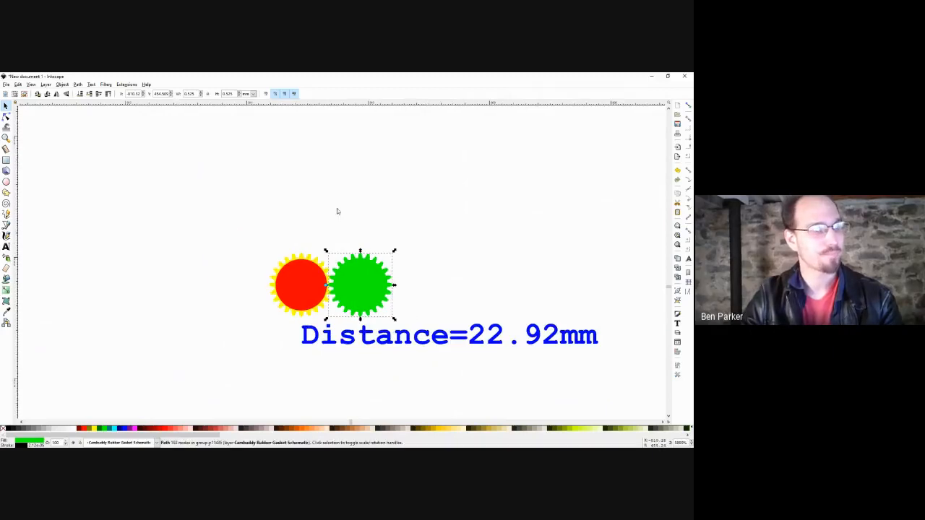
Delete both gears and the distance text.
{"action": "left_click", "coordinate": [130, 86]}
{"action": "left_click", "coordinate": [431, 249]}
{"action": "scroll", "coordinate": [433, 249], "scroll_direction": "down", "scroll_amount": 3}
{"action": "left_click_drag", "start_coordinate": [542, 222], "coordinate": [384, 306]}
{"action": "key", "text": "Delete"}
Generate a single 24-tooth gear with Extensions > Render > Gear.
{"action": "key", "text": "4"}
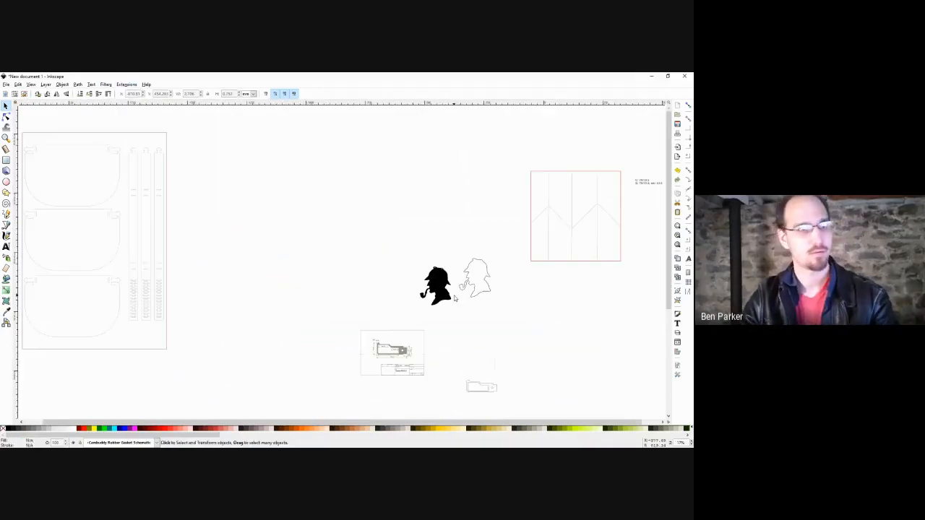
{"action": "left_click", "coordinate": [126, 84]}
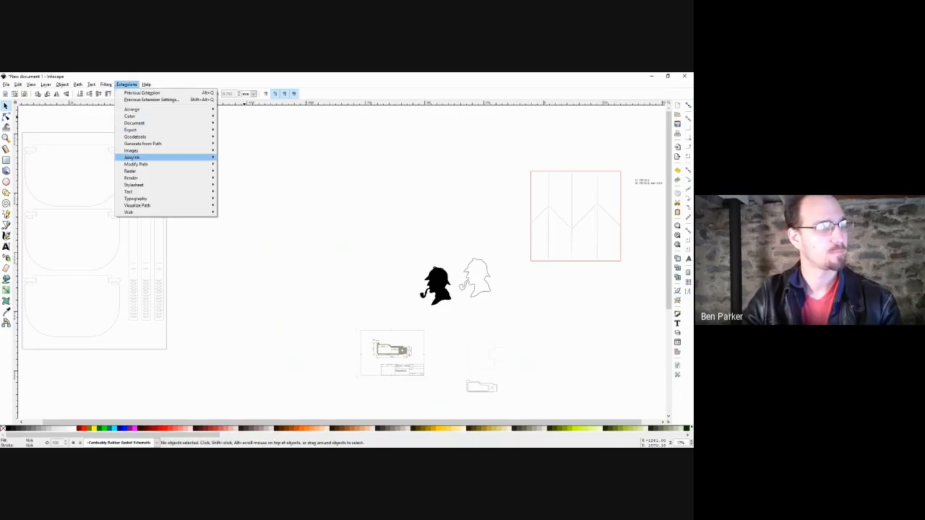
{"action": "mouse_move", "coordinate": [131, 178]}
{"action": "mouse_move", "coordinate": [231, 232]}
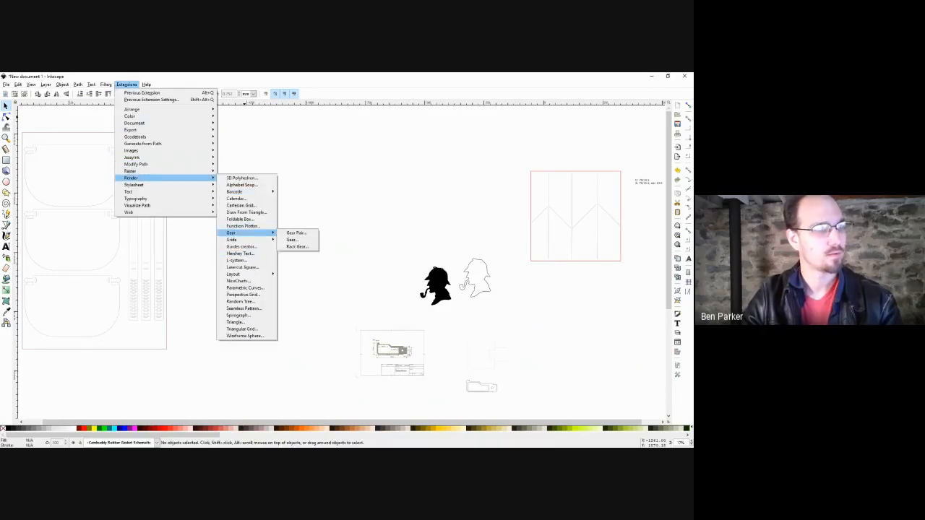
{"action": "left_click", "coordinate": [292, 239]}
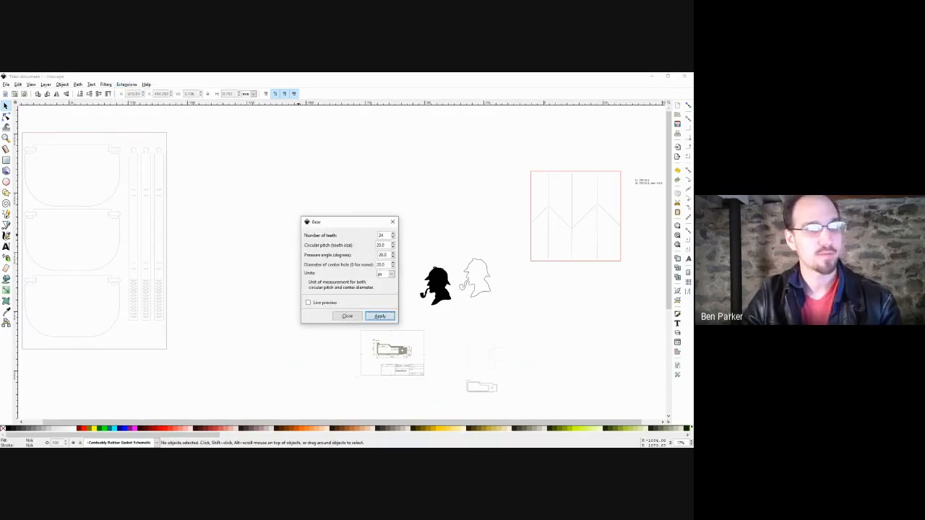
{"action": "left_click", "coordinate": [380, 315]}
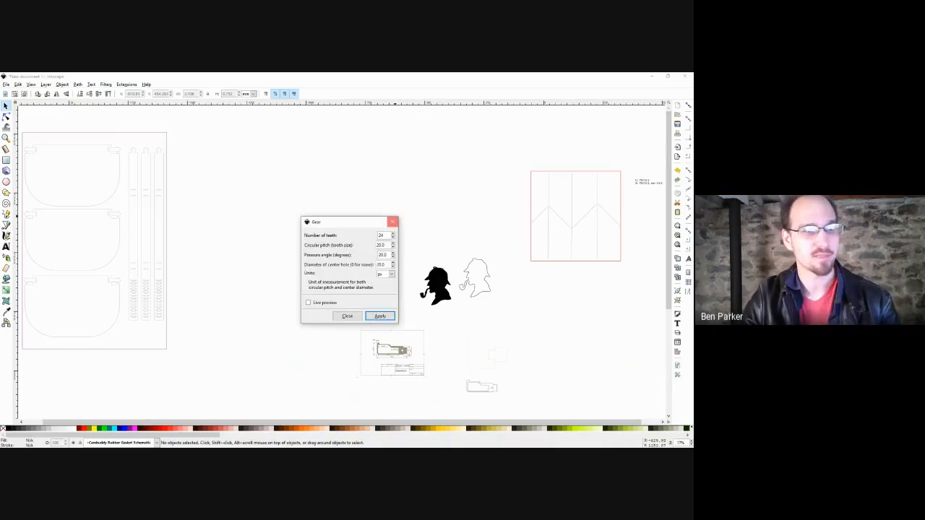
{"action": "left_click", "coordinate": [394, 221]}
Select the tiny gear below the silhouettes and scale it up to about 65 mm across.
{"action": "key", "text": "ctrl+a"}
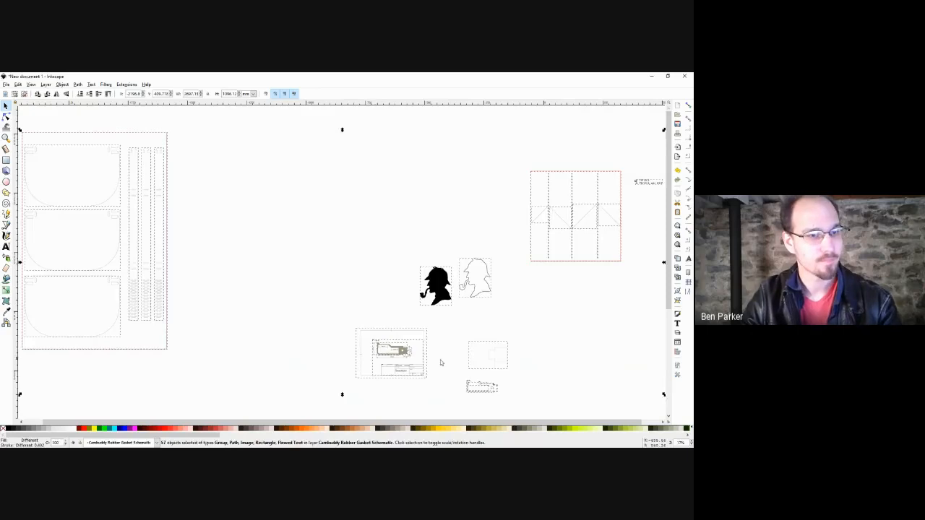
{"action": "left_click_drag", "start_coordinate": [189, 370], "coordinate": [206, 334]}
{"action": "key", "text": "4"}
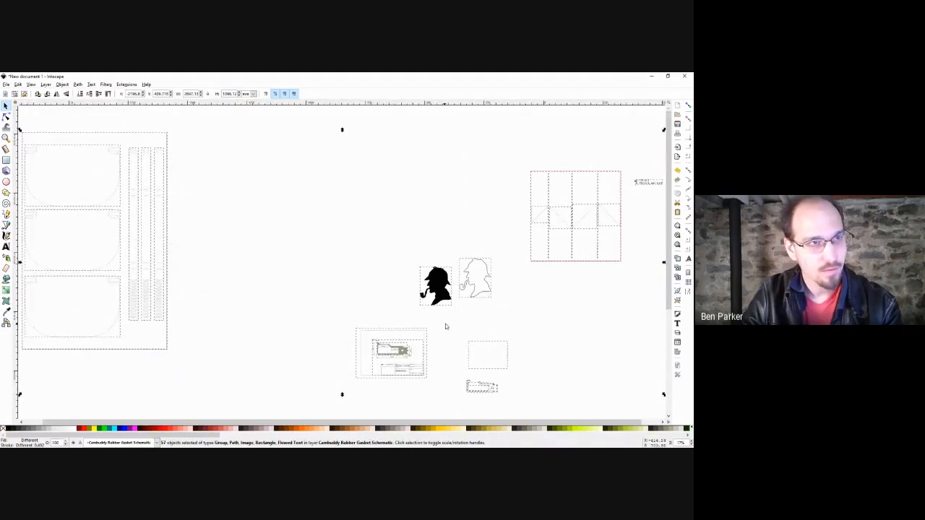
{"action": "left_click_drag", "start_coordinate": [344, 153], "coordinate": [173, 298]}
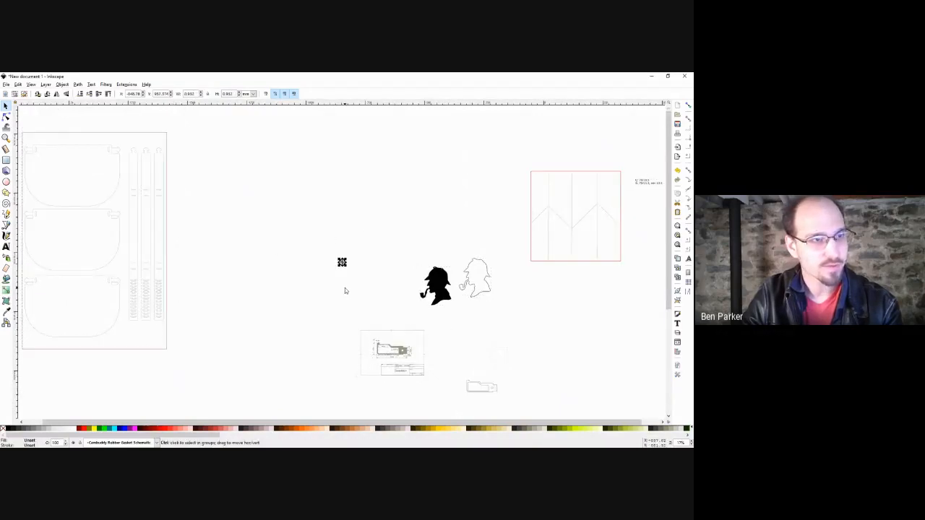
{"action": "scroll", "coordinate": [342, 284], "scroll_direction": "up", "scroll_amount": 3}
{"action": "scroll", "coordinate": [346, 217], "scroll_direction": "up", "scroll_amount": 15}
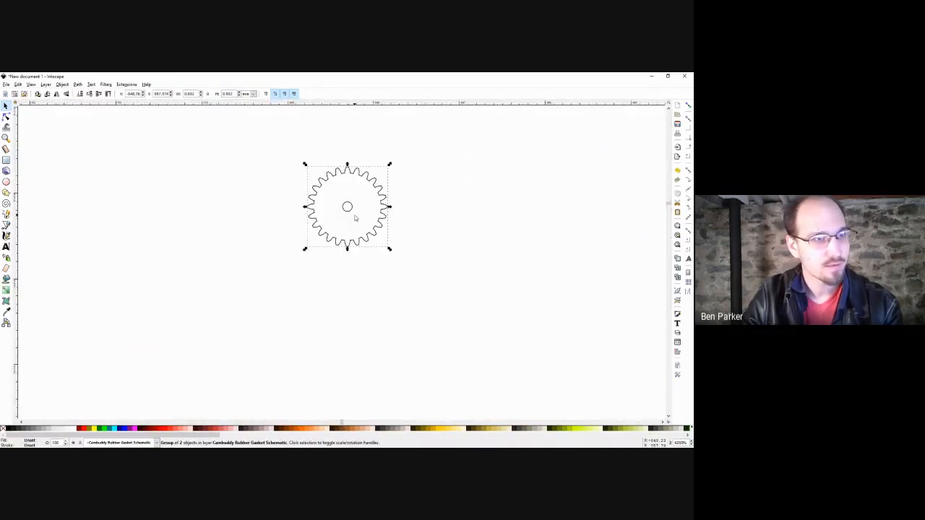
{"action": "scroll", "coordinate": [382, 252], "scroll_direction": "down", "scroll_amount": 3}
{"action": "left_click_drag", "start_coordinate": [385, 252], "coordinate": [523, 390]}
{"action": "scroll", "coordinate": [365, 267], "scroll_direction": "down", "scroll_amount": 4}
{"action": "scroll", "coordinate": [365, 267], "scroll_direction": "down", "scroll_amount": 3}
{"action": "left_click_drag", "start_coordinate": [381, 279], "coordinate": [454, 353]}
Give the gear a 1 mm stroke in Fill and Stroke.
{"action": "key", "text": "ctrl+shift+f"}
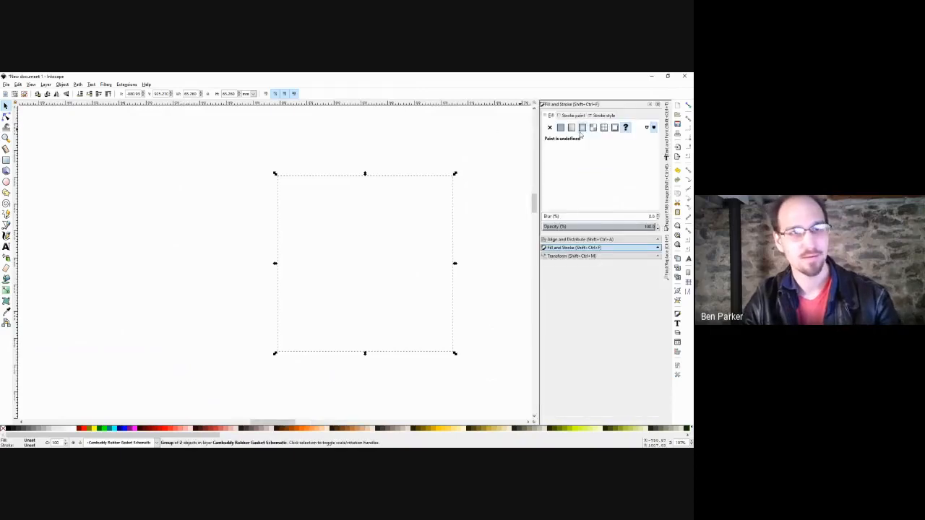
{"action": "left_click", "coordinate": [602, 117]}
{"action": "type", "text": "1"}
{"action": "key", "text": "Return"}
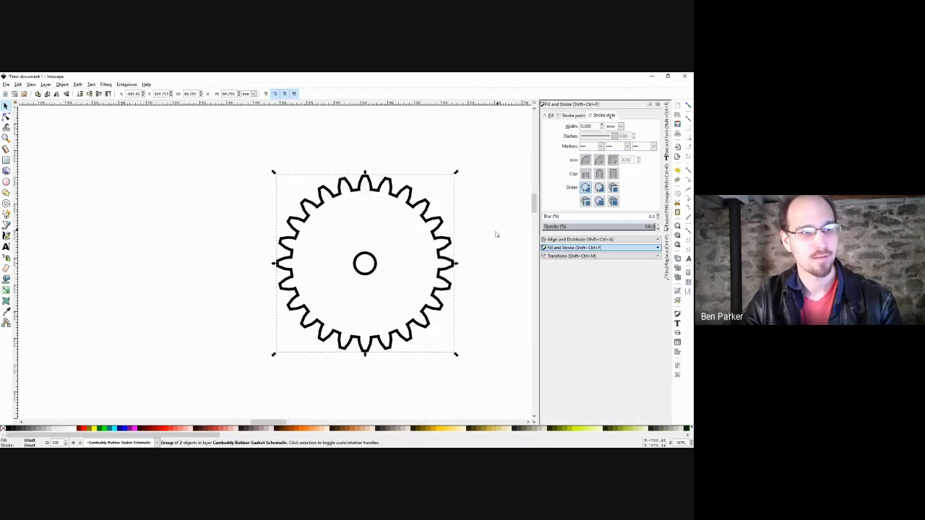
{"action": "scroll", "coordinate": [247, 173], "scroll_direction": "down", "scroll_amount": 4}
{"action": "left_click", "coordinate": [334, 212]}
{"action": "left_click", "coordinate": [296, 212]}
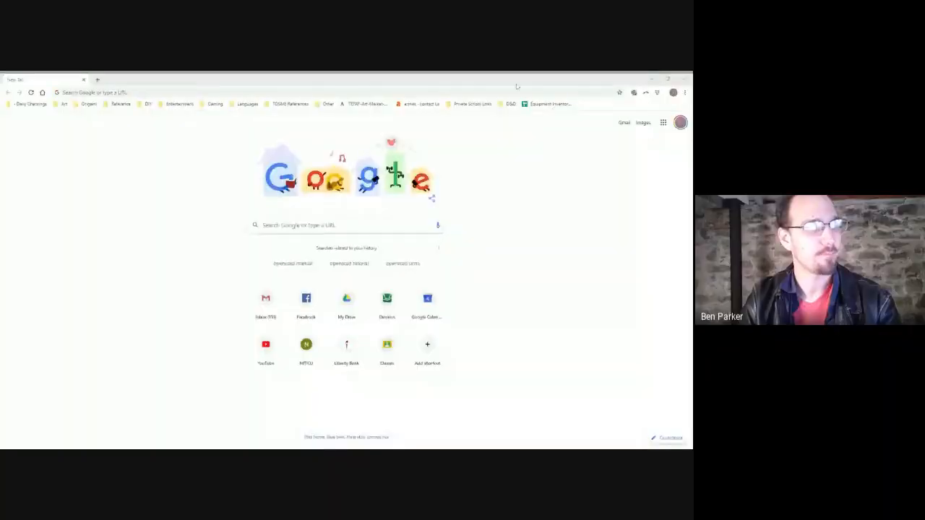
Search 'inkscape extensions' and open the inkscape.org extension gallery.
{"action": "type", "text": "inkscape"}
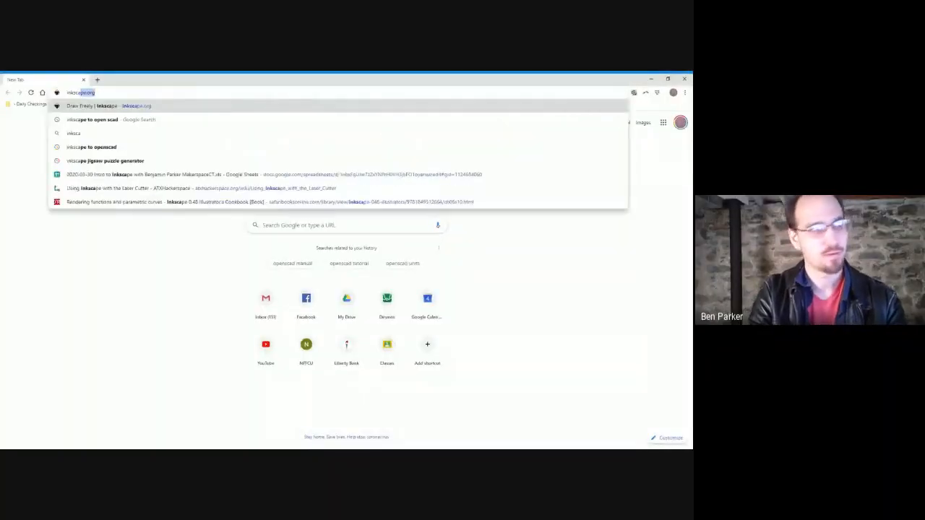
{"action": "type", "text": " extensions"}
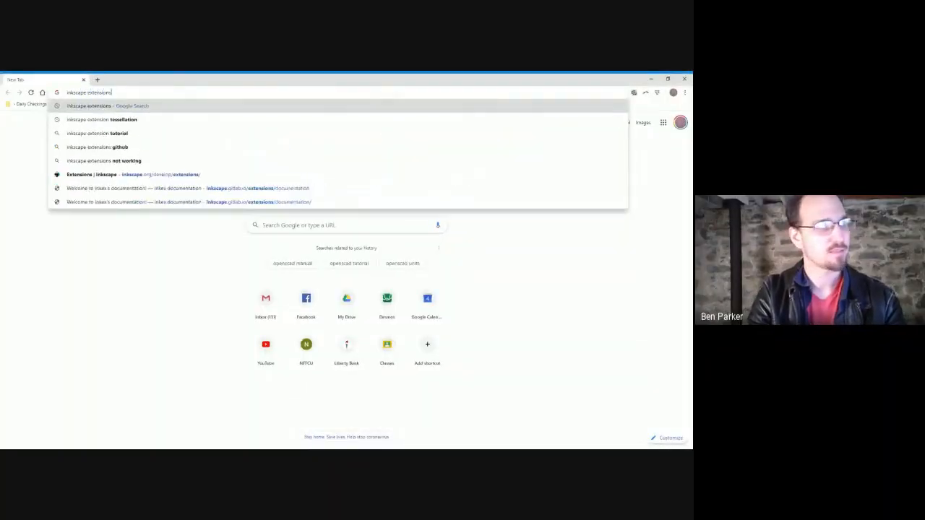
{"action": "key", "text": "Return"}
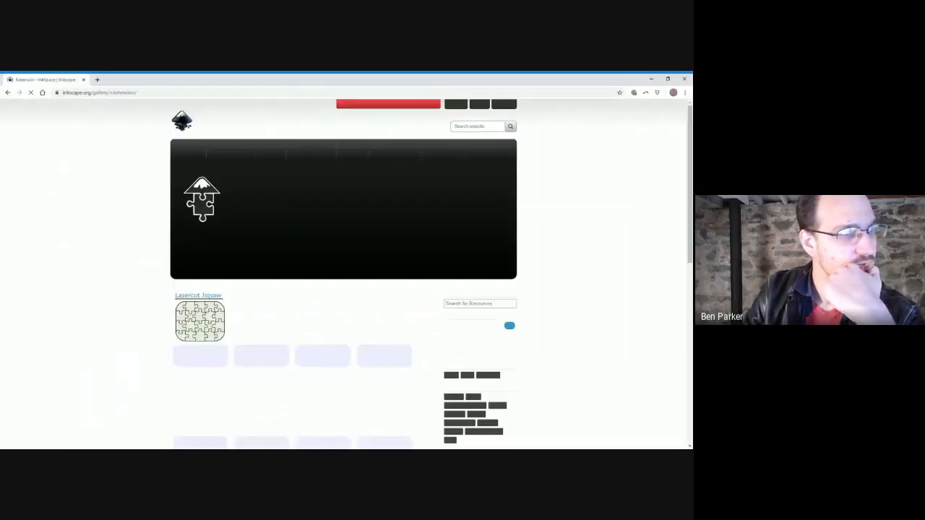
{"action": "scroll", "coordinate": [369, 265], "scroll_direction": "down", "scroll_amount": 5}
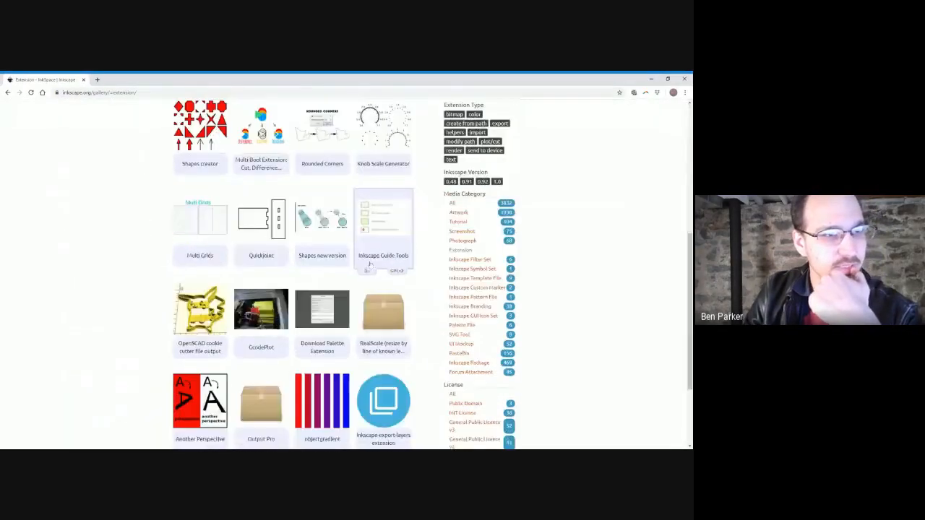
{"action": "key", "text": "ctrl+l"}
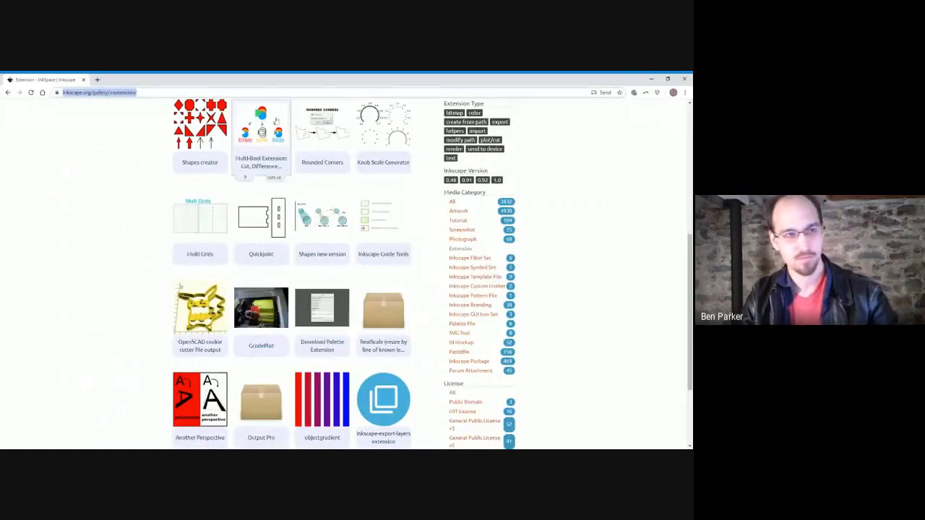
{"action": "key", "text": "alt+Tab"}
{"action": "key", "text": "alt+Tab"}
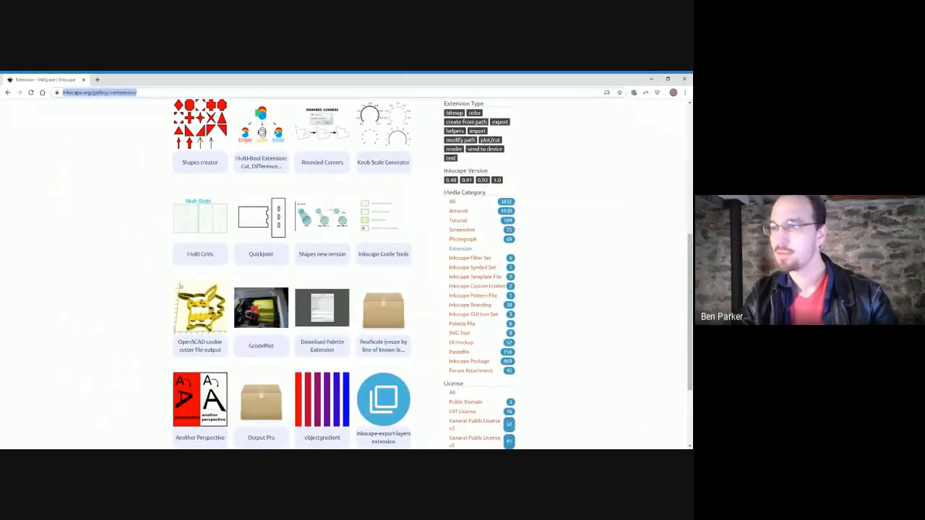
{"action": "key", "text": "alt+Tab"}
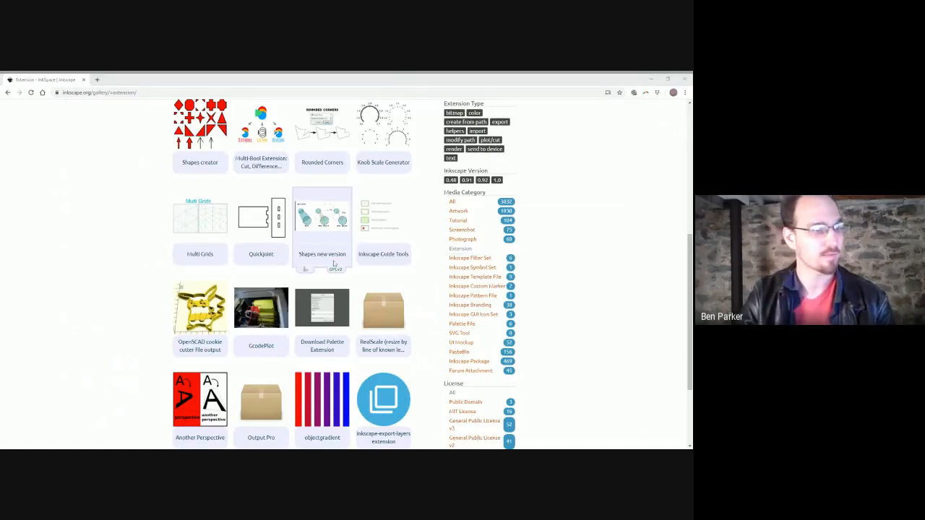
Open the OpenSCAD cookie cutter file output extension in a new tab and read its page.
{"action": "scroll", "coordinate": [114, 256], "scroll_direction": "down", "scroll_amount": 2}
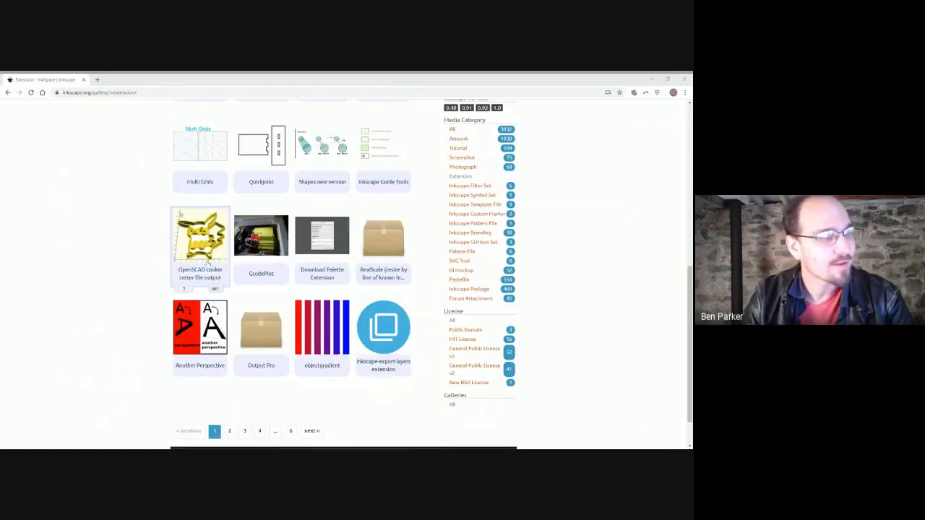
{"action": "scroll", "coordinate": [140, 273], "scroll_direction": "down", "scroll_amount": 2}
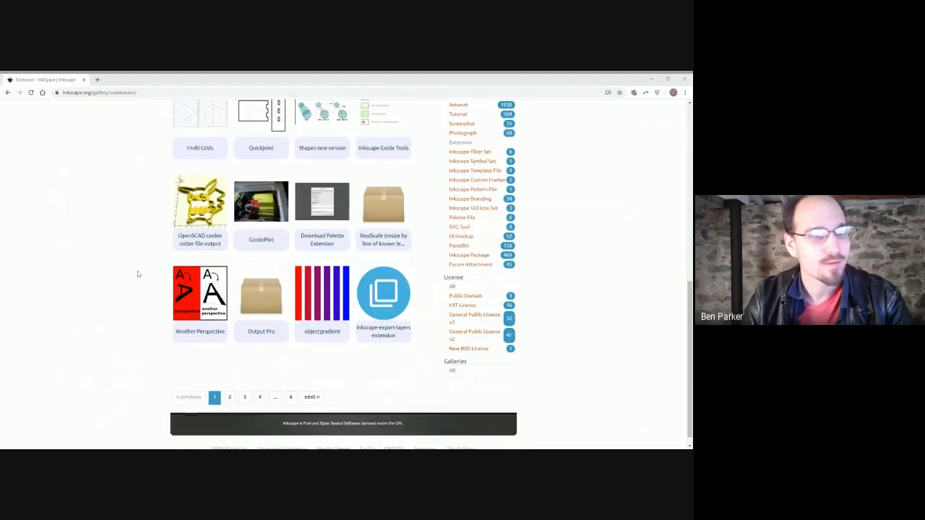
{"action": "scroll", "coordinate": [137, 274], "scroll_direction": "down", "scroll_amount": 1}
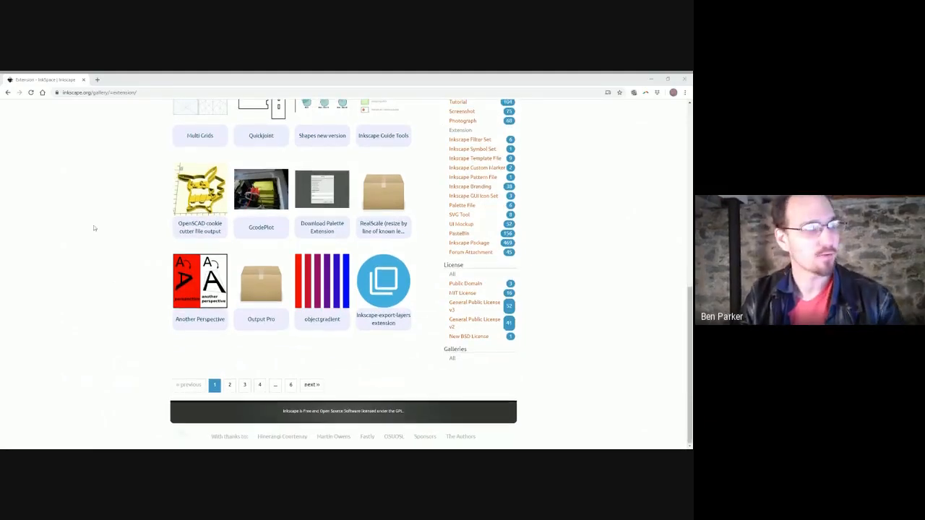
{"action": "scroll", "coordinate": [93, 229], "scroll_direction": "up", "scroll_amount": 3}
{"action": "middle_click", "coordinate": [203, 299]}
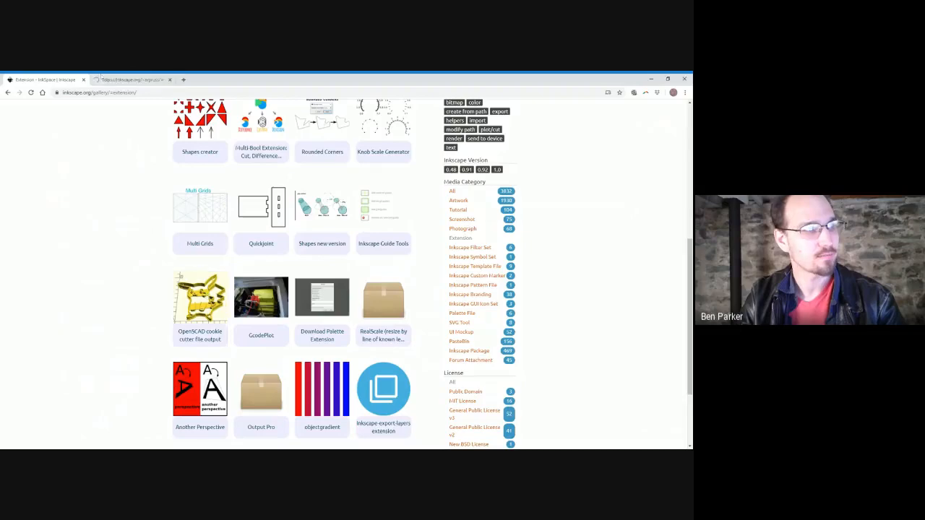
{"action": "left_click", "coordinate": [106, 81]}
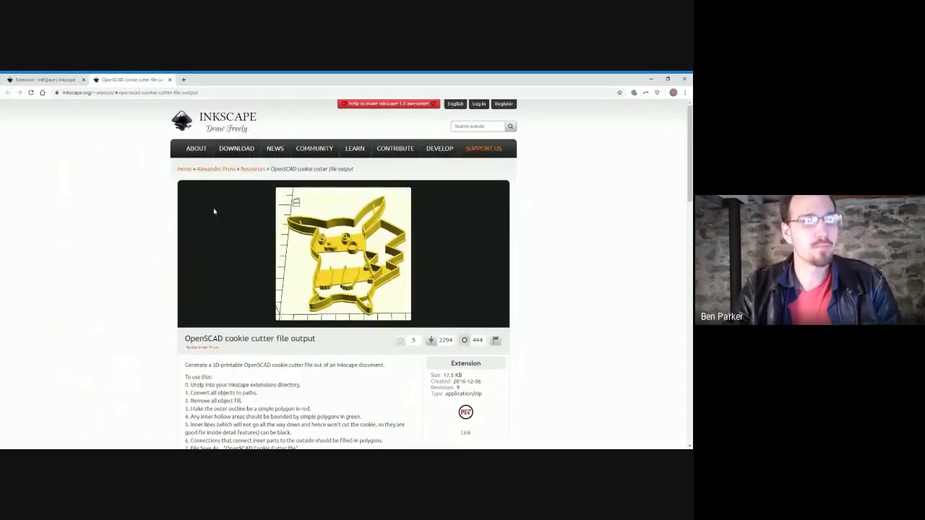
{"action": "scroll", "coordinate": [214, 208], "scroll_direction": "down", "scroll_amount": 3}
{"action": "scroll", "coordinate": [218, 273], "scroll_direction": "down", "scroll_amount": 3}
{"action": "scroll", "coordinate": [217, 273], "scroll_direction": "up", "scroll_amount": 3}
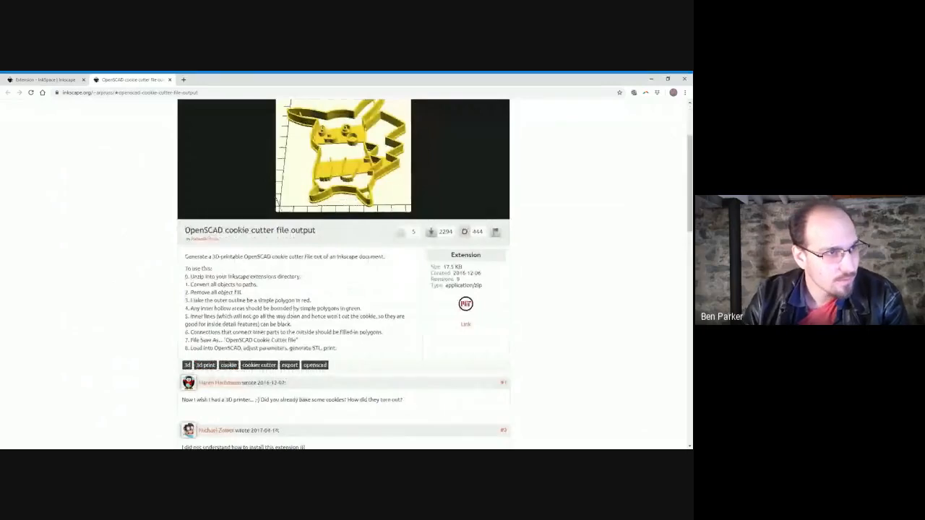
{"action": "scroll", "coordinate": [447, 163], "scroll_direction": "up", "scroll_amount": 3}
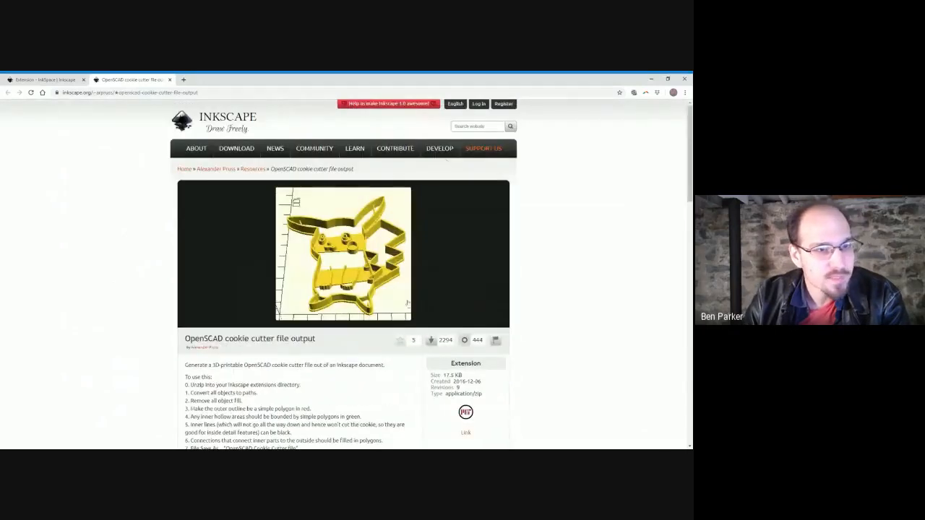
Check the extension's MIT licence page and return to the extension page.
{"action": "scroll", "coordinate": [470, 332], "scroll_direction": "down", "scroll_amount": 3}
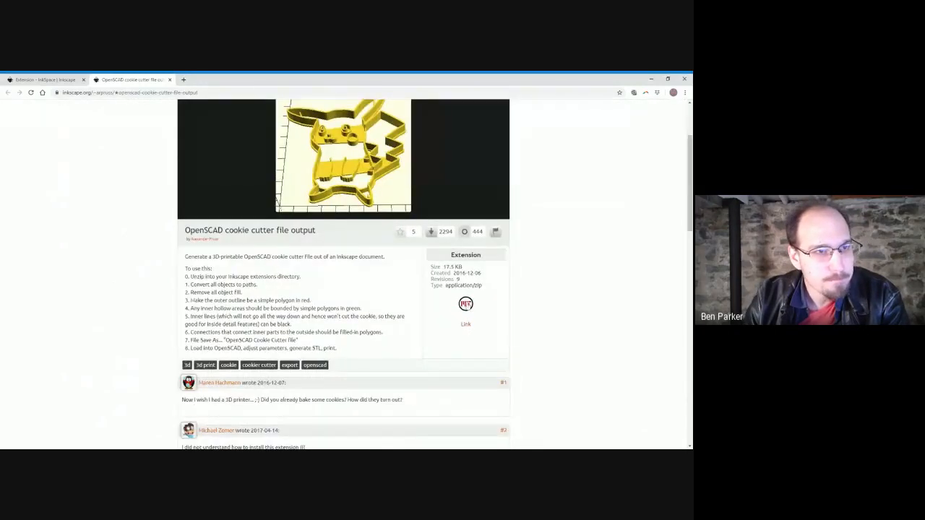
{"action": "middle_click", "coordinate": [467, 306]}
{"action": "left_click", "coordinate": [222, 80]}
{"action": "middle_click", "coordinate": [224, 81]}
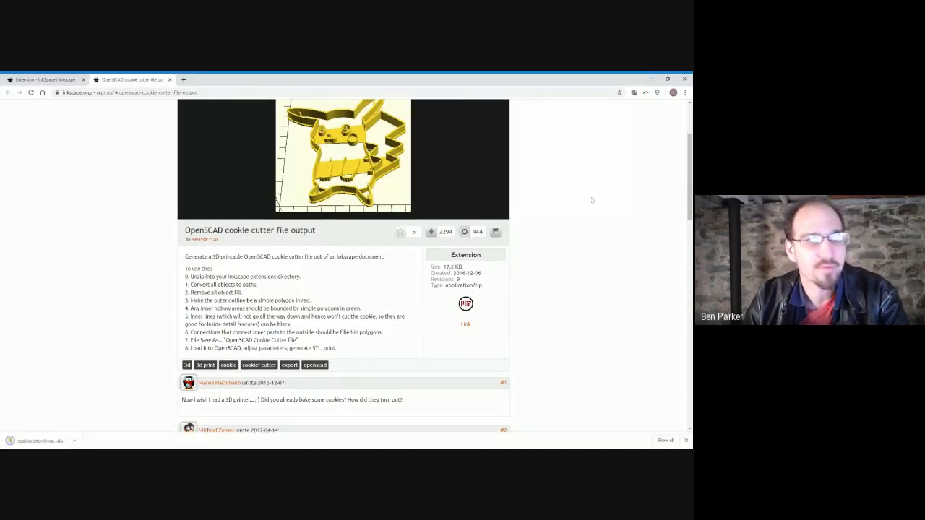
Snap Chrome to half the screen and open the downloaded cookiecutterinkscapeplugin.zip.
{"action": "left_click_drag", "start_coordinate": [564, 77], "coordinate": [691, 80]}
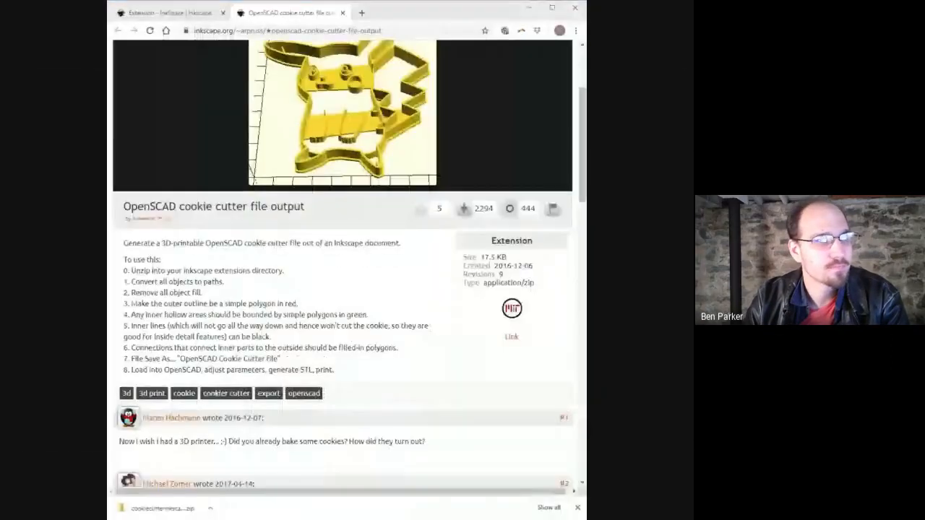
{"action": "left_click", "coordinate": [362, 397]}
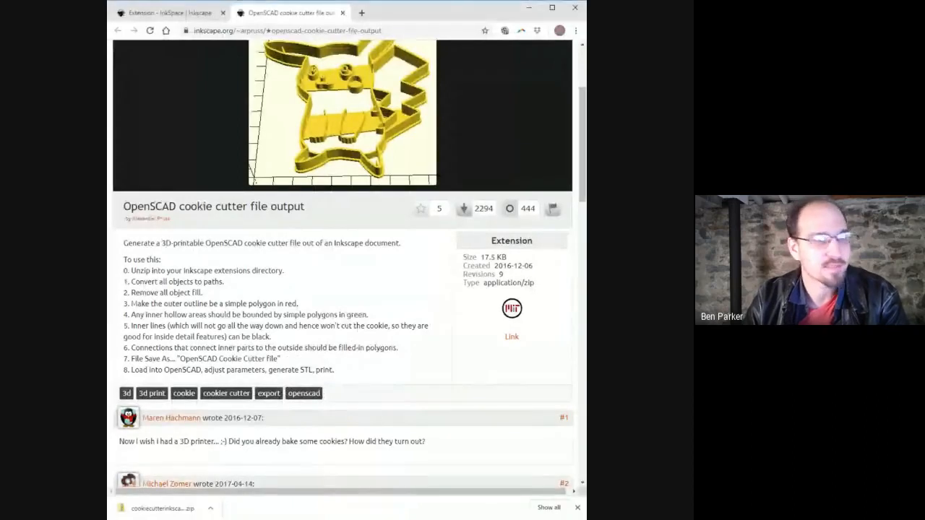
{"action": "left_click", "coordinate": [162, 508]}
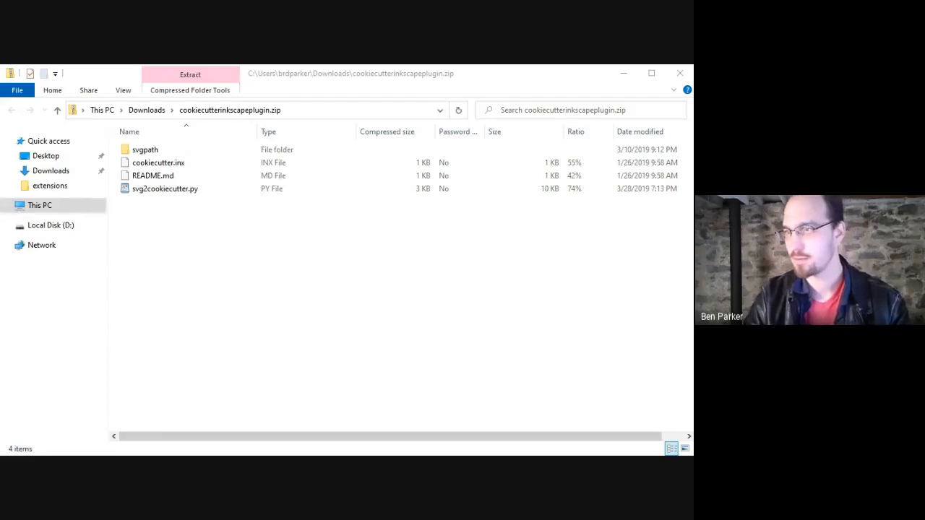
Browse the zip's svgpath folder, select cookiecutter.inx and svg2cookiecutter.py, and maximize the File Explorer window.
{"action": "double_click", "coordinate": [205, 153]}
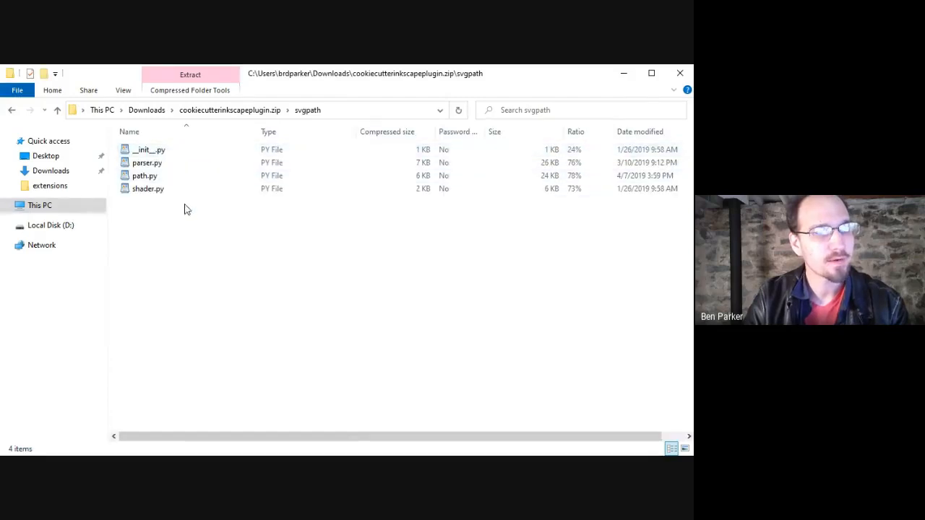
{"action": "key", "text": "alt+Left"}
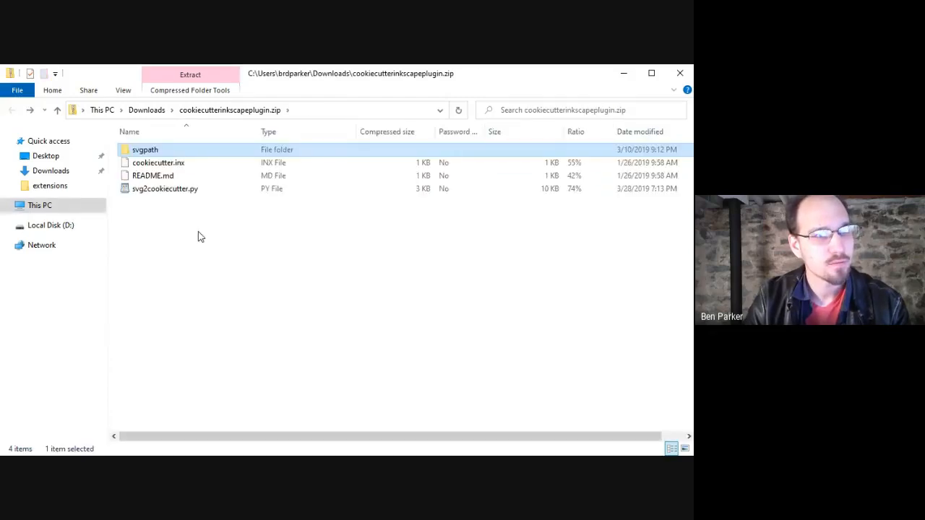
{"action": "left_click", "coordinate": [197, 167]}
{"action": "left_click", "coordinate": [206, 190], "text": "ctrl"}
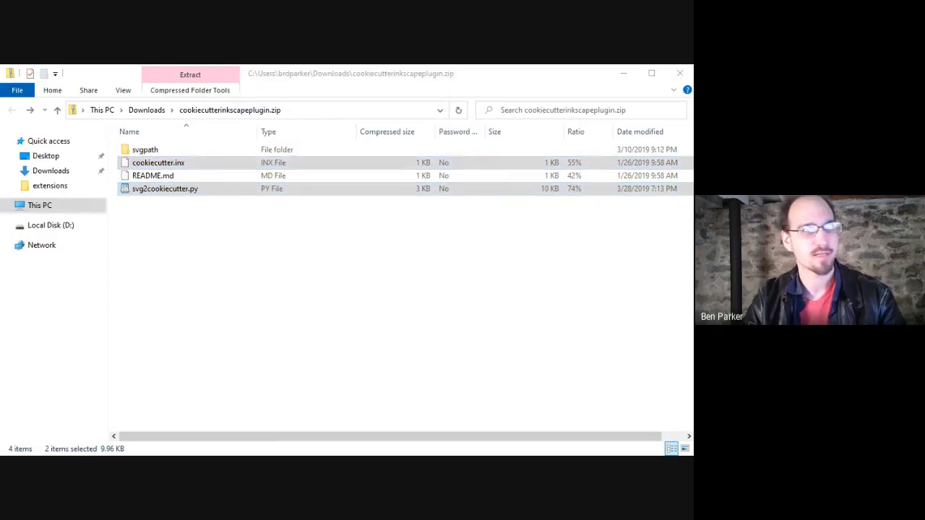
{"action": "left_click", "coordinate": [369, 76]}
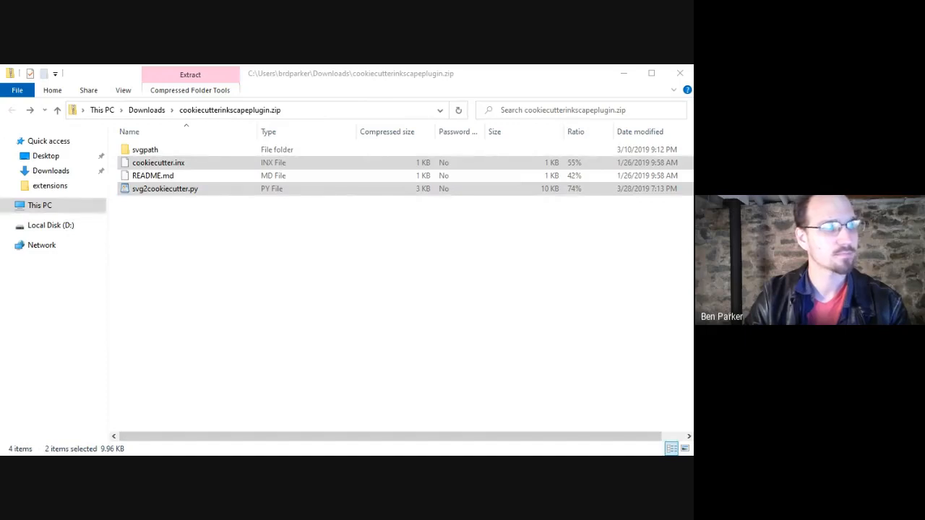
{"action": "double_click", "coordinate": [278, 73]}
Navigate to C:\Program Files\Inkscape\share\extensions in File Explorer.
{"action": "left_click", "coordinate": [316, 244]}
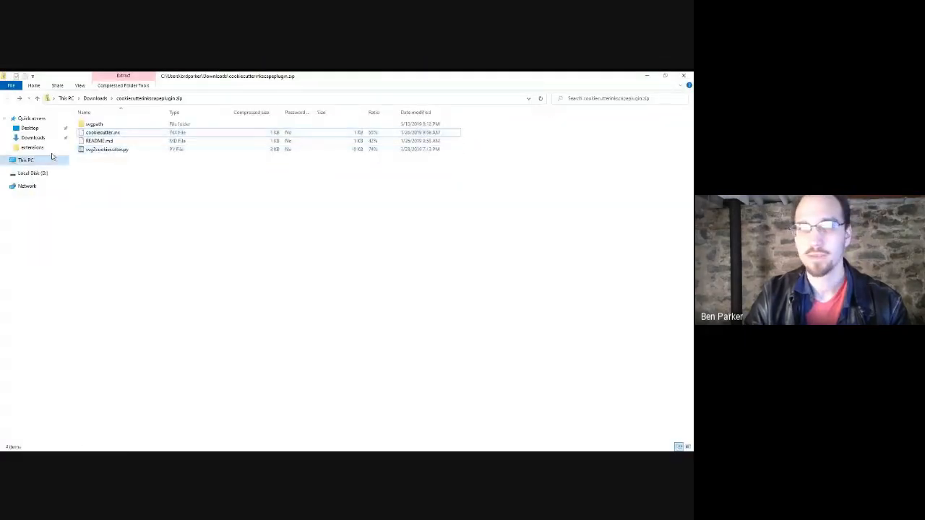
{"action": "left_click", "coordinate": [24, 160]}
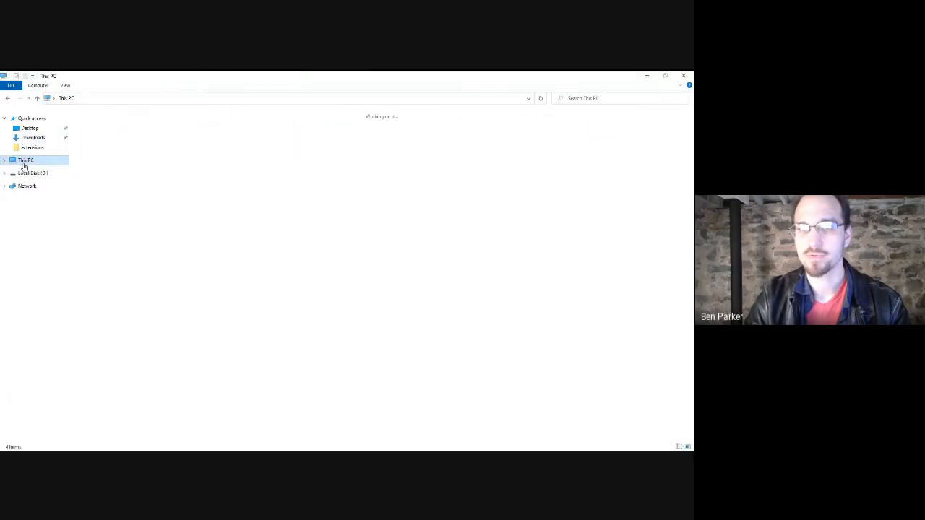
{"action": "double_click", "coordinate": [216, 186]}
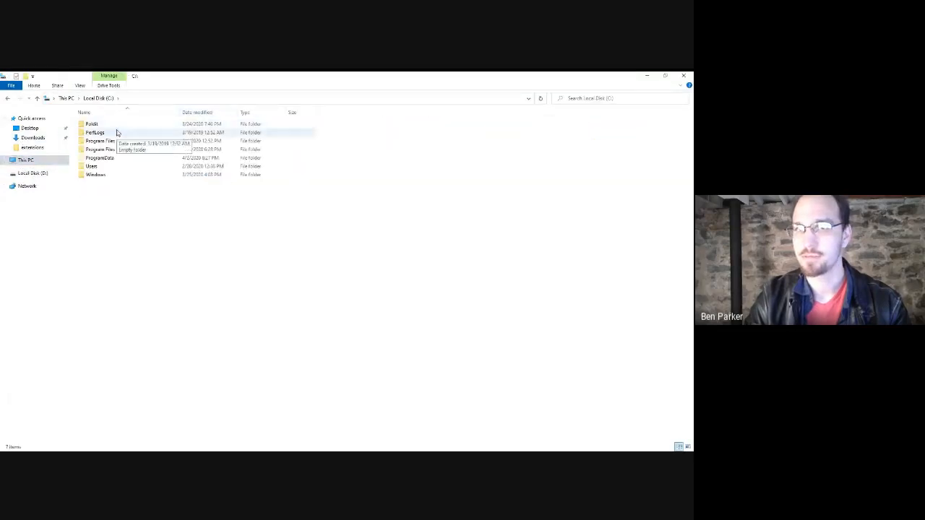
{"action": "double_click", "coordinate": [115, 142]}
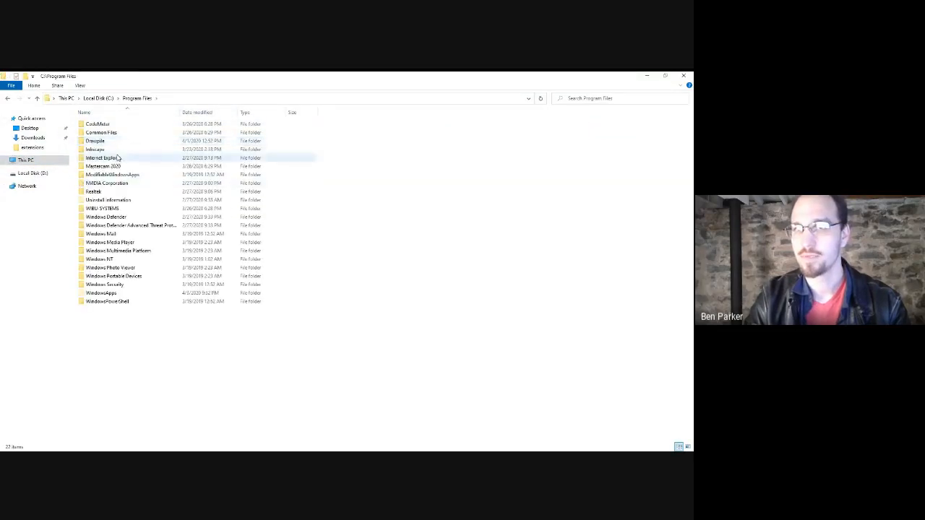
{"action": "double_click", "coordinate": [120, 150]}
{"action": "double_click", "coordinate": [103, 154]}
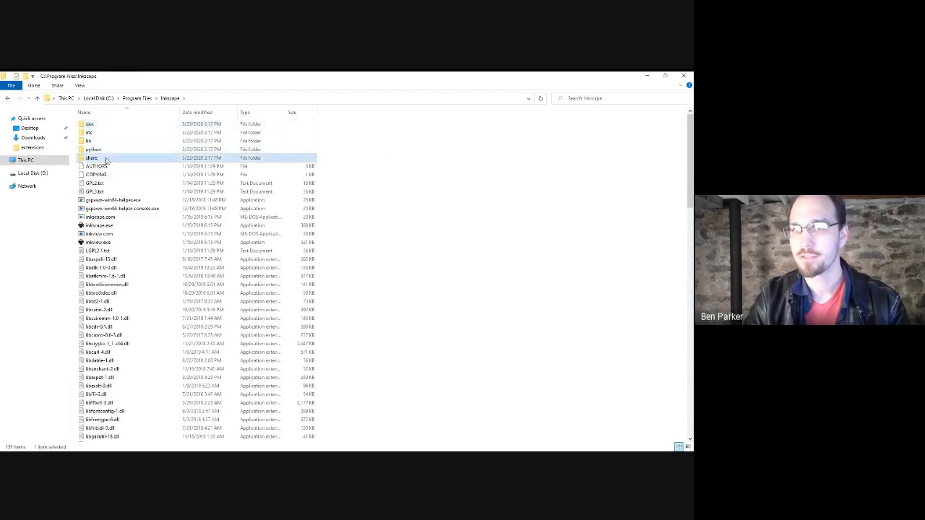
{"action": "double_click", "coordinate": [108, 149]}
Drag cookiecutter.inx and svg2cookiecutter.py from the zip into the extensions folder.
{"action": "left_click_drag", "start_coordinate": [385, 214], "coordinate": [379, 295]}
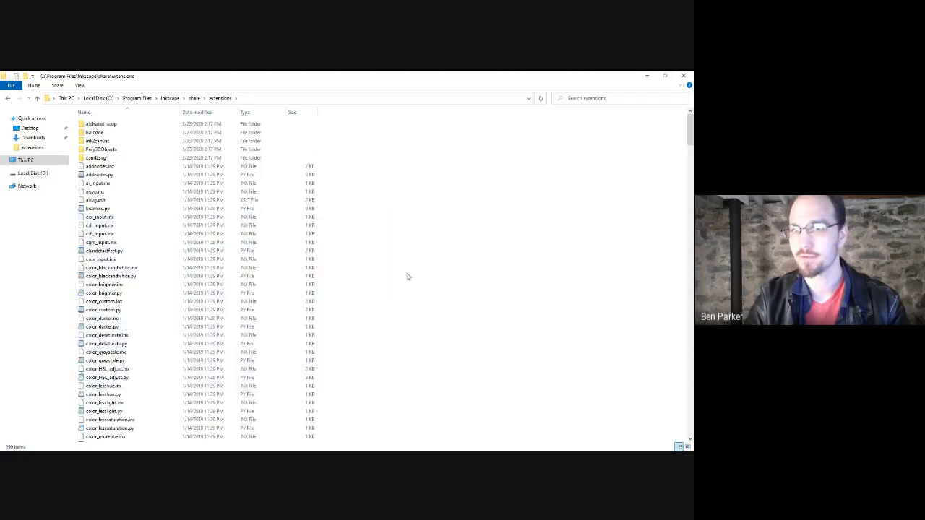
{"action": "left_click_drag", "start_coordinate": [292, 344], "coordinate": [381, 310]}
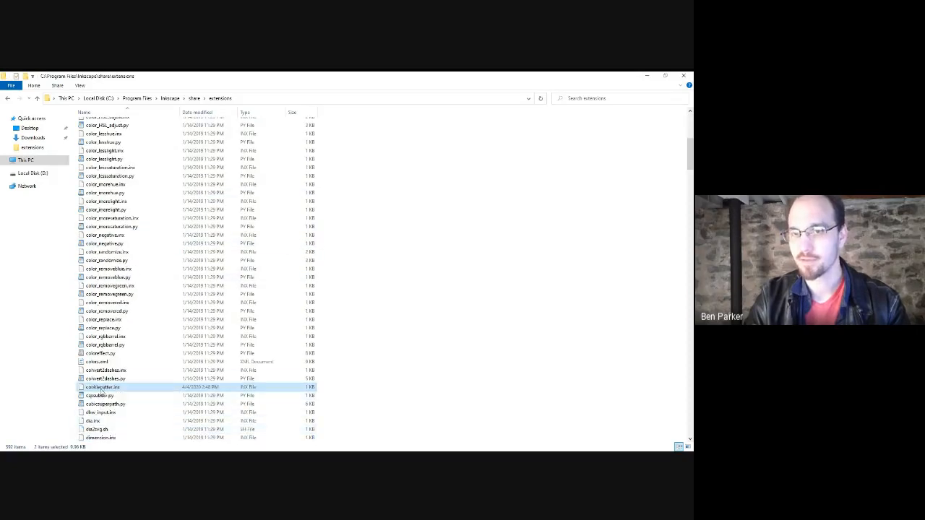
{"action": "scroll", "coordinate": [109, 238], "scroll_direction": "up", "scroll_amount": 10}
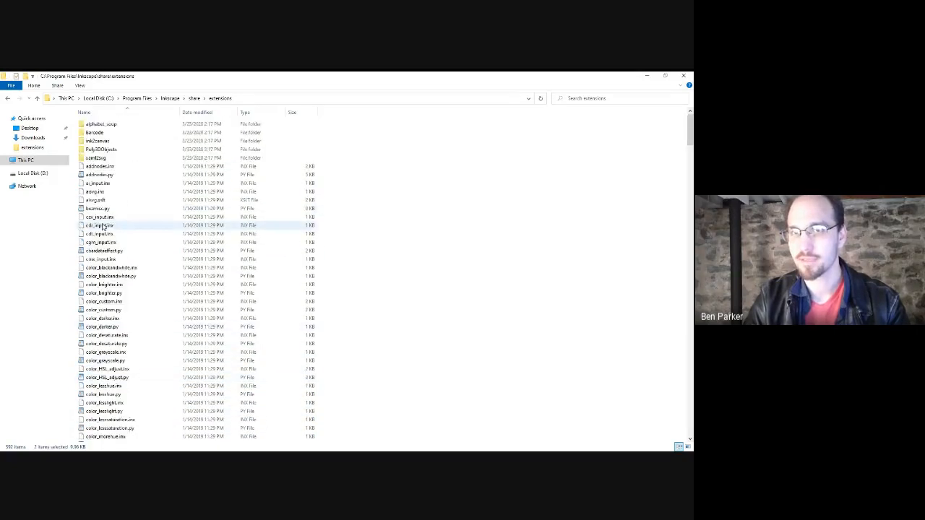
{"action": "scroll", "coordinate": [128, 282], "scroll_direction": "down", "scroll_amount": 17}
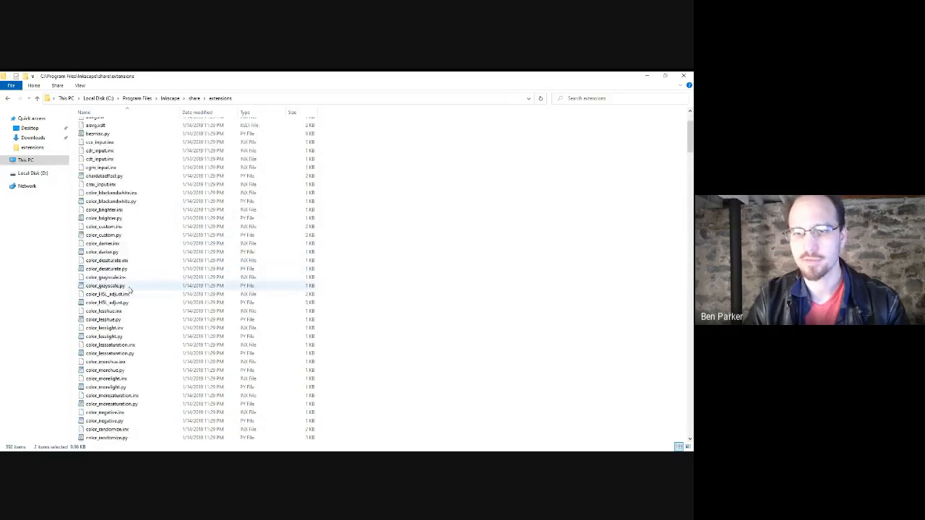
{"action": "scroll", "coordinate": [130, 299], "scroll_direction": "down", "scroll_amount": 20}
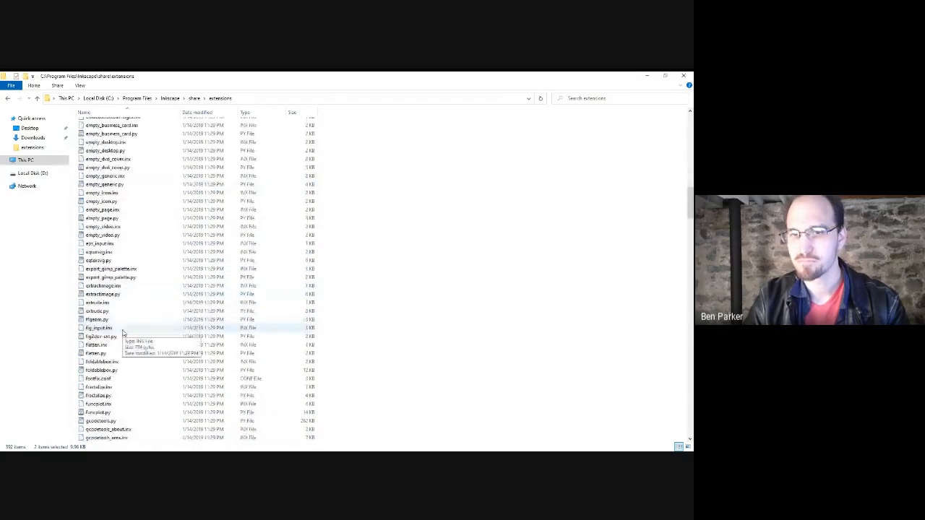
{"action": "scroll", "coordinate": [124, 332], "scroll_direction": "down", "scroll_amount": 16}
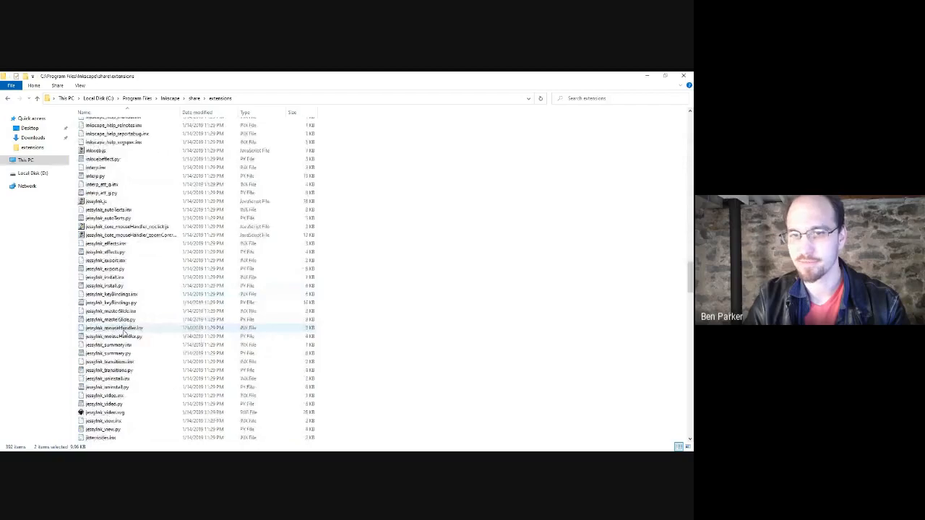
{"action": "scroll", "coordinate": [148, 339], "scroll_direction": "up", "scroll_amount": 5}
{"action": "scroll", "coordinate": [150, 338], "scroll_direction": "up", "scroll_amount": 5}
{"action": "mouse_move", "coordinate": [315, 76]}
{"action": "left_mouse_down"}
{"action": "mouse_move", "coordinate": [308, 72]}
{"action": "mouse_move", "coordinate": [330, 76]}
{"action": "left_mouse_up"}
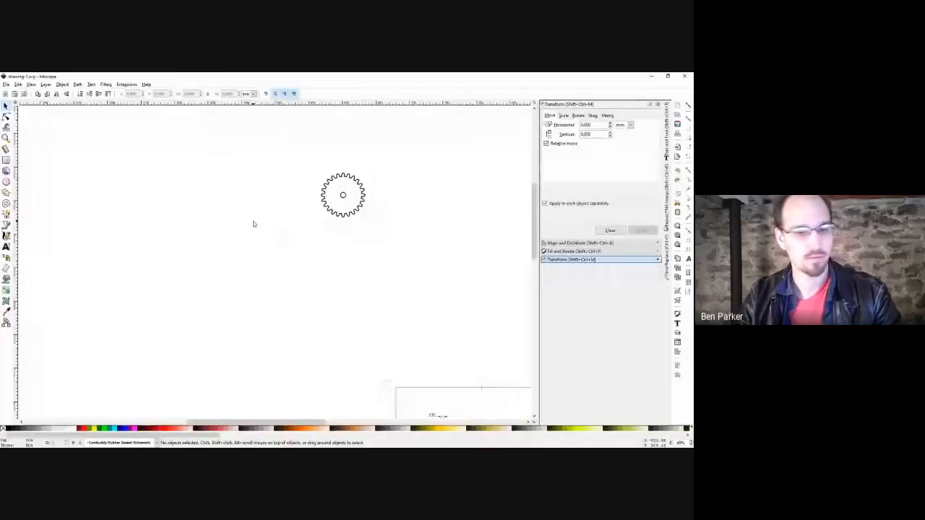
Switch back to the Inkscape window showing drawing-1.svg.
{"action": "key", "text": "5"}
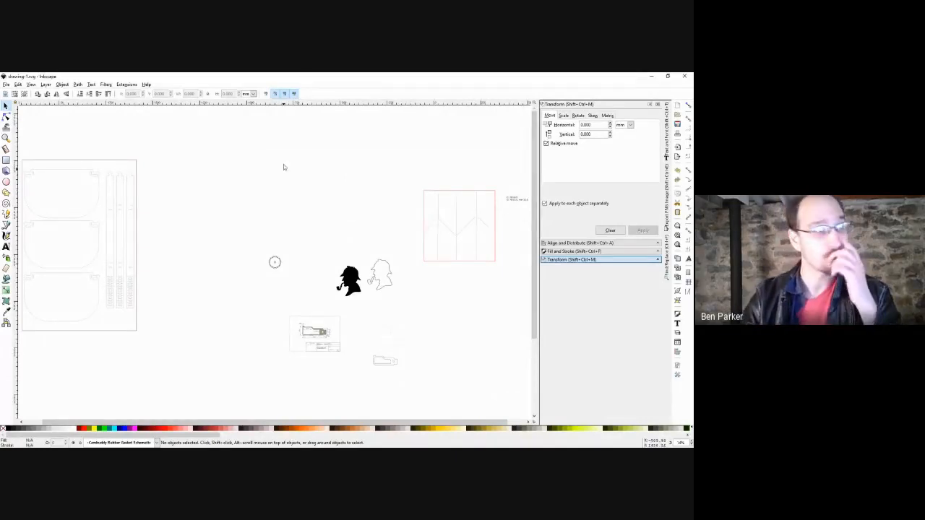
{"action": "left_click", "coordinate": [126, 84]}
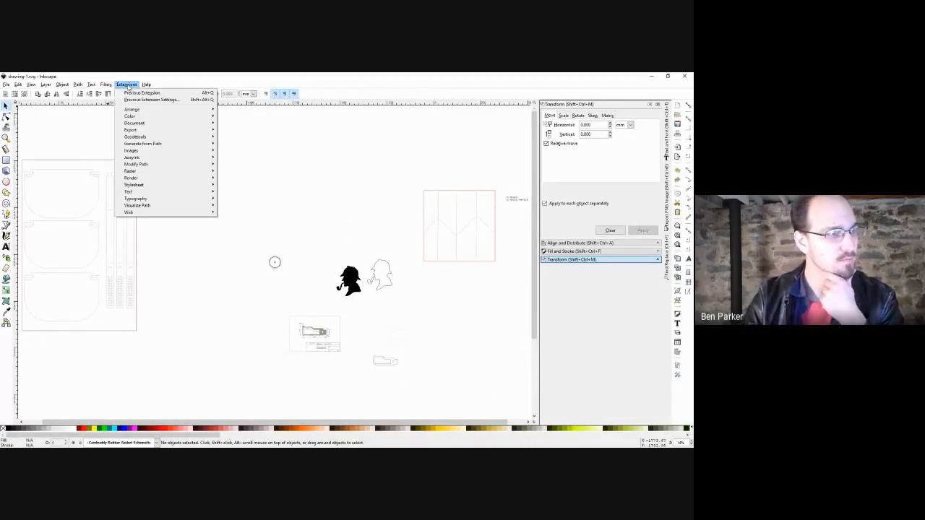
{"action": "left_click", "coordinate": [290, 113]}
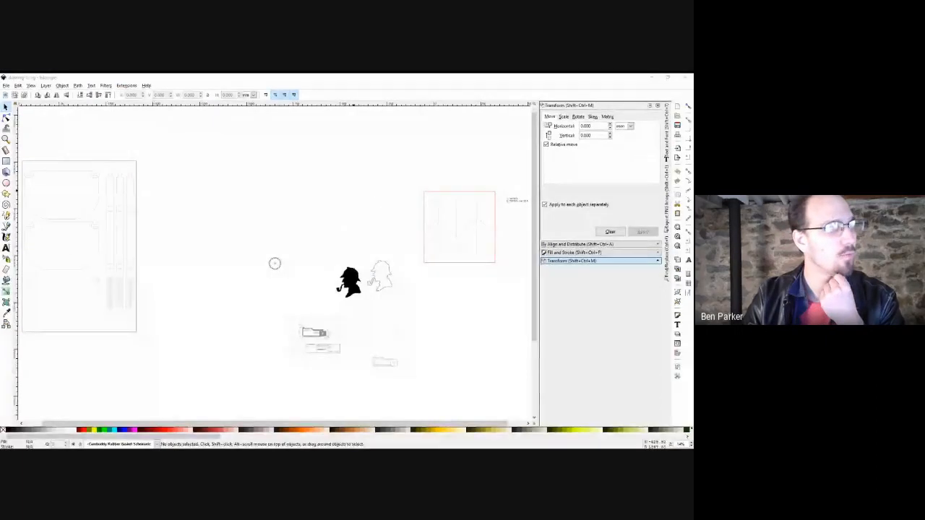
{"action": "left_click", "coordinate": [387, 76]}
{"action": "left_click", "coordinate": [126, 86]}
{"action": "left_click", "coordinate": [127, 85]}
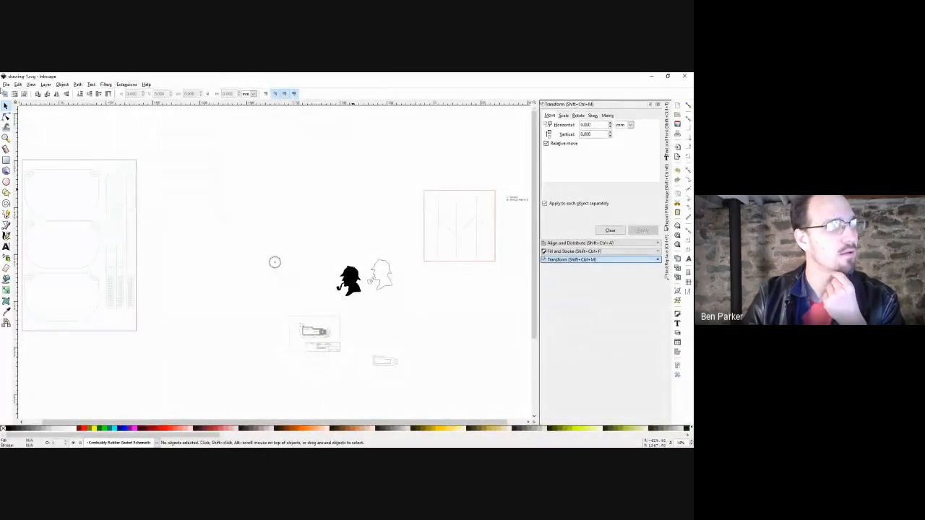
{"action": "left_click", "coordinate": [6, 84]}
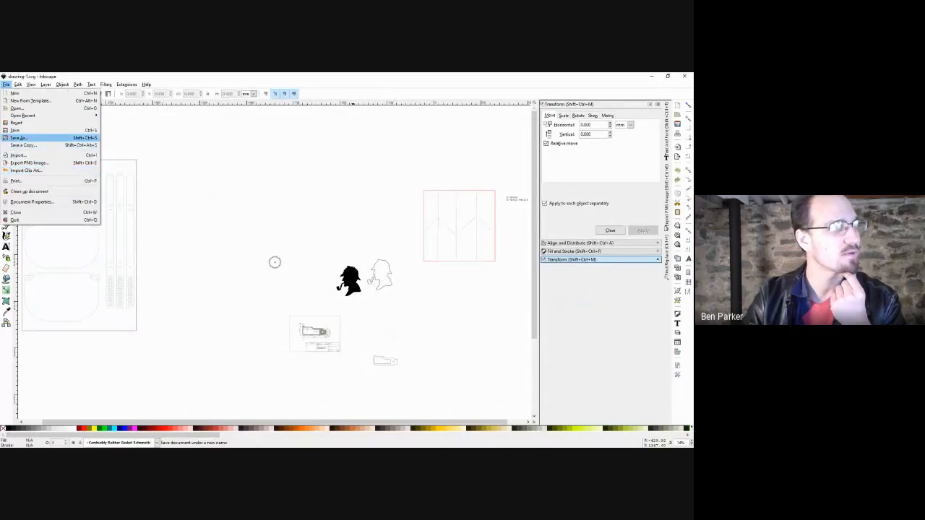
{"action": "left_click", "coordinate": [14, 139]}
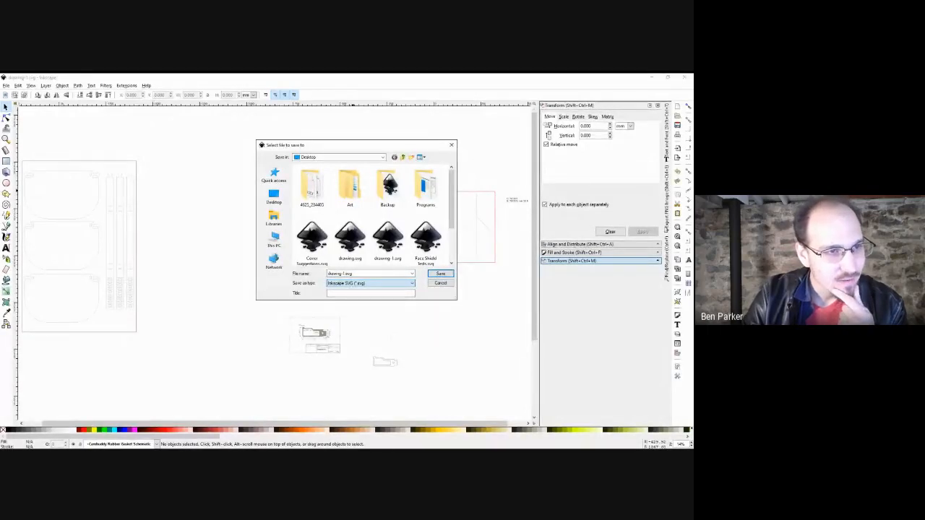
{"action": "left_click", "coordinate": [440, 274]}
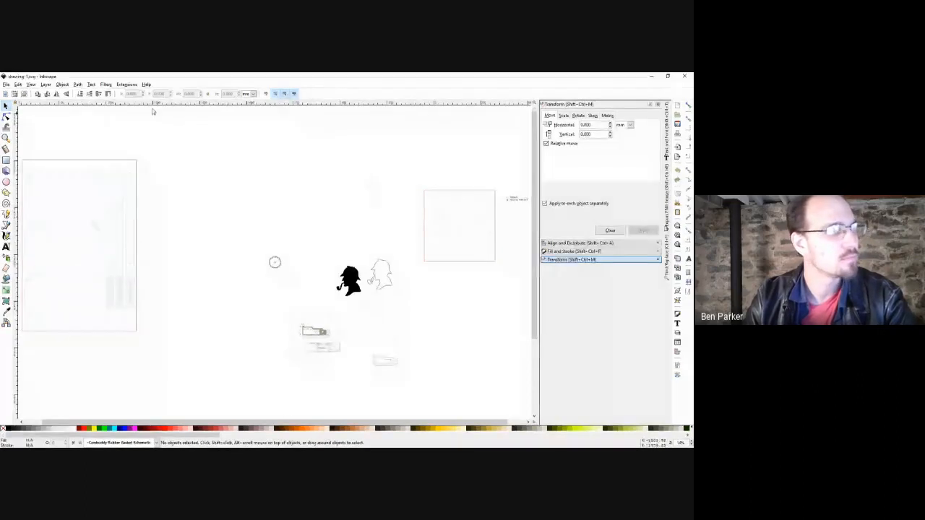
Select every object in the drawing and remove its fill, then deselect.
{"action": "left_click", "coordinate": [6, 85]}
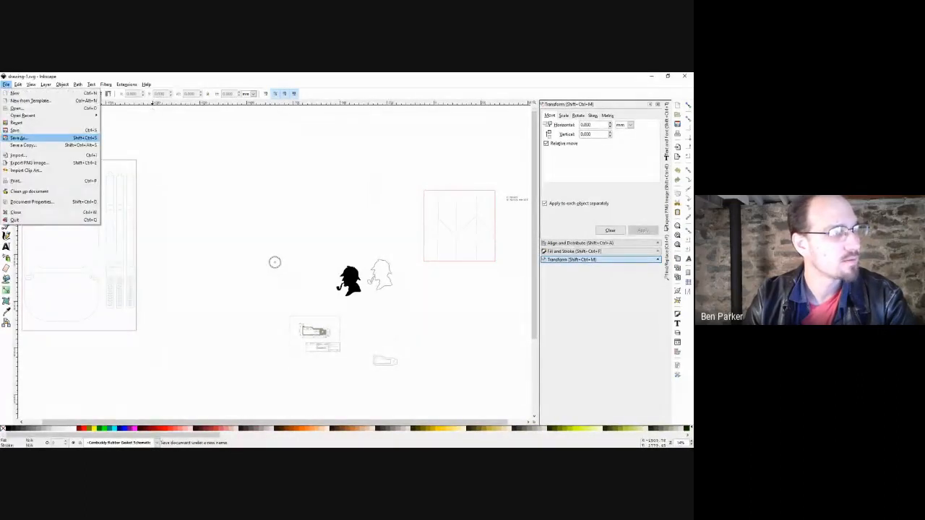
{"action": "left_click", "coordinate": [276, 222]}
{"action": "key", "text": "ctrl+a"}
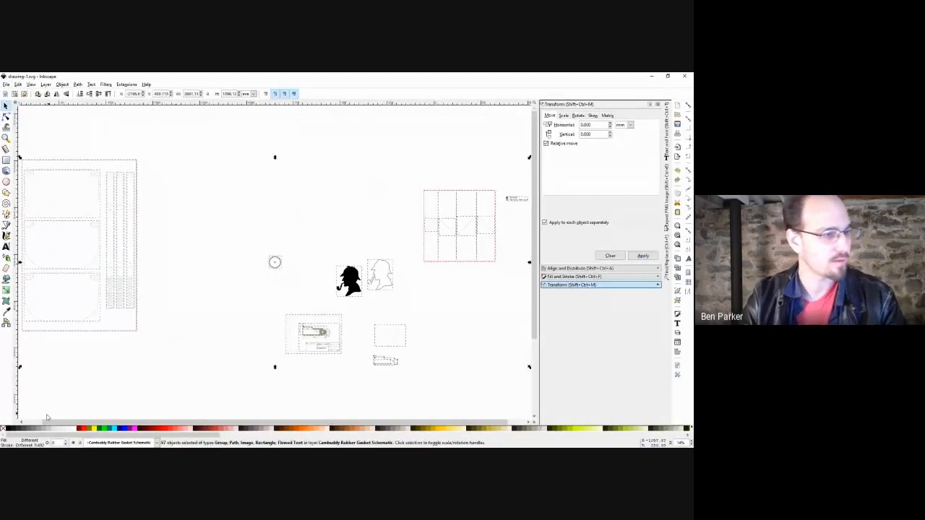
{"action": "left_click", "coordinate": [8, 430]}
{"action": "left_click", "coordinate": [304, 290]}
Give all objects a red outline, then open Save As for drawing-1.svg and cancel.
{"action": "key", "text": "ctrl+a"}
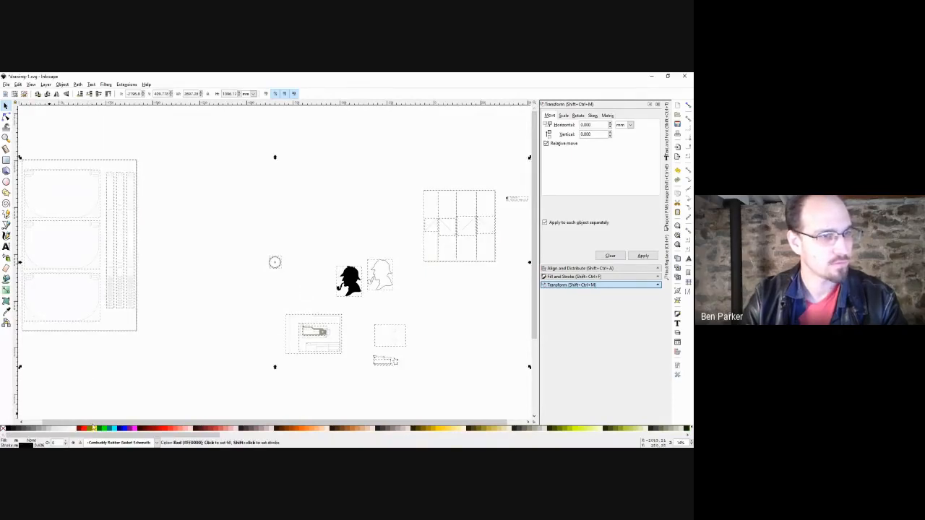
{"action": "key", "text": "Escape"}
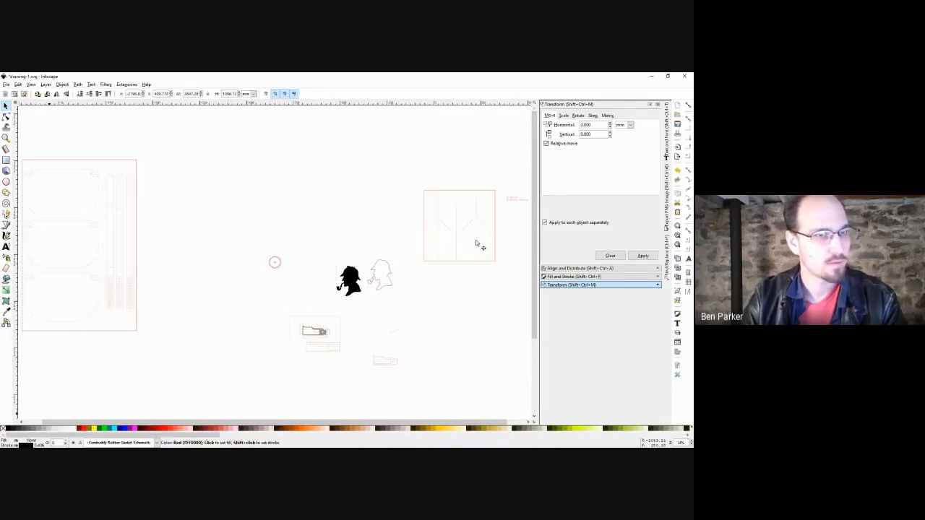
{"action": "left_click", "coordinate": [7, 84]}
{"action": "left_click", "coordinate": [21, 137]}
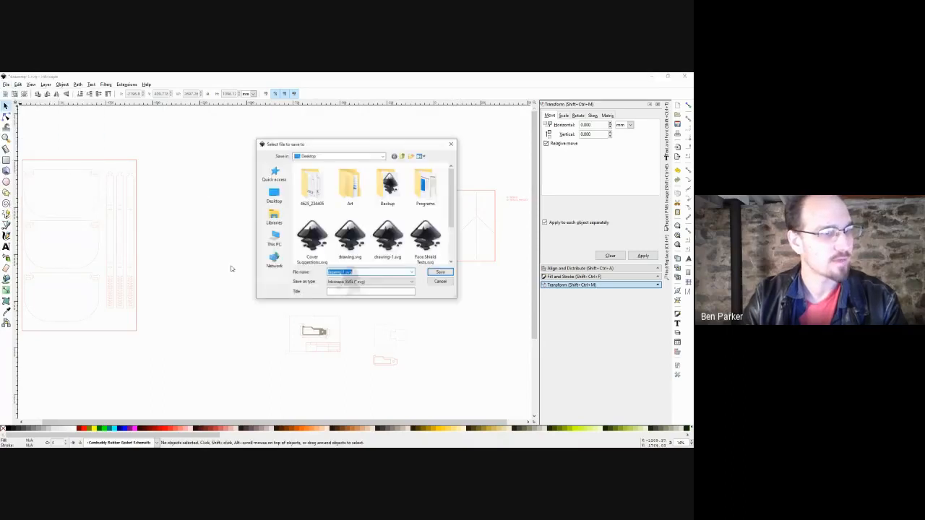
{"action": "key", "text": "Tab"}
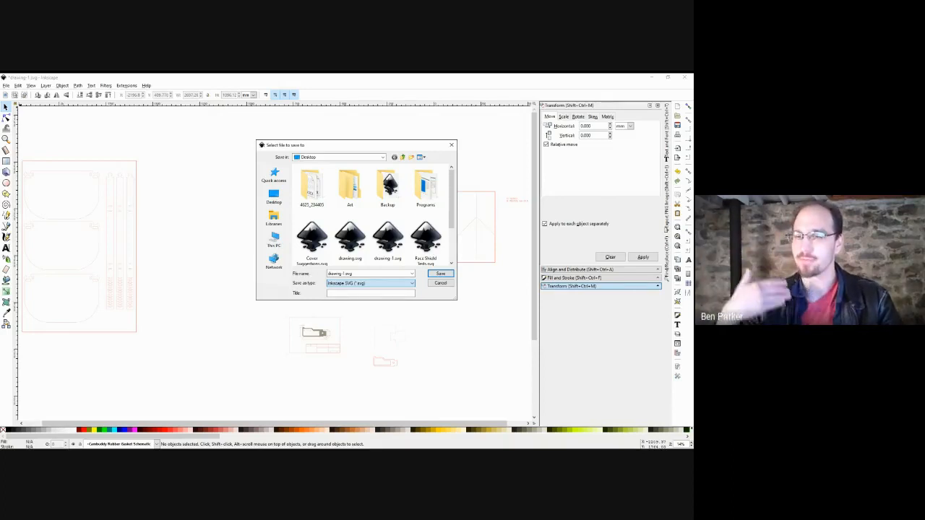
{"action": "left_click", "coordinate": [443, 284]}
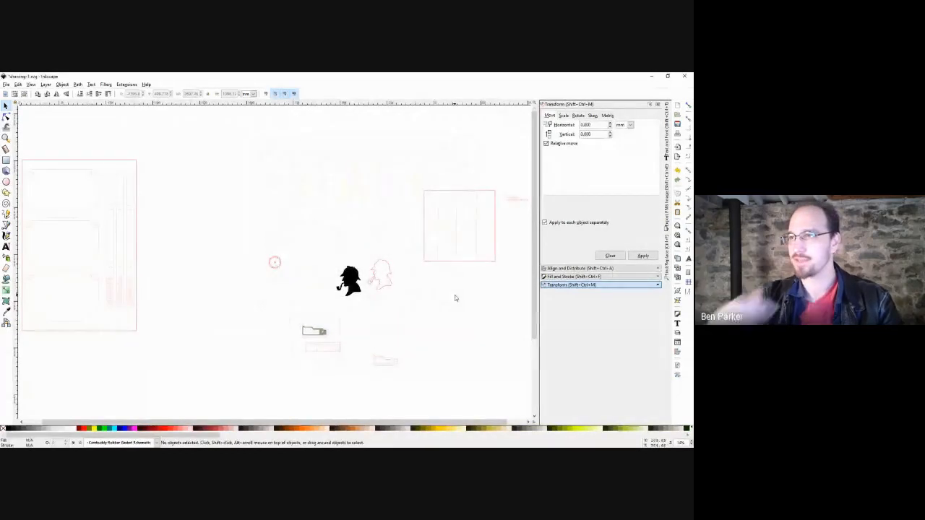